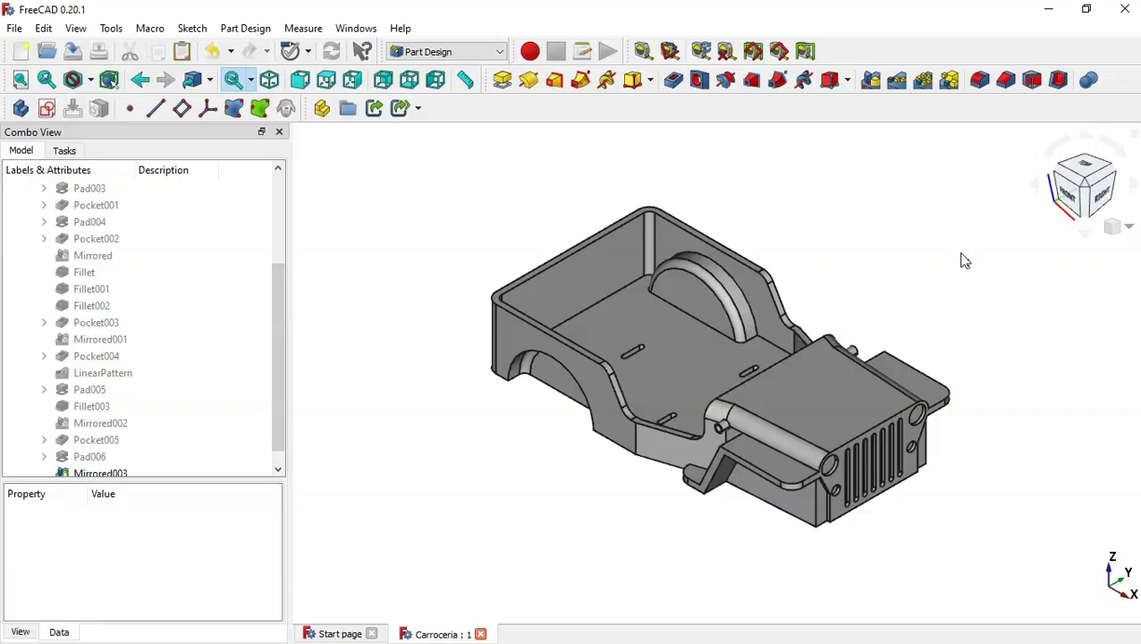
Step: Create a new empty document and save it as 'Chassi'
click(23, 52)
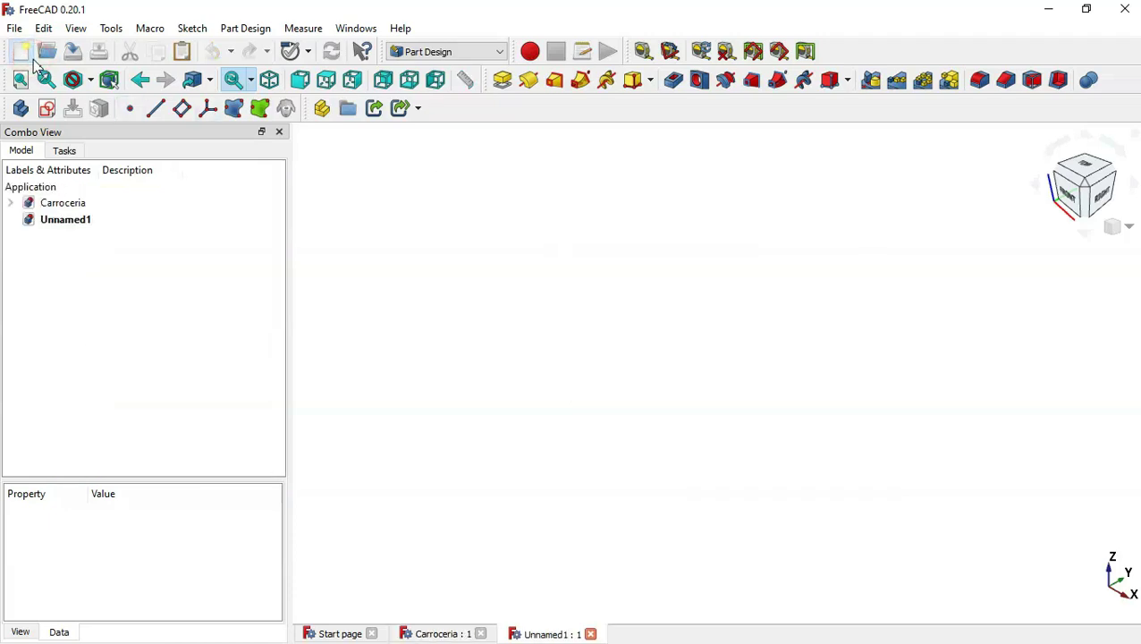
click(72, 51)
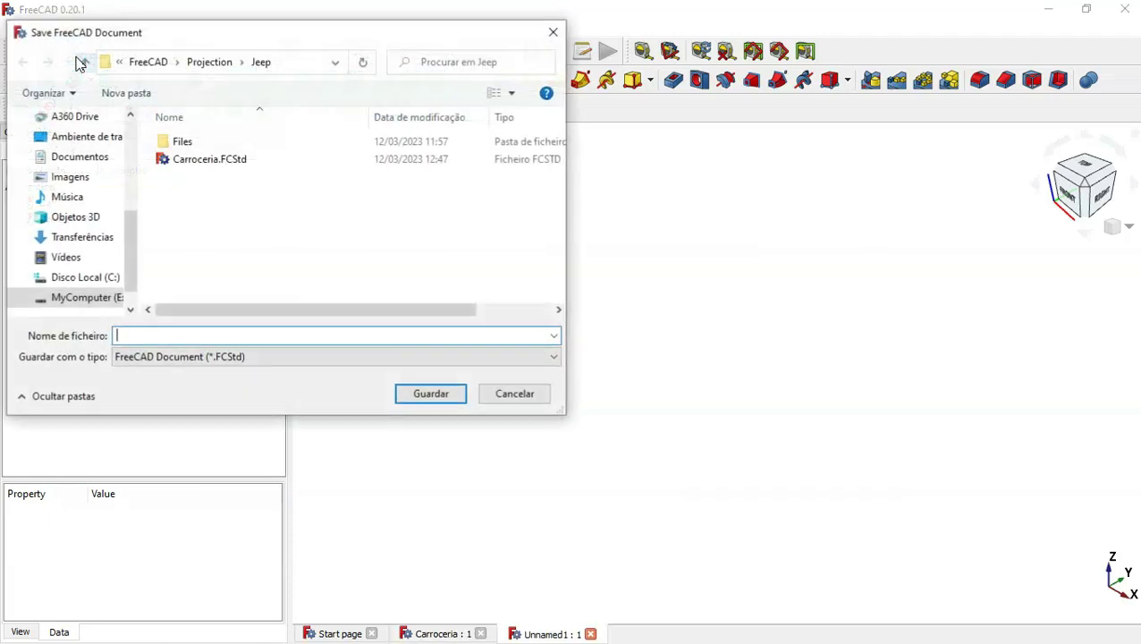
text(Chassi)
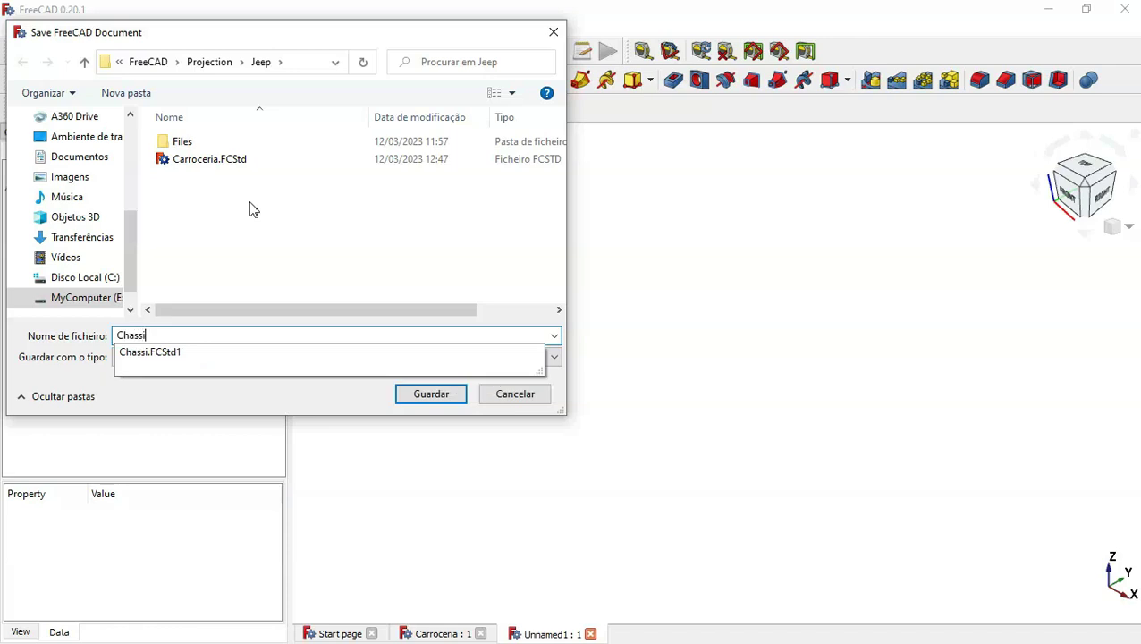
key(Return)
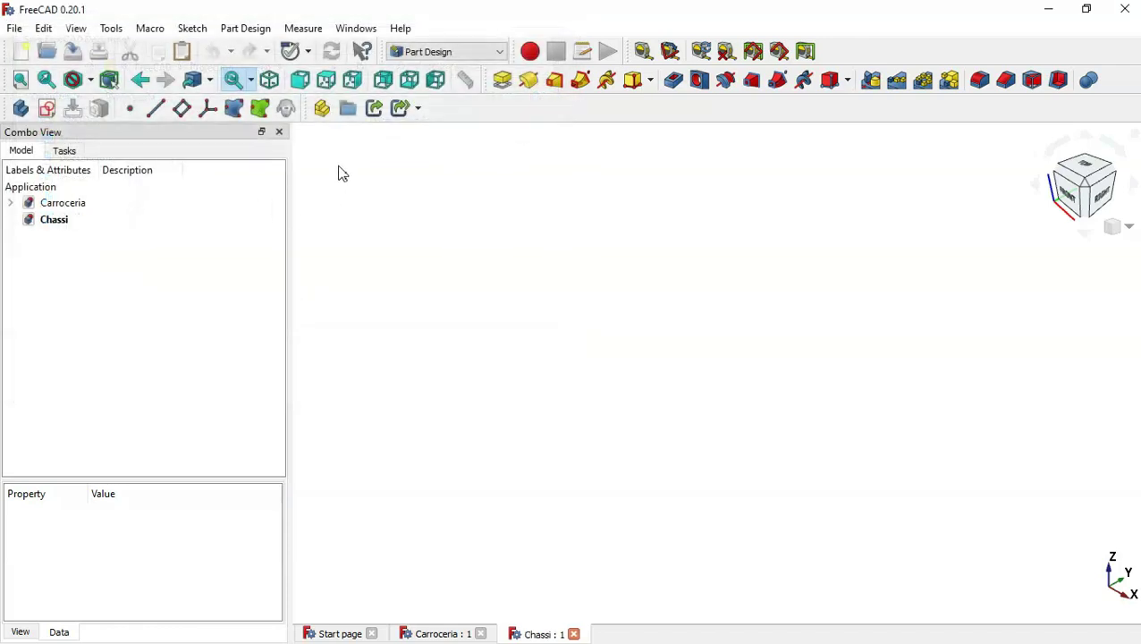
Step: Add a Body and start a new sketch on the XY plane
click(46, 108)
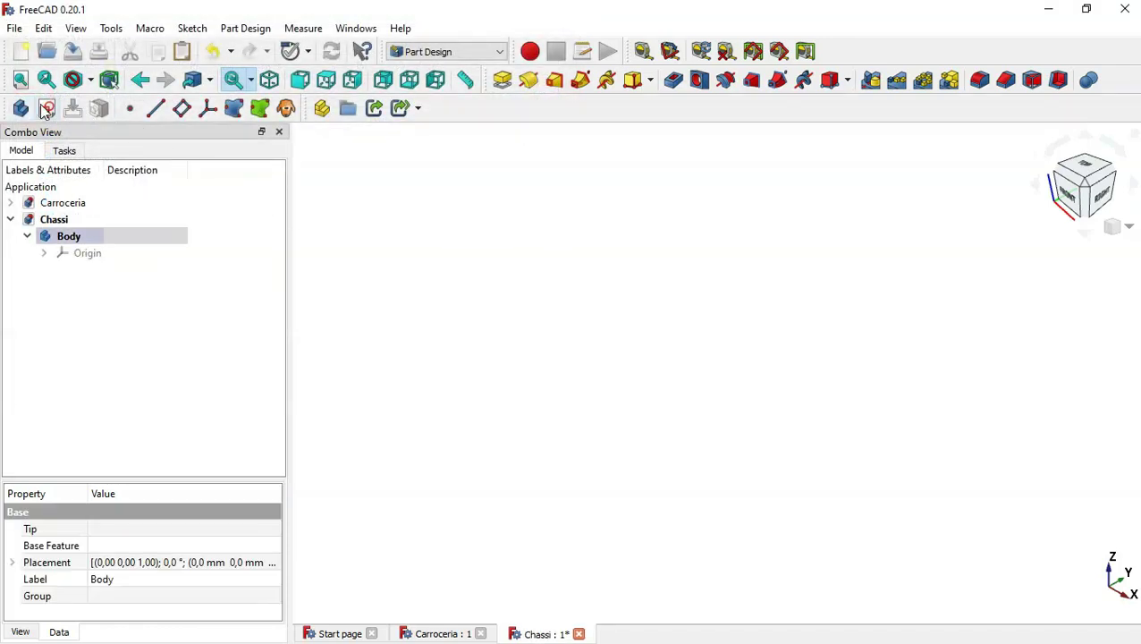
click(47, 108)
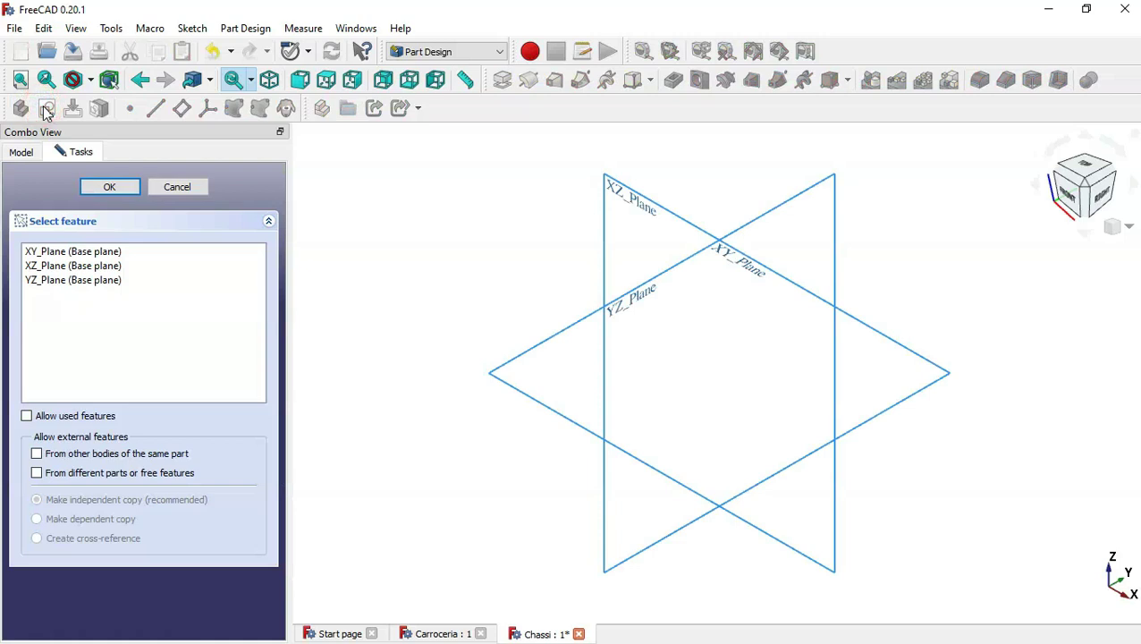
click(524, 358)
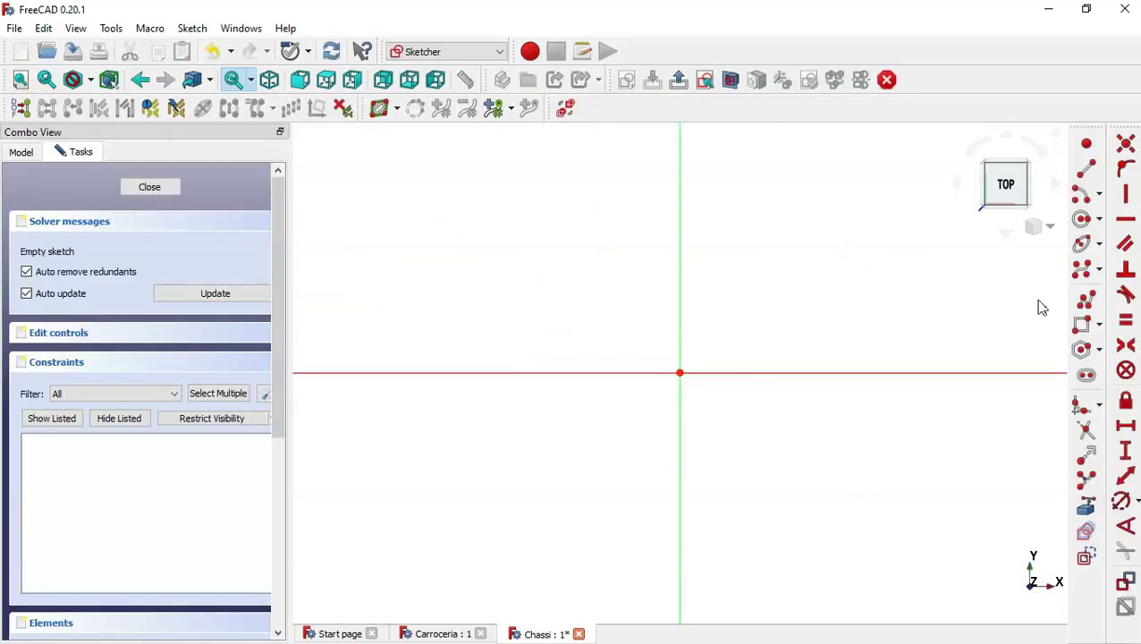
Step: Draw four rectangles: two tall posts and two horizontal bars between them
click(1082, 324)
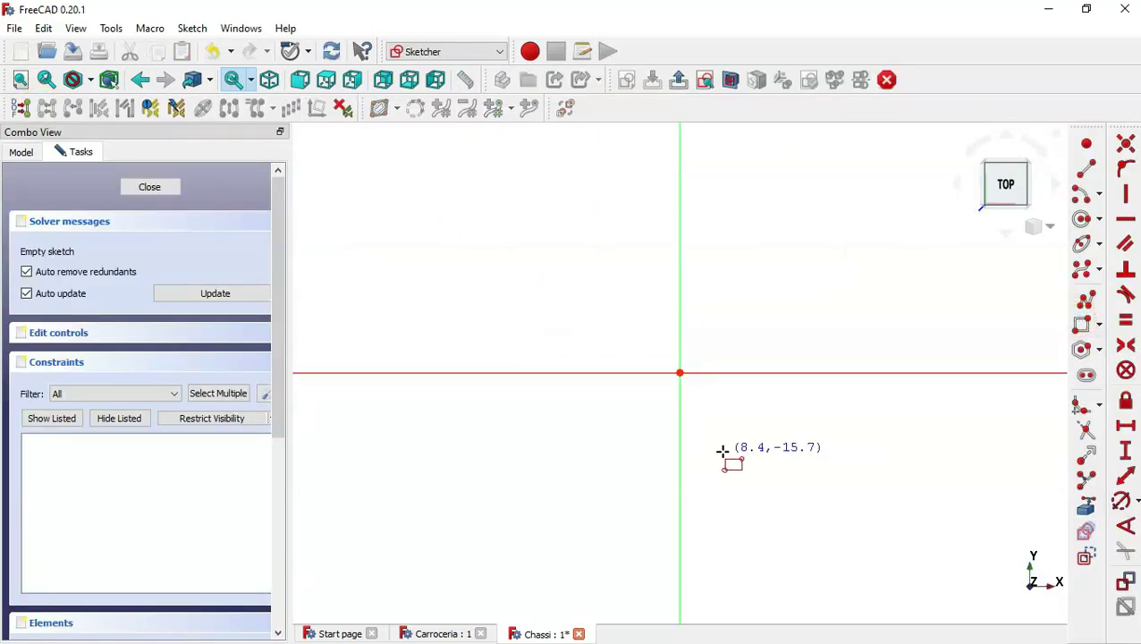
scroll(722, 452, down, 1)
scroll(723, 452, down, 1)
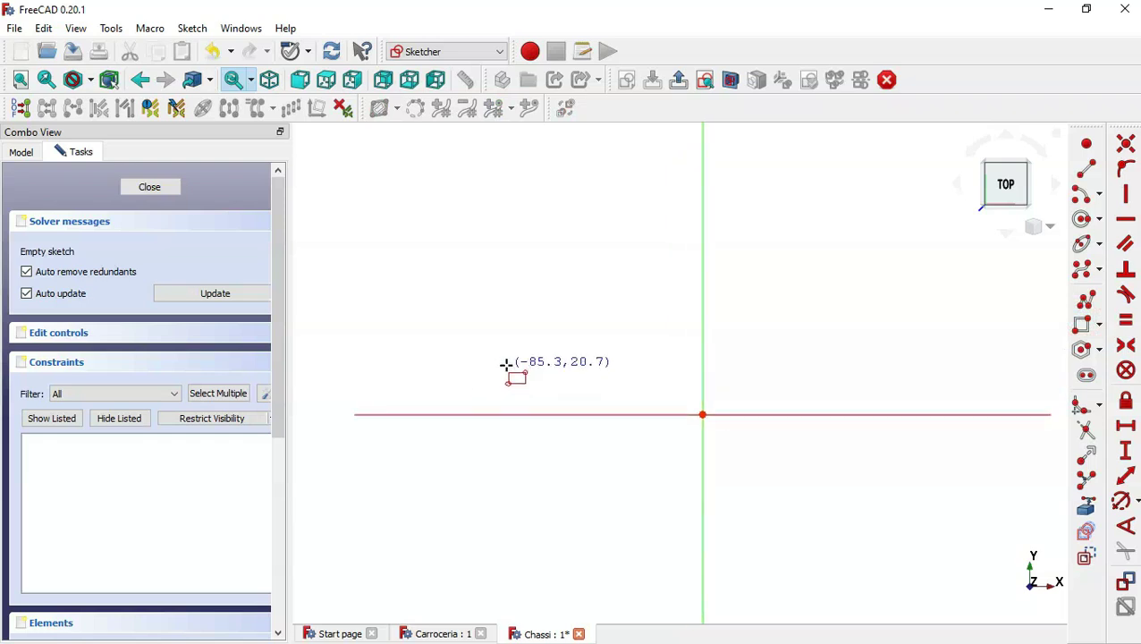
click(484, 302)
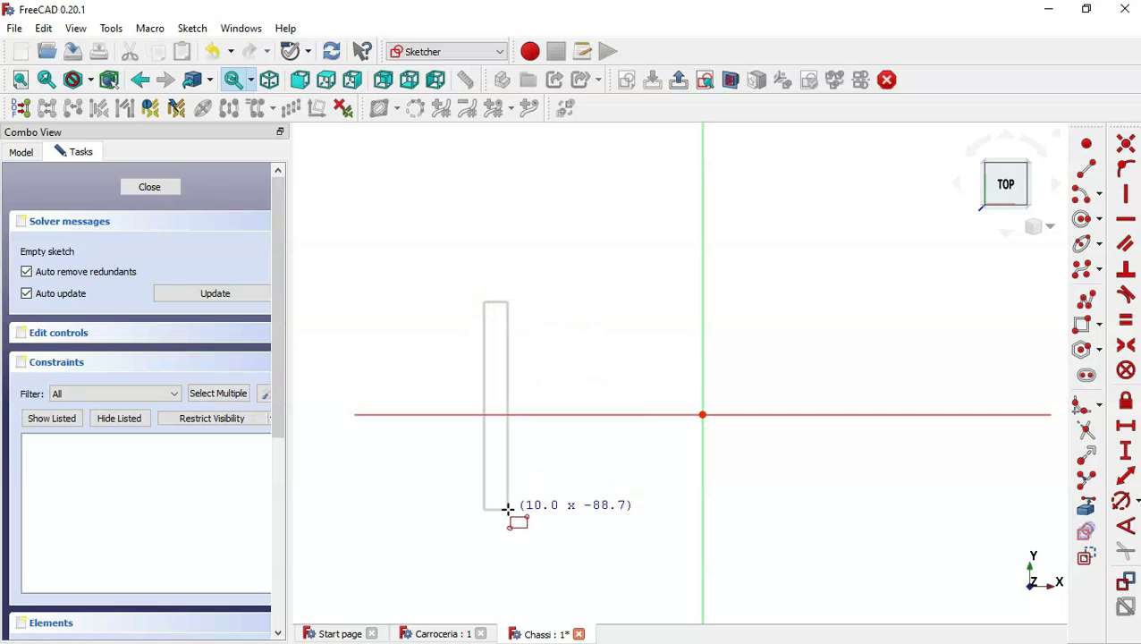
click(507, 510)
click(785, 300)
click(828, 531)
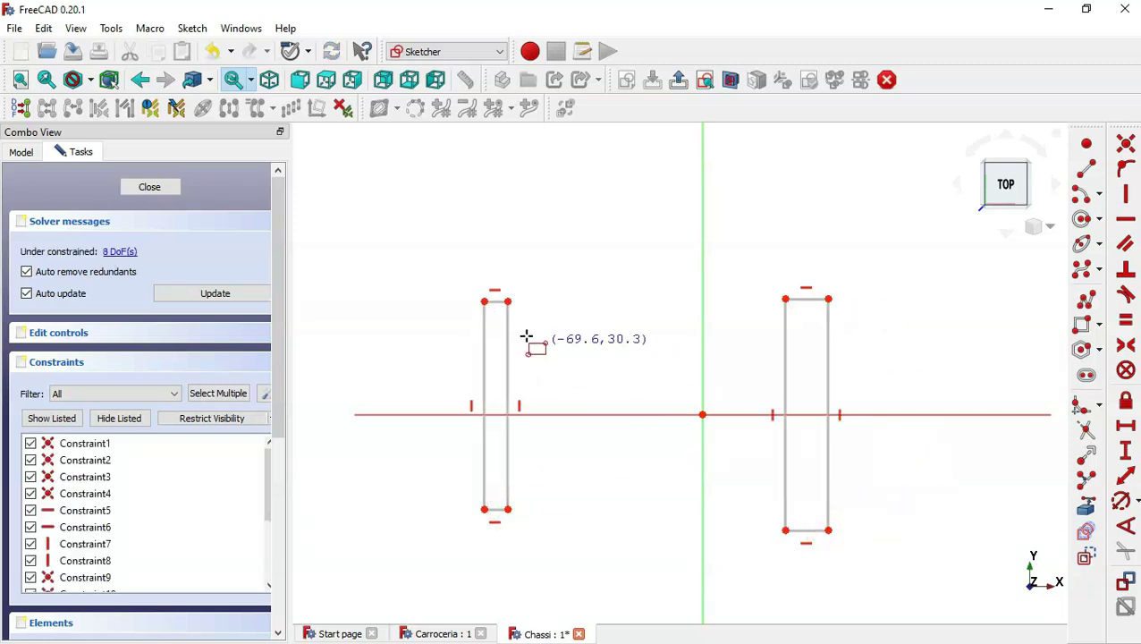
click(526, 331)
click(754, 354)
click(542, 463)
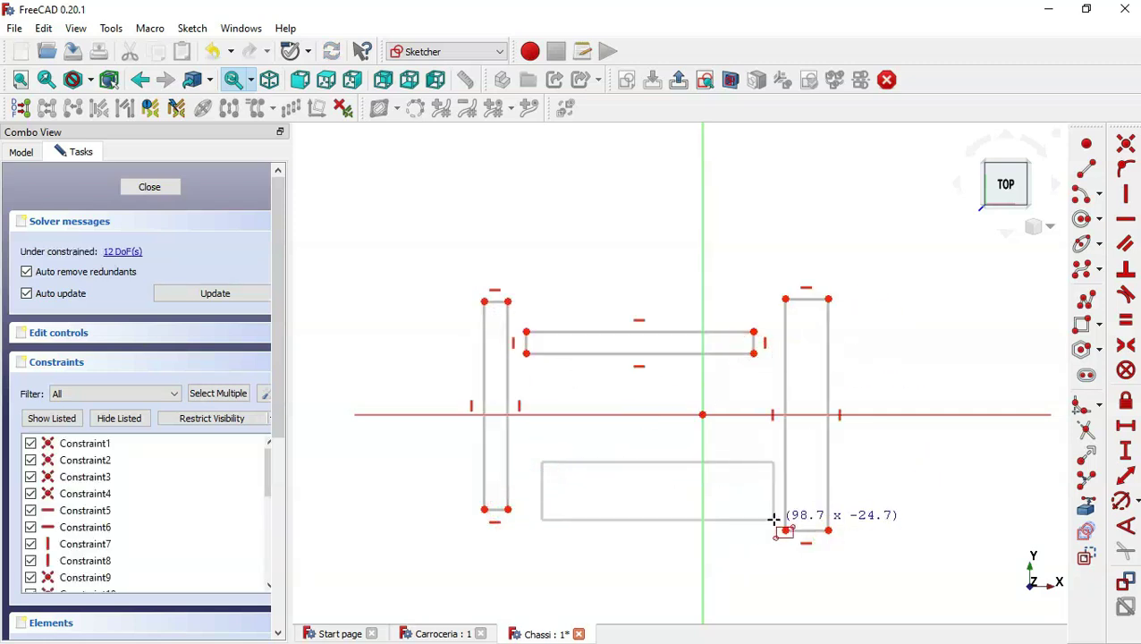
click(759, 495)
scroll(626, 459, up, 1)
right_click(523, 412)
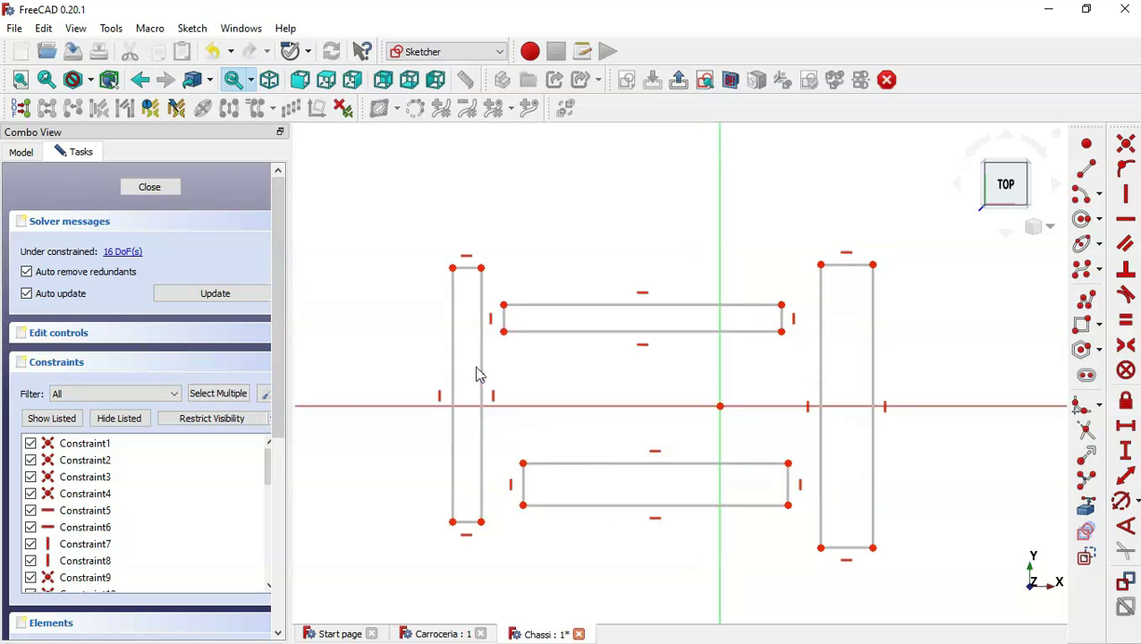
Step: Delete the posts' inner edges and the bars' end edges
click(481, 371)
click(505, 320)
click(524, 488)
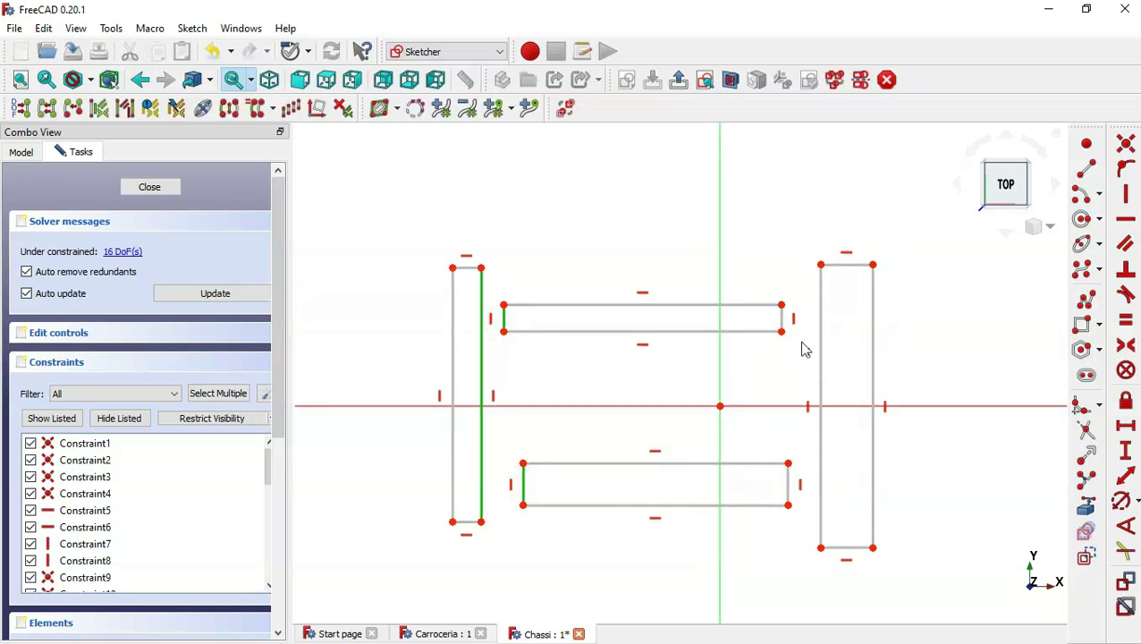
click(783, 318)
drag(788, 497, 797, 476)
click(810, 463)
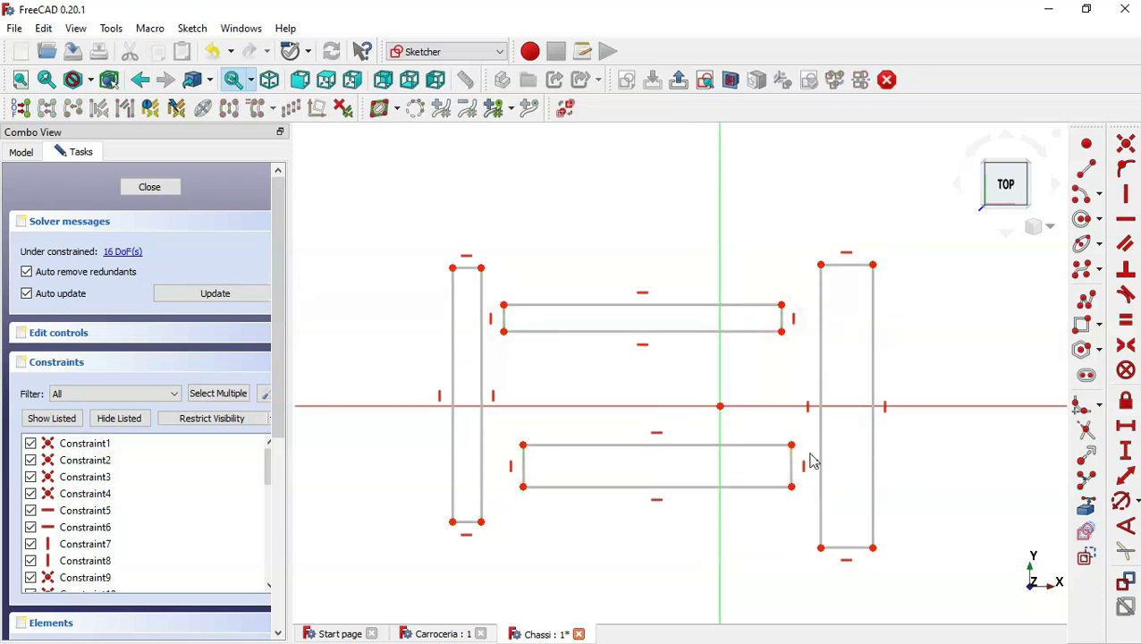
click(821, 450)
click(782, 318)
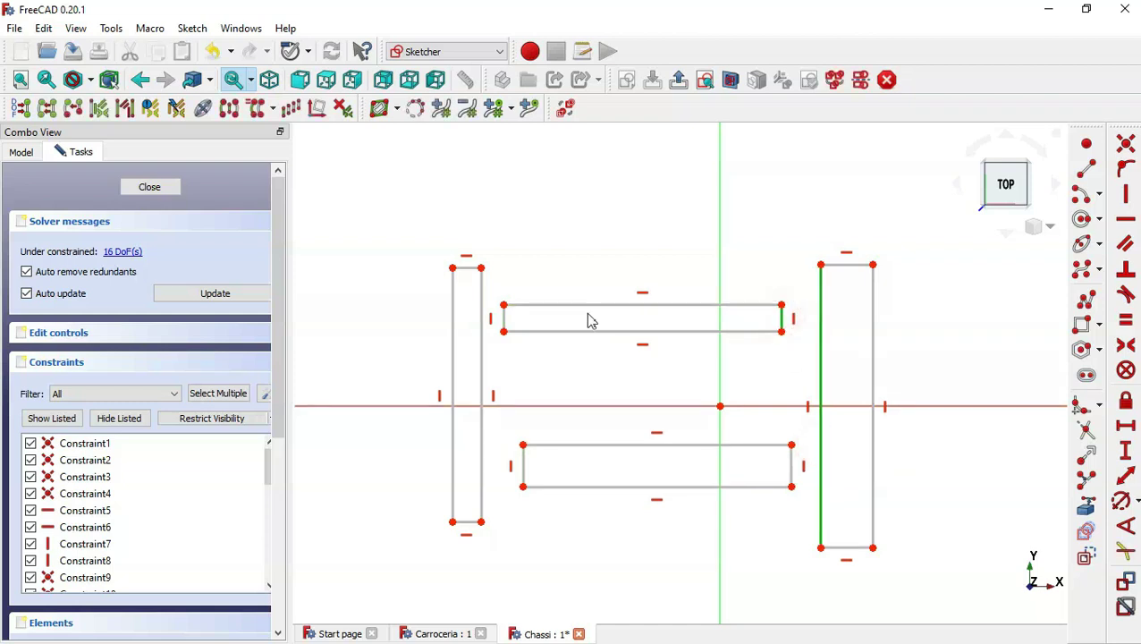
click(504, 323)
click(482, 351)
click(524, 466)
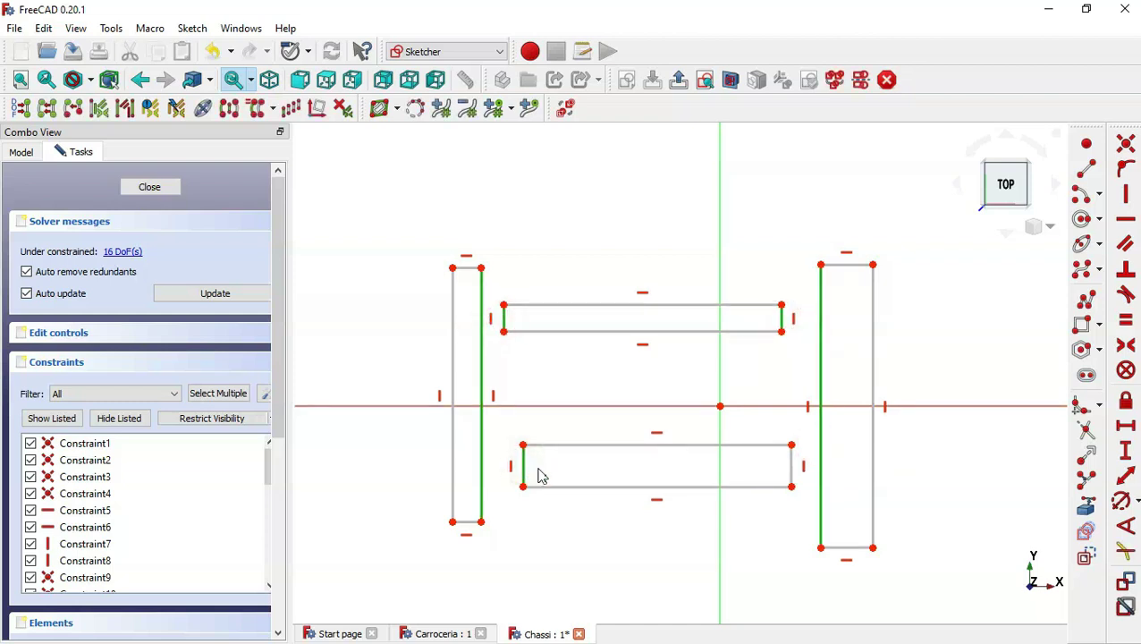
click(791, 470)
key(Delete)
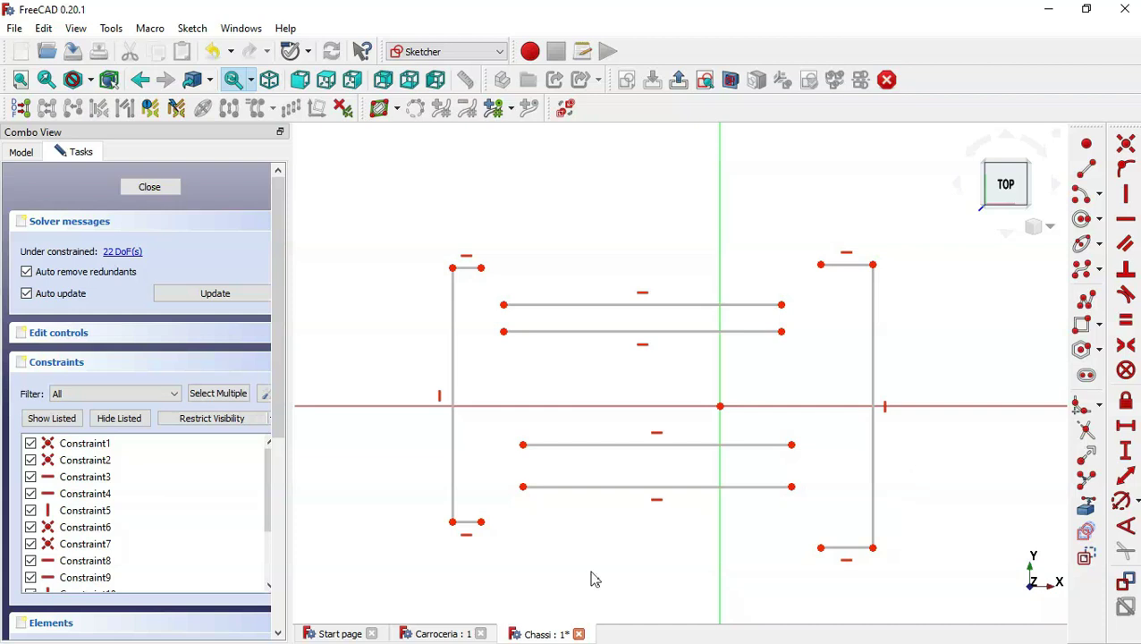
Step: Draw six slanted lines joining the post corners to the bar corners
click(1087, 168)
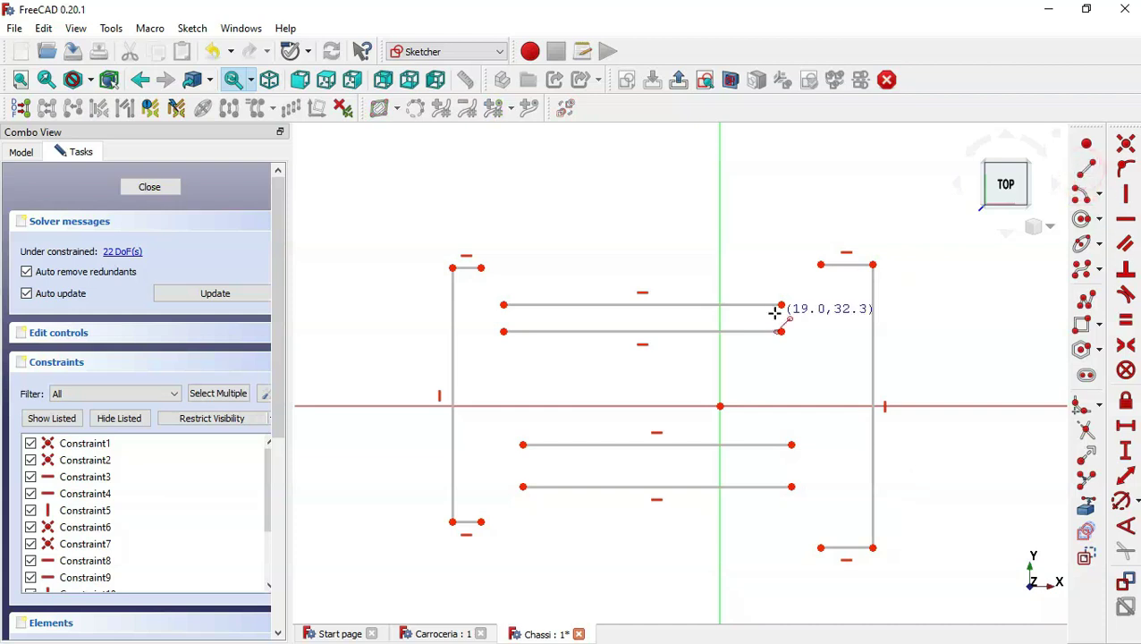
click(820, 265)
click(781, 305)
click(782, 332)
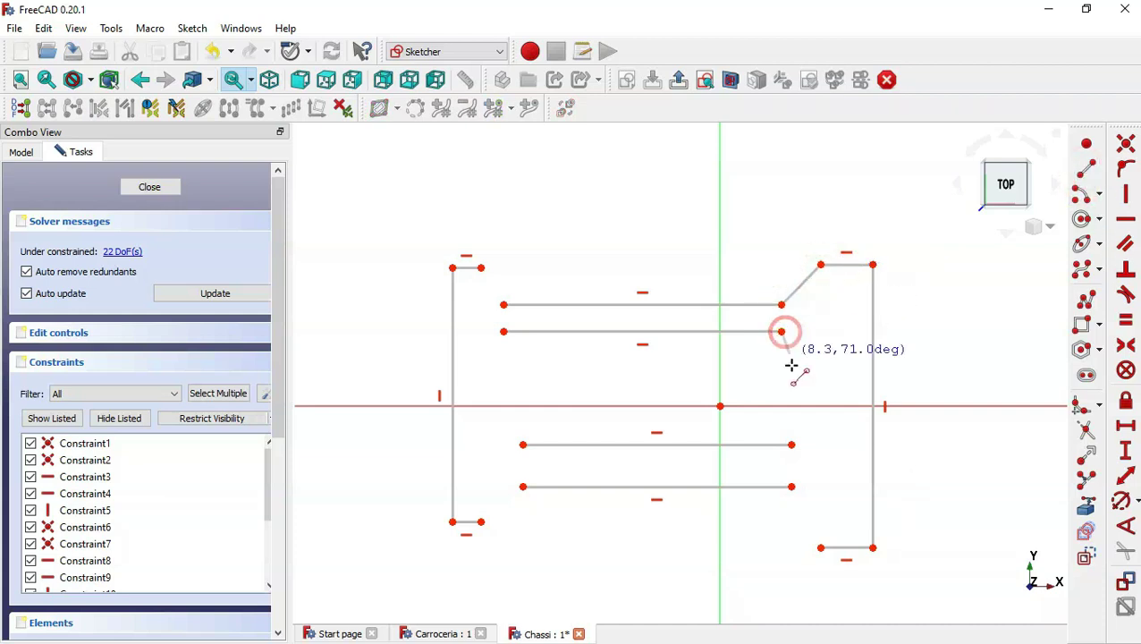
click(791, 445)
click(791, 487)
click(821, 547)
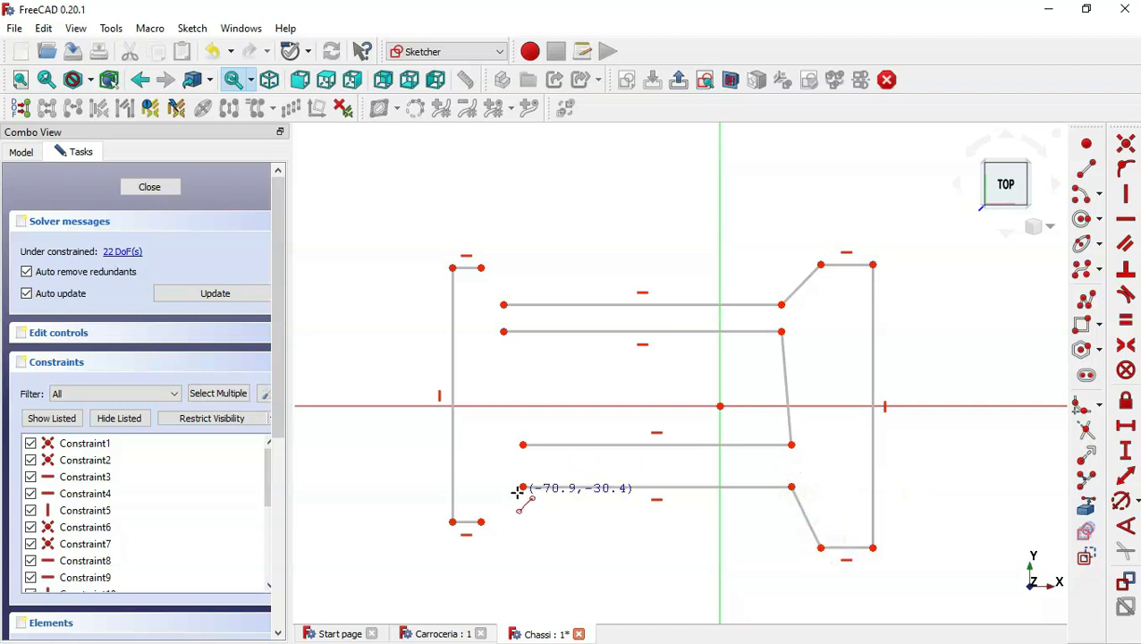
click(481, 522)
click(523, 486)
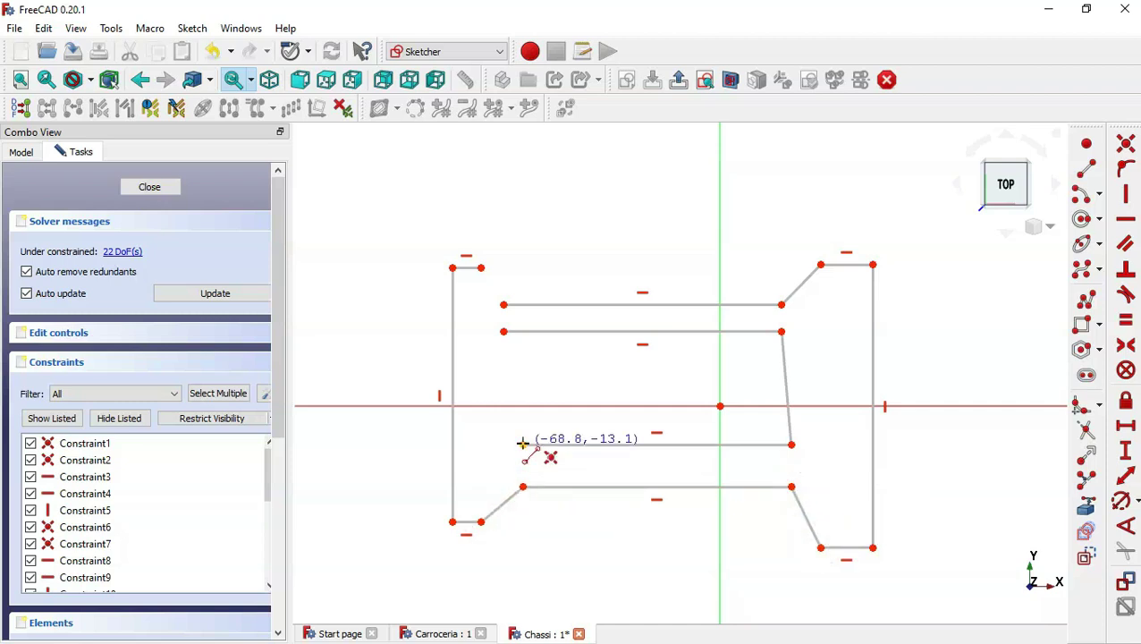
click(523, 445)
click(504, 332)
click(503, 305)
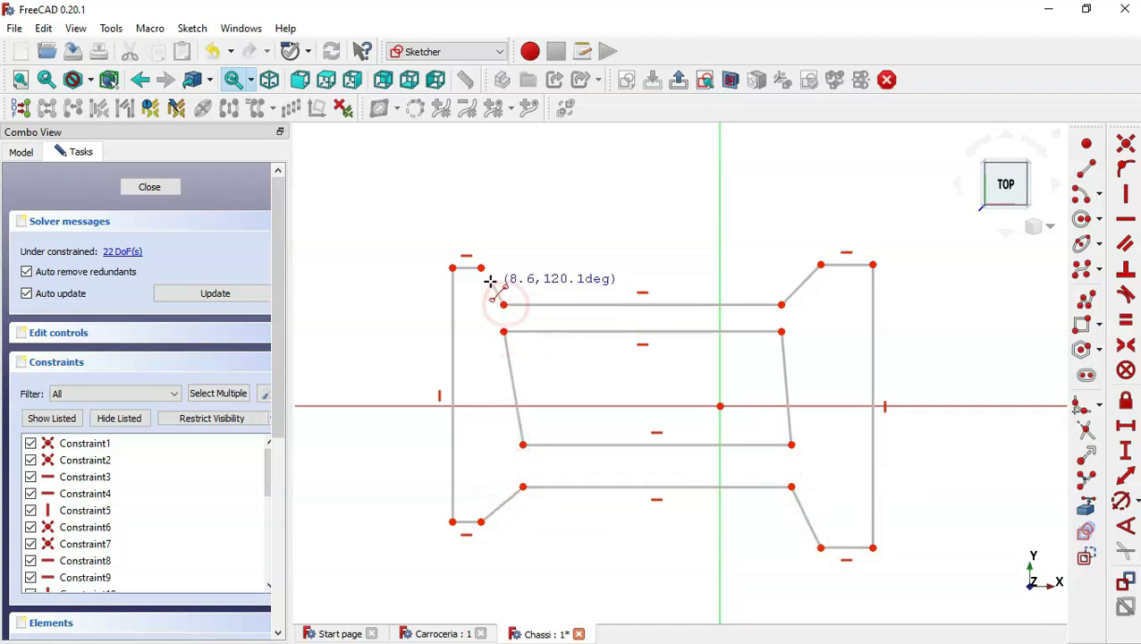
click(482, 267)
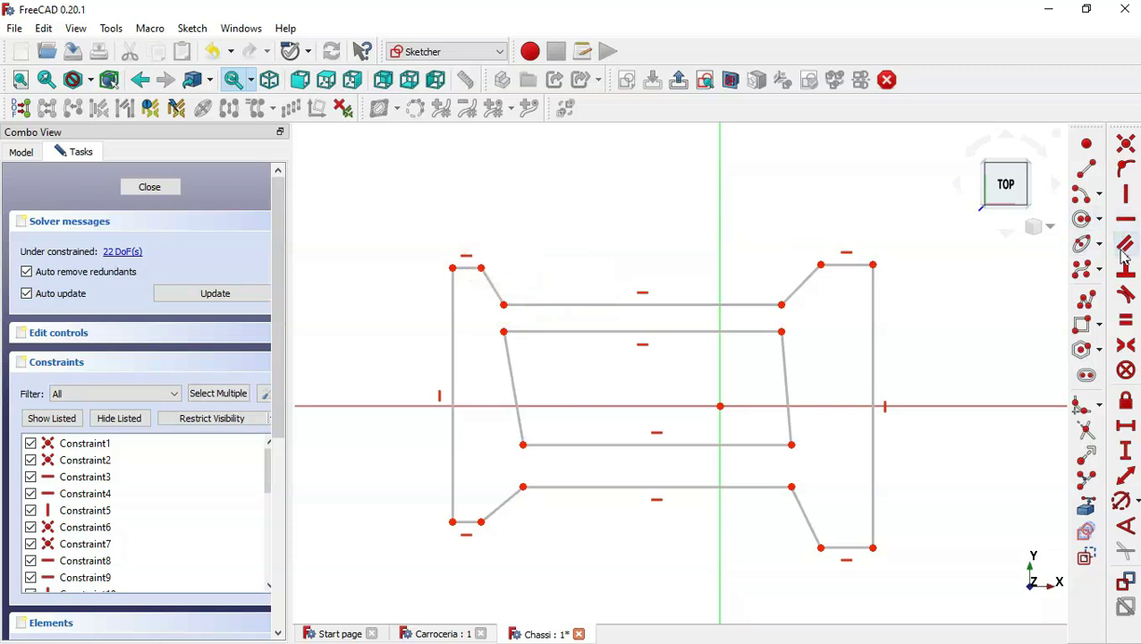
Step: Make the top-right and top-left short end segments equal
click(1126, 320)
click(839, 263)
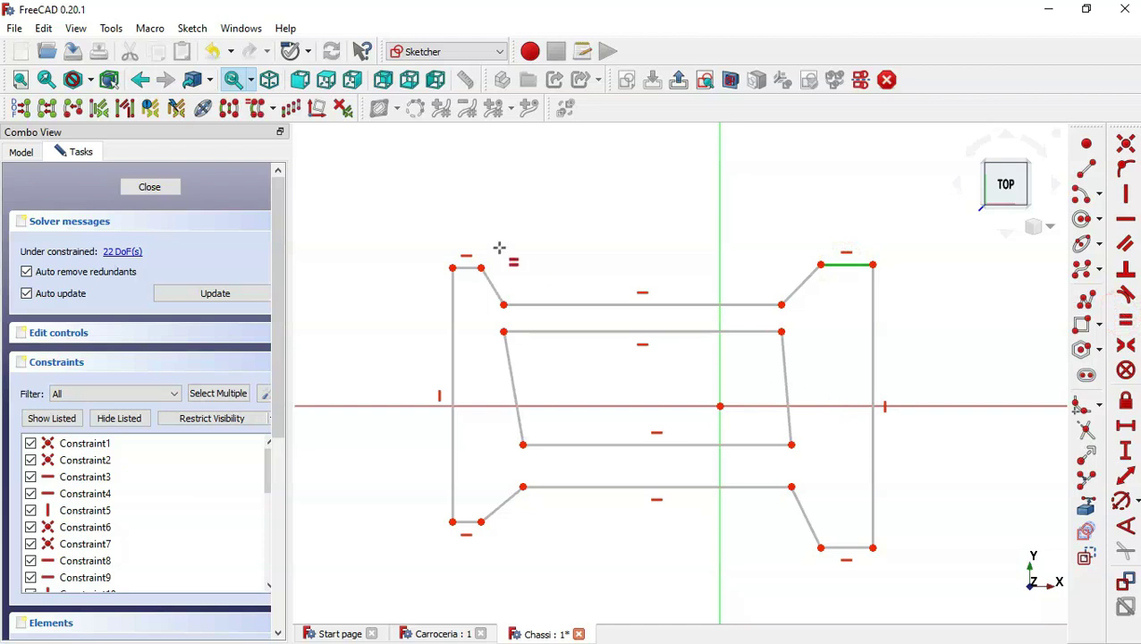
click(467, 268)
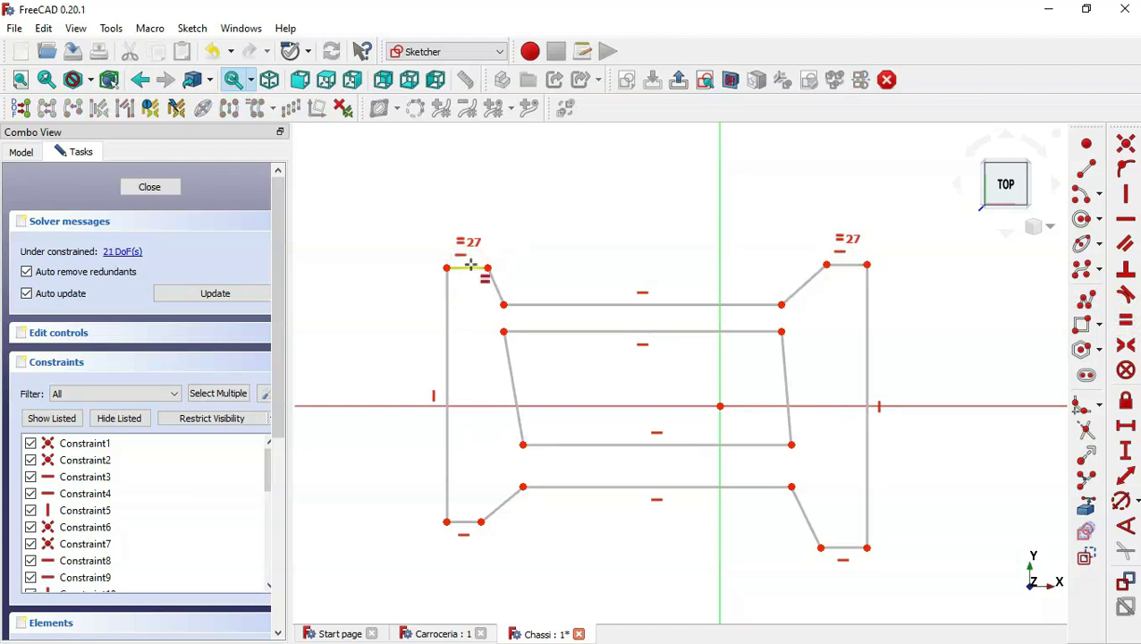
Step: Constrain the six slanted connecting segments to be vertical
click(1125, 194)
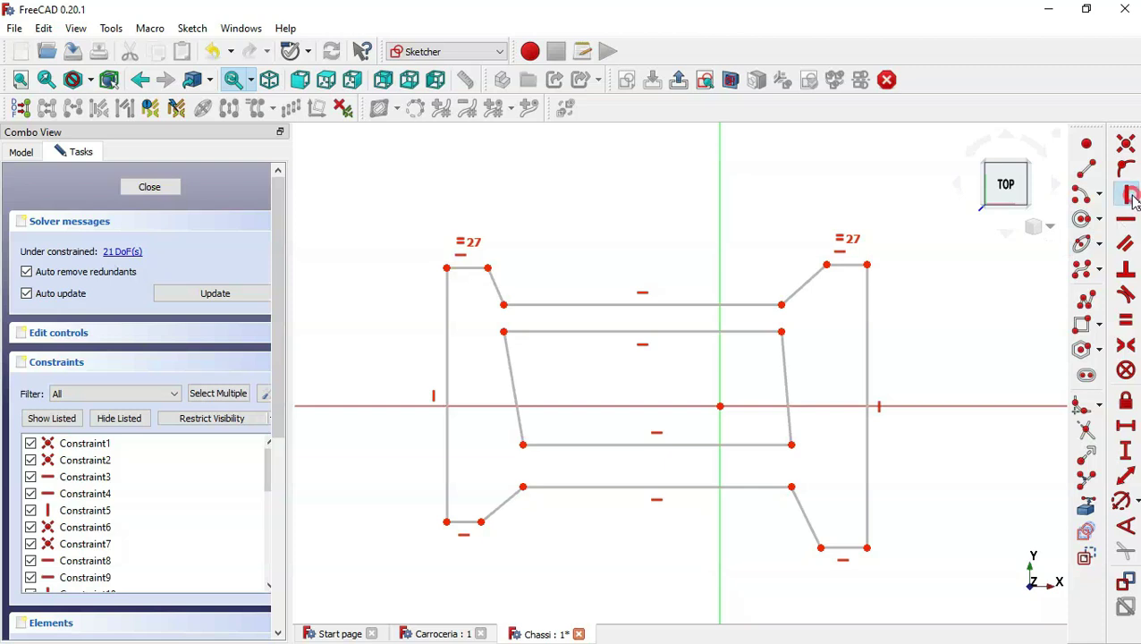
click(803, 287)
click(784, 362)
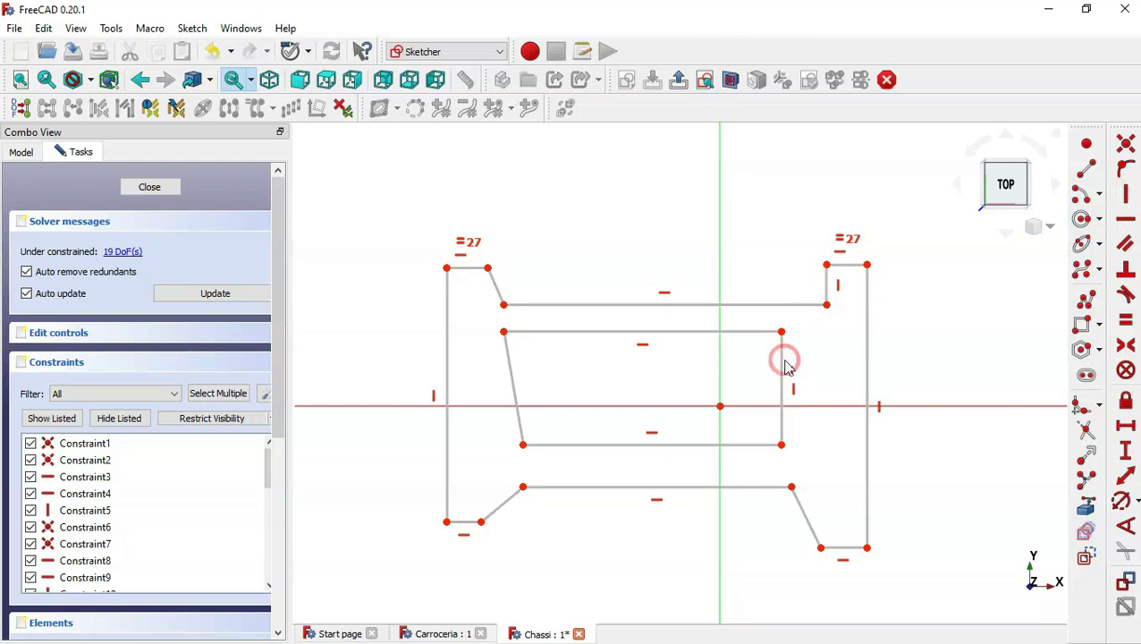
click(803, 506)
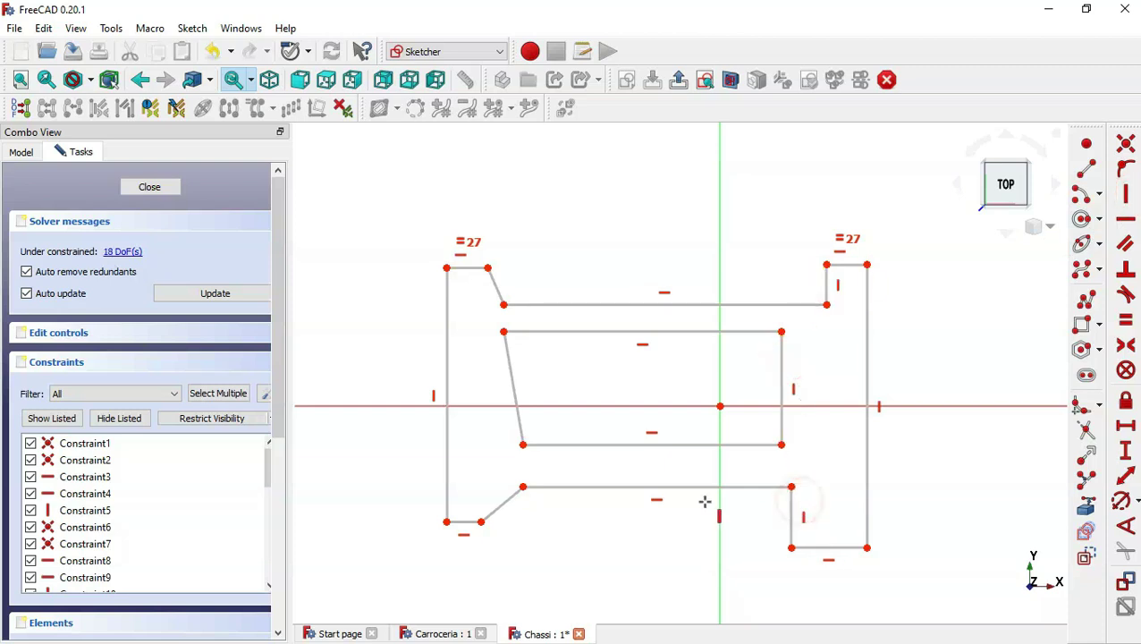
click(503, 506)
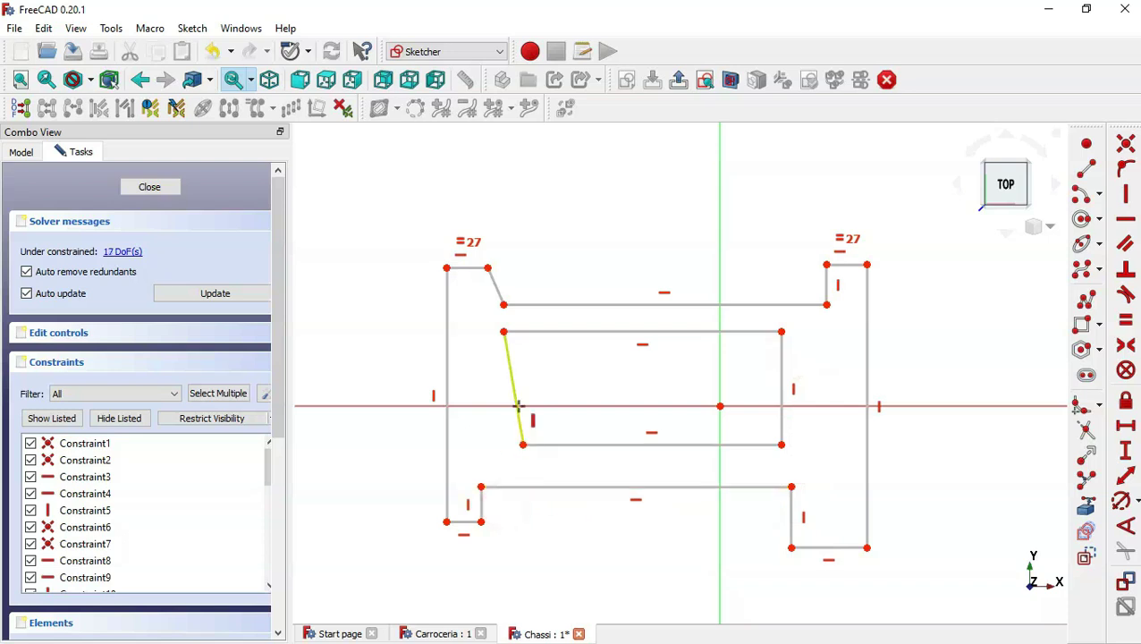
click(517, 405)
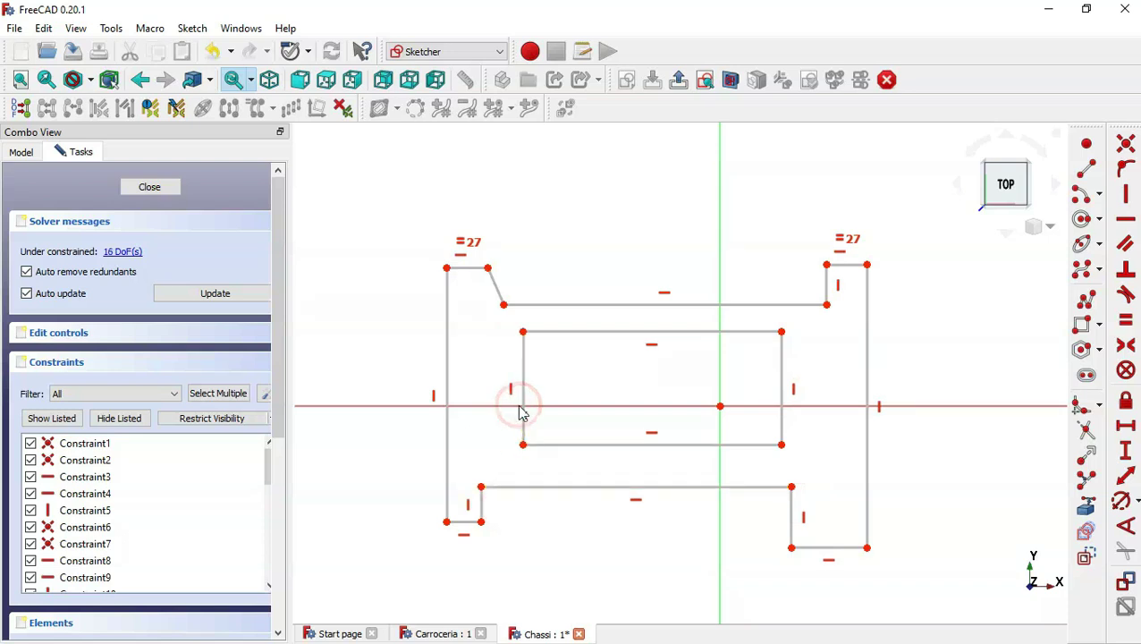
click(496, 292)
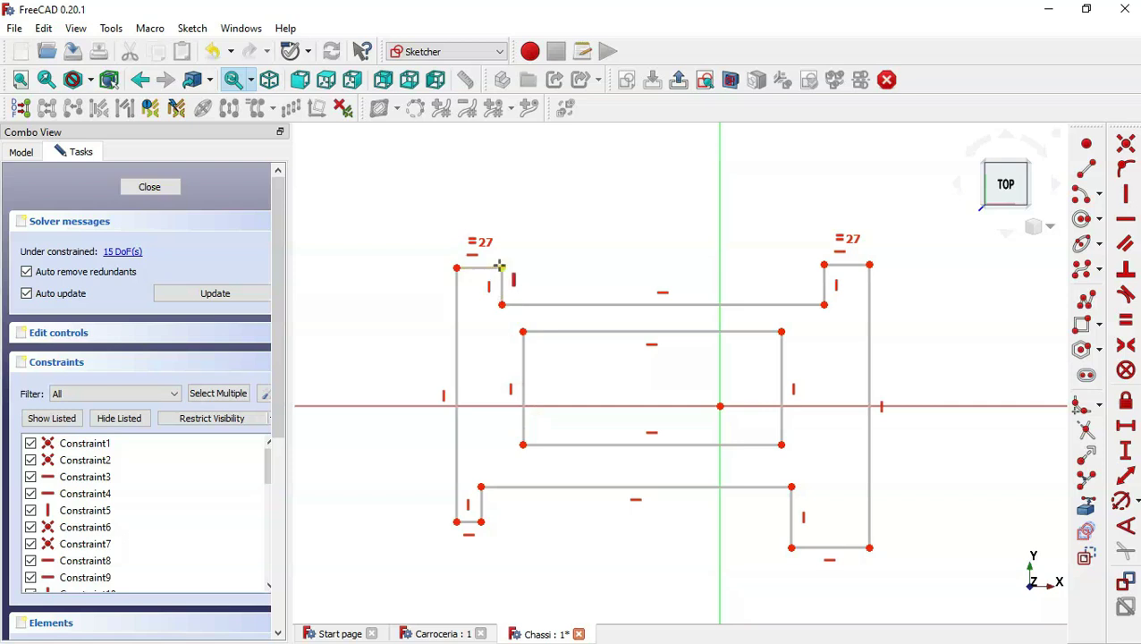
Step: Make the top-left, bottom-left and bottom-right short segments equal
click(1126, 319)
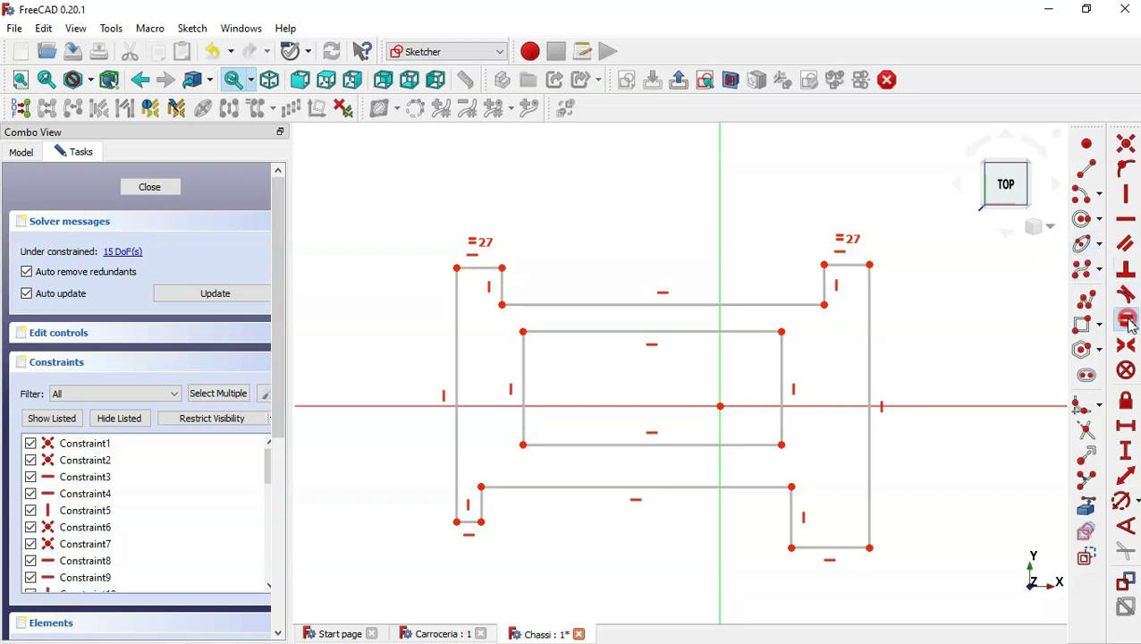
click(472, 267)
click(465, 521)
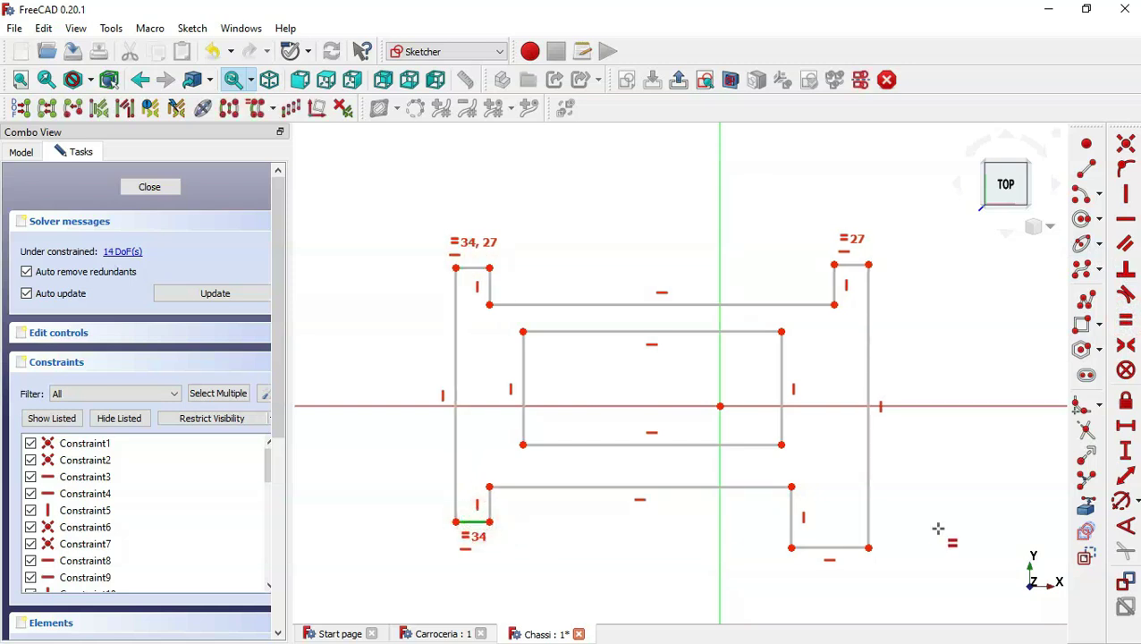
click(838, 547)
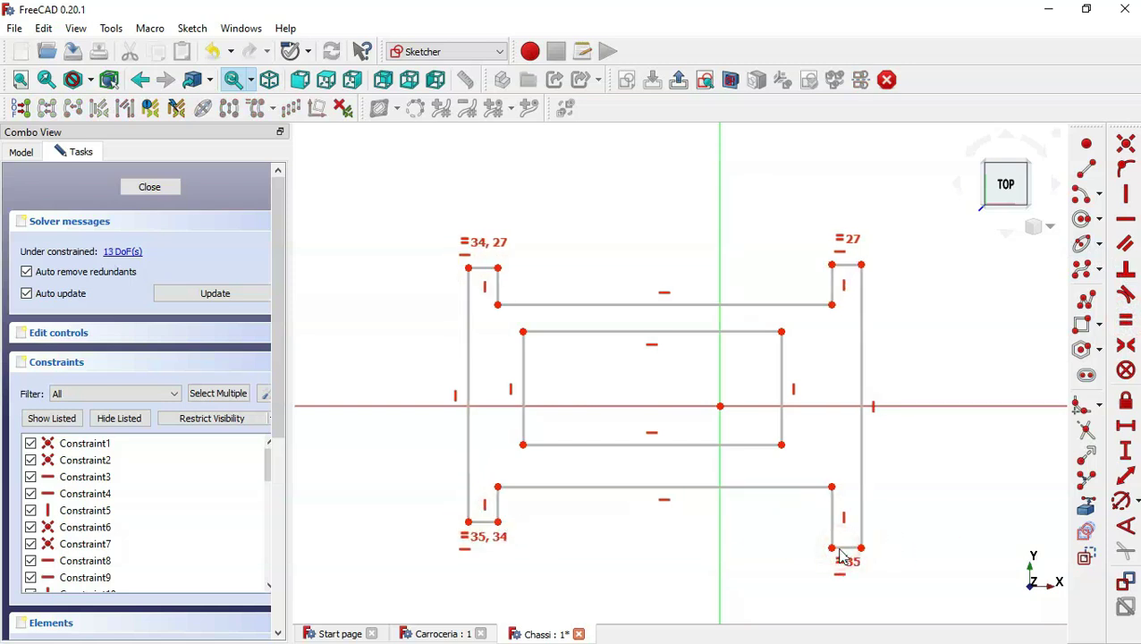
Step: Align the inner rectangle's top corners vertically with the upper line's endpoints
click(1125, 193)
click(831, 305)
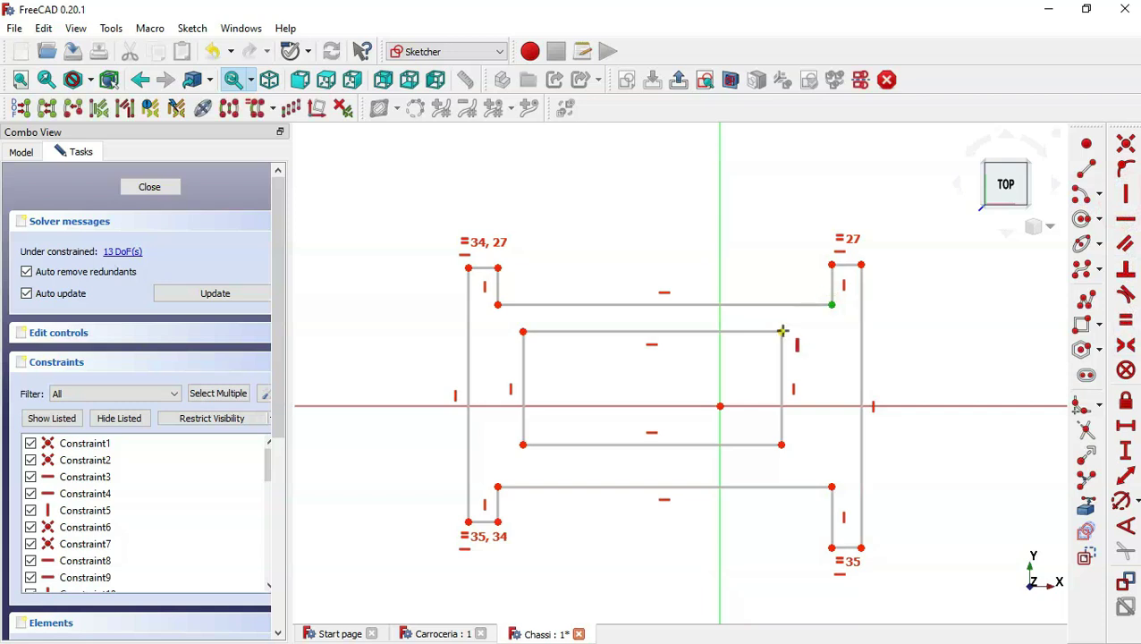
click(783, 331)
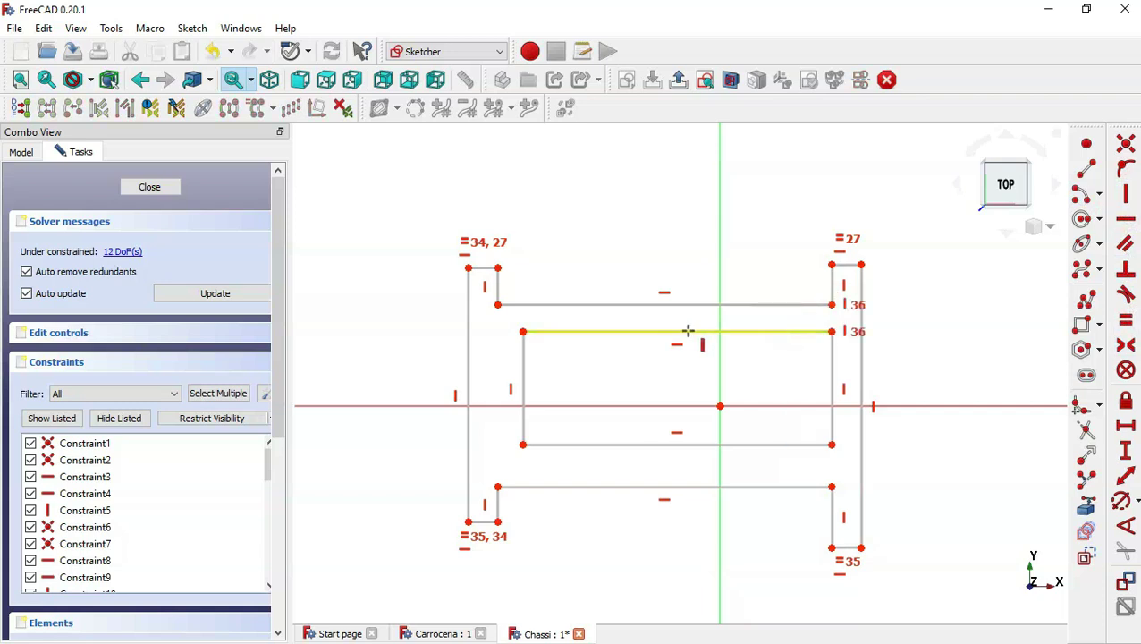
click(523, 332)
click(497, 304)
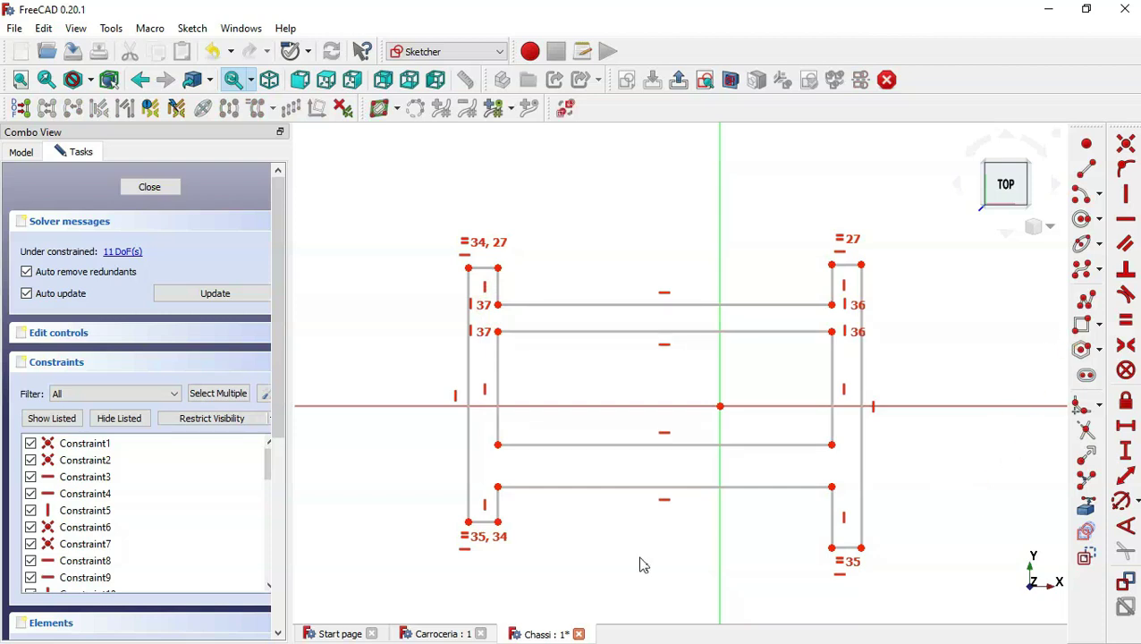
Step: Set 3.75 mm upper and lower gaps and a 3.75 mm end-segment width
click(1126, 450)
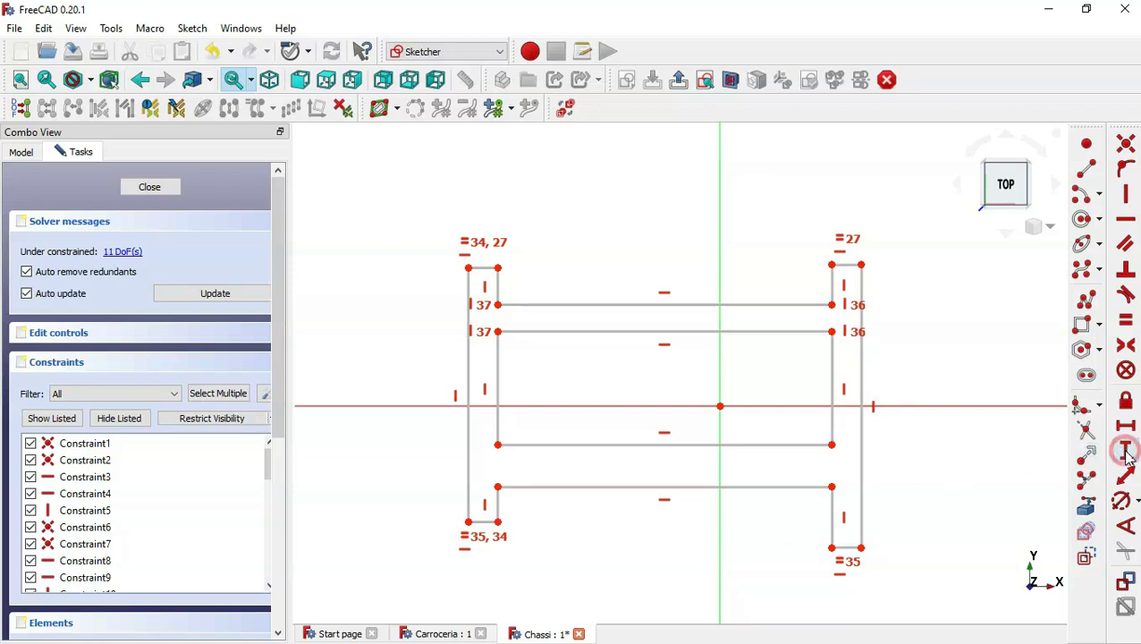
click(832, 305)
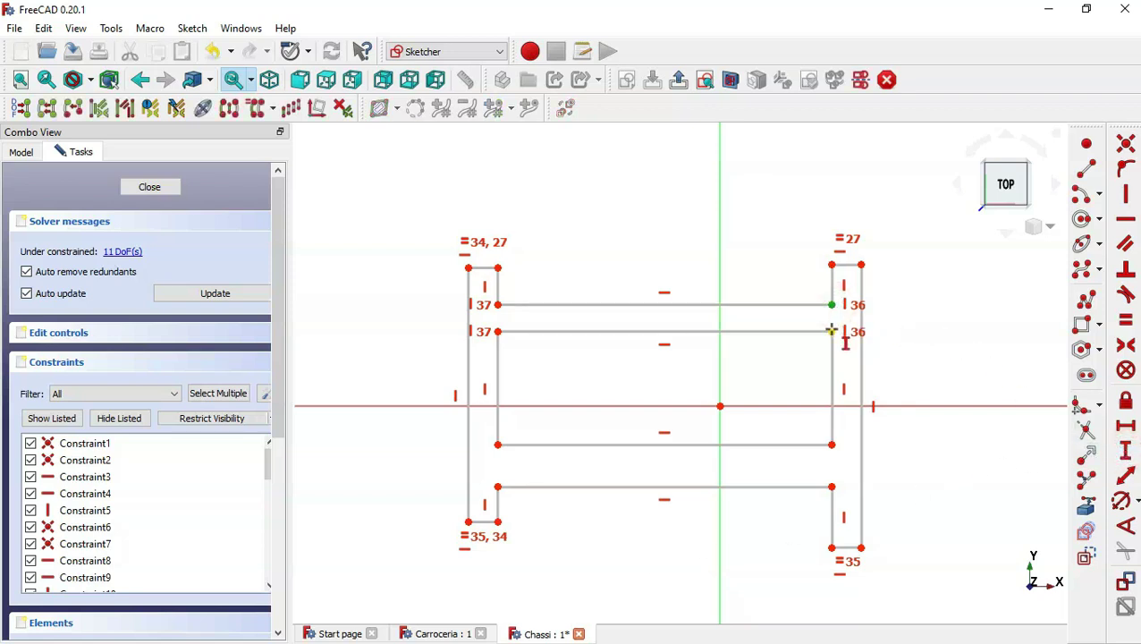
click(832, 331)
text(3.7)
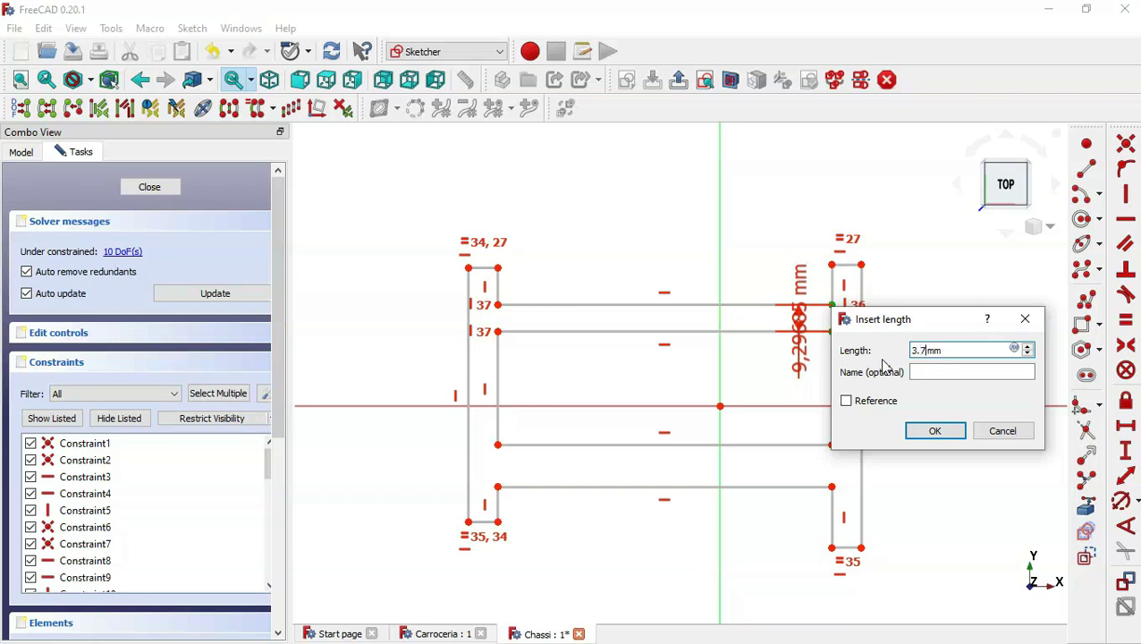
text(5)
key(Return)
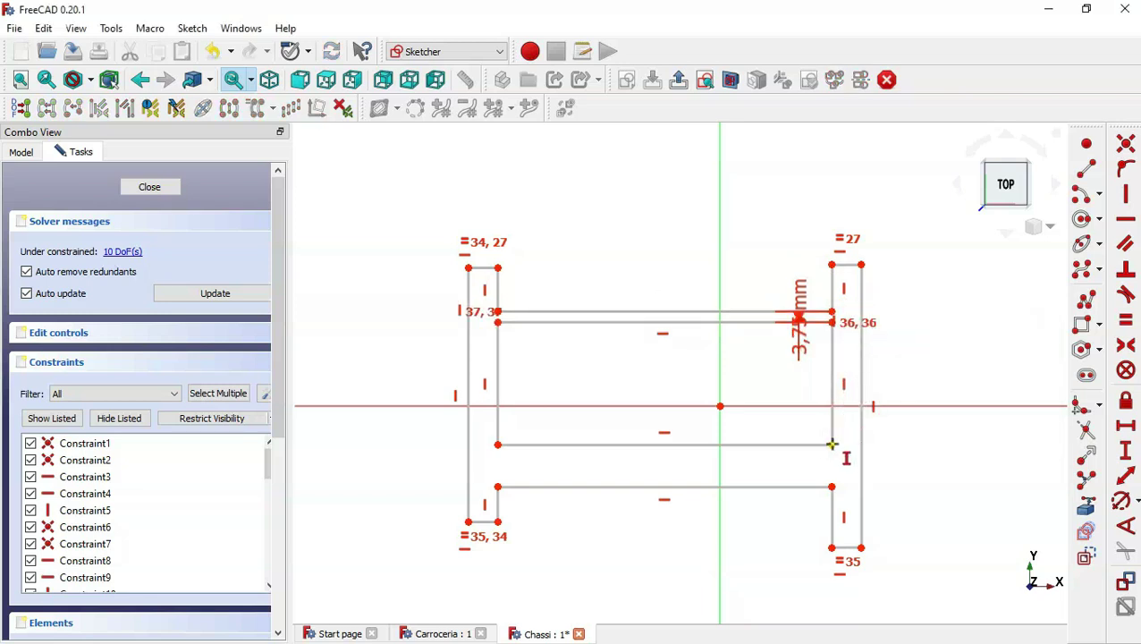
click(831, 444)
click(831, 485)
text(3.75)
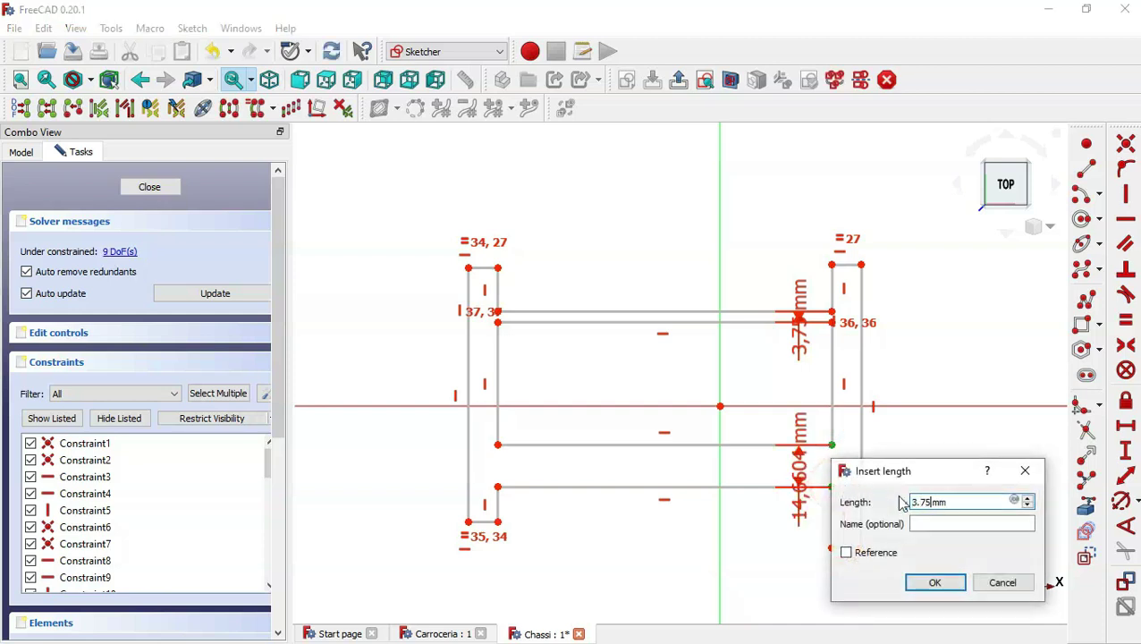
key(Return)
click(1126, 426)
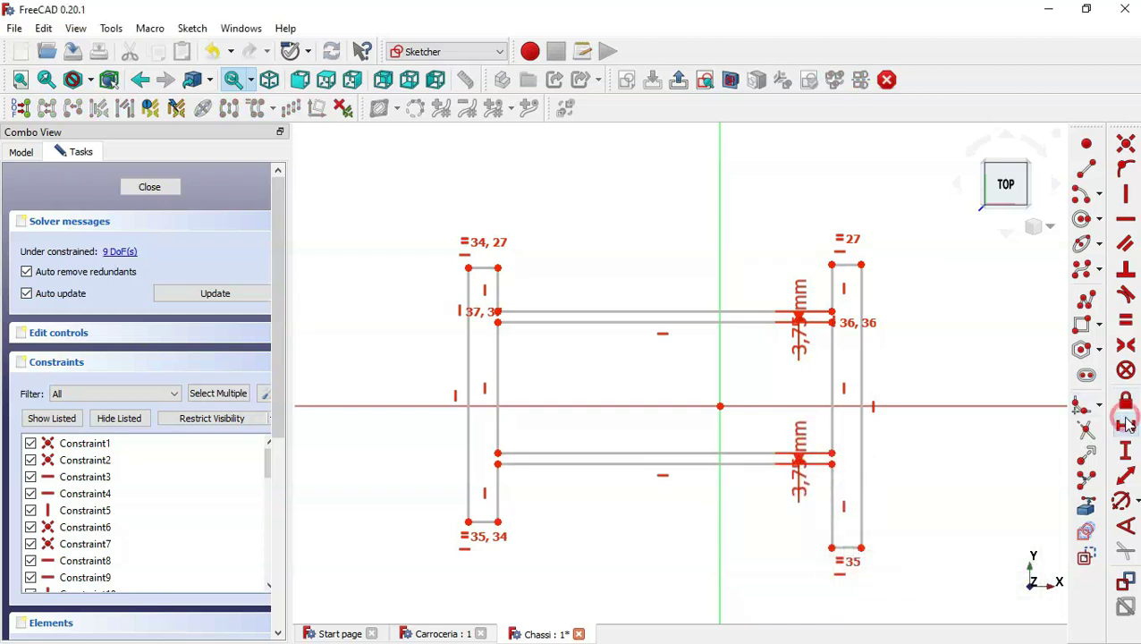
click(847, 263)
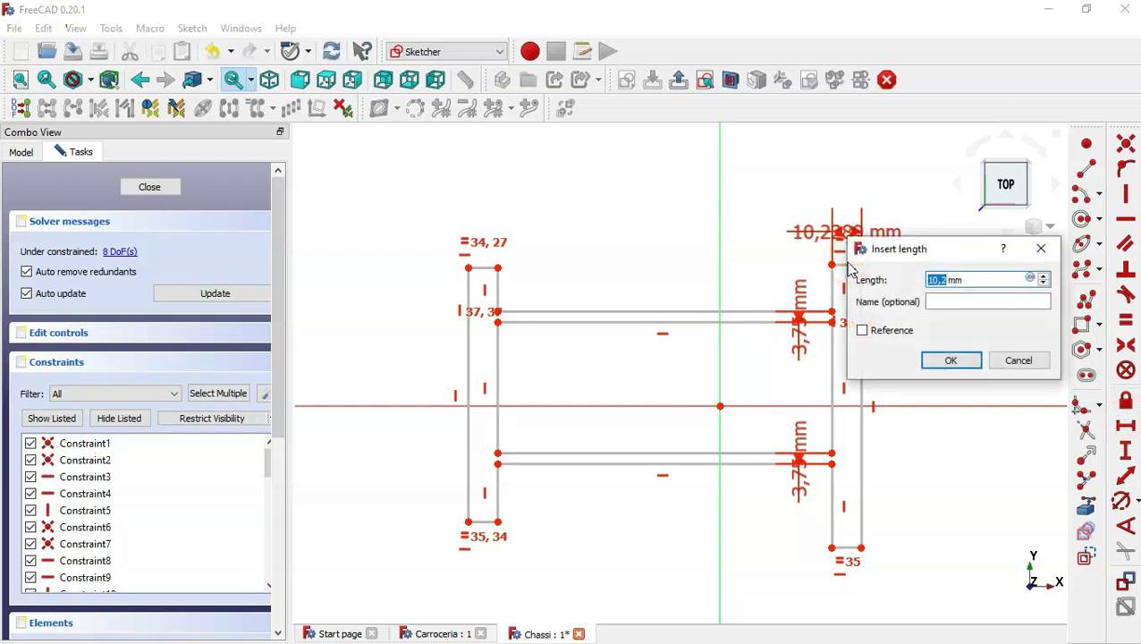
text(3,75)
key(Return)
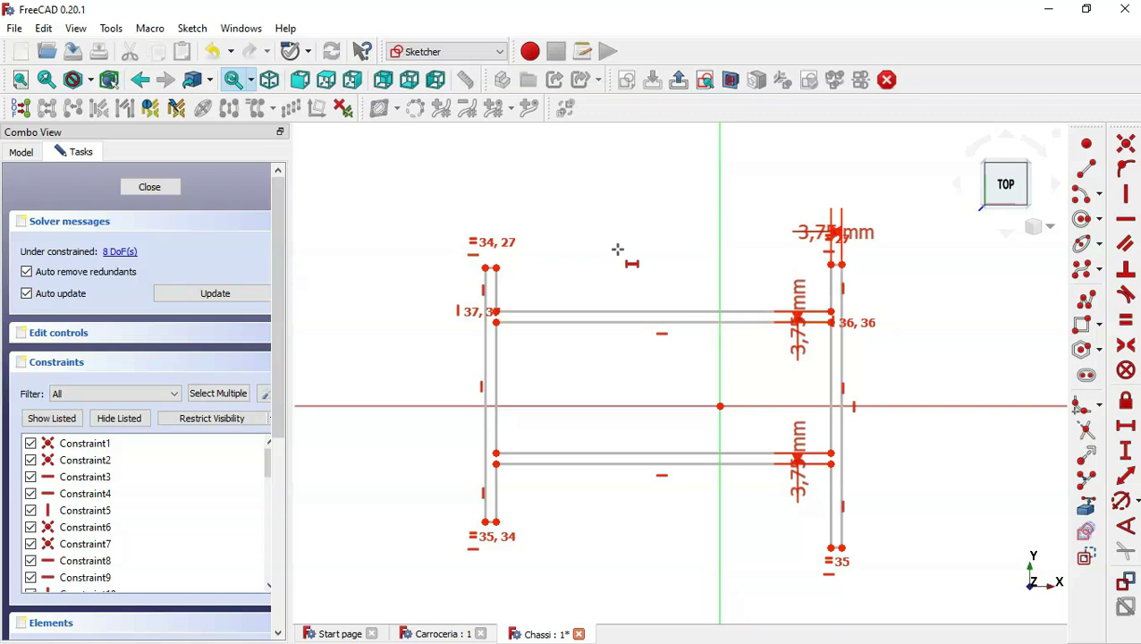
Step: Add a 2.5 mm vertical offset and a 55 mm overall height
click(1126, 451)
click(831, 265)
click(496, 266)
text(2.5)
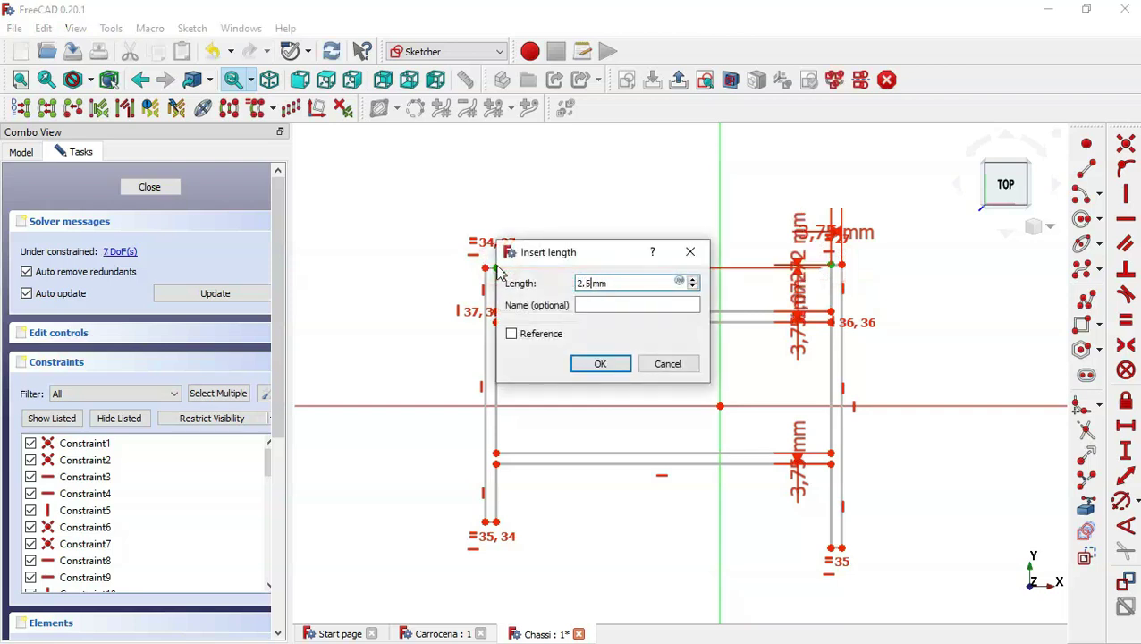
key(Return)
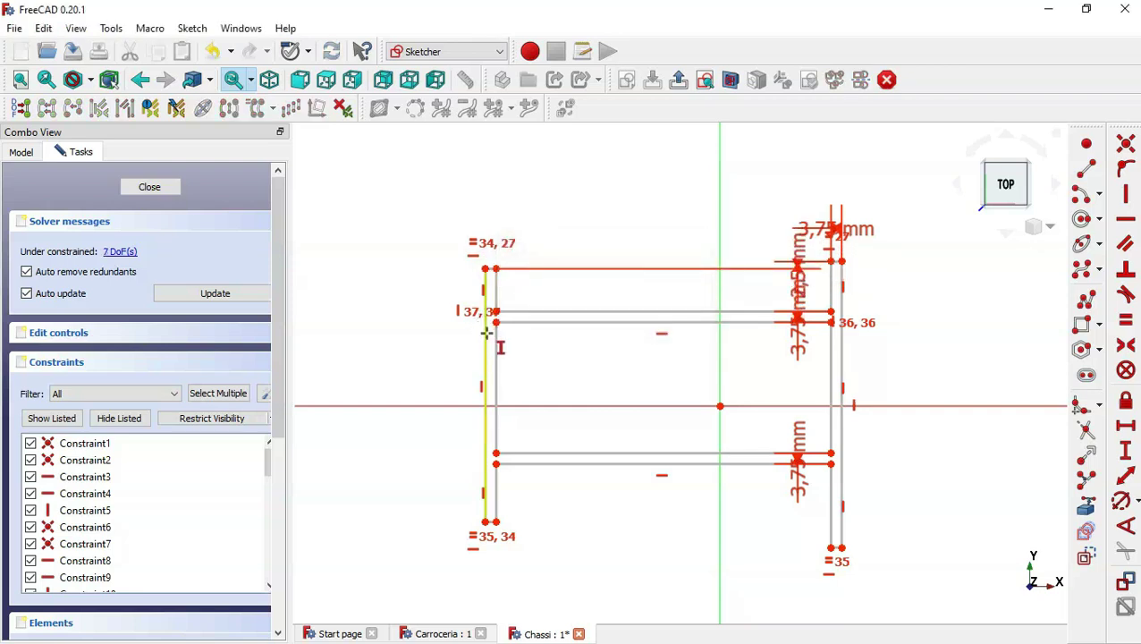
click(486, 333)
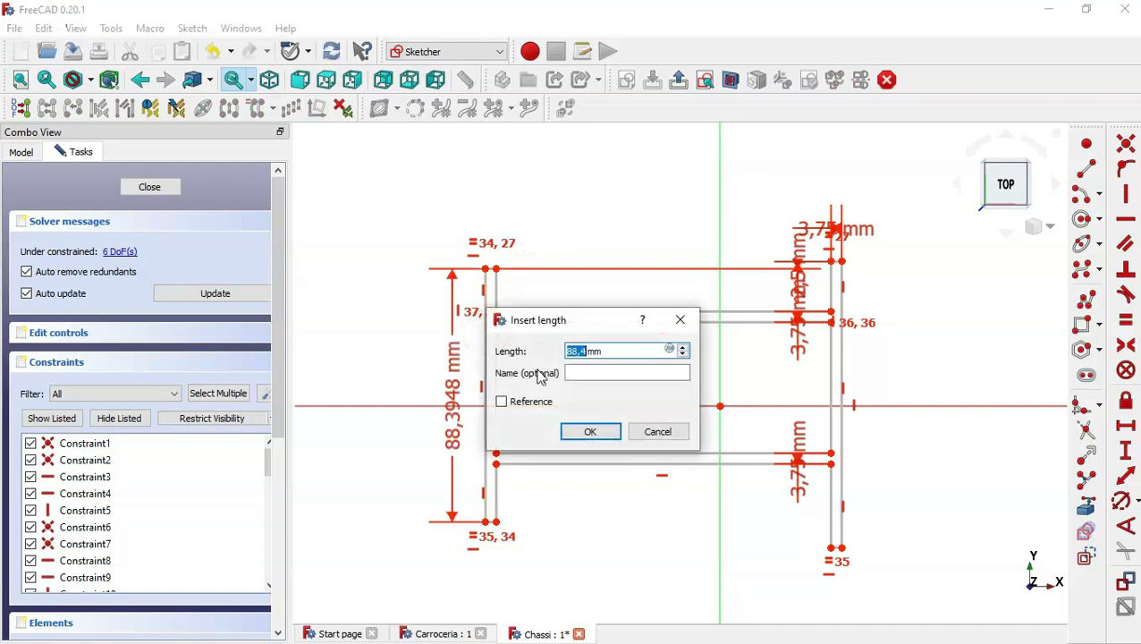
key(Return)
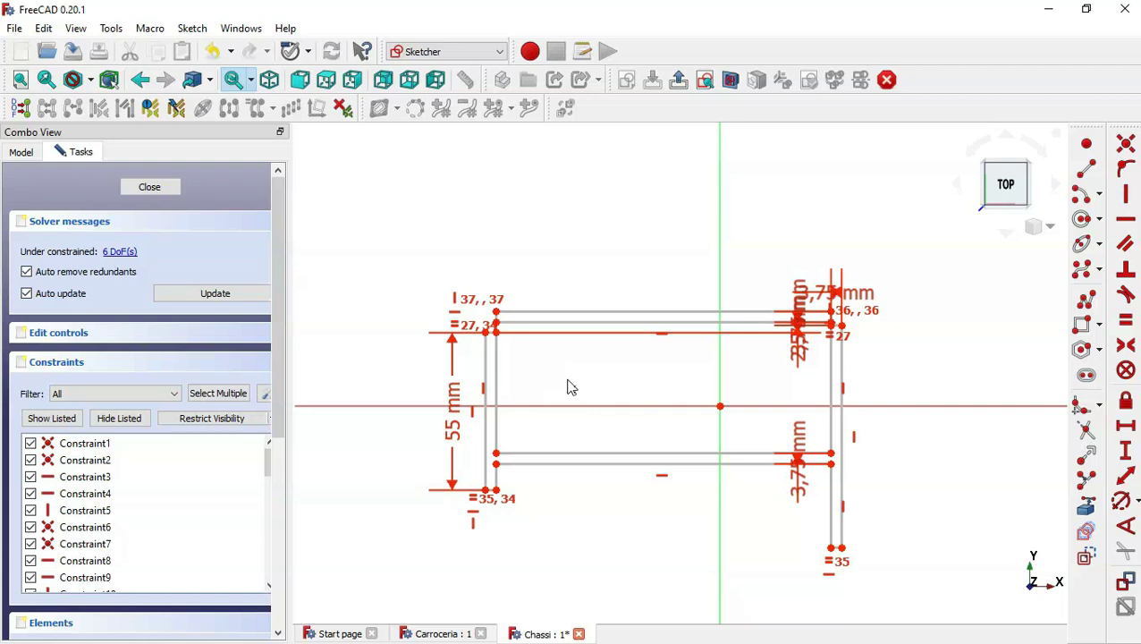
scroll(571, 386, up, 1)
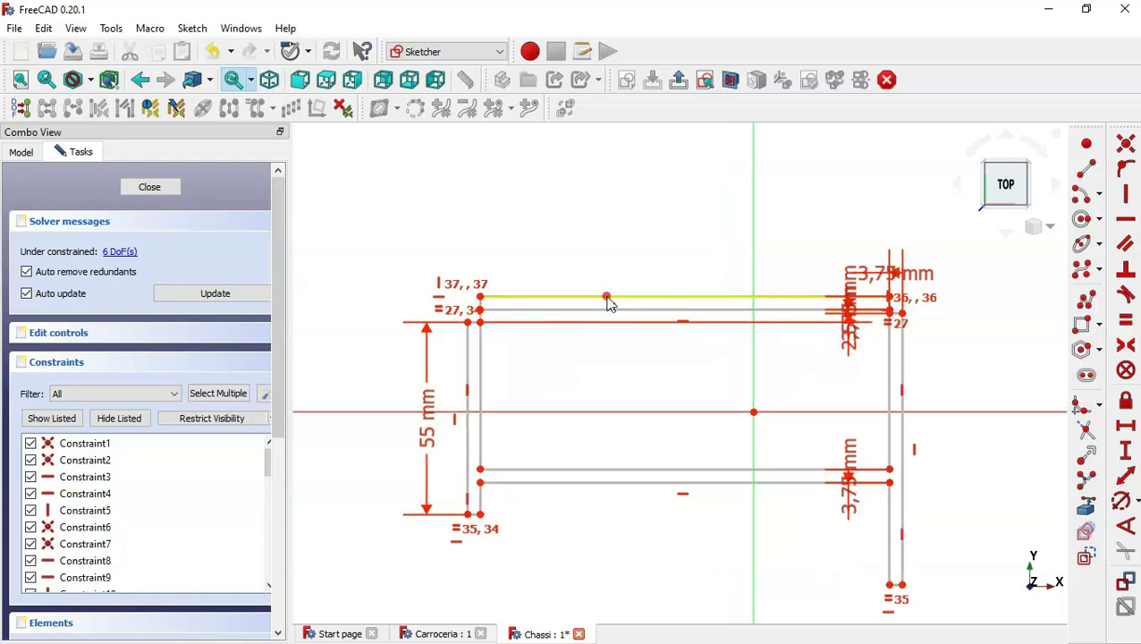
drag(607, 303, 614, 369)
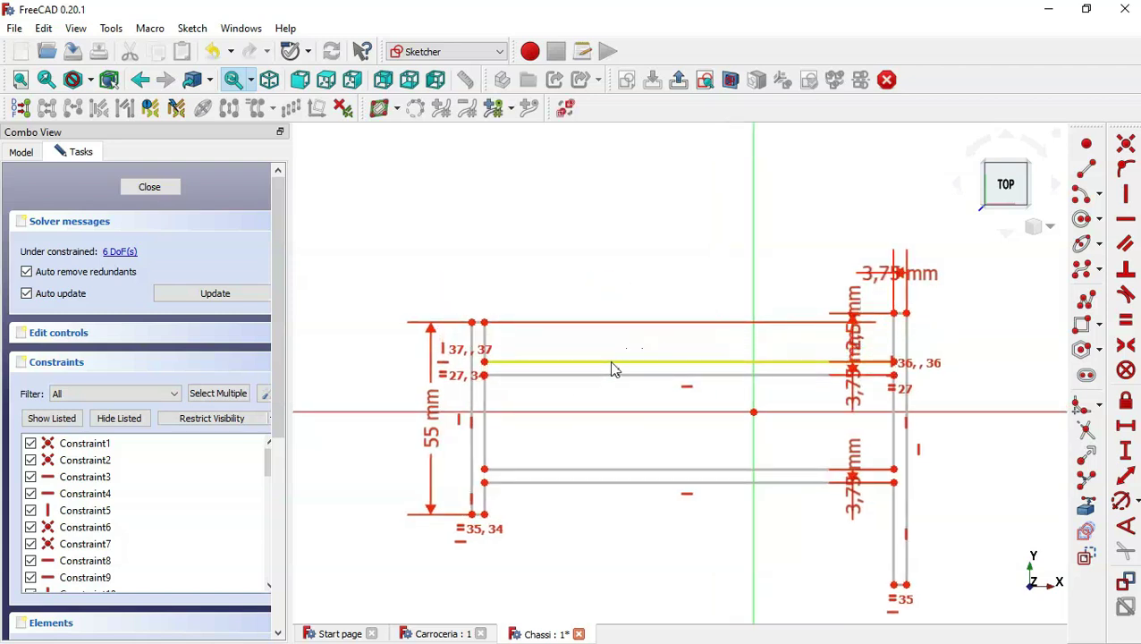
Step: Make the two short left segments and two short right segments equal
click(1126, 319)
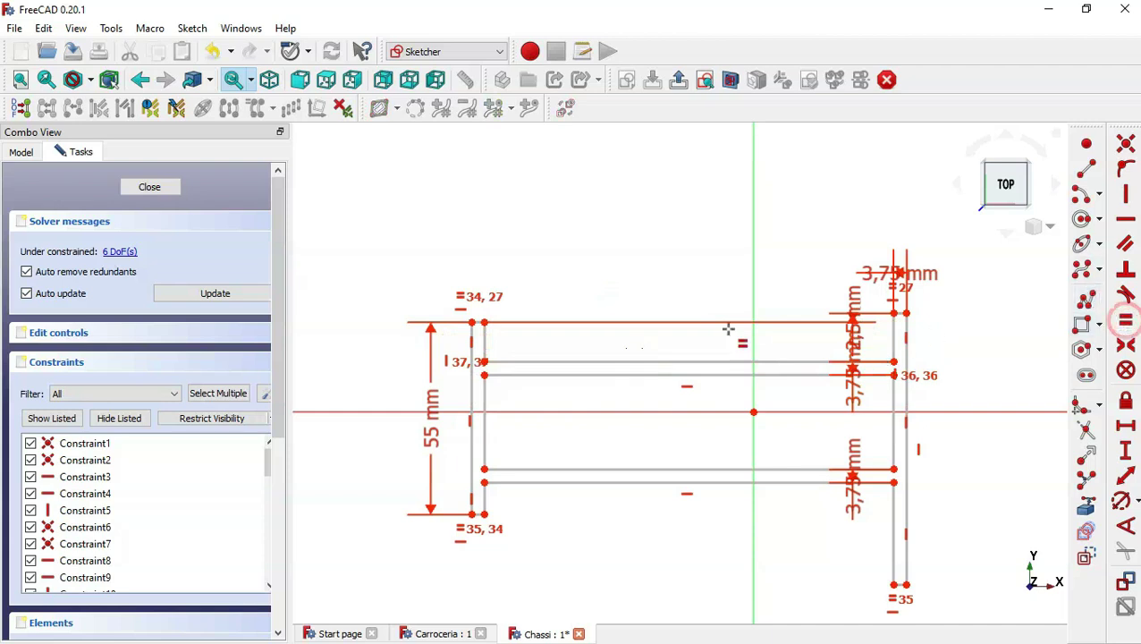
click(484, 343)
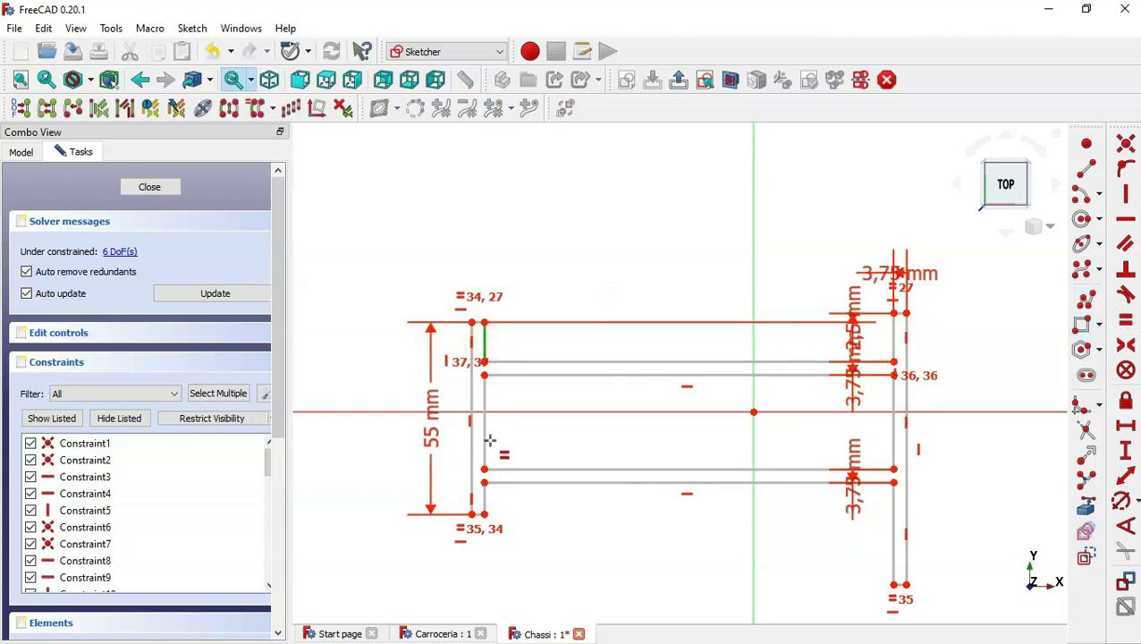
click(483, 491)
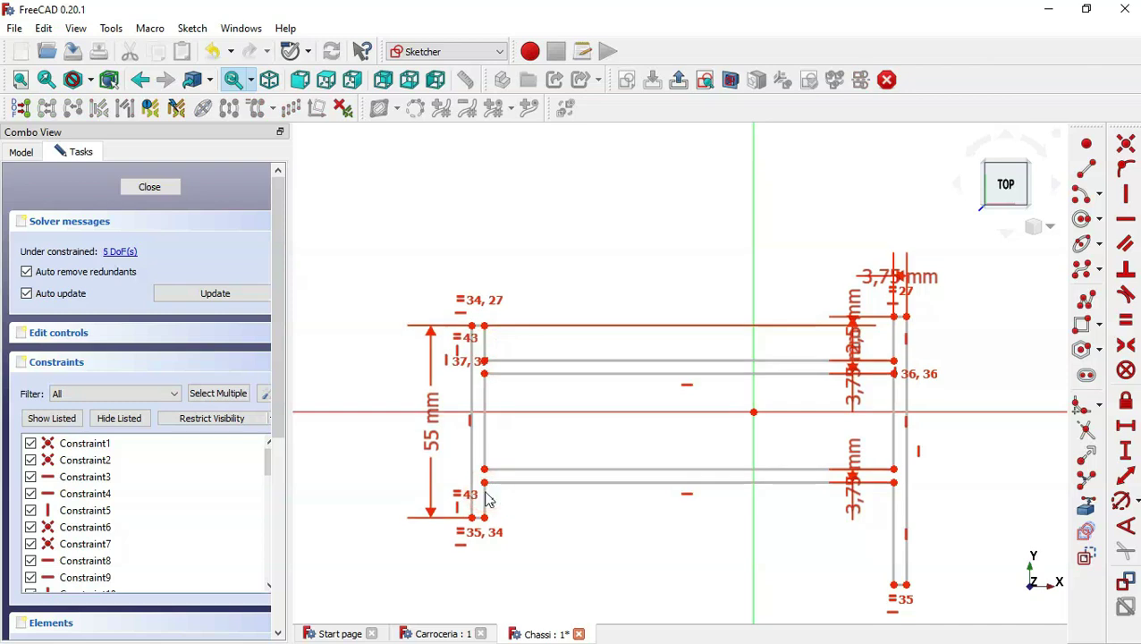
click(894, 343)
click(895, 533)
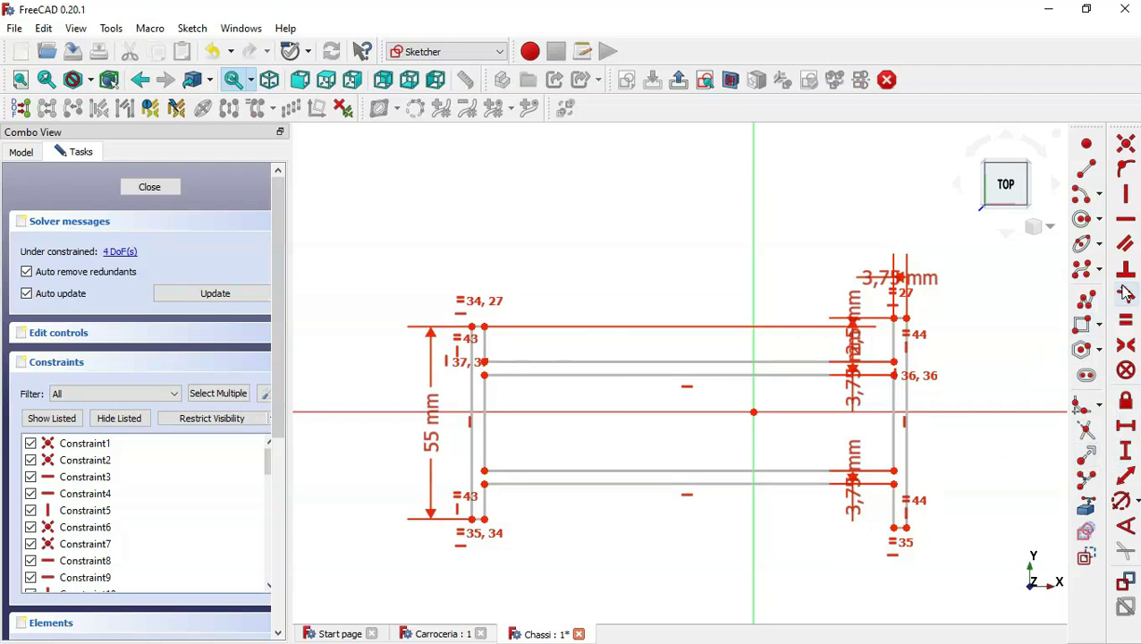
Step: Give the right vertical line 40 mm and set a 20 mm vertical offset to the origin
click(1126, 450)
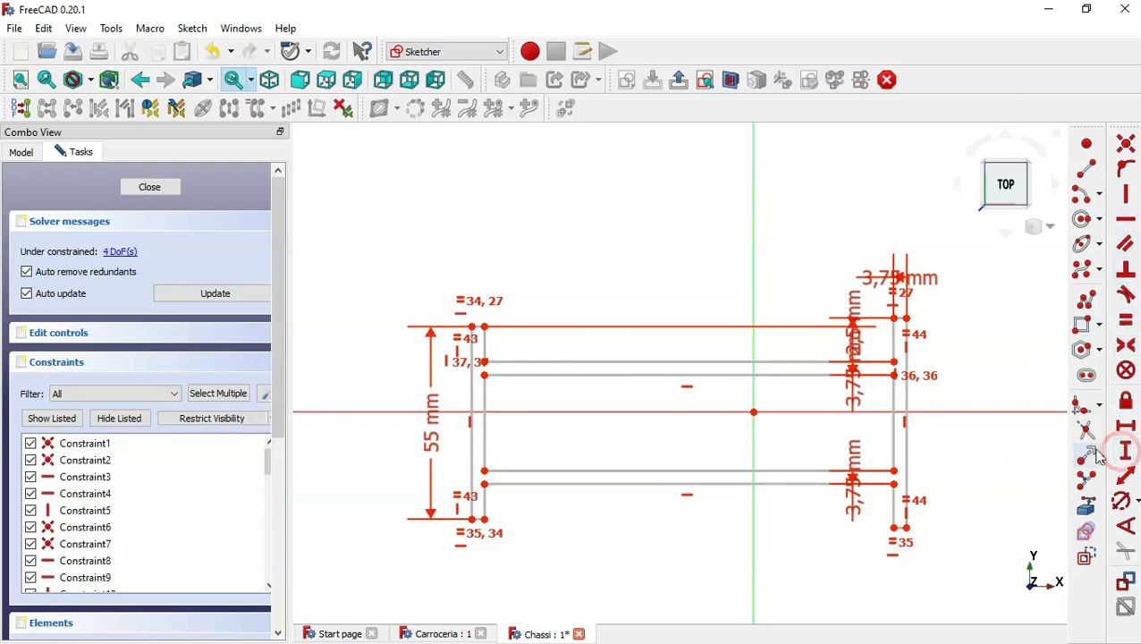
click(892, 430)
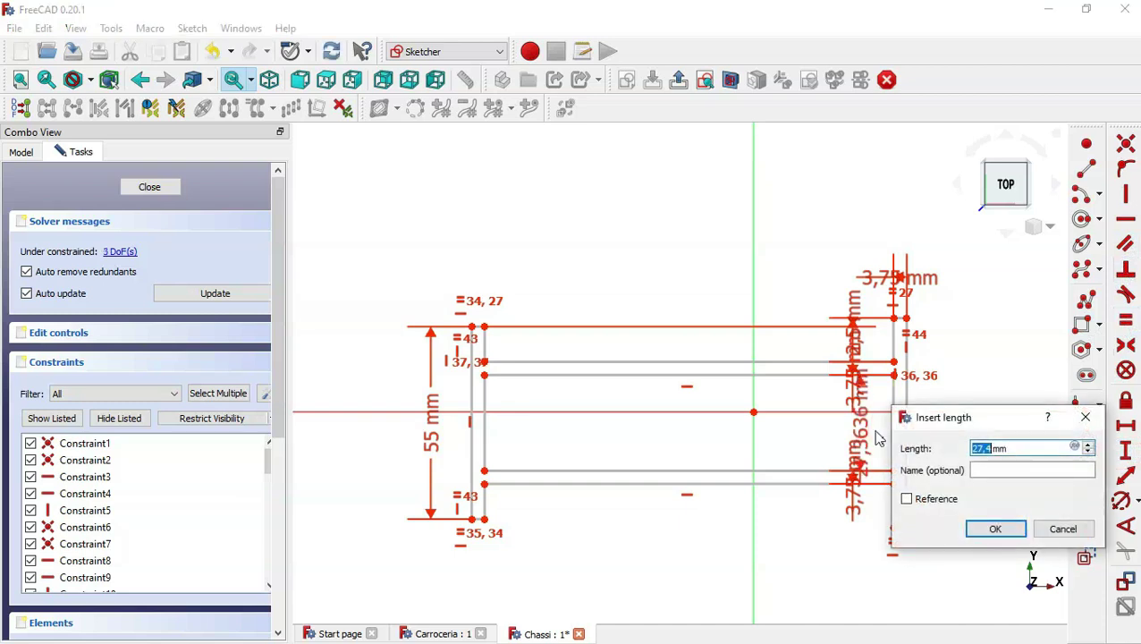
text(40)
key(Return)
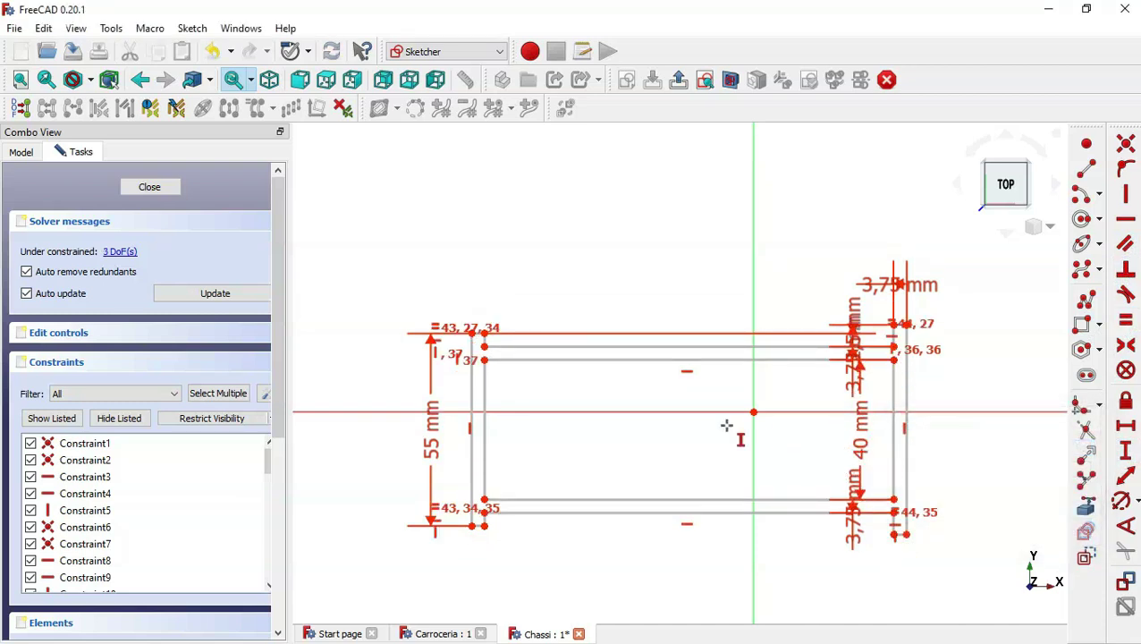
click(485, 359)
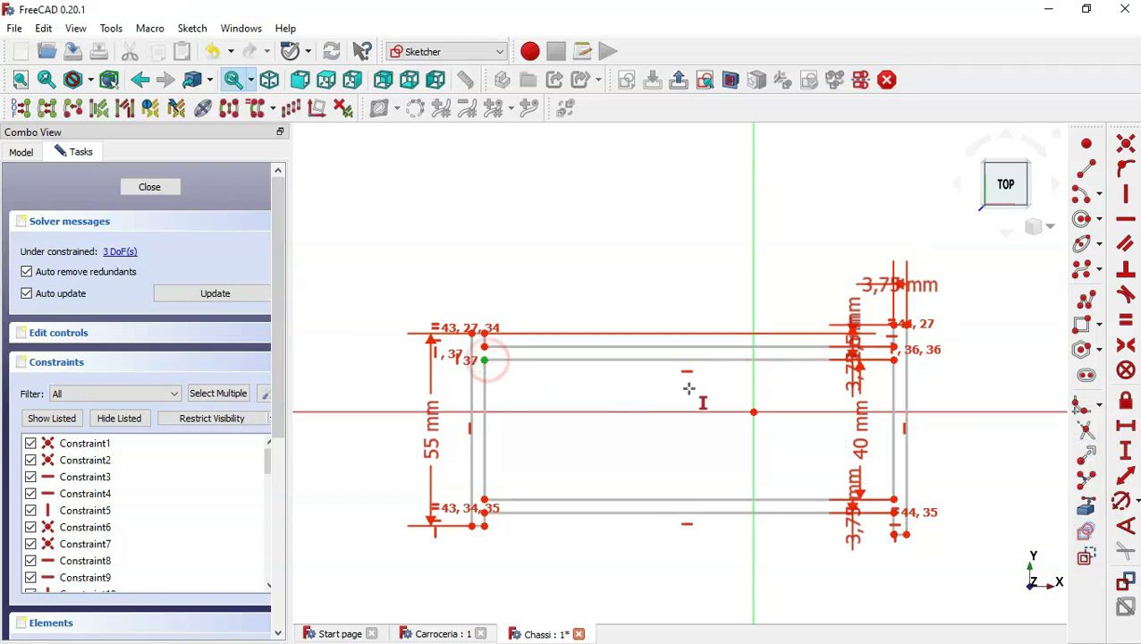
click(754, 413)
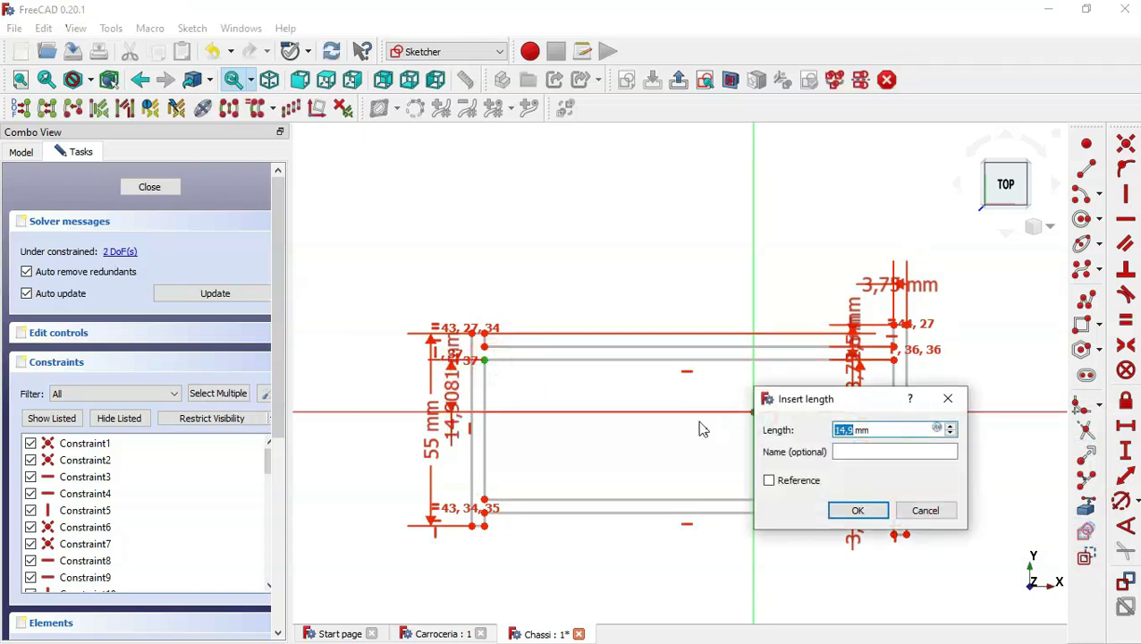
text(3)
key(Return)
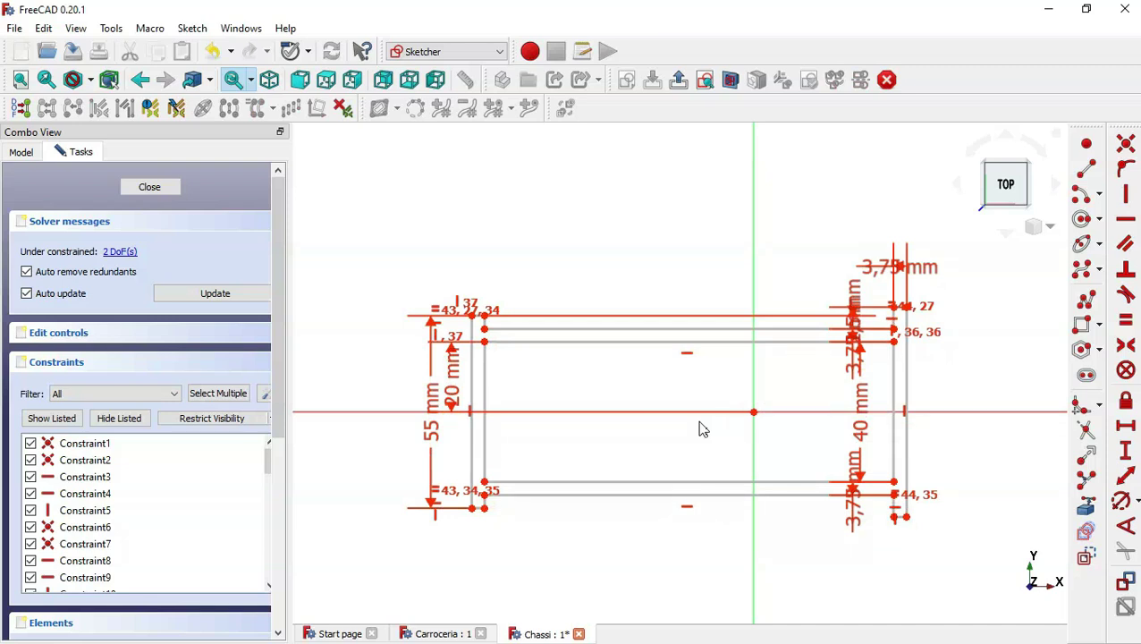
Step: Set the overall width to 153,75 mm and the half-width from the origin to 76,875 mm
click(1126, 426)
click(471, 508)
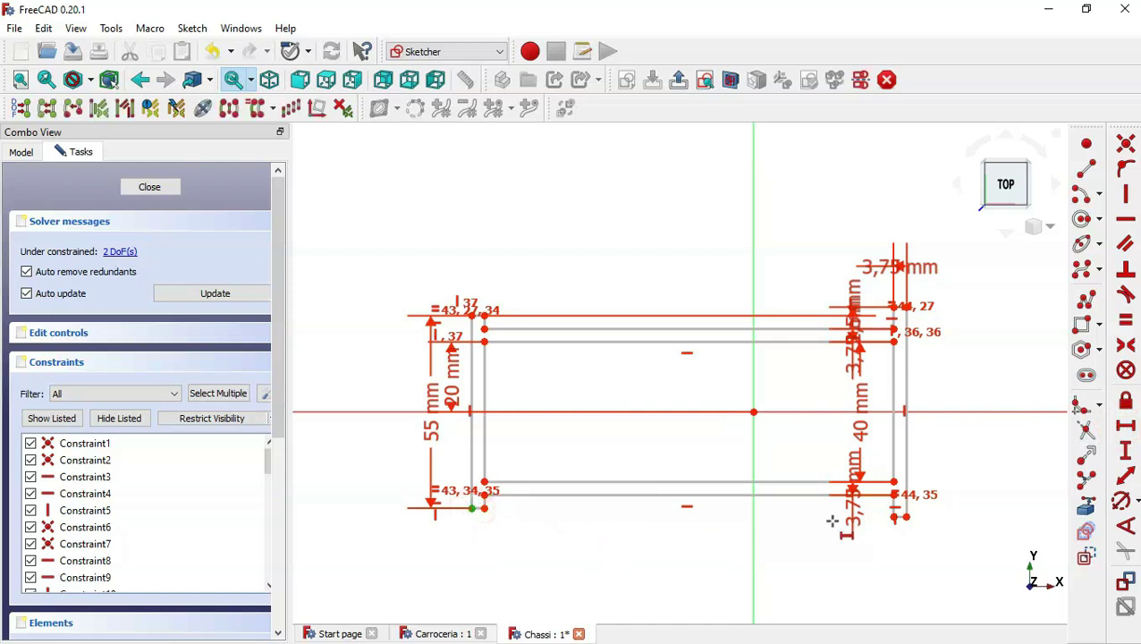
click(908, 517)
text(153.75)
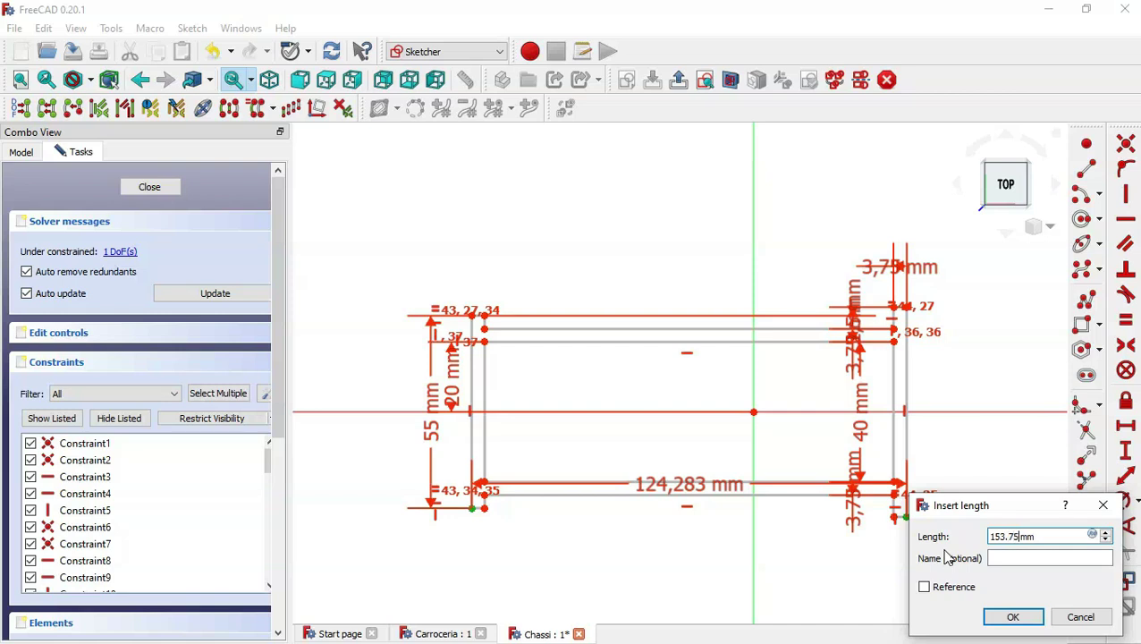
key(Return)
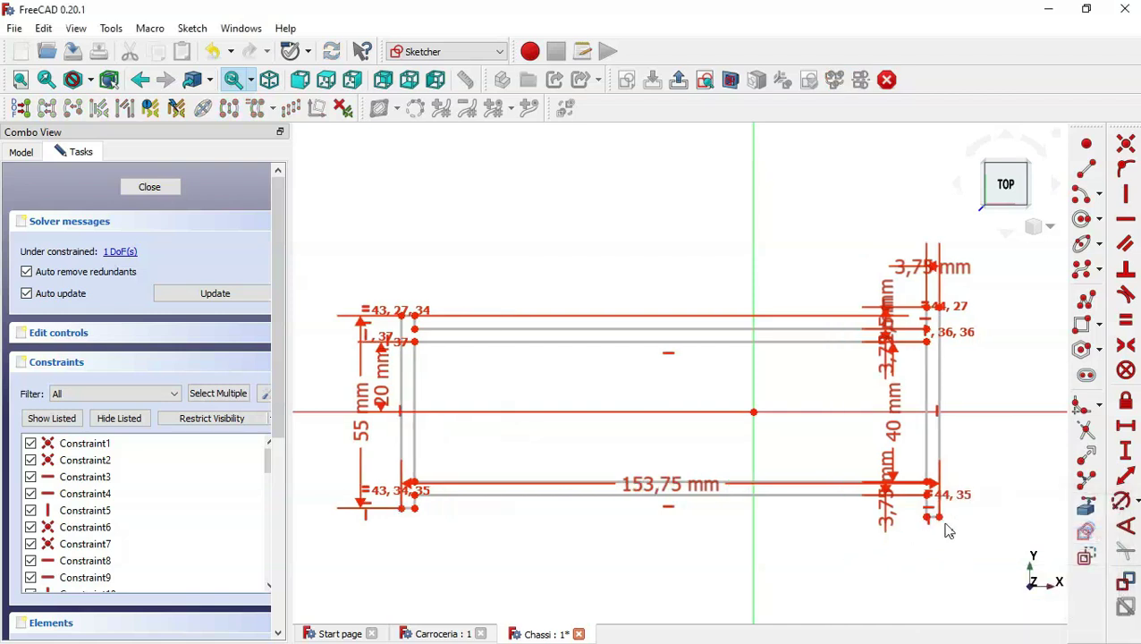
click(938, 516)
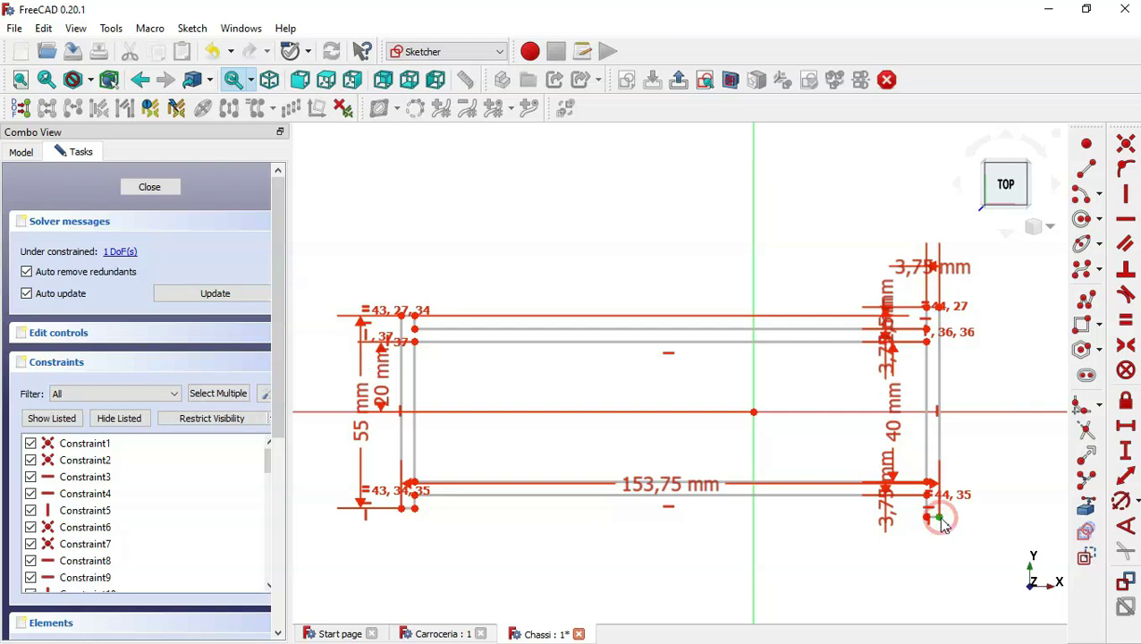
click(754, 412)
text(153.75/2 mm)
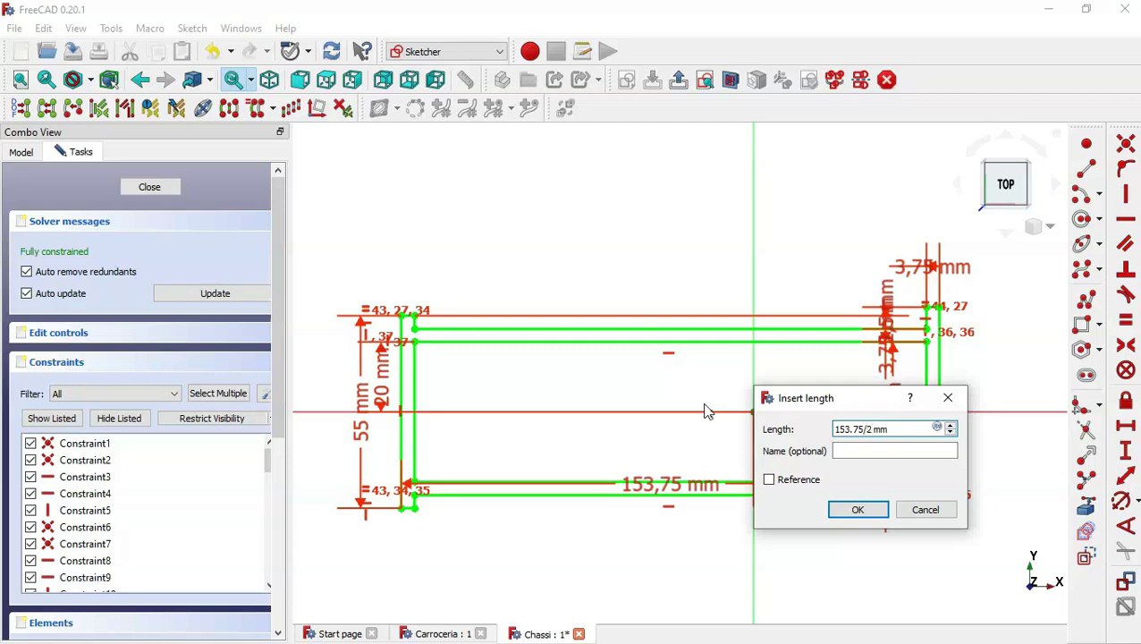
key(Return)
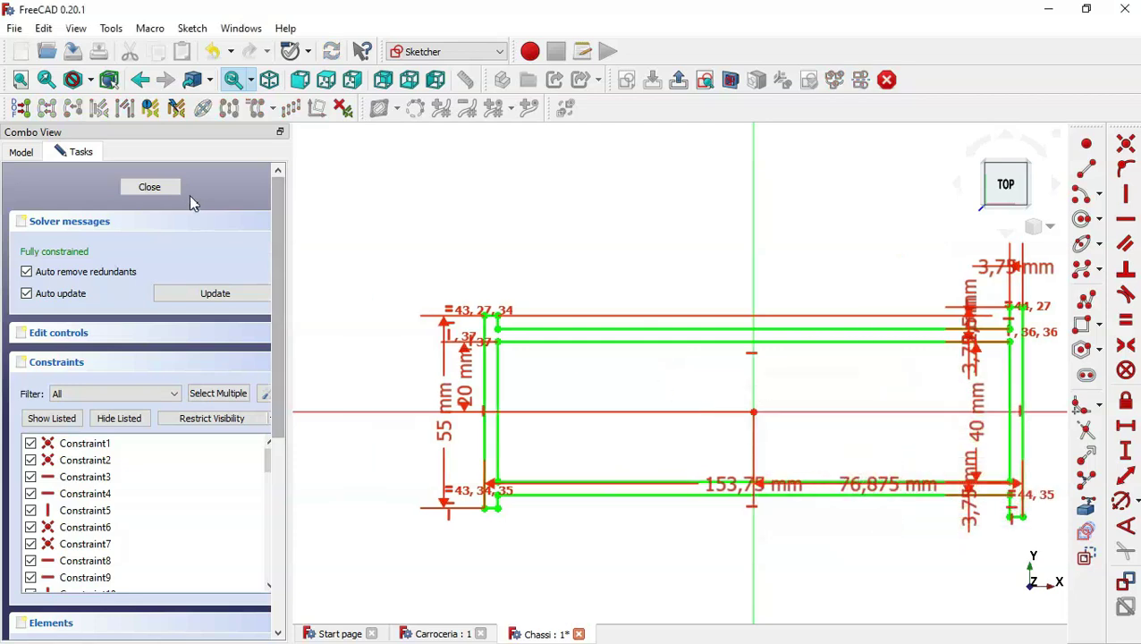
Step: Close the frame sketch and pad it 5 mm into a solid
click(164, 188)
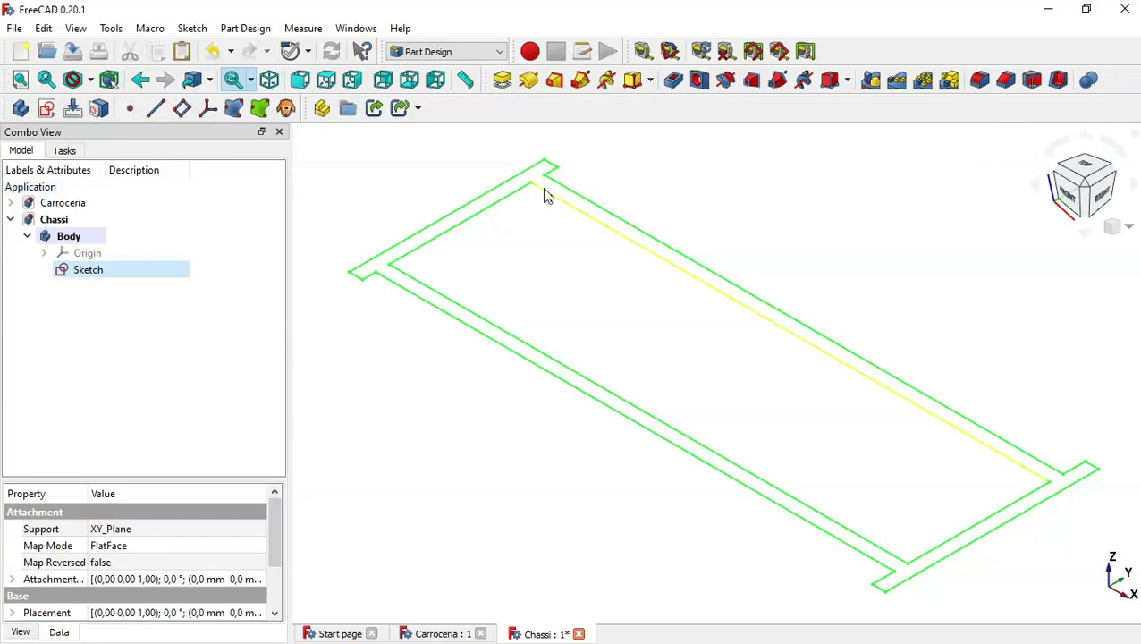
click(503, 82)
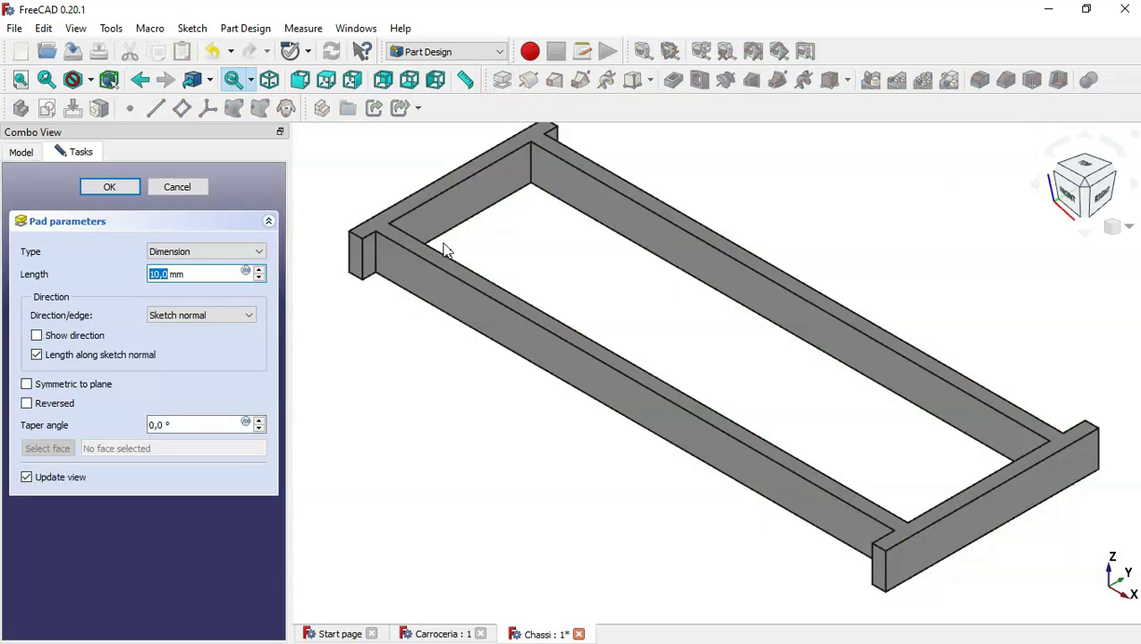
click(432, 573)
drag(187, 274, 140, 277)
text(5)
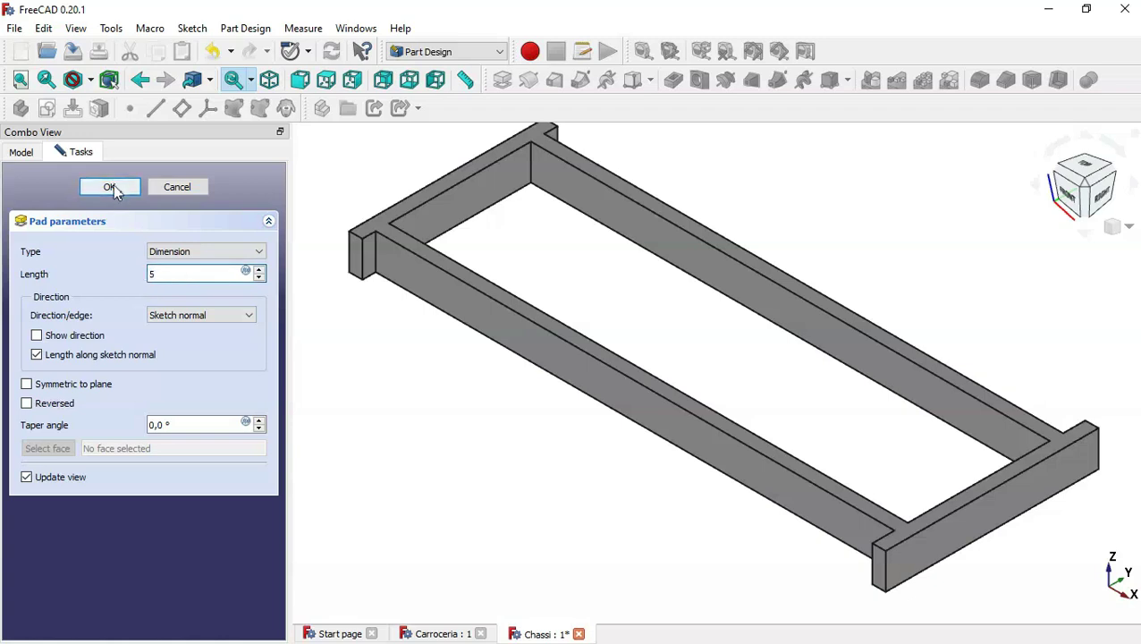
click(111, 187)
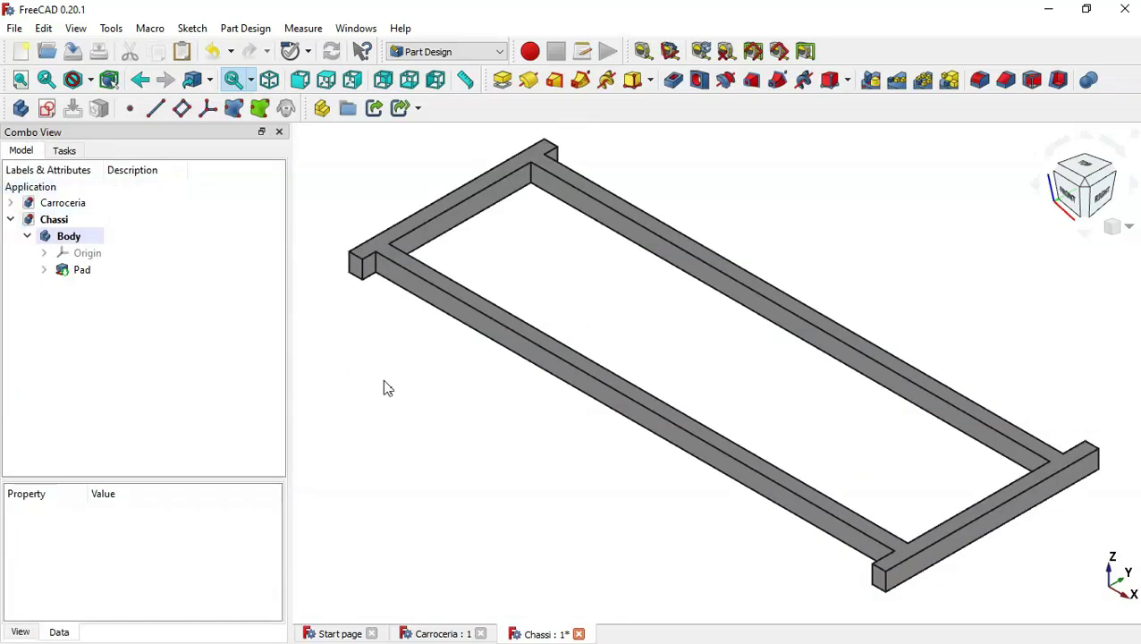
scroll(383, 379, down, 3)
click(466, 415)
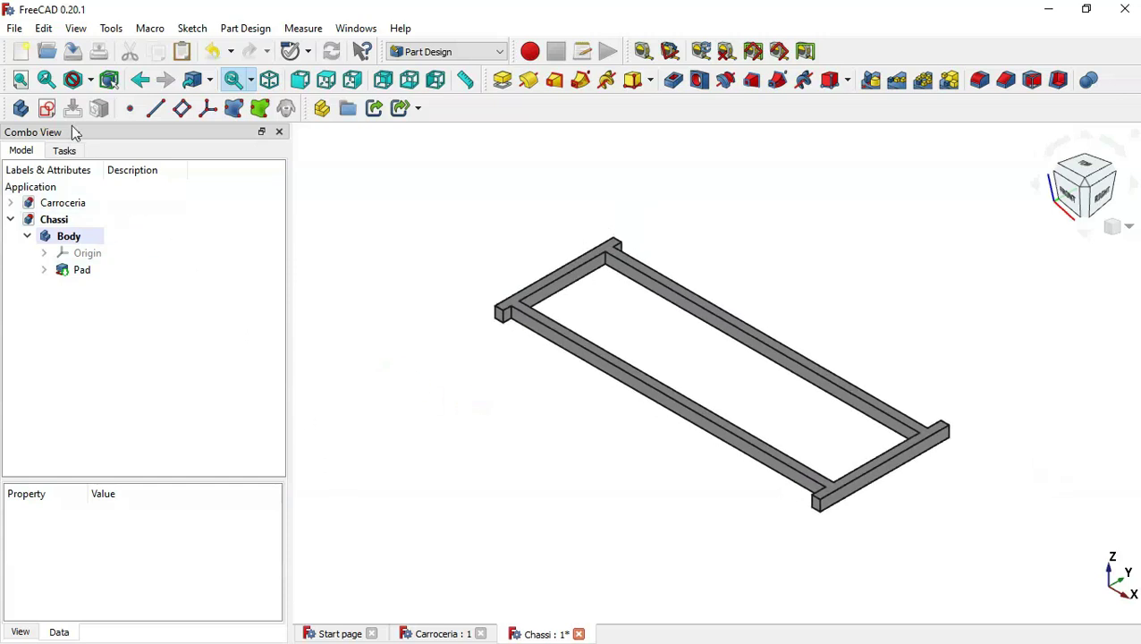
Step: Start a new sketch on XZ_Plane and turn on View section
click(49, 109)
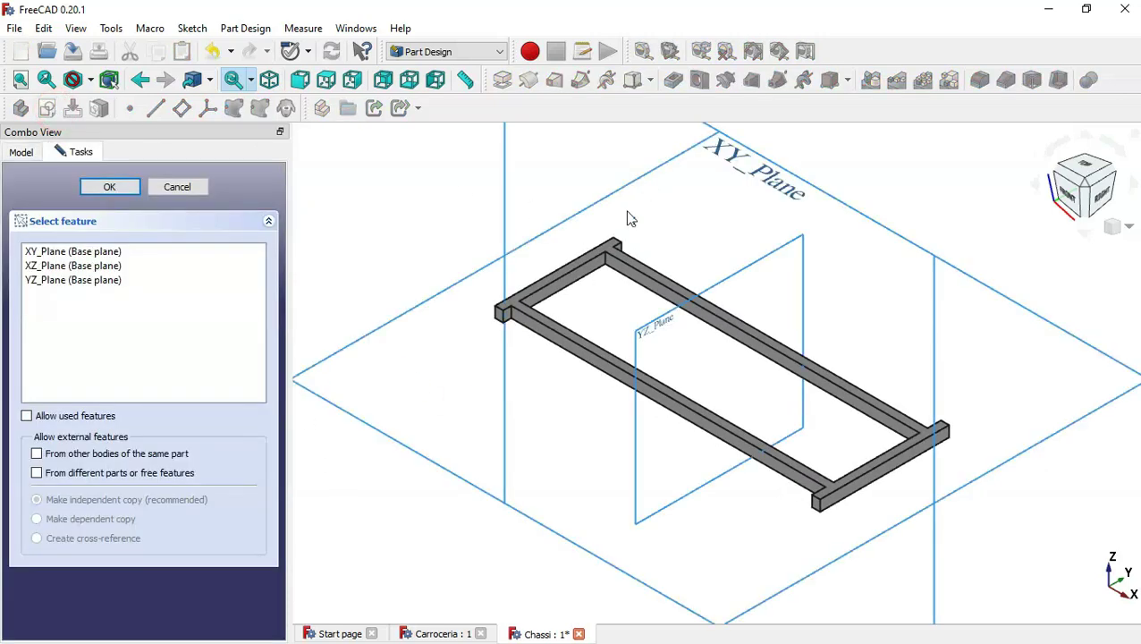
scroll(599, 305, down, 2)
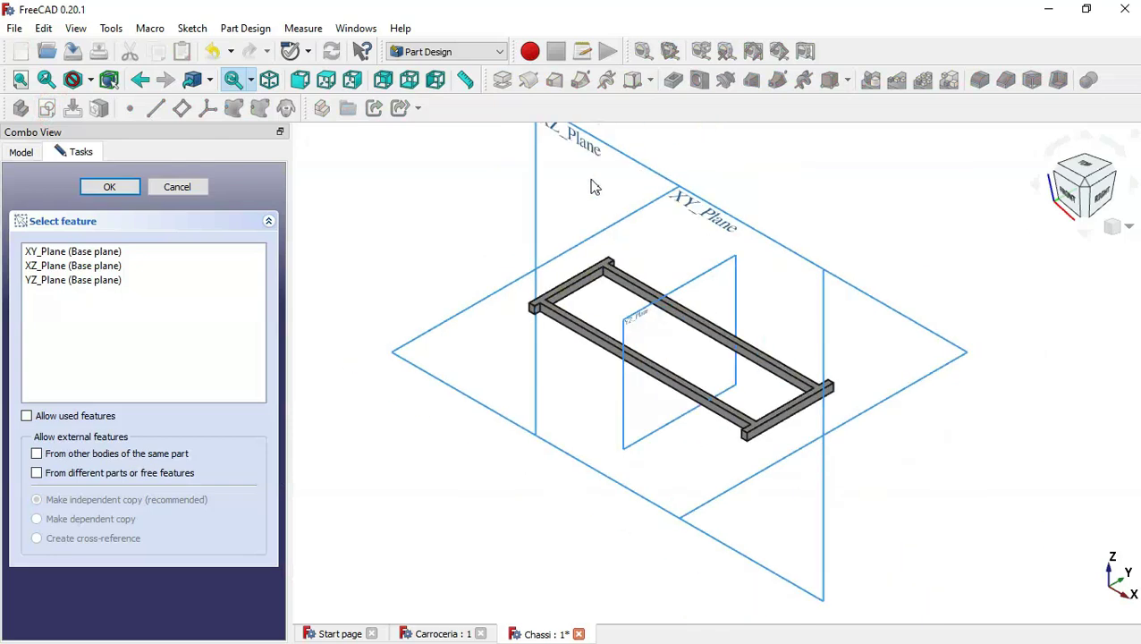
scroll(589, 215, down, 2)
scroll(576, 148, up, 2)
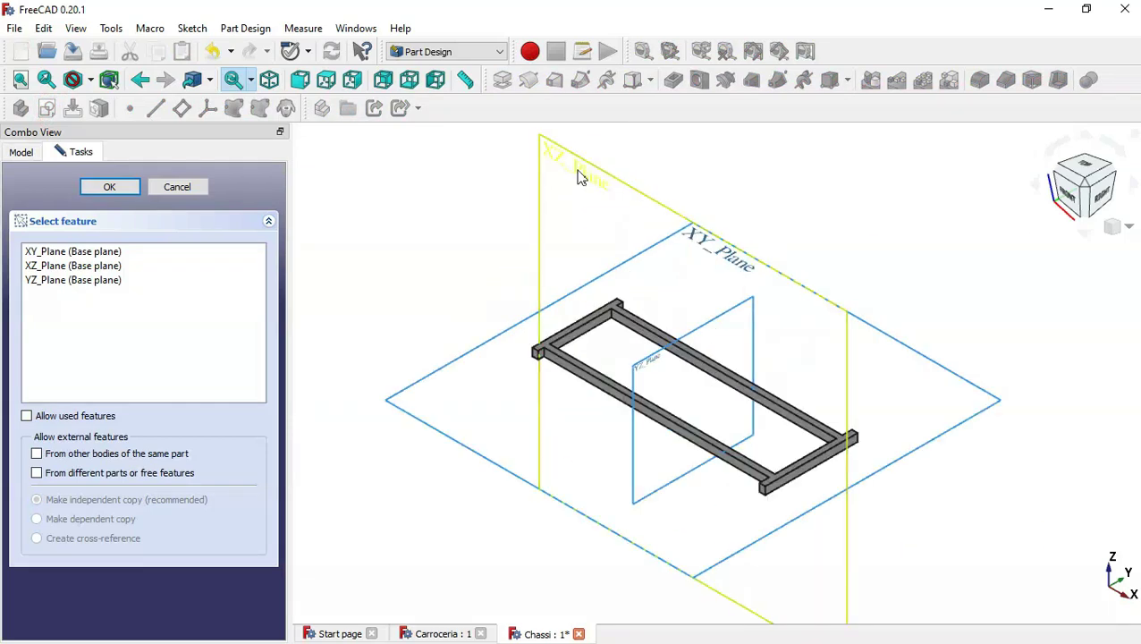
click(577, 173)
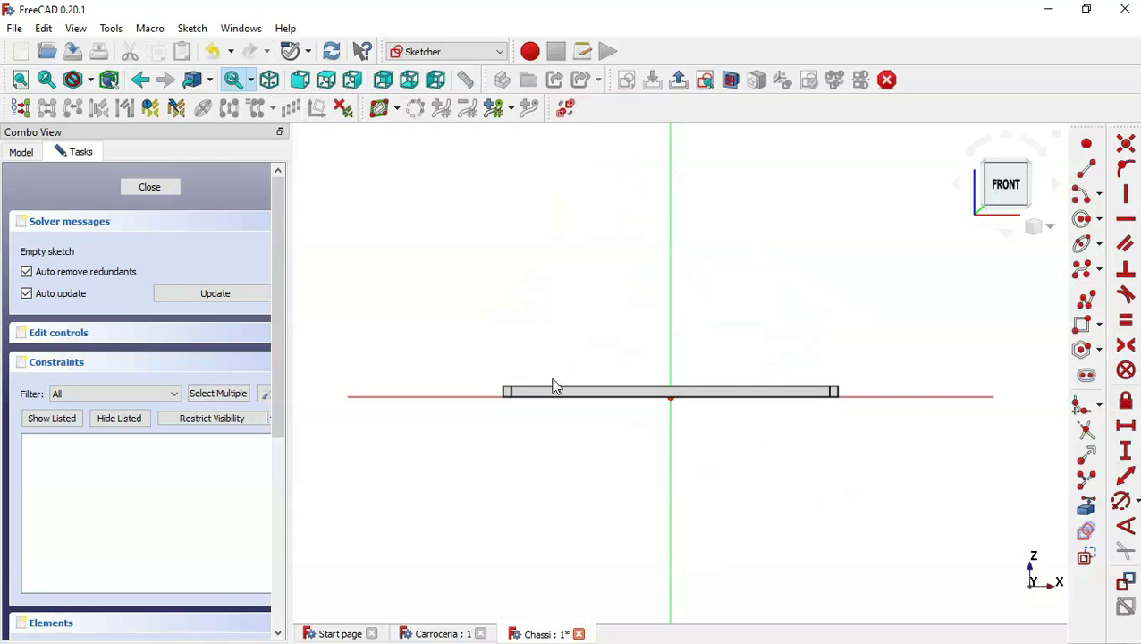
scroll(552, 387, up, 3)
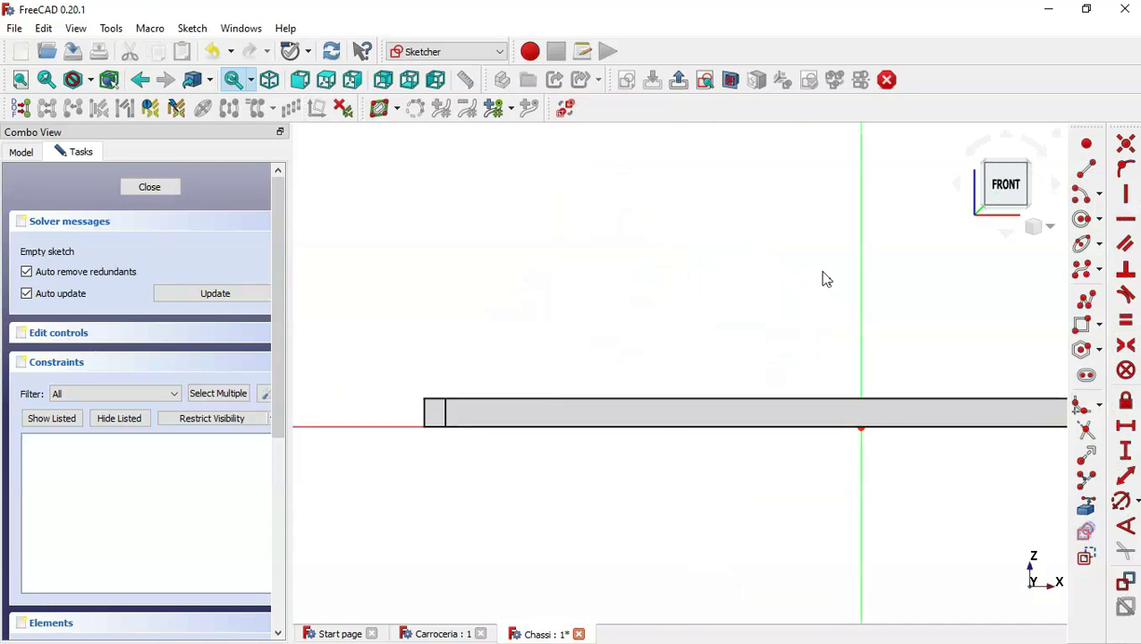
click(731, 81)
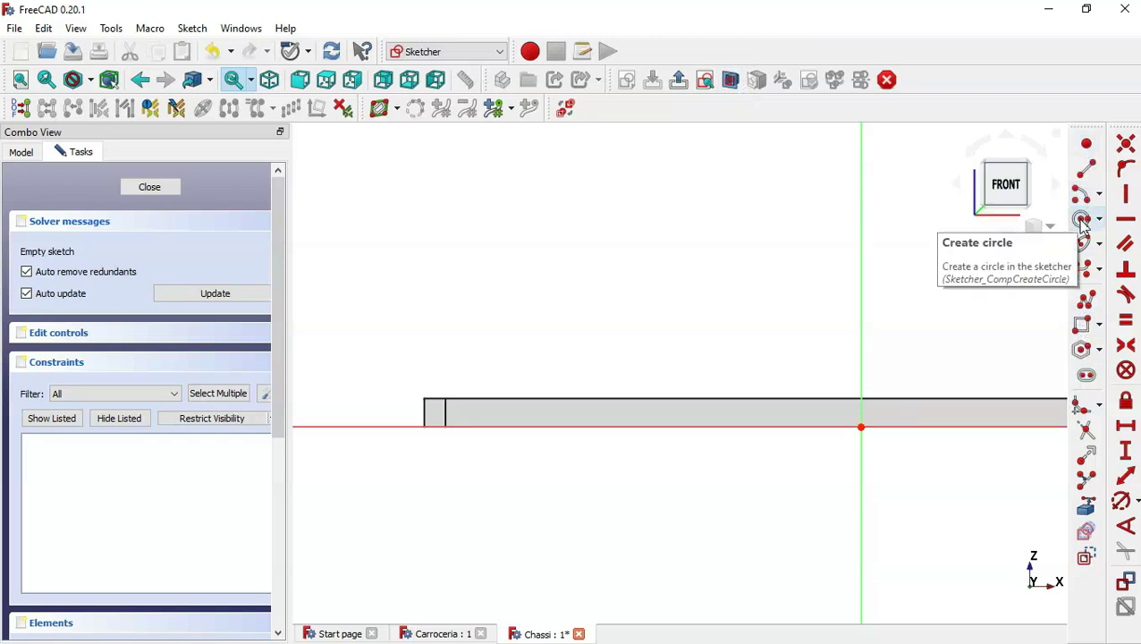
Step: Draw a three-sided rectangle on the horizontal axis, closed by an arc across its base
click(1086, 300)
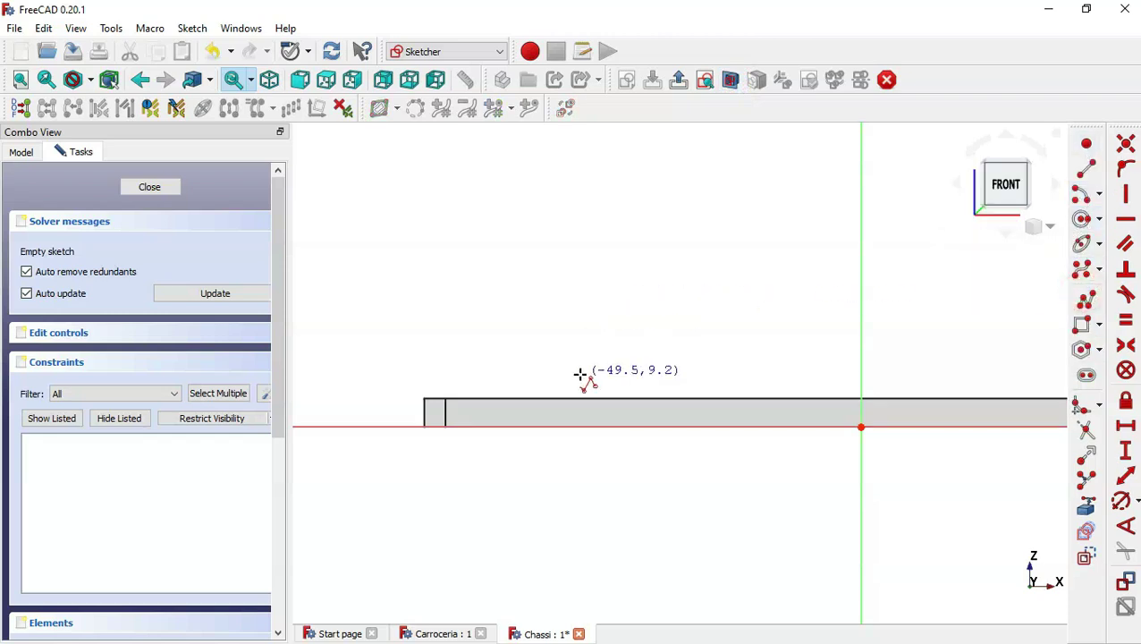
click(565, 427)
click(565, 372)
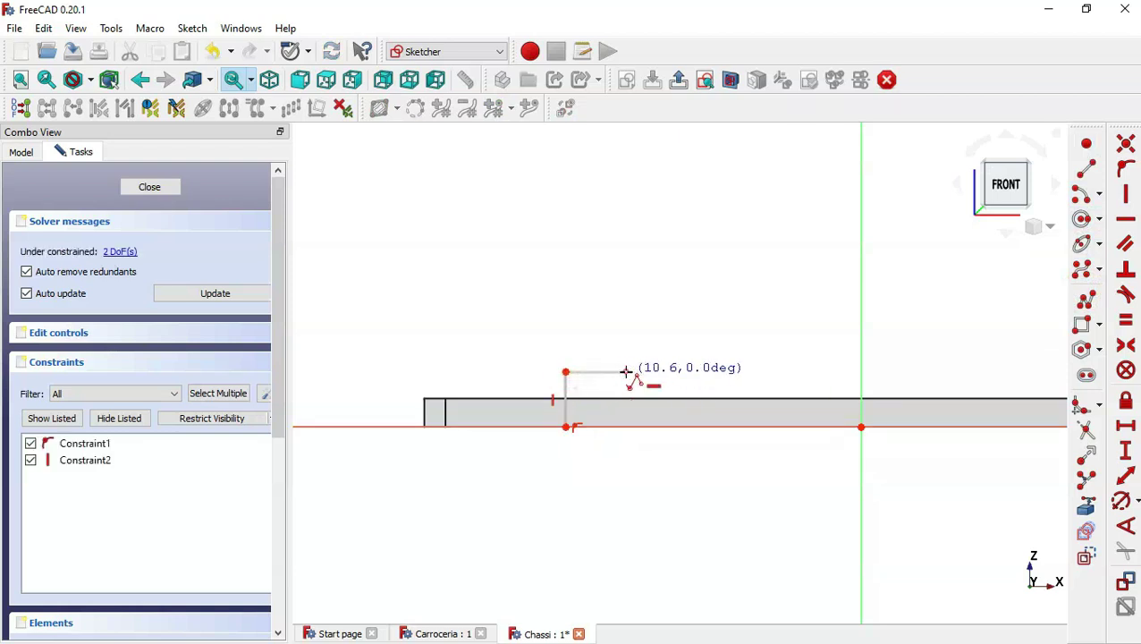
click(626, 372)
click(626, 427)
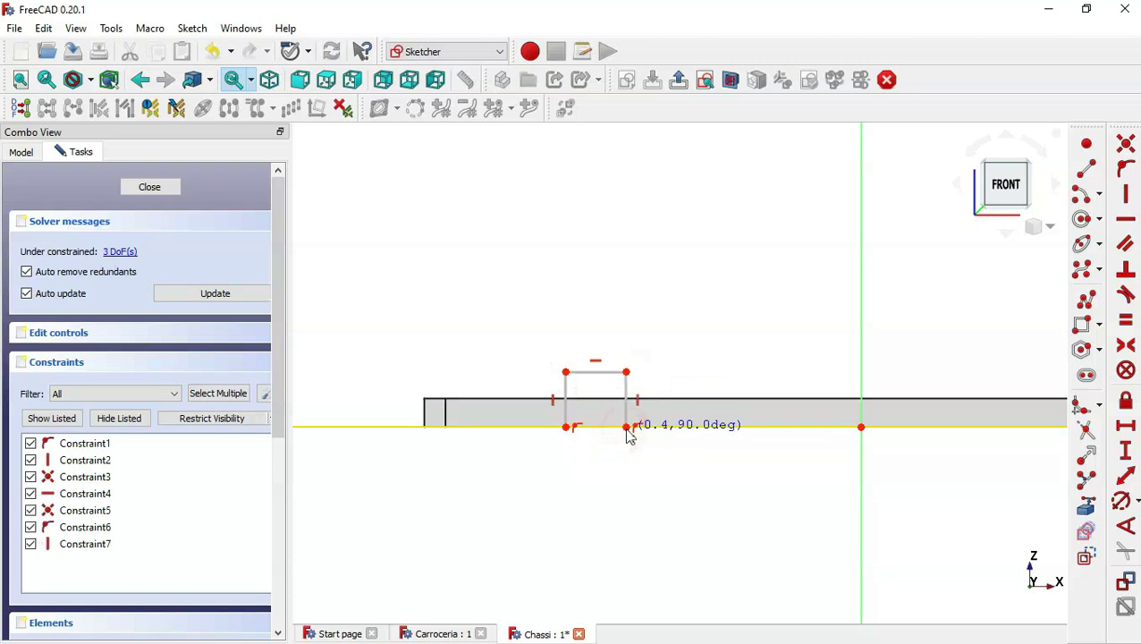
click(1079, 198)
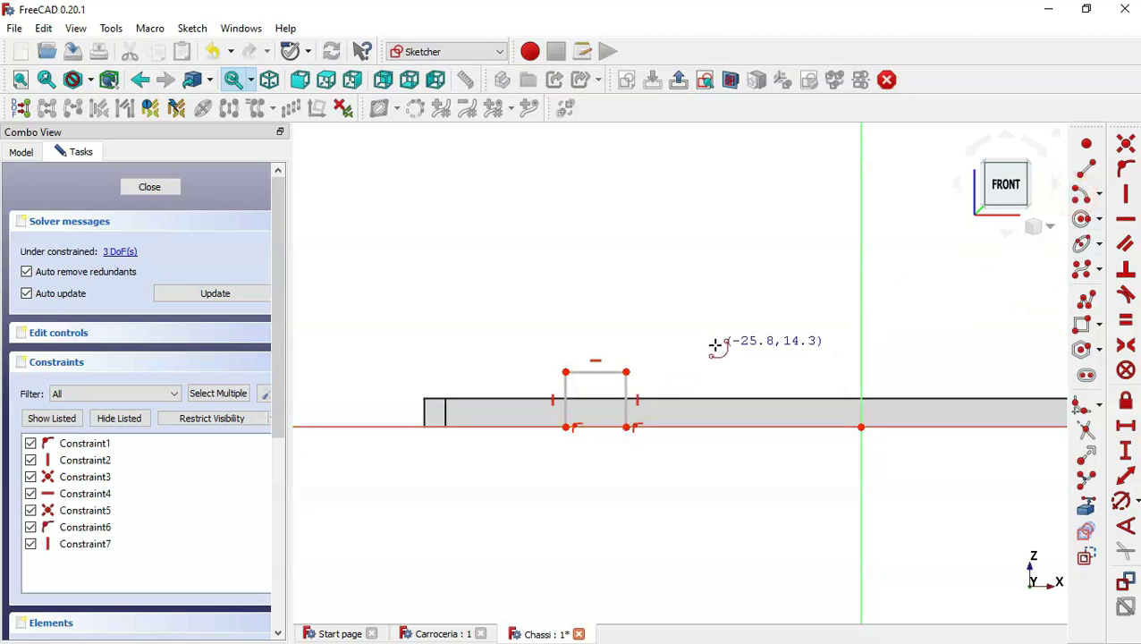
click(595, 386)
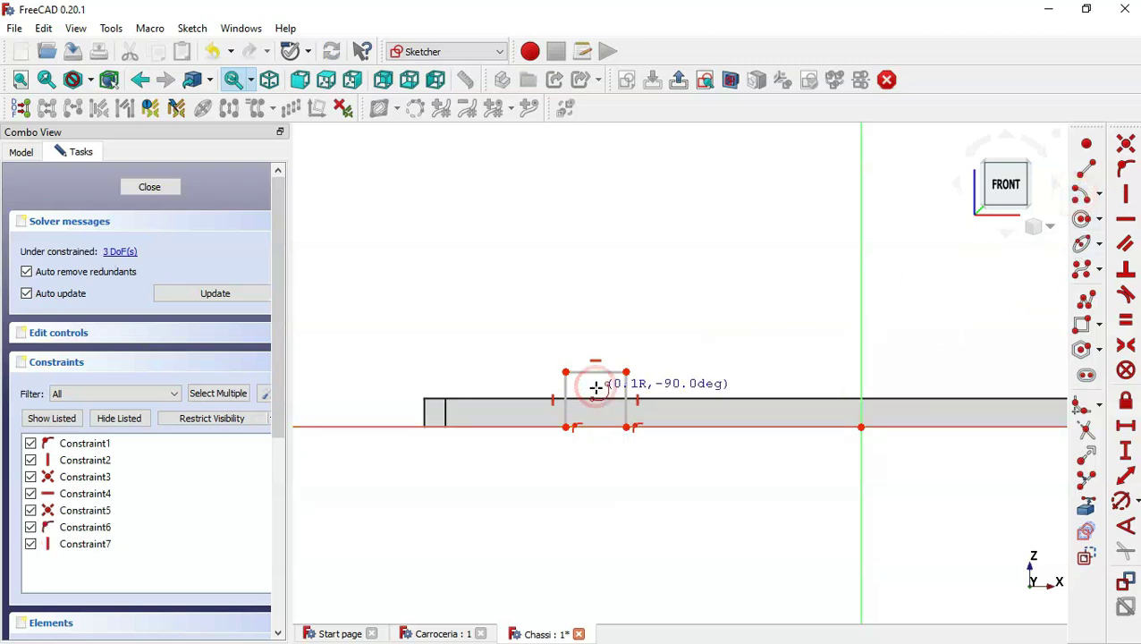
click(566, 426)
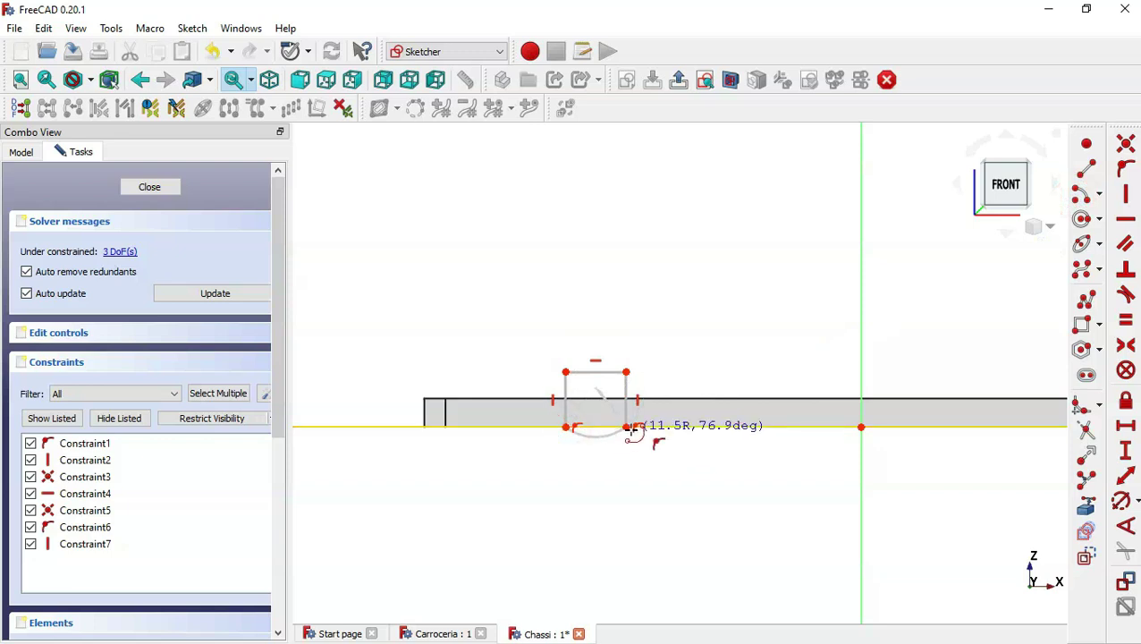
click(628, 428)
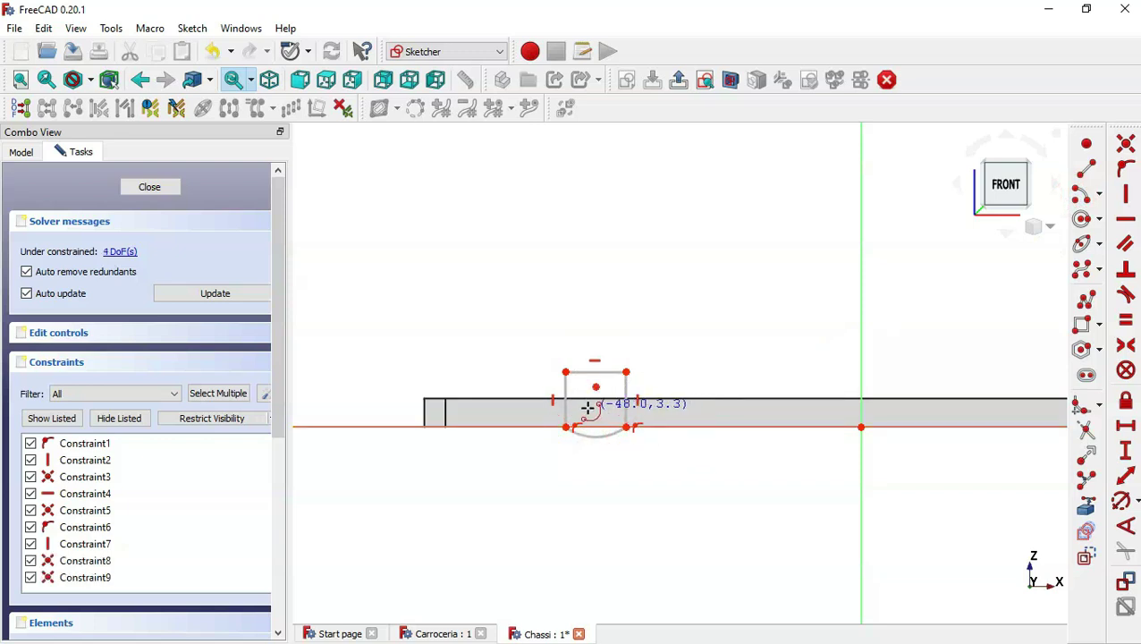
scroll(585, 418, up, 1)
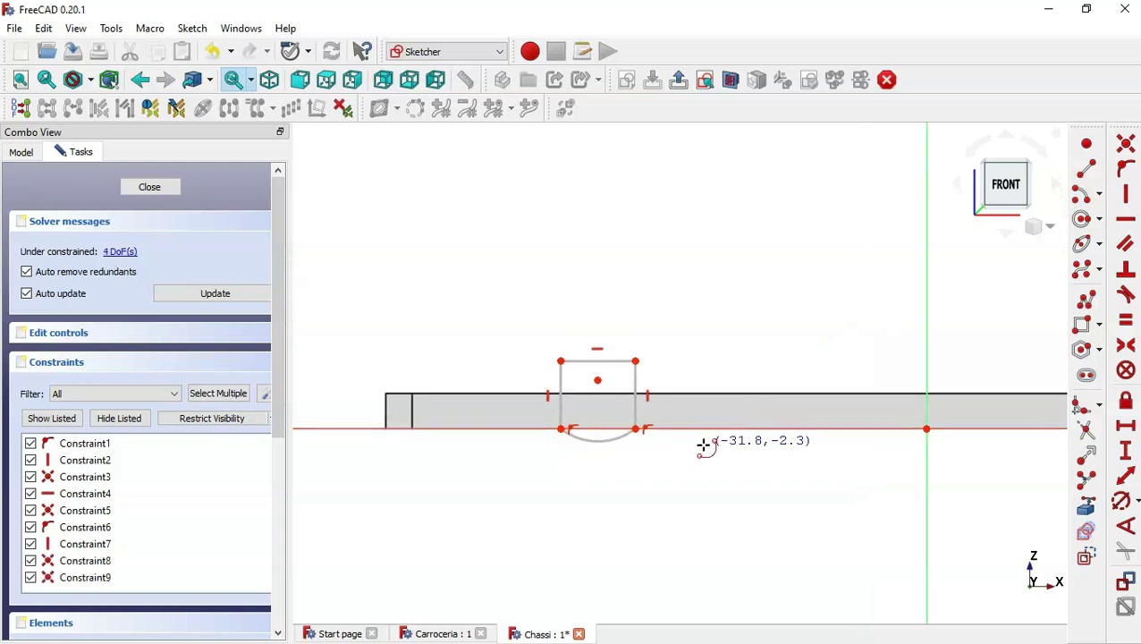
Step: Make the arc tangent to the side line and add a vertical dimension of about 9.6 mm
click(1128, 304)
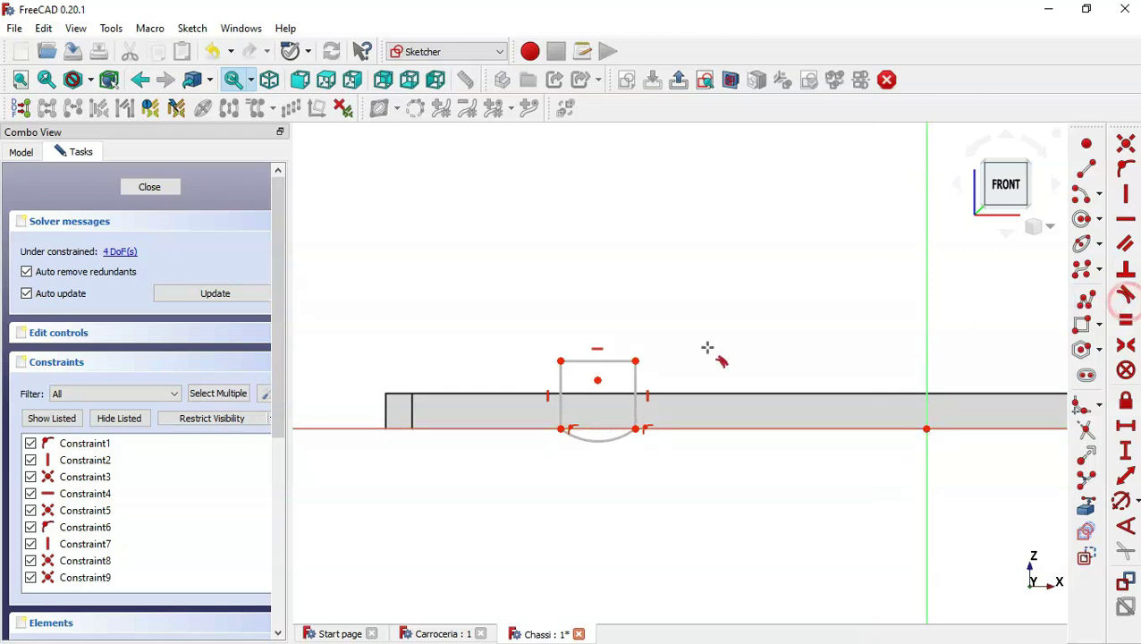
click(636, 404)
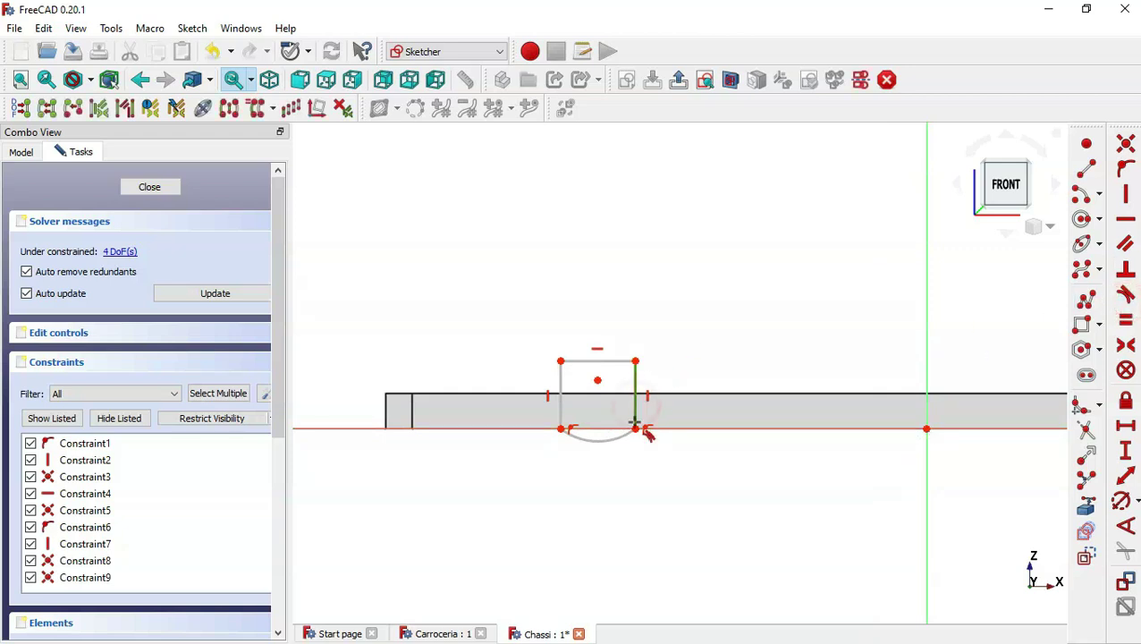
click(630, 434)
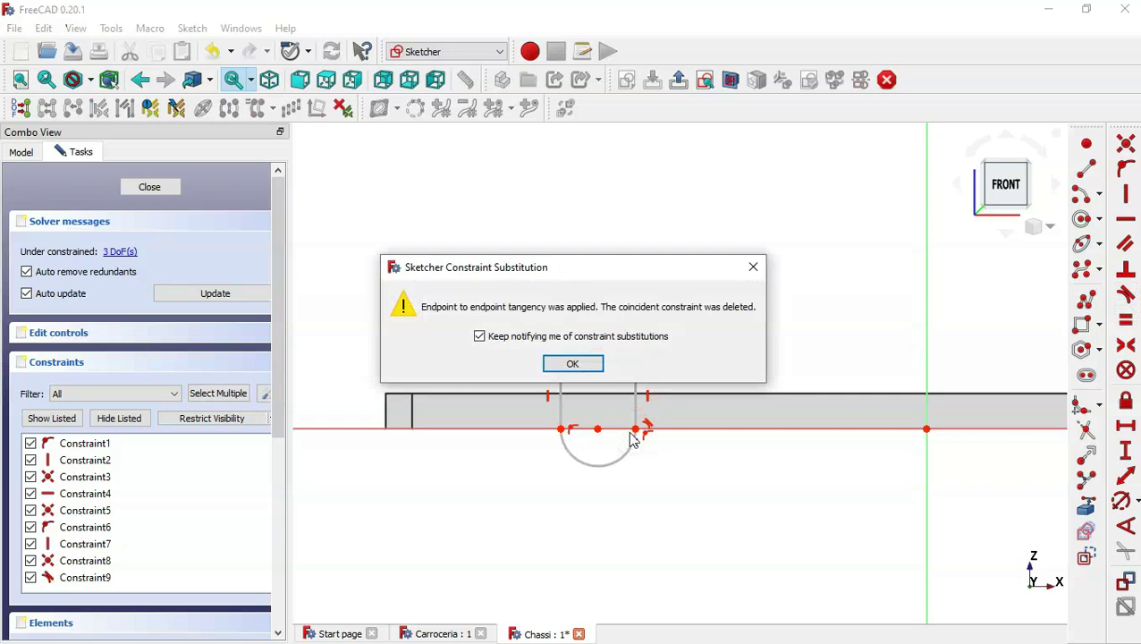
click(577, 369)
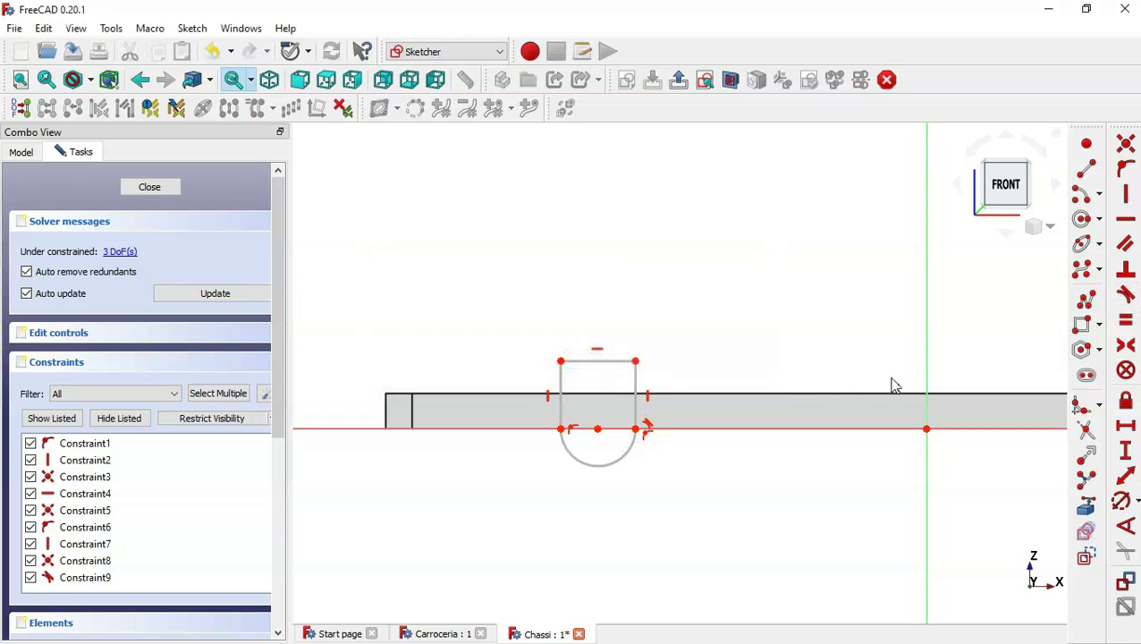
click(1126, 218)
click(927, 429)
right_click(598, 429)
drag(635, 452, 678, 474)
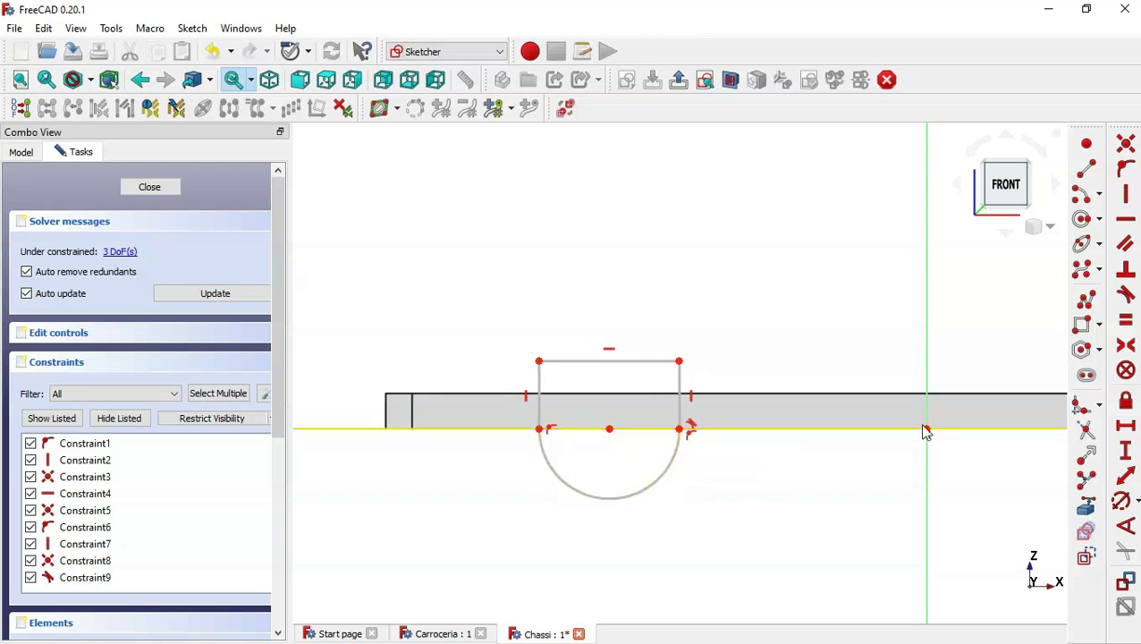
key(i)
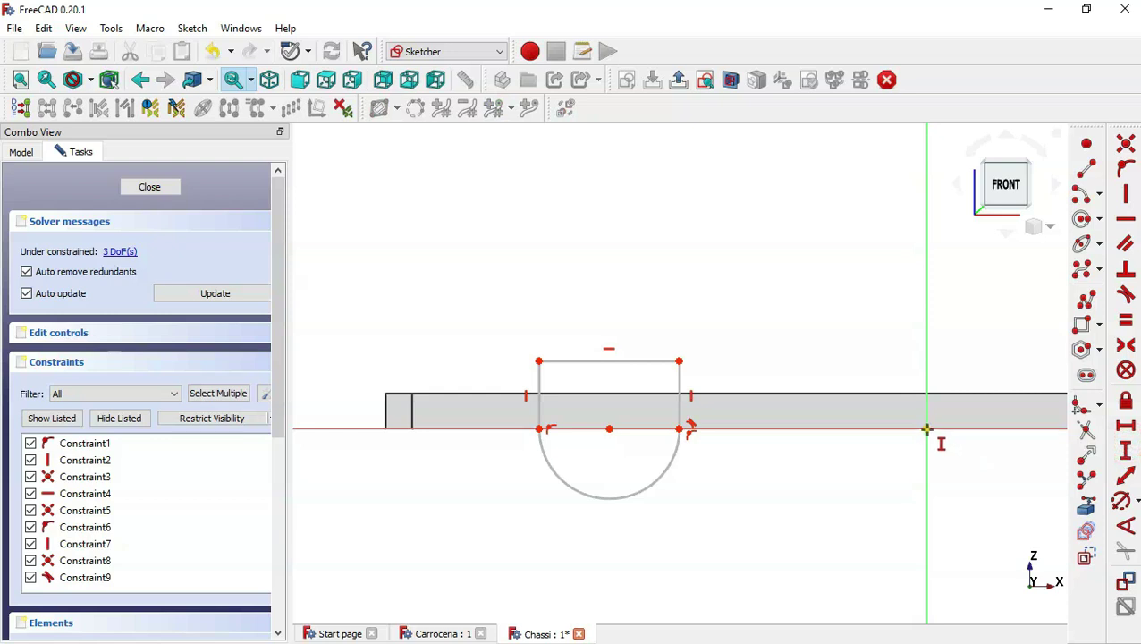
click(927, 430)
Step: Constrain the arc's upper endpoint to 5 mm height and the arc radius to R5 mm
click(679, 362)
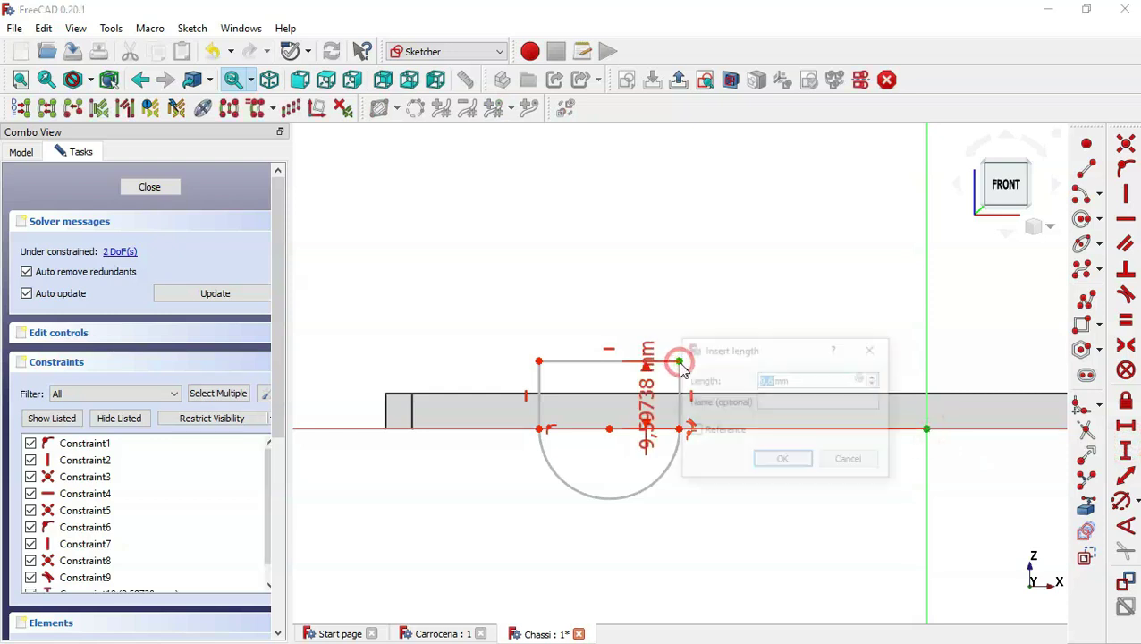
text(5)
key(Return)
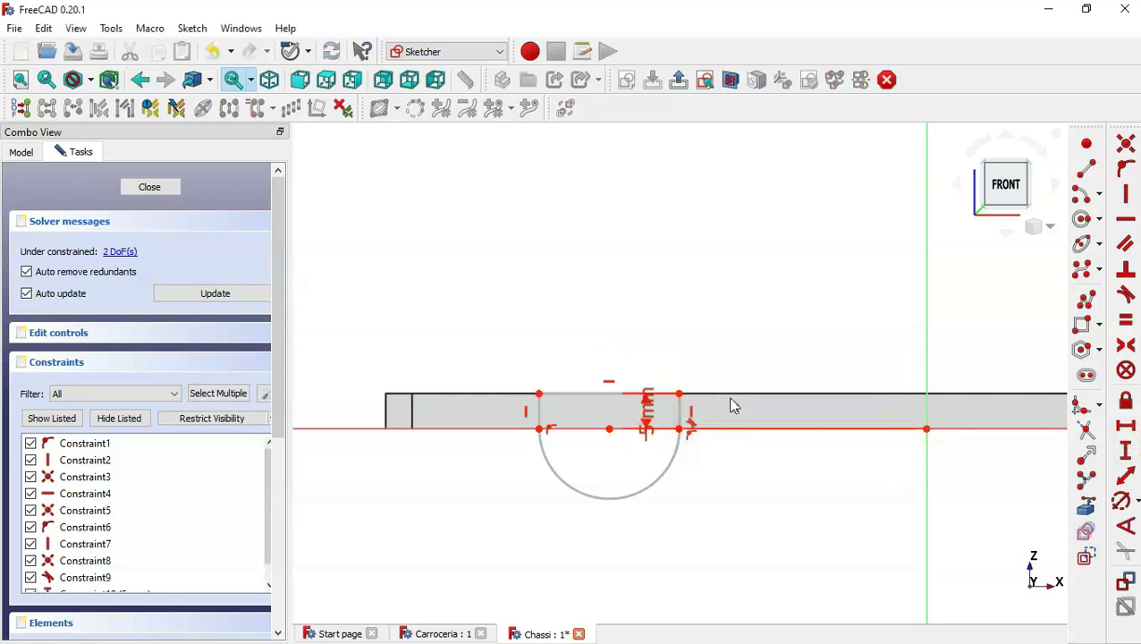
click(1120, 501)
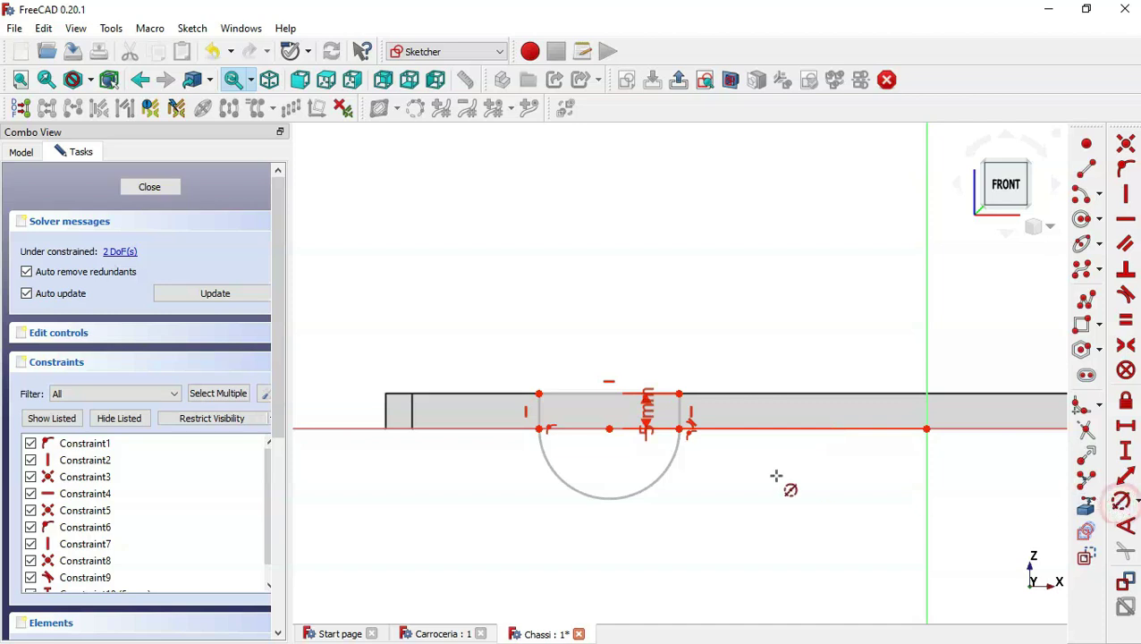
click(662, 469)
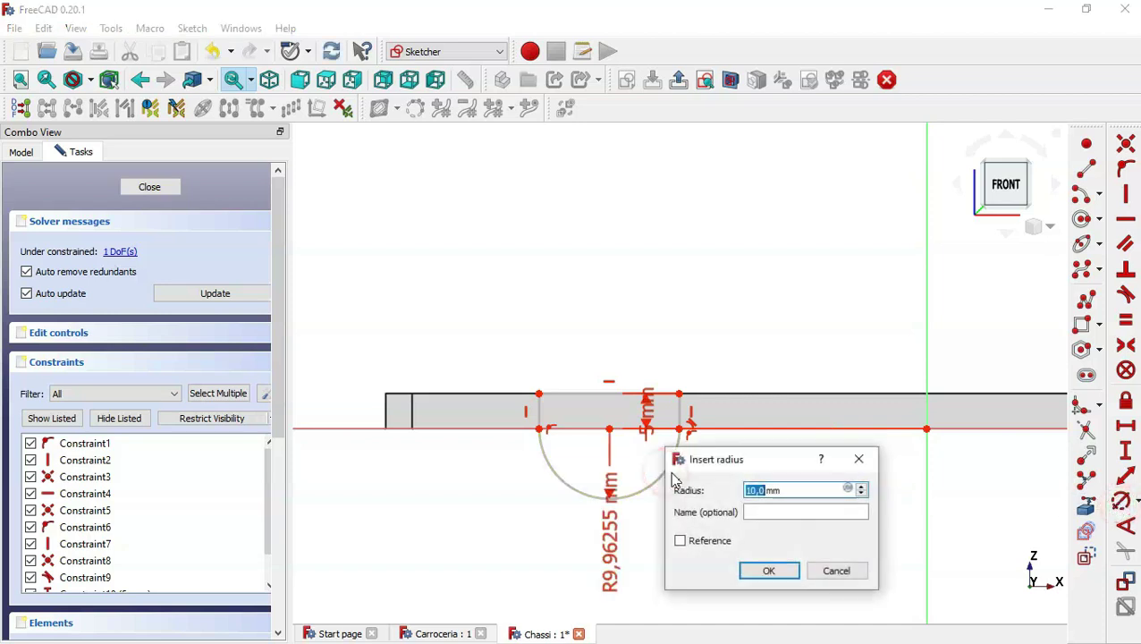
text(5)
key(Return)
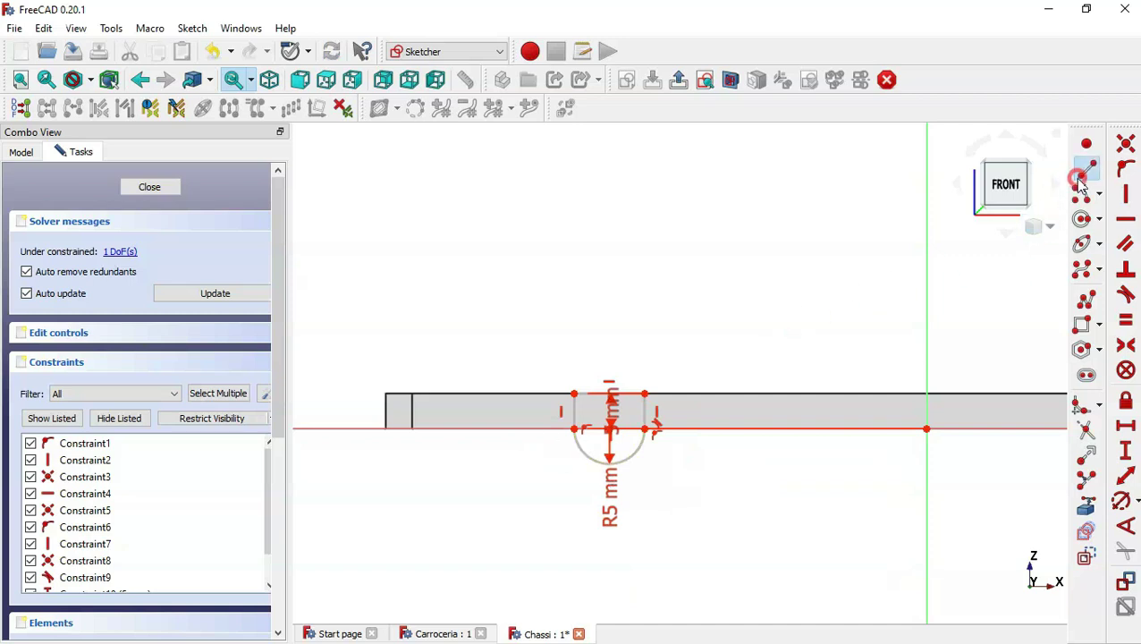
Step: Draw a 70 mm baseline line to the left, then delete it with its dimension
click(1084, 171)
click(927, 429)
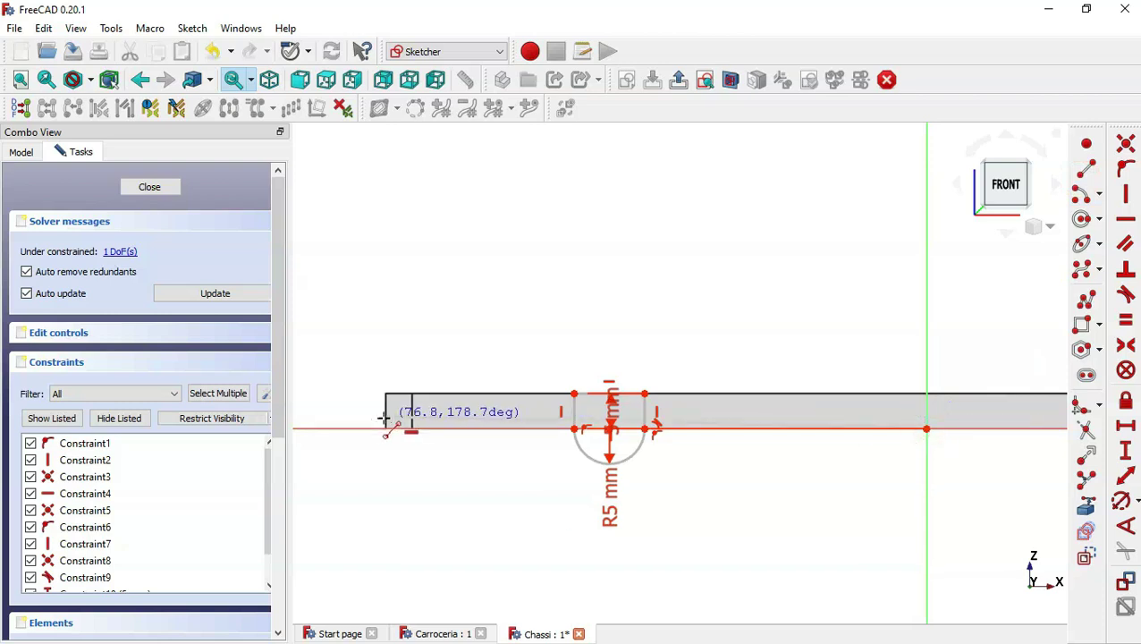
click(361, 429)
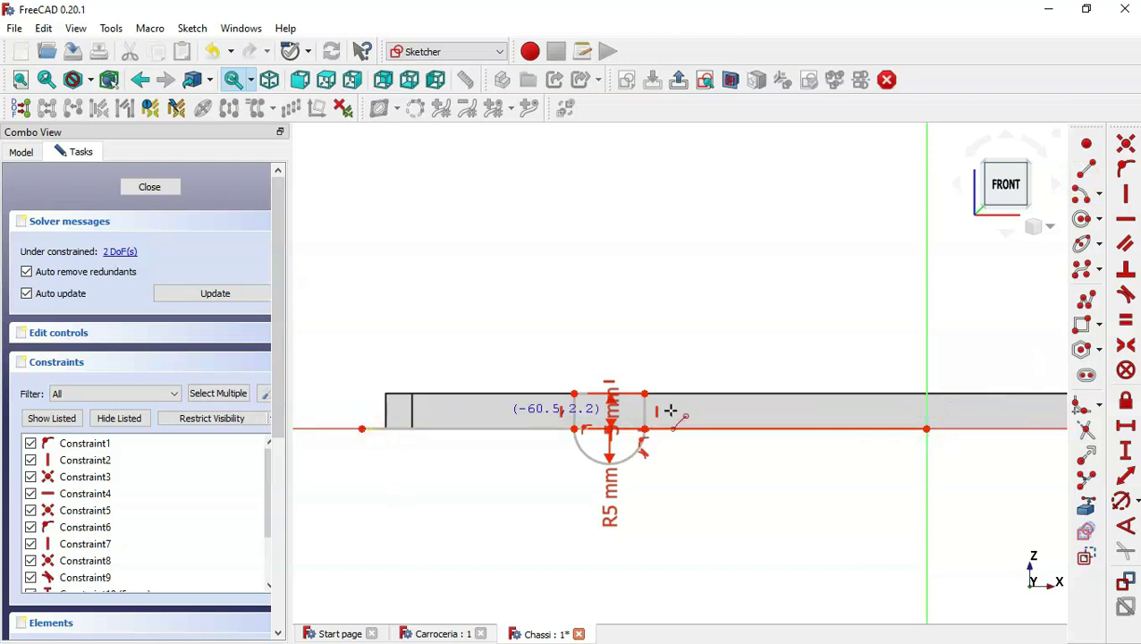
click(1126, 426)
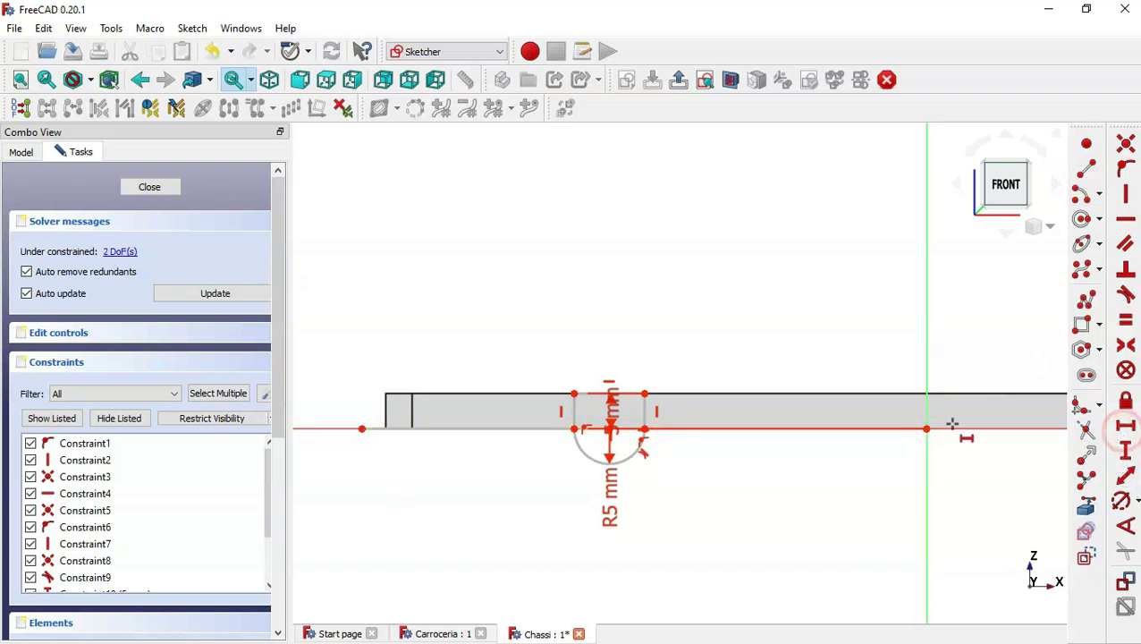
click(904, 430)
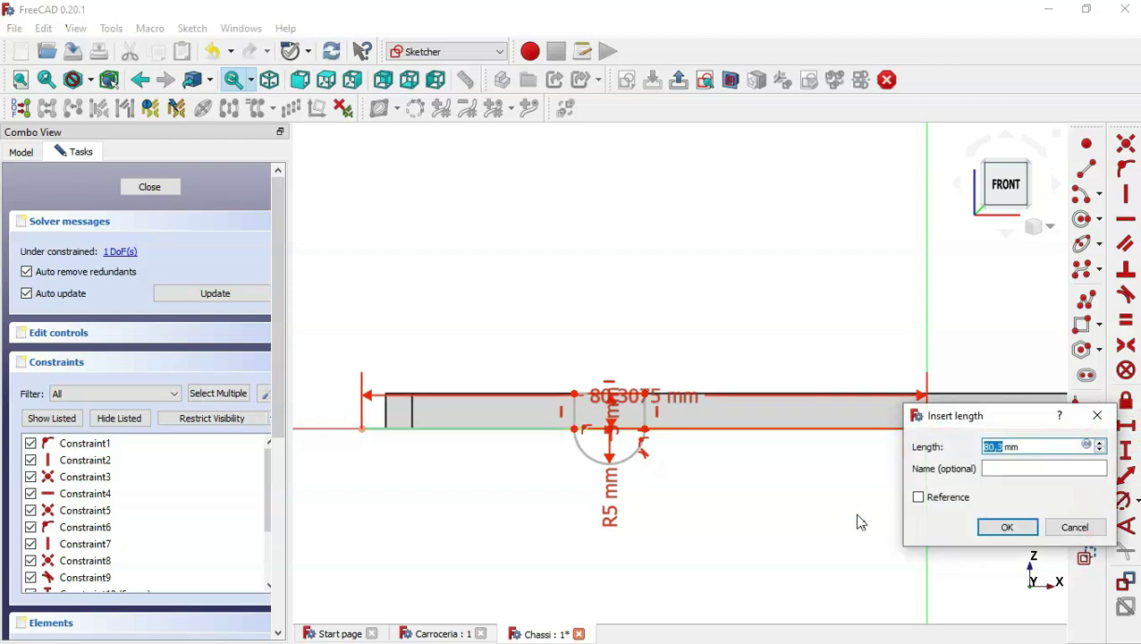
text(0)
key(Return)
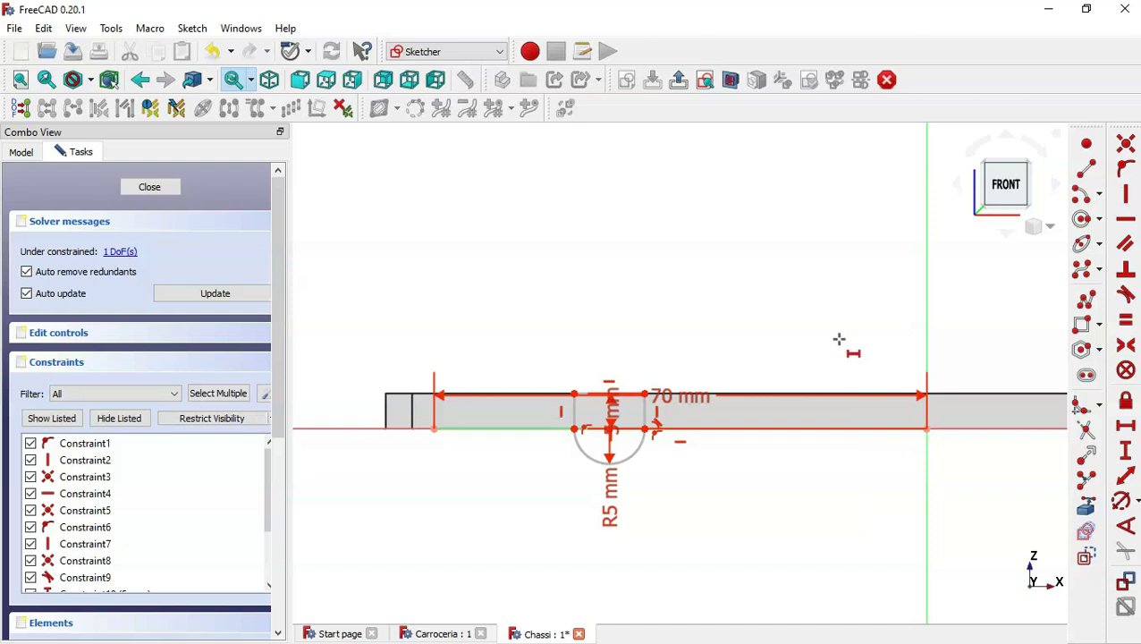
click(543, 430)
key(Delete)
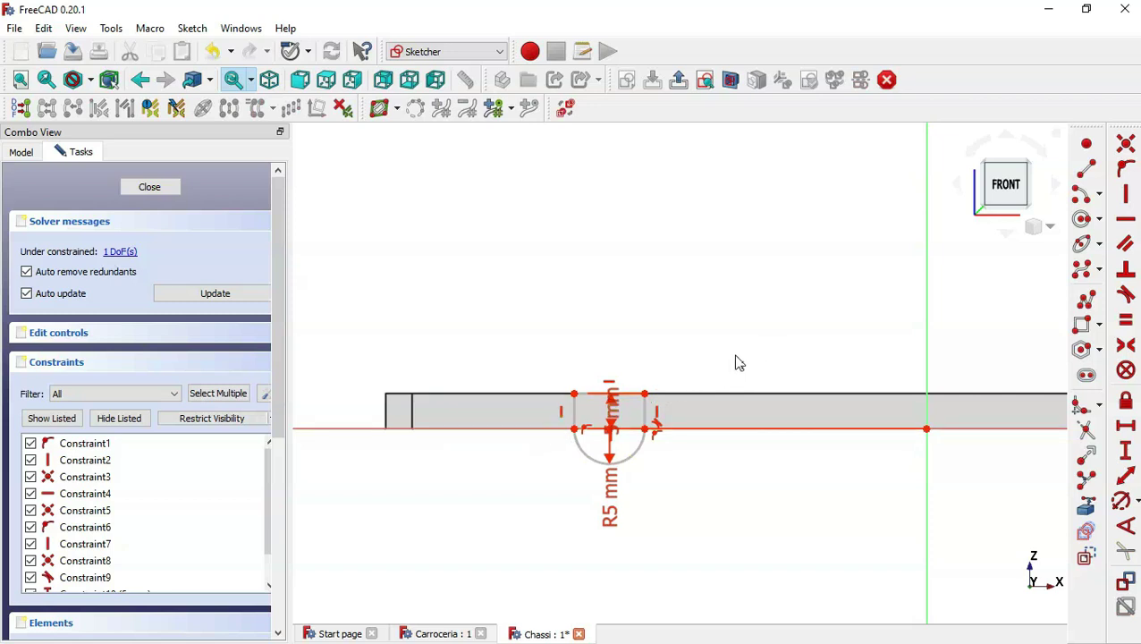
Step: Close the profile's left end with a vertical edge 33,75 mm from the arc
click(1086, 506)
click(385, 429)
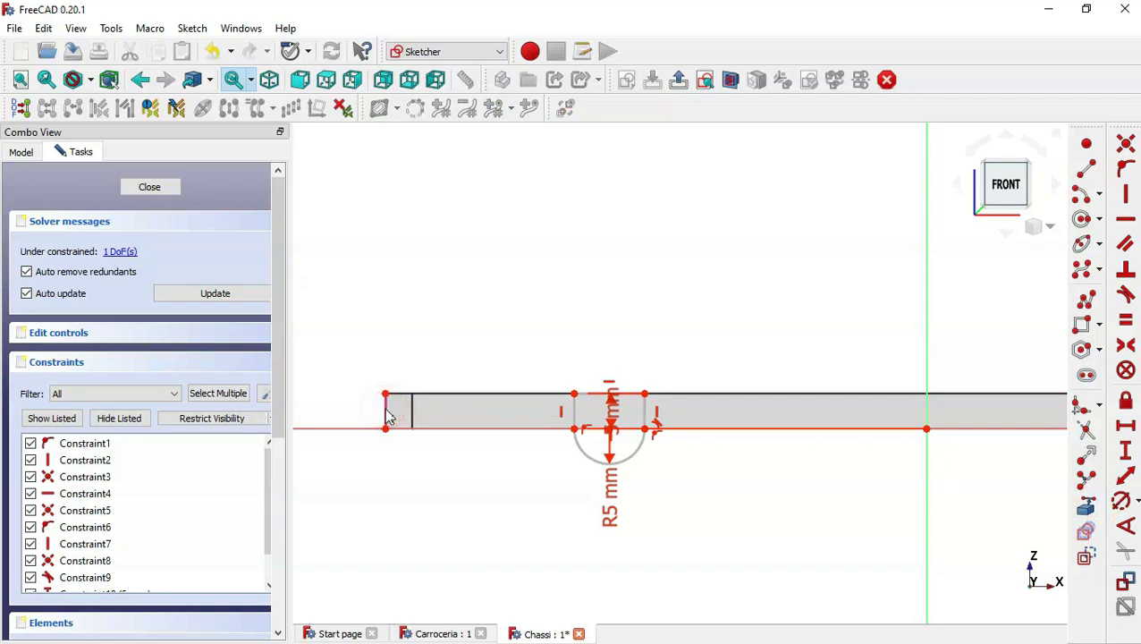
click(1125, 425)
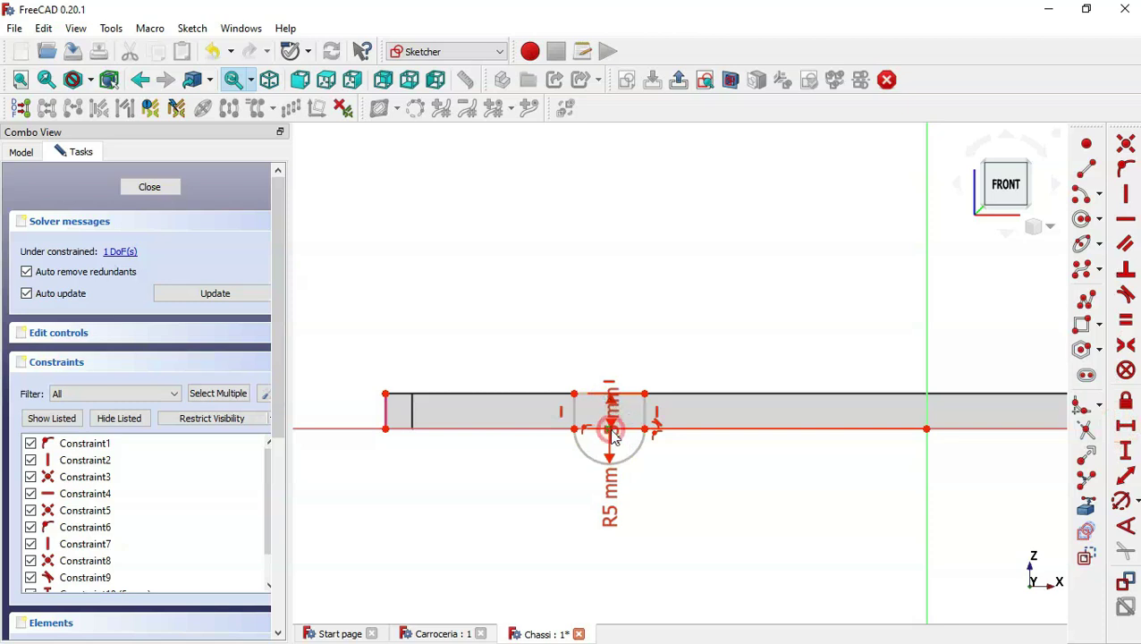
click(386, 431)
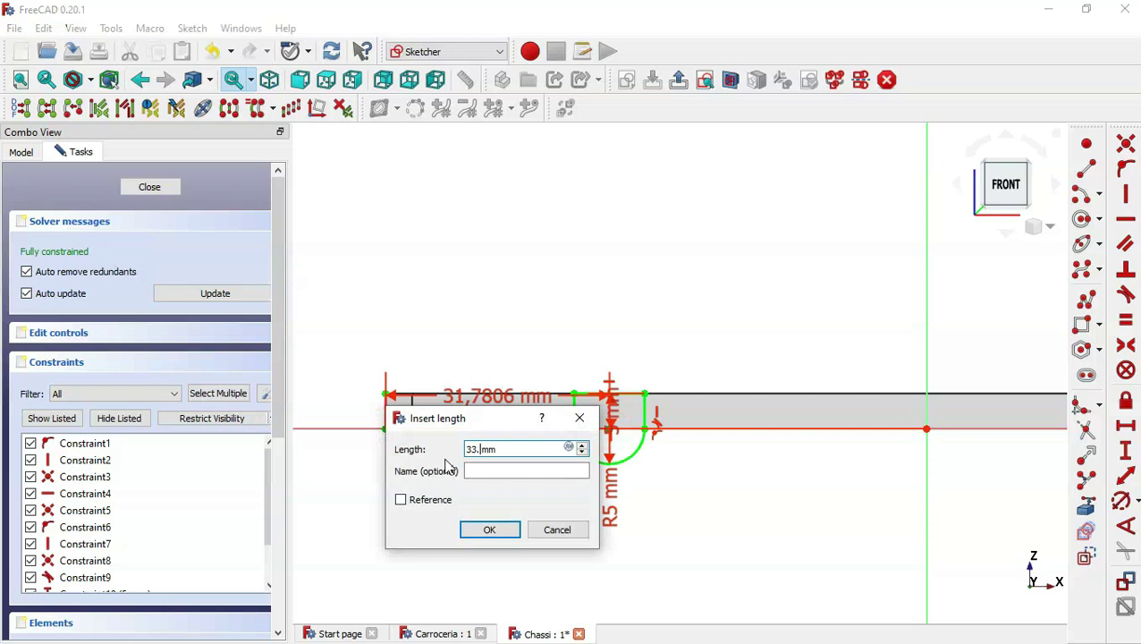
key(Return)
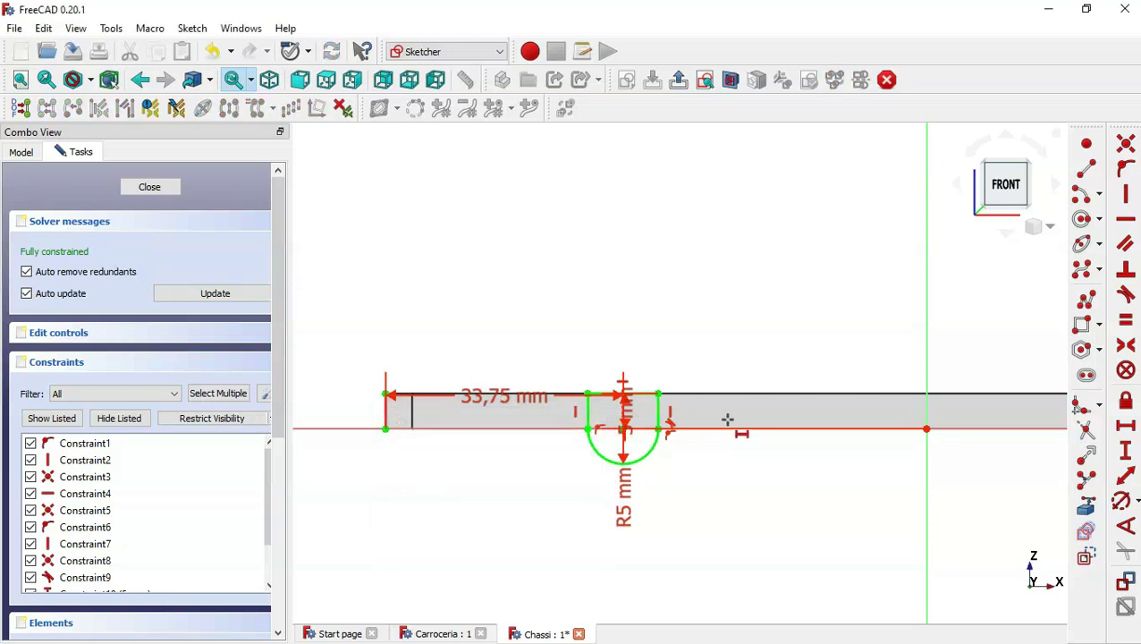
Step: Move the 33,75 mm, R5 mm and 5 mm dimension labels clear of the sketch
drag(510, 403, 528, 271)
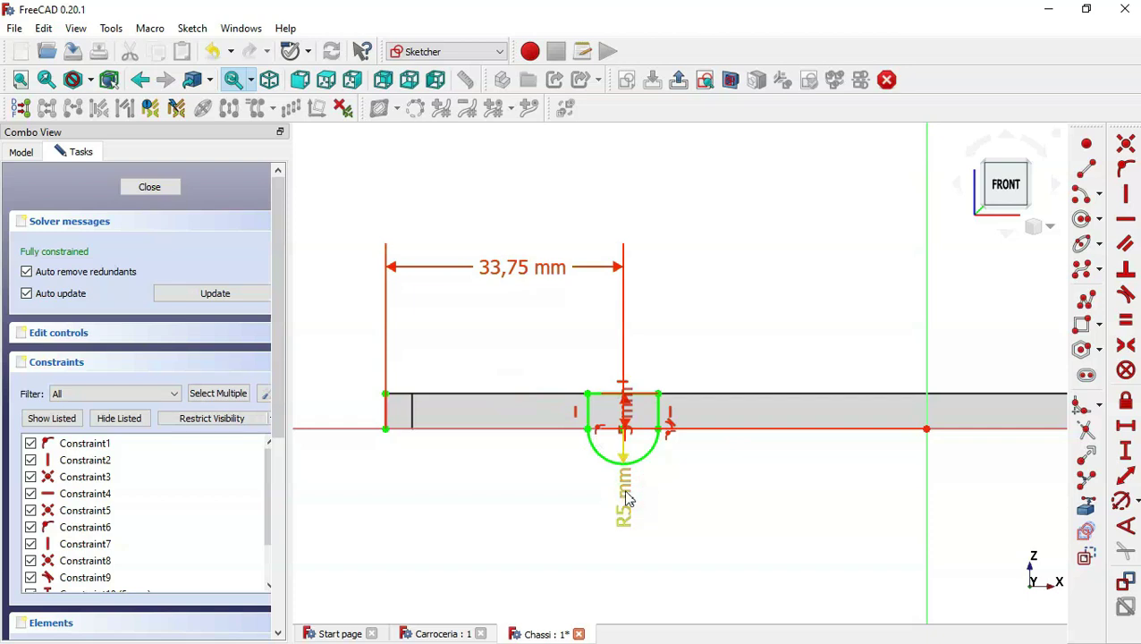
drag(626, 494, 537, 509)
mouse_move(637, 419)
mouse_down()
mouse_move(746, 338)
mouse_move(757, 313)
mouse_up()
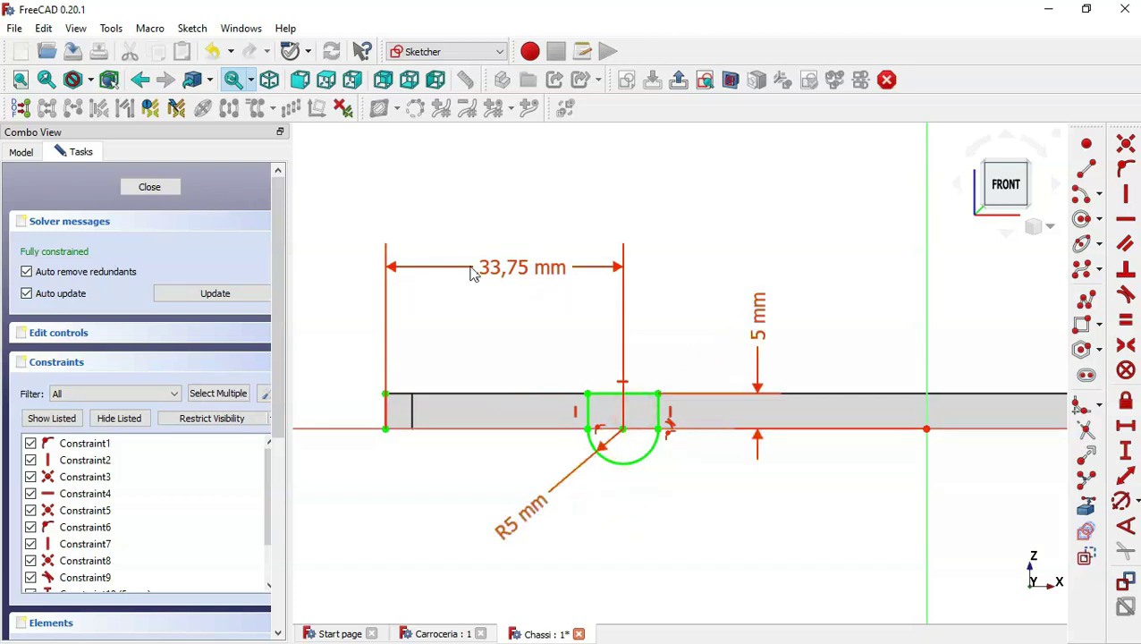
scroll(474, 274, down, 2)
scroll(474, 273, down, 4)
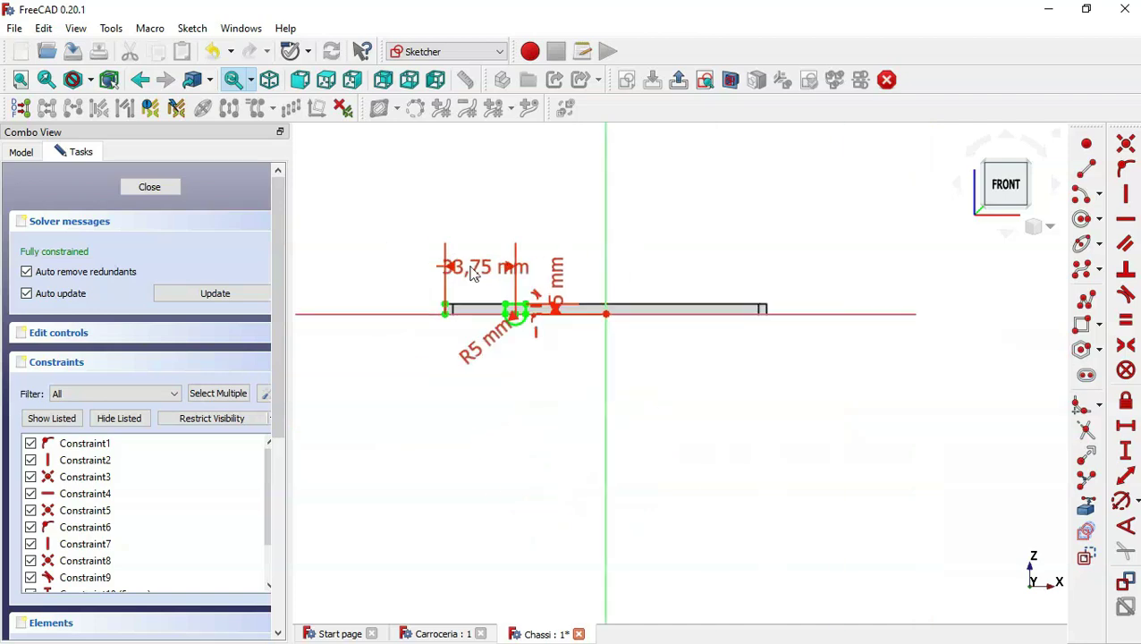
Step: Close the sketch and pad it 55 mm symmetric to plane as Pad001
click(162, 184)
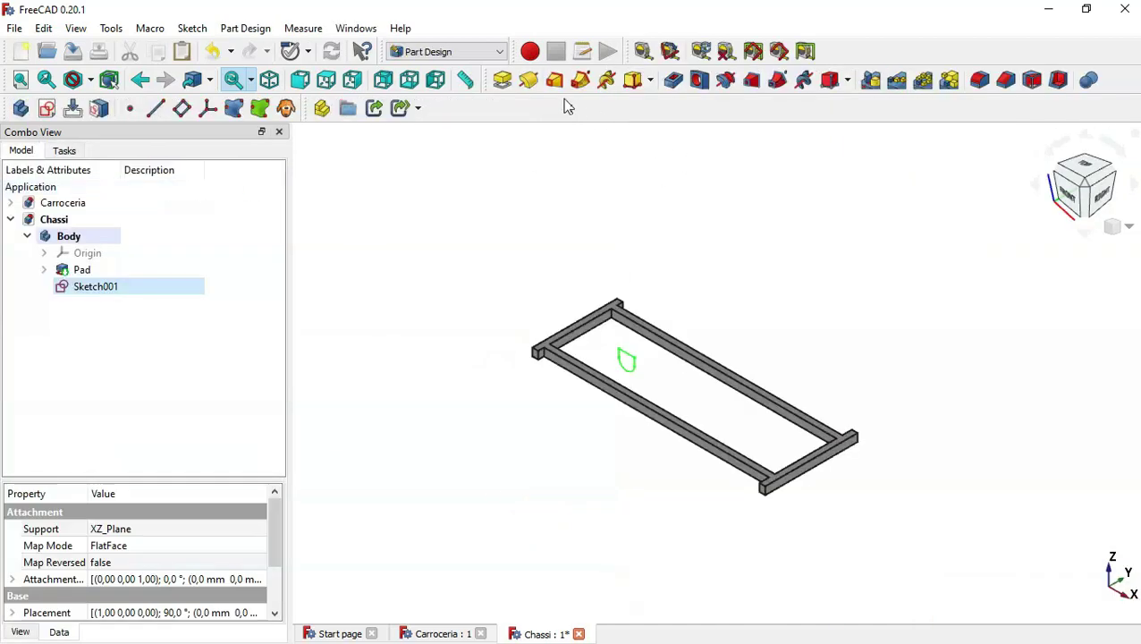
click(502, 81)
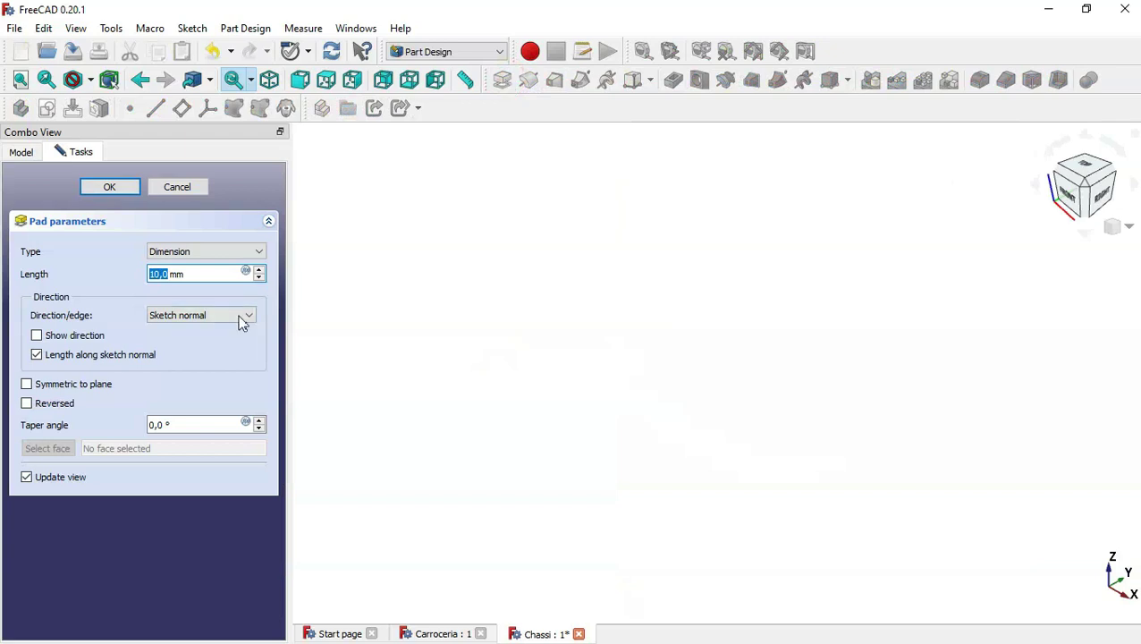
click(84, 386)
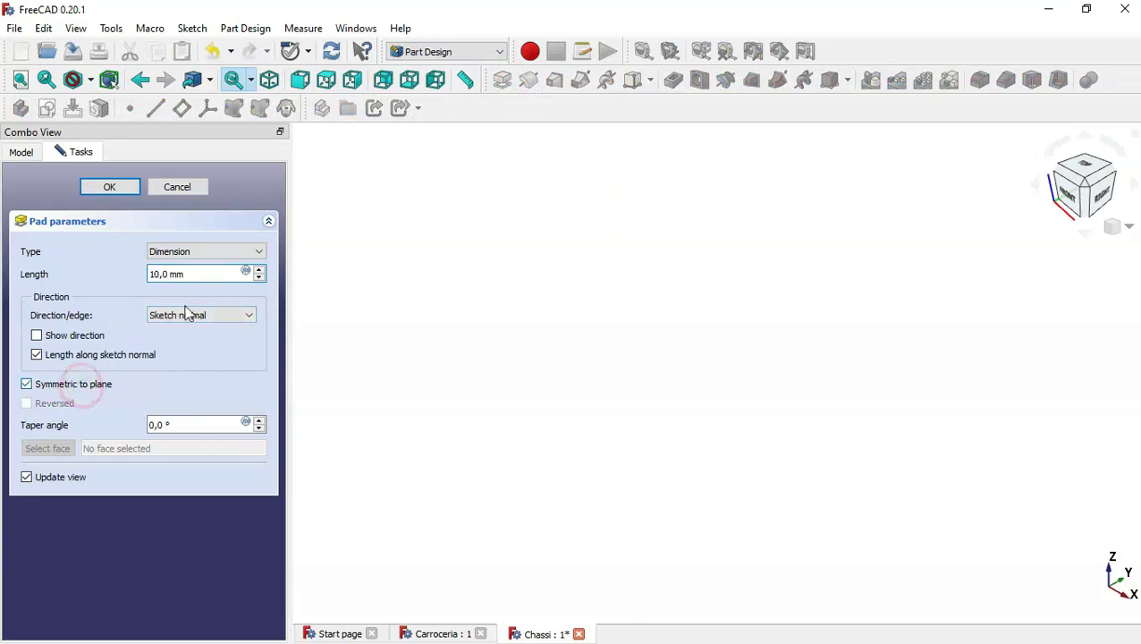
drag(202, 270, 137, 279)
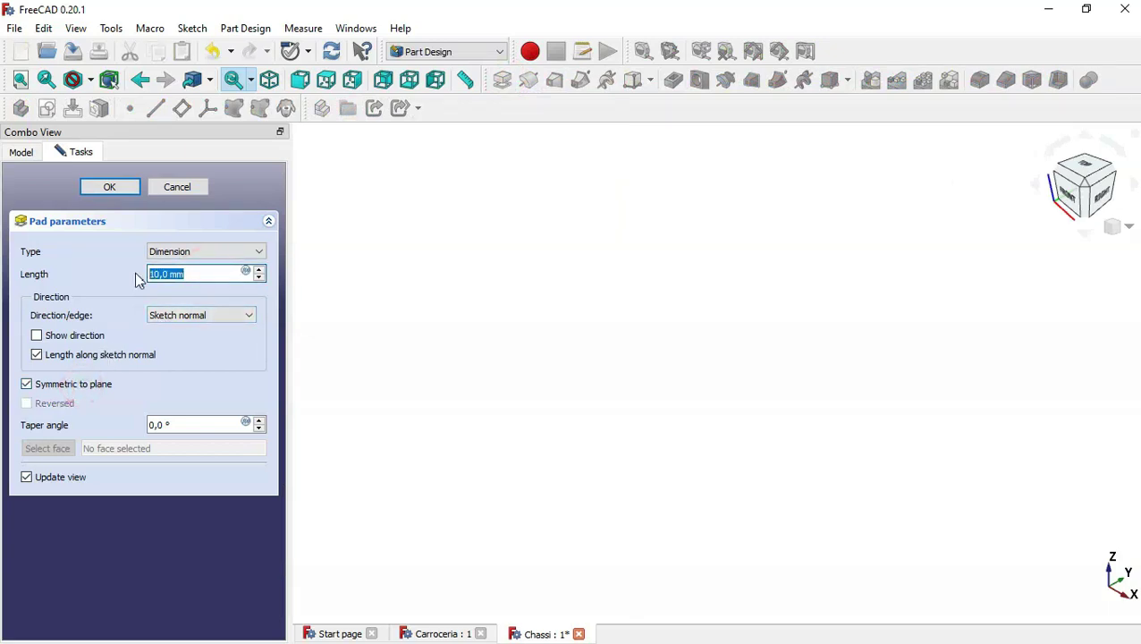
text(55)
click(120, 187)
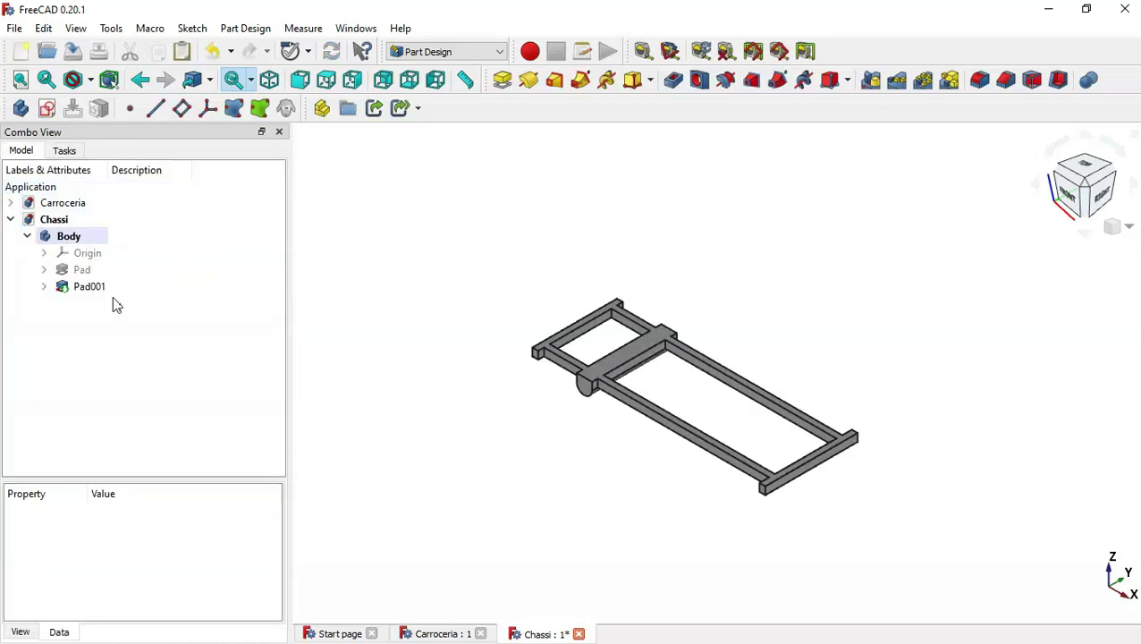
click(112, 286)
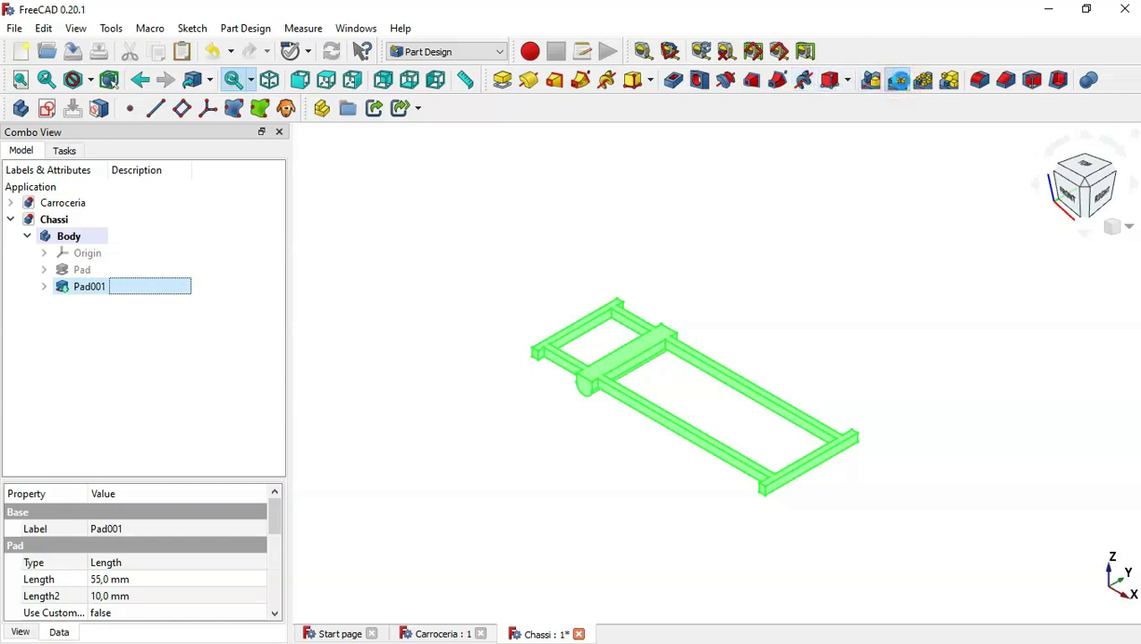
Step: Linear-pattern Pad001 over a 95 mm length, then return to the isometric view
click(899, 82)
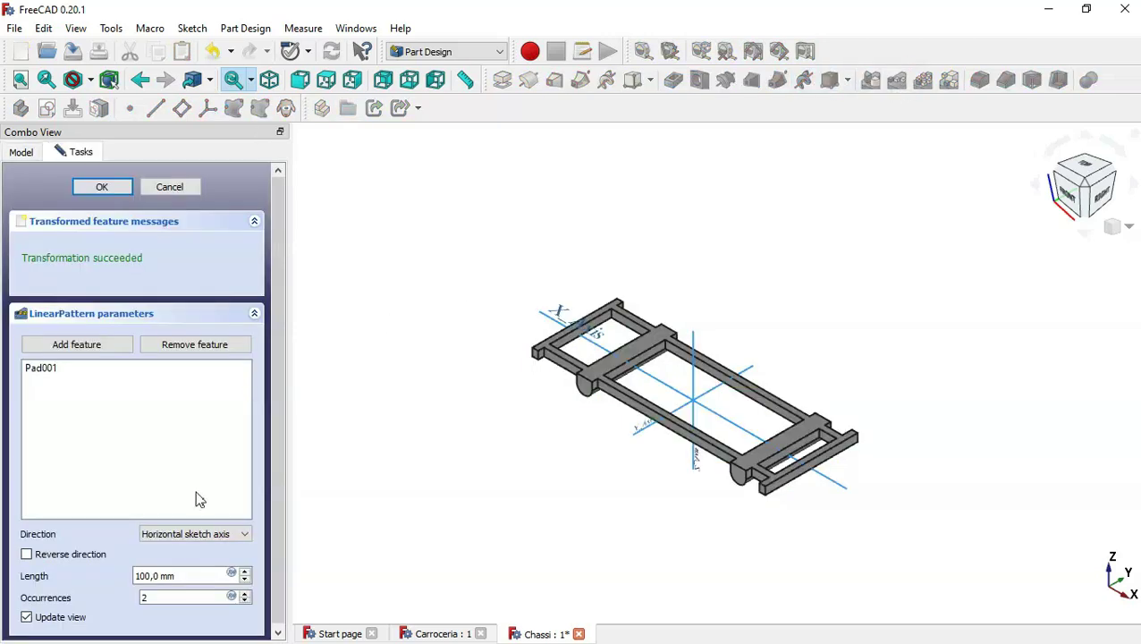
triple_click(182, 573)
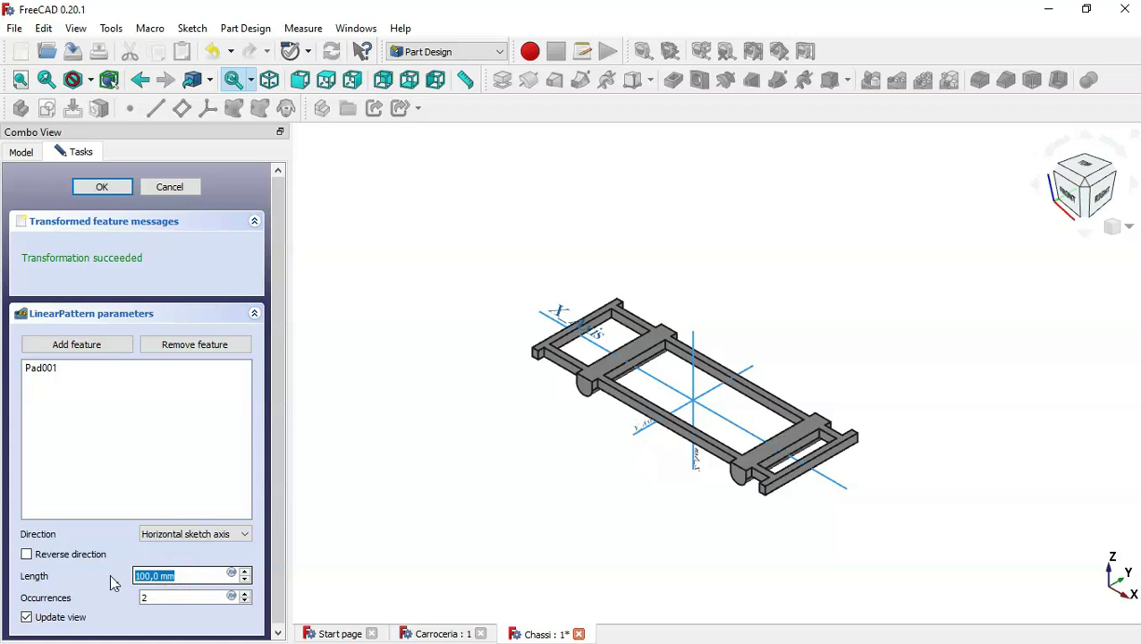
text(95)
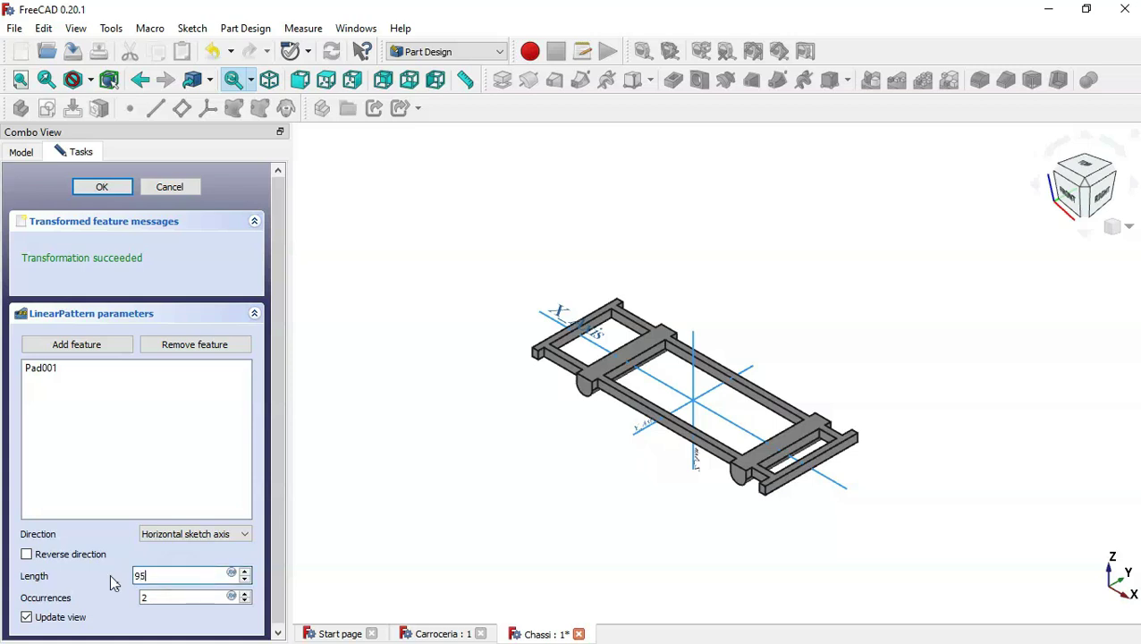
click(102, 186)
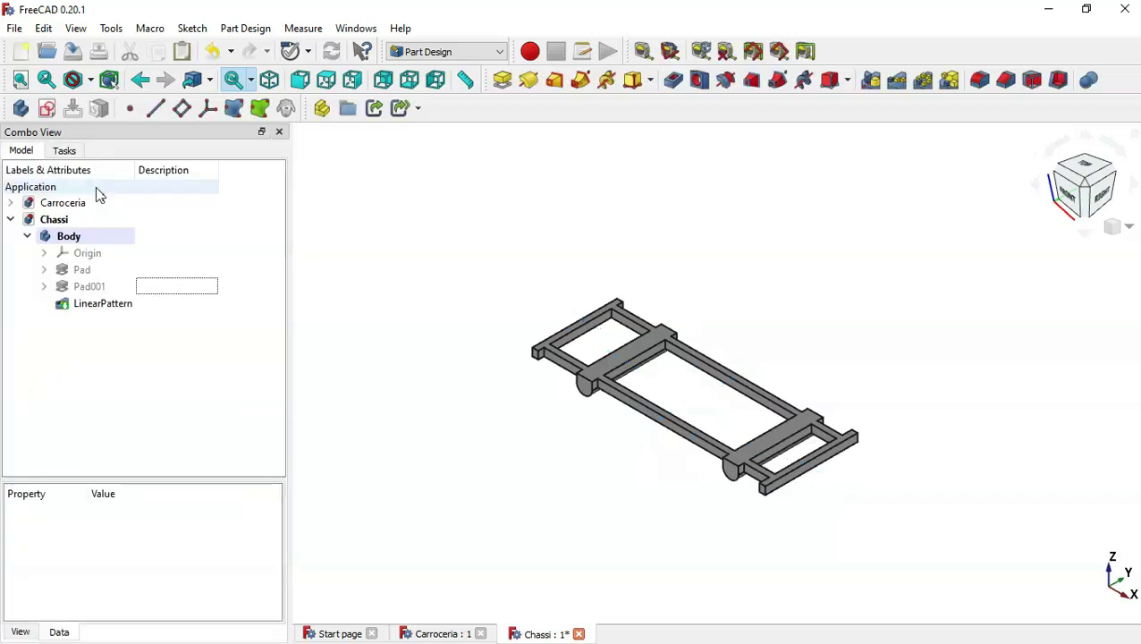
mouse_move(474, 432)
middle_down()
mouse_move(632, 360)
mouse_move(632, 402)
mouse_move(588, 446)
middle_up()
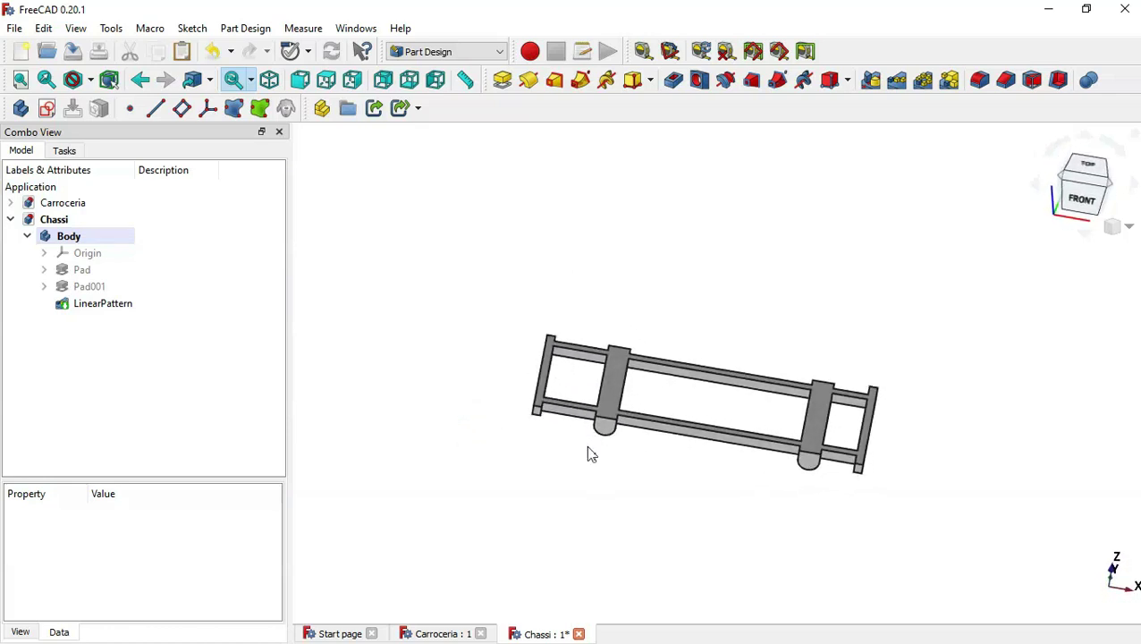
key(0)
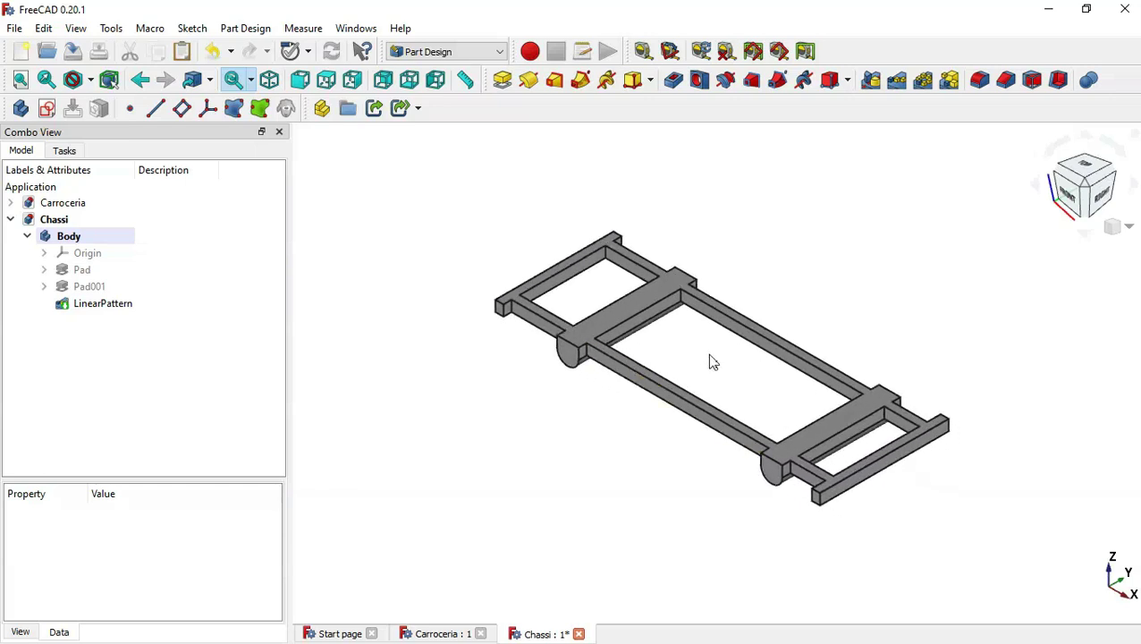
click(648, 307)
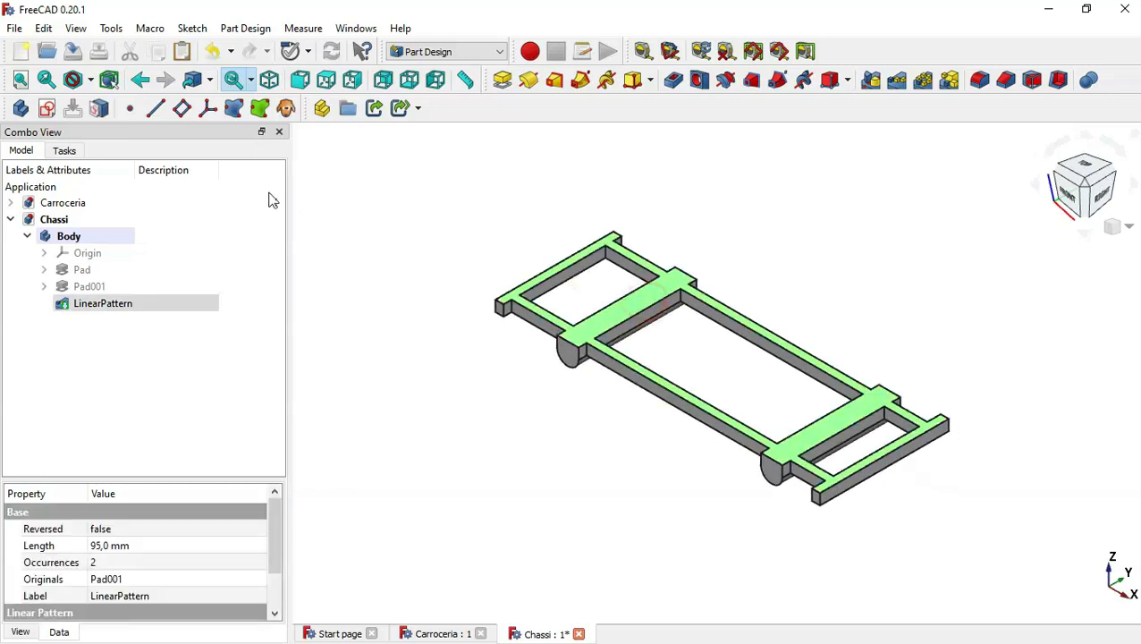
Step: Start a sketch on the chassis top face and draw a vertical slot with 1 mm radius
click(48, 107)
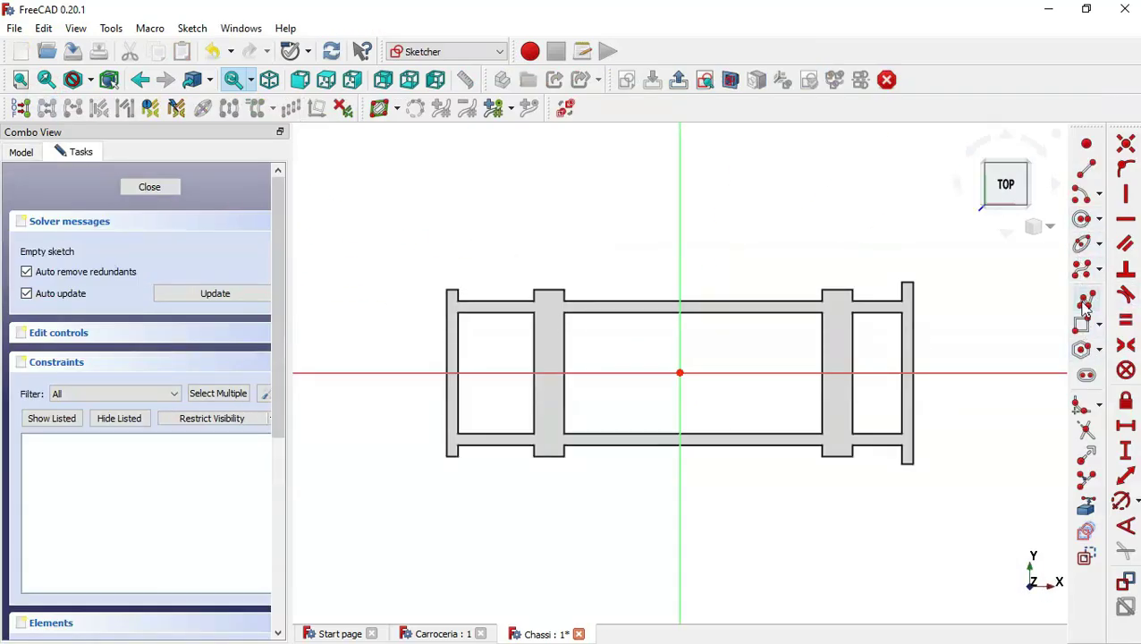
click(1086, 375)
scroll(558, 356, up, 3)
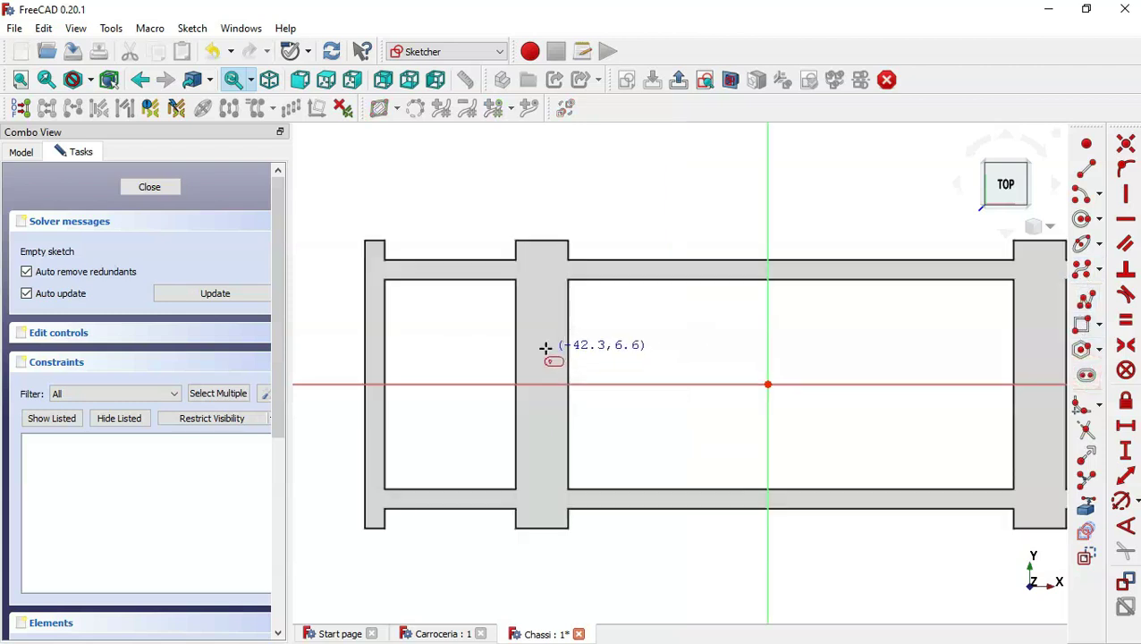
click(537, 343)
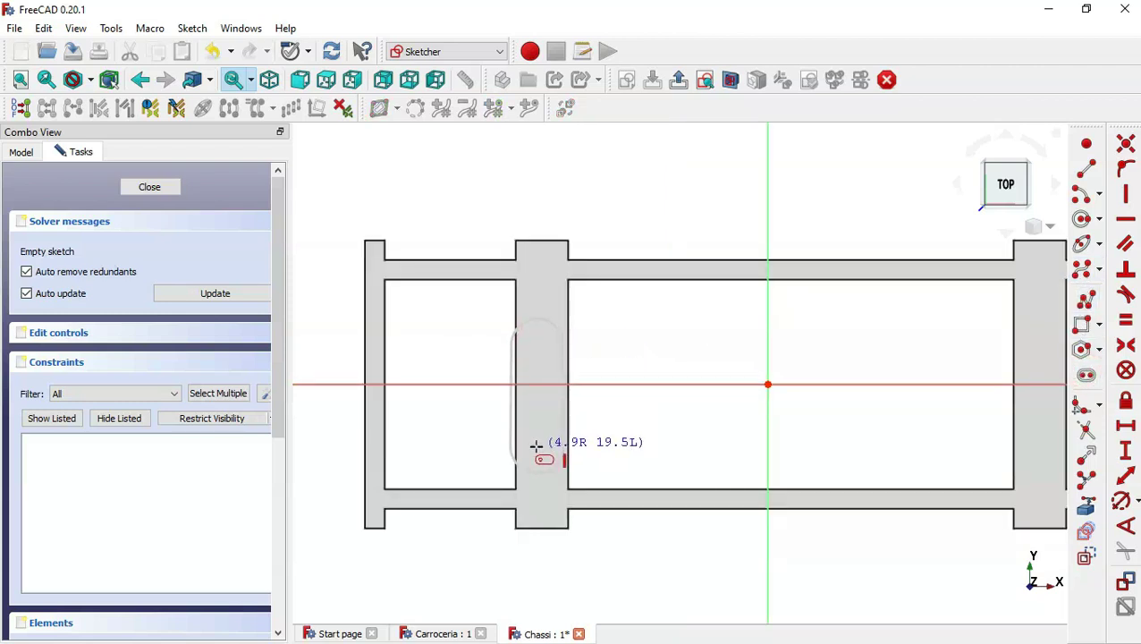
click(537, 445)
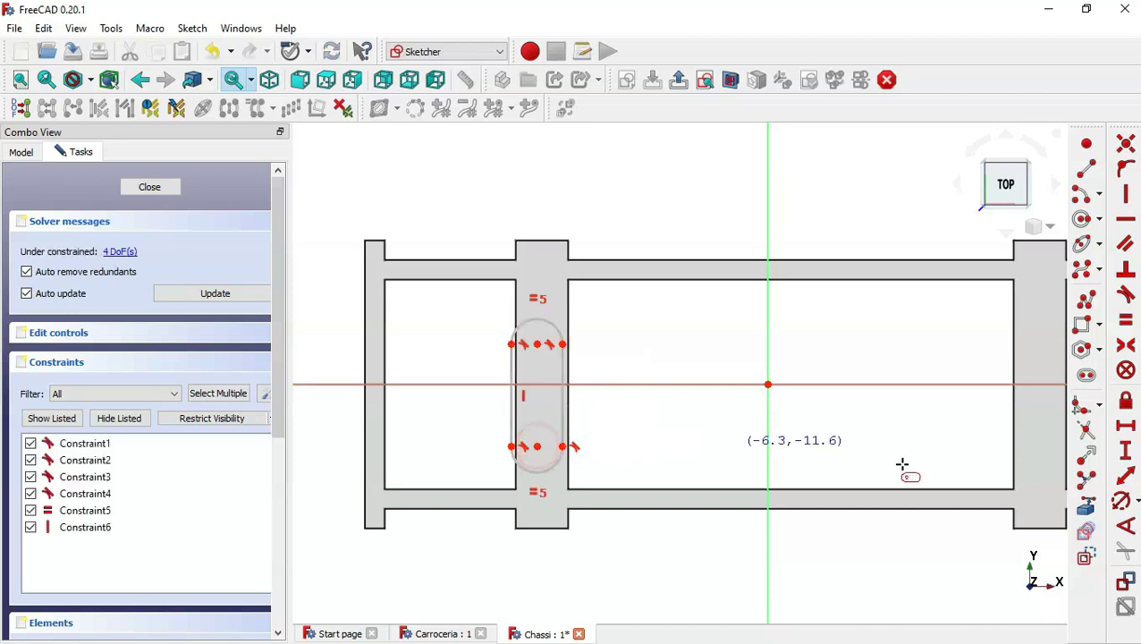
click(1120, 501)
click(540, 322)
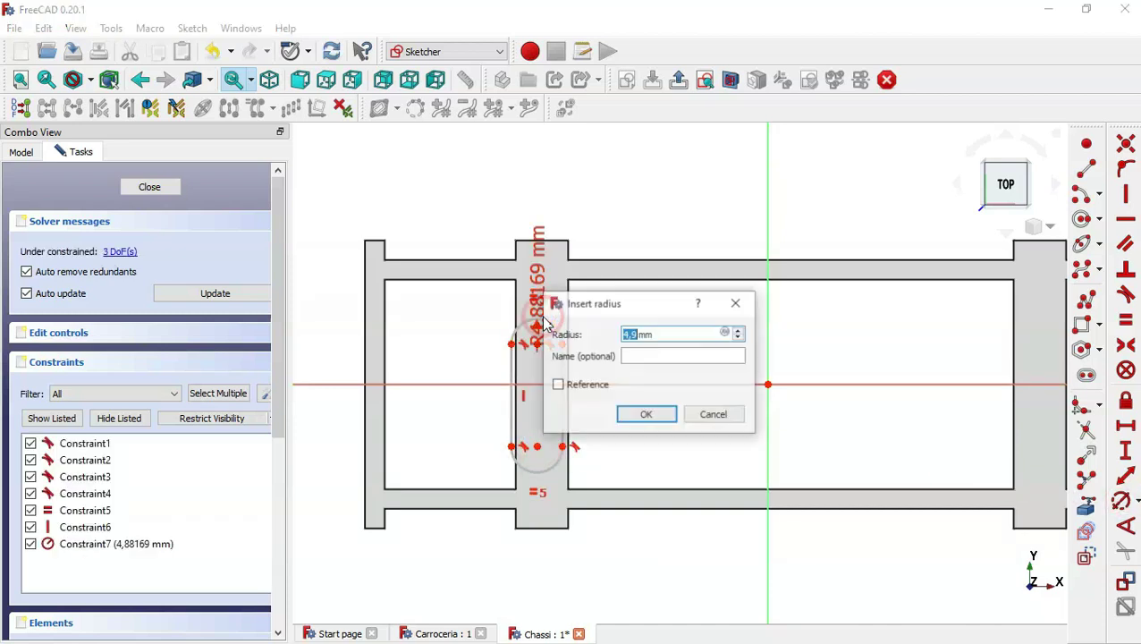
text(1)
key(Return)
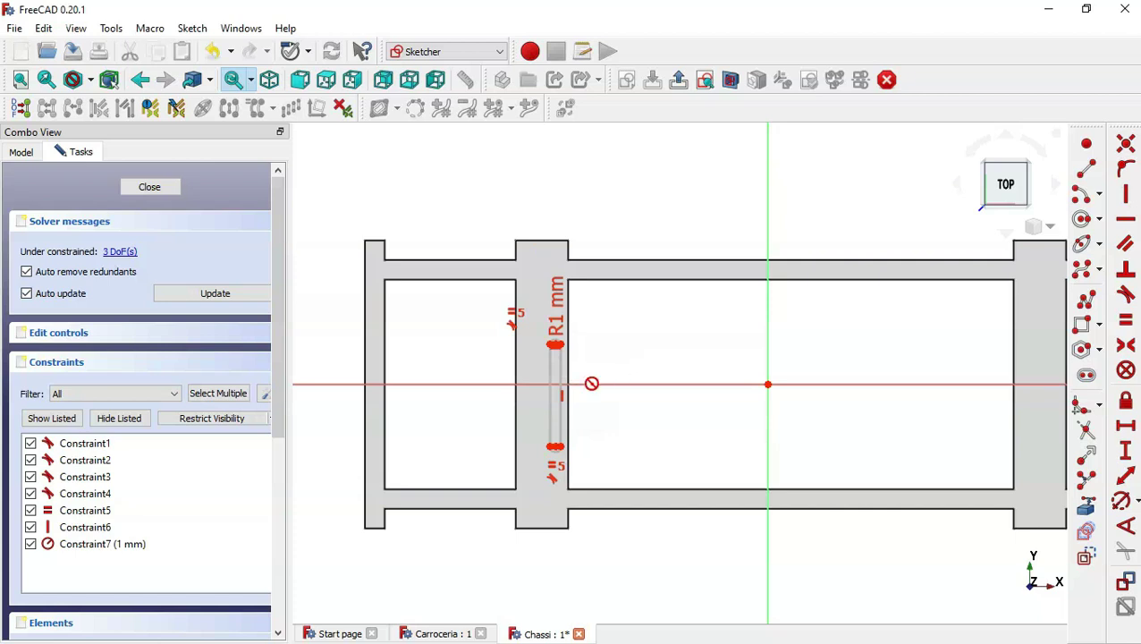
Step: Set the slot's top endpoint 4 mm from the origin and its length to 8 mm
scroll(592, 383, up, 2)
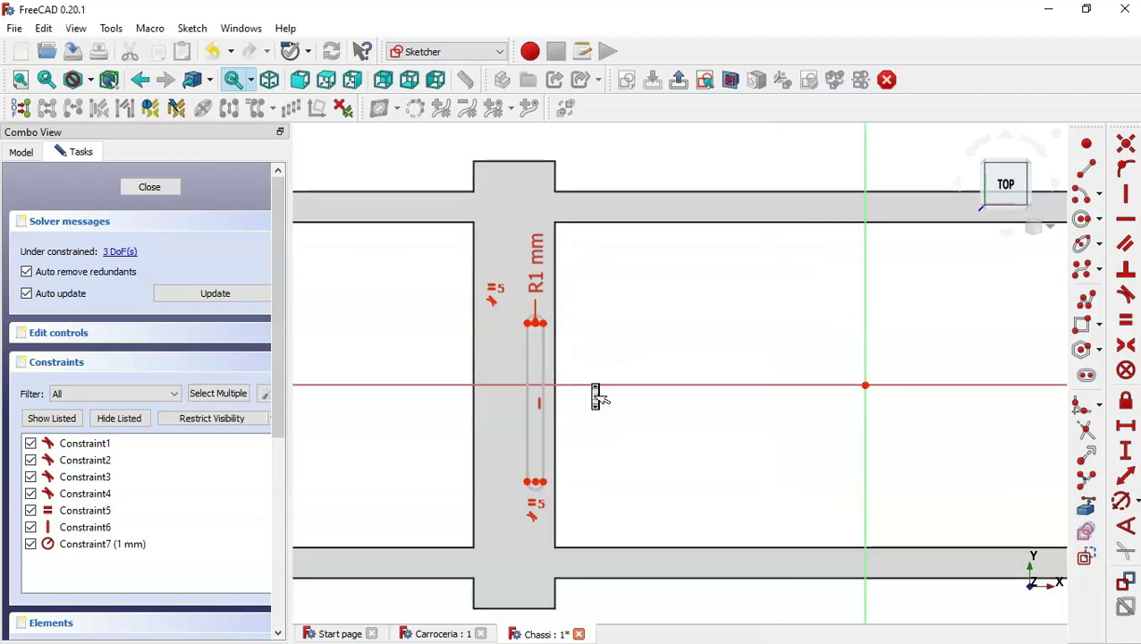
click(1126, 452)
click(537, 322)
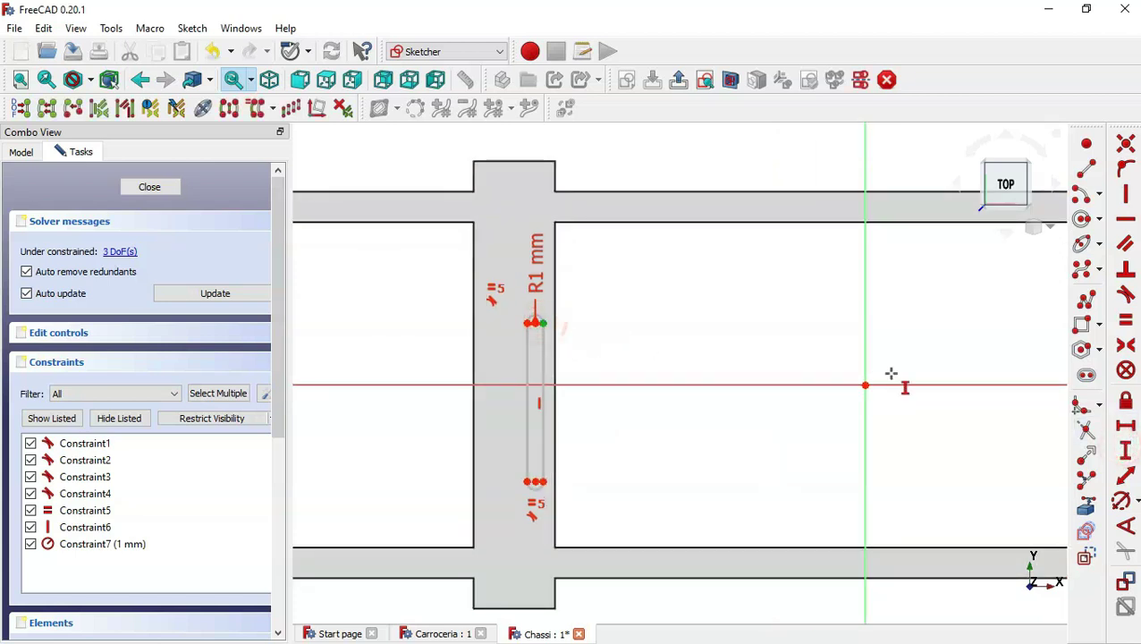
click(865, 385)
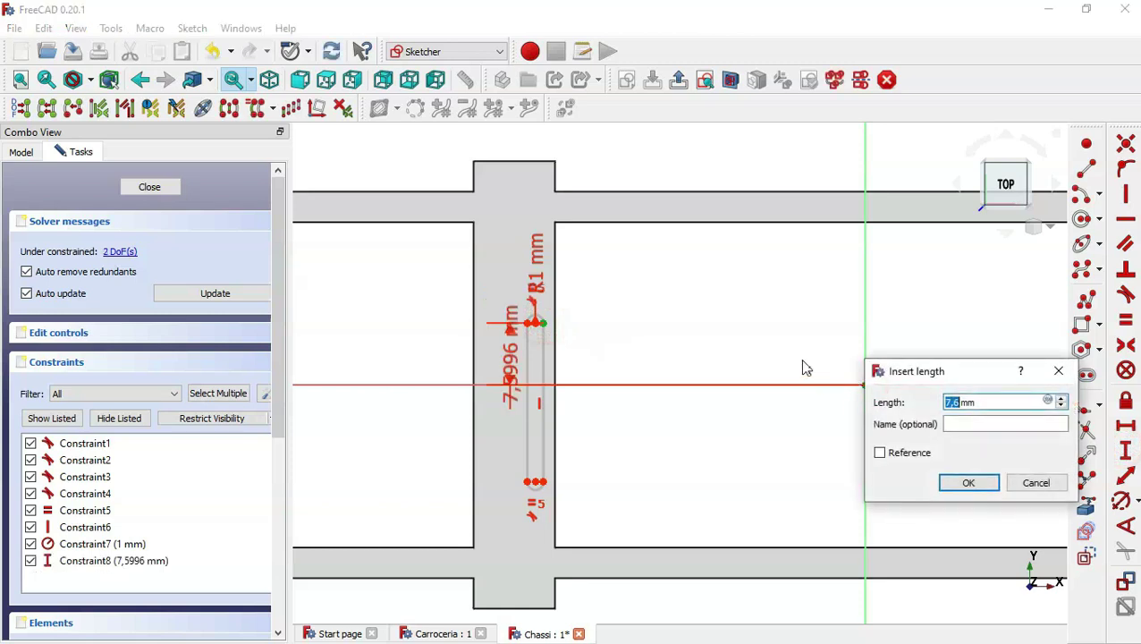
key(Return)
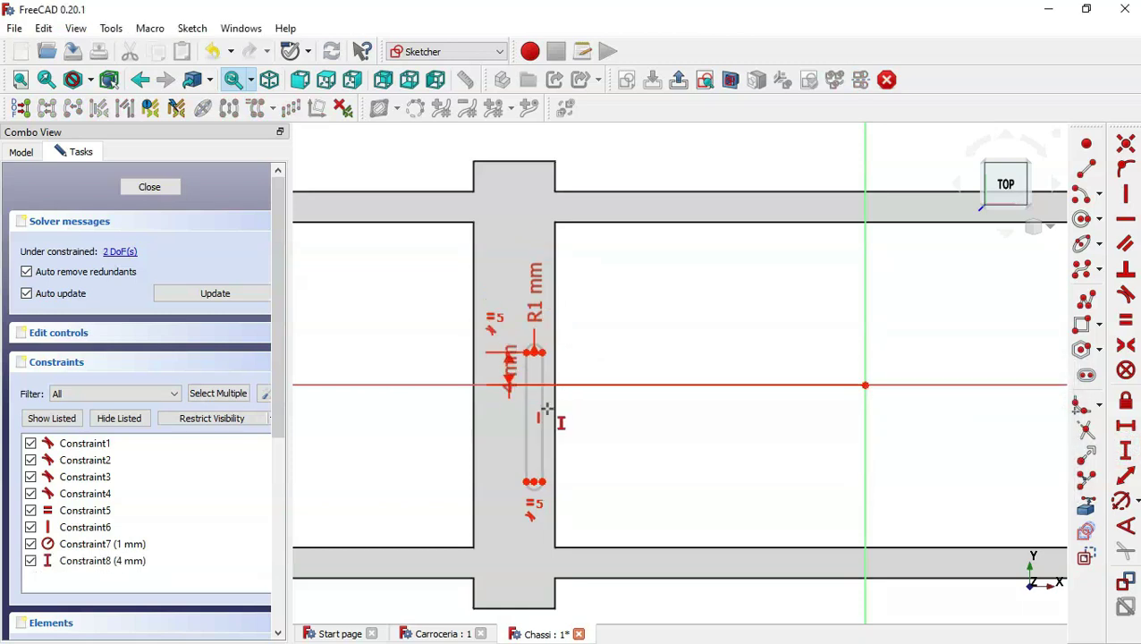
click(537, 407)
text(8)
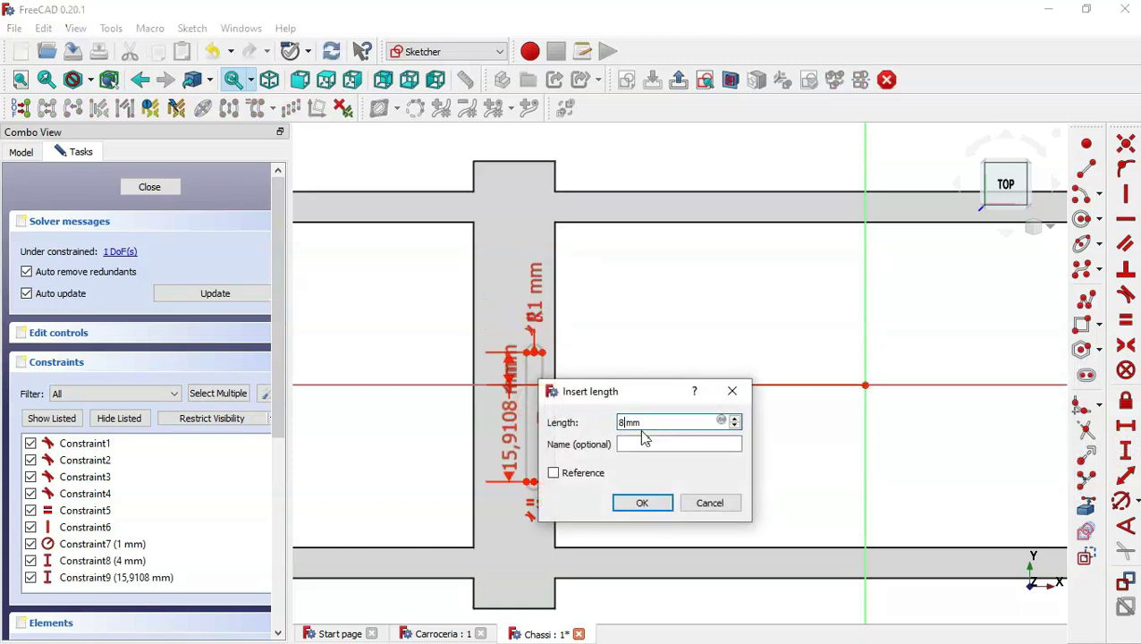
key(Return)
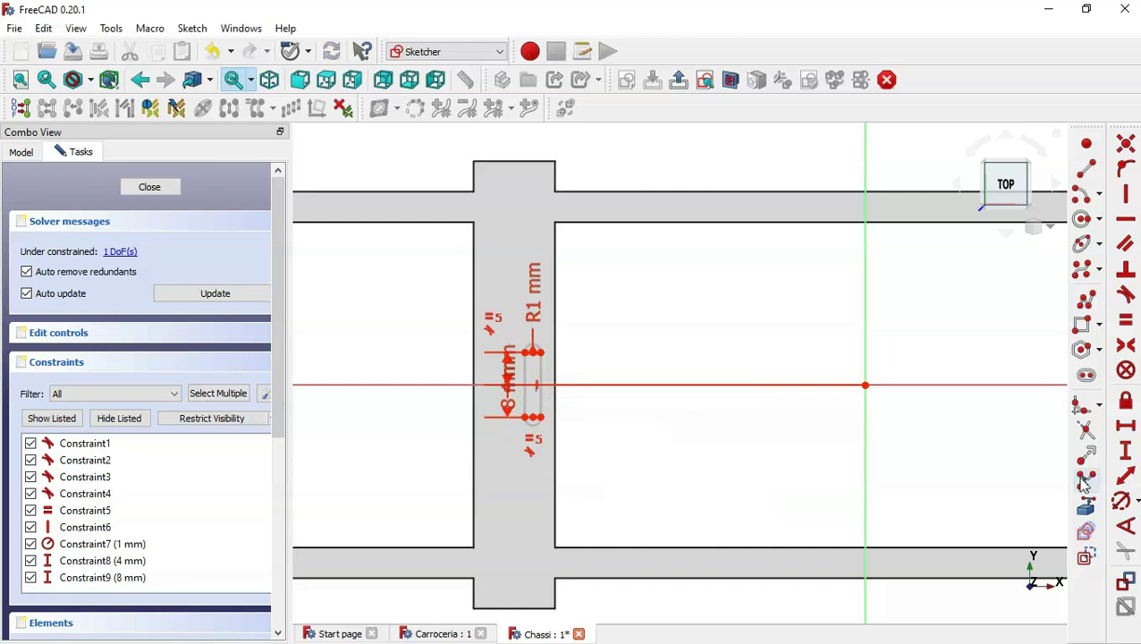
Step: Reference the cross member's bottom edge, place the slot 5 mm horizontally from it, and close
click(1086, 509)
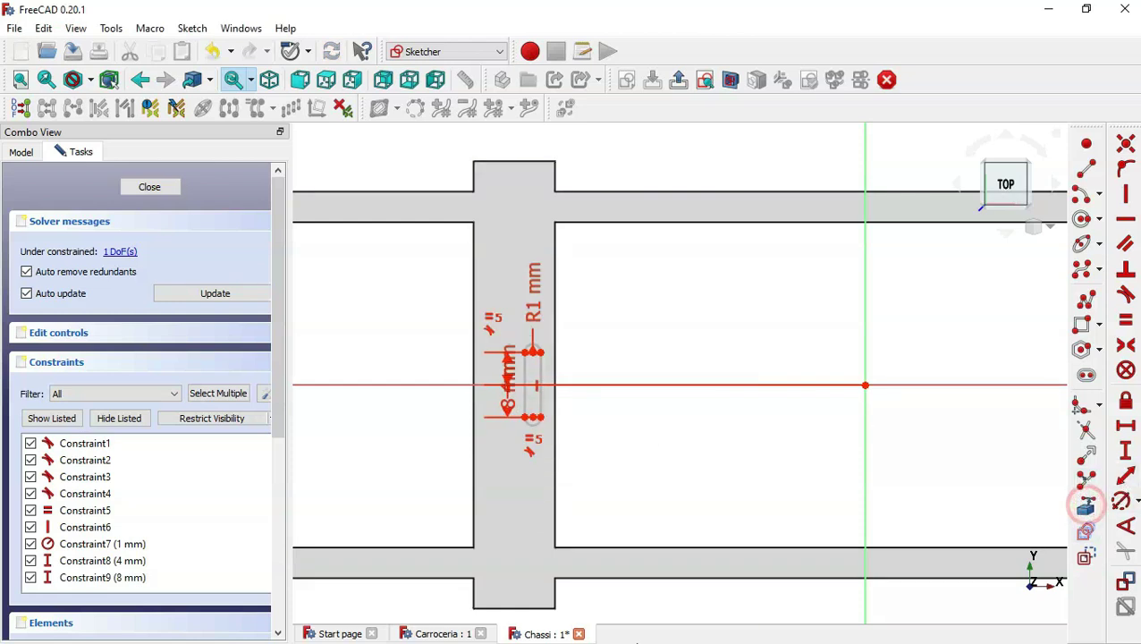
click(536, 608)
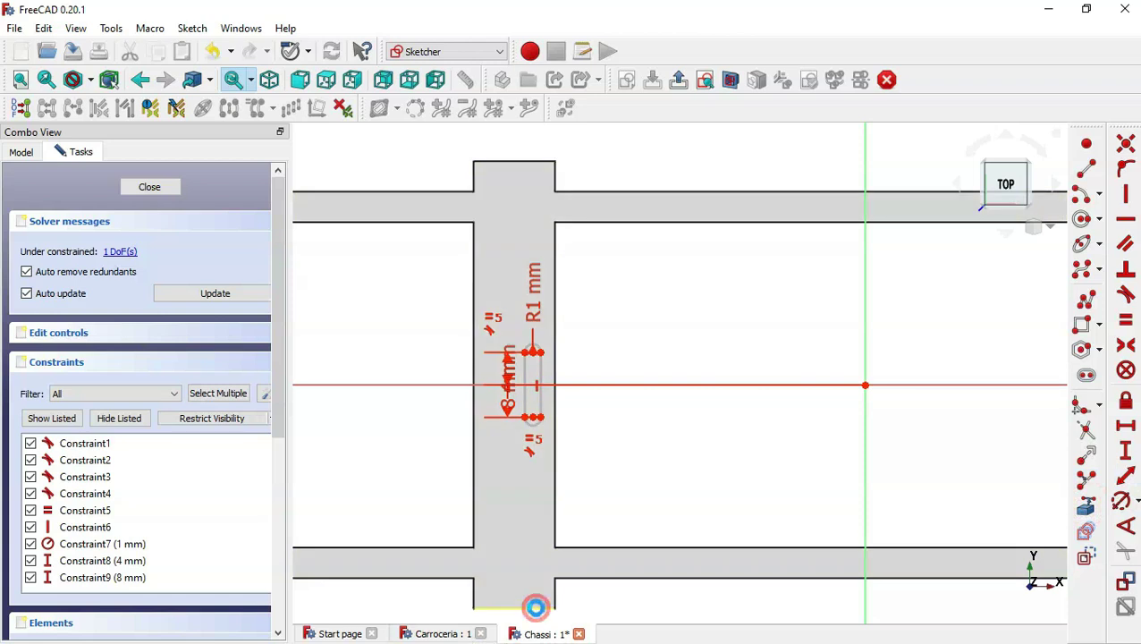
click(1125, 426)
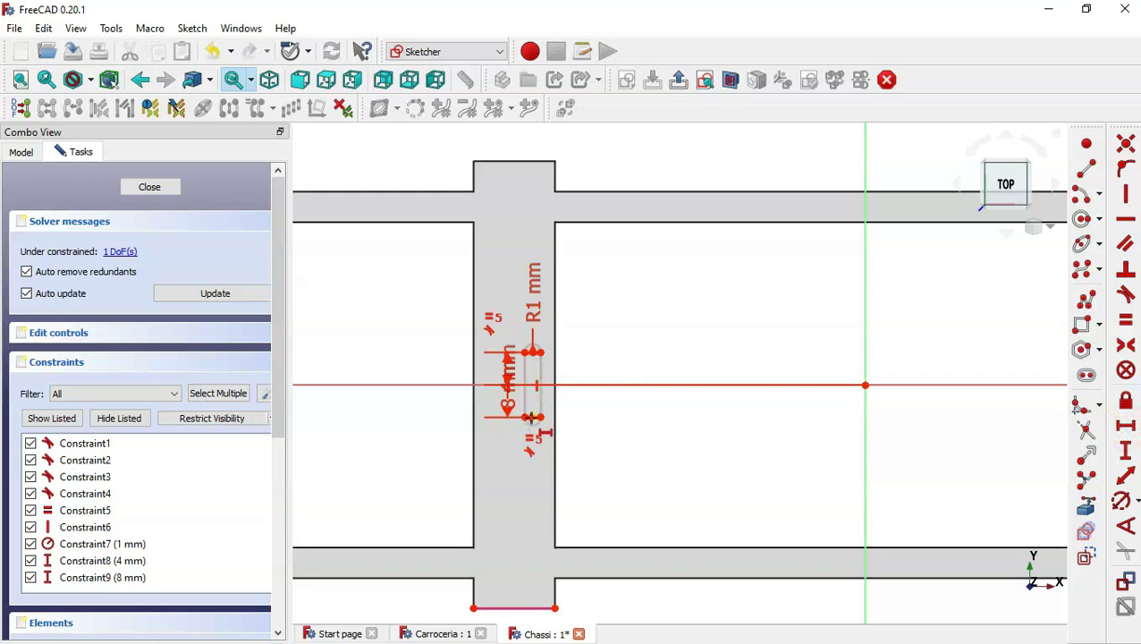
click(555, 608)
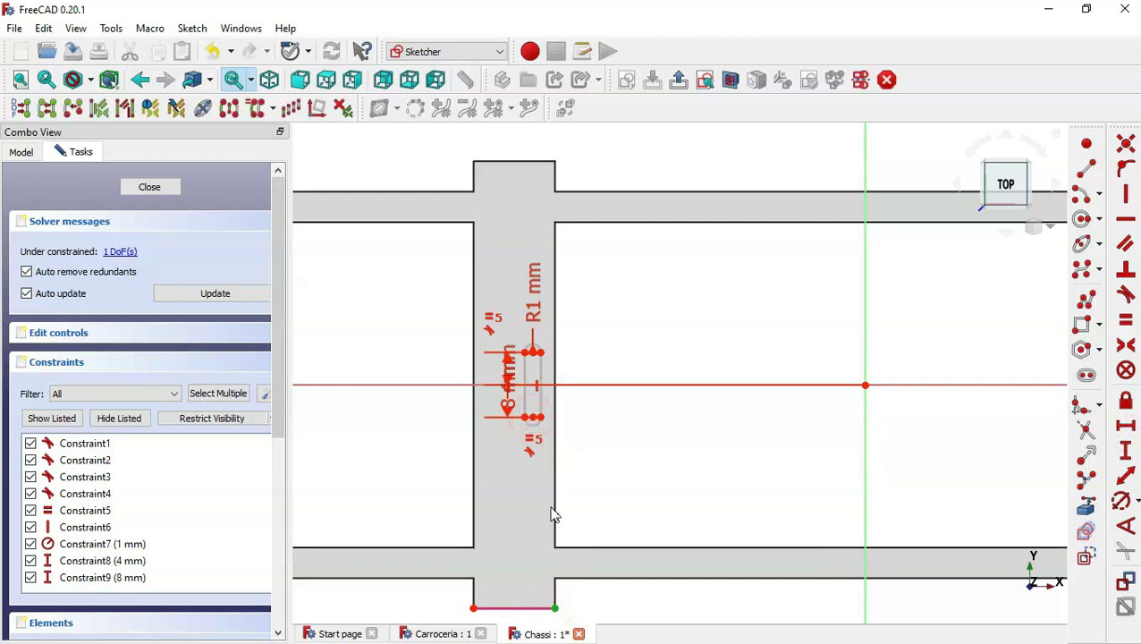
click(531, 416)
text(5)
key(Return)
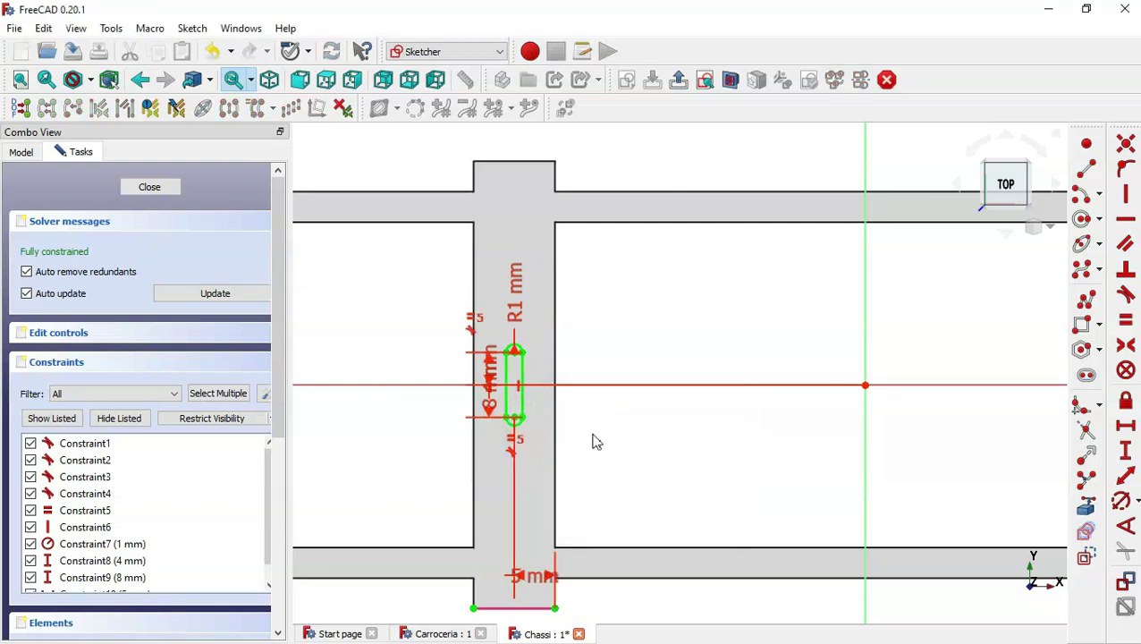
click(140, 188)
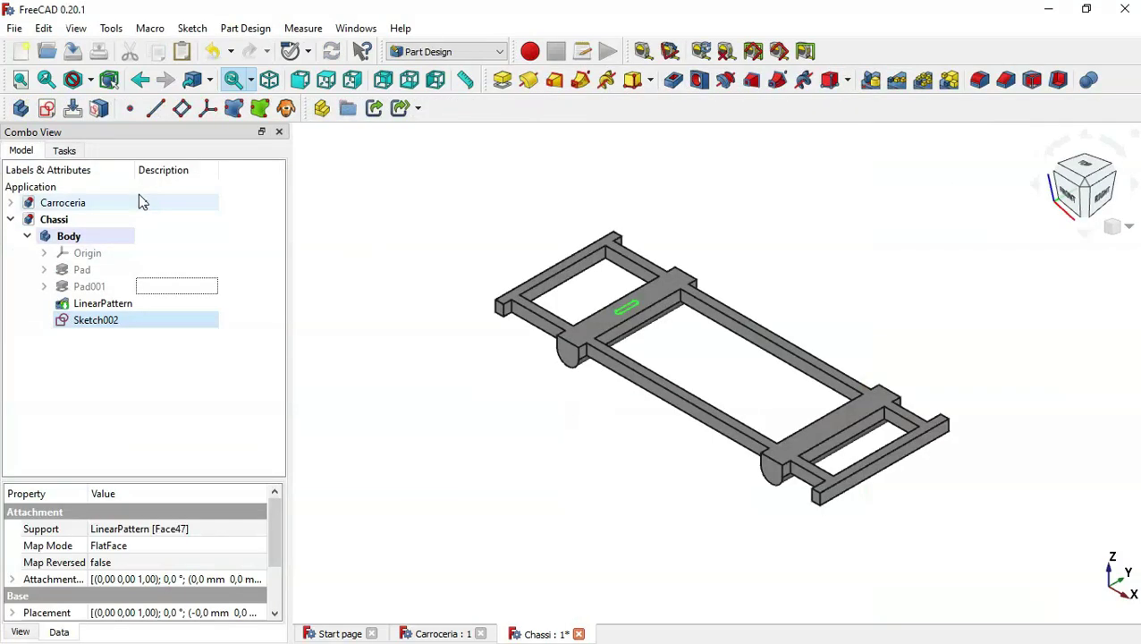
Step: Pad the slot sketch 2,5 mm as Pad002
click(502, 81)
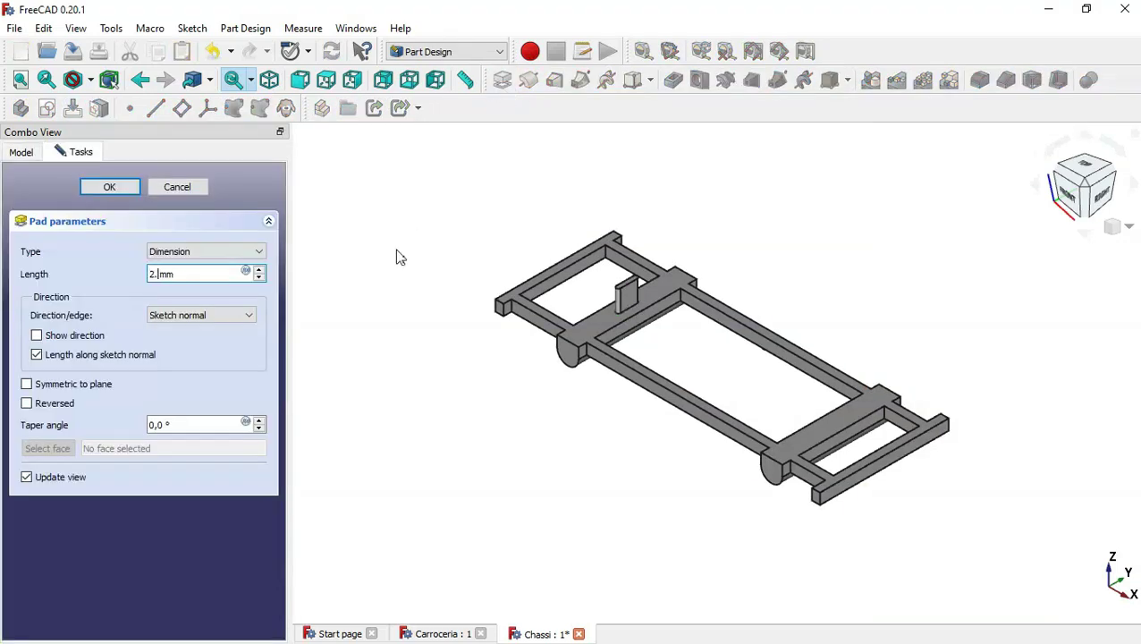
key(Return)
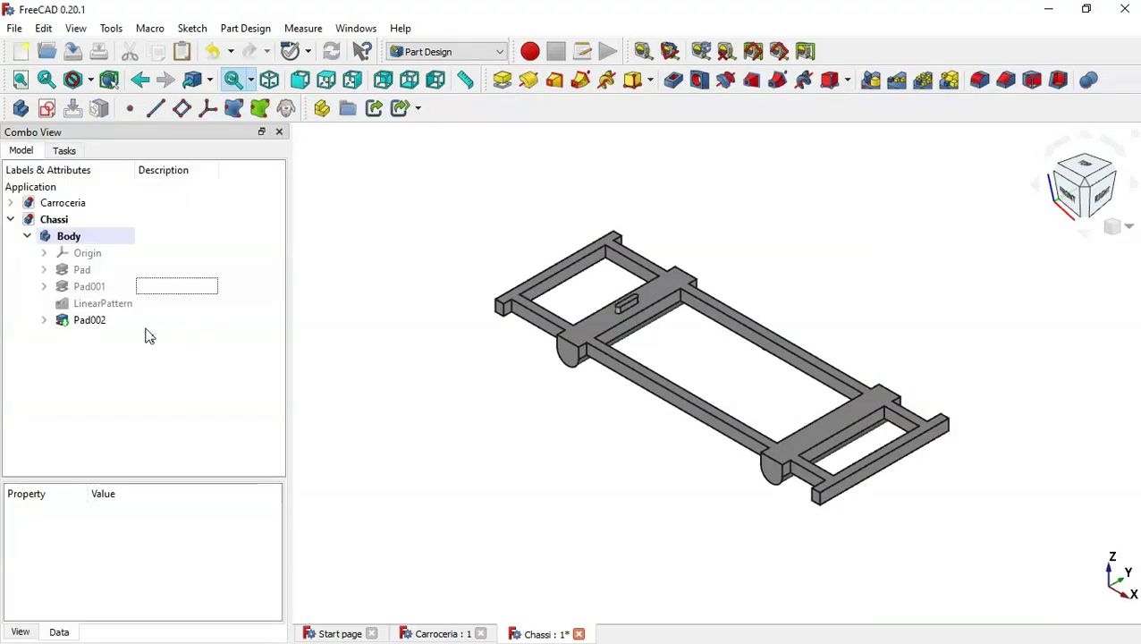
click(138, 327)
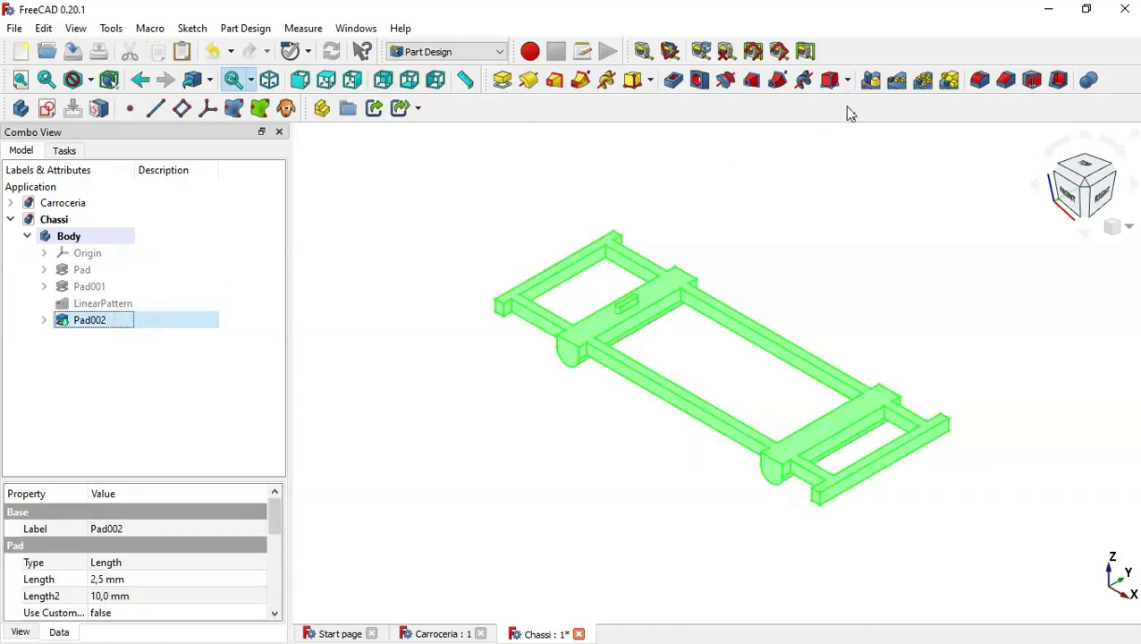
Step: Repeat Pad002 as LinearPattern001 over a 95 mm length
click(896, 82)
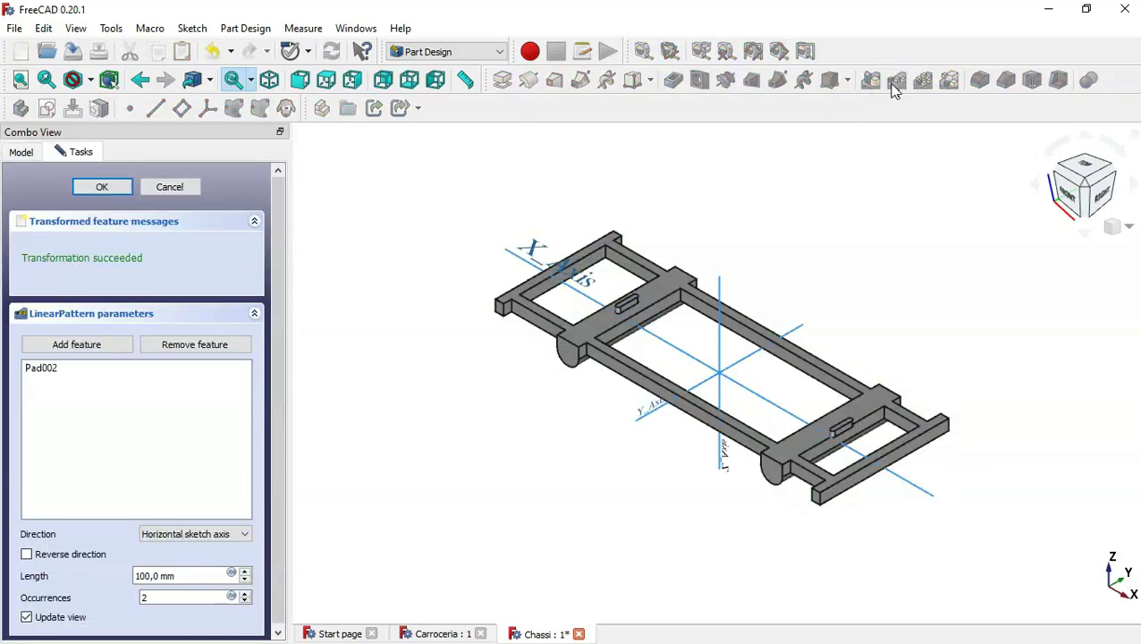
double_click(183, 572)
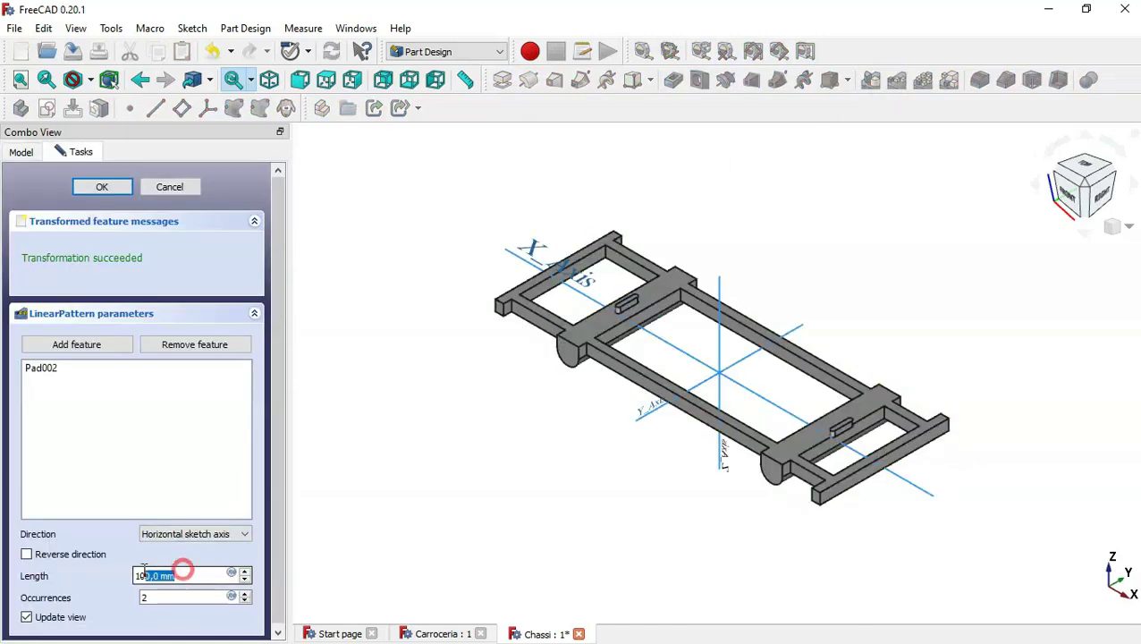
text(95)
key(Return)
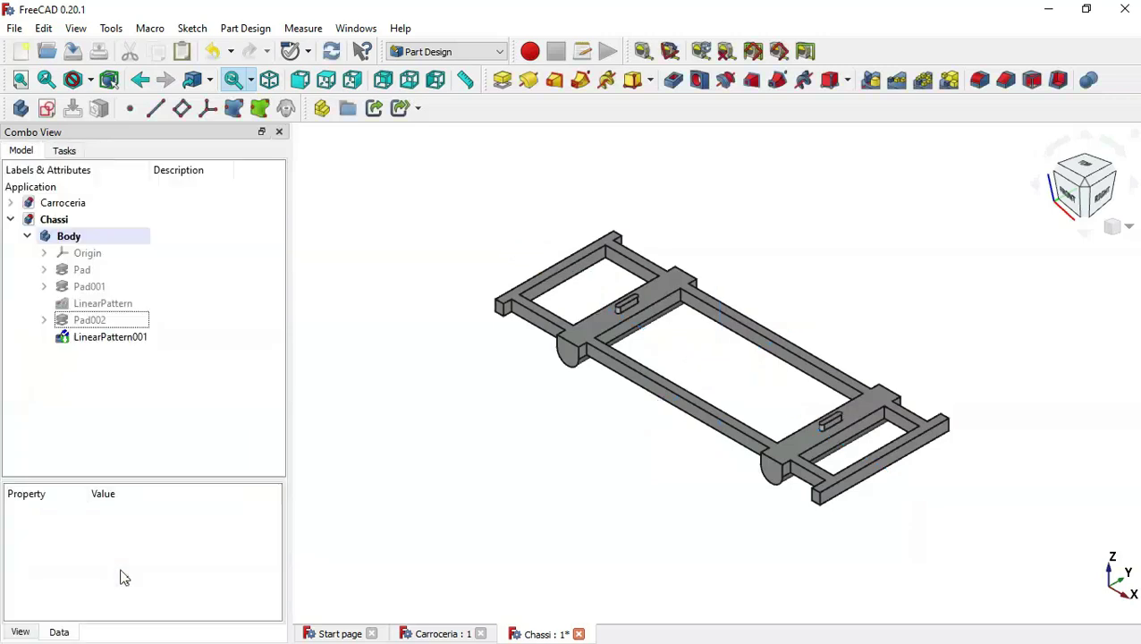
middle_drag(439, 505, 535, 554)
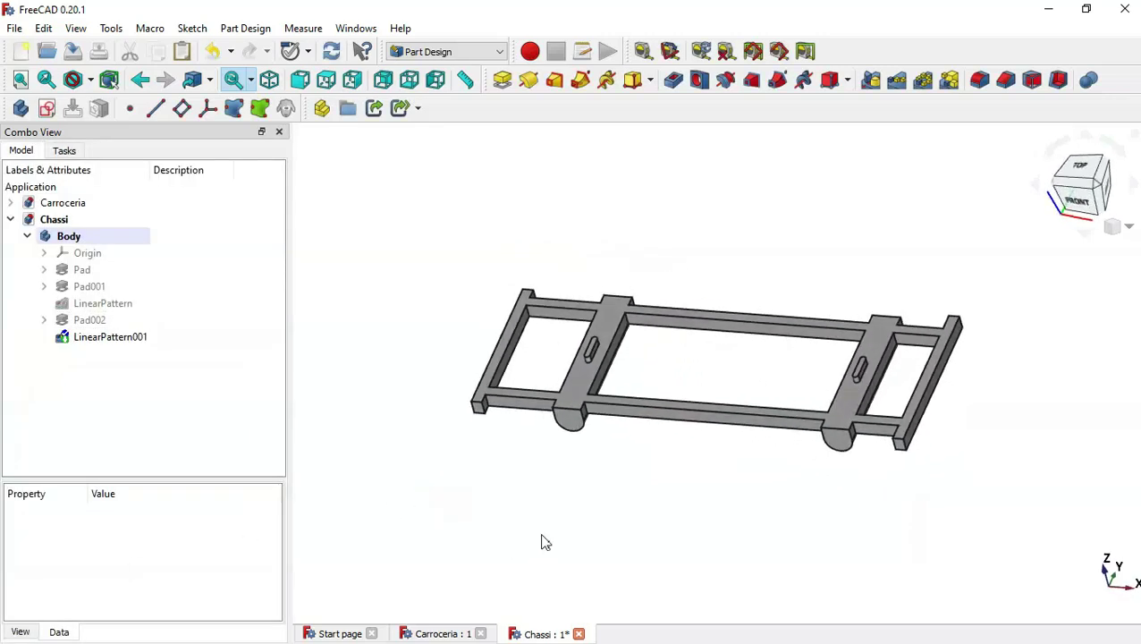
Step: Start a sketch on the lug face and import both lugs' curved edges as external geometry
click(570, 418)
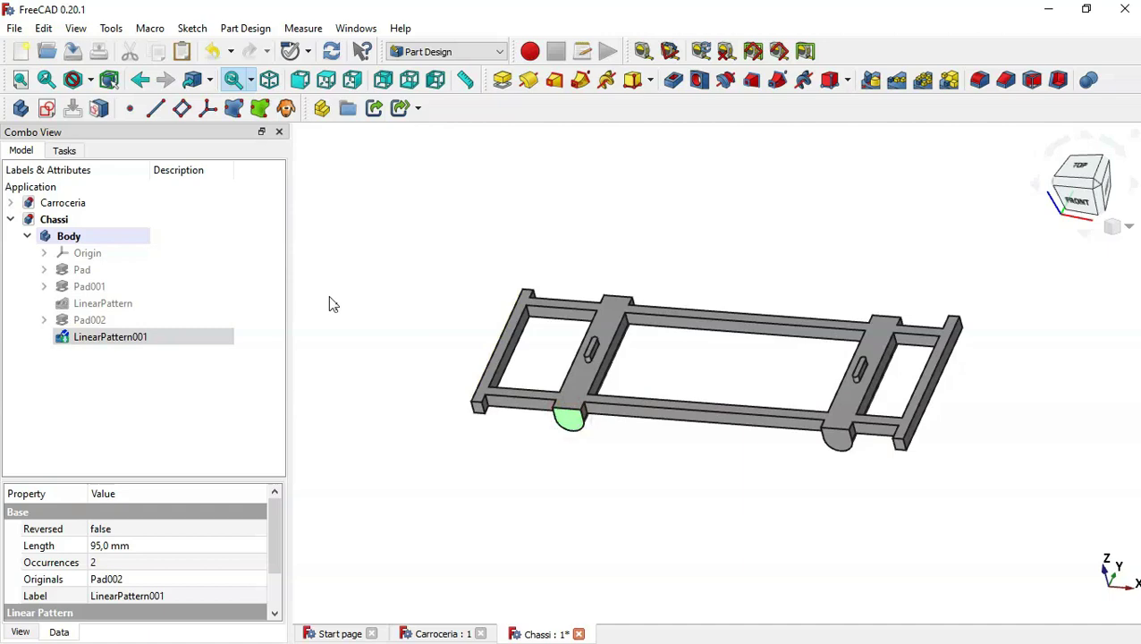
click(47, 109)
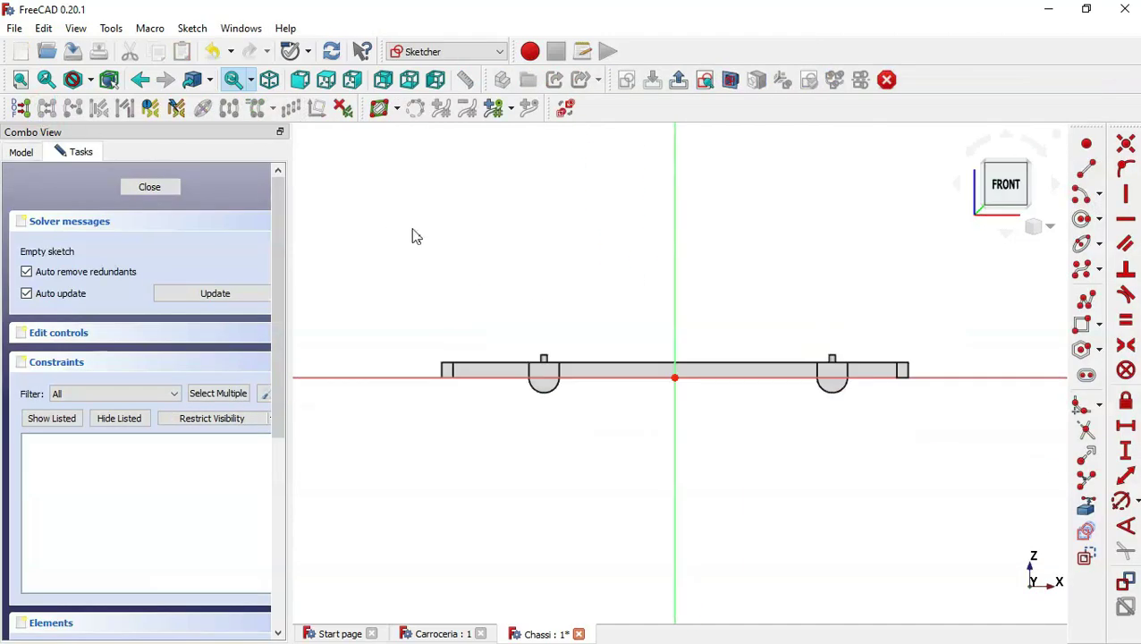
scroll(549, 236, up, 3)
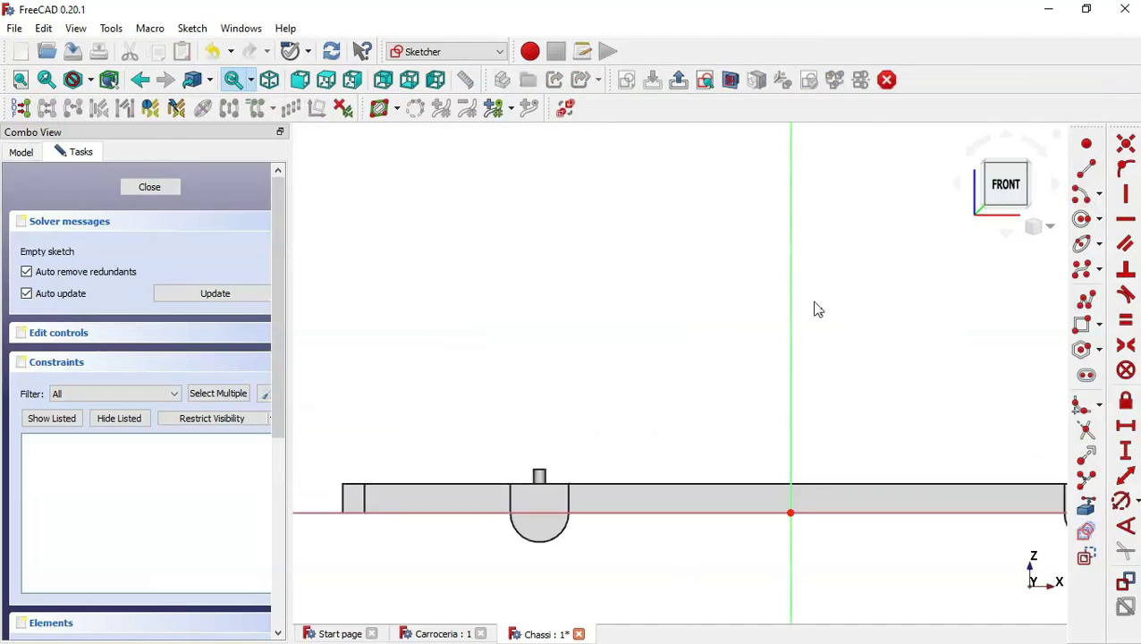
scroll(724, 283, down, 2)
scroll(828, 400, up, 1)
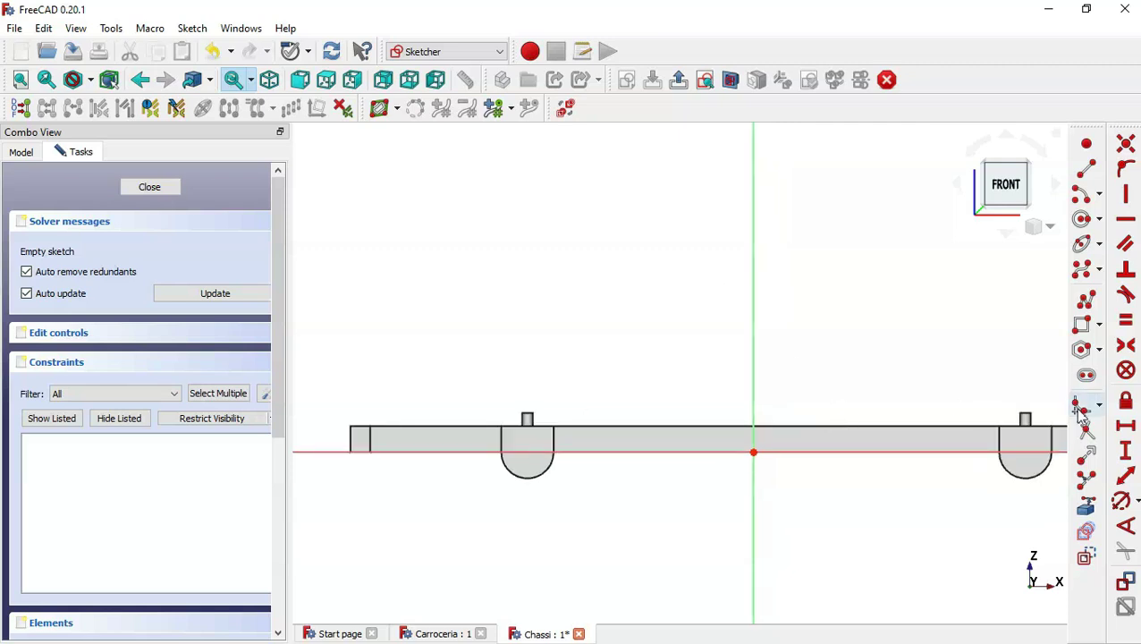
click(1084, 504)
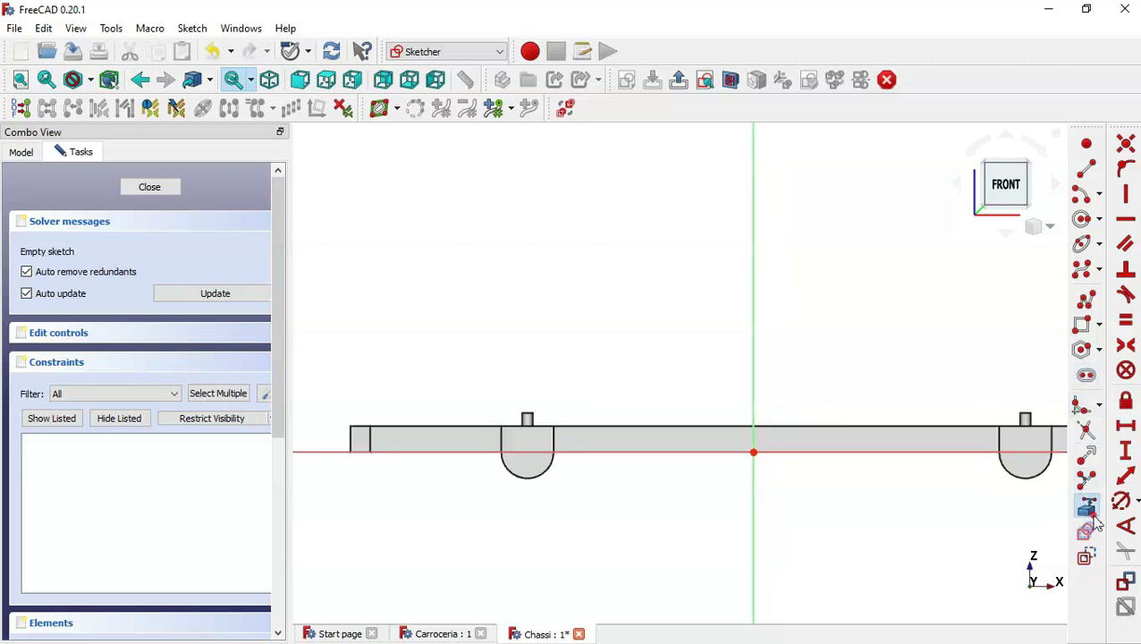
click(550, 463)
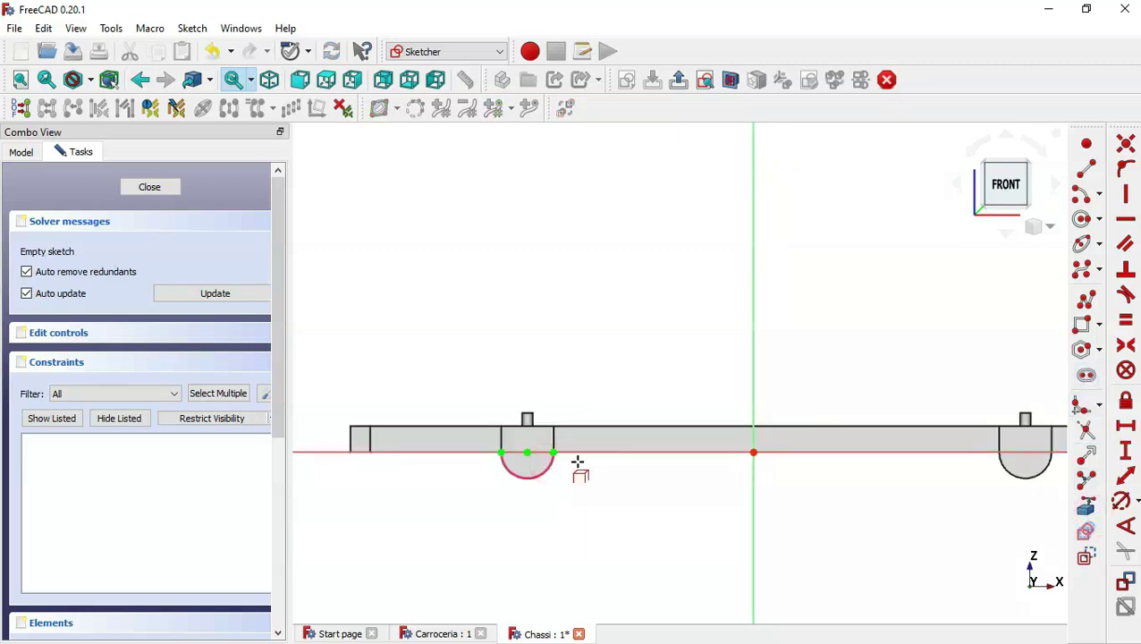
click(1023, 479)
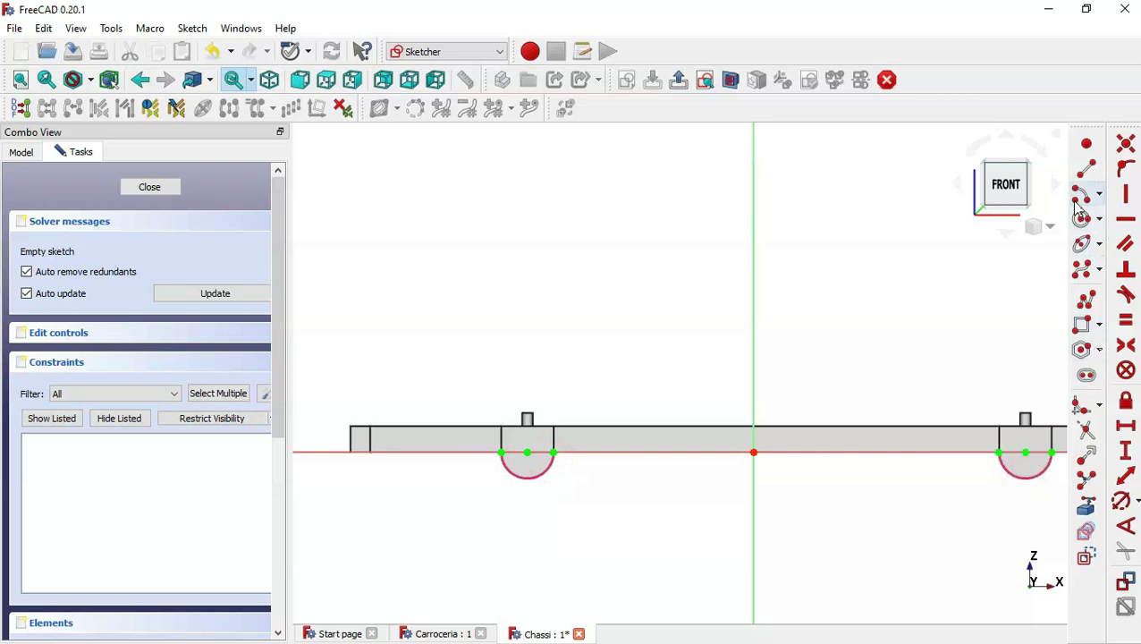
Step: Draw circles at both lug arc centres with 2,5 mm diameters, then close the sketch
click(1028, 458)
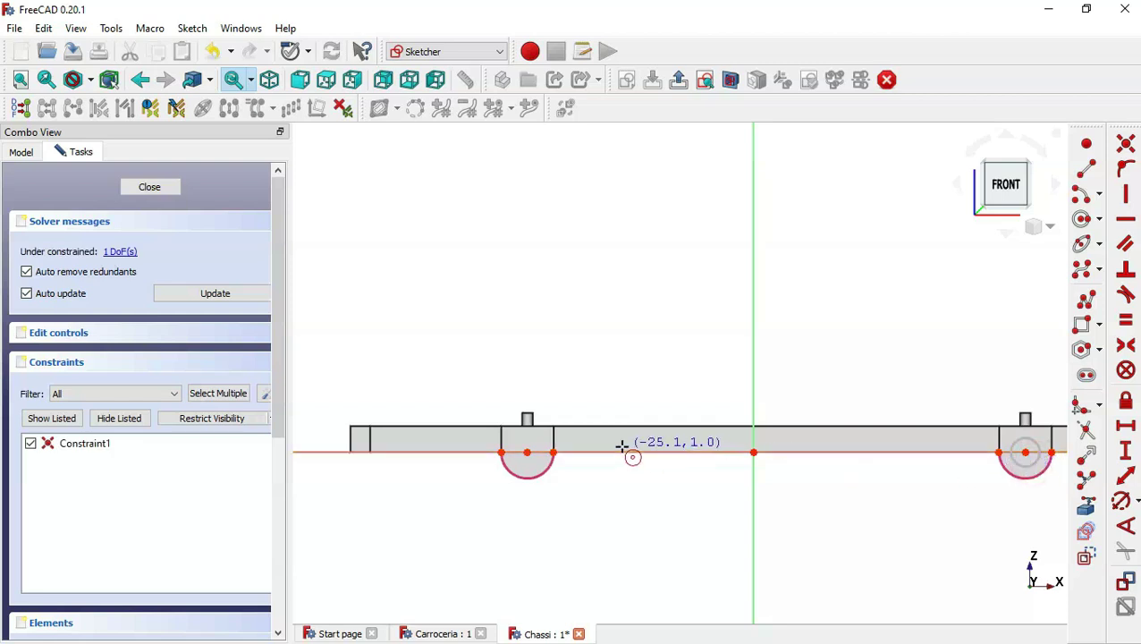
click(528, 454)
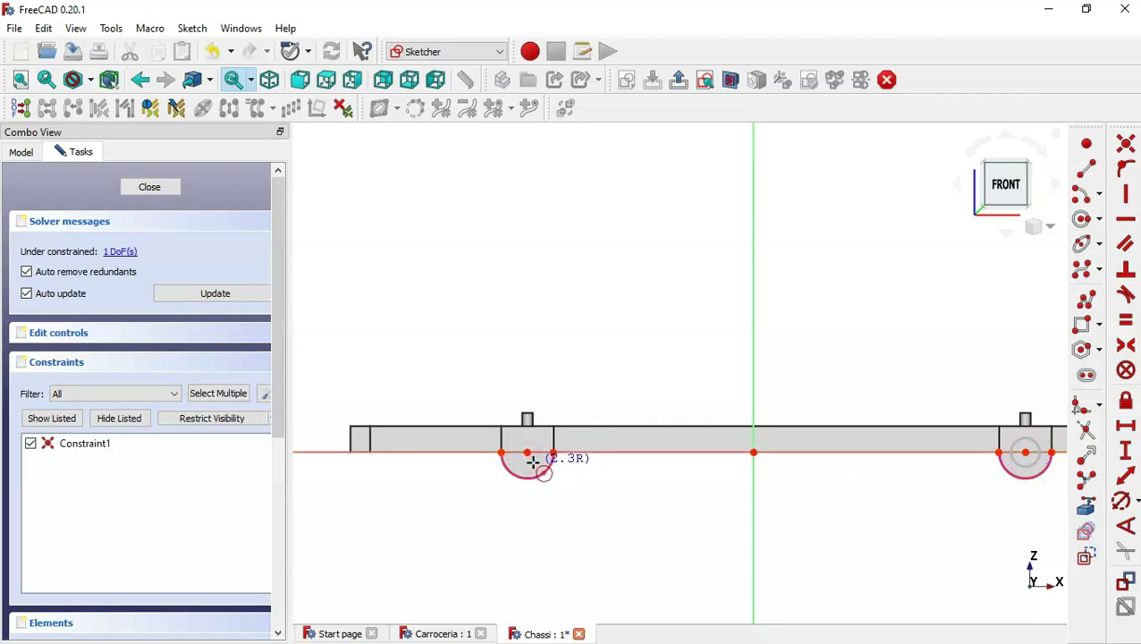
click(533, 463)
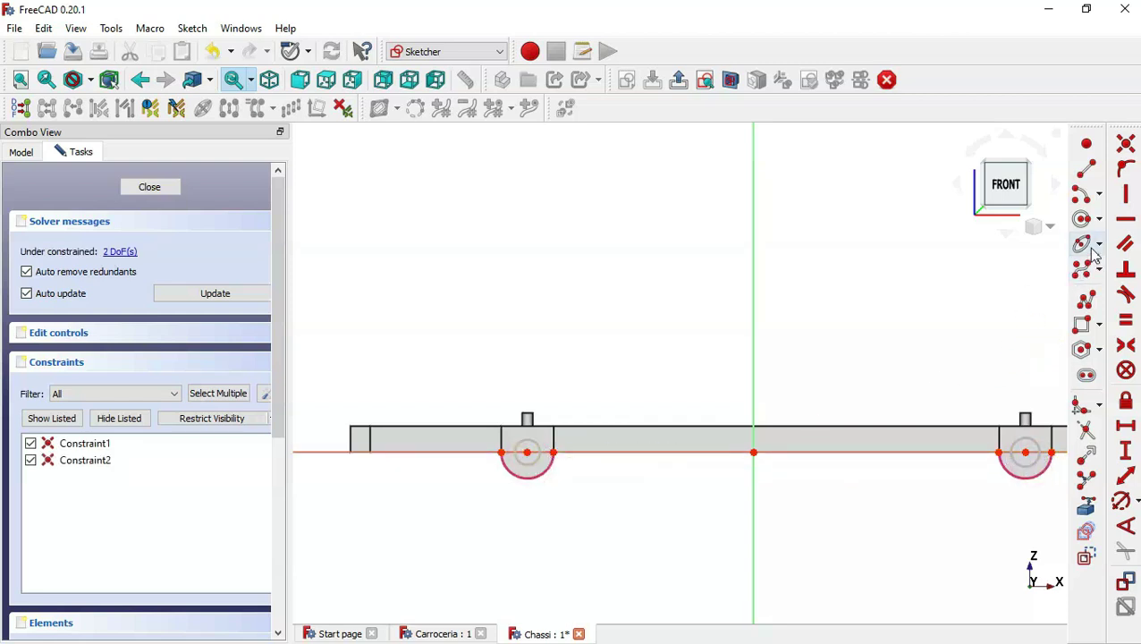
click(1121, 500)
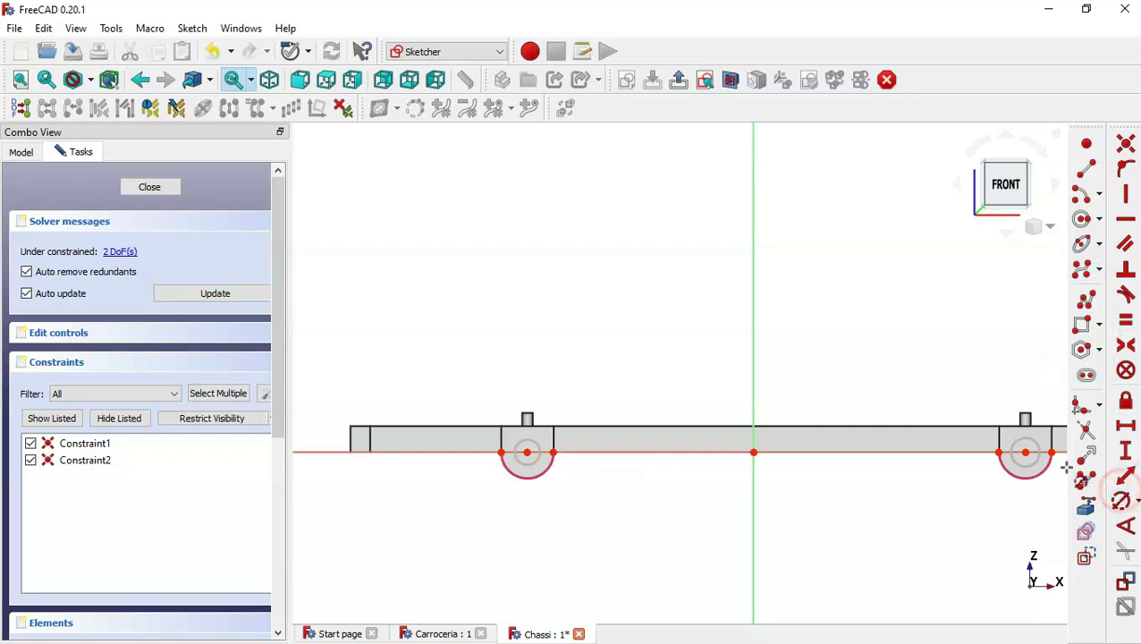
click(1032, 437)
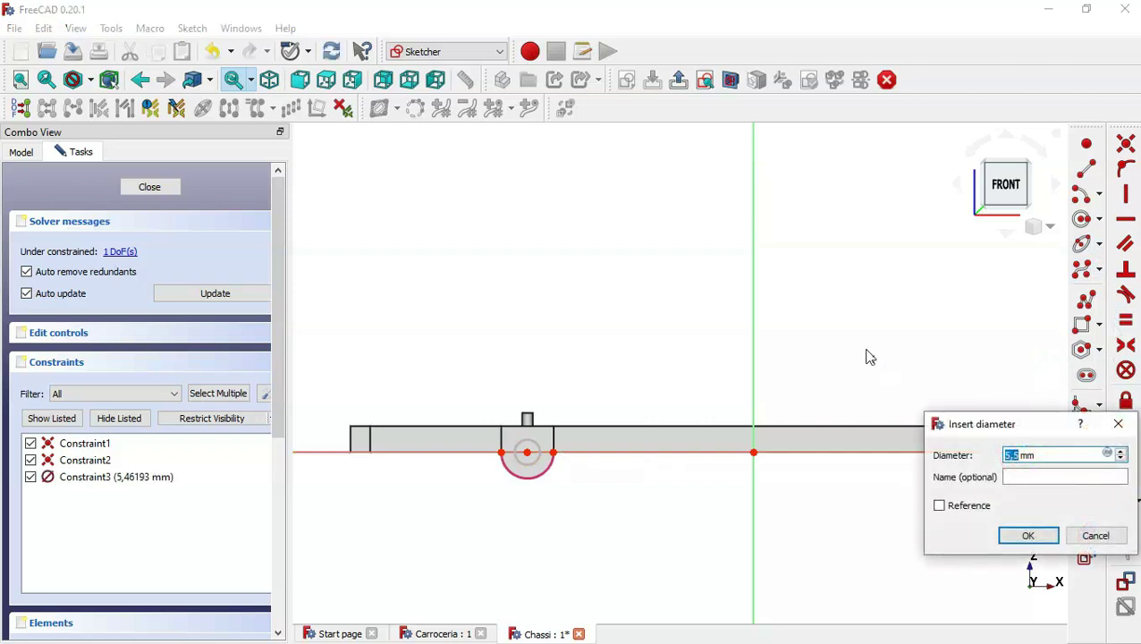
text(5)
key(Return)
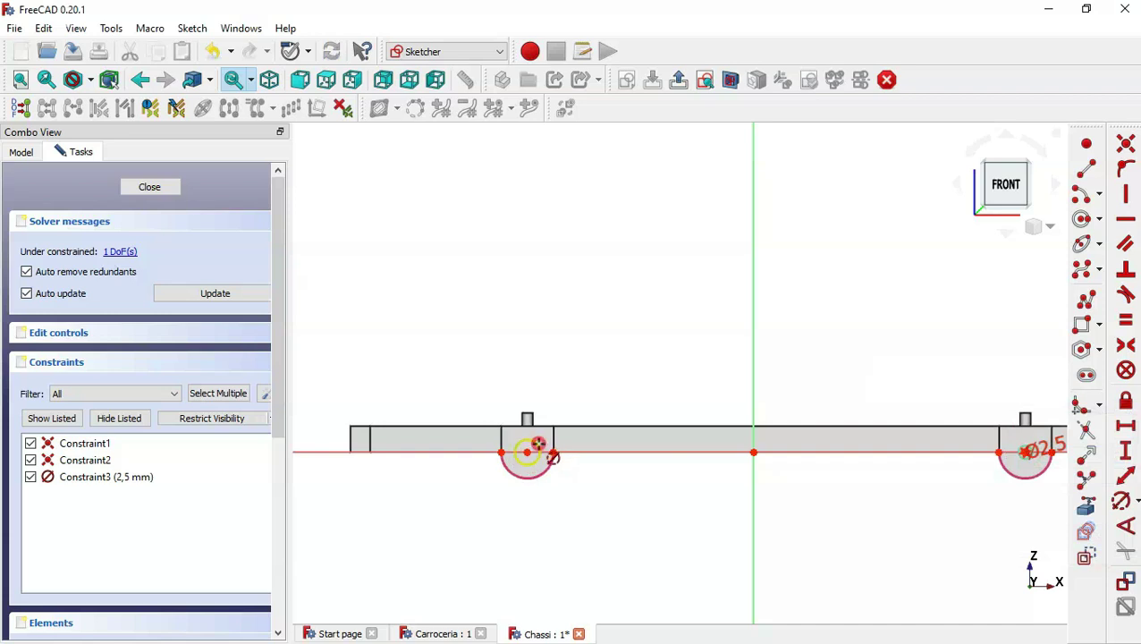
click(538, 443)
text(2,5)
key(Return)
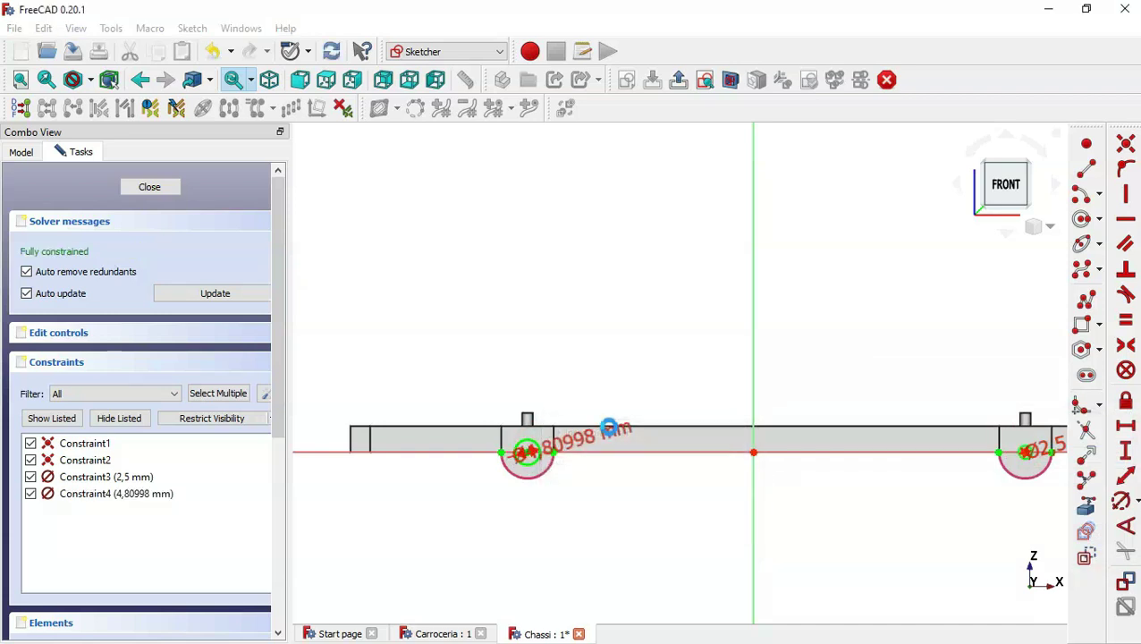
click(149, 187)
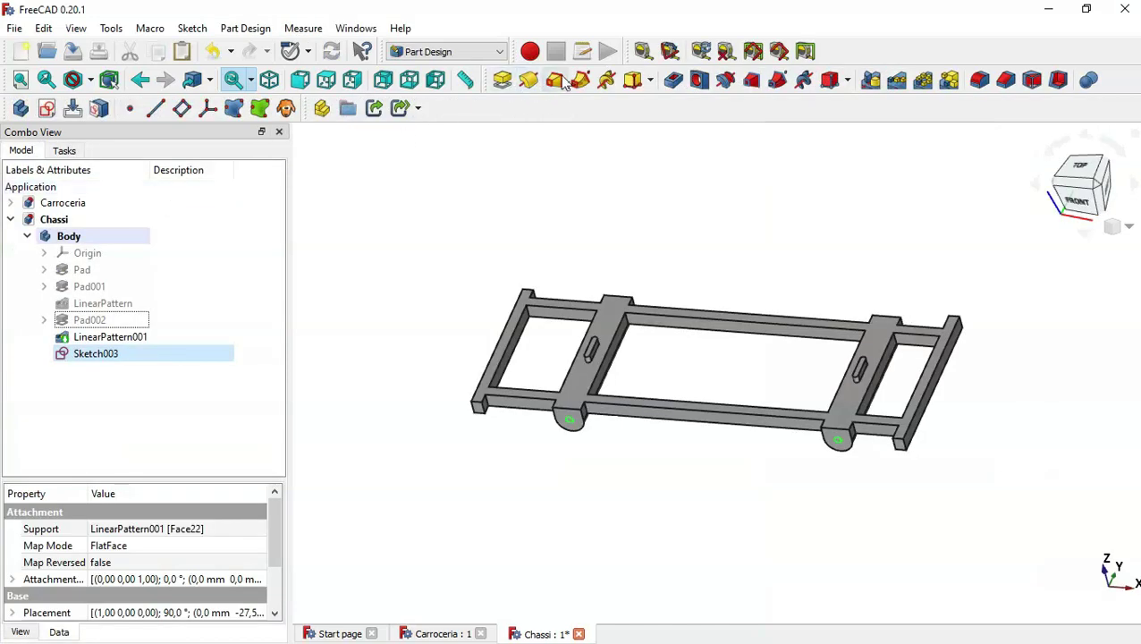
Step: Cut a Through all pocket from Sketch003, boring holes through both lugs
click(677, 78)
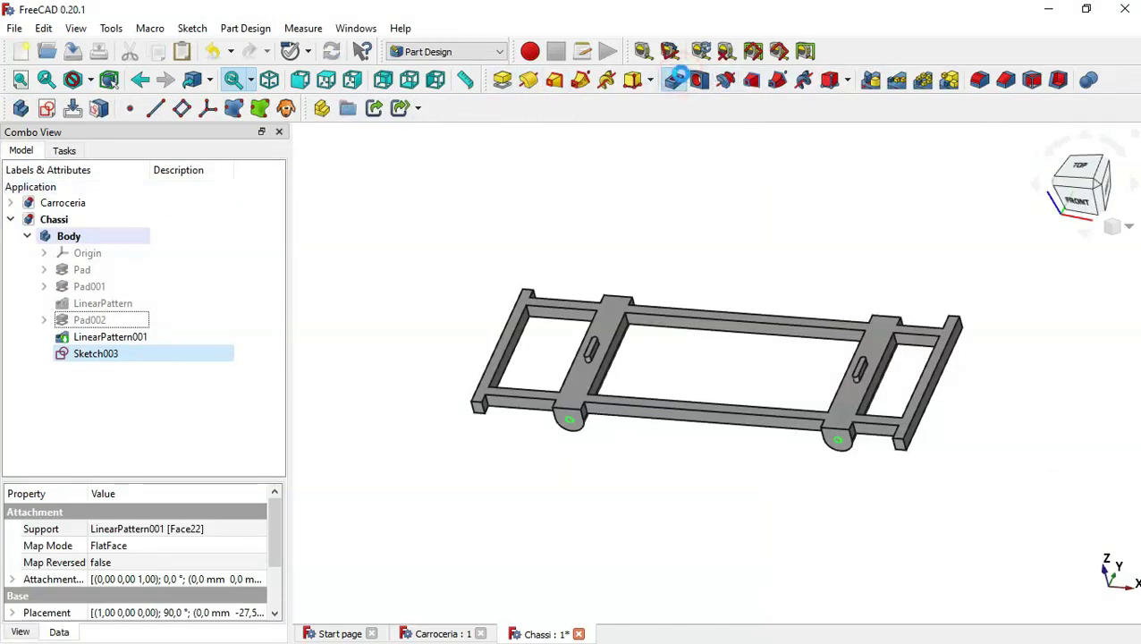
click(249, 251)
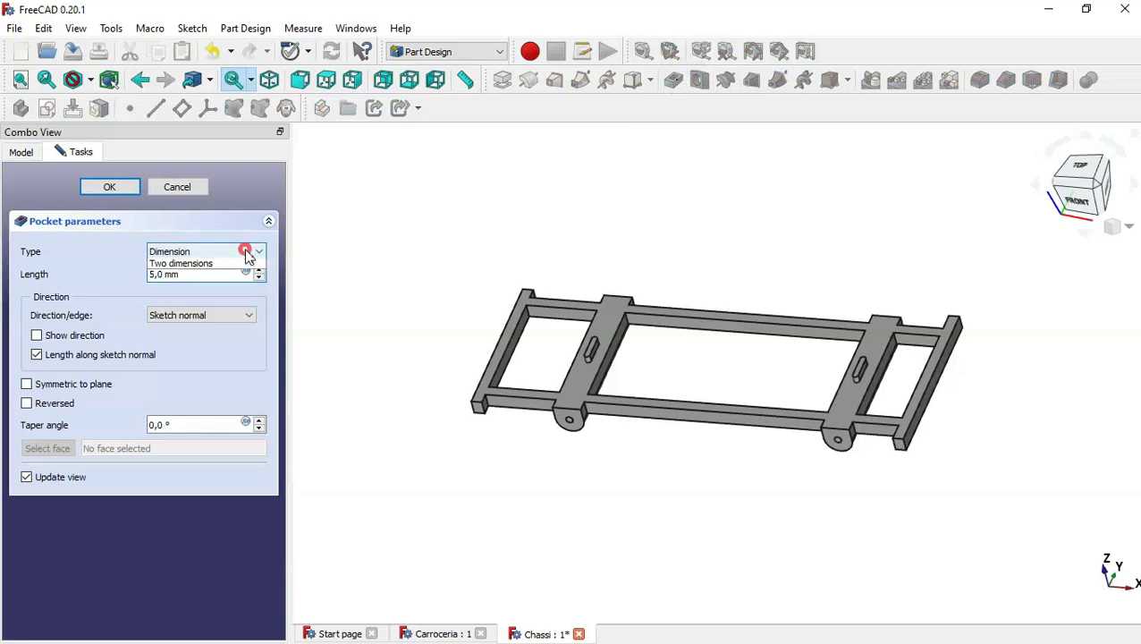
click(239, 278)
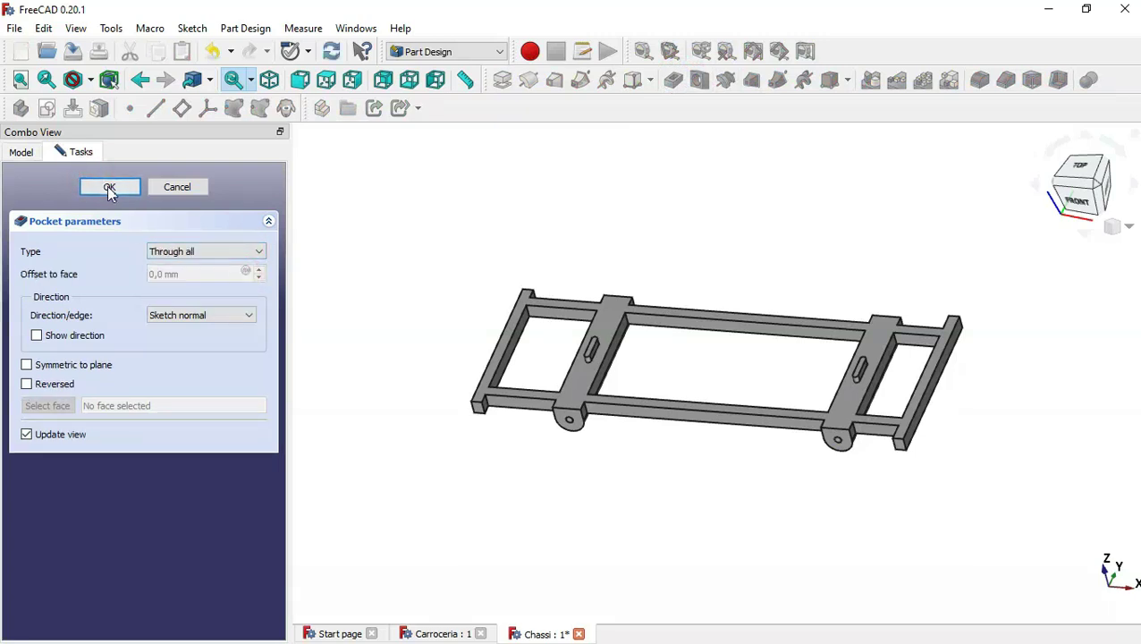
click(109, 189)
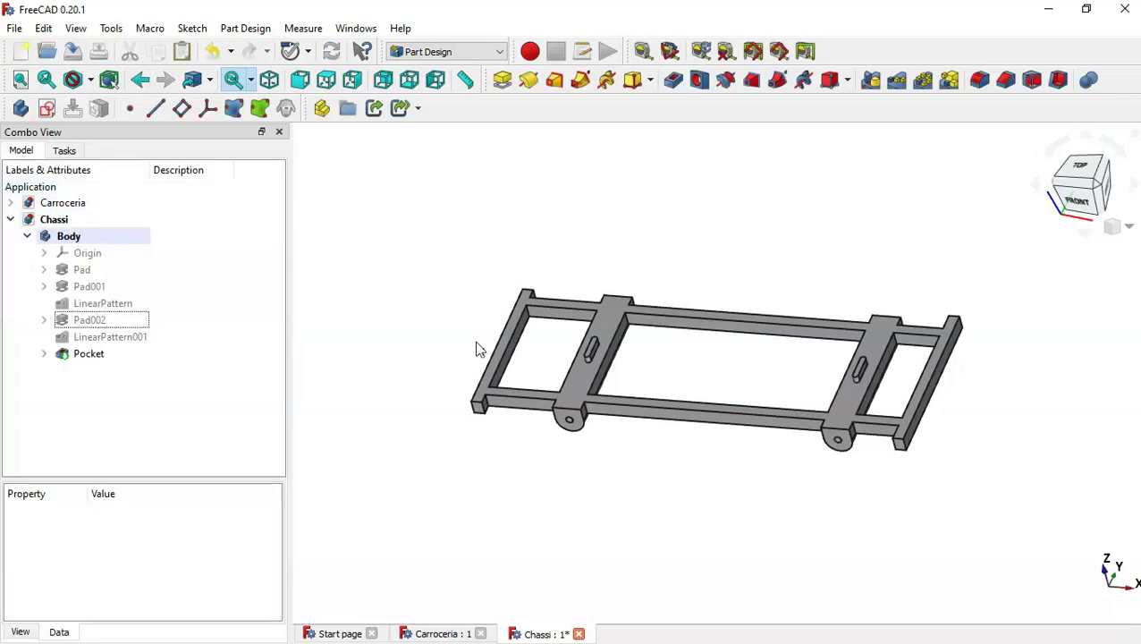
drag(472, 342, 478, 349)
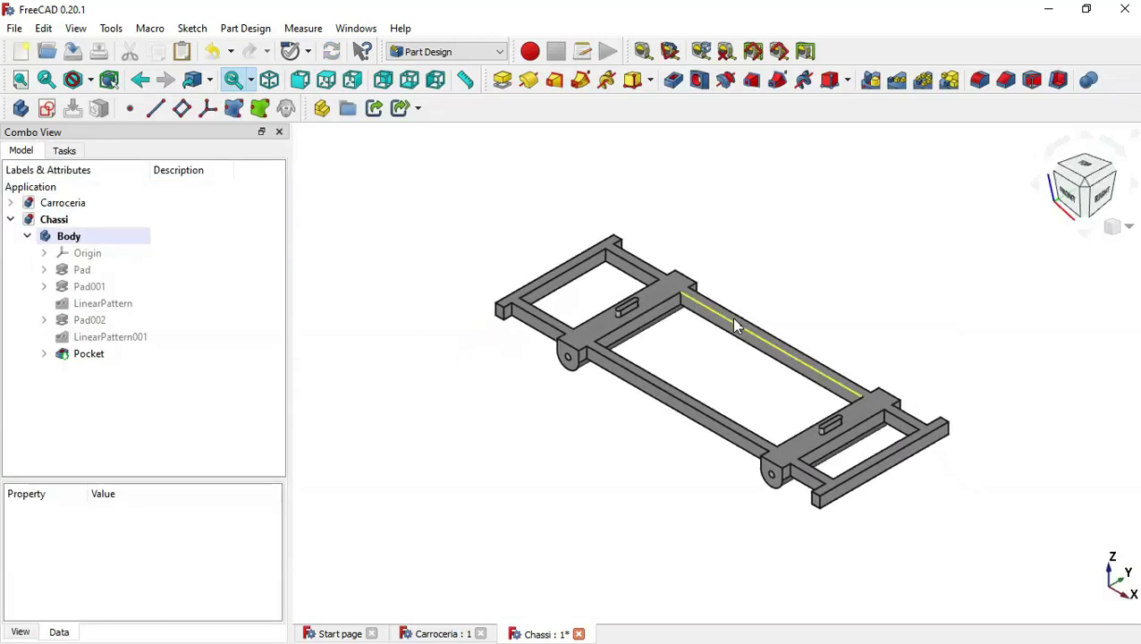
Step: Select four rail-end edges of the chassis frame for a fillet
scroll(731, 316, up, 2)
scroll(730, 317, up, 1)
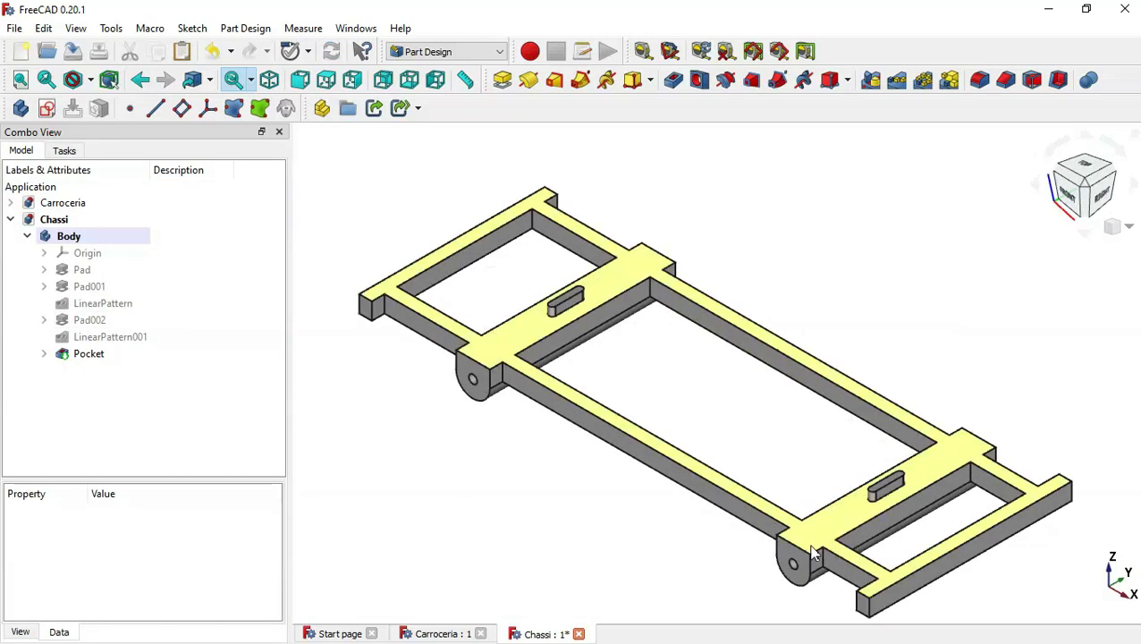
click(870, 609)
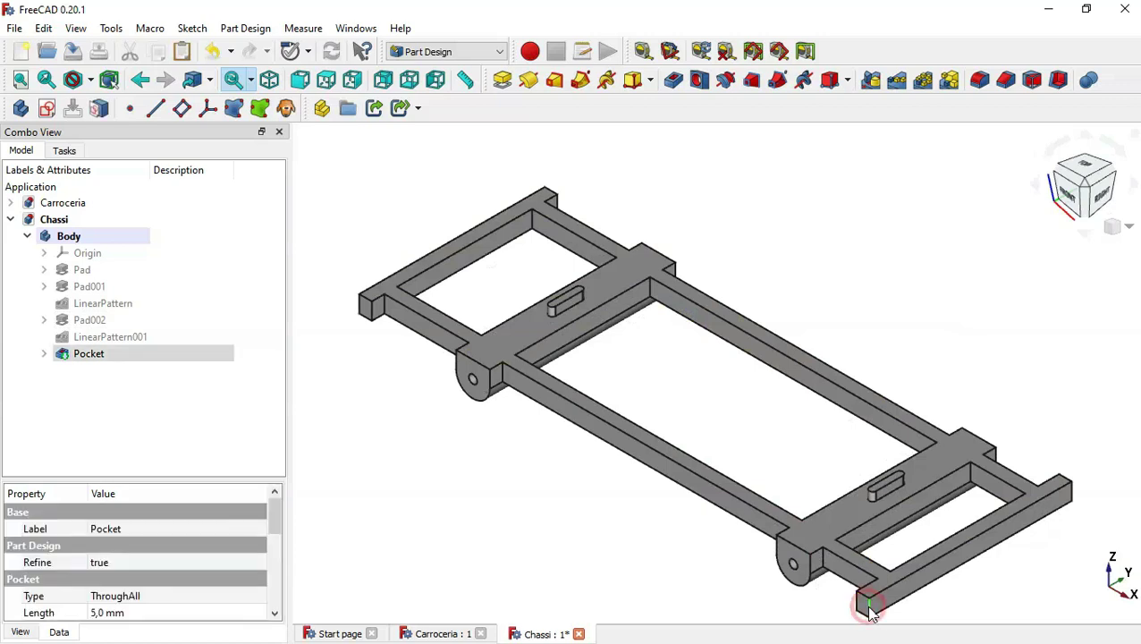
click(983, 82)
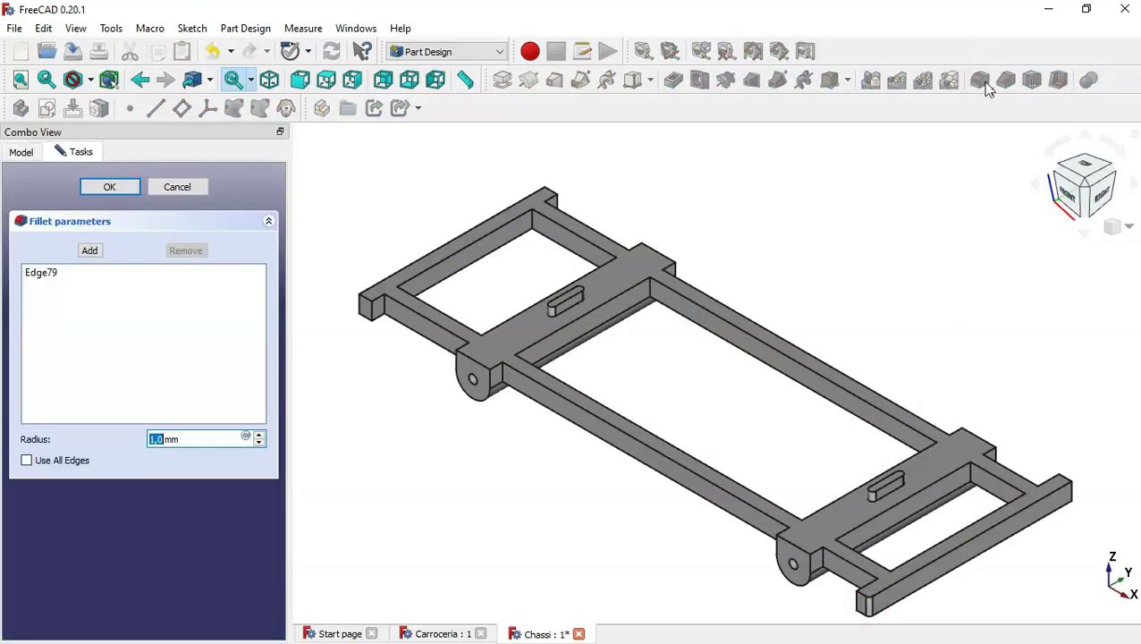
click(91, 250)
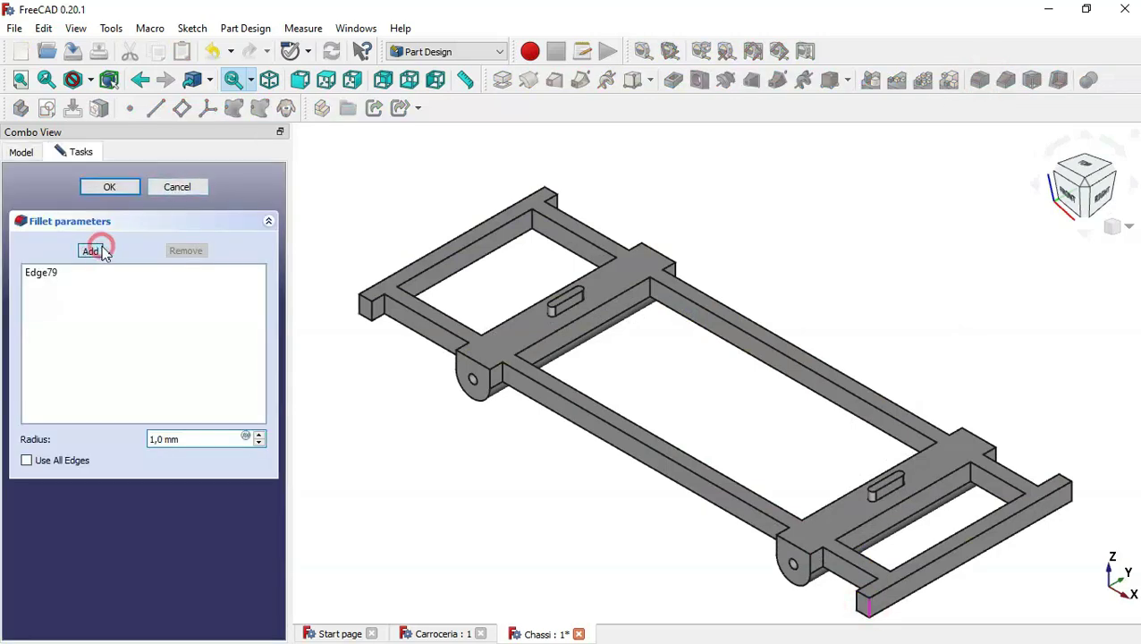
click(359, 303)
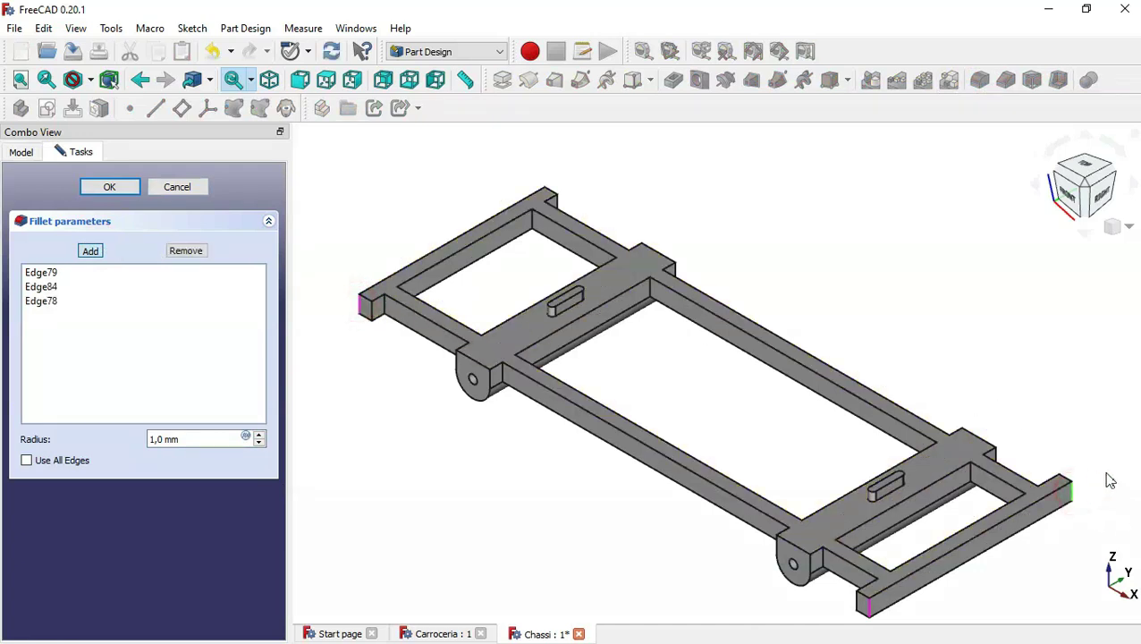
mouse_move(1108, 480)
middle_down()
mouse_move(751, 499)
mouse_move(874, 479)
middle_up()
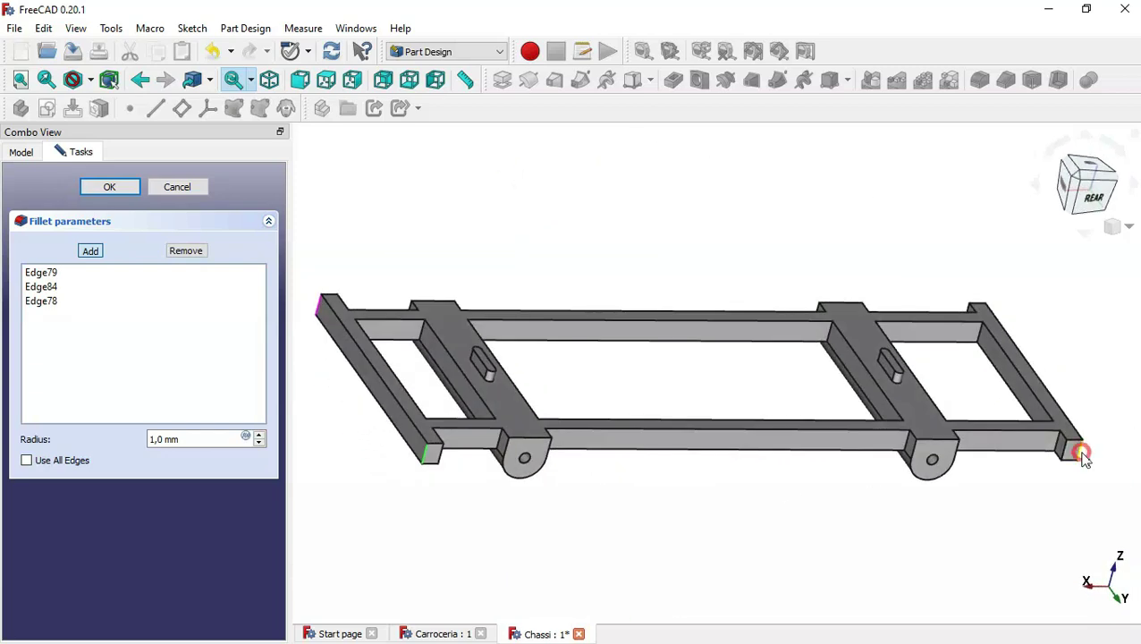
click(1081, 453)
key(6)
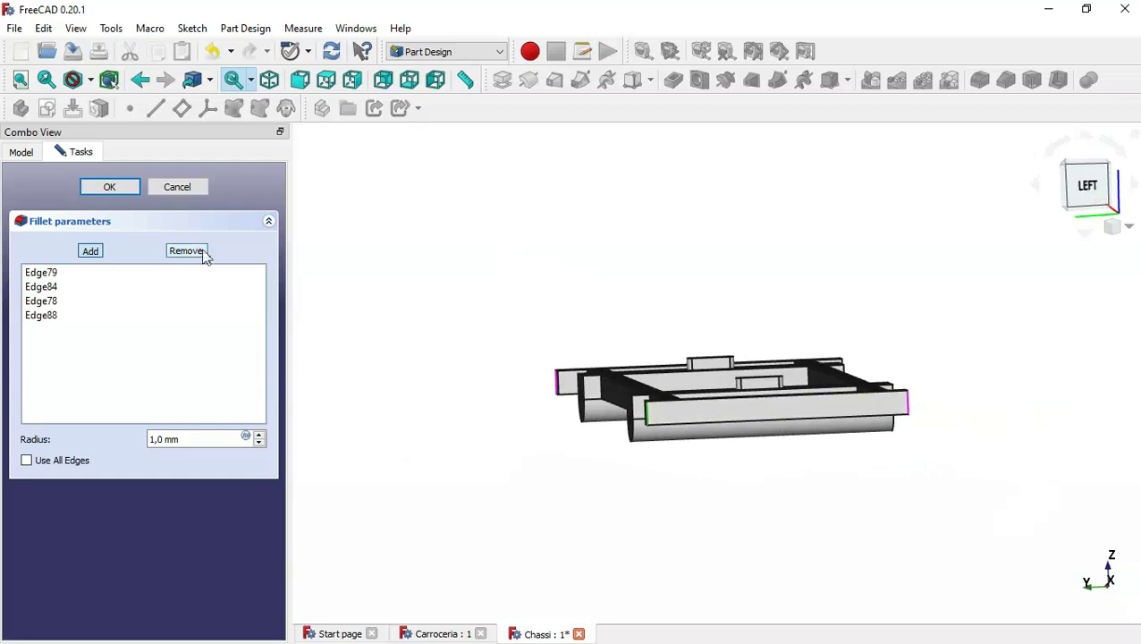
click(89, 251)
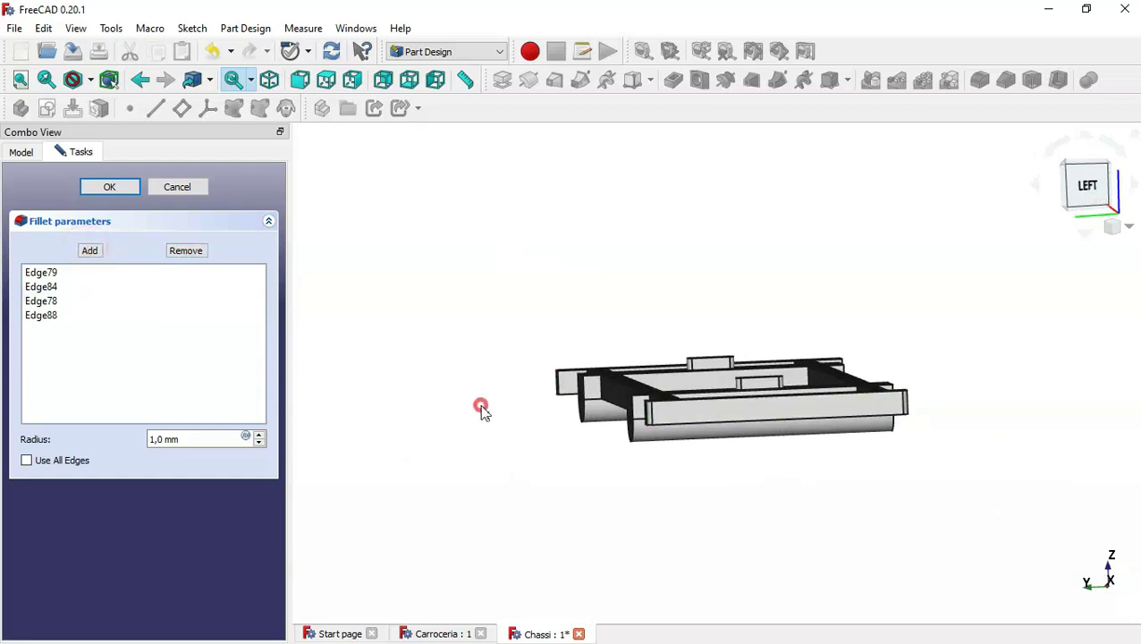
key(0)
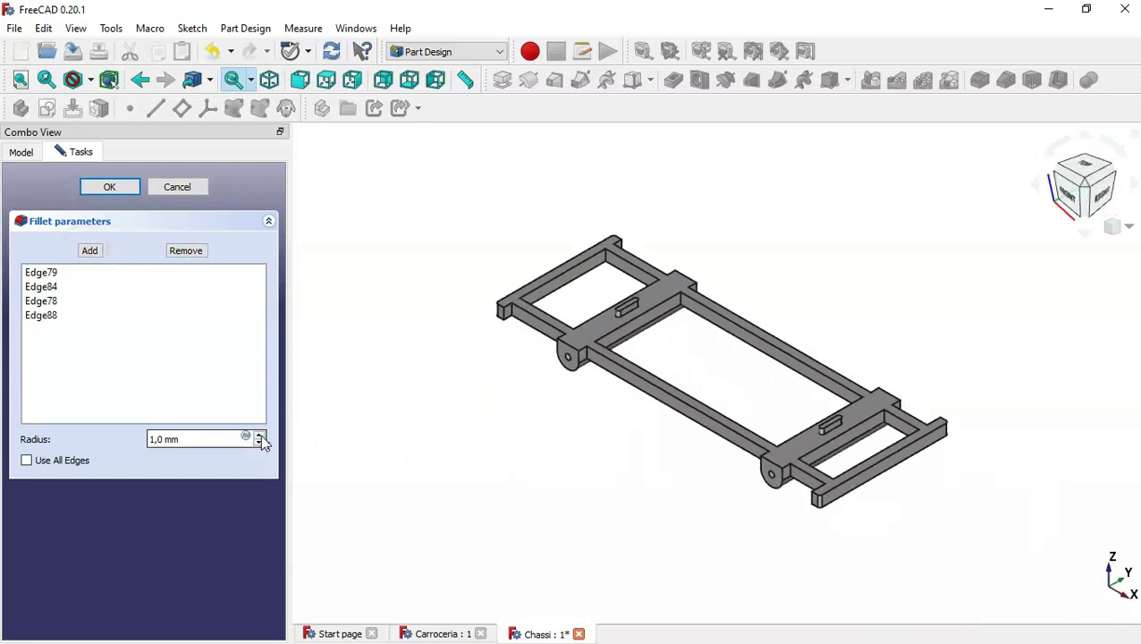
Step: Raise the fillet radius to 3,0 mm and apply it
click(259, 435)
click(260, 435)
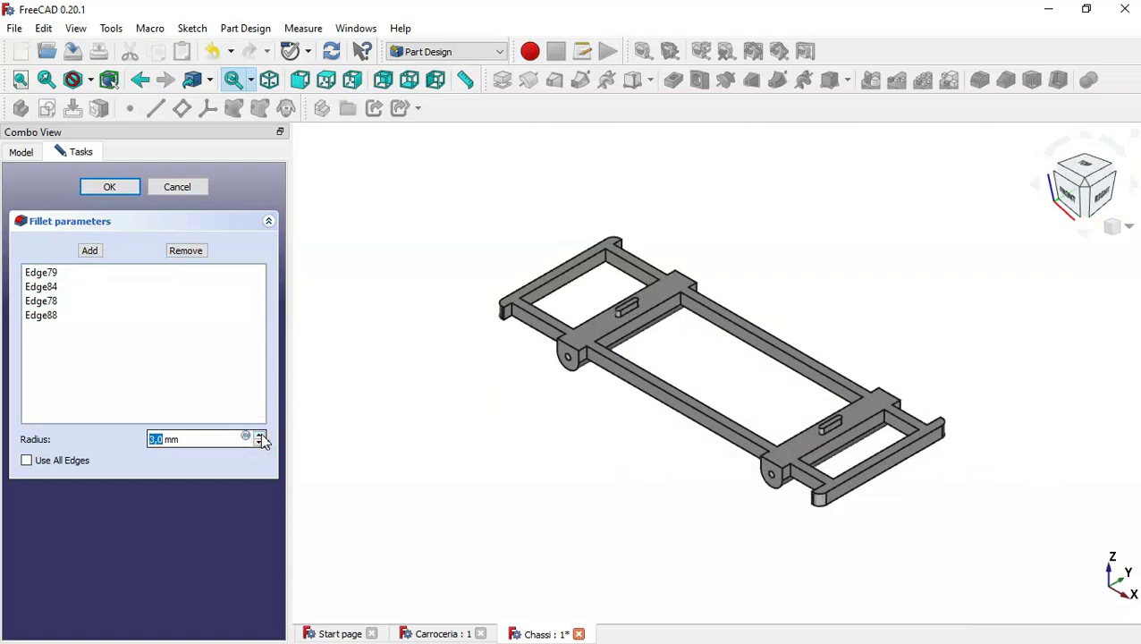
click(123, 193)
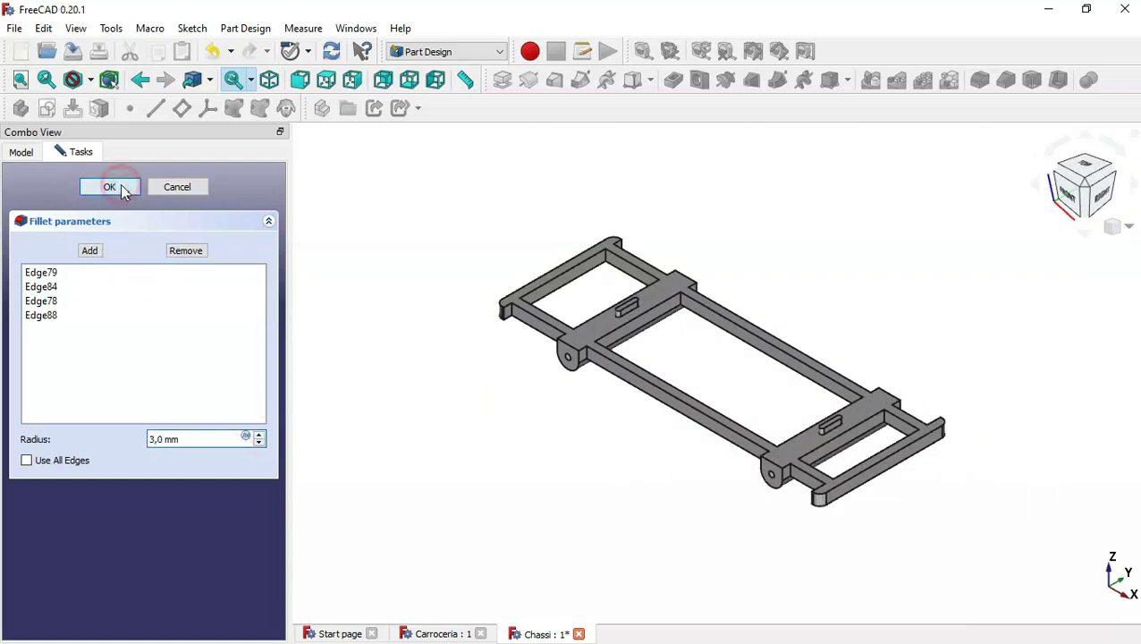
click(390, 389)
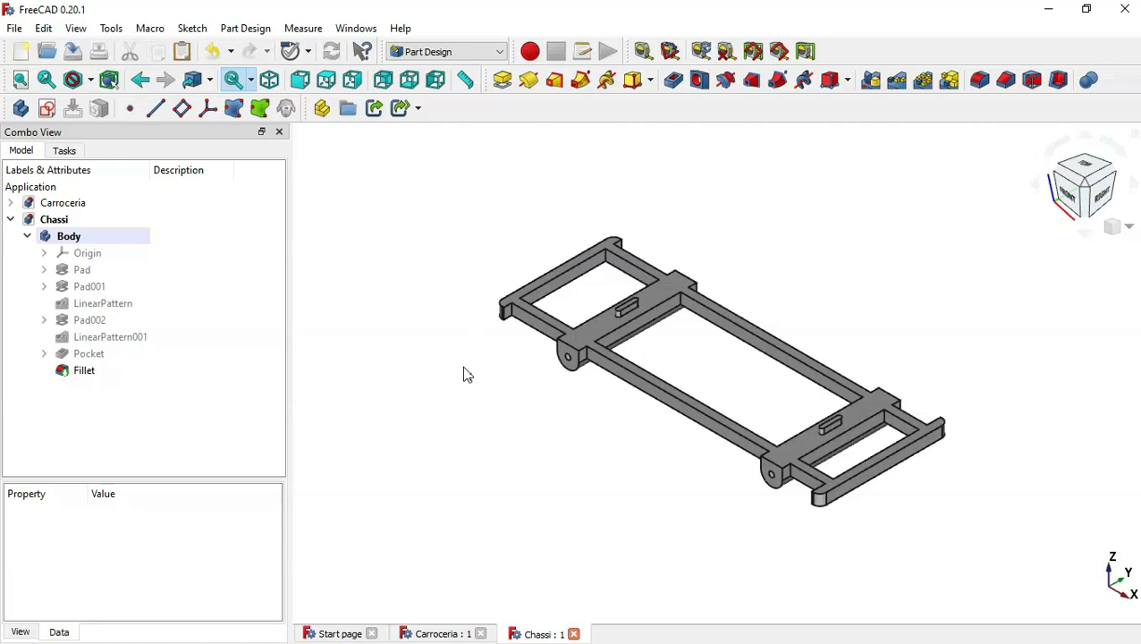
Step: Create a new document saved as 'Banco' with a body and a sketch on XZ_Plane
click(20, 51)
click(71, 53)
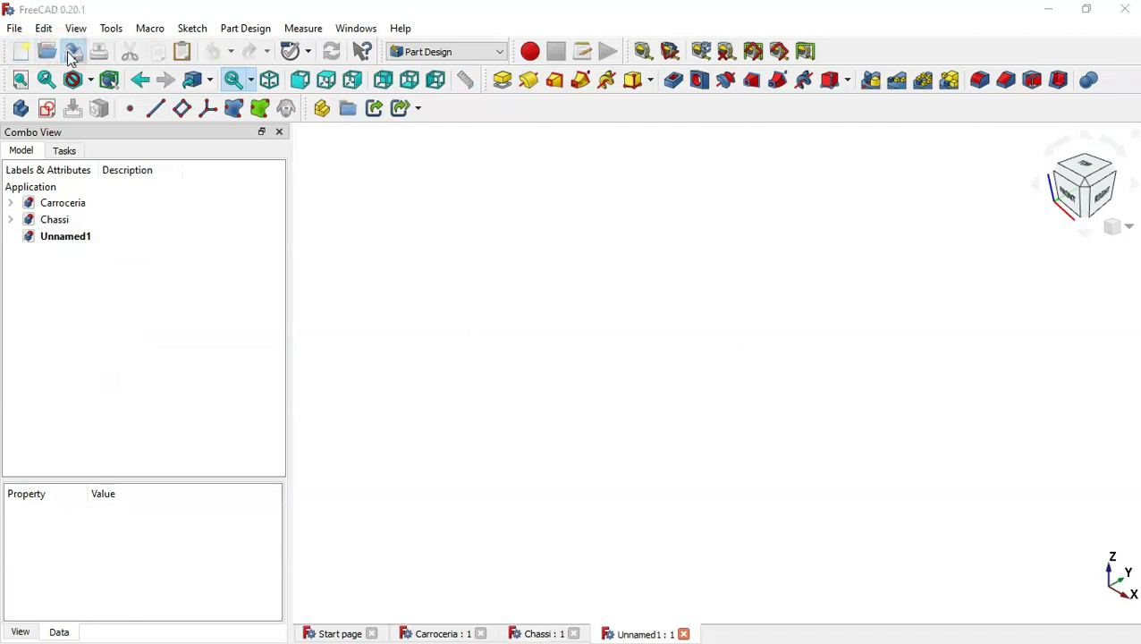
text(Banco)
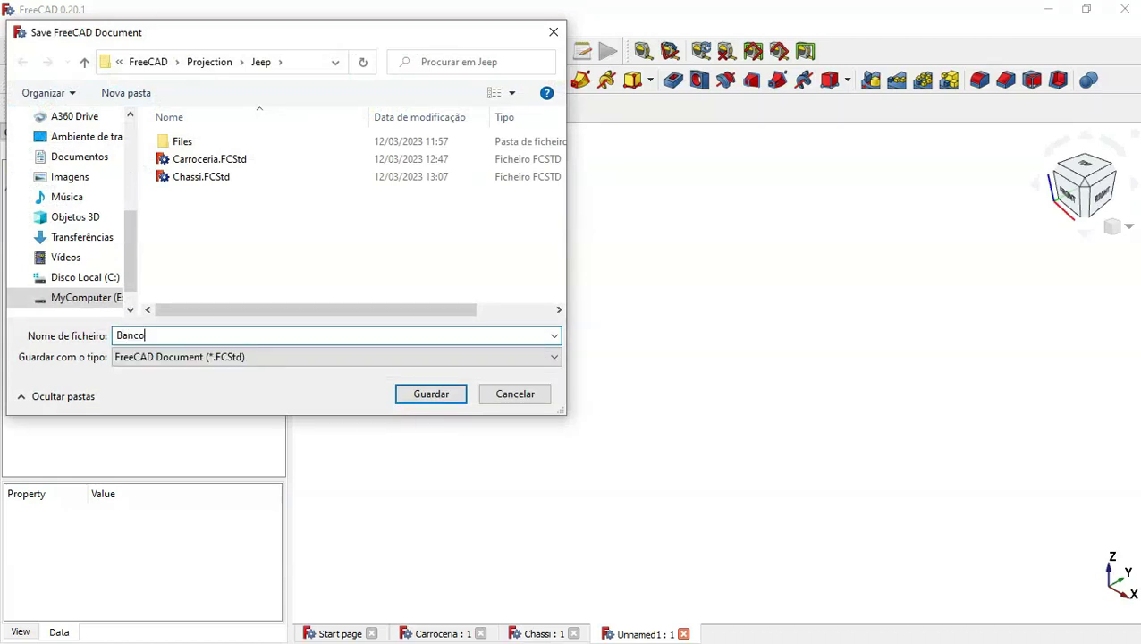
key(Return)
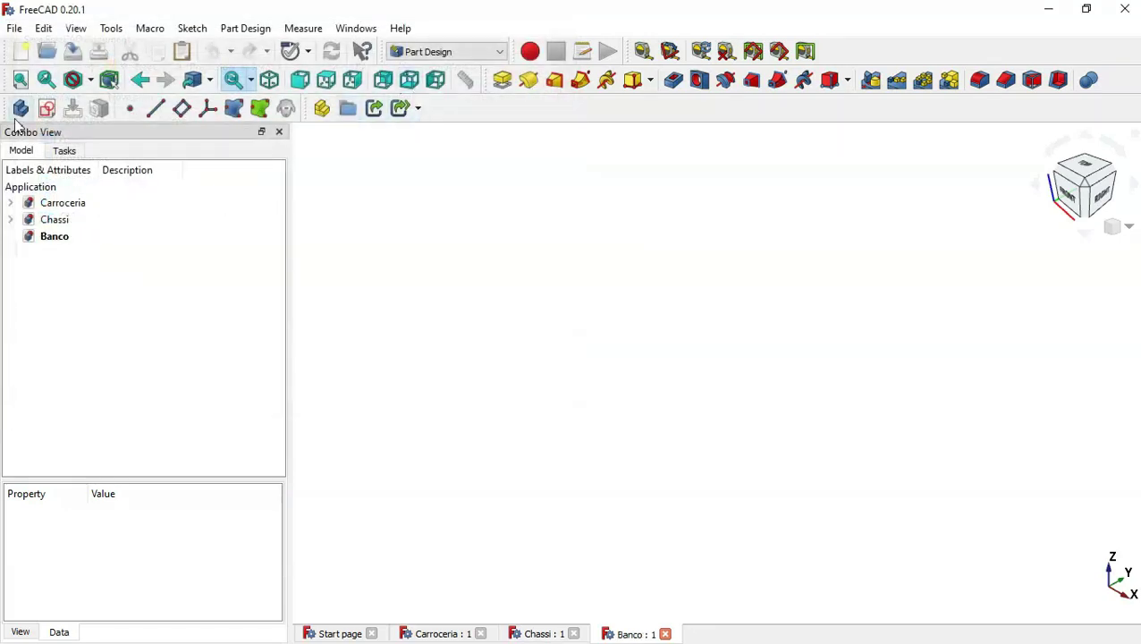
click(21, 109)
click(44, 109)
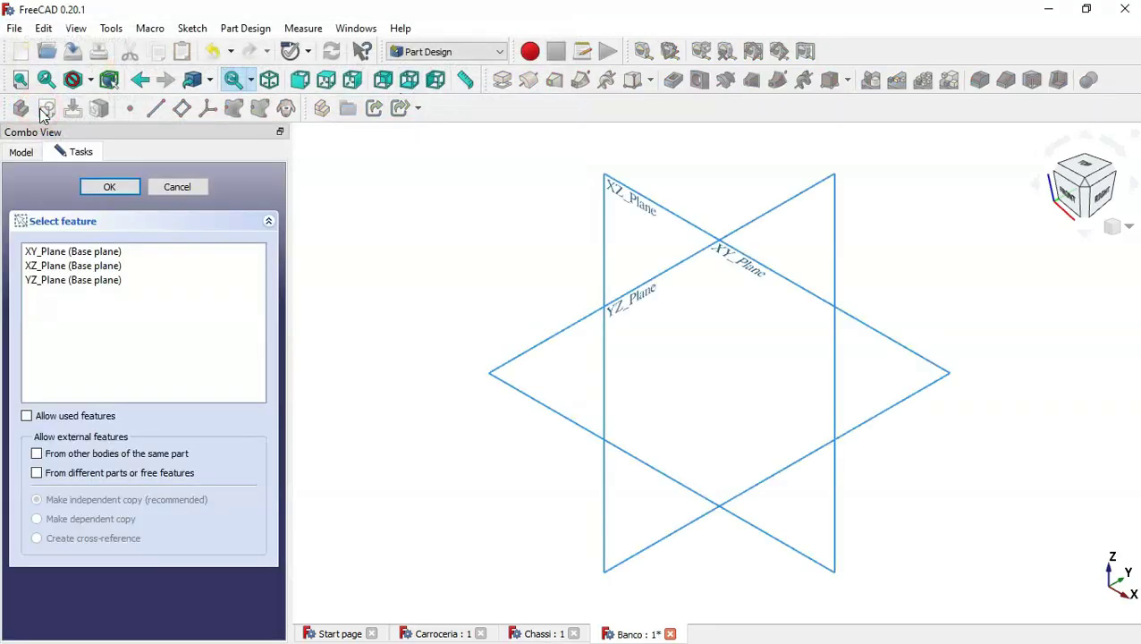
click(631, 204)
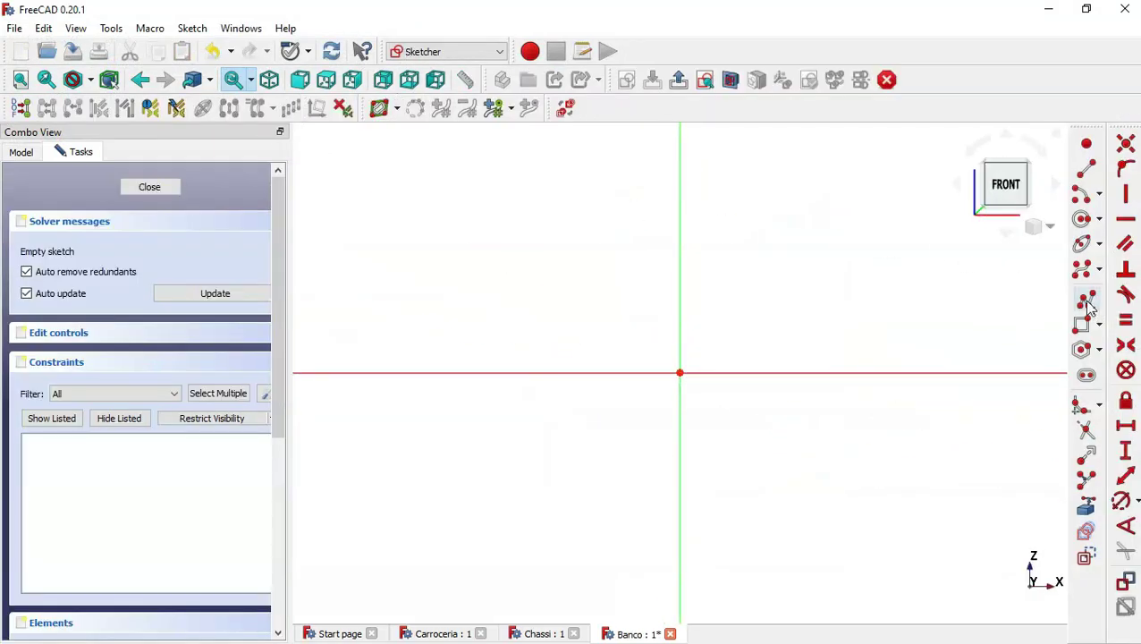
Step: Draw the closed seat-and-backrest polyline profile with a rounded front arc
click(1088, 303)
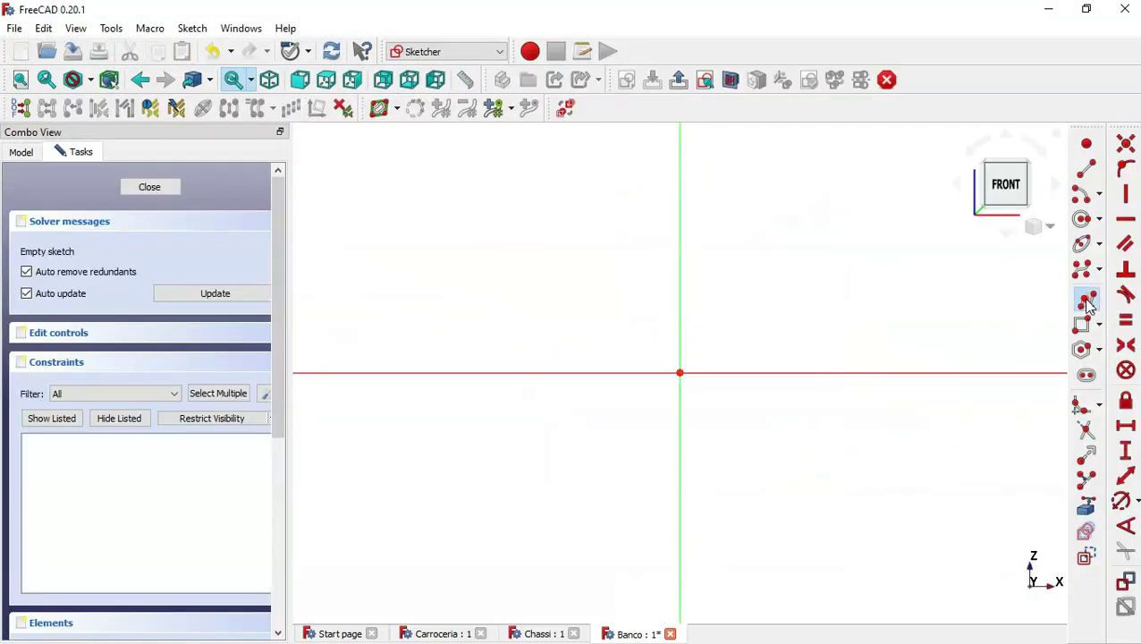
click(792, 334)
click(533, 332)
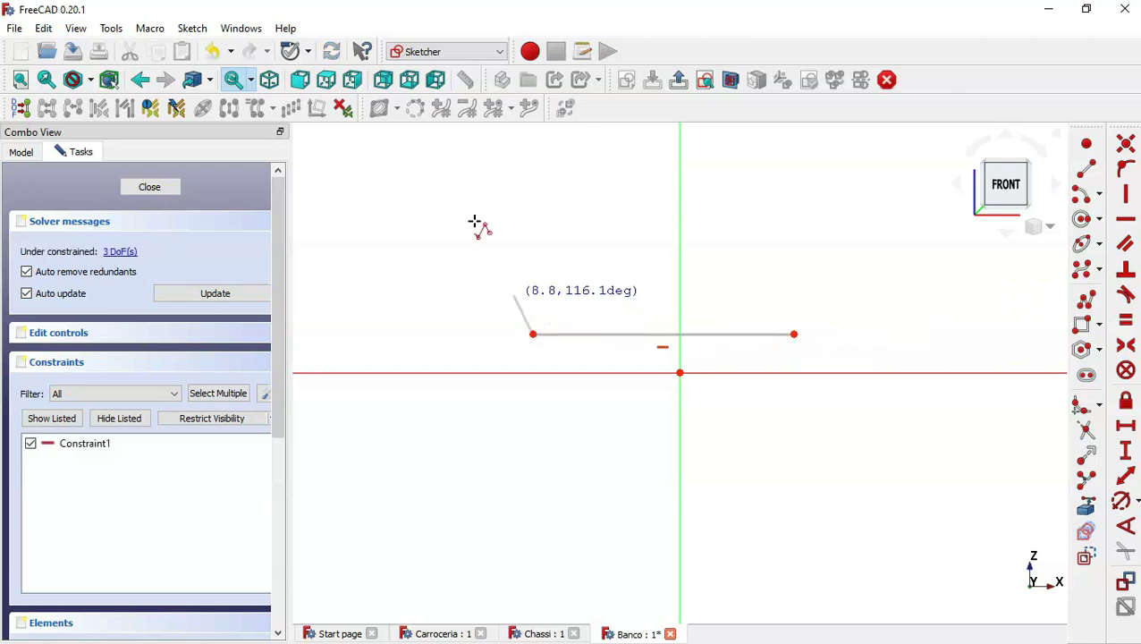
click(434, 150)
click(475, 136)
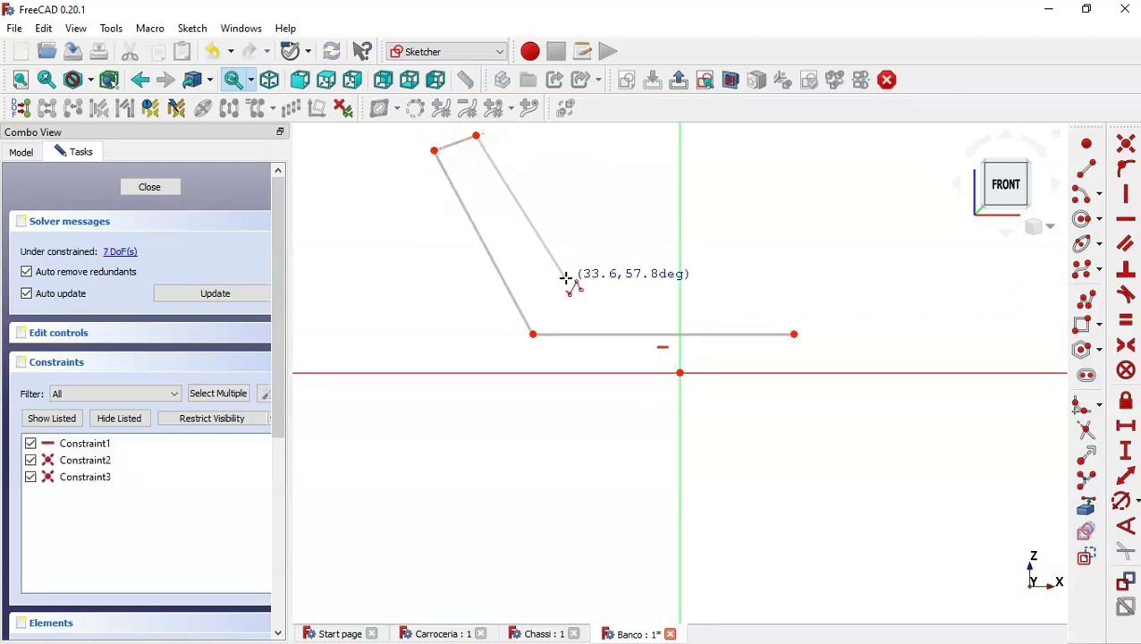
click(565, 278)
click(711, 226)
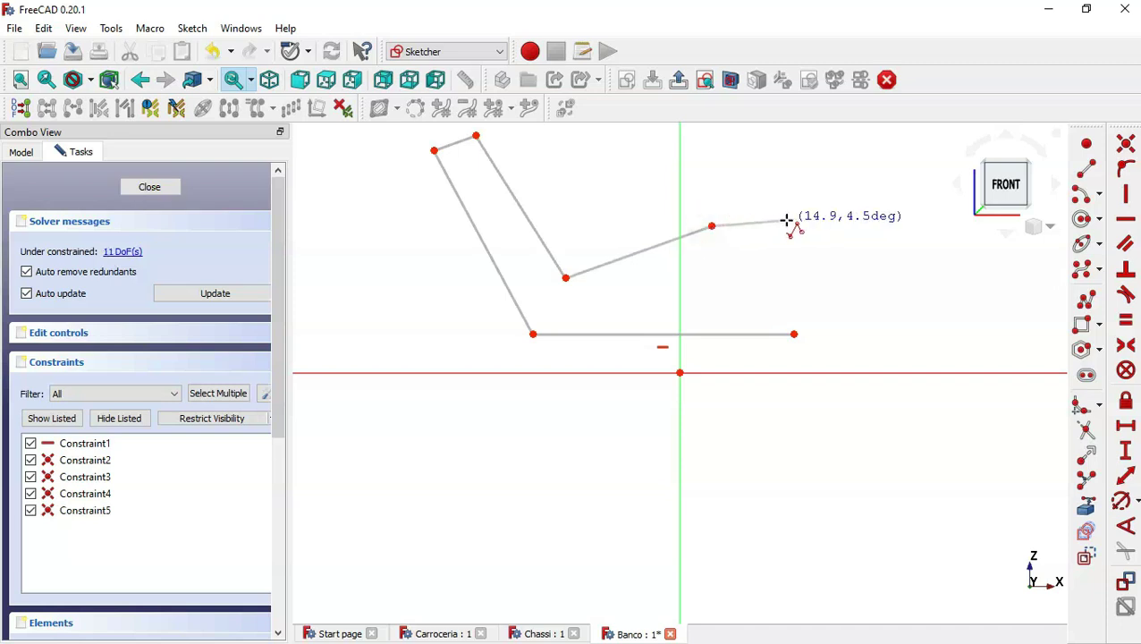
key(m)
click(771, 259)
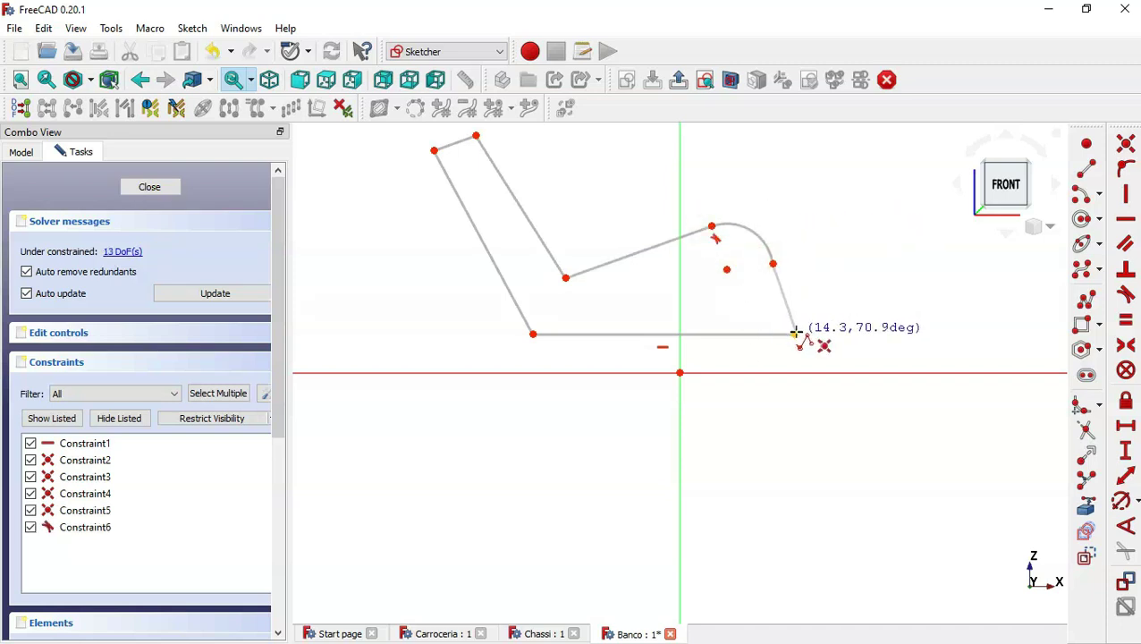
click(795, 333)
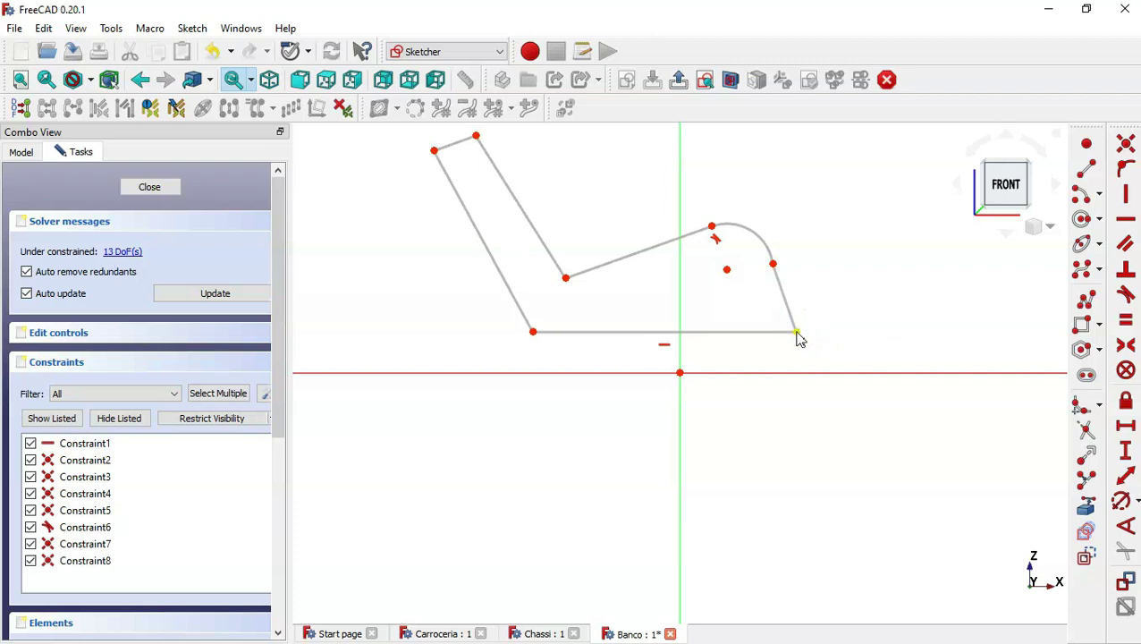
Step: Make the front line vertical and the front arc tangent to it
click(1129, 193)
click(785, 296)
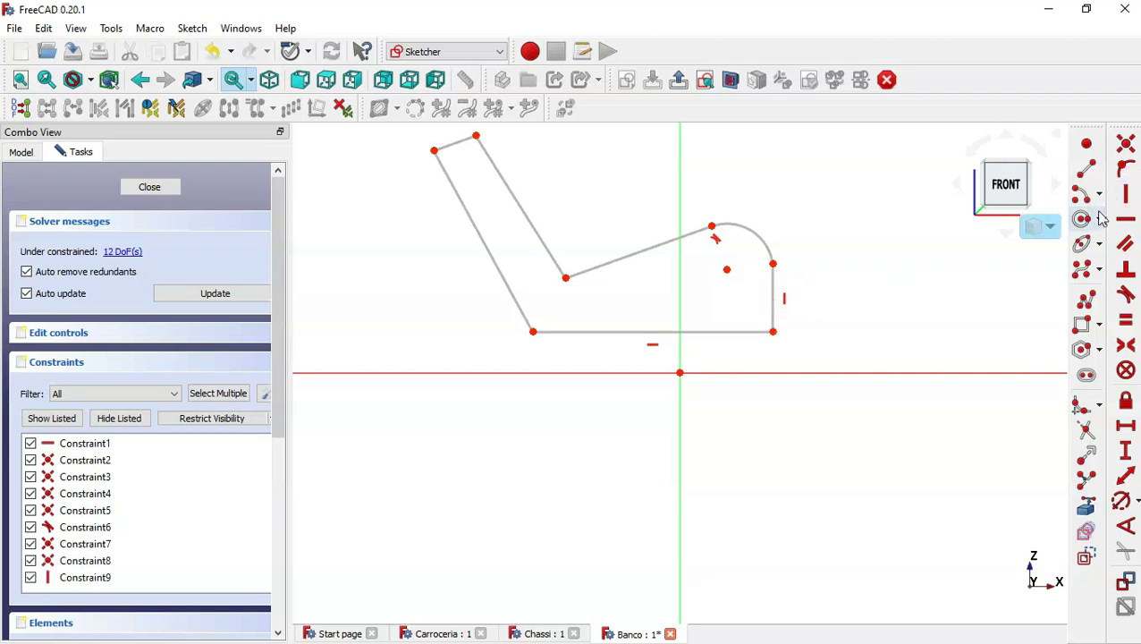
click(1127, 292)
click(771, 248)
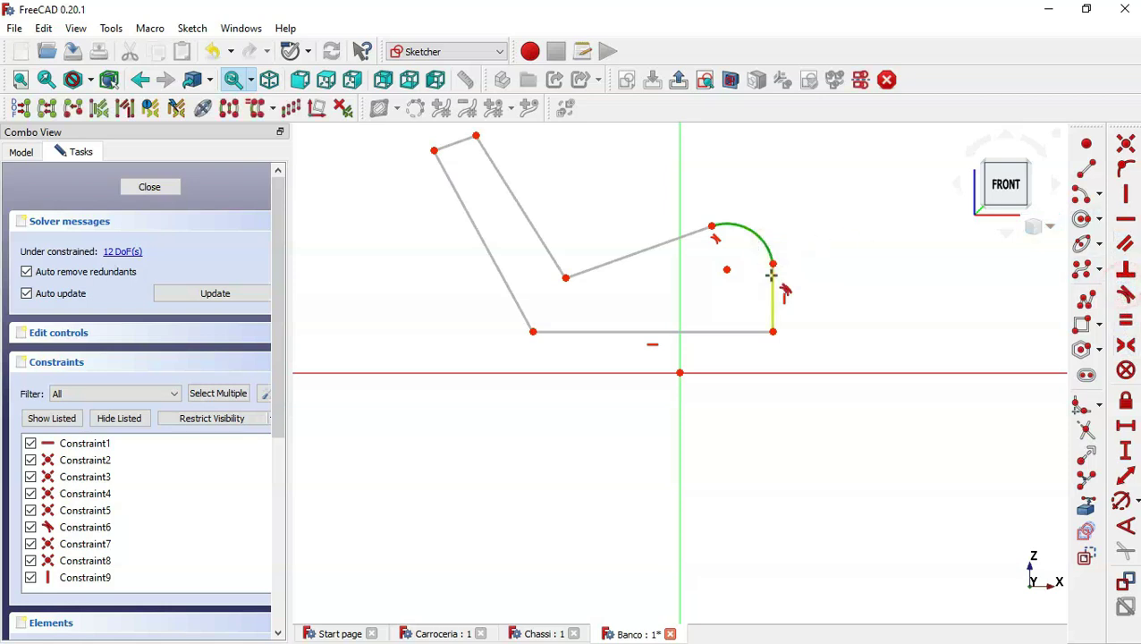
click(774, 273)
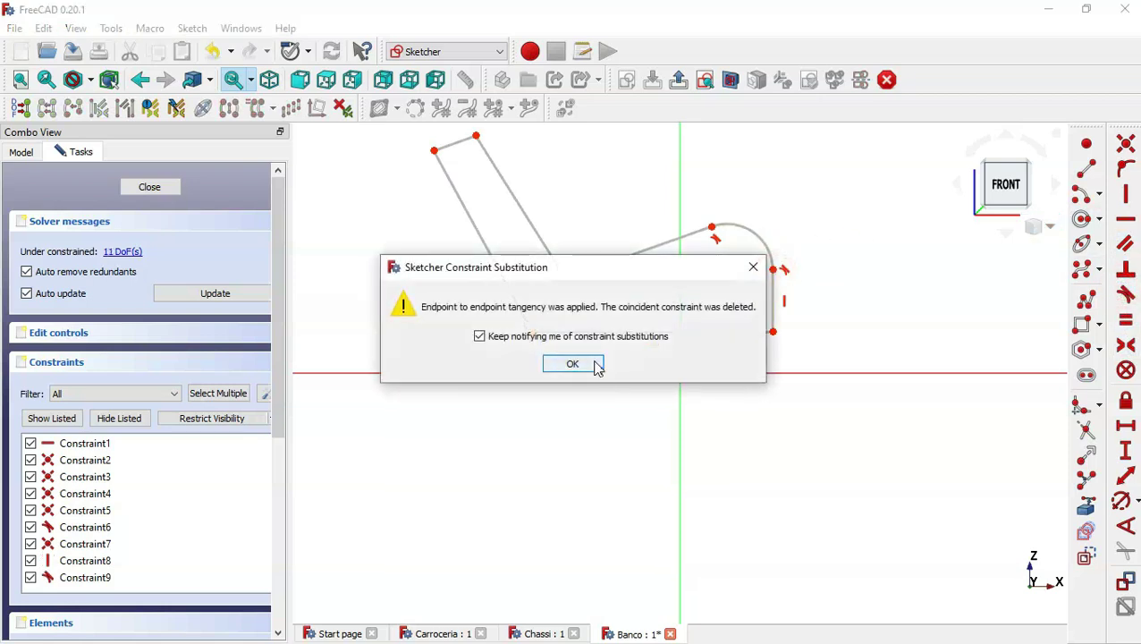
click(596, 364)
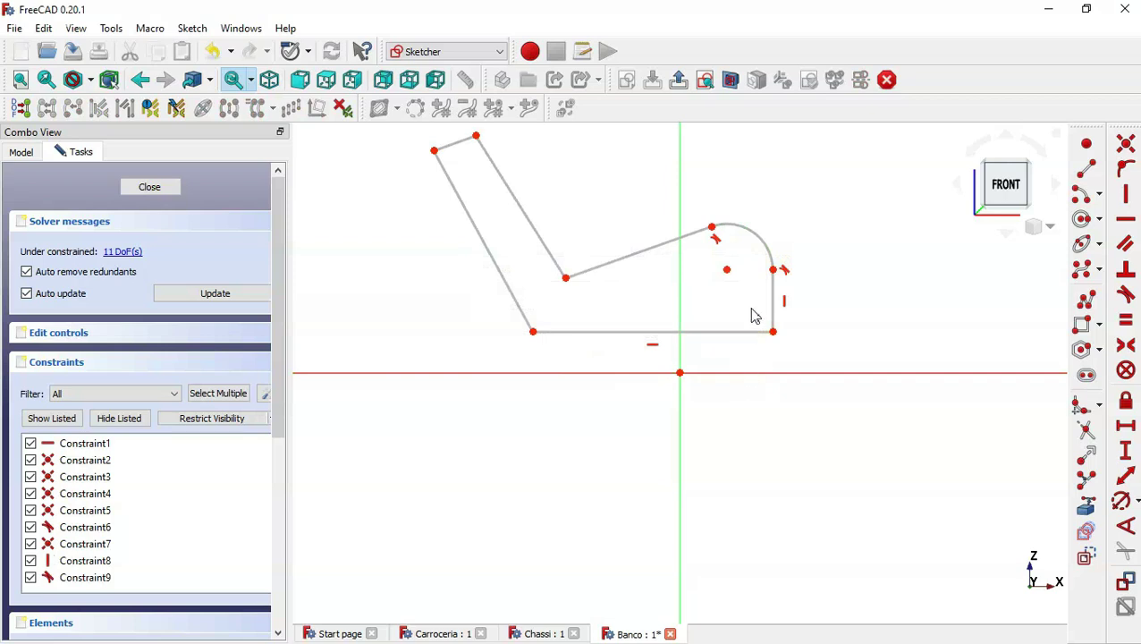
click(772, 331)
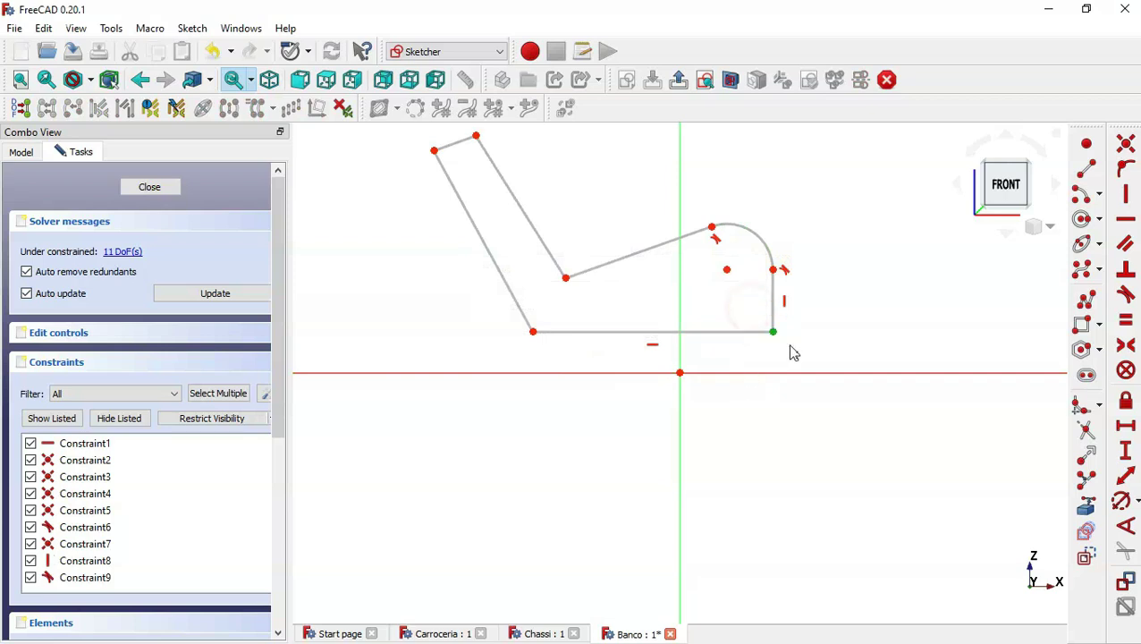
Step: Align the bottom-right corner point horizontally with the sketch origin
click(680, 374)
click(769, 445)
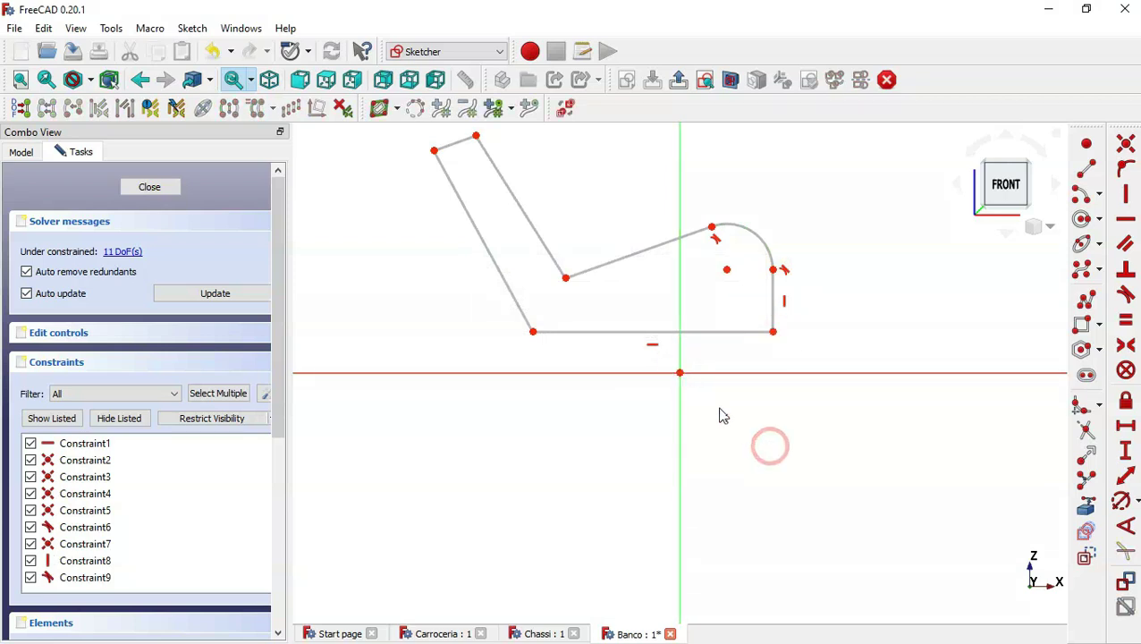
click(680, 374)
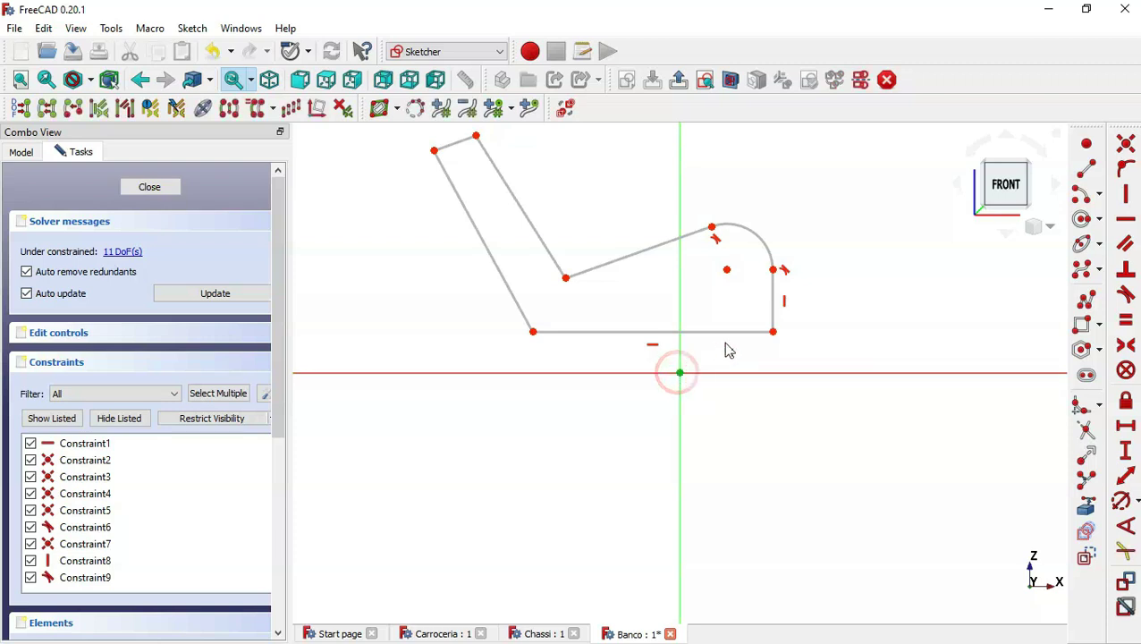
click(772, 332)
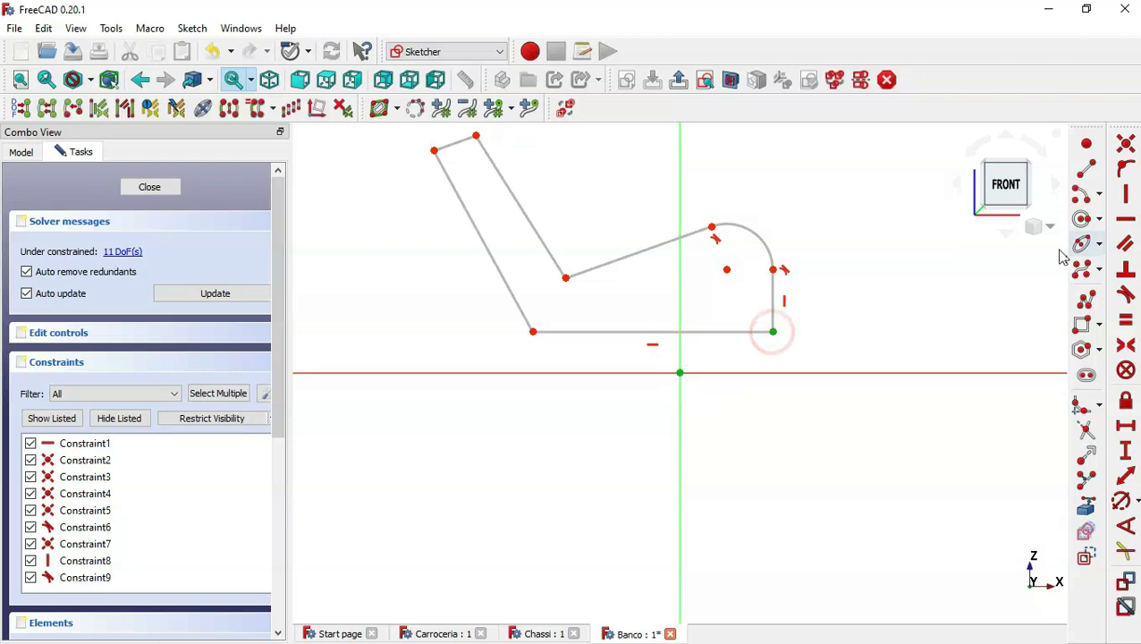
click(1124, 220)
Step: Set a 110° angle between the slanted backrest line and the bottom line
scroll(724, 449, down, 1)
scroll(724, 449, down, 1)
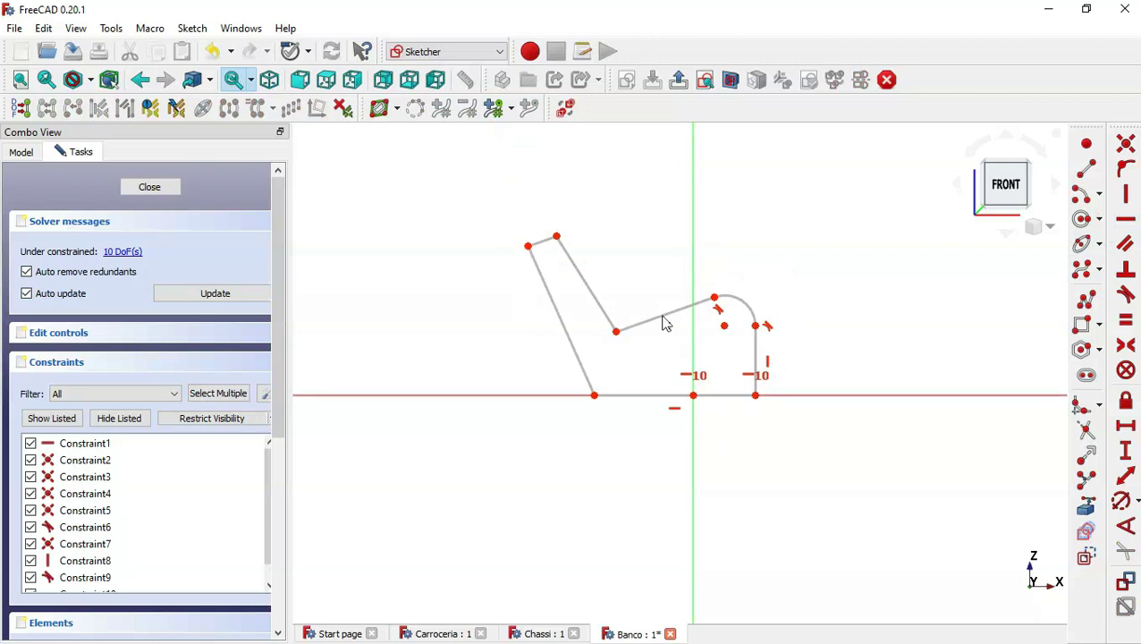
scroll(664, 295, up, 1)
scroll(663, 295, up, 1)
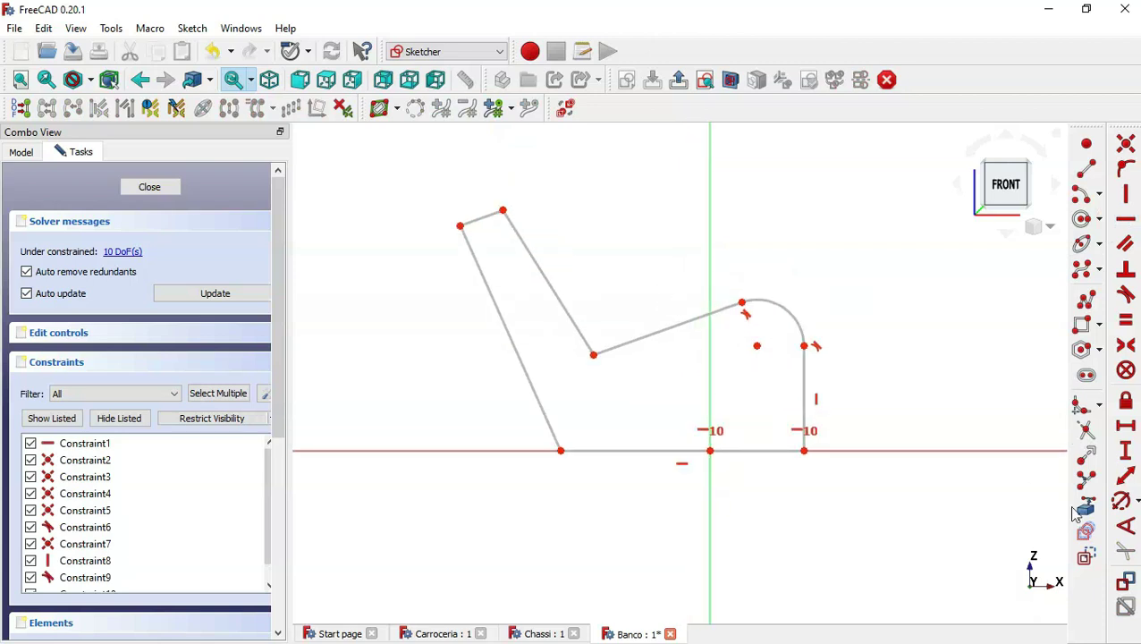
click(1125, 526)
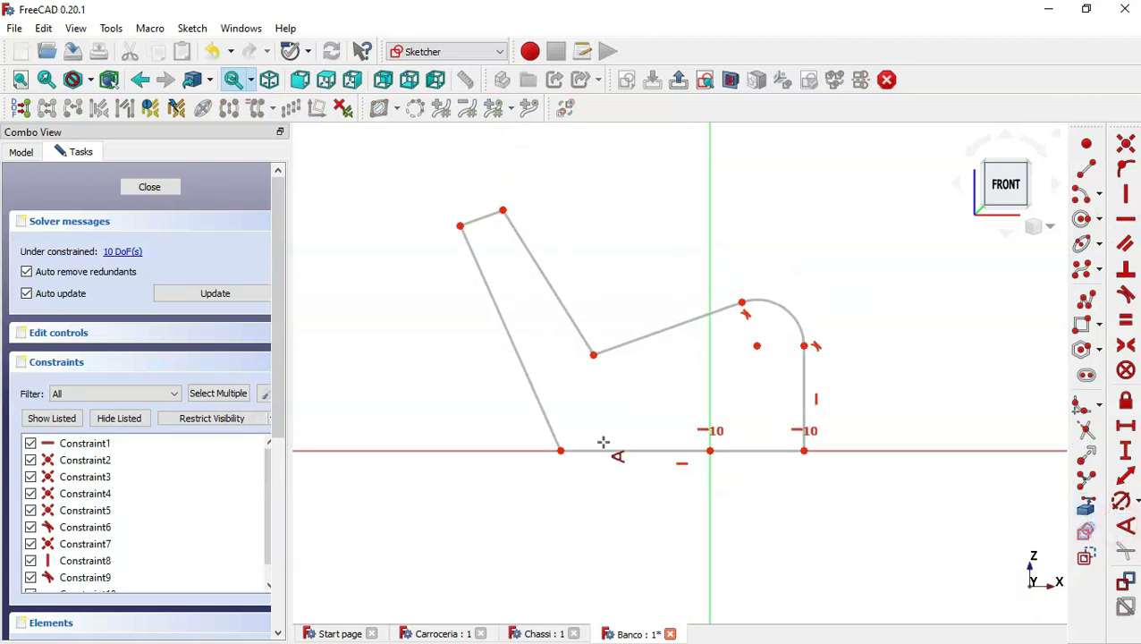
click(546, 424)
click(610, 450)
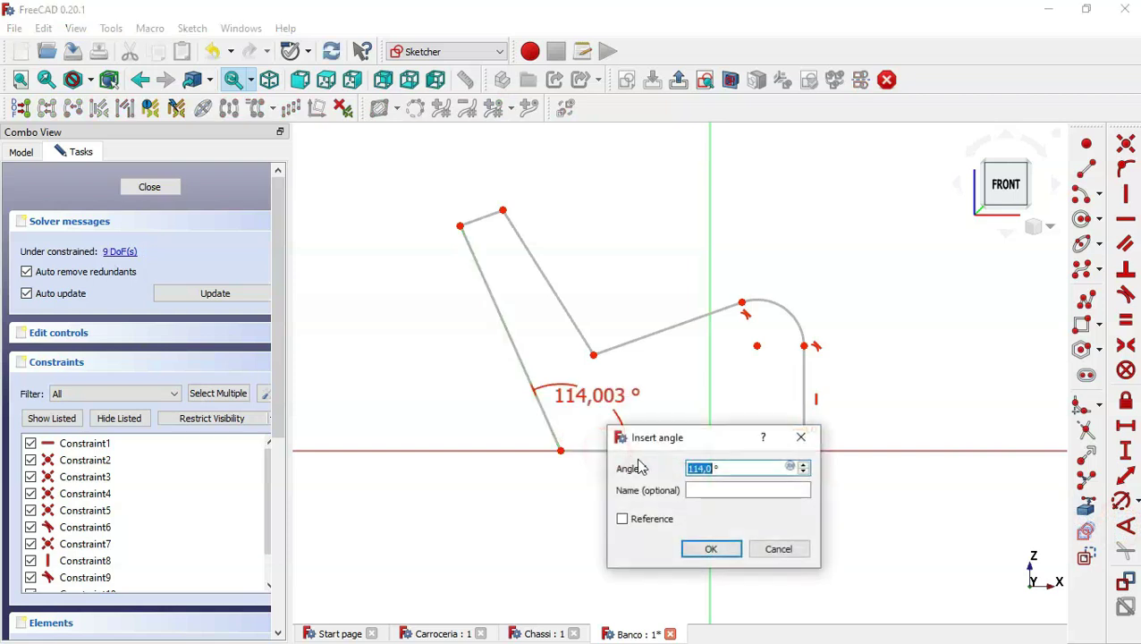
text(0)
key(Return)
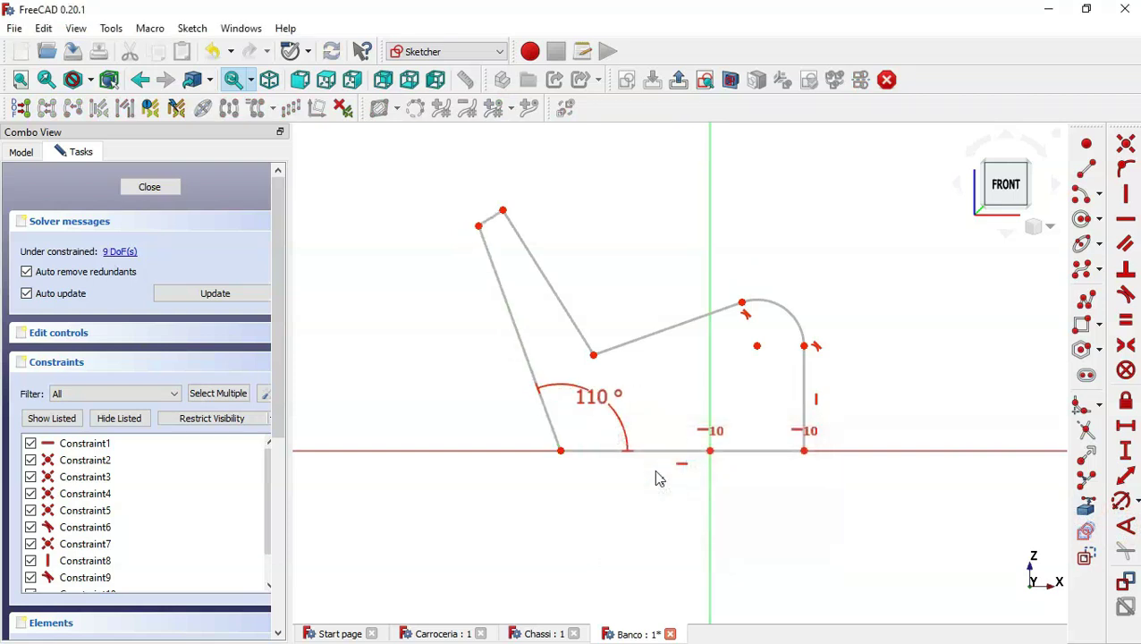
Step: Make the backrest's long edges parallel and its short top edge perpendicular to the left edge
click(1126, 243)
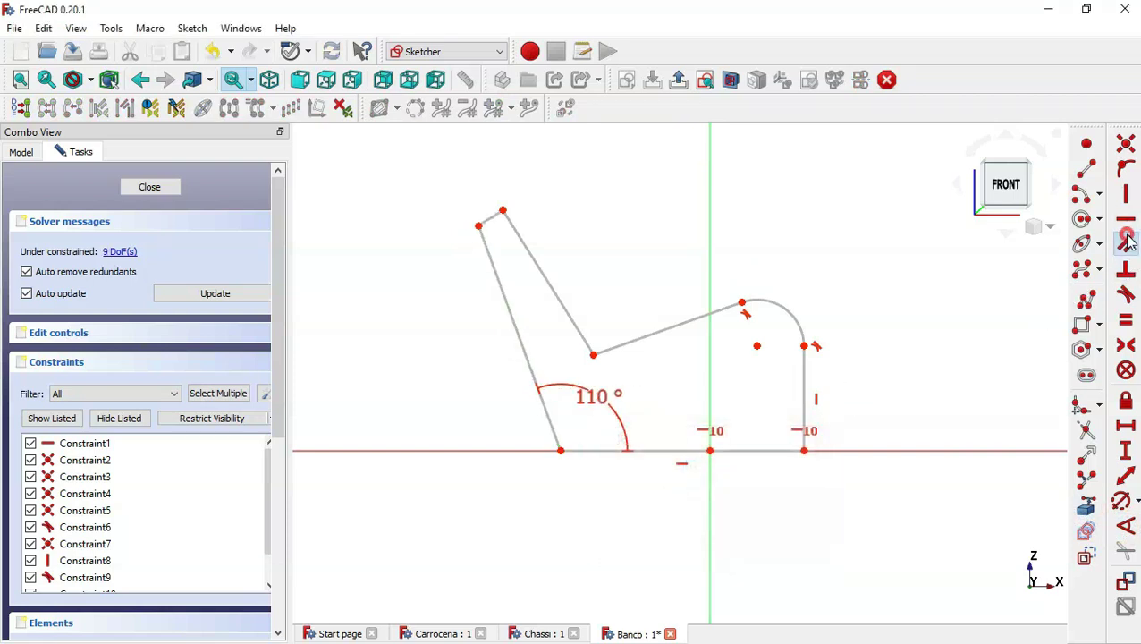
click(570, 319)
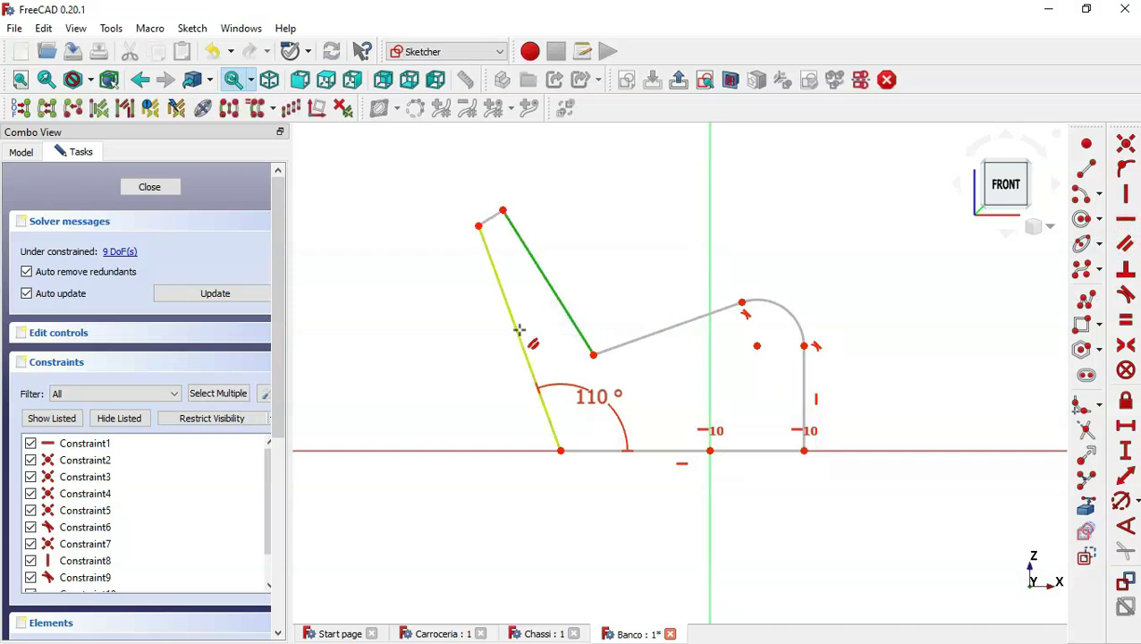
click(519, 330)
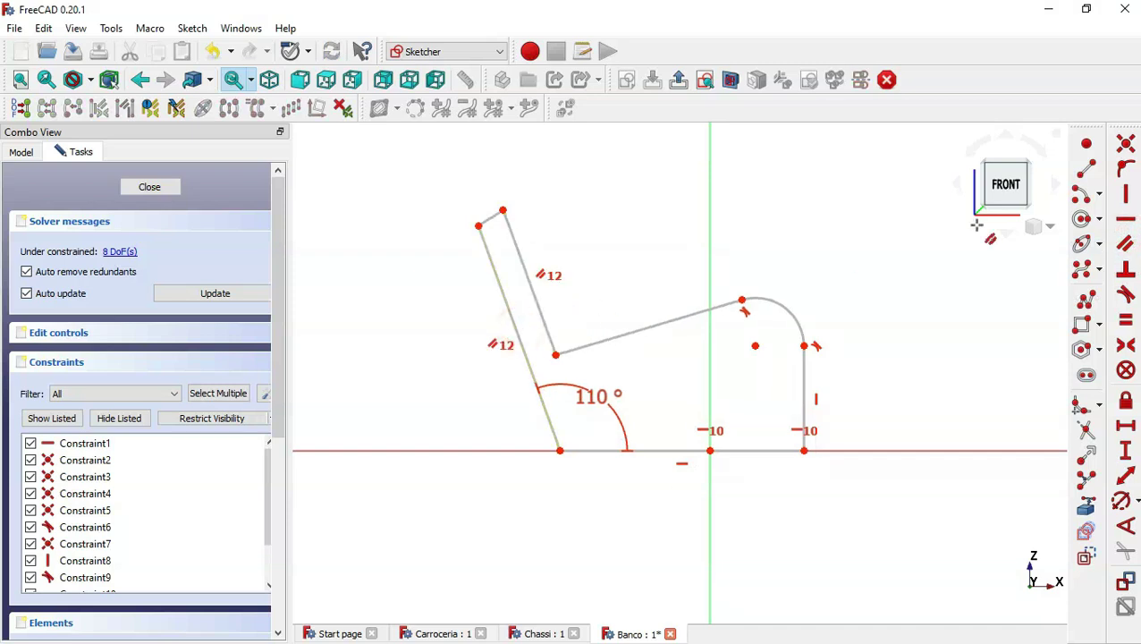
click(1126, 270)
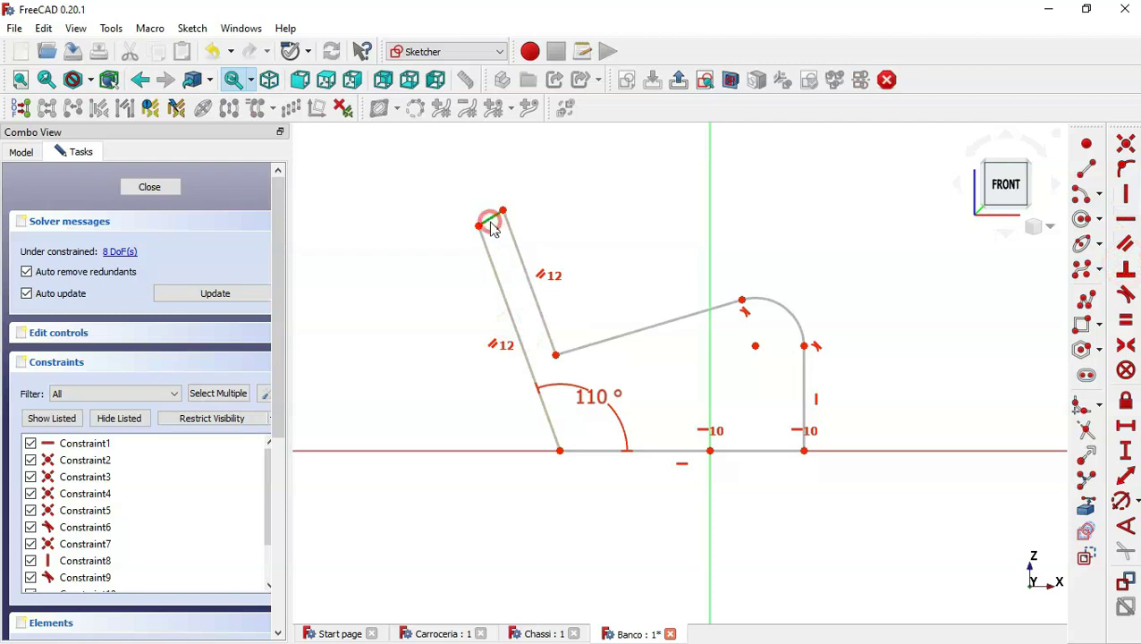
click(487, 220)
click(483, 245)
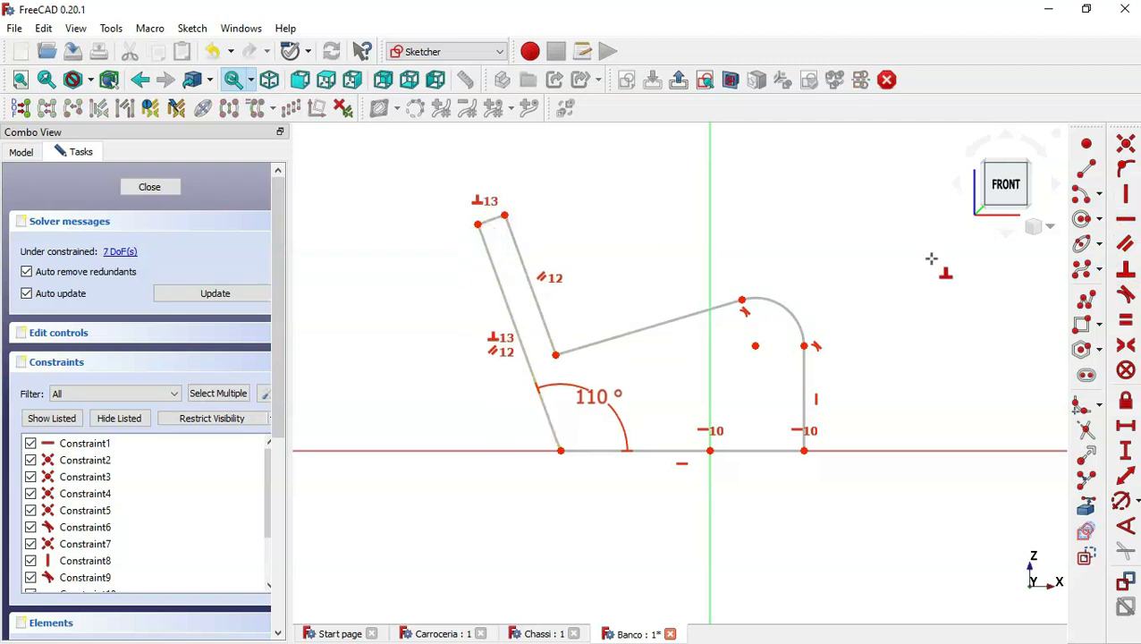
Step: Give the rounded corner arc a 5 mm radius
click(1122, 503)
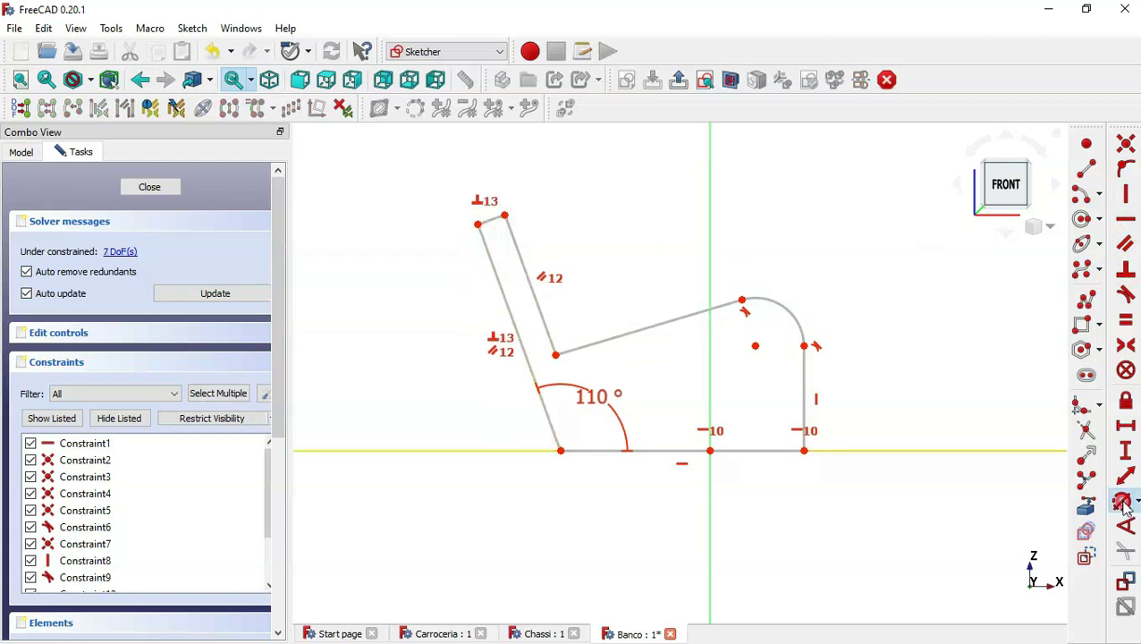
click(798, 327)
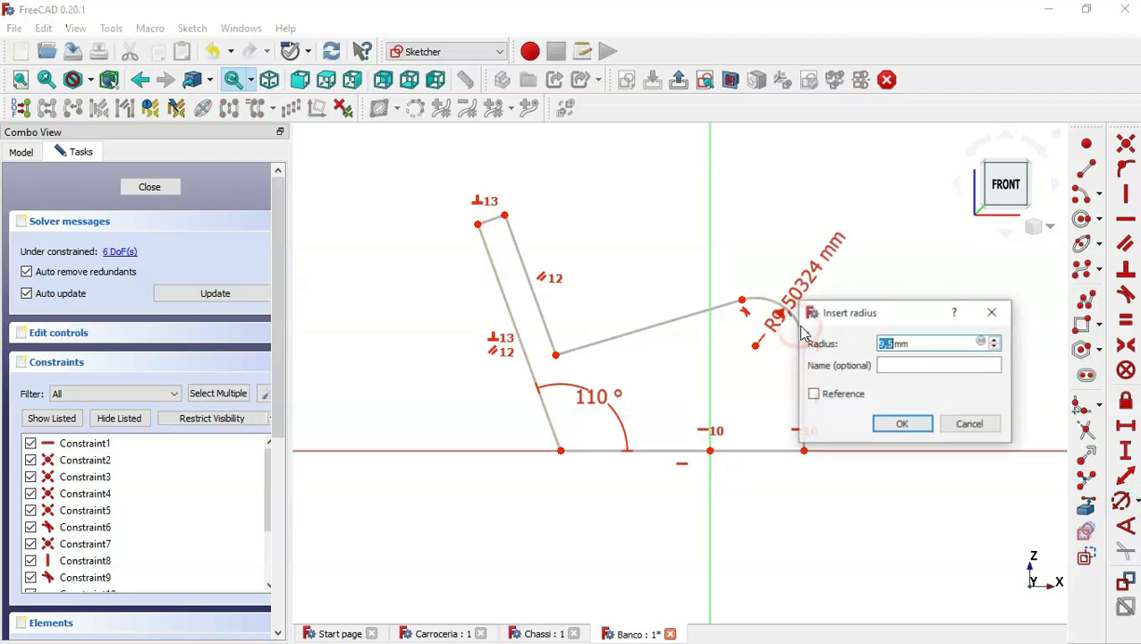
text(5)
key(Return)
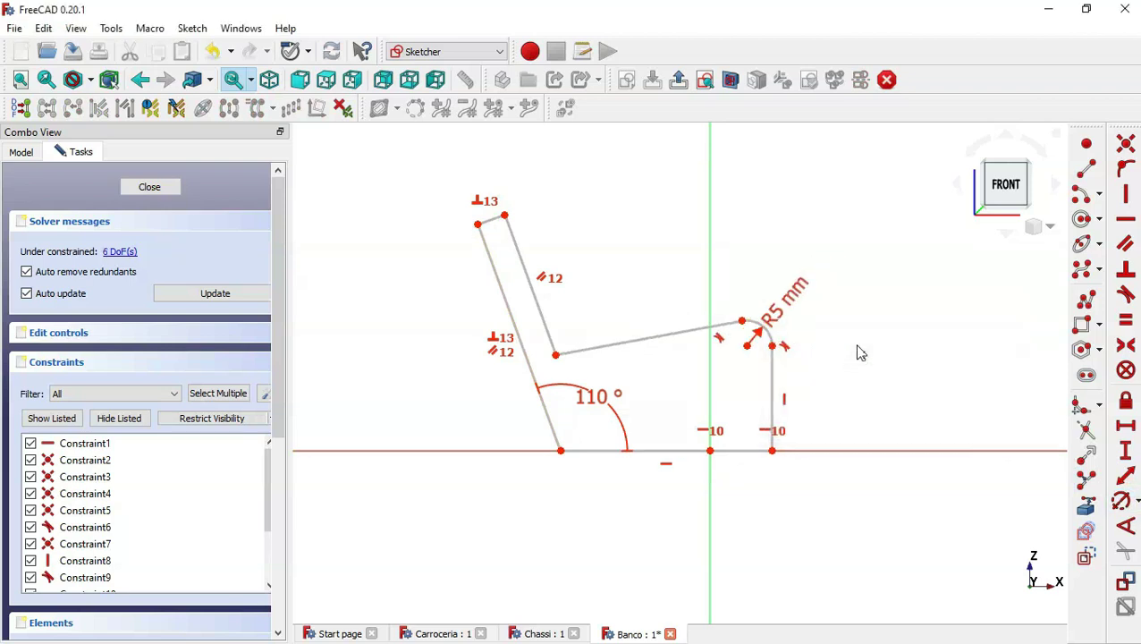
Step: Dimension the backrest top edge to 6.25 mm and the base horizontal span to 20 mm
scroll(656, 369, up, 1)
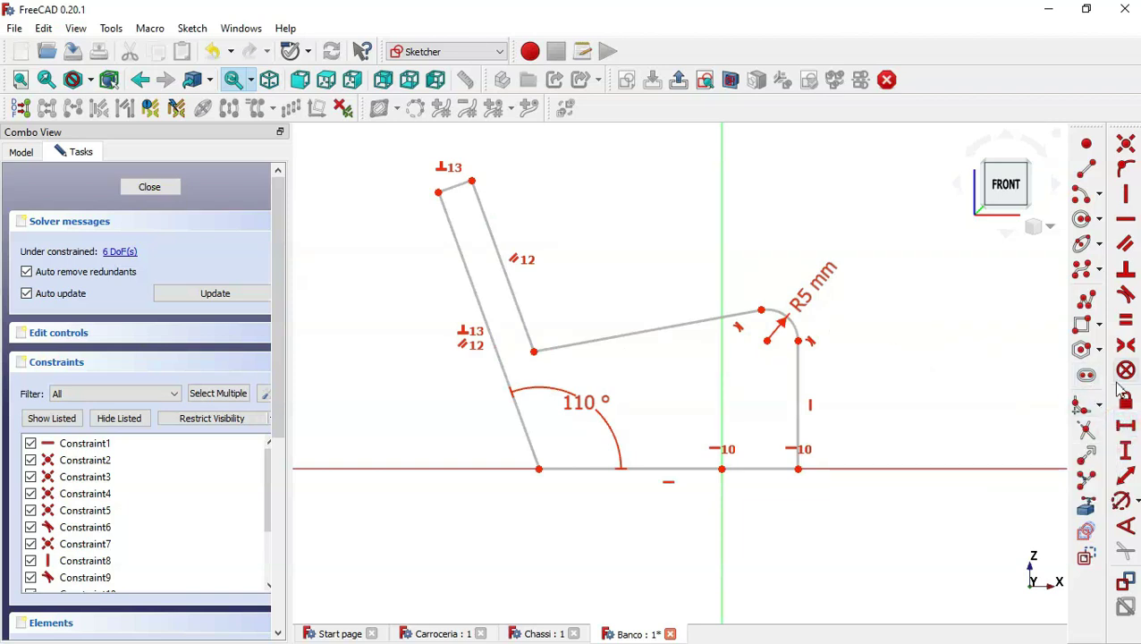
click(1128, 477)
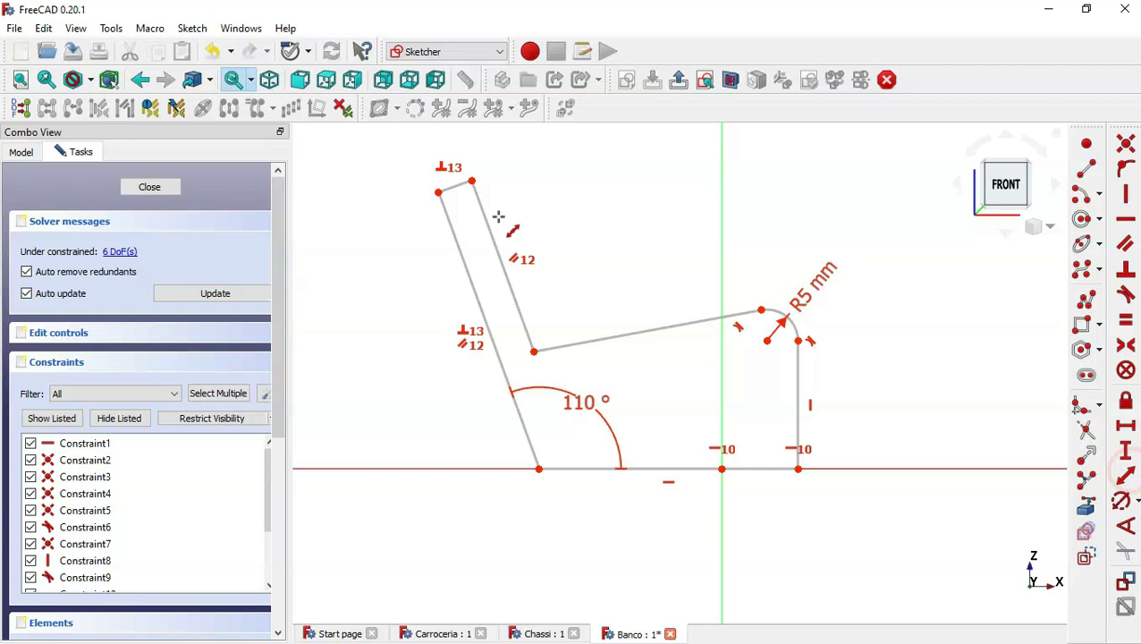
click(455, 185)
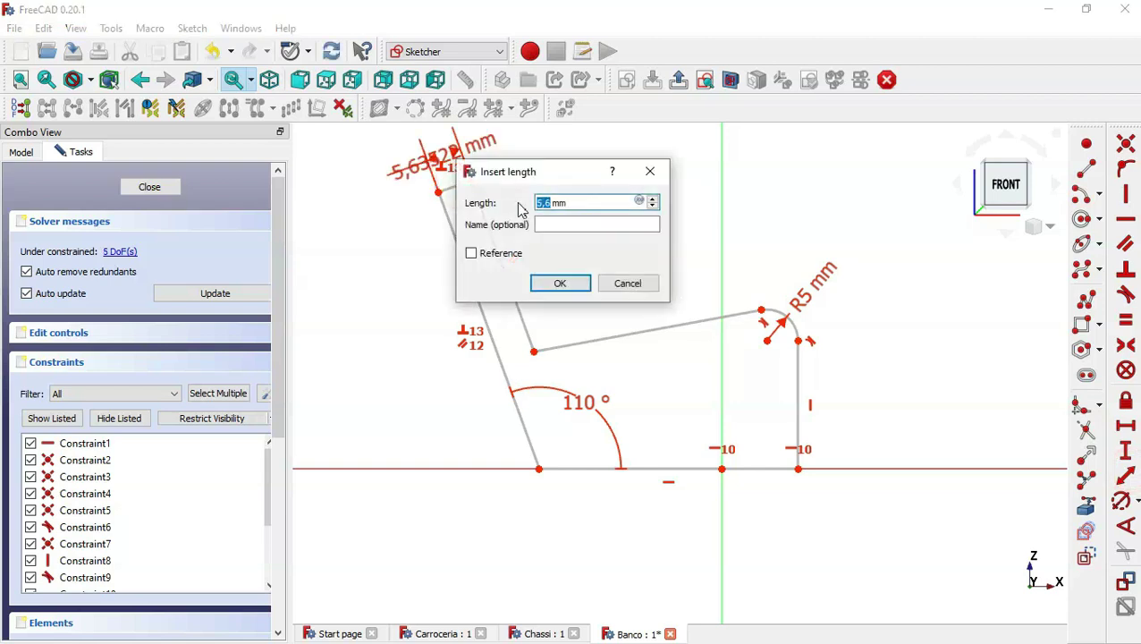
key(Return)
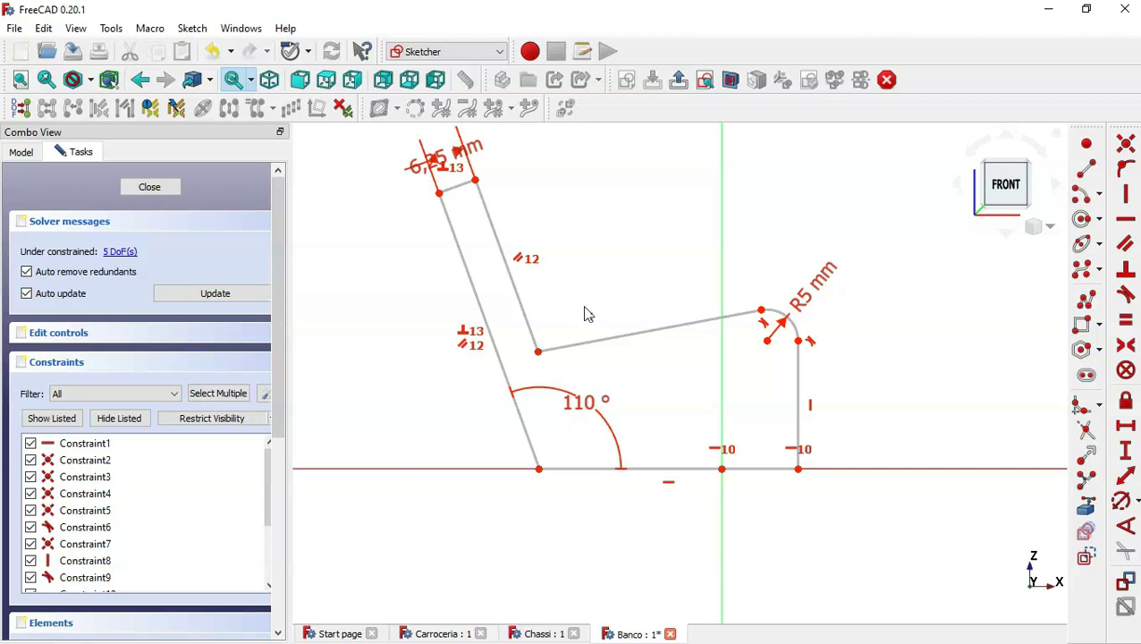
click(1126, 425)
click(693, 469)
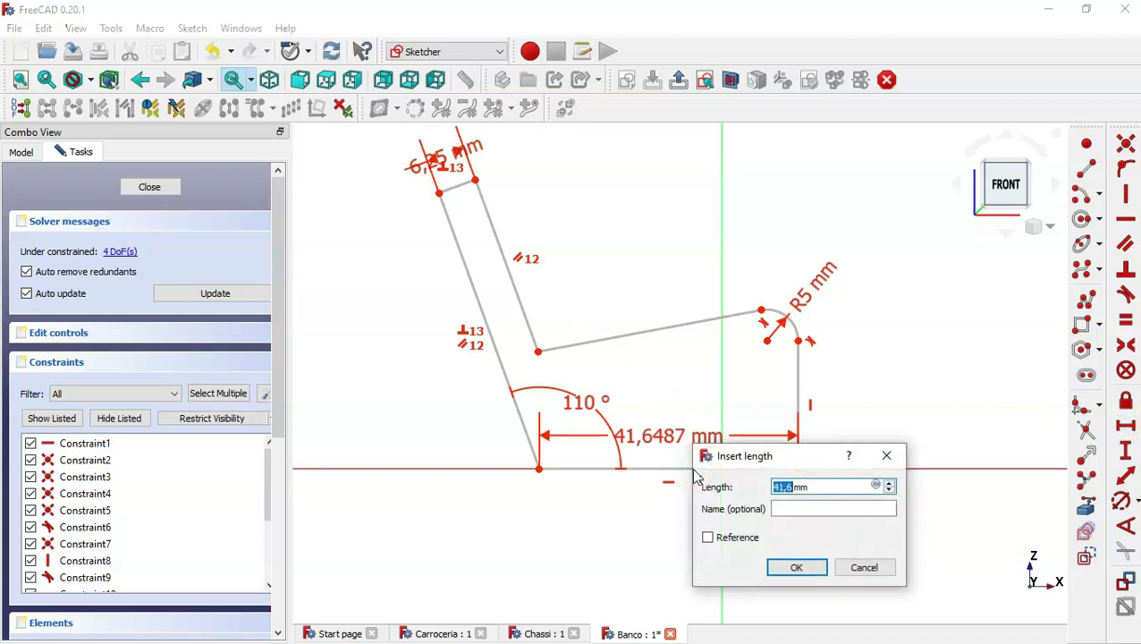
text(0)
key(Return)
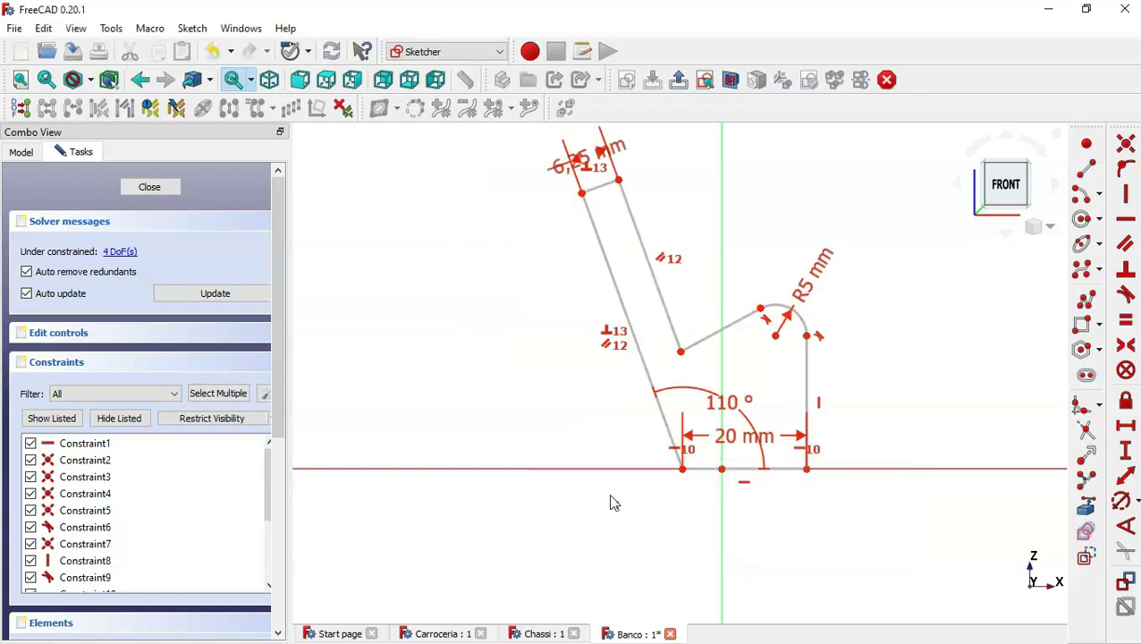
Step: Start a vertical distance dimension from the inner seat corner
scroll(890, 378, up, 1)
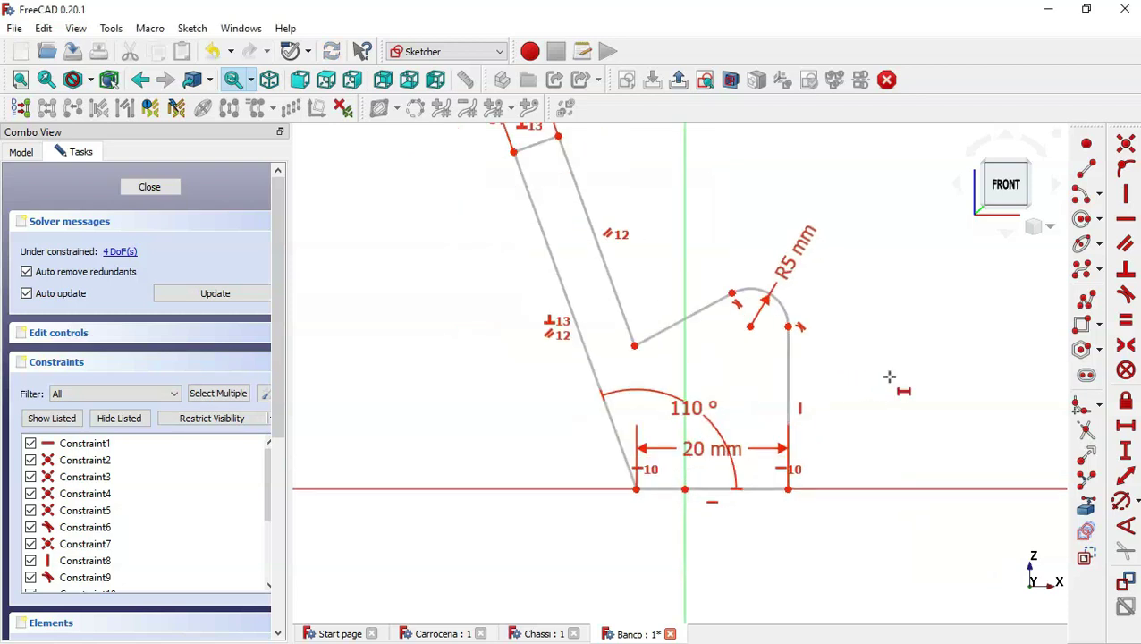
click(1125, 450)
click(635, 345)
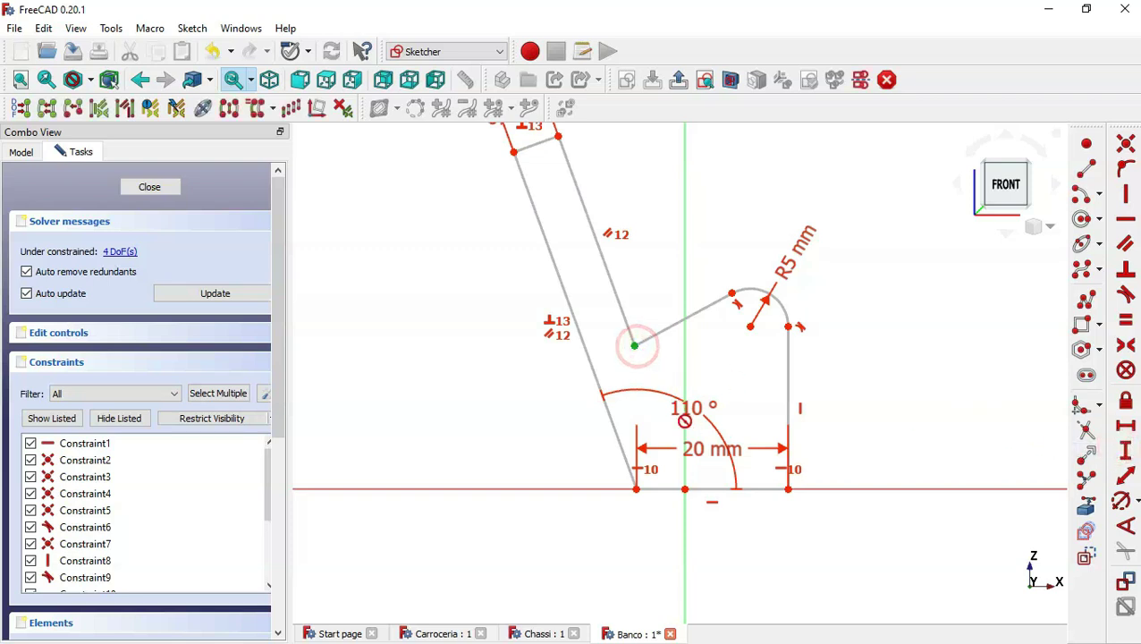
Step: Set a 6.25 mm vertical seat height, make the right edge vertical and level its top point
click(686, 490)
text(6.25)
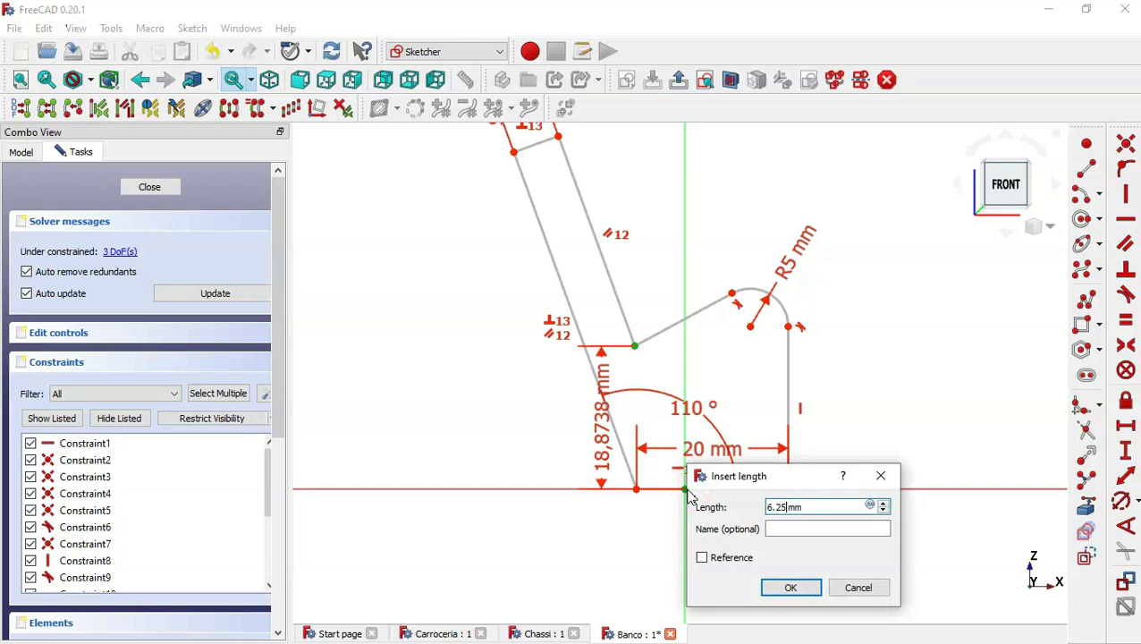
key(Return)
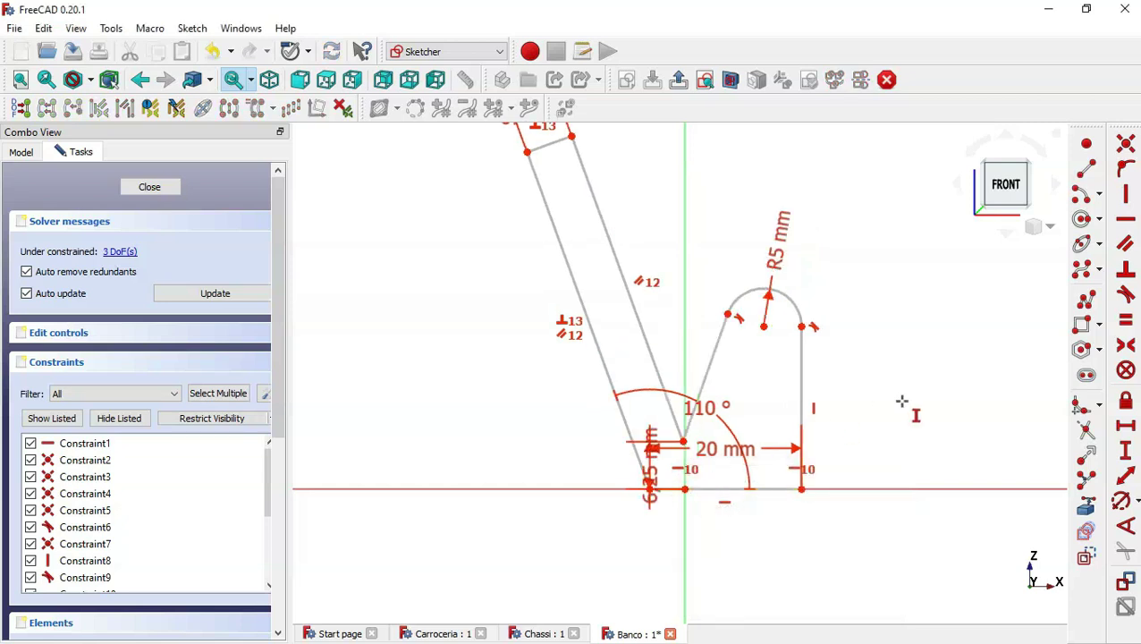
click(808, 409)
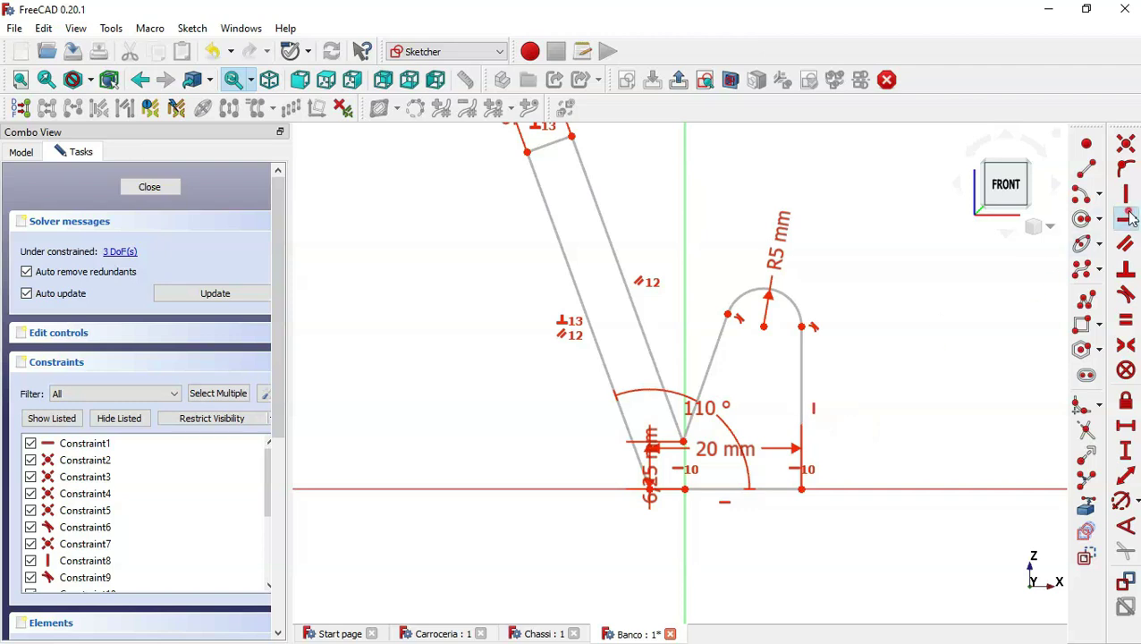
click(1125, 218)
click(802, 327)
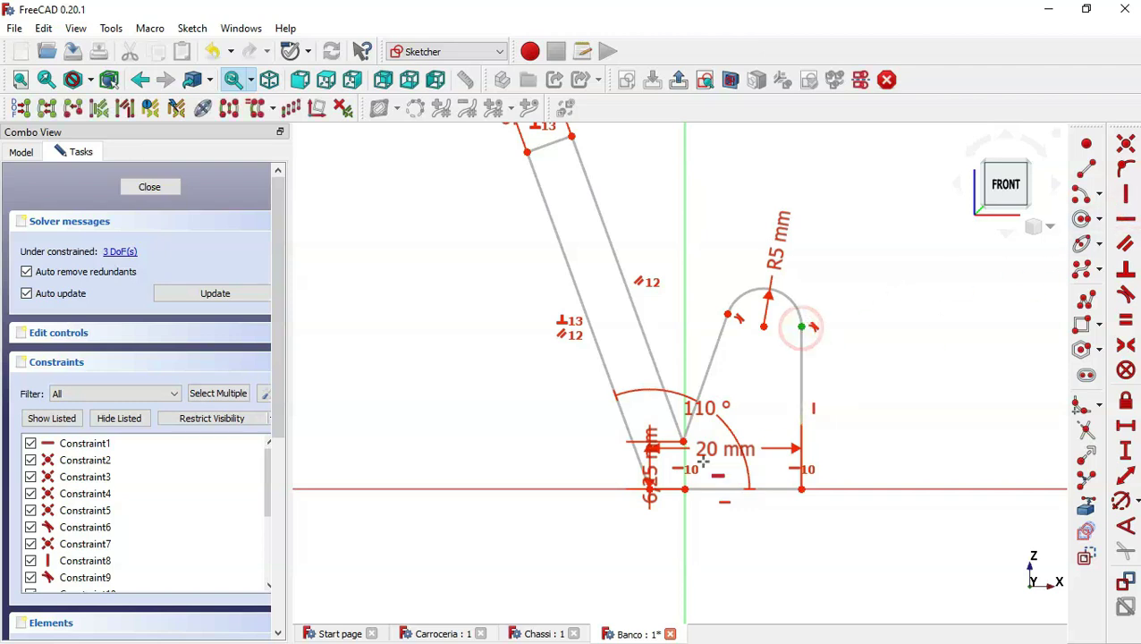
click(682, 441)
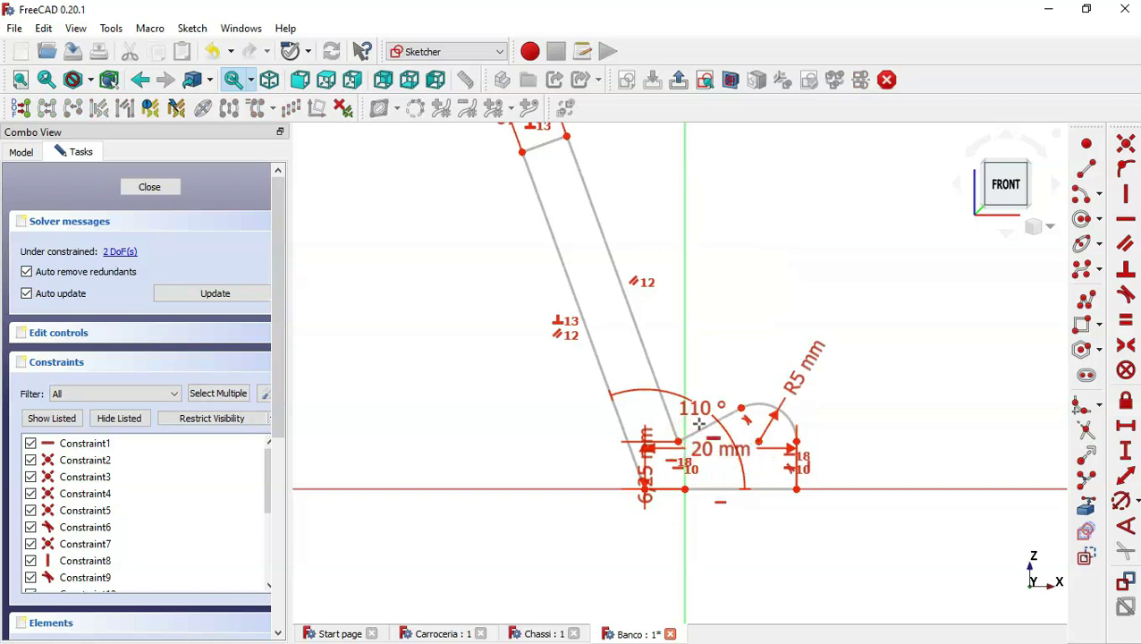
scroll(699, 420, down, 1)
Step: Constrain the backrest's long outer edge to 30 mm
click(1125, 477)
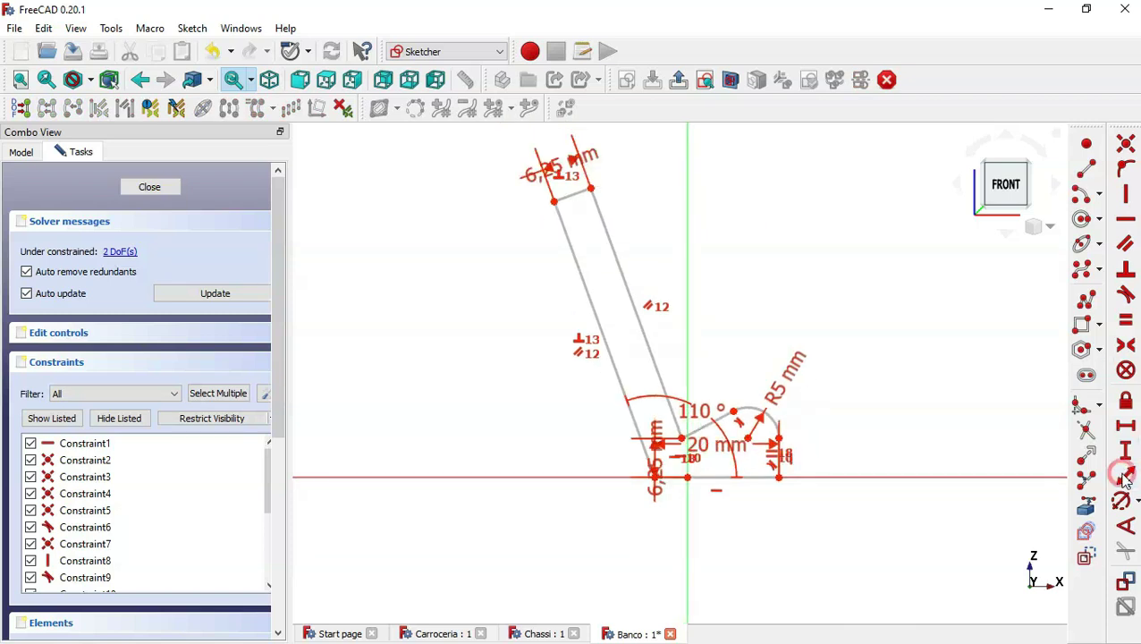
click(593, 318)
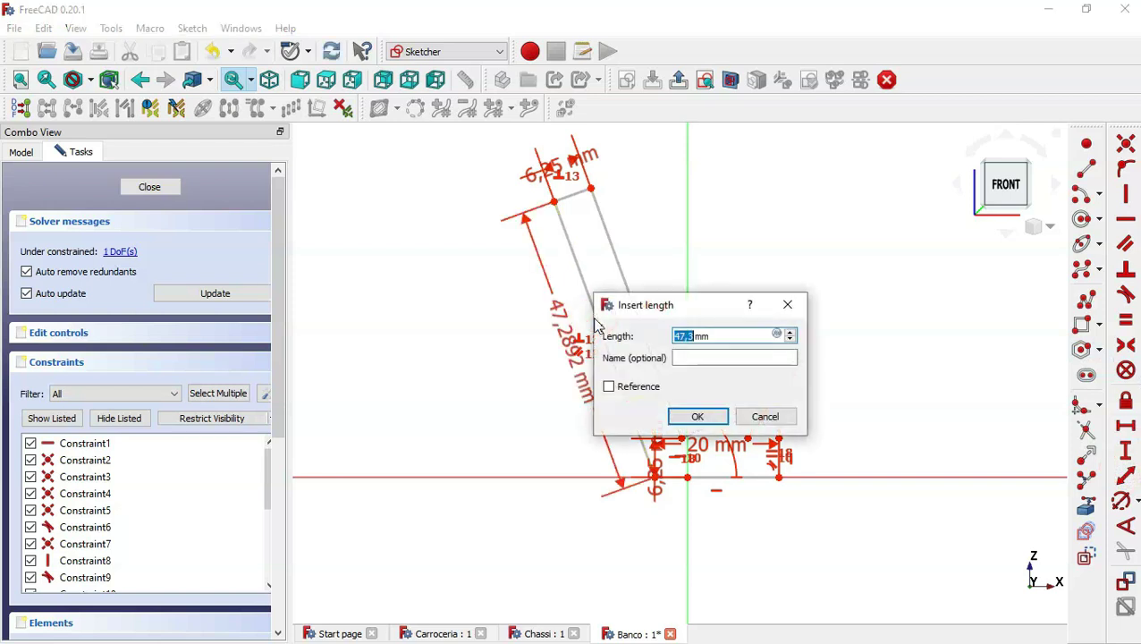
text(30)
key(Return)
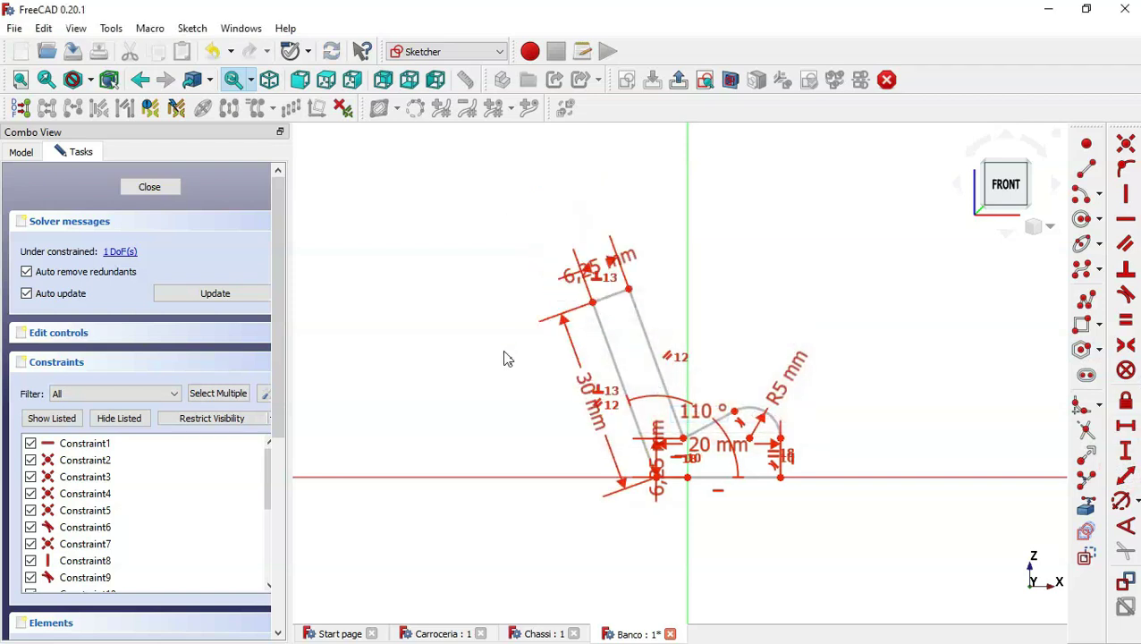
scroll(748, 391, up, 2)
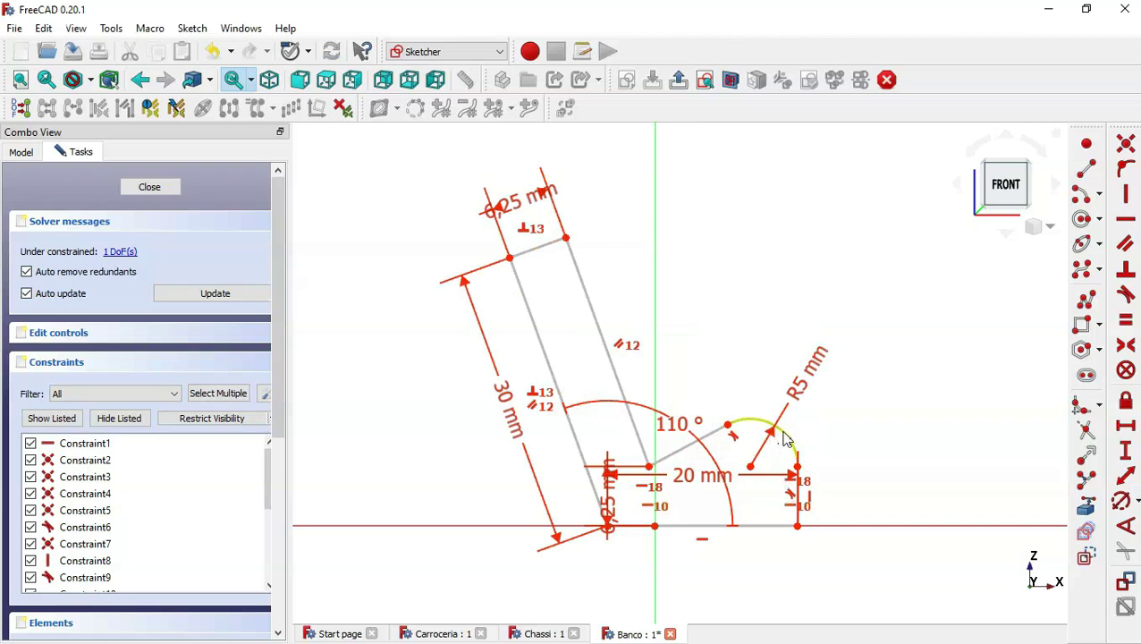
Step: Join the two bottom-right corner endpoints as coincident and close the fully constrained sketch
drag(784, 438, 581, 433)
drag(624, 516, 698, 551)
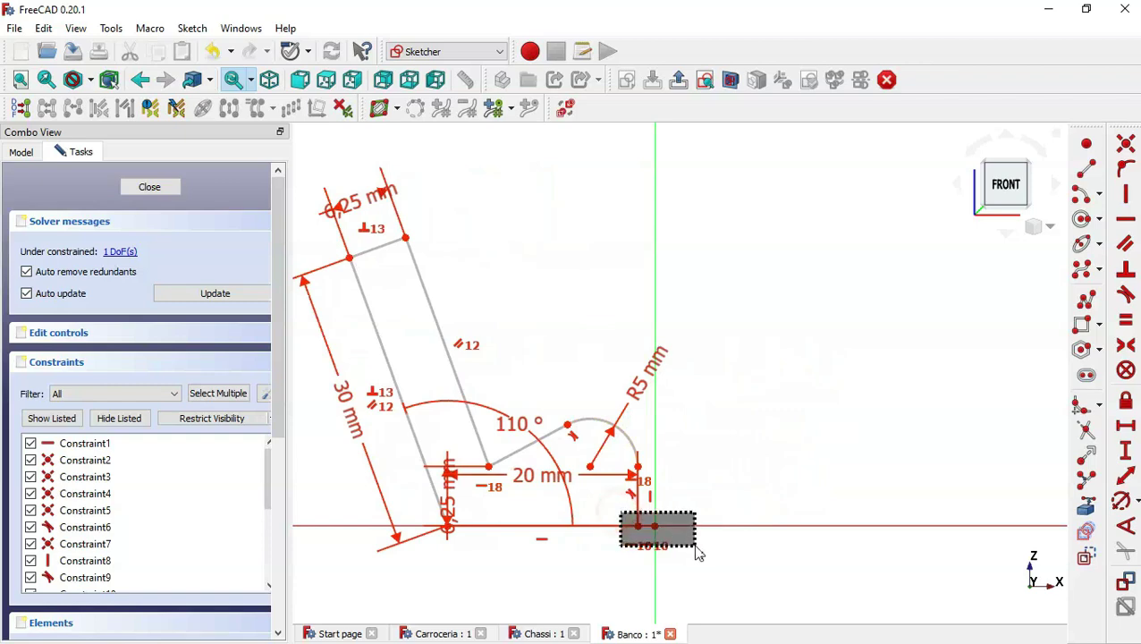
click(1130, 148)
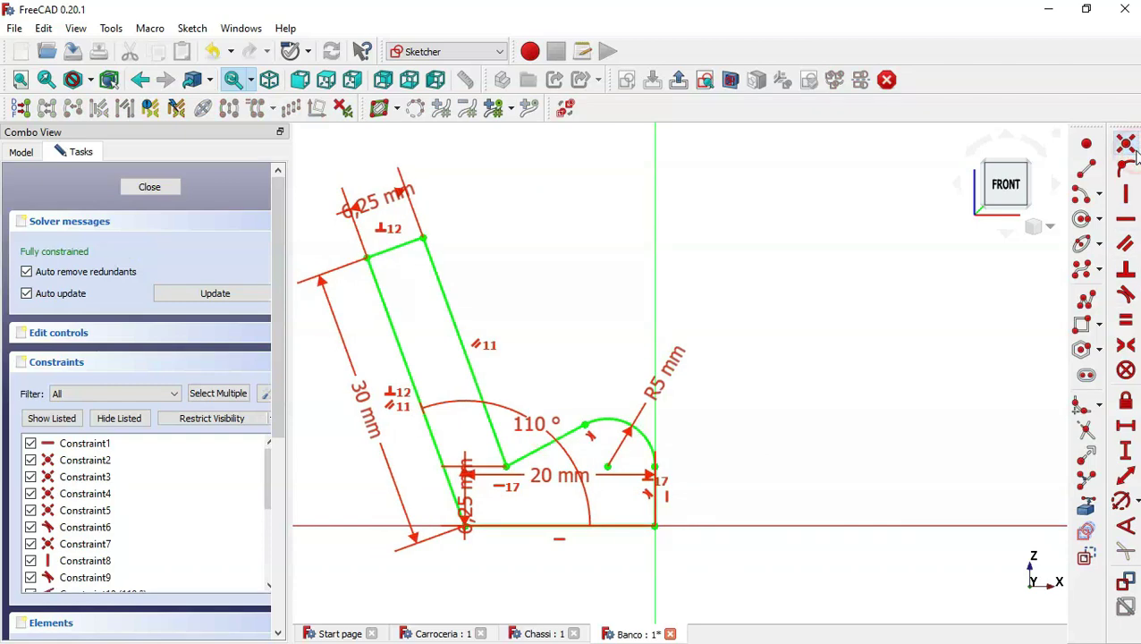
click(150, 184)
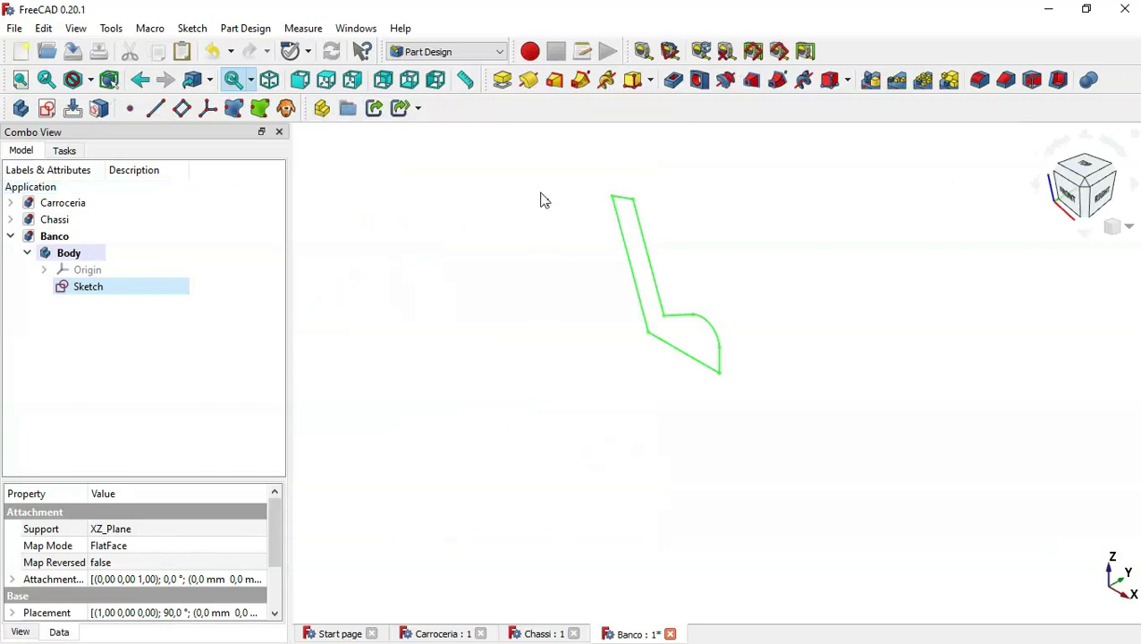
Step: Pad the seat sketch 25 mm symmetric to its plane and view the solid isometrically
click(503, 82)
text(25)
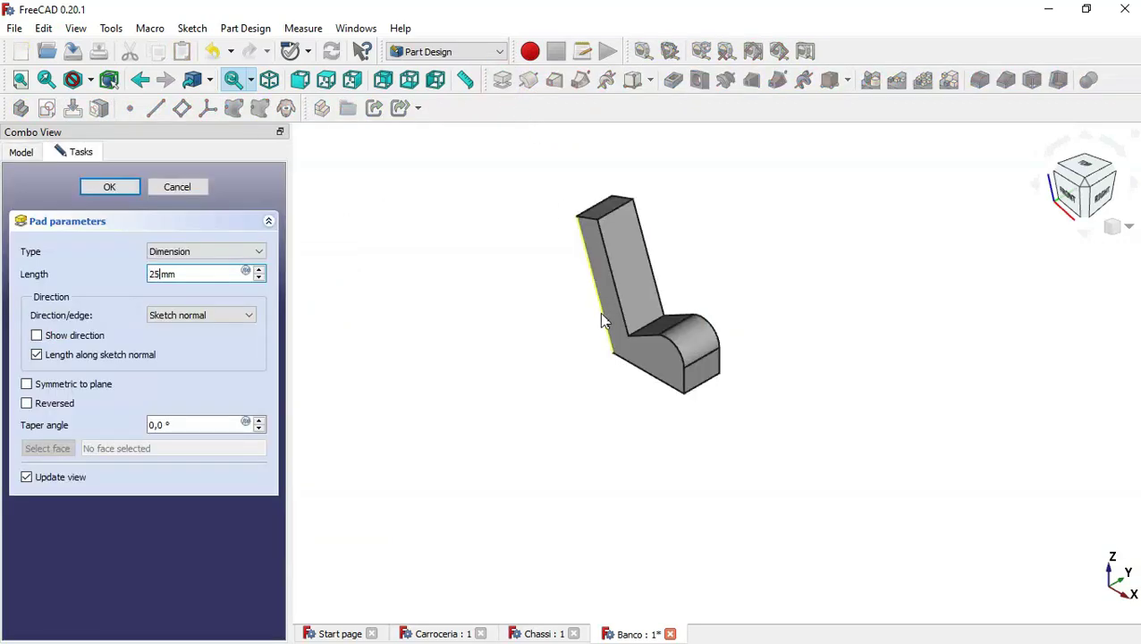
key(Return)
click(76, 387)
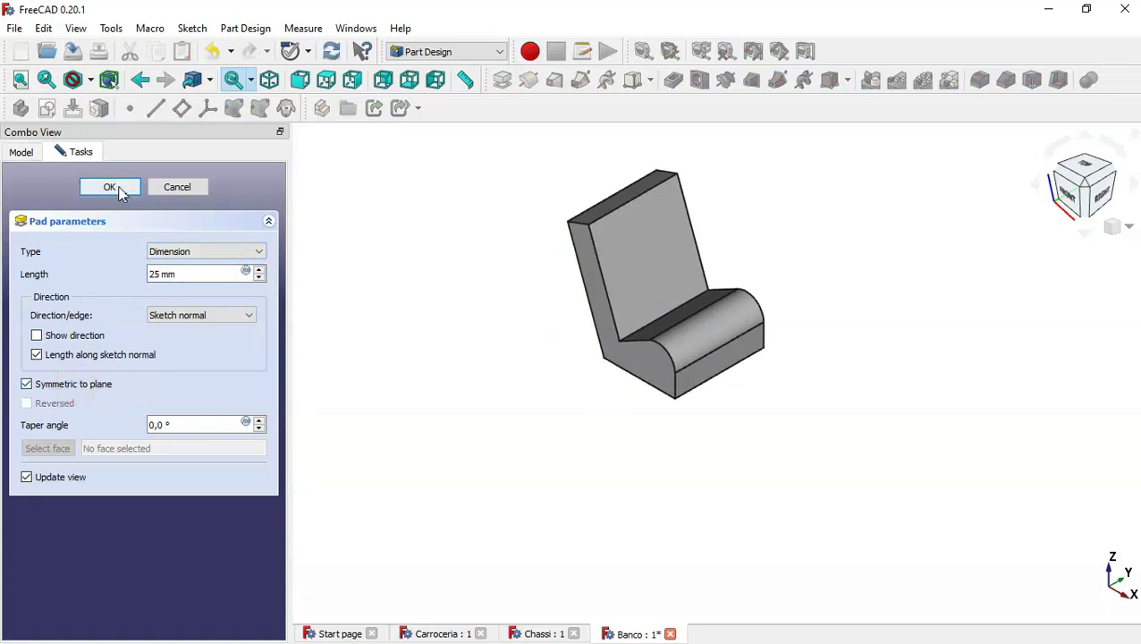
click(120, 189)
middle_drag(484, 386, 614, 338)
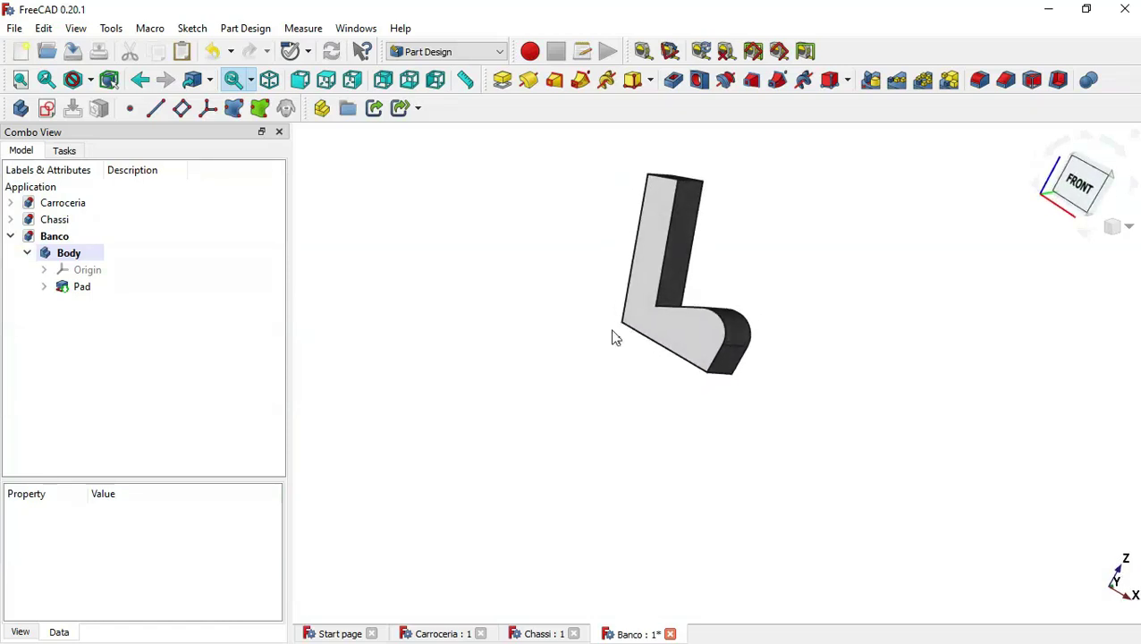
key(0)
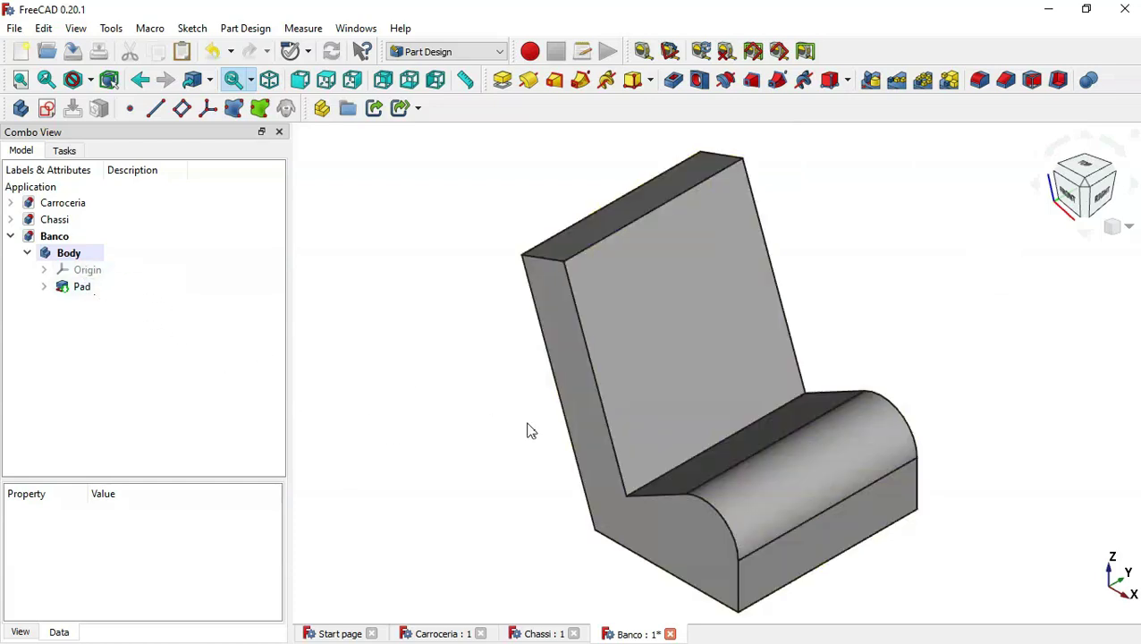
Step: Open the Pad's seat sketch and move the 20 mm dimension below the profile
click(43, 286)
double_click(89, 304)
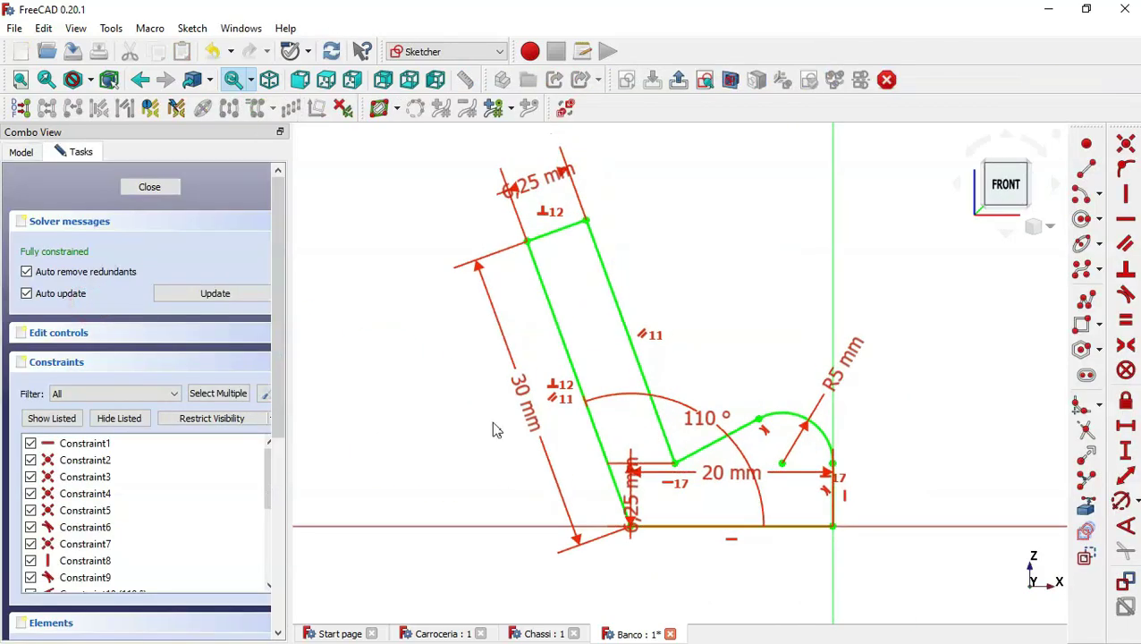
scroll(797, 498, up, 1)
scroll(797, 498, up, 3)
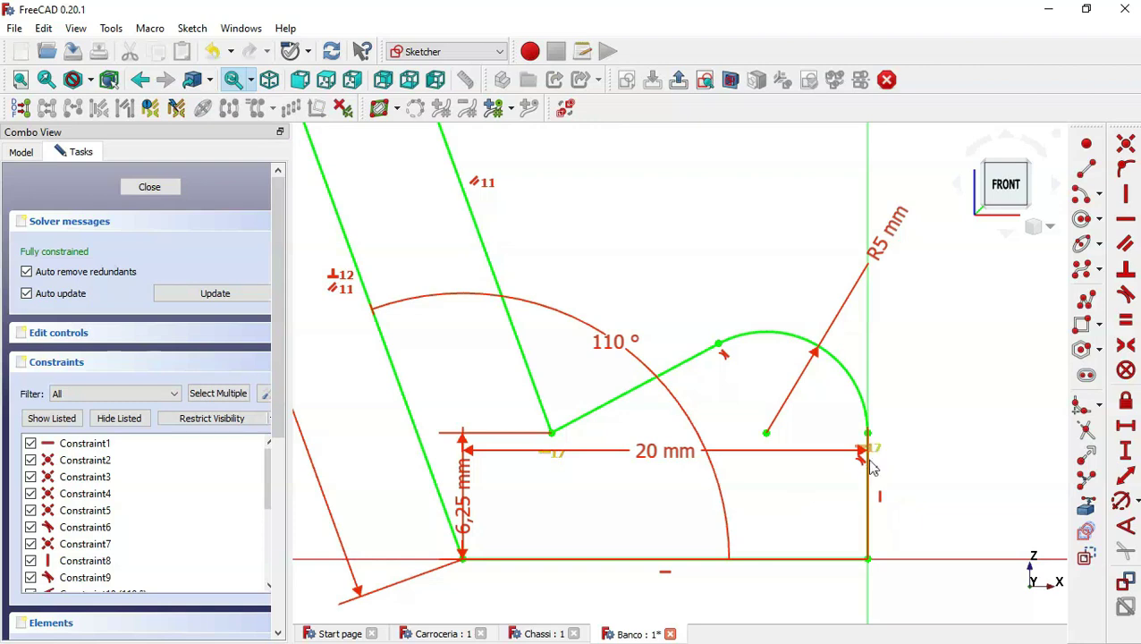
mouse_move(662, 461)
mouse_down()
mouse_move(738, 577)
mouse_move(810, 626)
mouse_up()
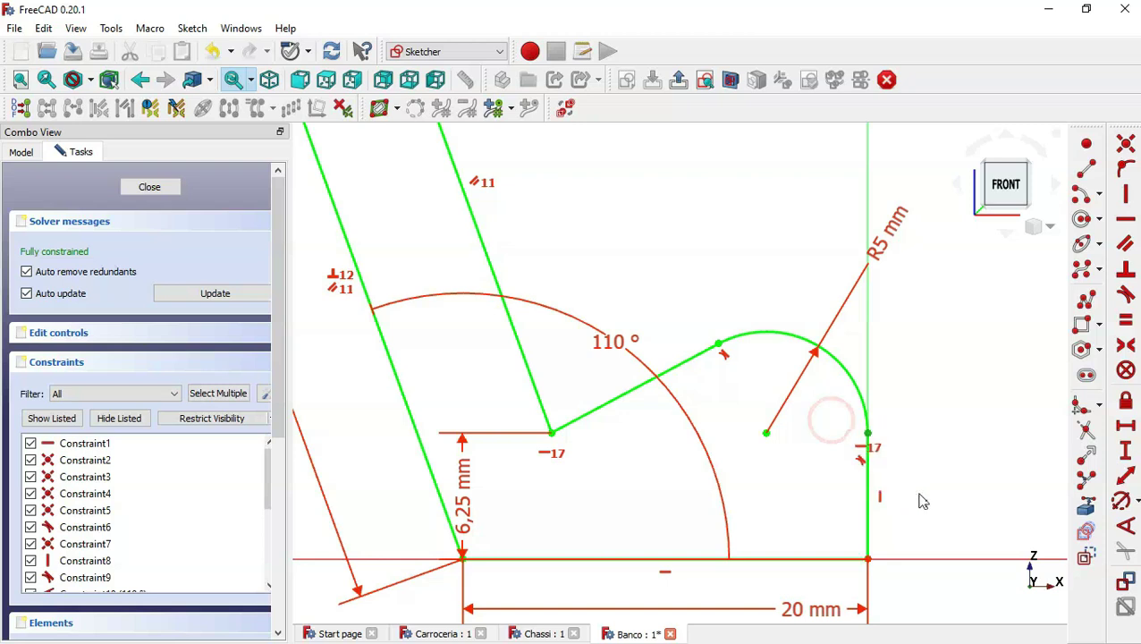
click(942, 438)
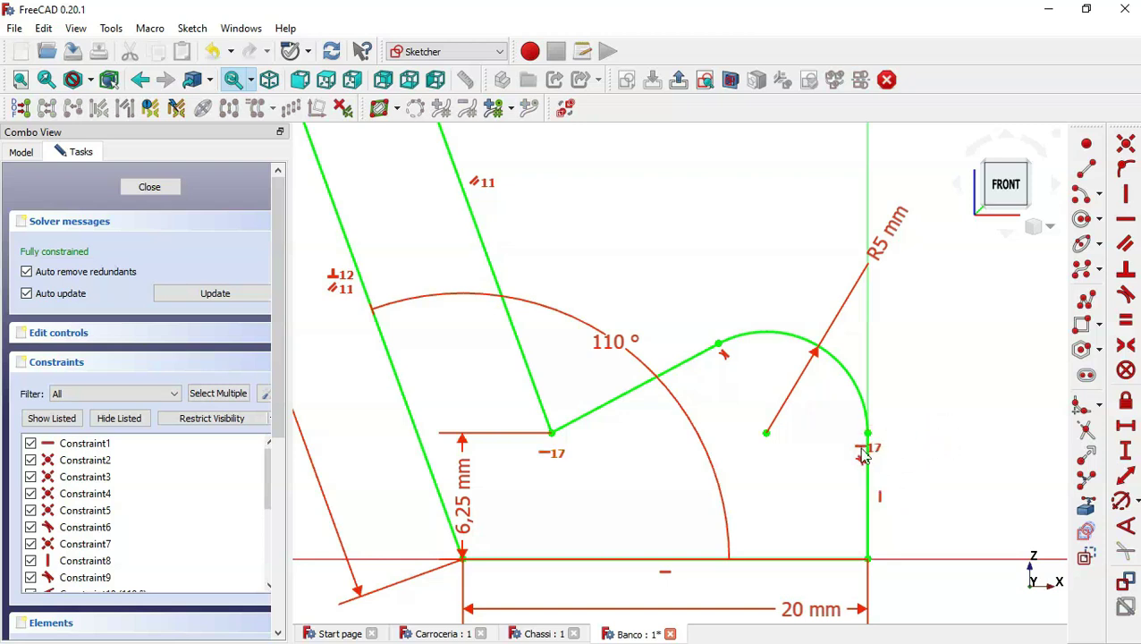
Step: Replace the arc-end tangent constraints with a 4 mm height on the right vertical line
click(560, 456)
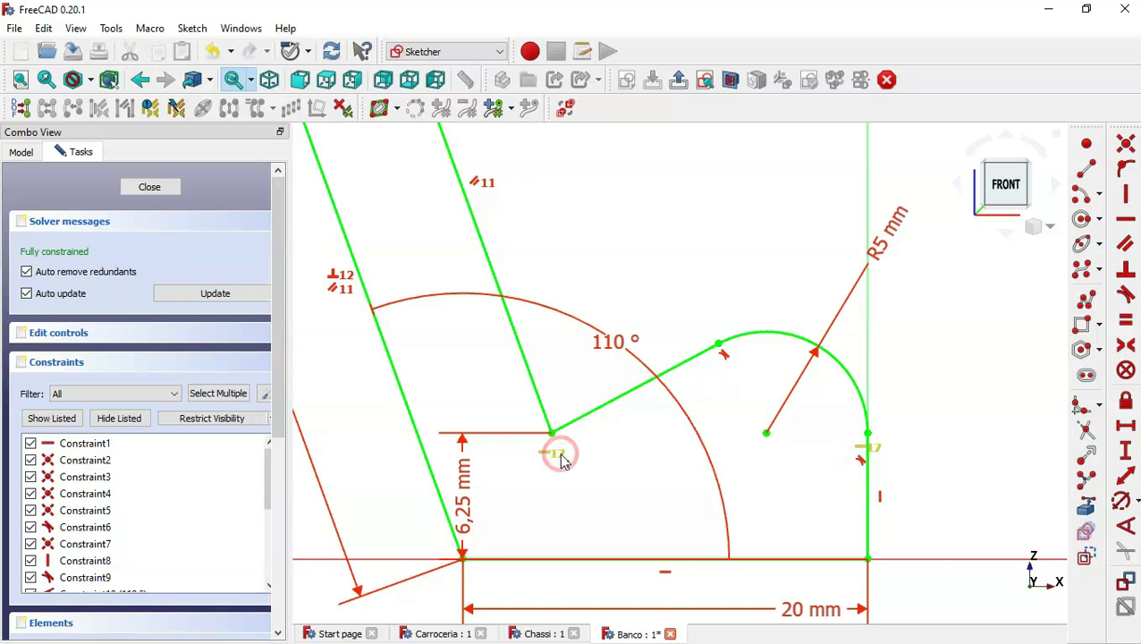
key(Delete)
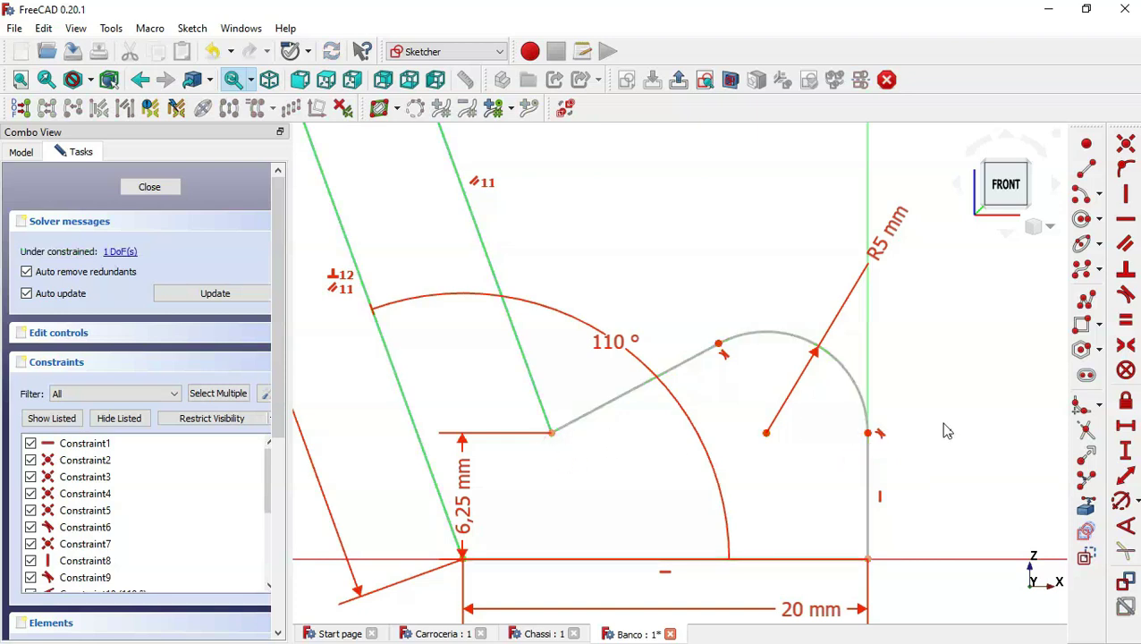
click(1126, 452)
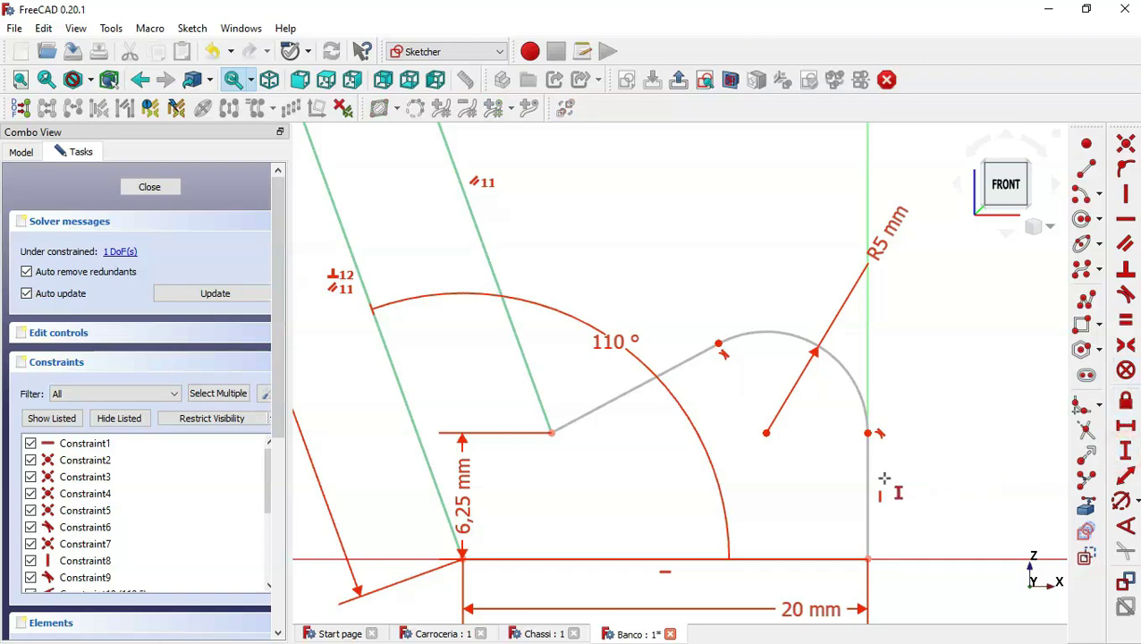
click(871, 478)
text(4)
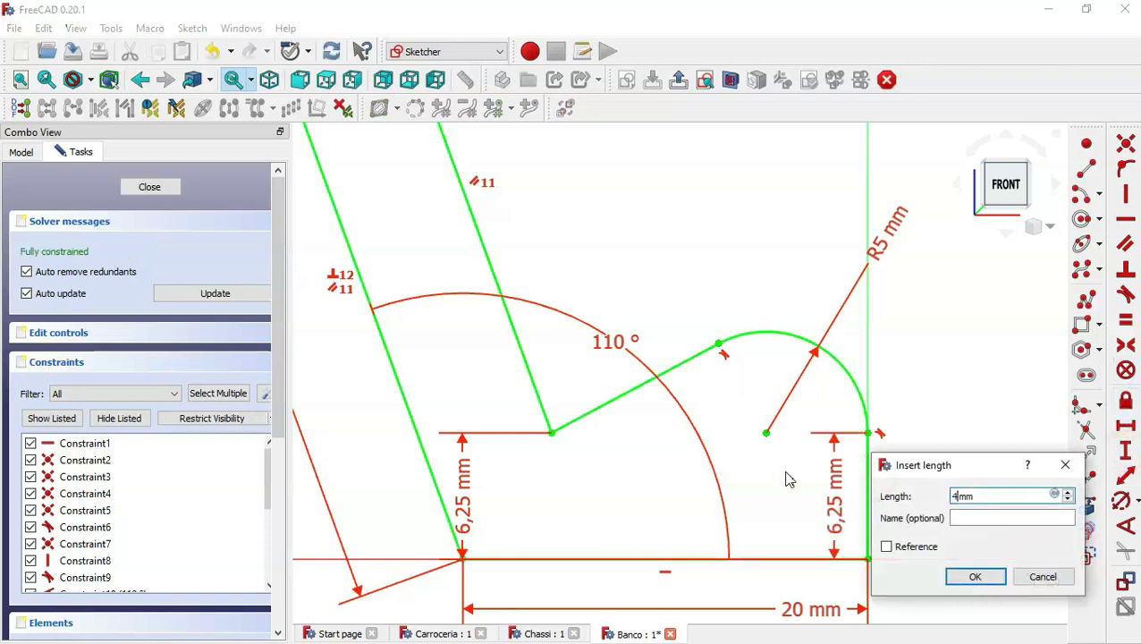
key(Return)
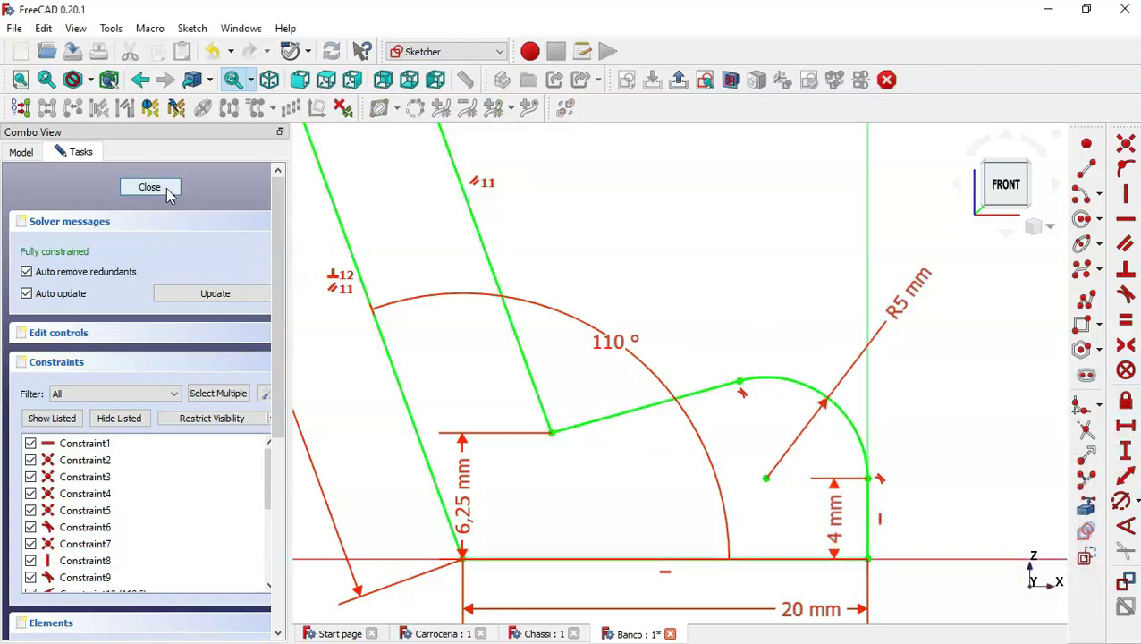
click(150, 189)
Step: Start a new sketch on the pad's bottom face, viewed from underneath
click(362, 345)
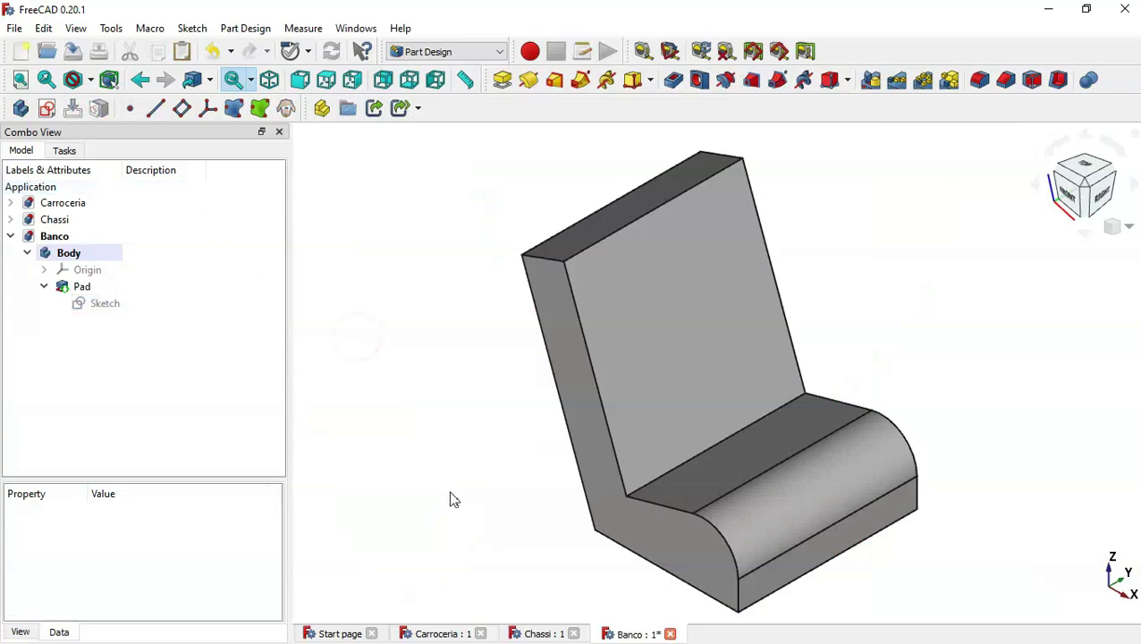
middle_drag(448, 490, 609, 344)
click(706, 490)
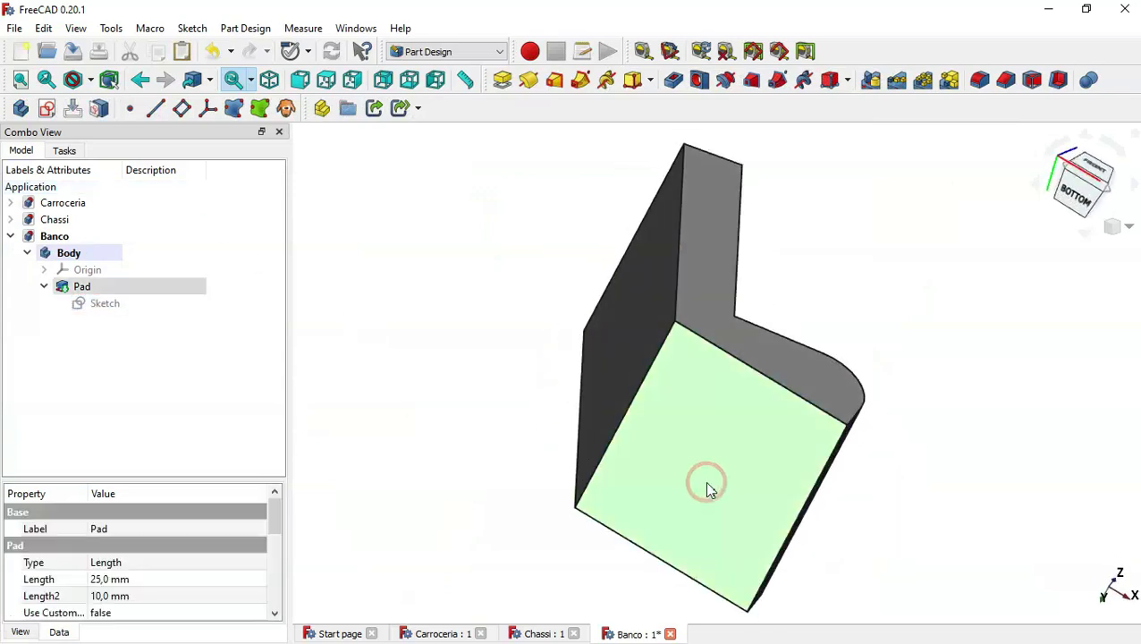
click(47, 109)
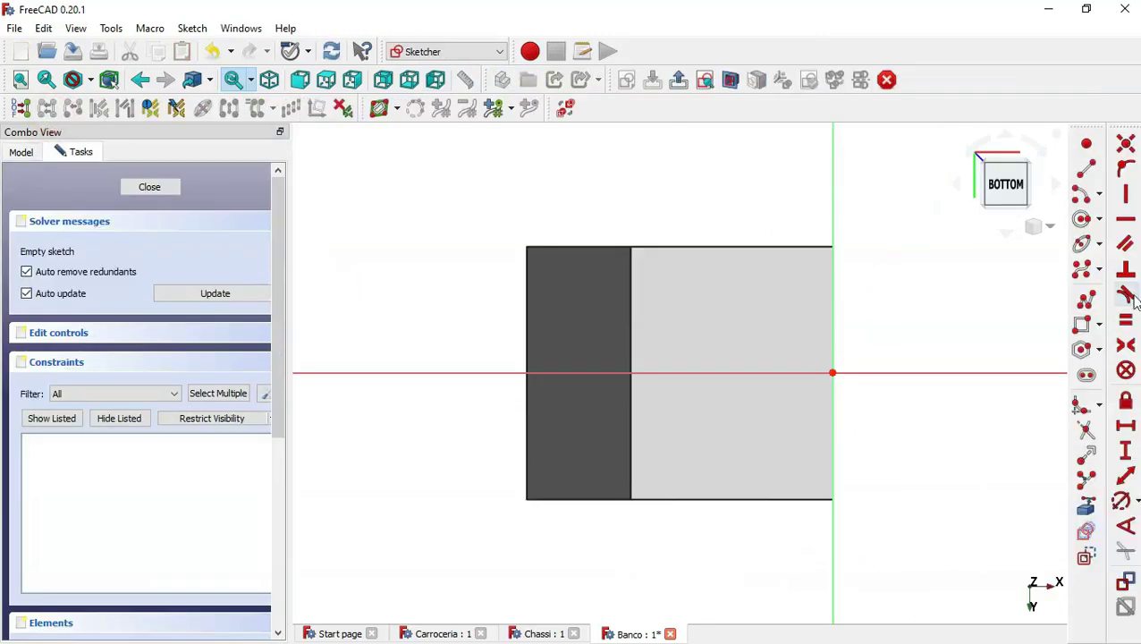
Step: Draw a vertical slot beside the sketch origin
click(1086, 374)
click(740, 302)
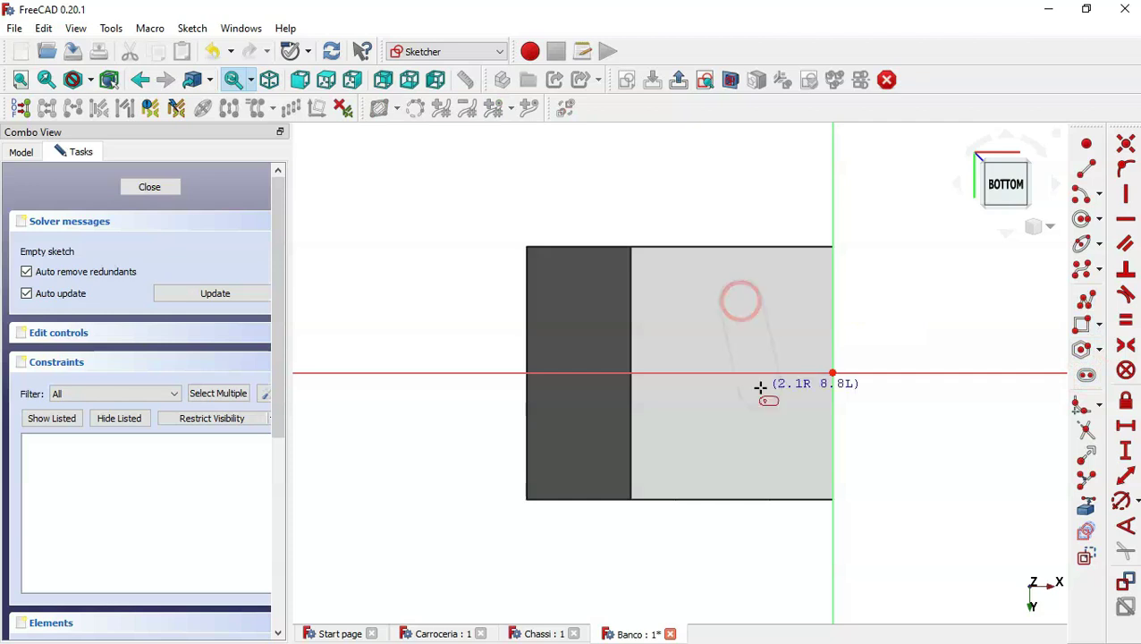
click(742, 407)
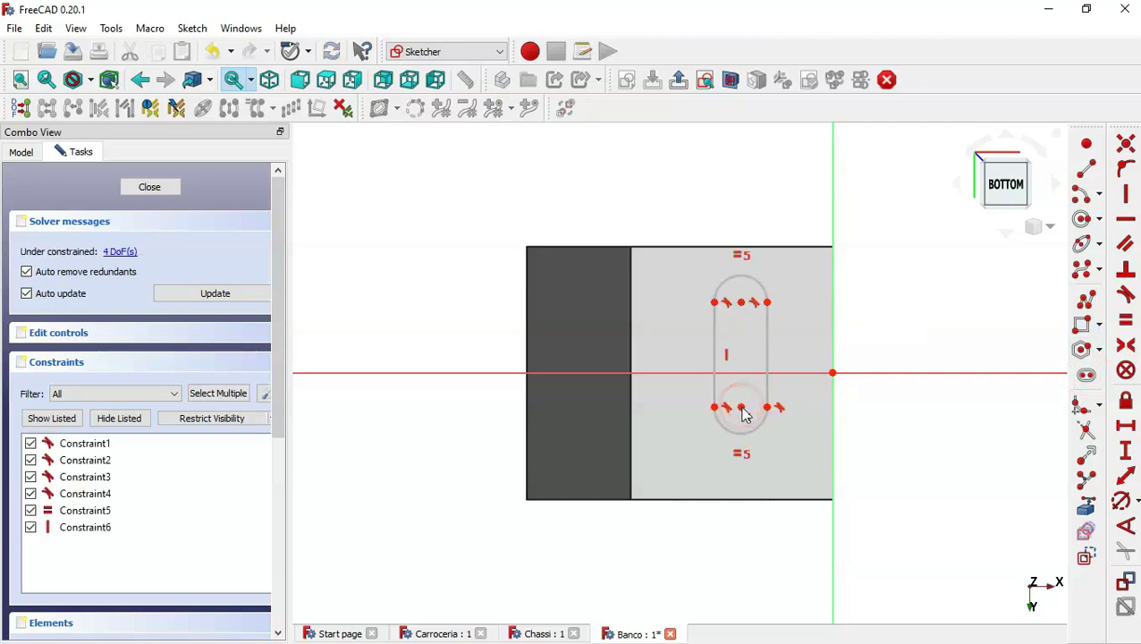
scroll(875, 360, up, 1)
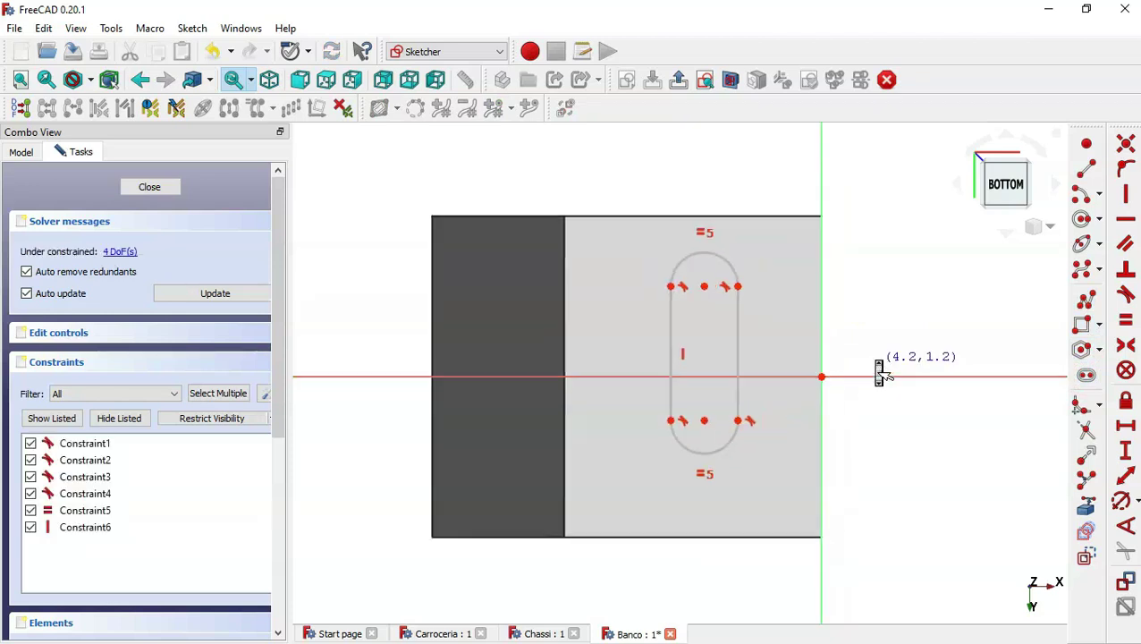
Step: Try a symmetry constraint about the horizontal axis, then undo it
click(1128, 343)
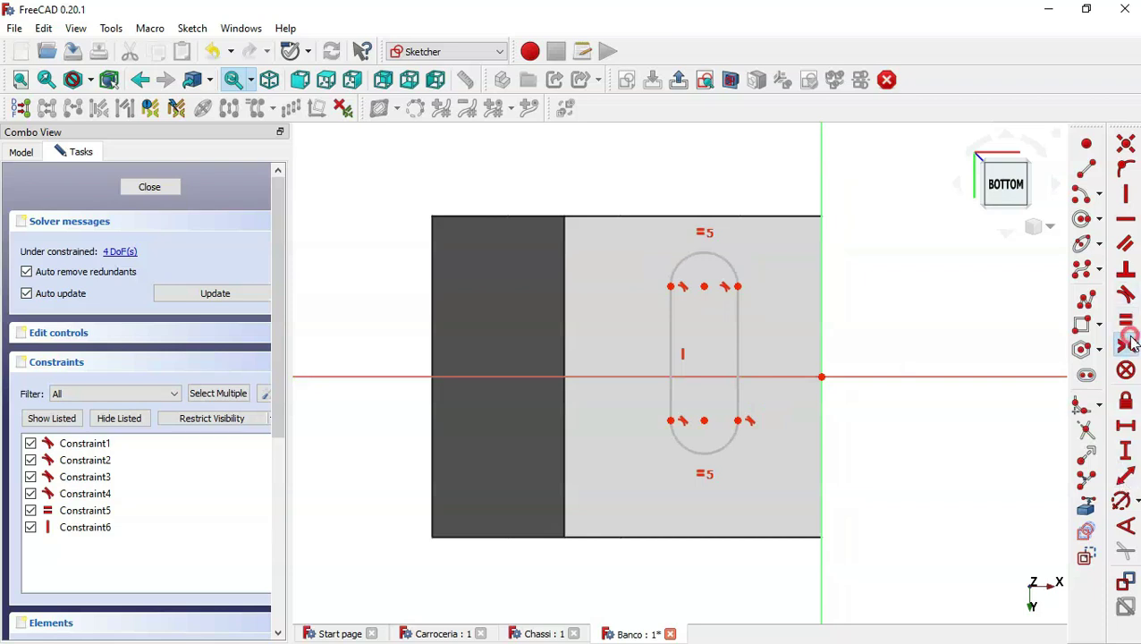
click(705, 287)
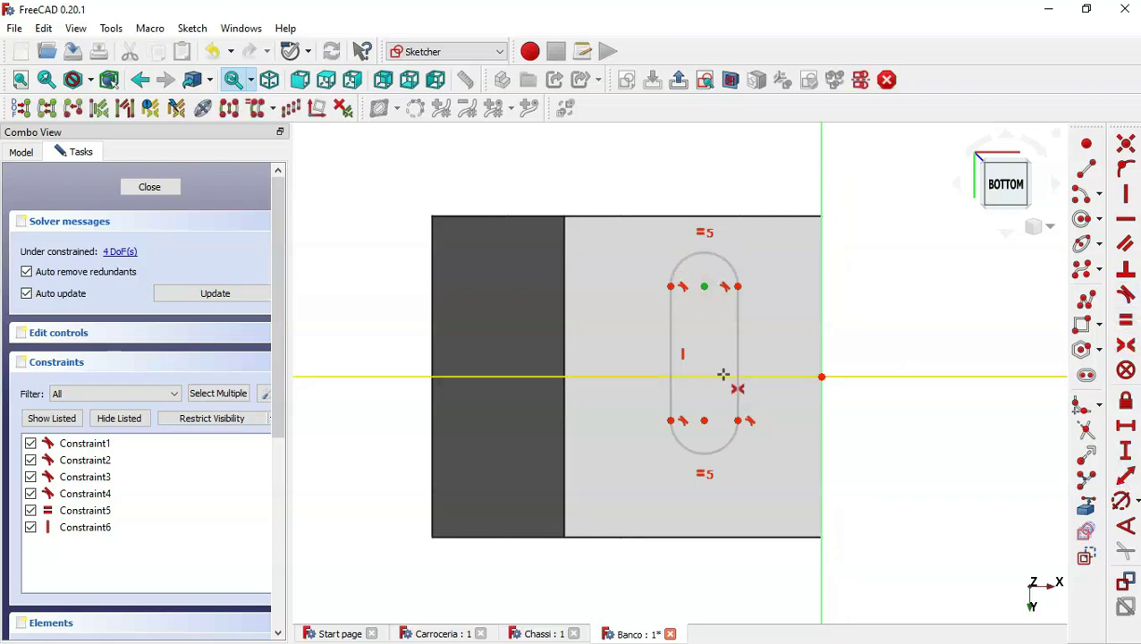
click(723, 375)
click(706, 420)
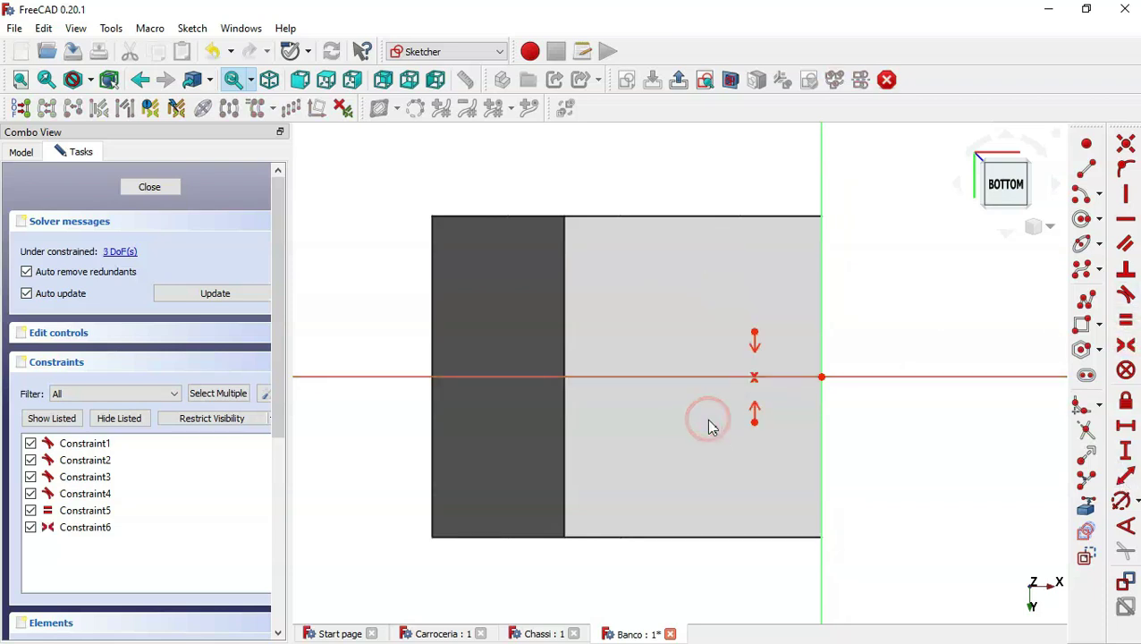
click(732, 79)
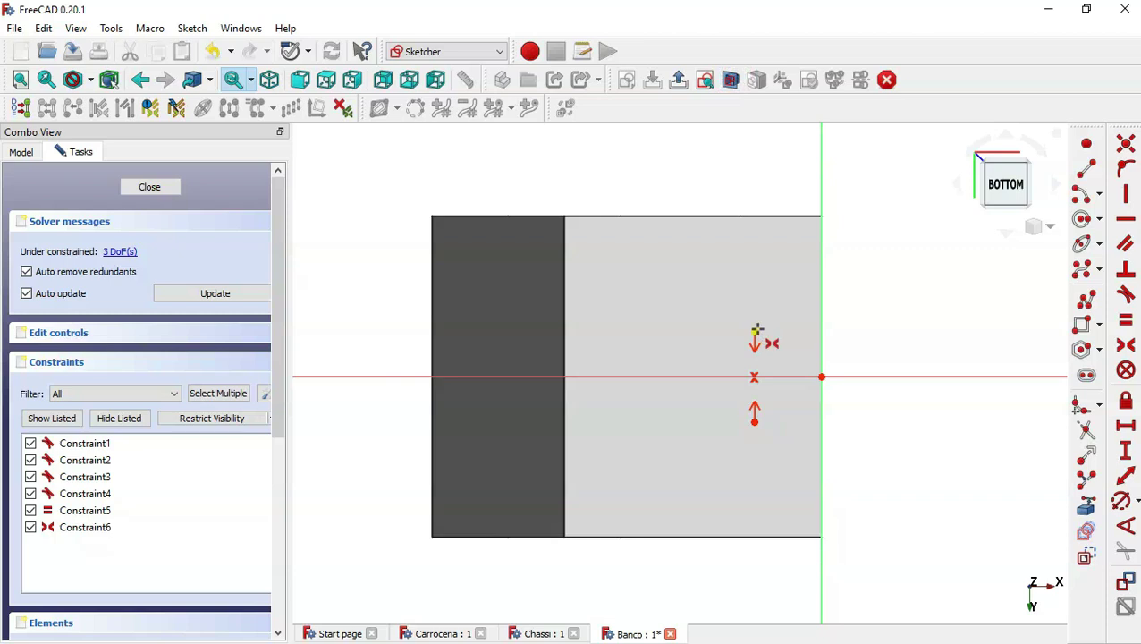
key(ctrl+z)
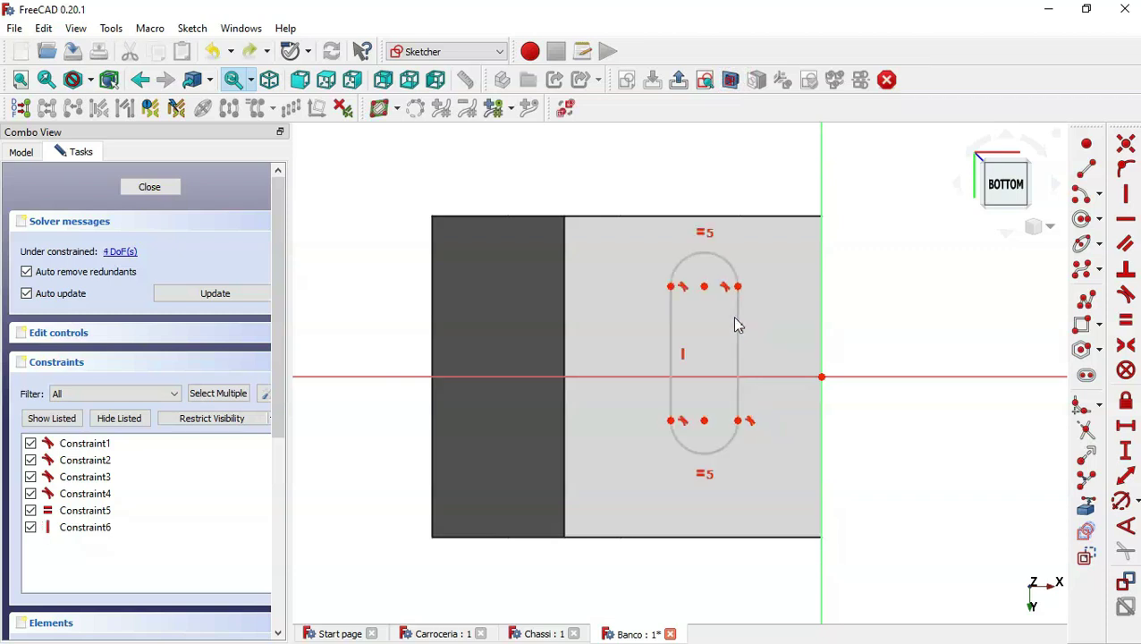
Step: Give the slot a 6 mm straight side and a 3 mm vertical offset from the origin
click(1125, 450)
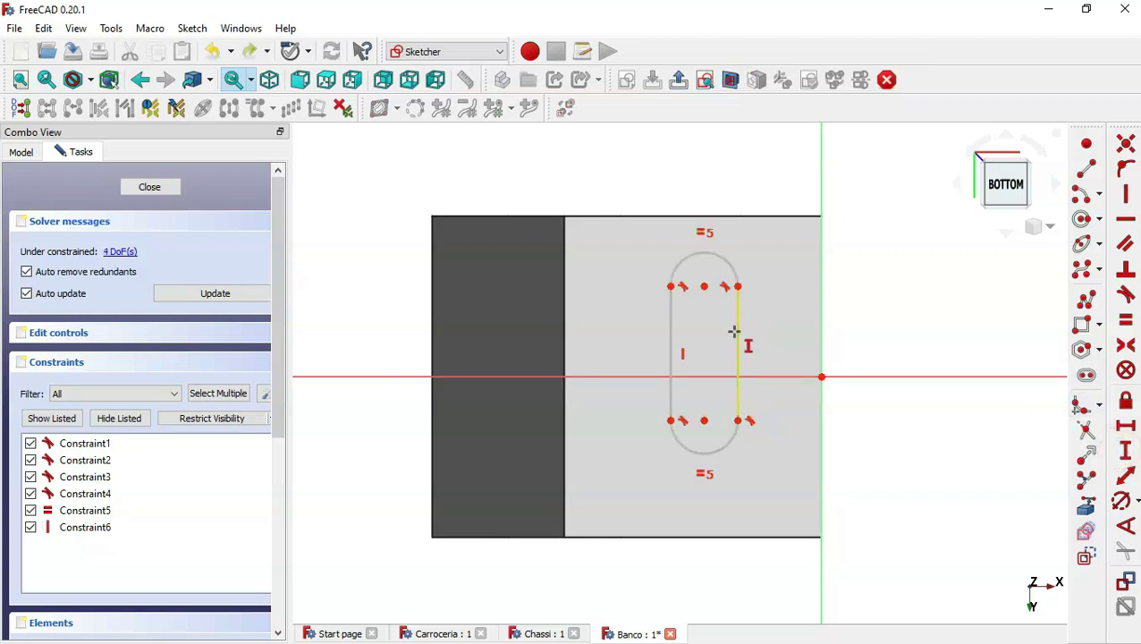
click(737, 337)
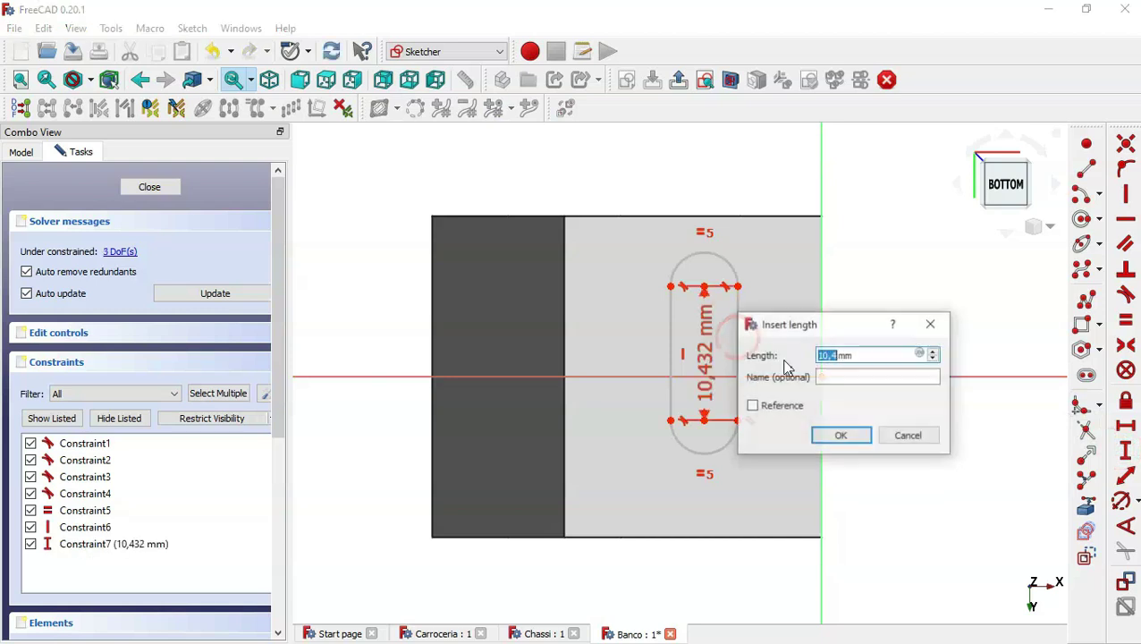
text(6)
key(Return)
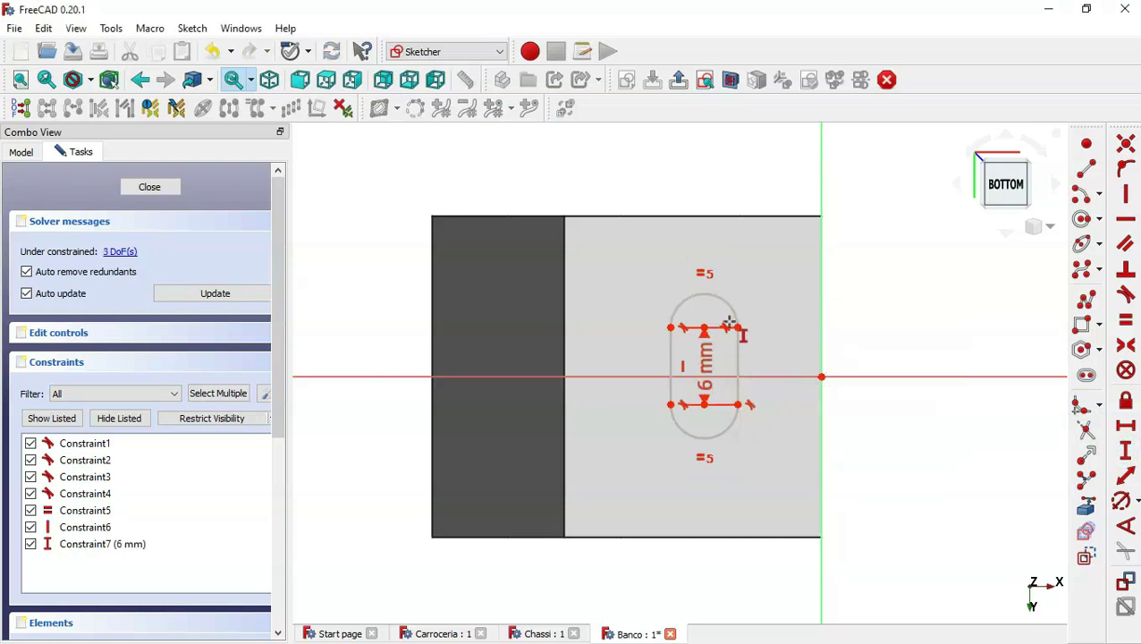
click(739, 327)
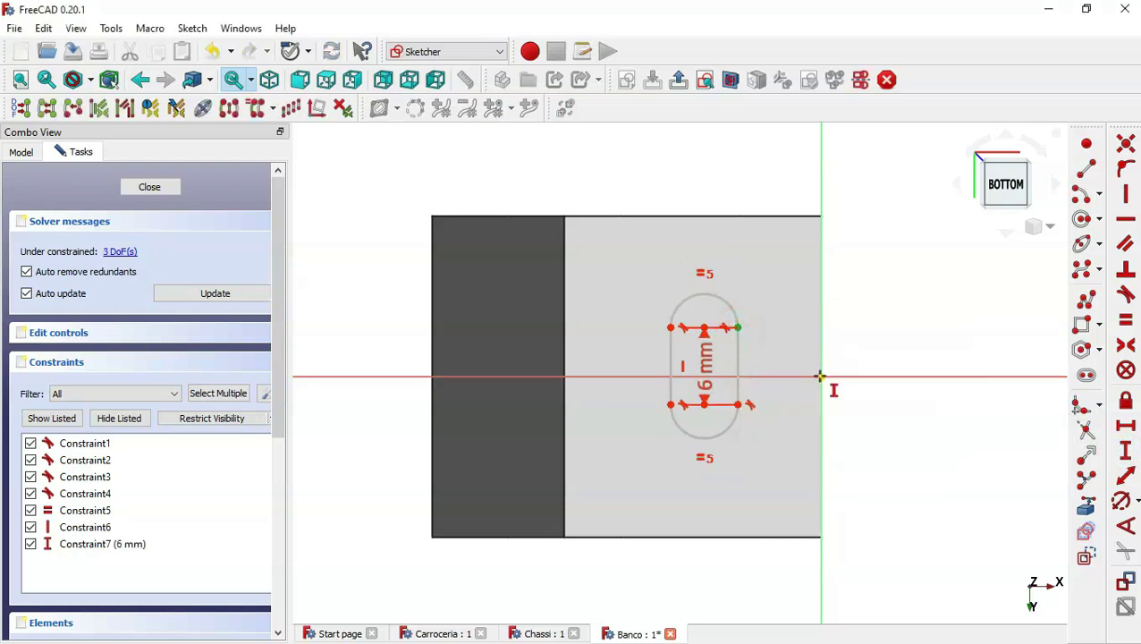
click(822, 377)
key(Return)
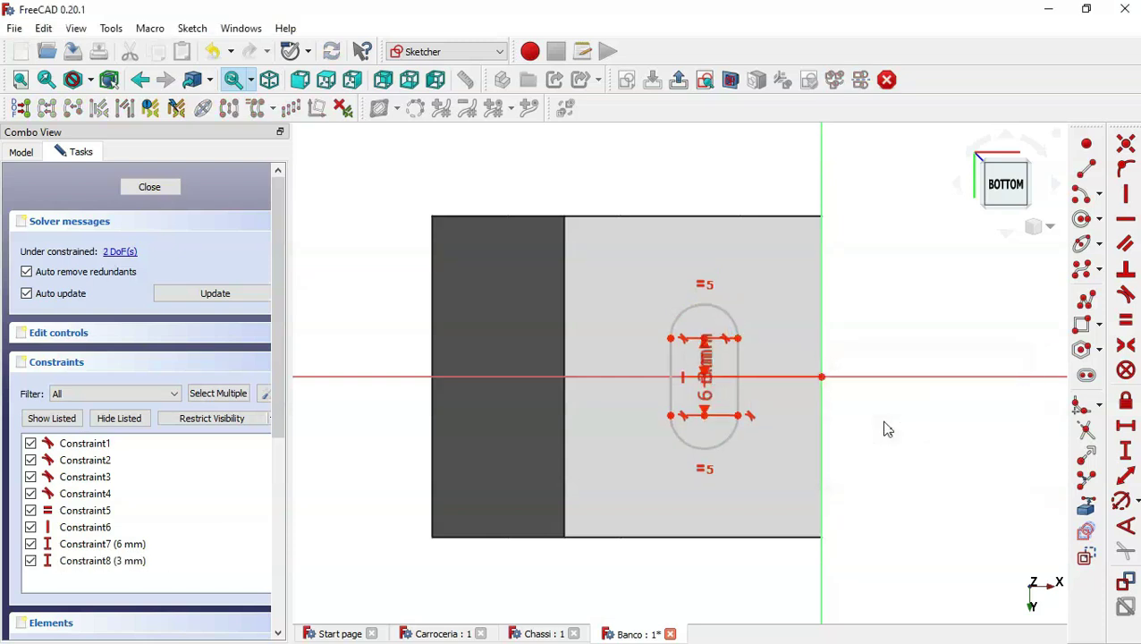
scroll(785, 375, up, 5)
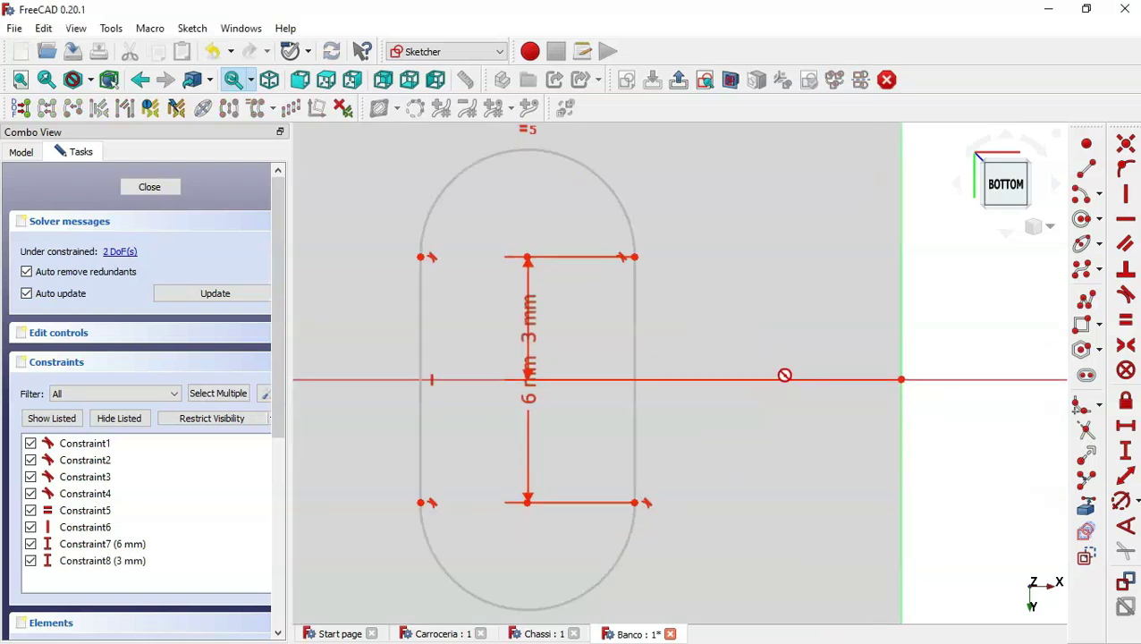
Step: Set the end arc radius to 1 mm and 10 mm horizontal distance from origin, then close
click(1118, 508)
scroll(910, 451, down, 2)
click(721, 285)
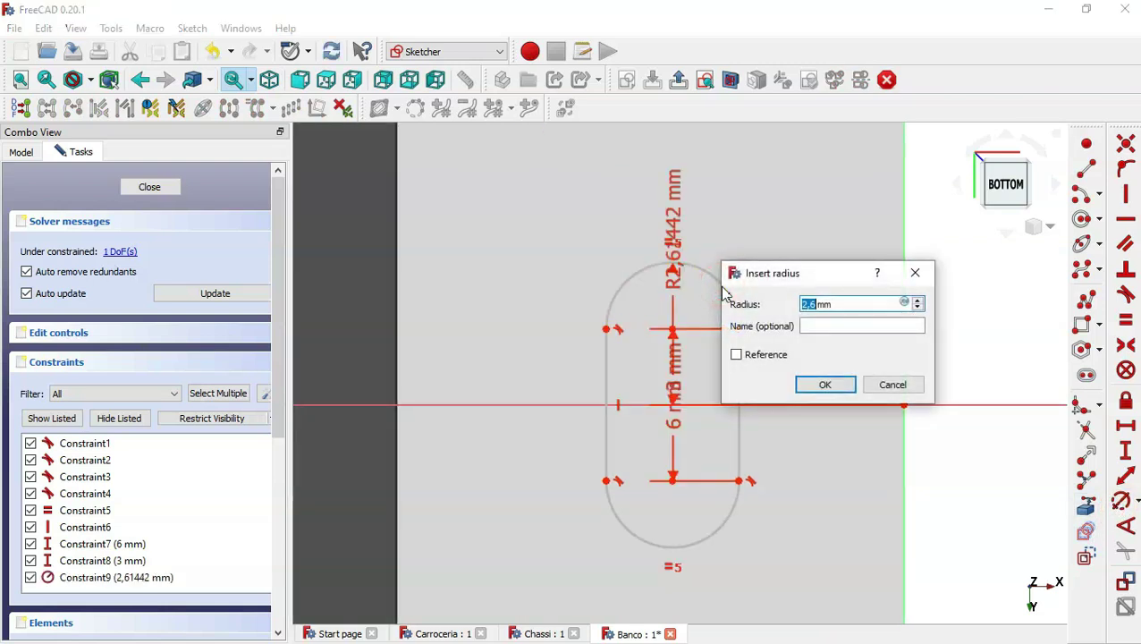
key(Return)
scroll(691, 247, down, 1)
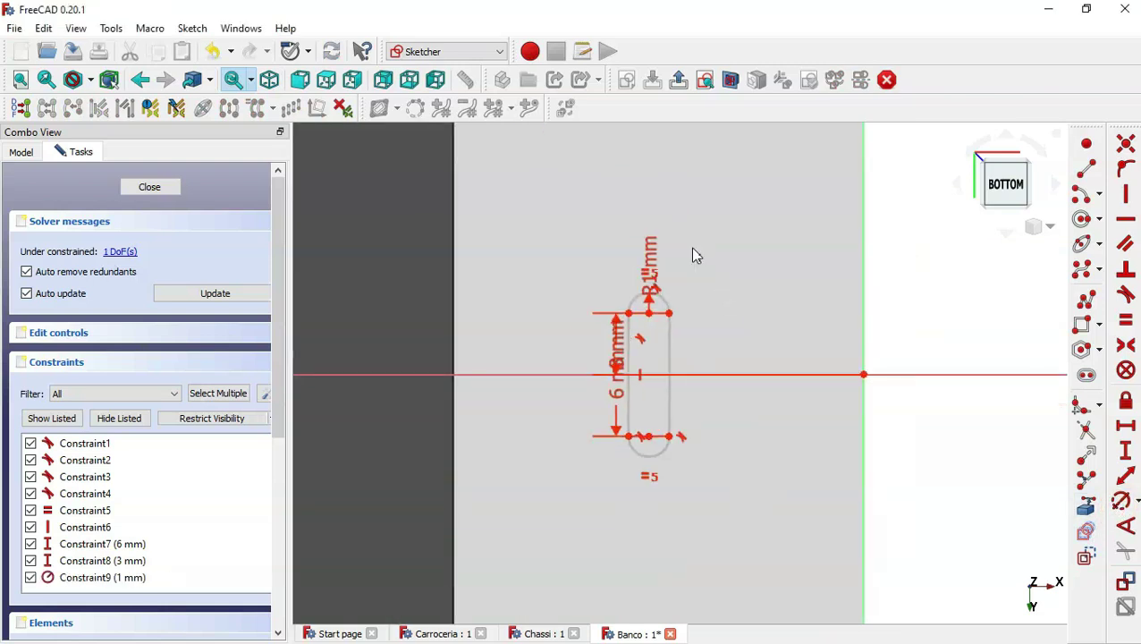
scroll(690, 247, down, 1)
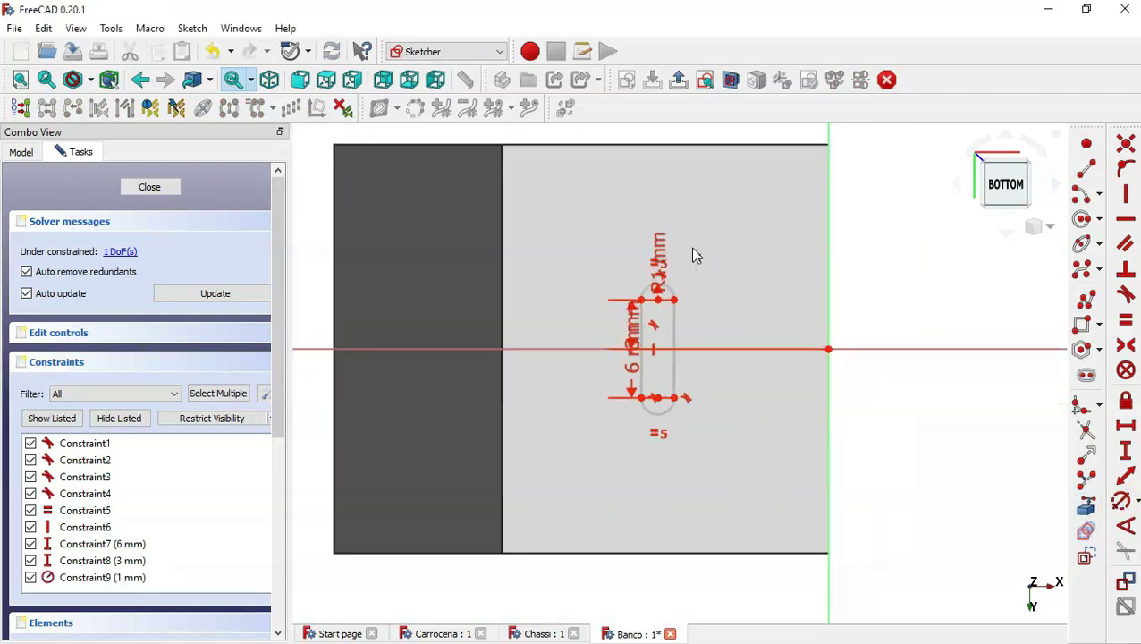
click(1125, 425)
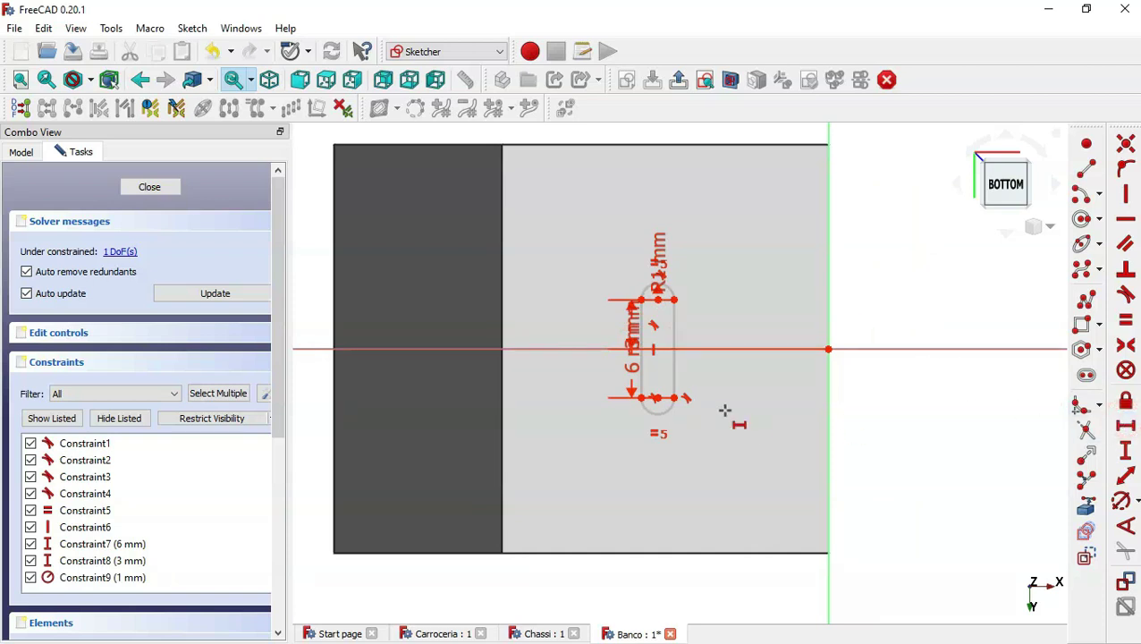
click(658, 398)
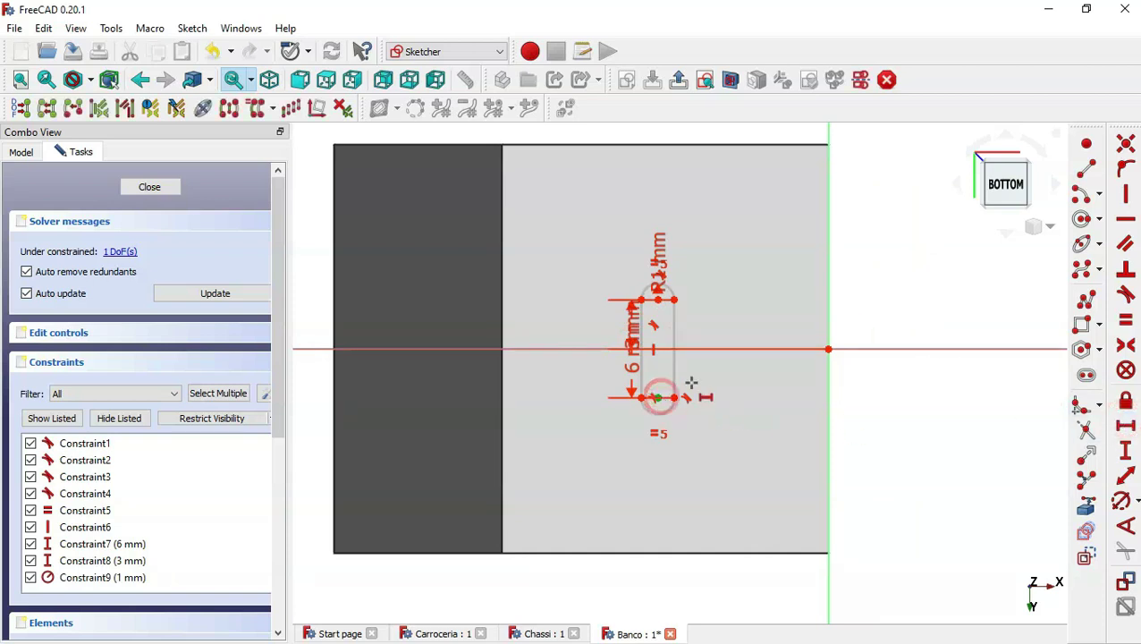
click(830, 349)
key(Return)
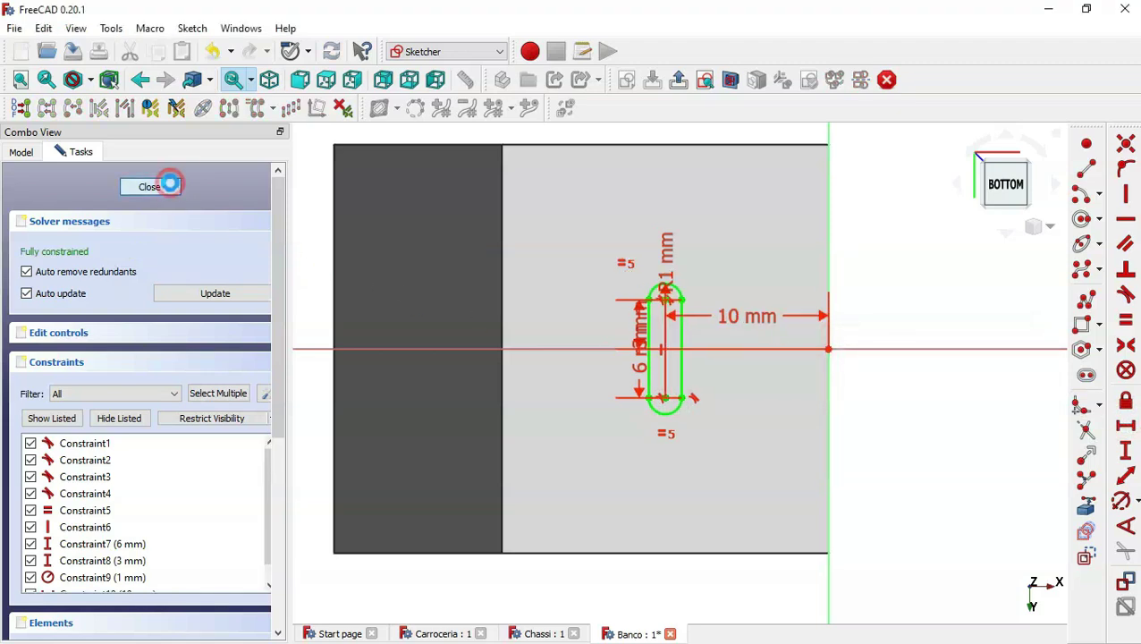
click(170, 187)
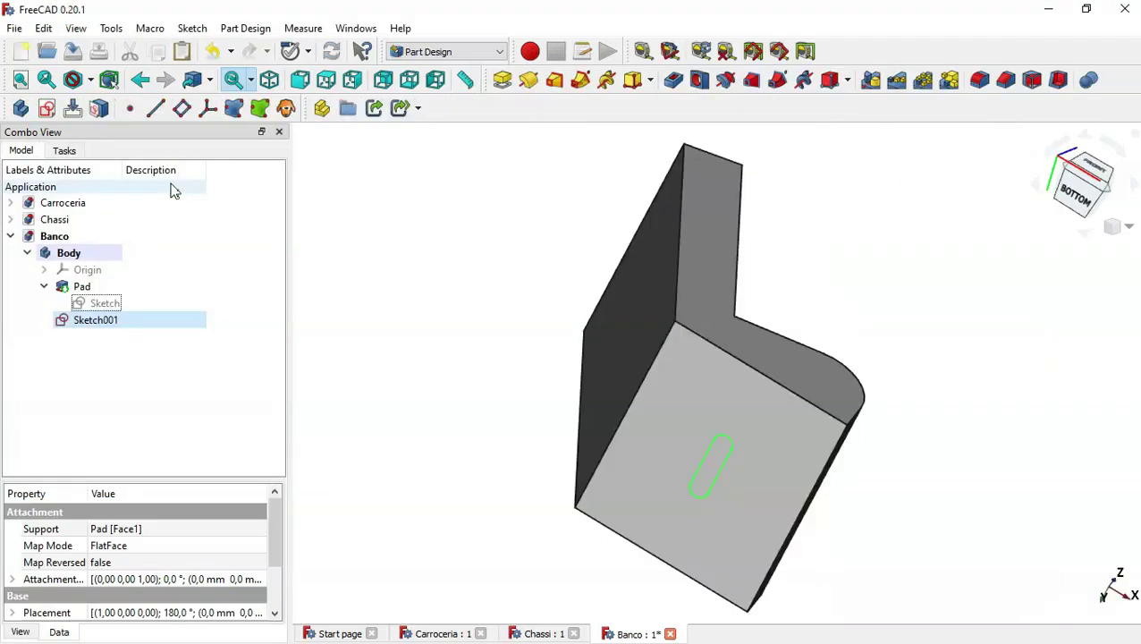
Step: Pad the slot sketch 2.5 mm as Pad001 and show the body isometrically
click(503, 81)
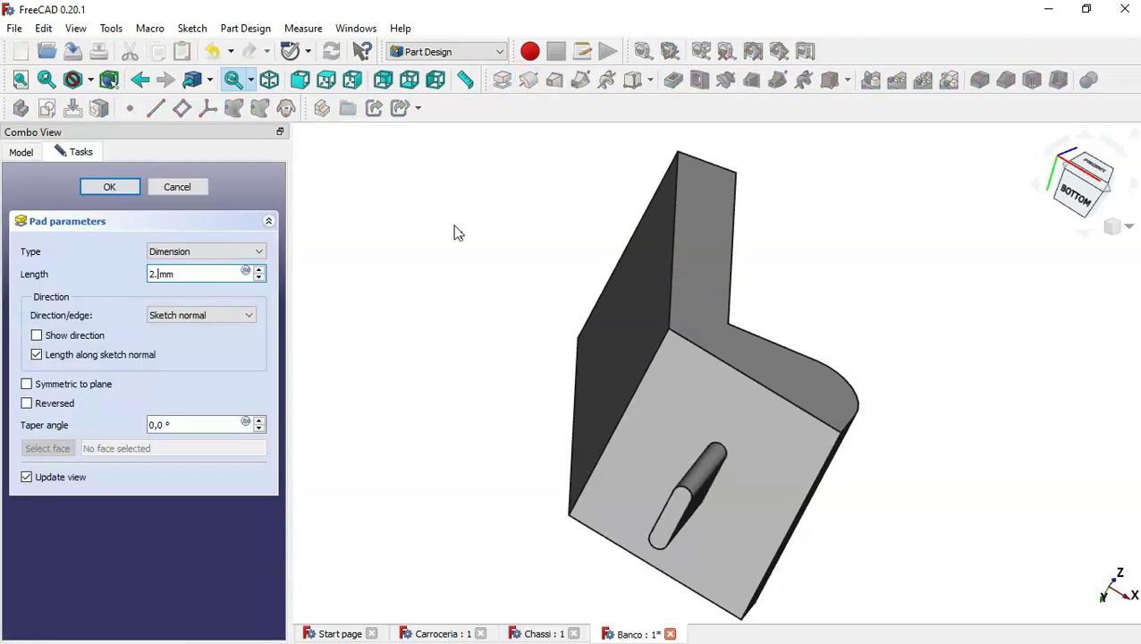
key(Return)
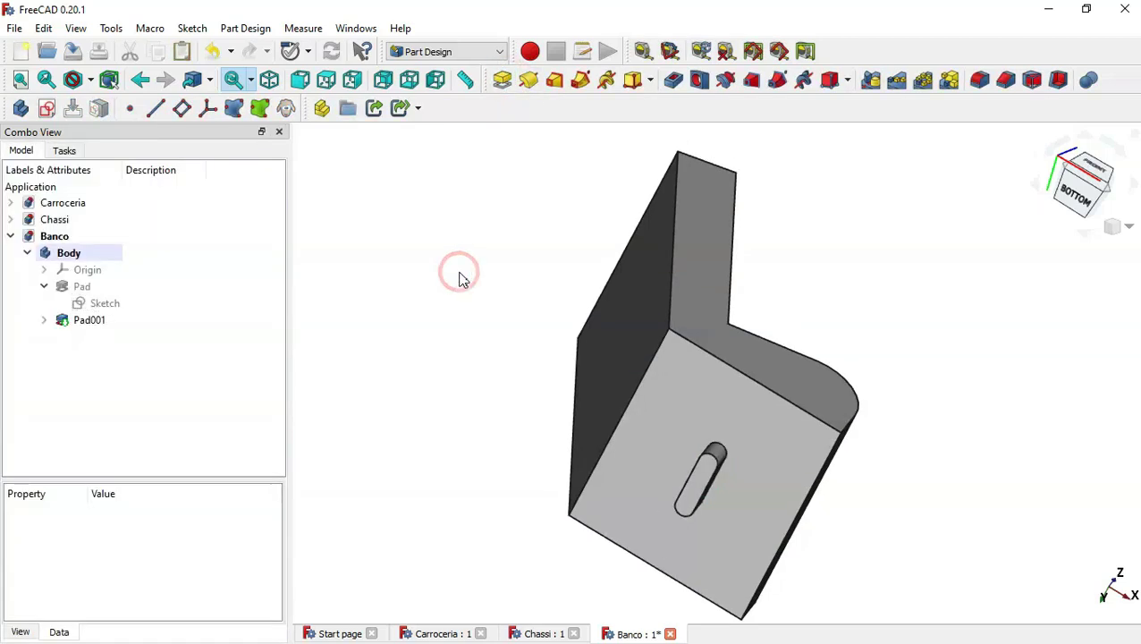
key(0)
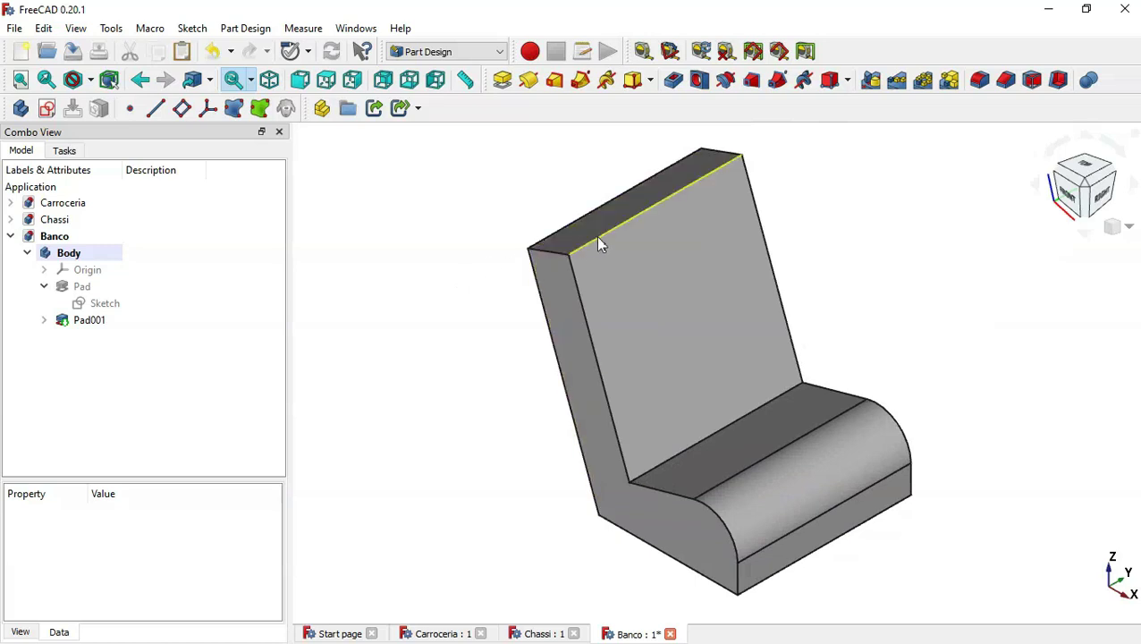
click(596, 236)
Step: Fillet the backrest's top edge with a 4 mm radius
click(980, 81)
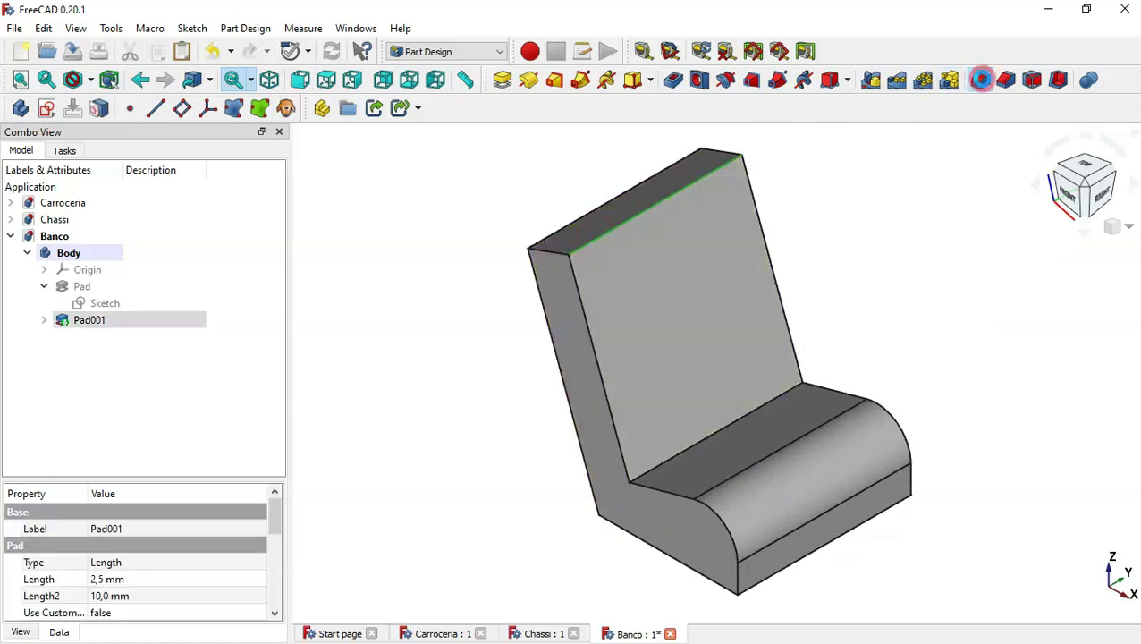
text(5)
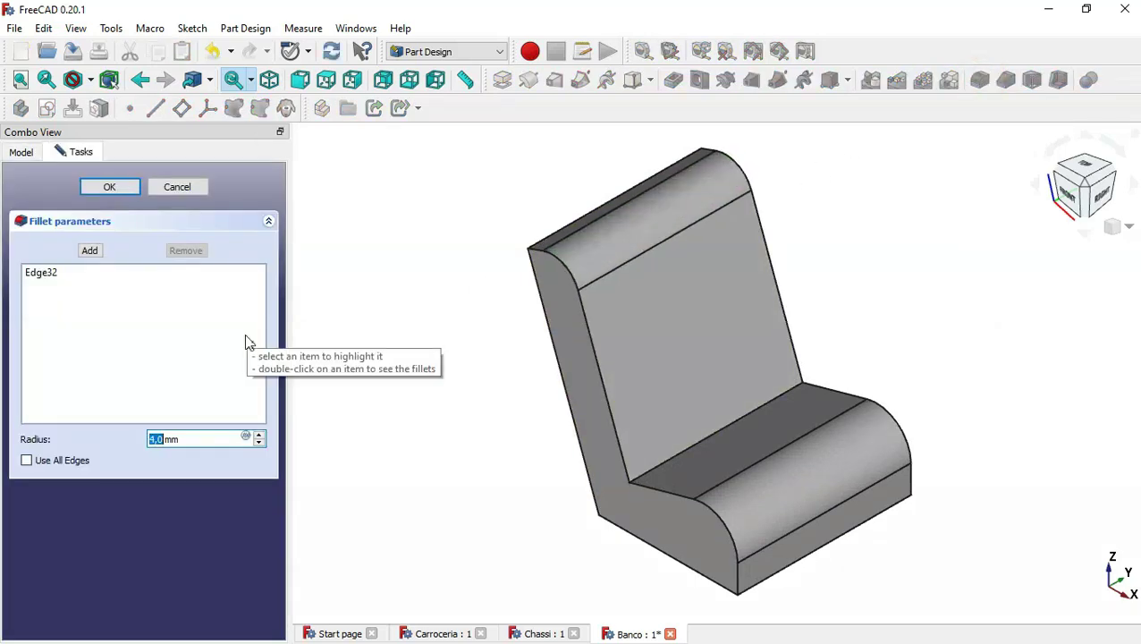
key(Up)
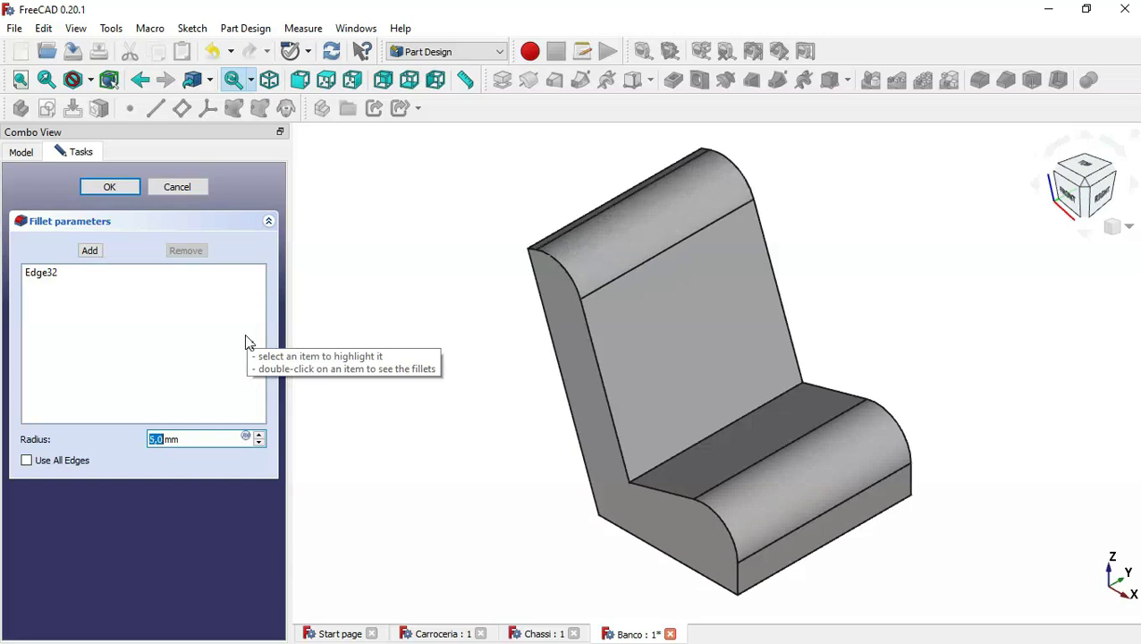
key(Down)
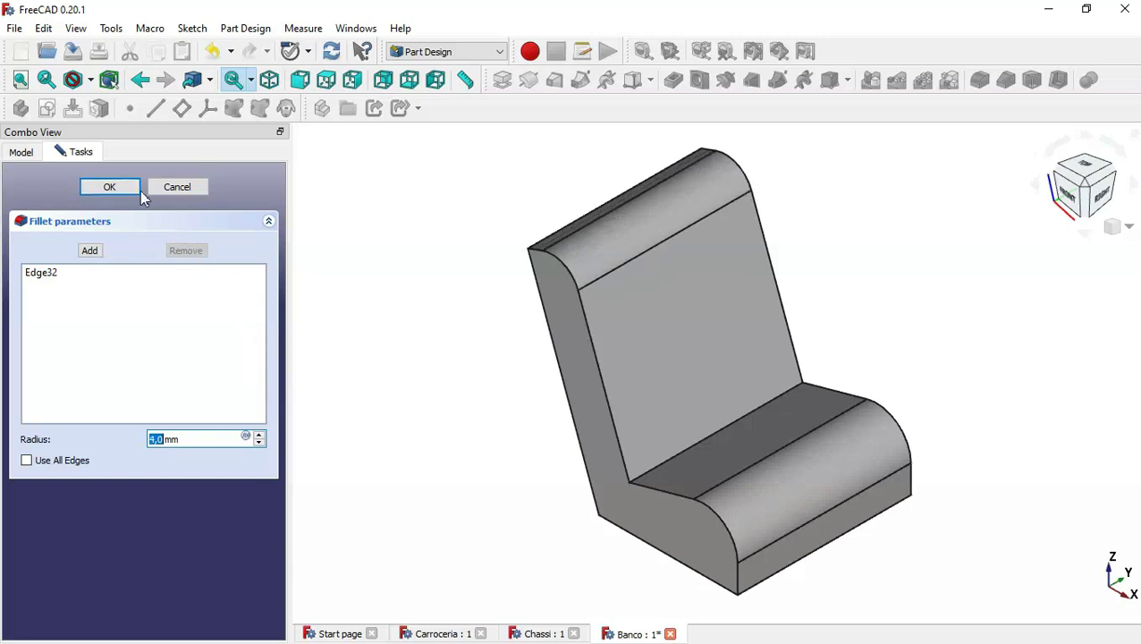
click(111, 187)
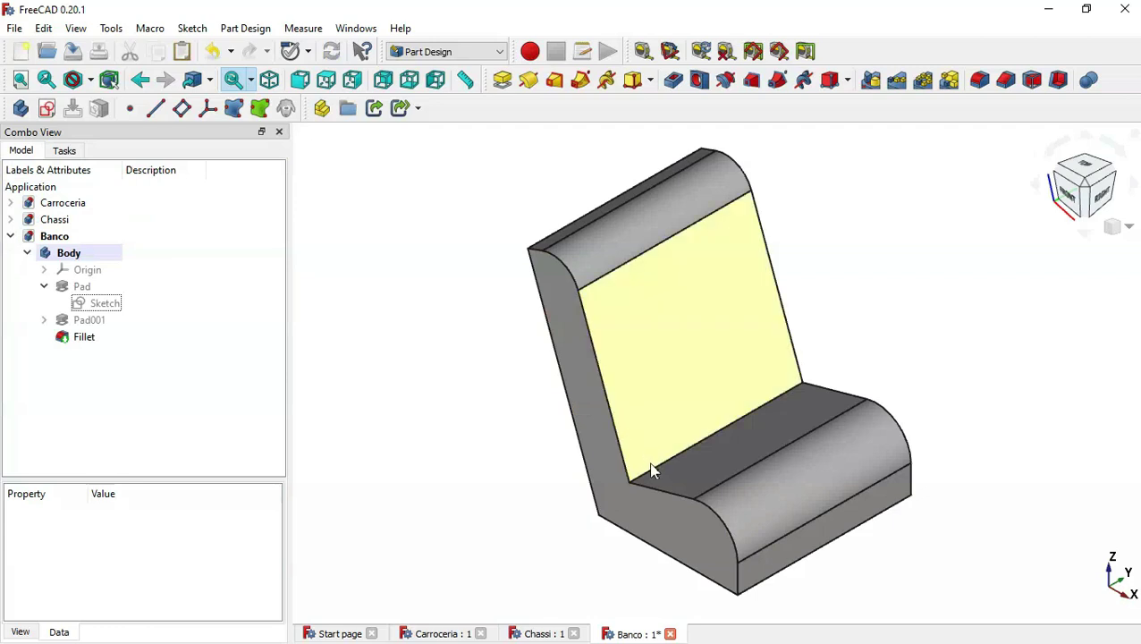
Step: Start a second fillet on the seat–backrest junction and seat rear edge at 2 mm
click(664, 491)
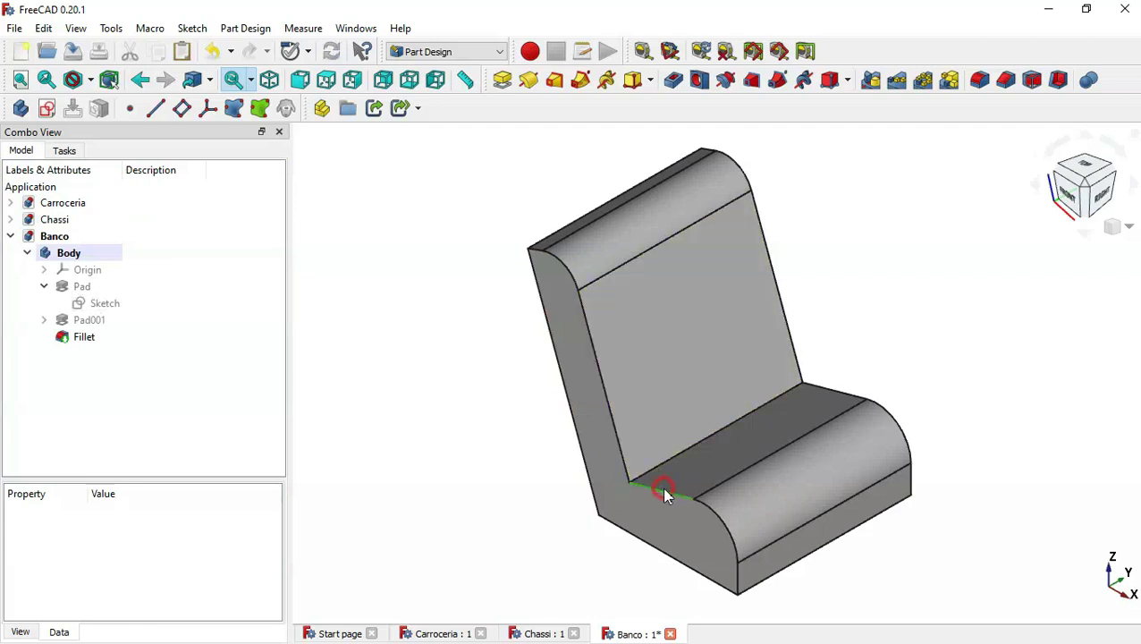
click(980, 80)
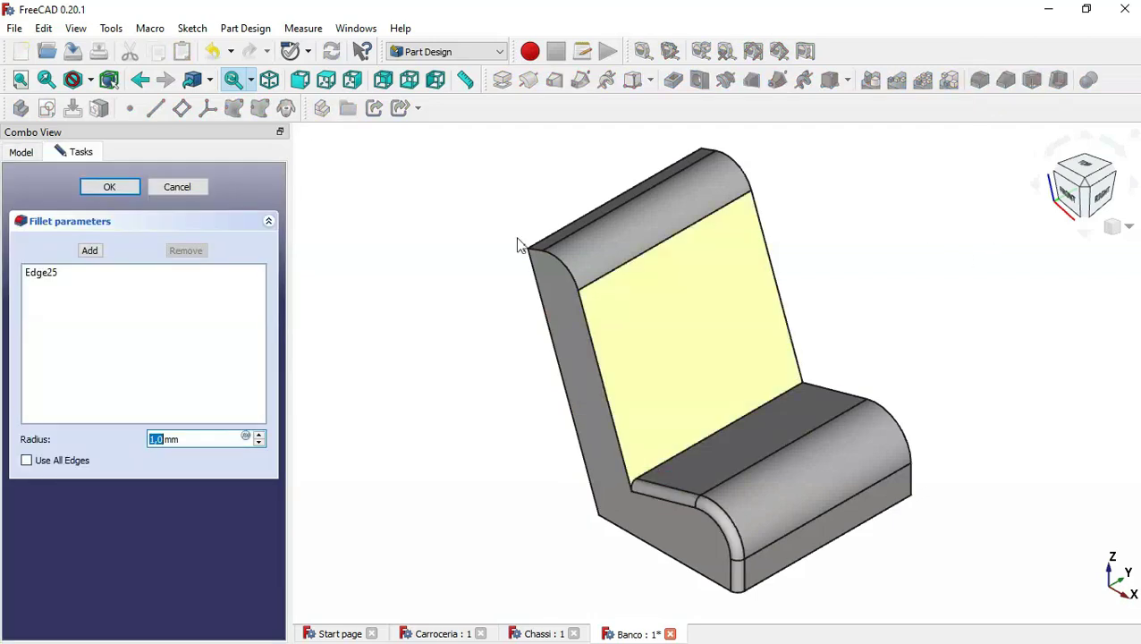
click(91, 251)
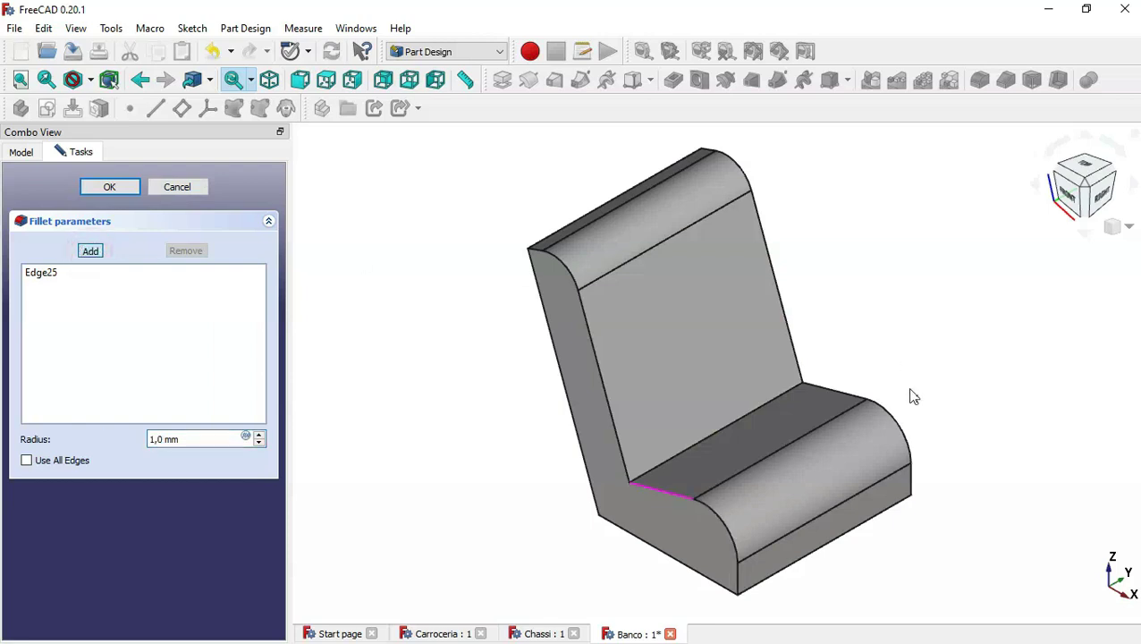
click(856, 399)
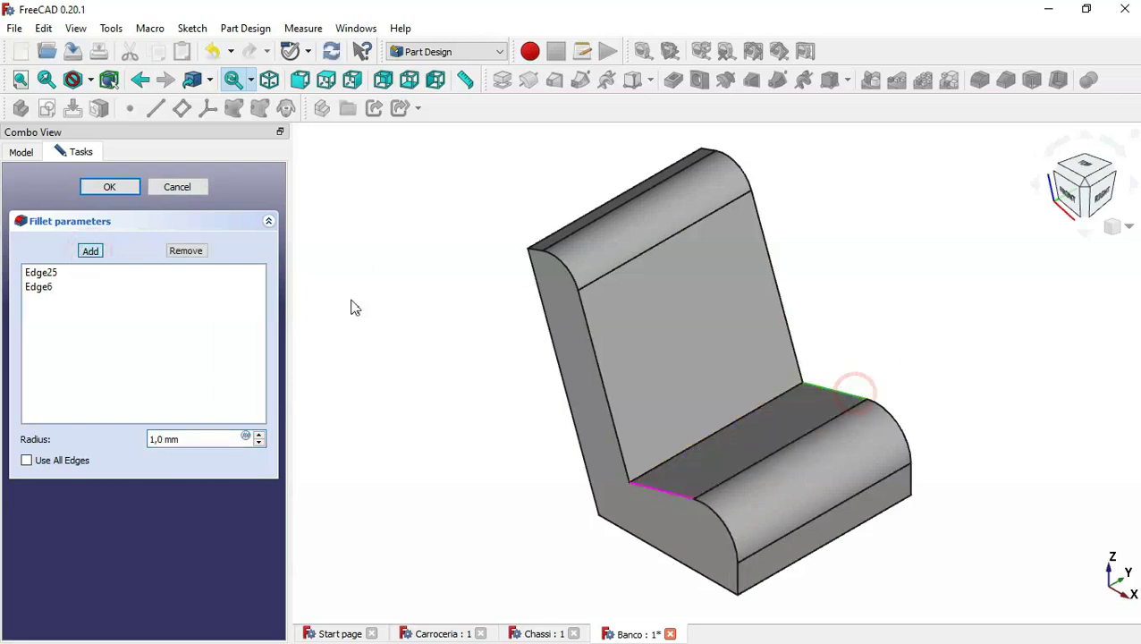
click(83, 253)
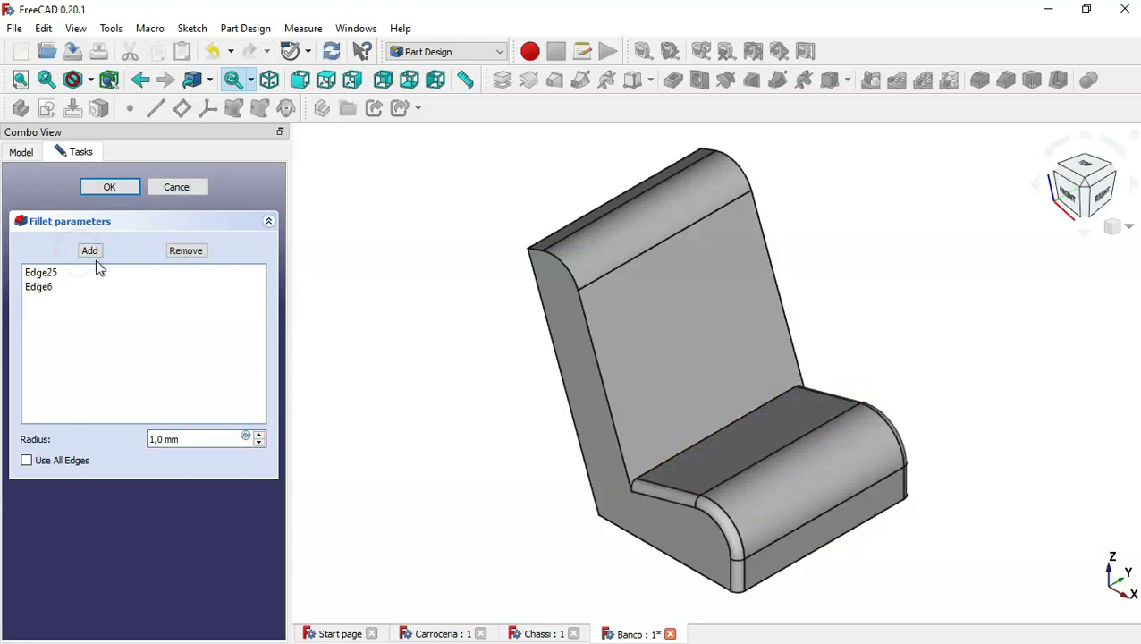
click(260, 434)
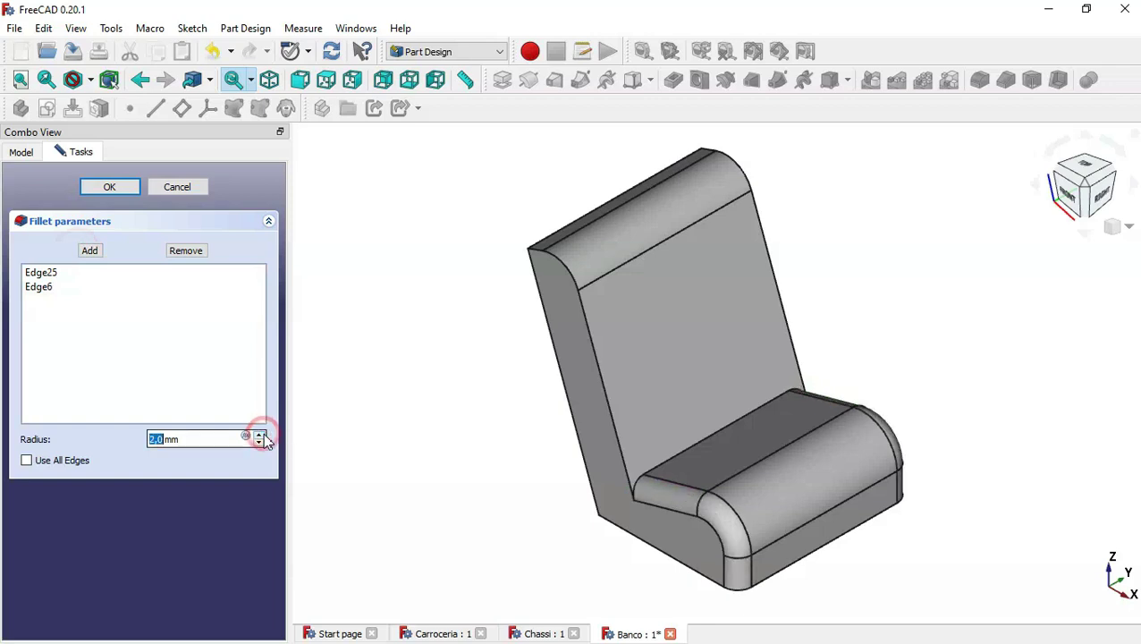
Step: Add the backrest's left and right side edges to the second fillet
click(92, 251)
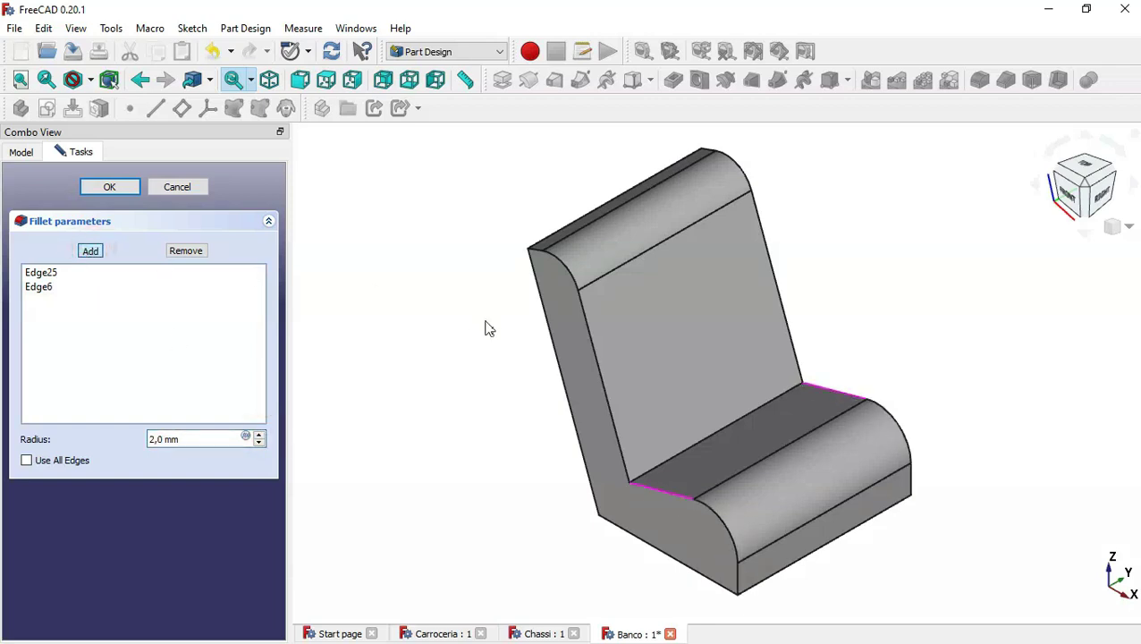
click(598, 373)
click(598, 374)
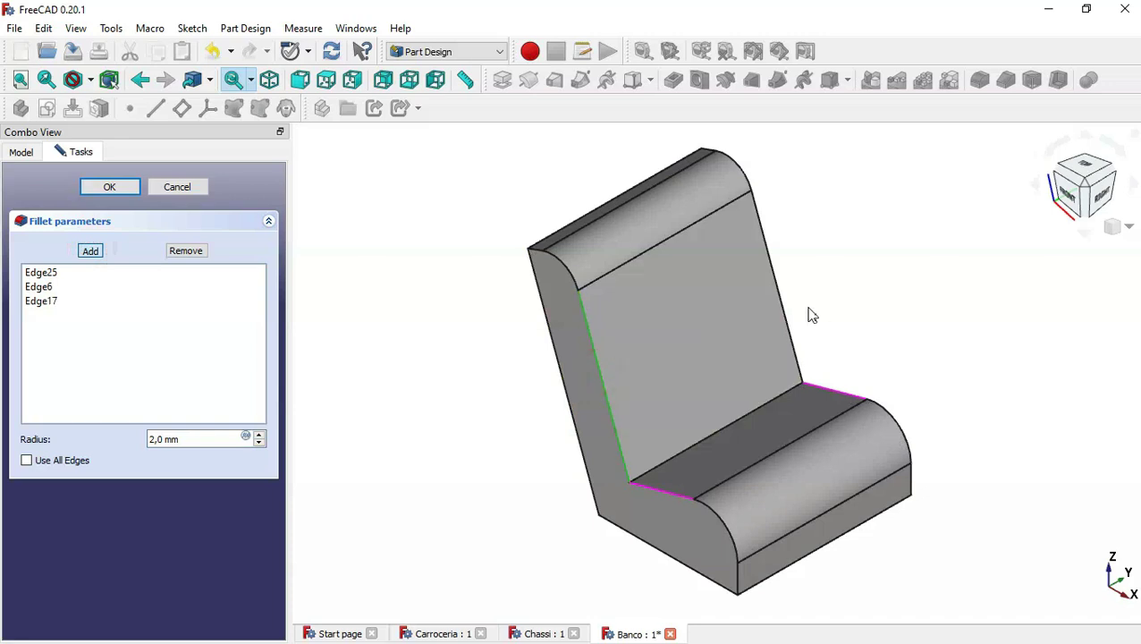
click(786, 313)
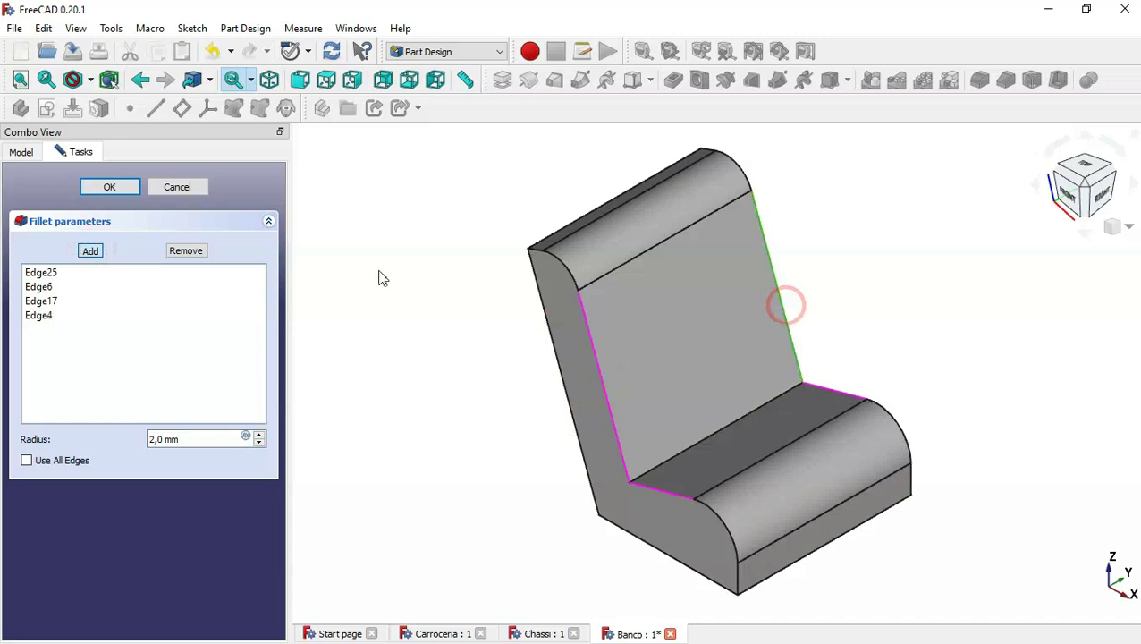
click(90, 250)
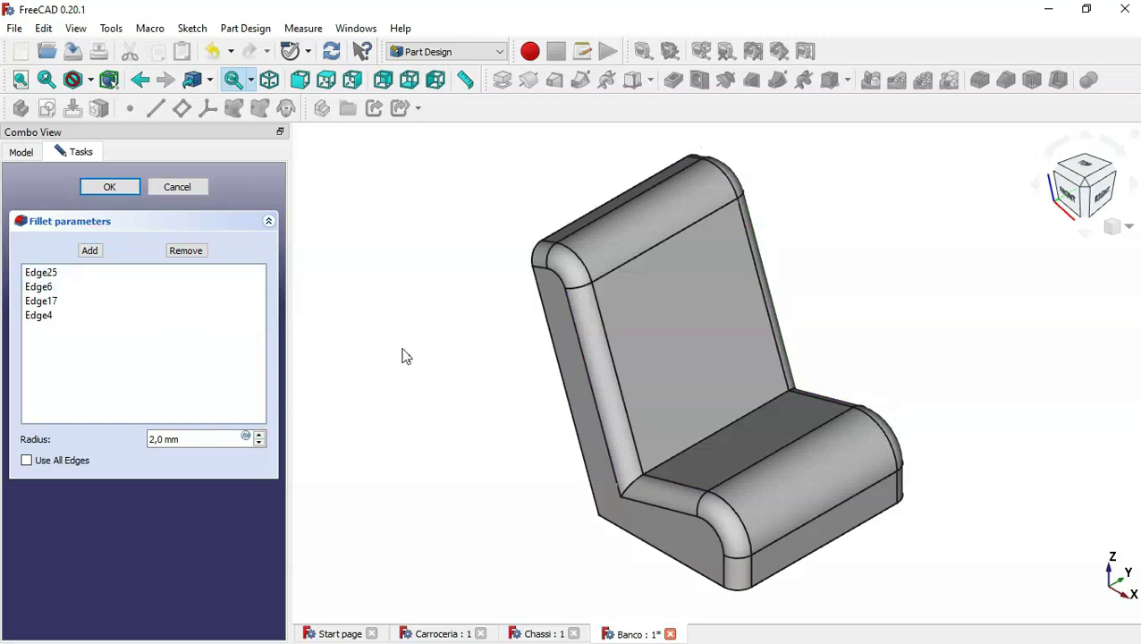
middle_drag(409, 356, 688, 400)
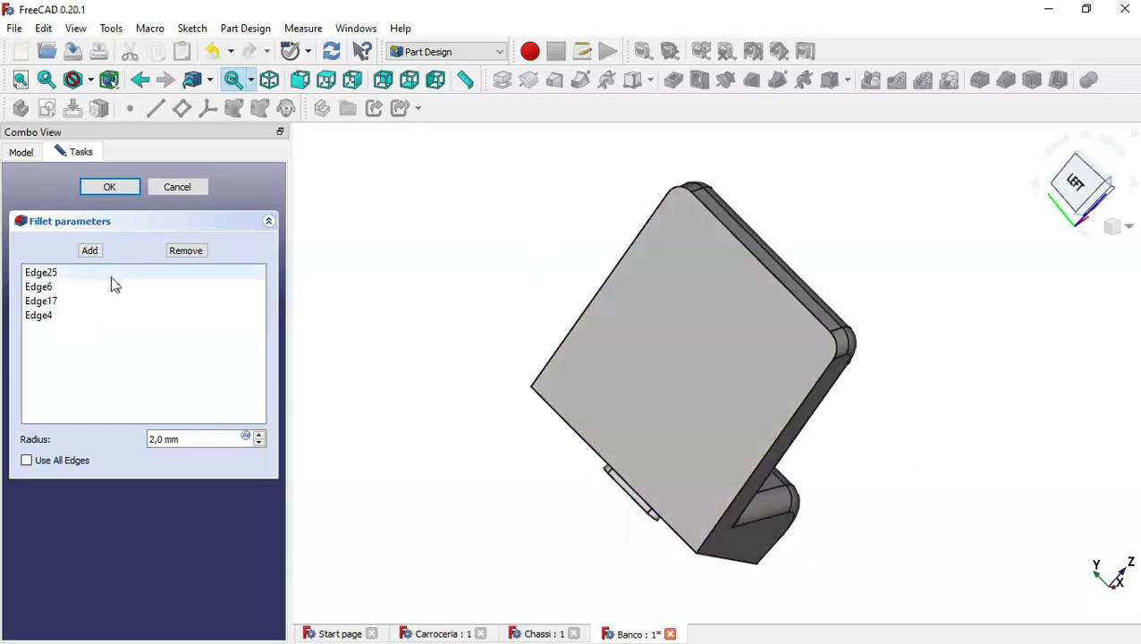
Step: Add the backrest's rear top edge and apply Fillet001 at 1.5 mm
click(93, 251)
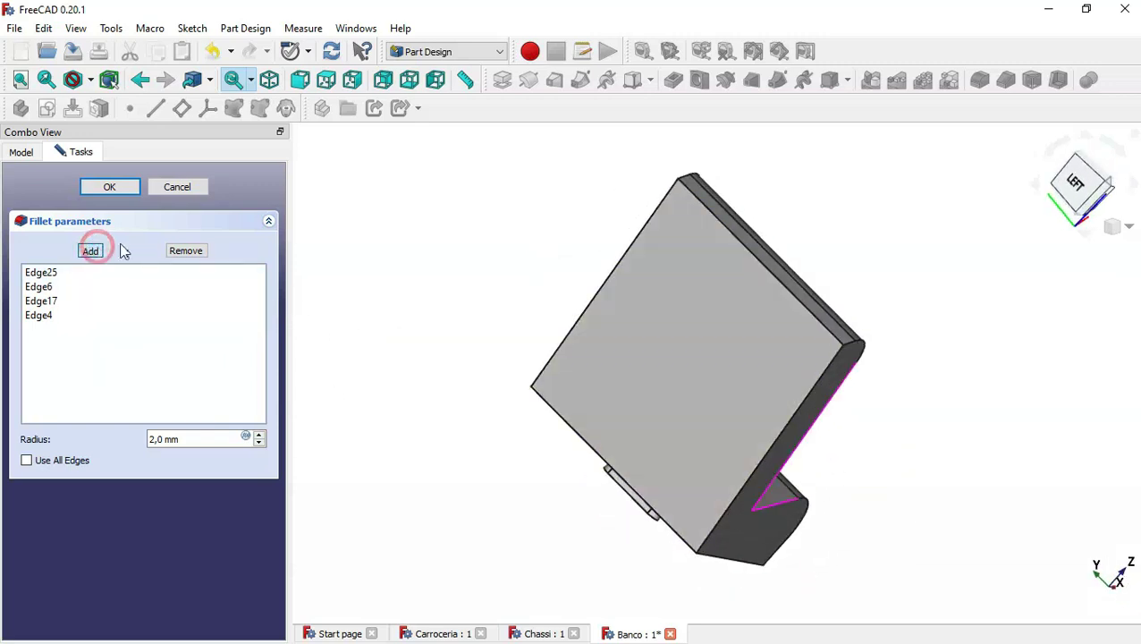
click(723, 226)
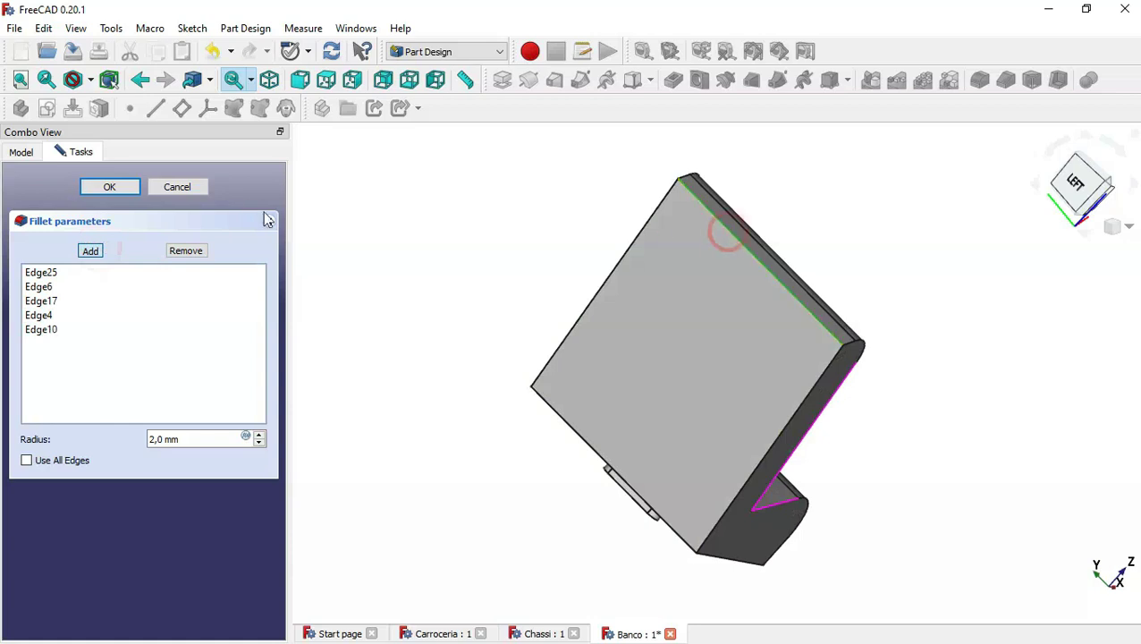
click(92, 251)
mouse_move(910, 348)
middle_down()
mouse_move(771, 341)
mouse_move(703, 373)
middle_up()
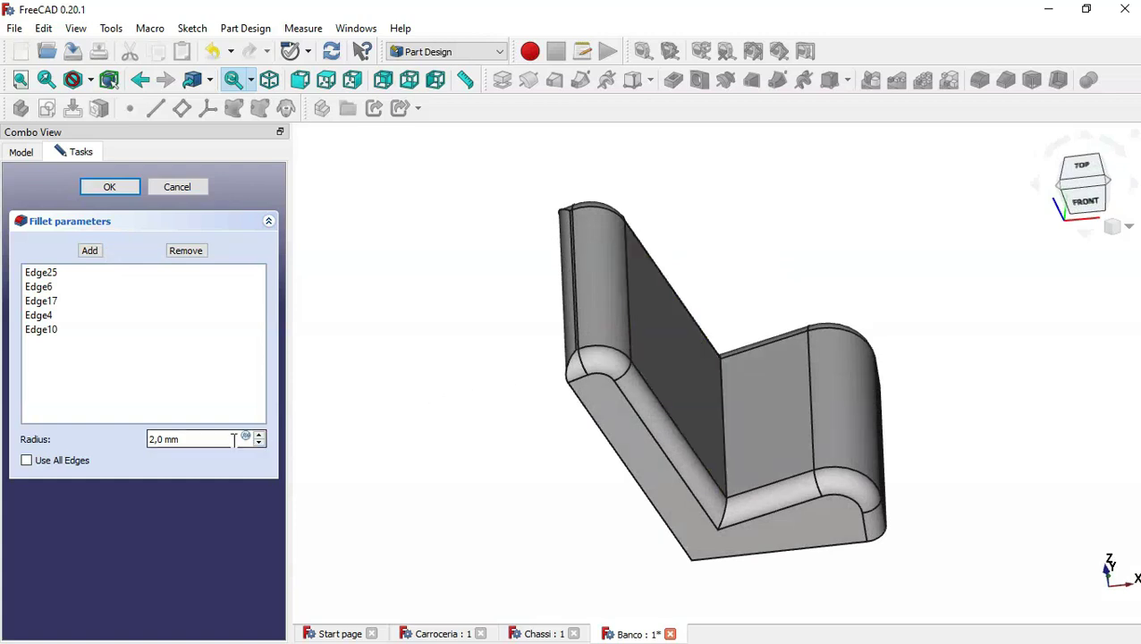
drag(233, 438, 152, 440)
key(Return)
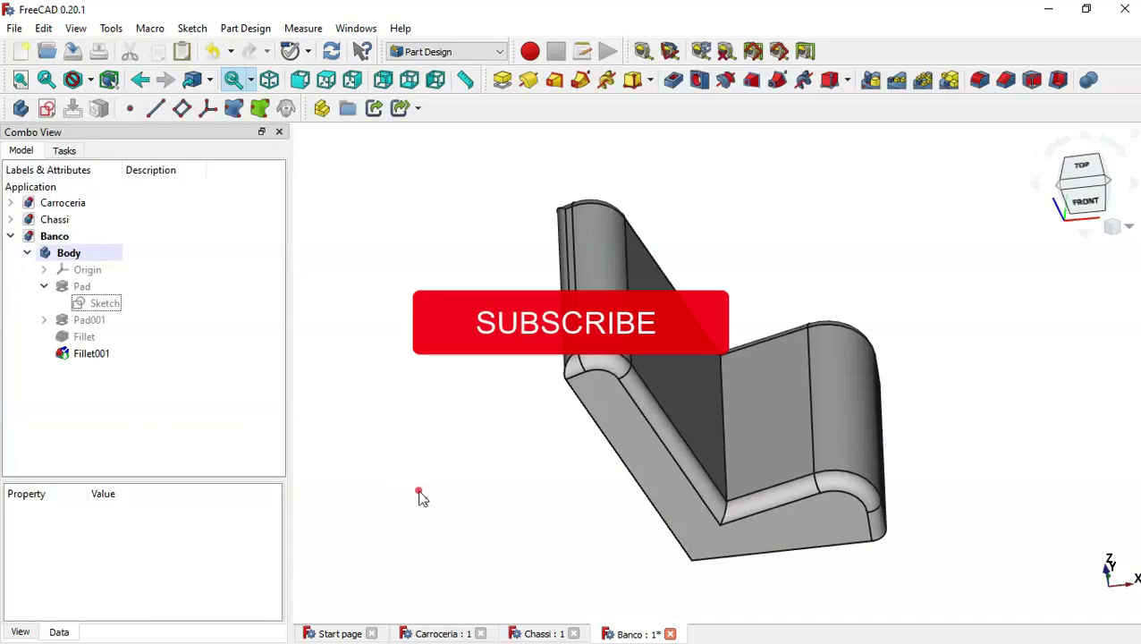
Step: Return to isometric view, save the Banco document, and create a new empty document
middle_drag(420, 496, 507, 386)
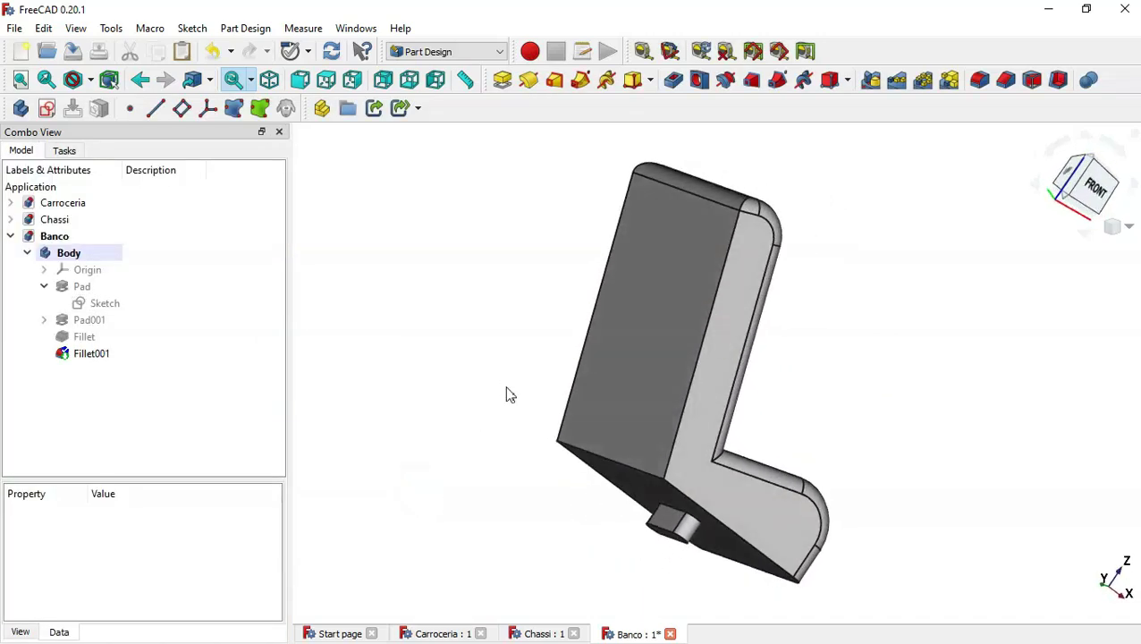
key(0)
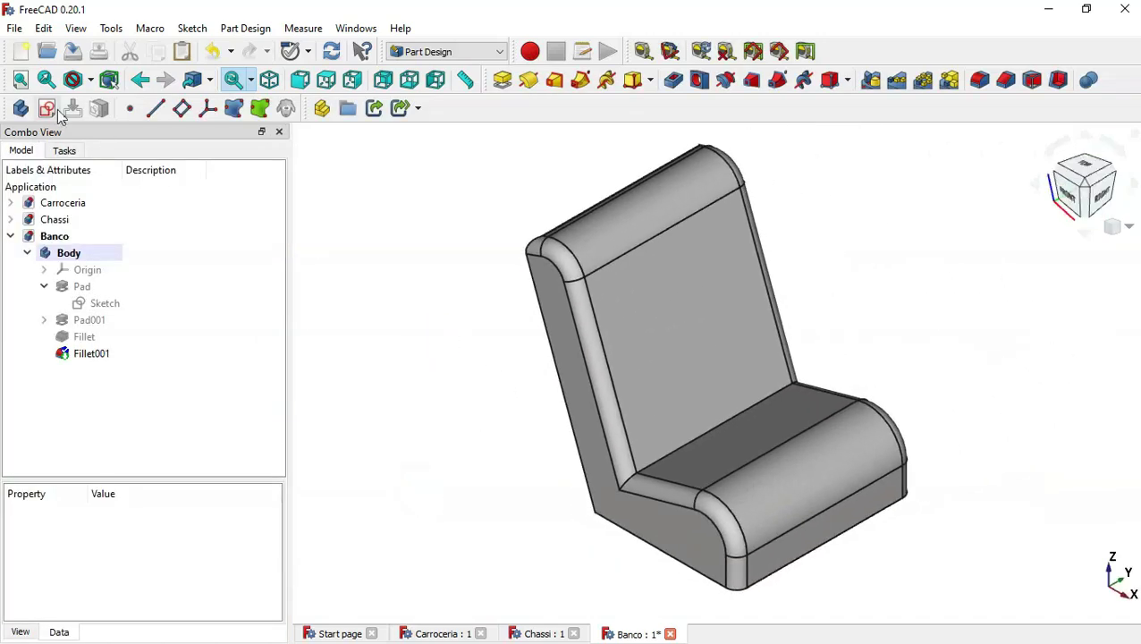
click(72, 51)
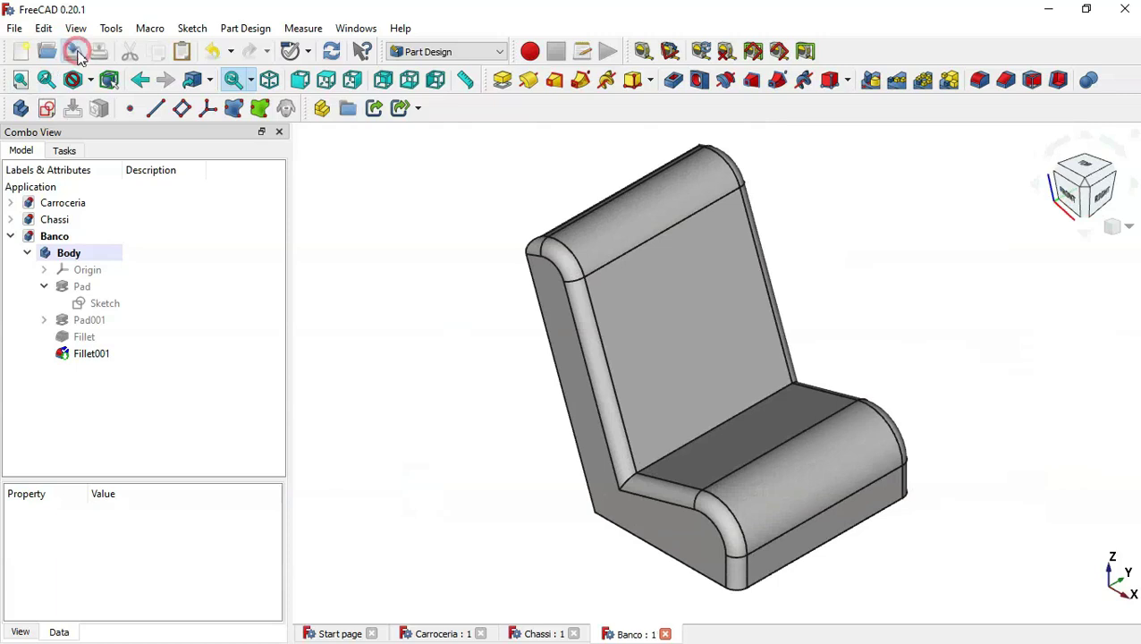
click(494, 340)
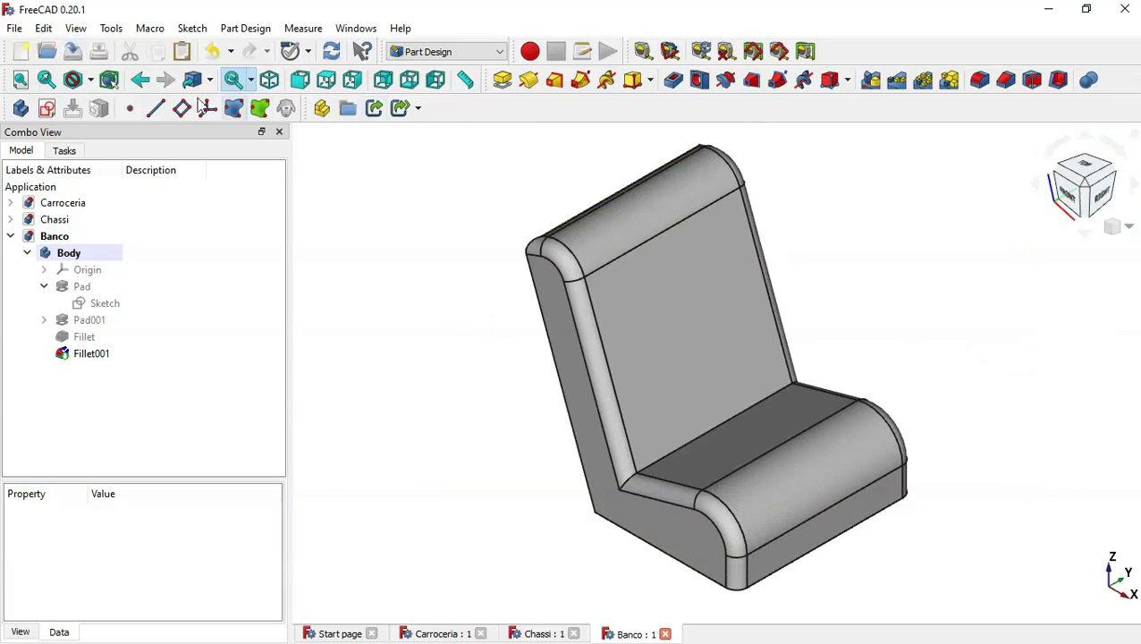
click(24, 51)
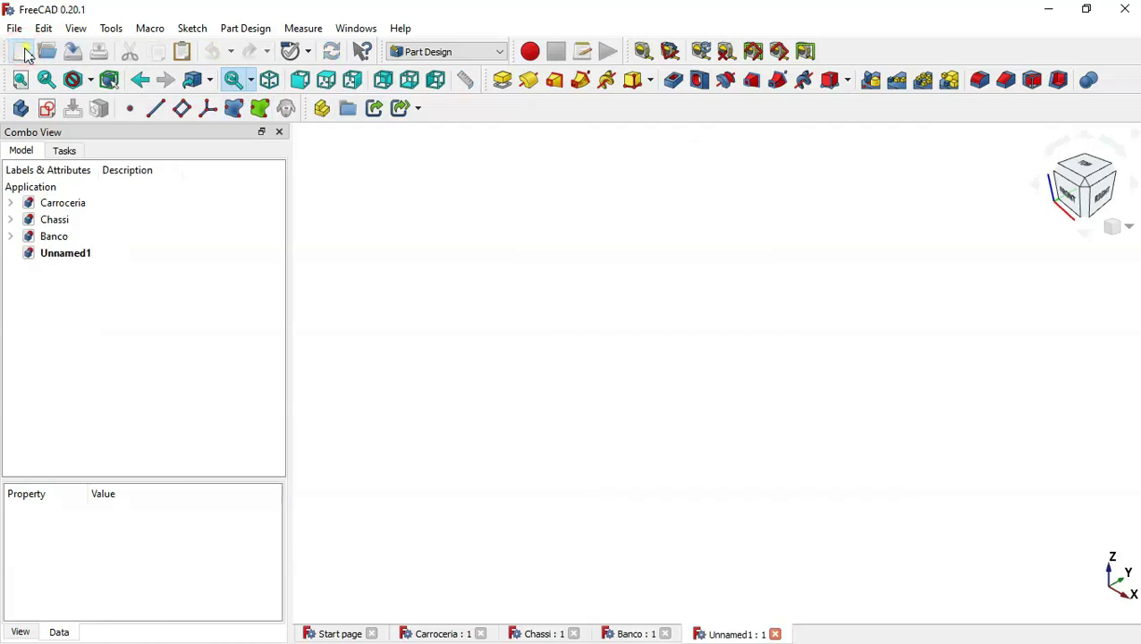
Step: Save the new document as 'Console'
click(76, 54)
text(Console)
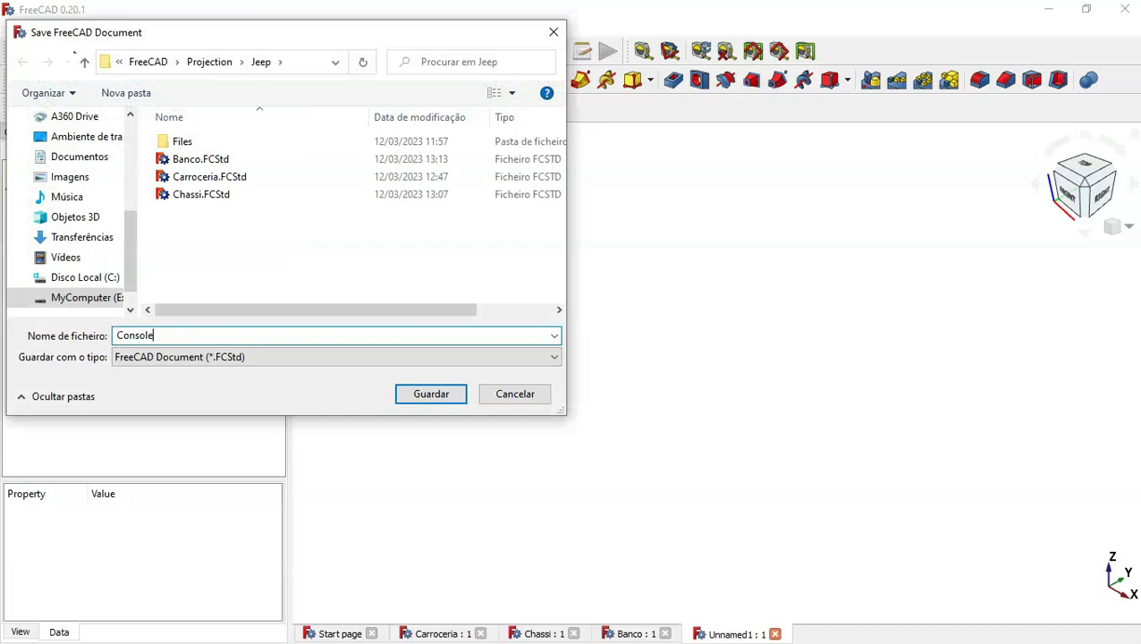
key(Return)
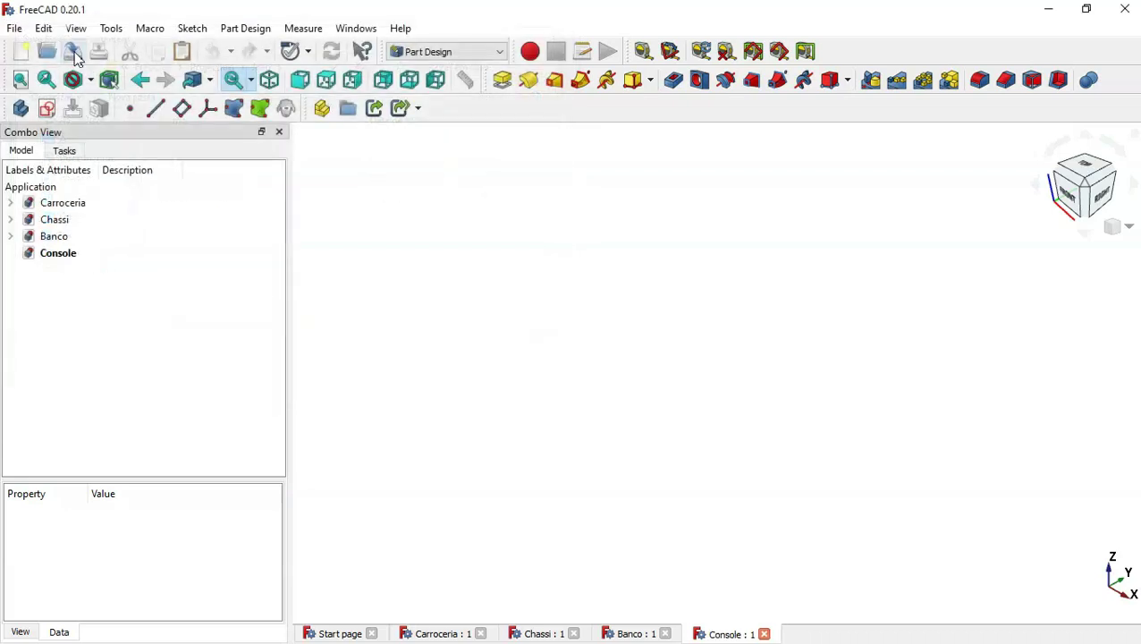
Step: Create a Body with a new sketch on the XZ plane
click(21, 108)
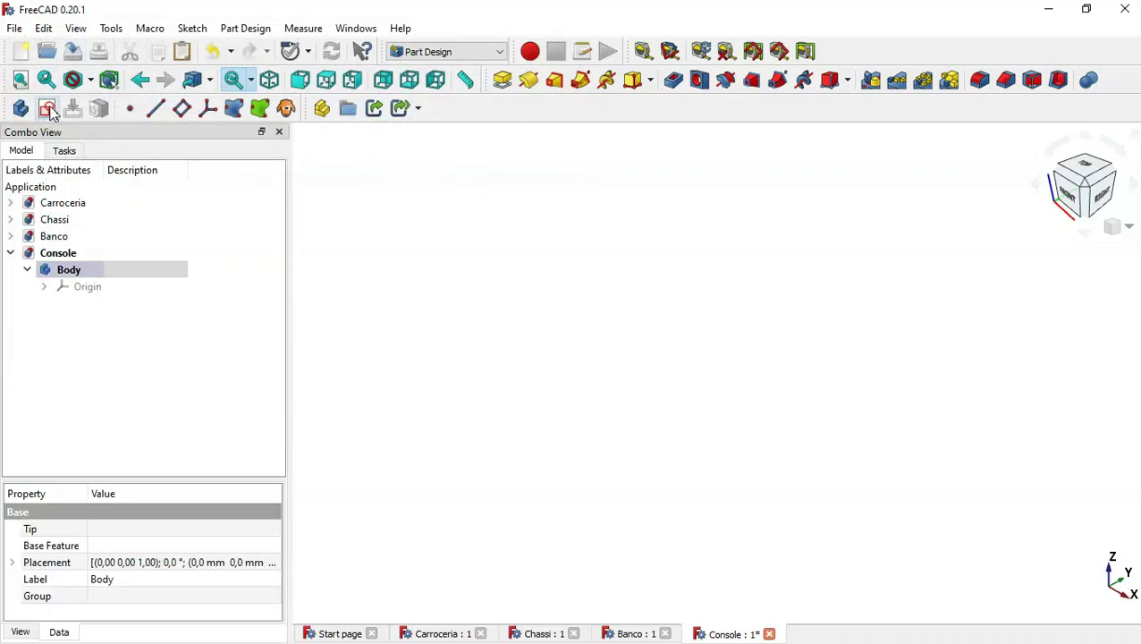
click(47, 109)
click(636, 202)
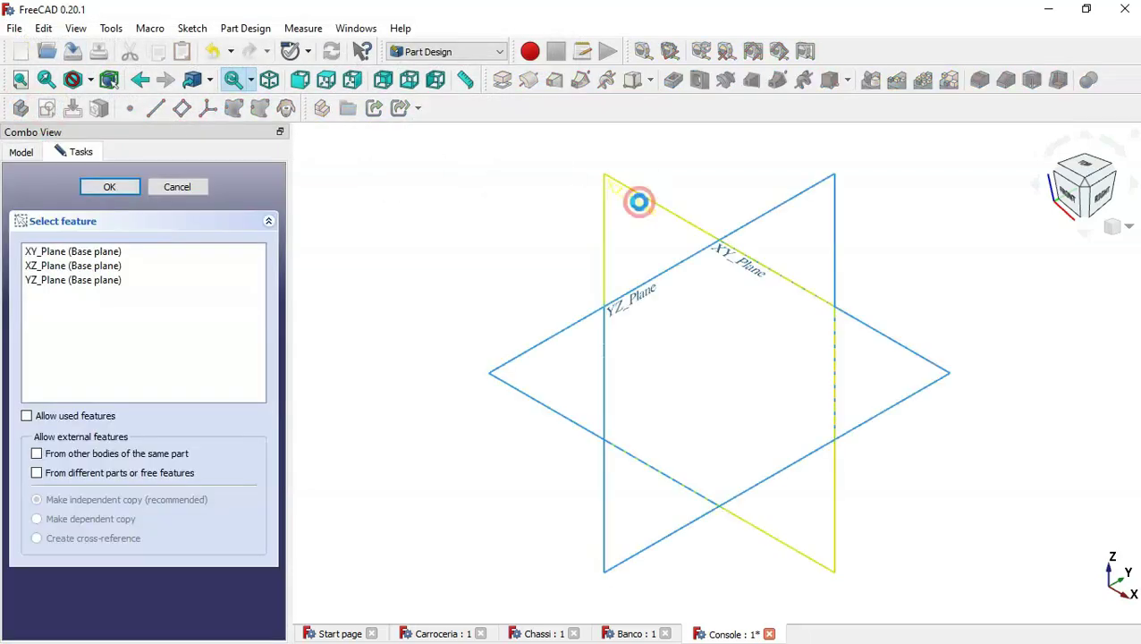
click(1098, 324)
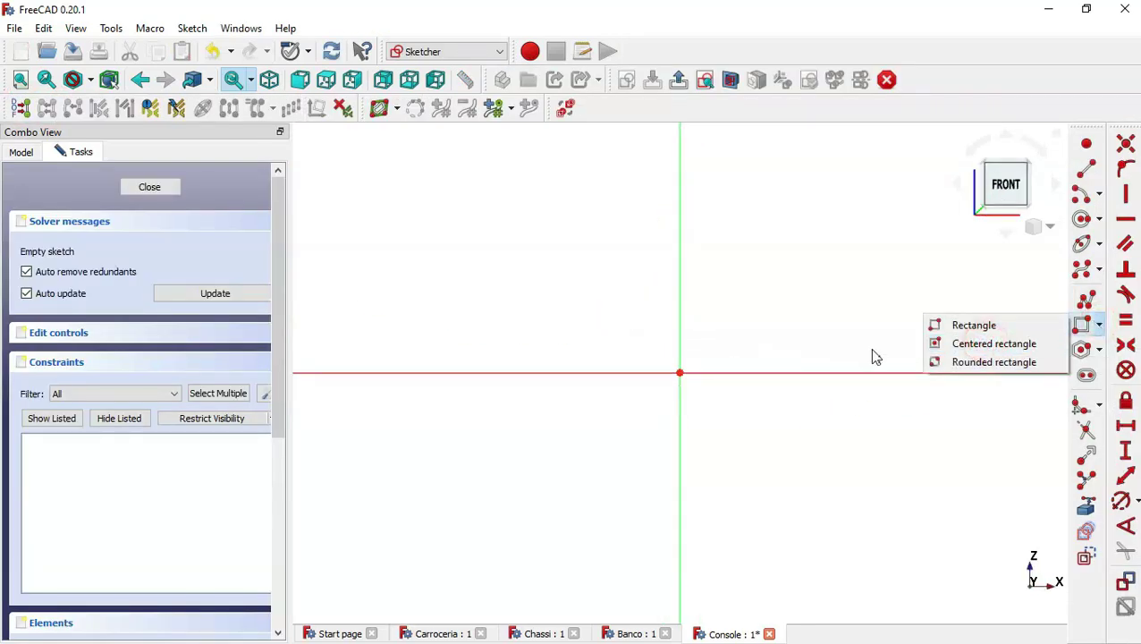
Step: Draw a centred rectangle on the sketch origin
click(989, 349)
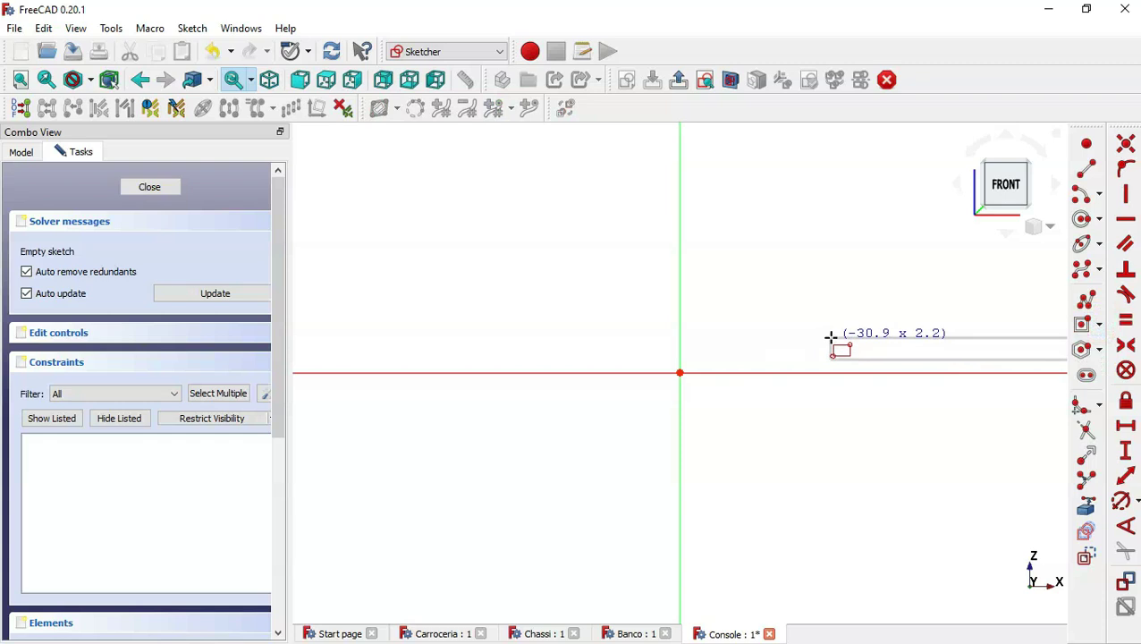
key(Escape)
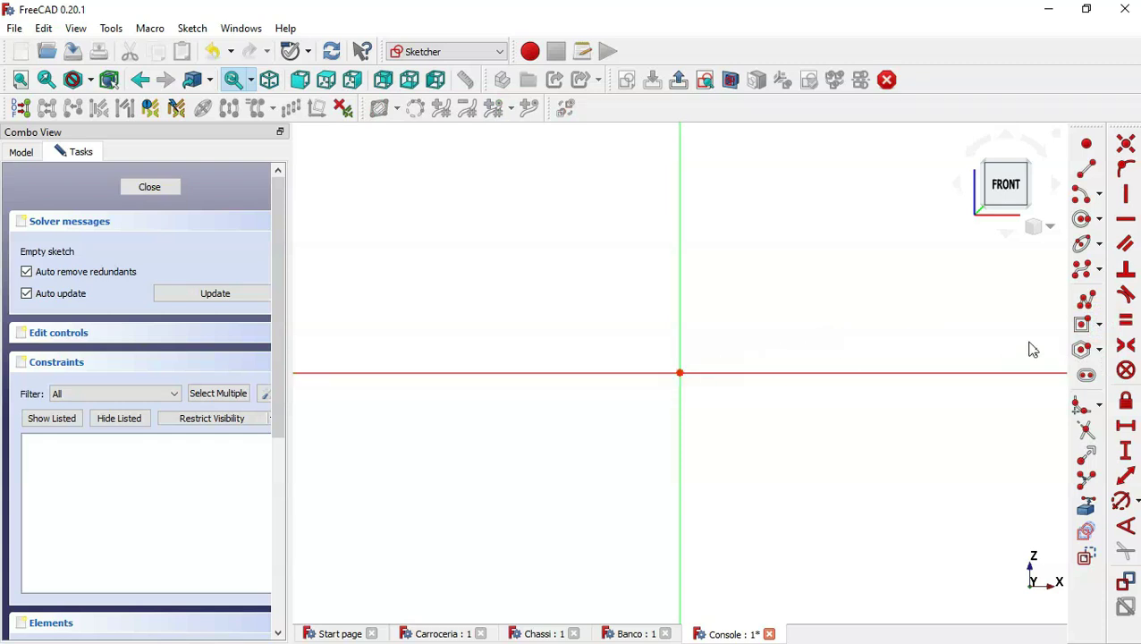
click(1084, 324)
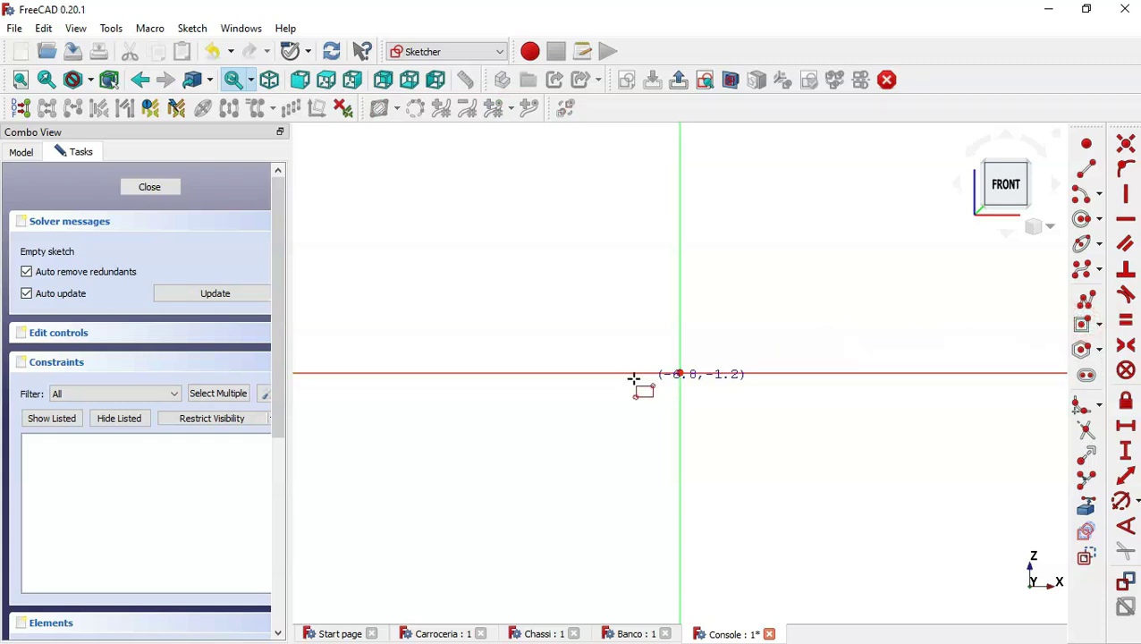
click(681, 372)
click(970, 288)
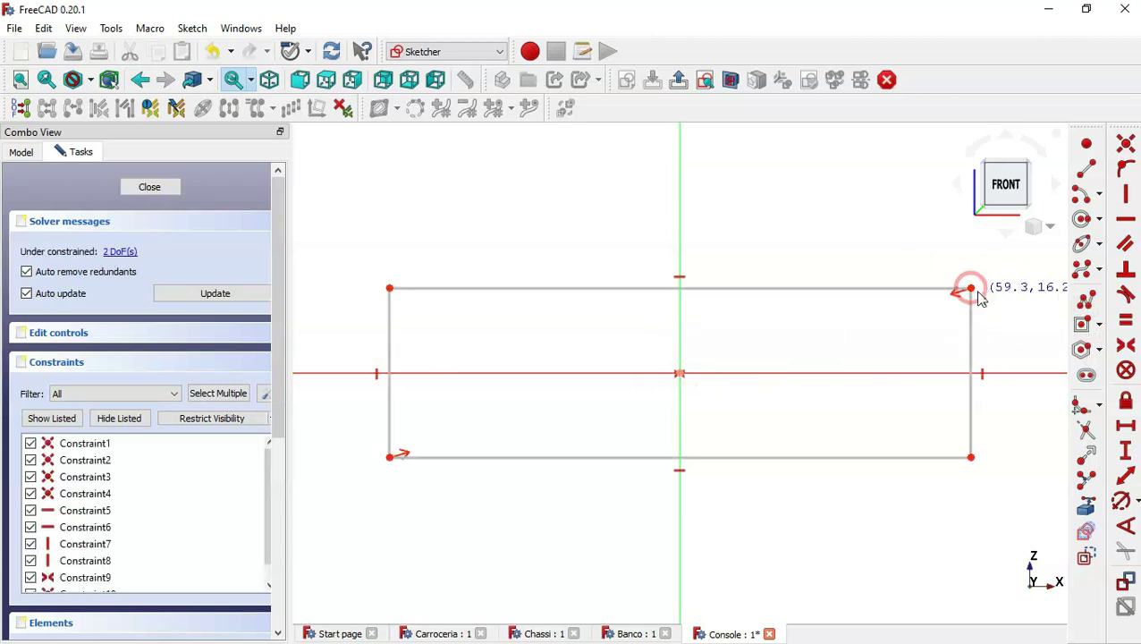
Step: Dimension the rectangle 54,5 mm wide and 7,5 mm tall
click(1126, 425)
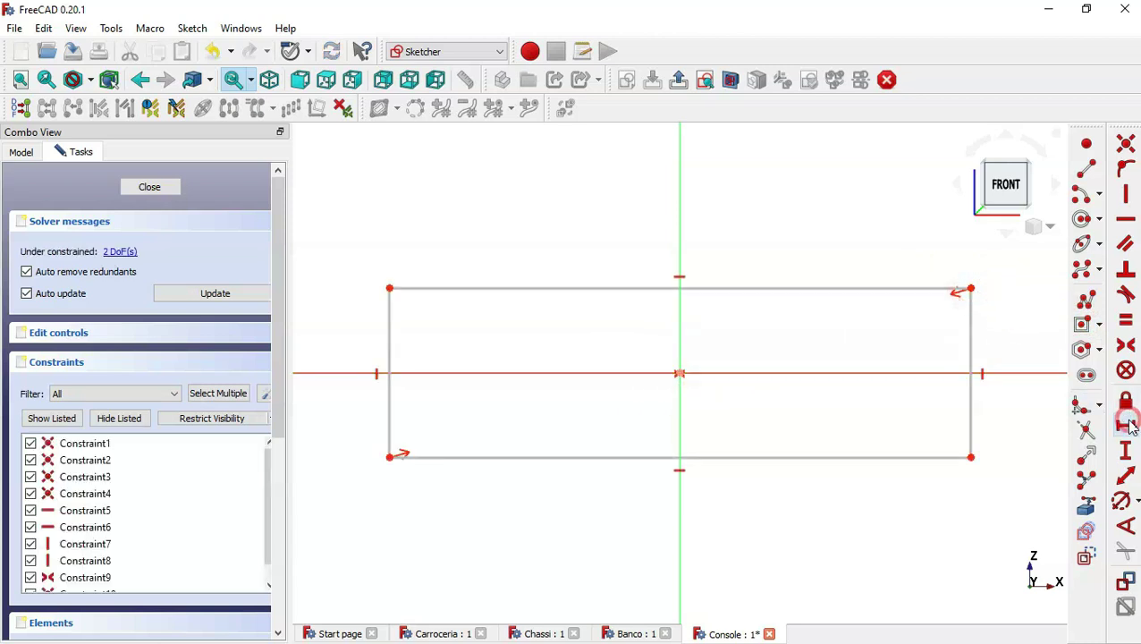
click(876, 457)
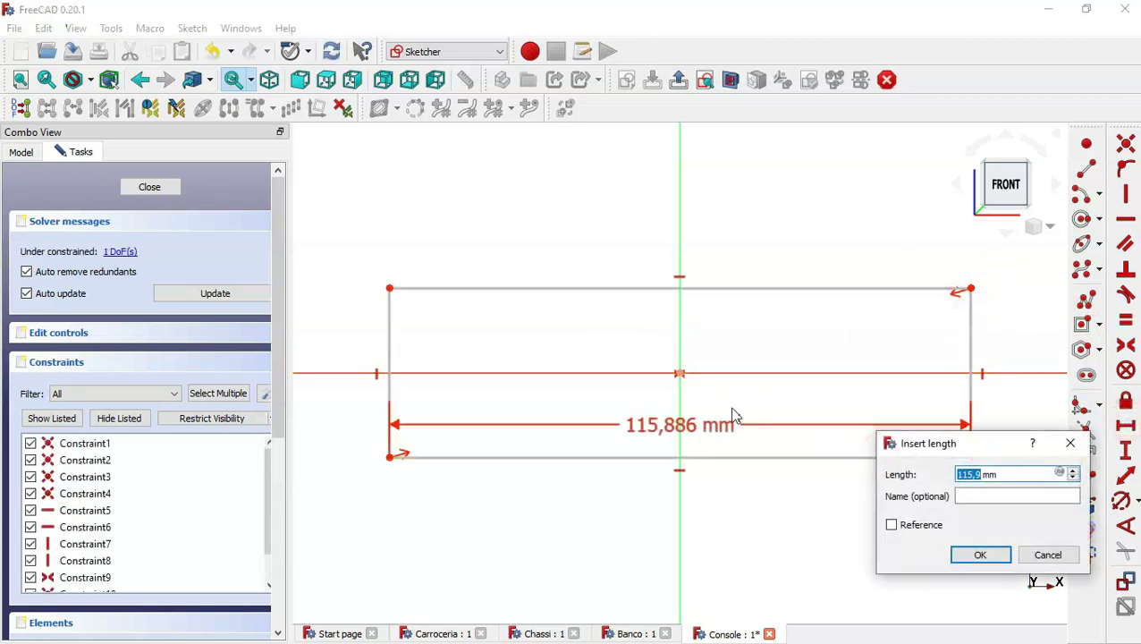
text(5)
key(Return)
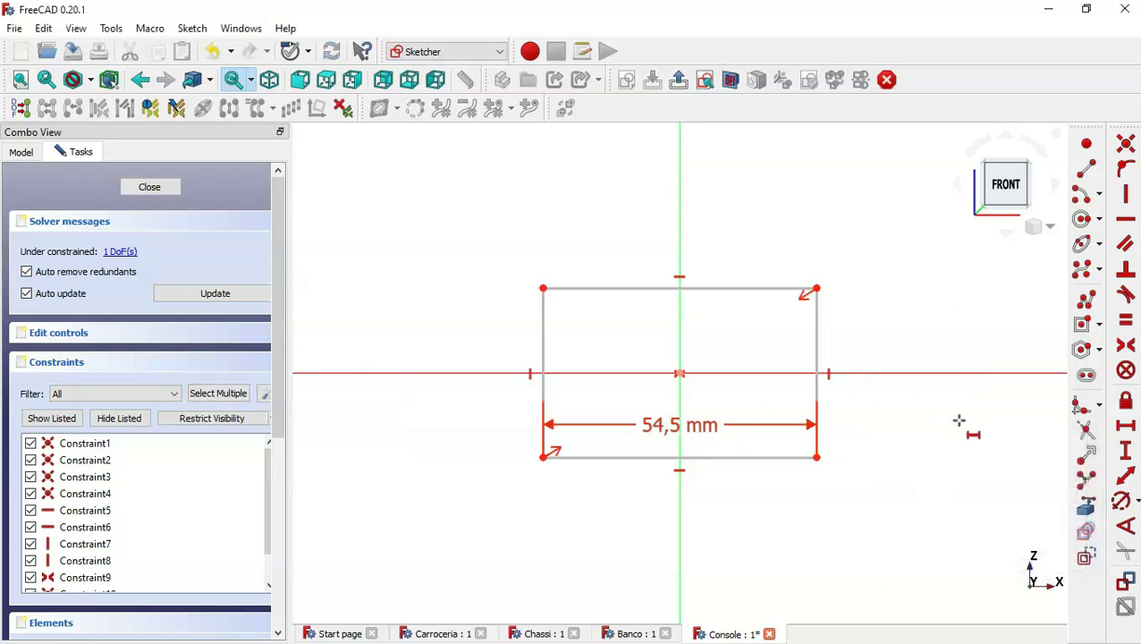
click(1125, 450)
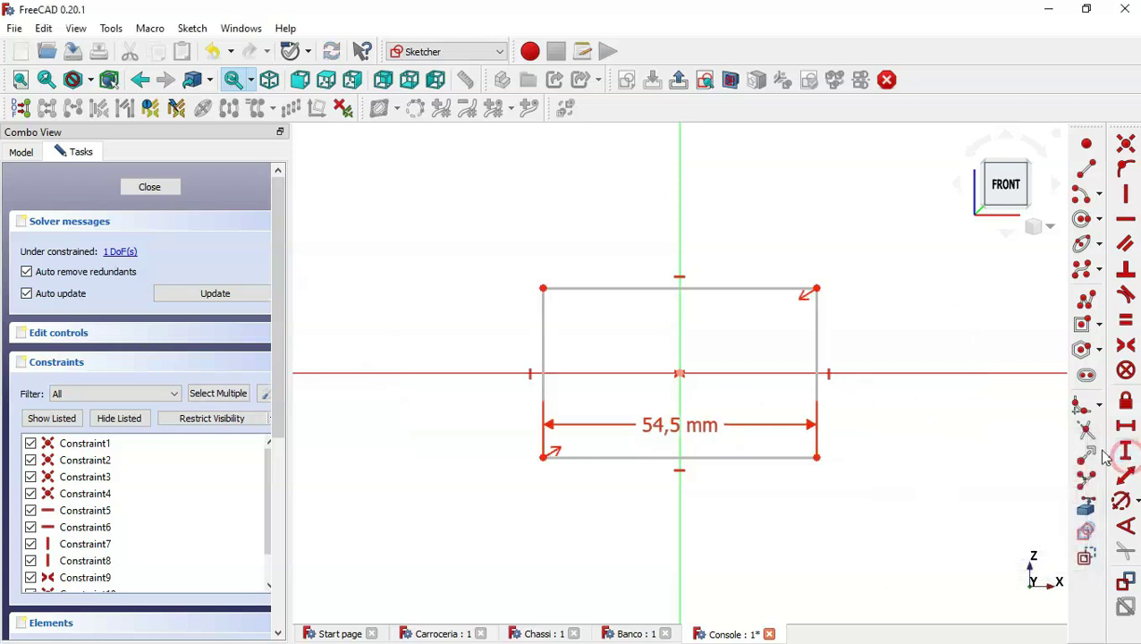
click(817, 384)
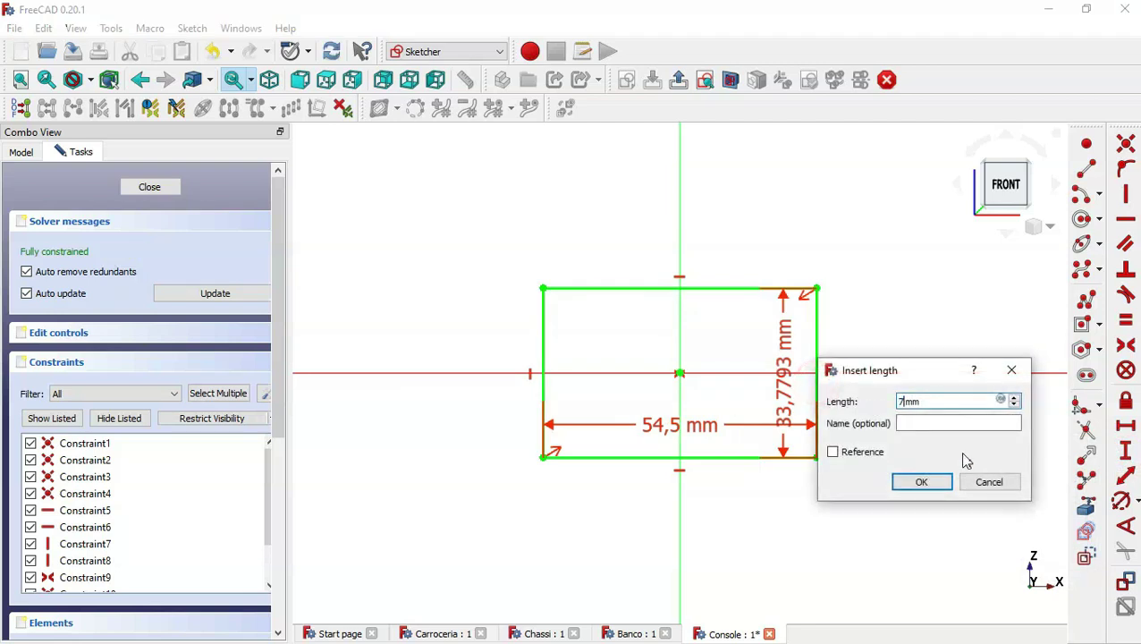
text(5)
key(Return)
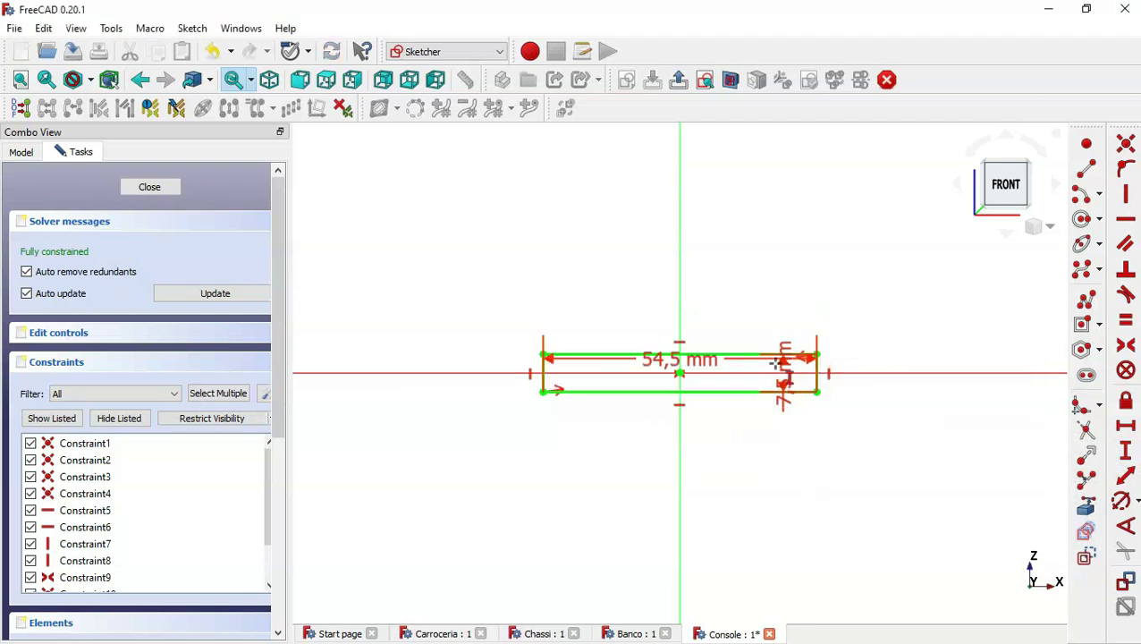
Step: Move the 54,5 and 7,5 labels clear of the rectangle and close the sketch
scroll(734, 358, up, 2)
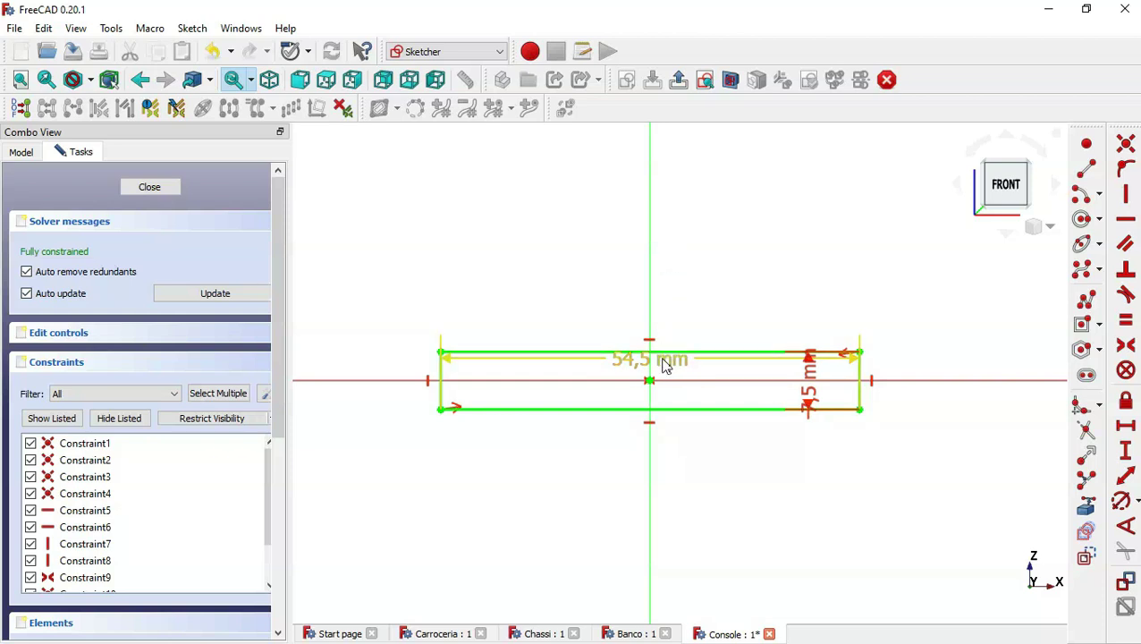
drag(661, 357, 715, 487)
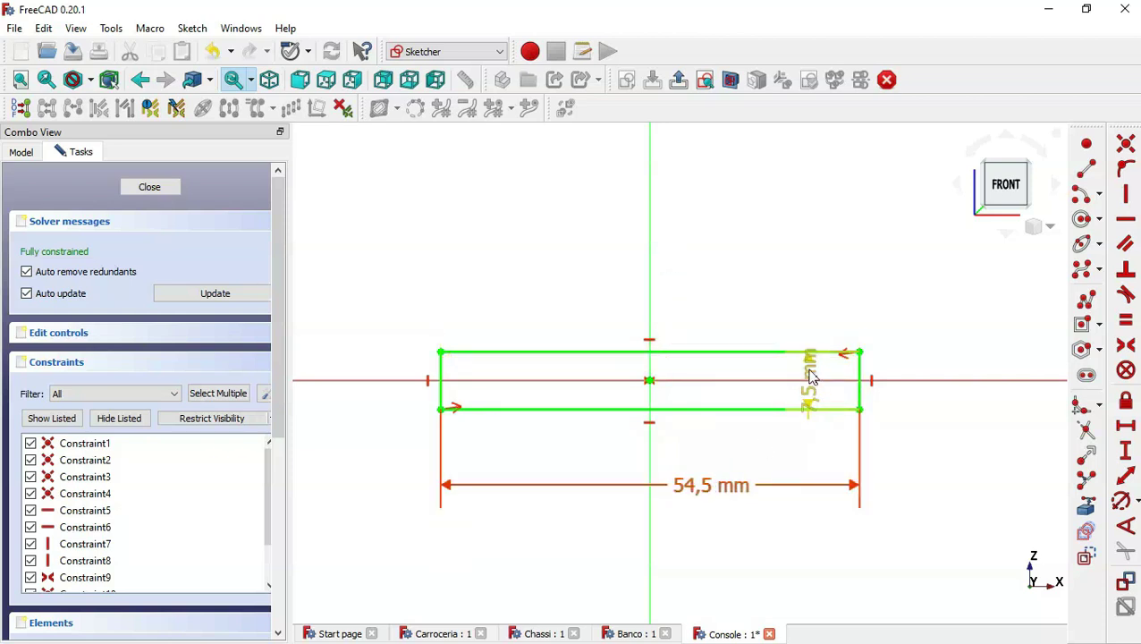
drag(810, 377, 902, 246)
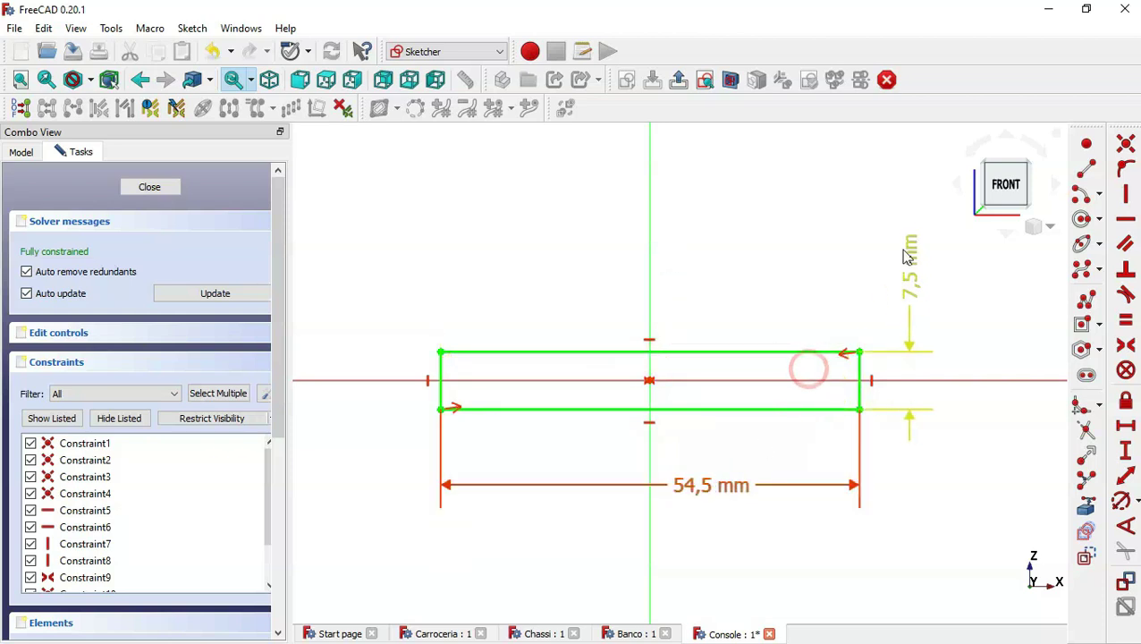
click(175, 190)
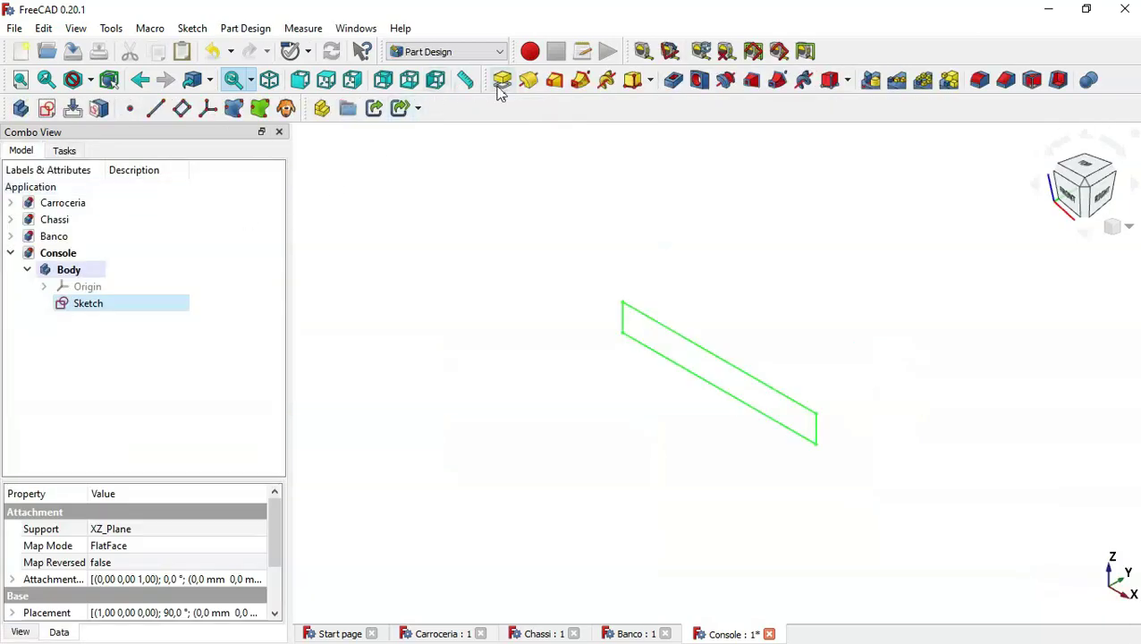
Step: Pad the rectangle 2,5 mm and copy its sketch
click(501, 82)
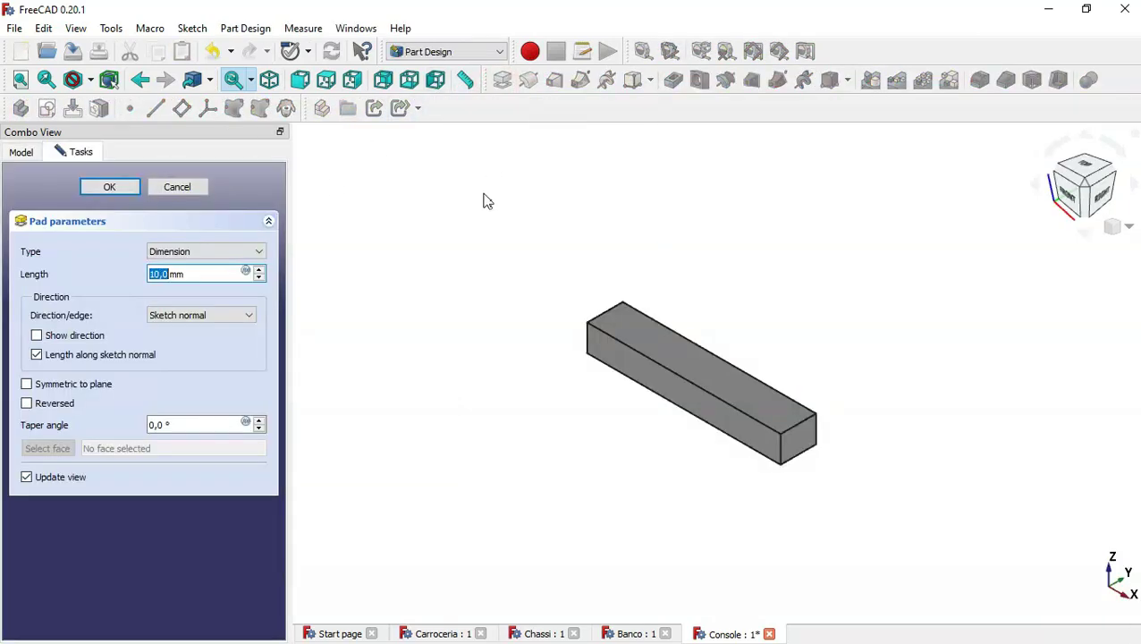
key(Return)
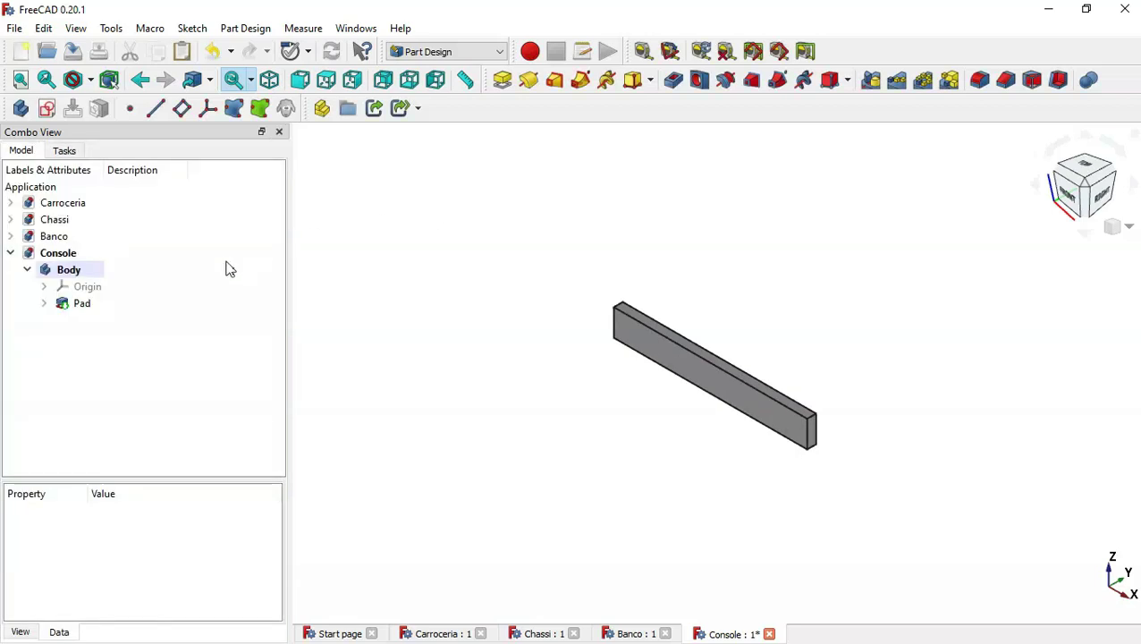
click(43, 304)
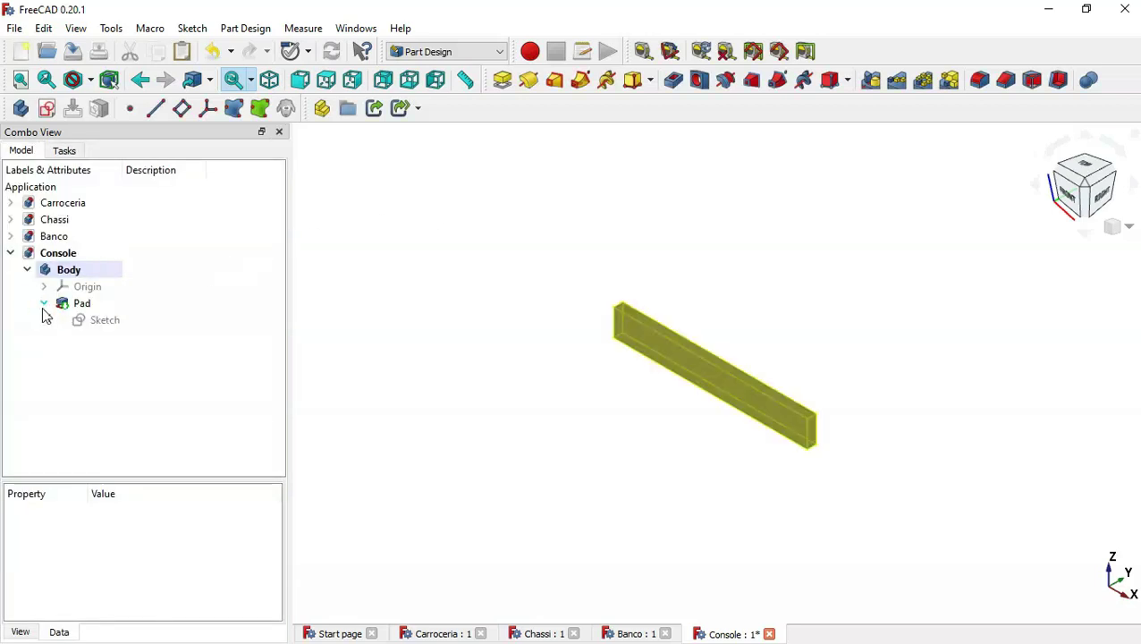
click(98, 324)
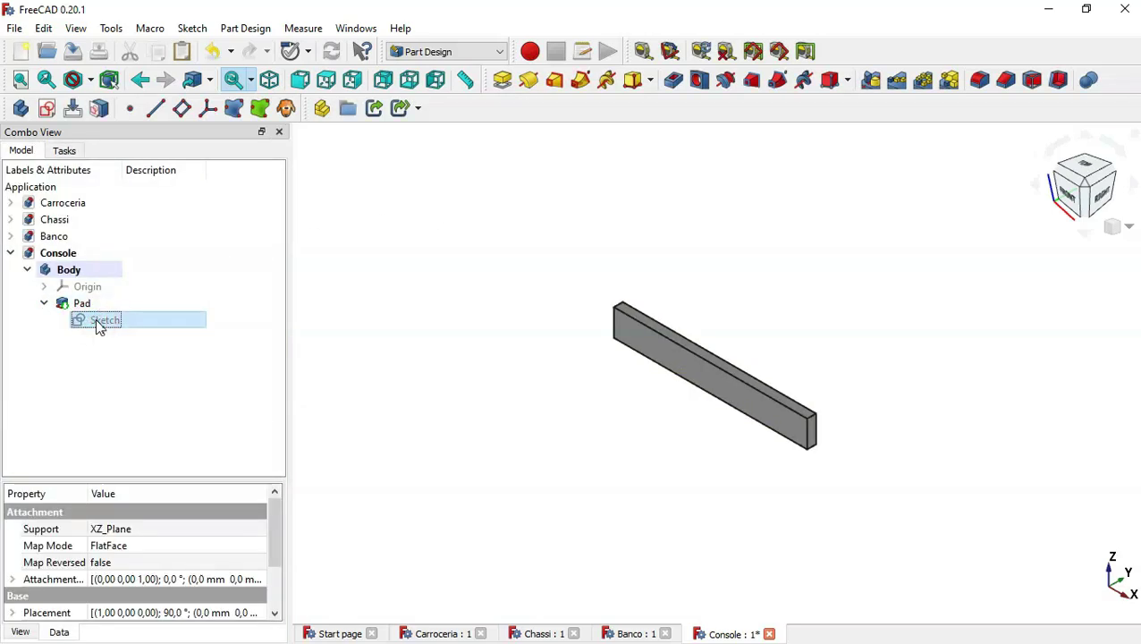
key(ctrl+c)
key(Return)
Step: Paste the sketch as Sketch001 into the Body below Pad and delete XZ_Plane001
click(98, 356)
click(44, 305)
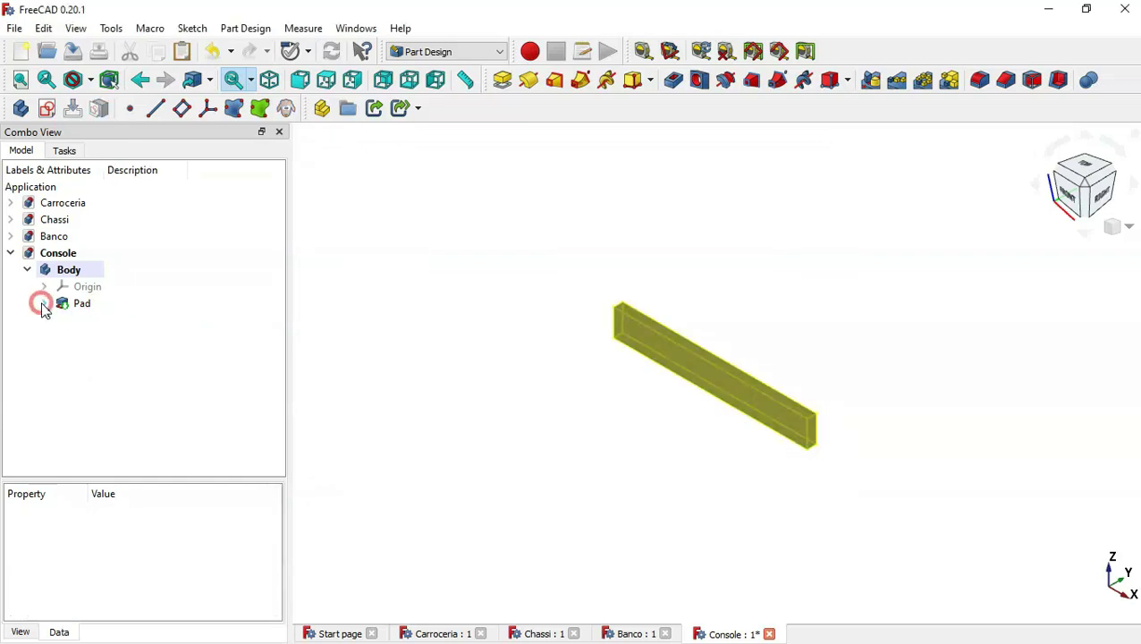
click(183, 52)
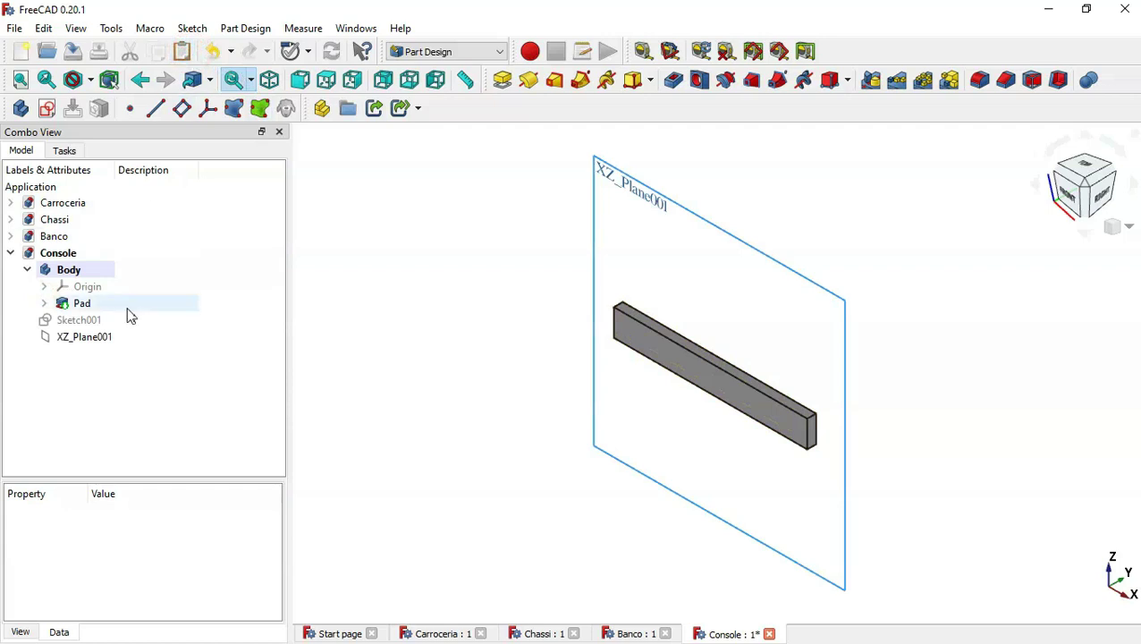
click(94, 322)
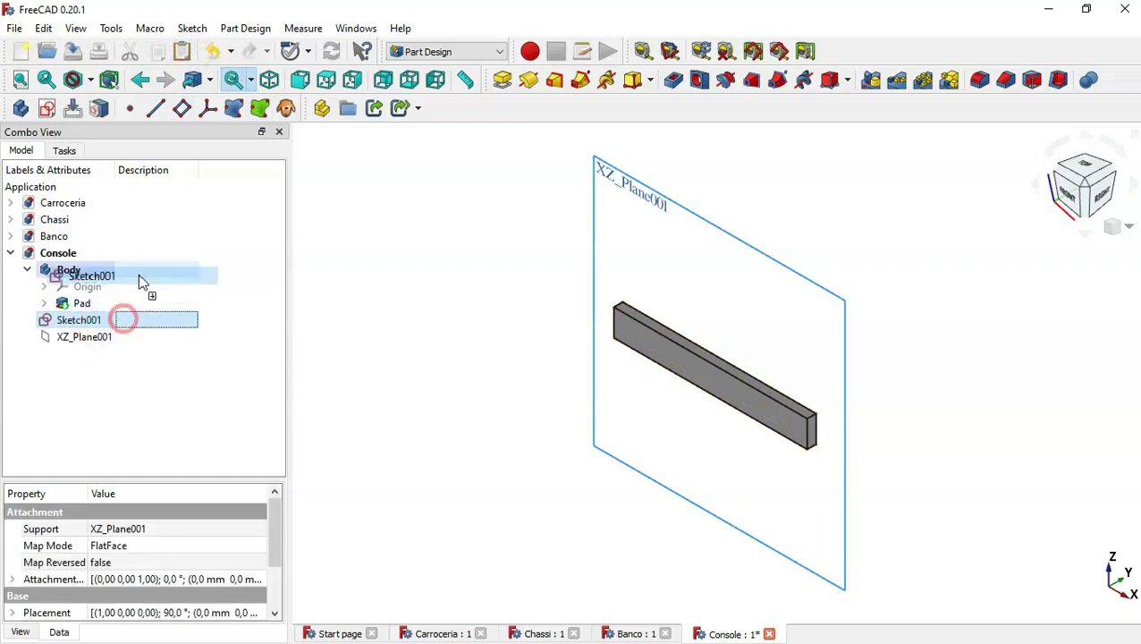
drag(125, 328, 139, 273)
click(122, 341)
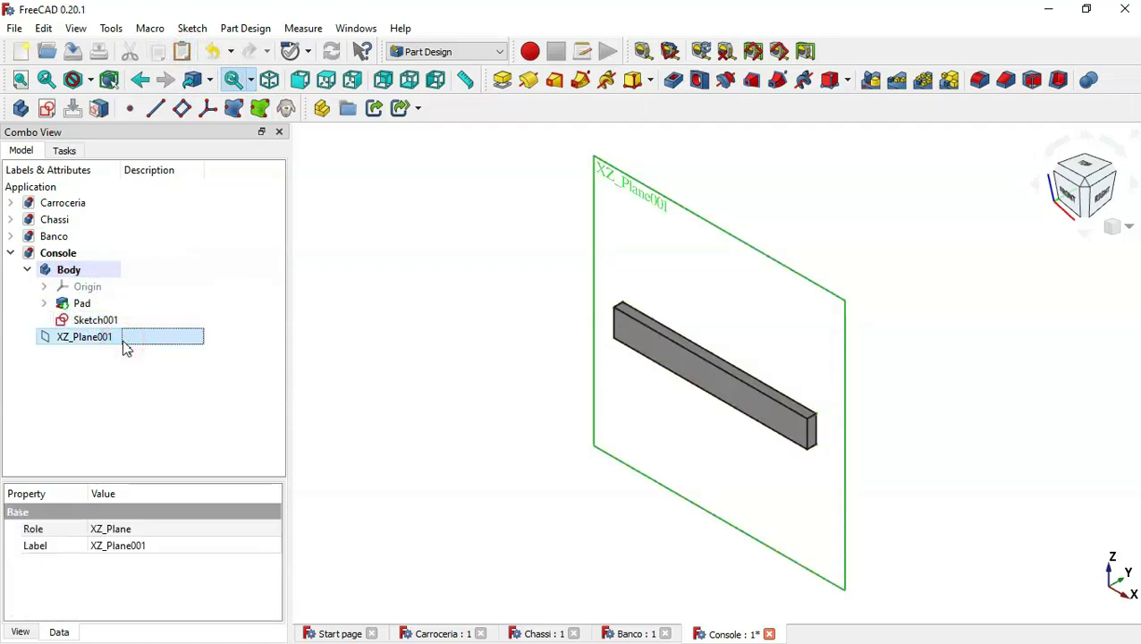
key(Delete)
Step: Make the Pad symmetric to its sketch plane
click(136, 324)
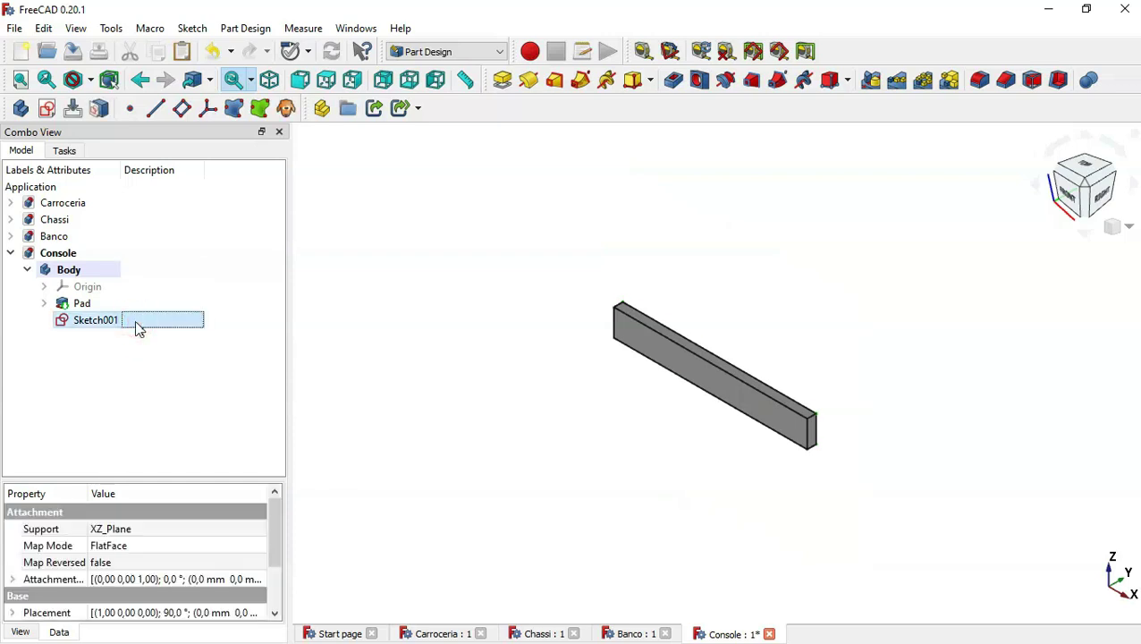
click(138, 304)
double_click(138, 304)
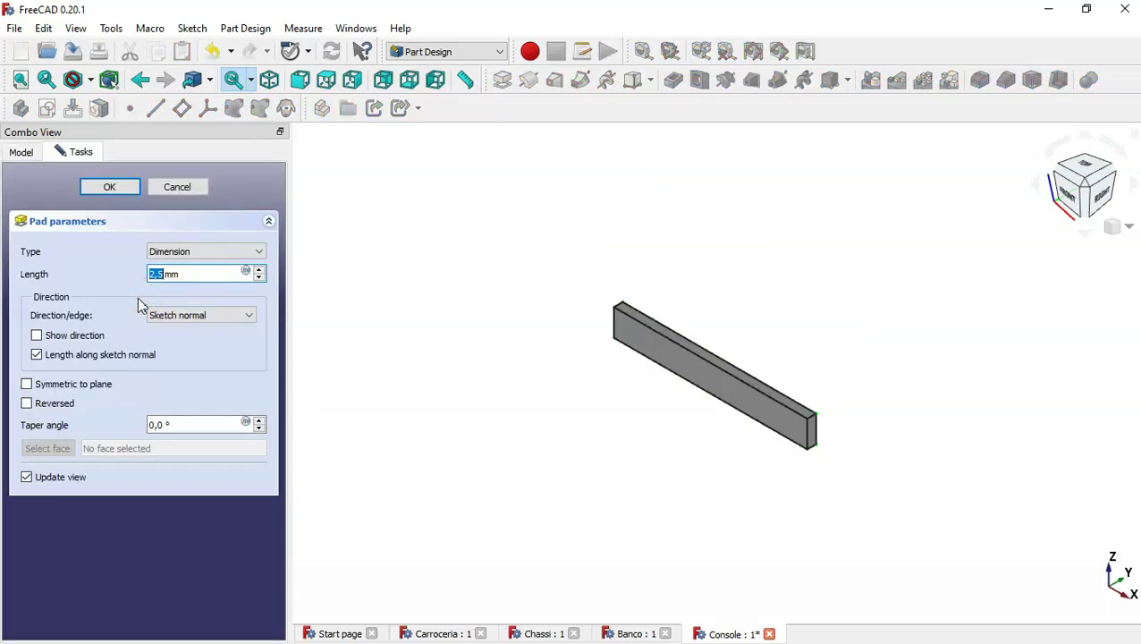
click(27, 383)
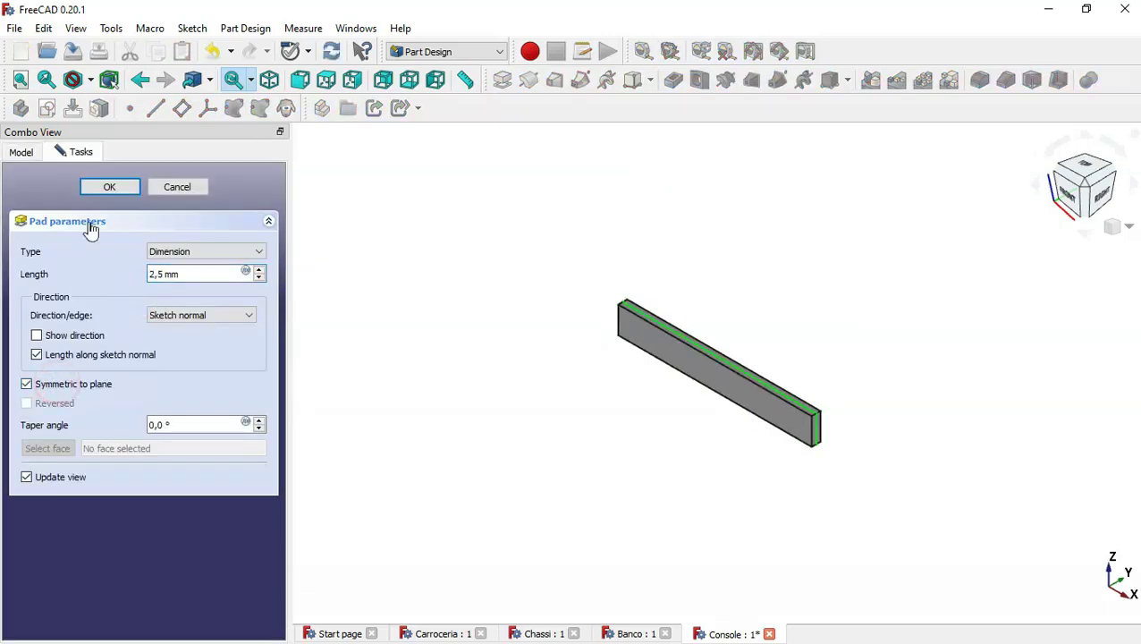
click(124, 185)
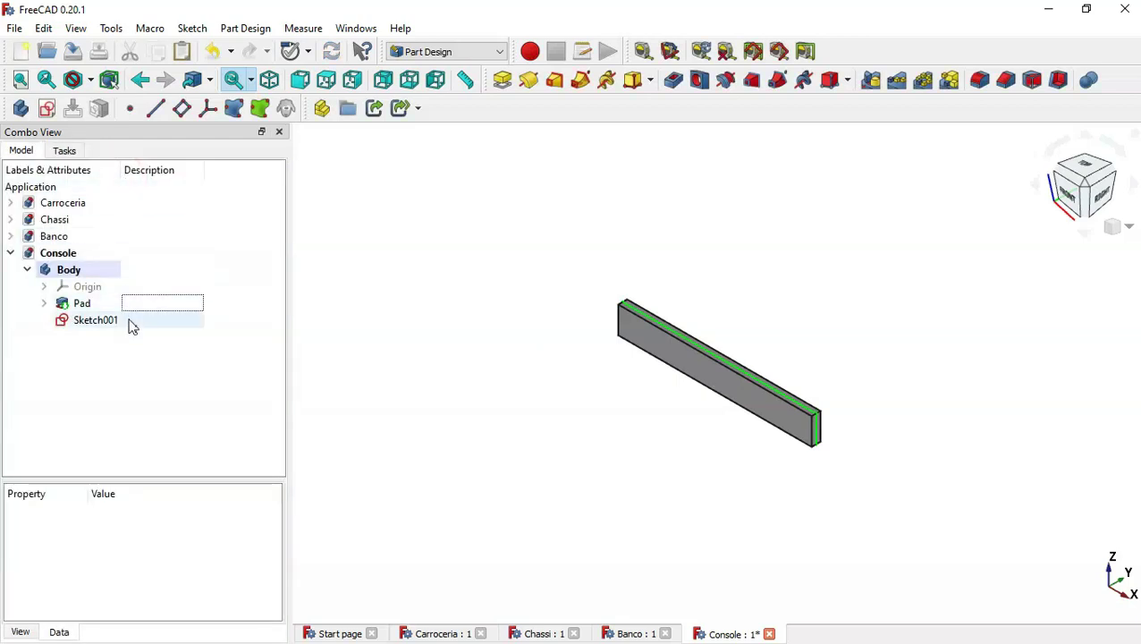
click(131, 324)
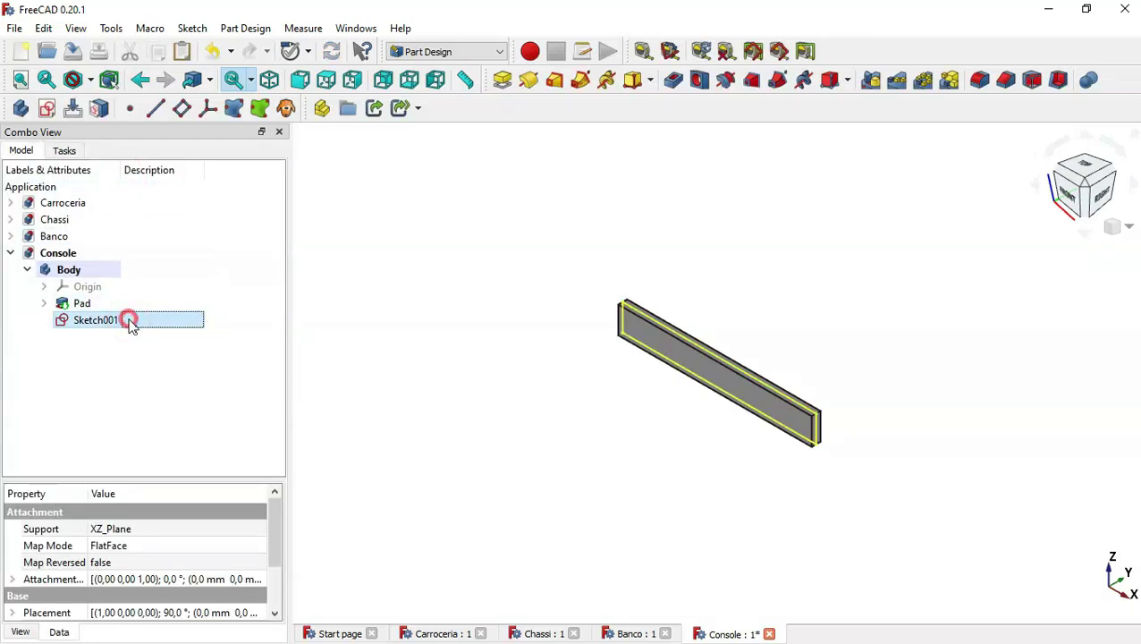
Step: In Sketch001, turn the rectangle into construction geometry
double_click(131, 323)
click(732, 80)
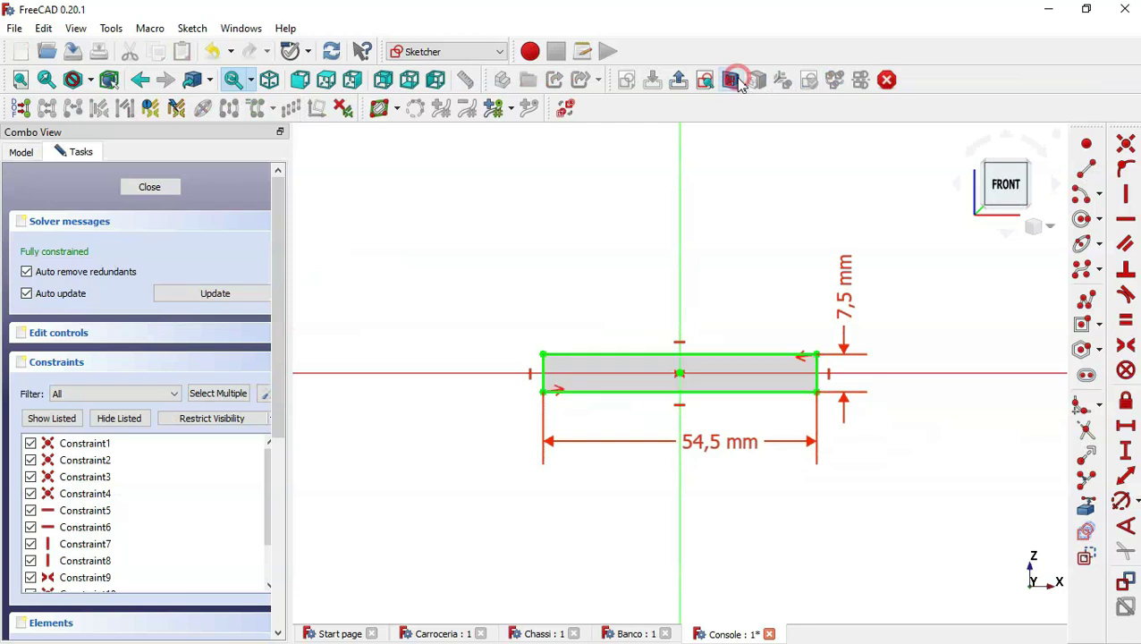
scroll(663, 383, up, 1)
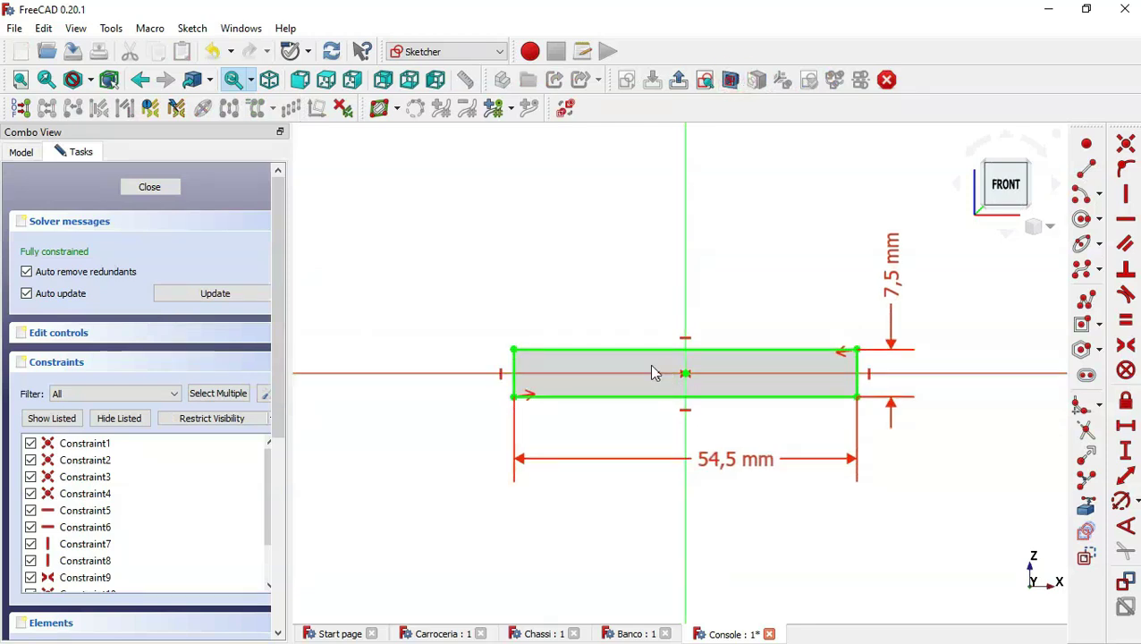
drag(484, 283, 934, 499)
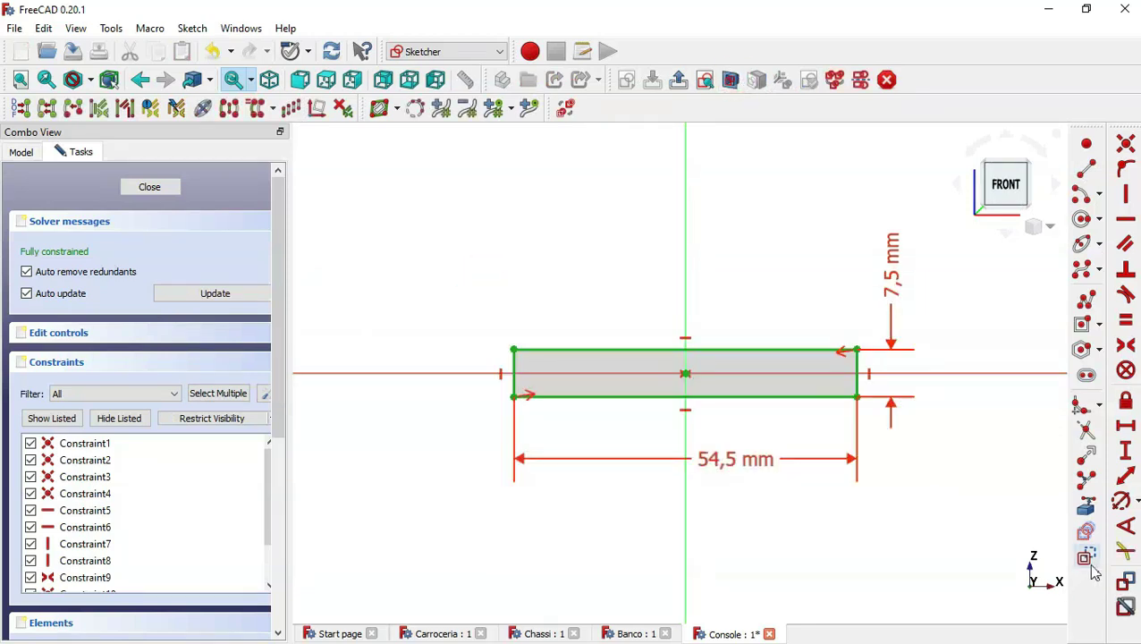
click(1086, 556)
scroll(840, 403, up, 1)
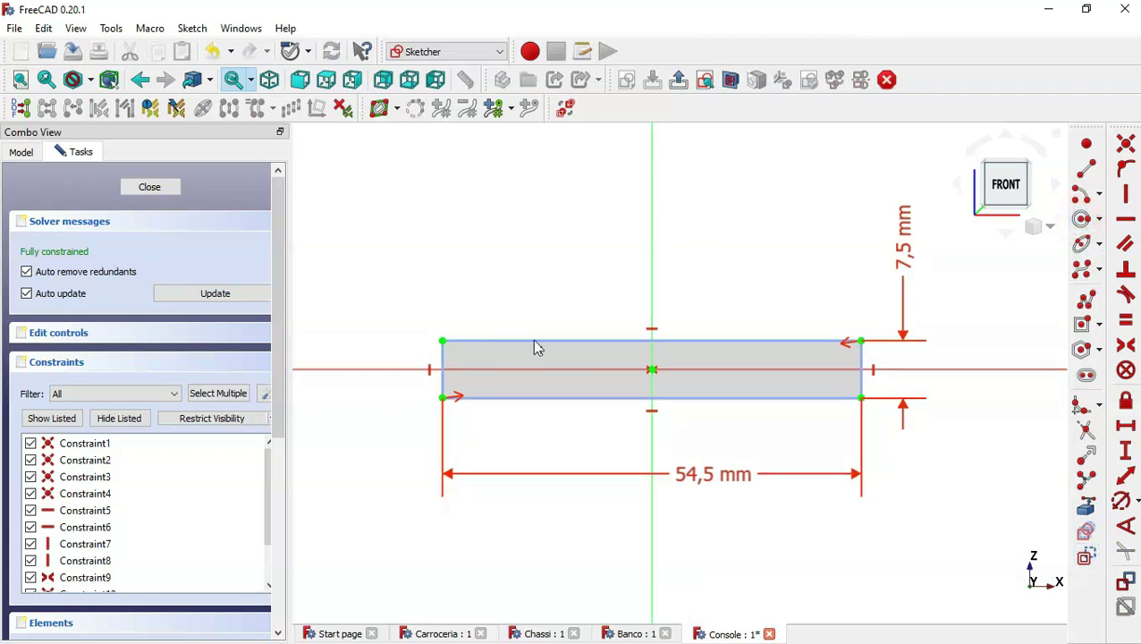
Step: Draw two side-by-side circles near the rectangle's left end
click(1082, 218)
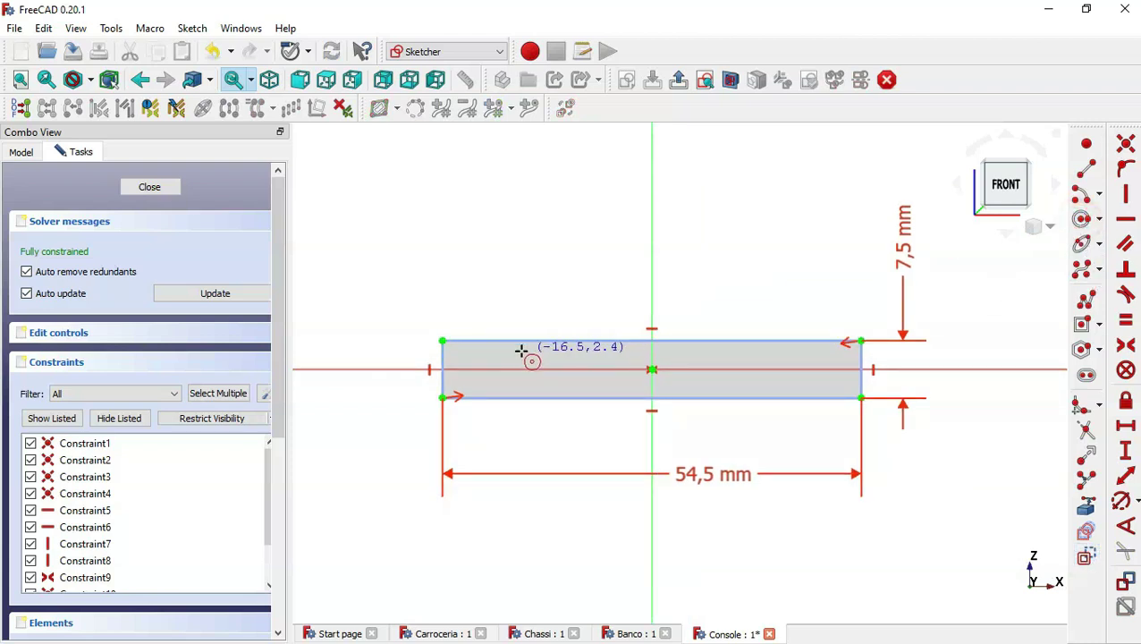
click(491, 359)
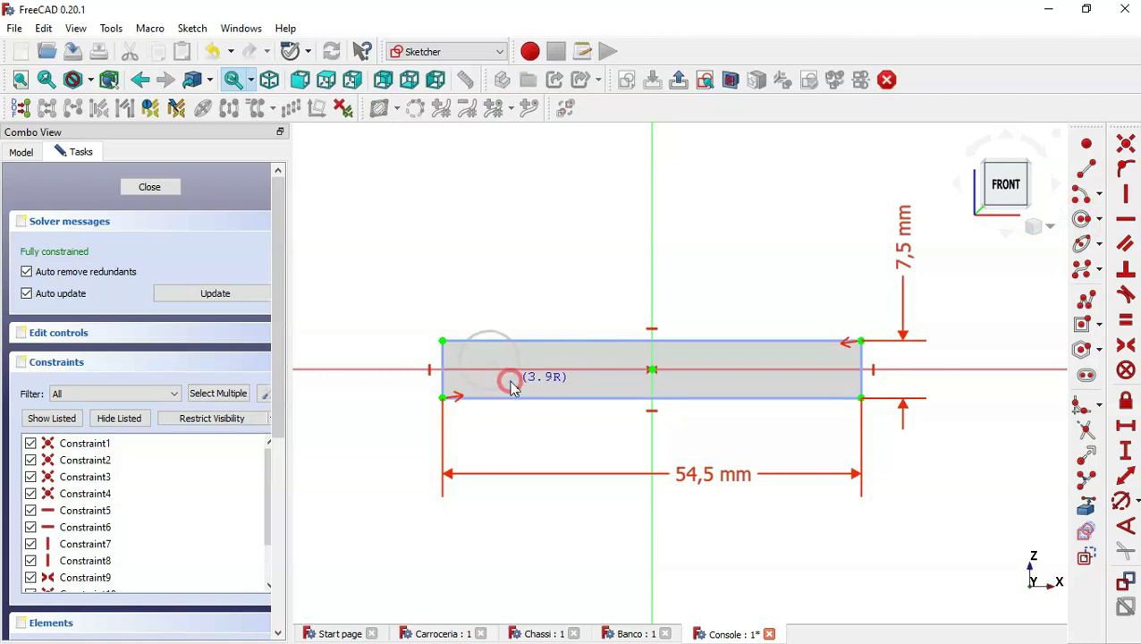
click(511, 387)
click(553, 355)
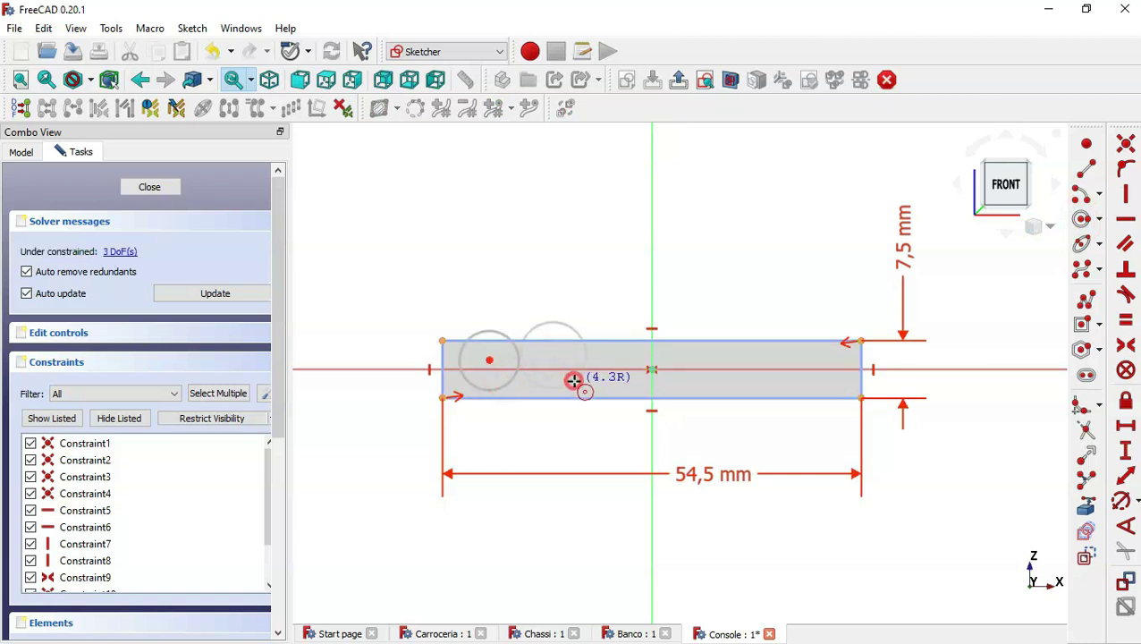
click(573, 380)
Step: Make the two circles equal with a 5 mm diameter
click(1125, 321)
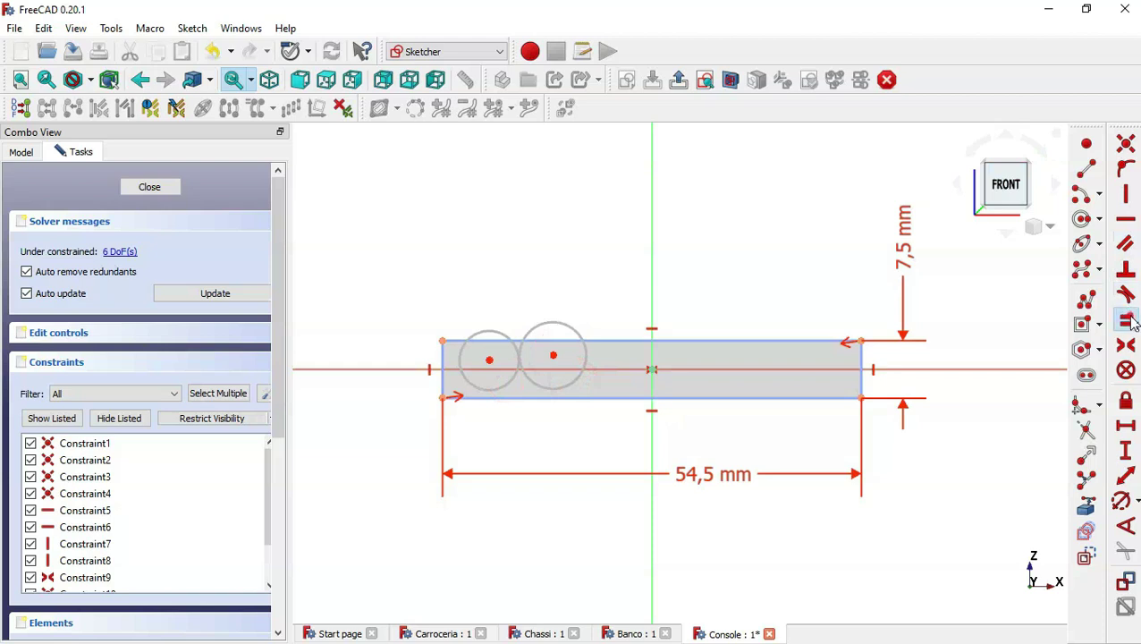
click(505, 331)
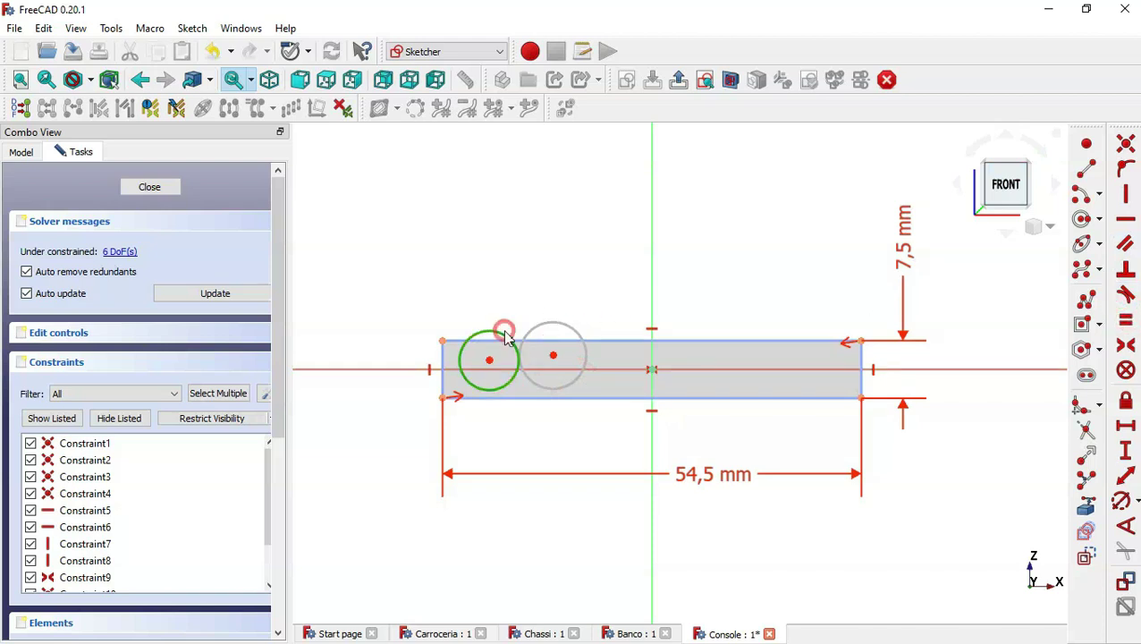
click(567, 329)
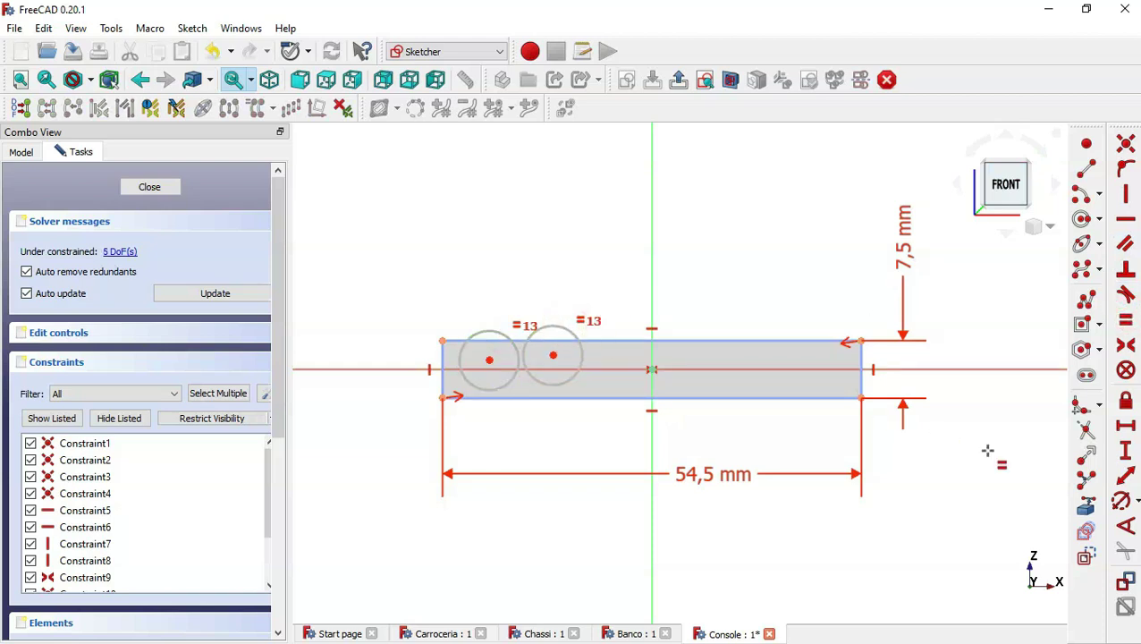
click(1120, 500)
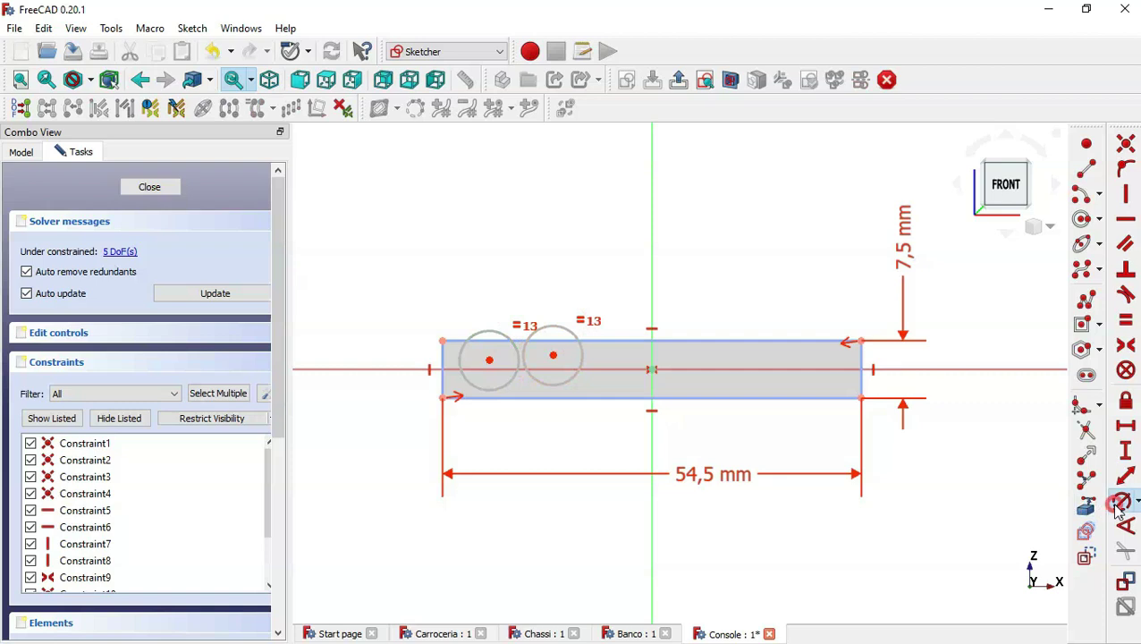
click(583, 347)
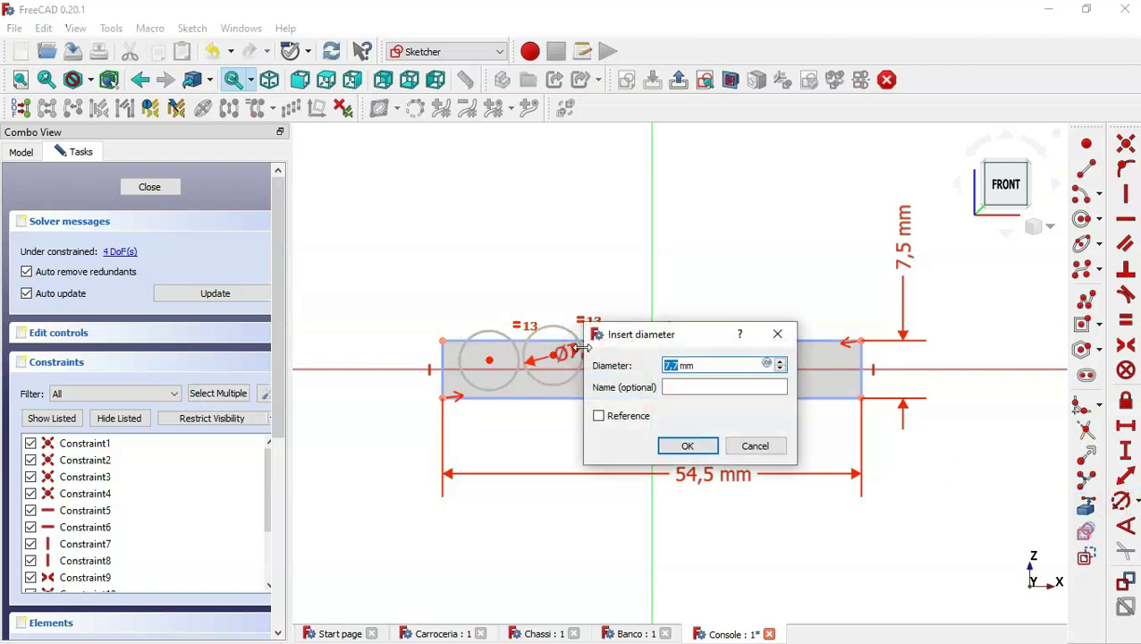
key(Return)
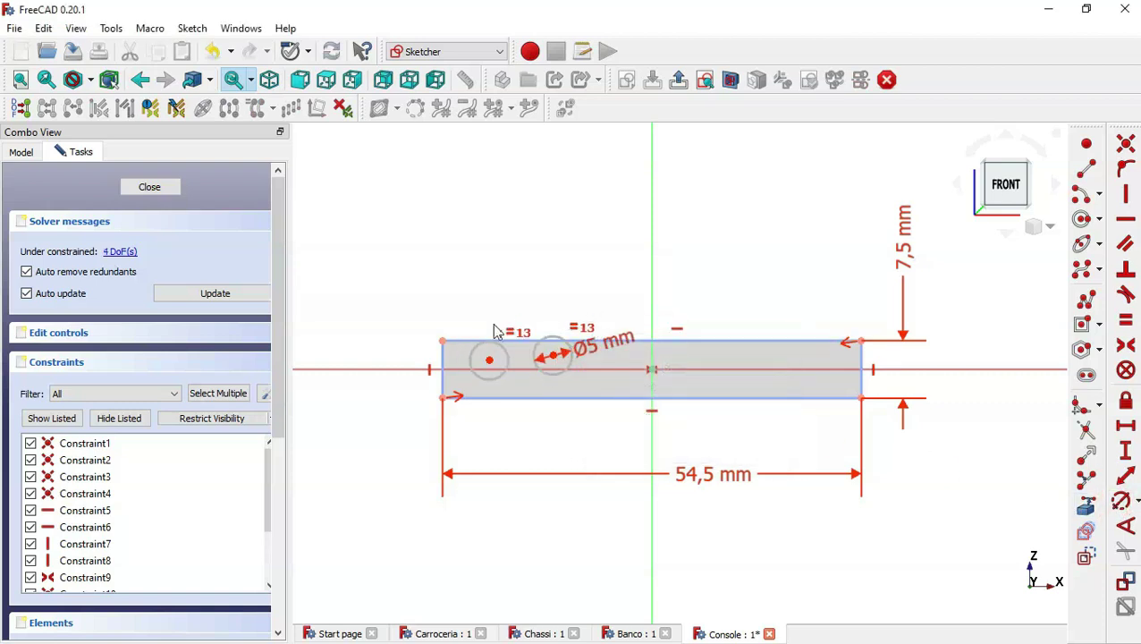
scroll(487, 358, up, 3)
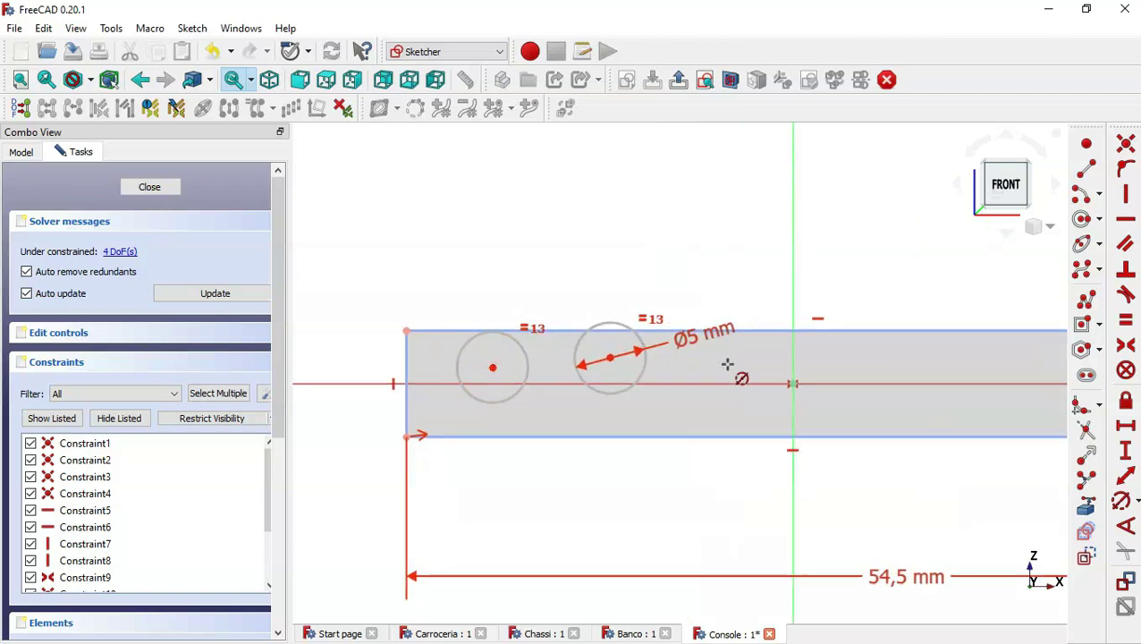
Step: Align the two circle centres horizontally and place them 3,25 mm below the top edge
click(1130, 246)
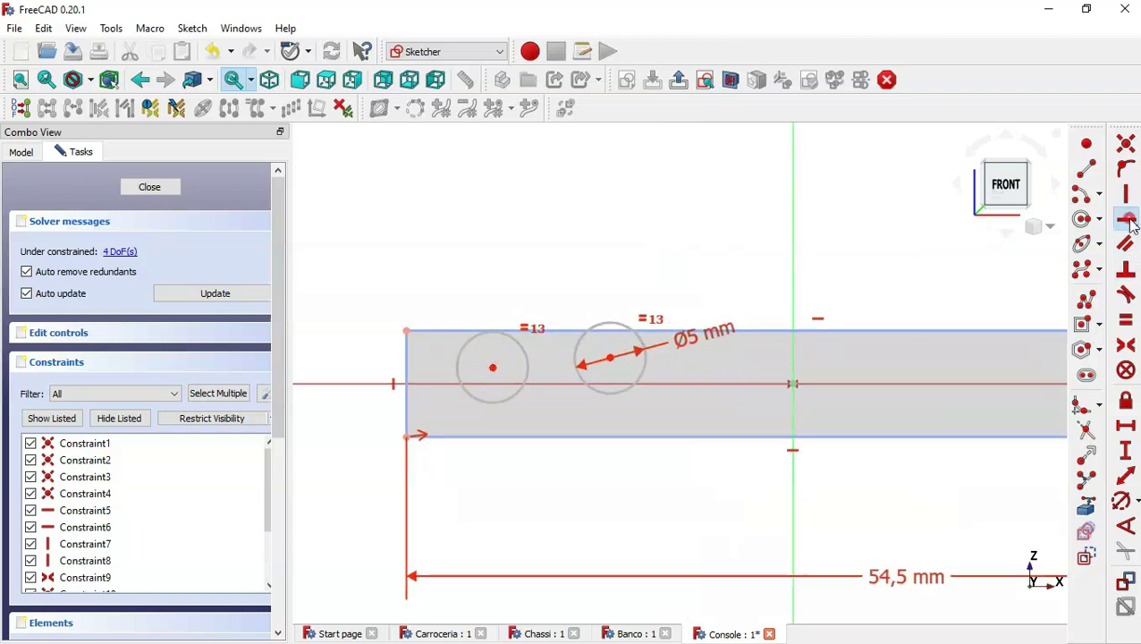
click(493, 366)
click(612, 358)
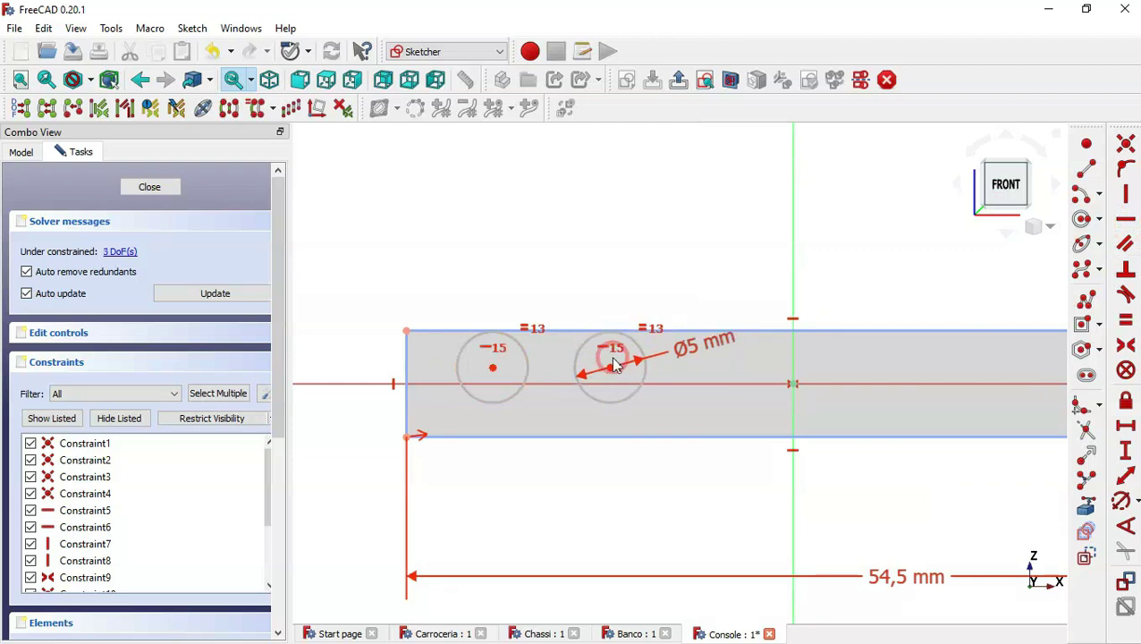
click(1125, 450)
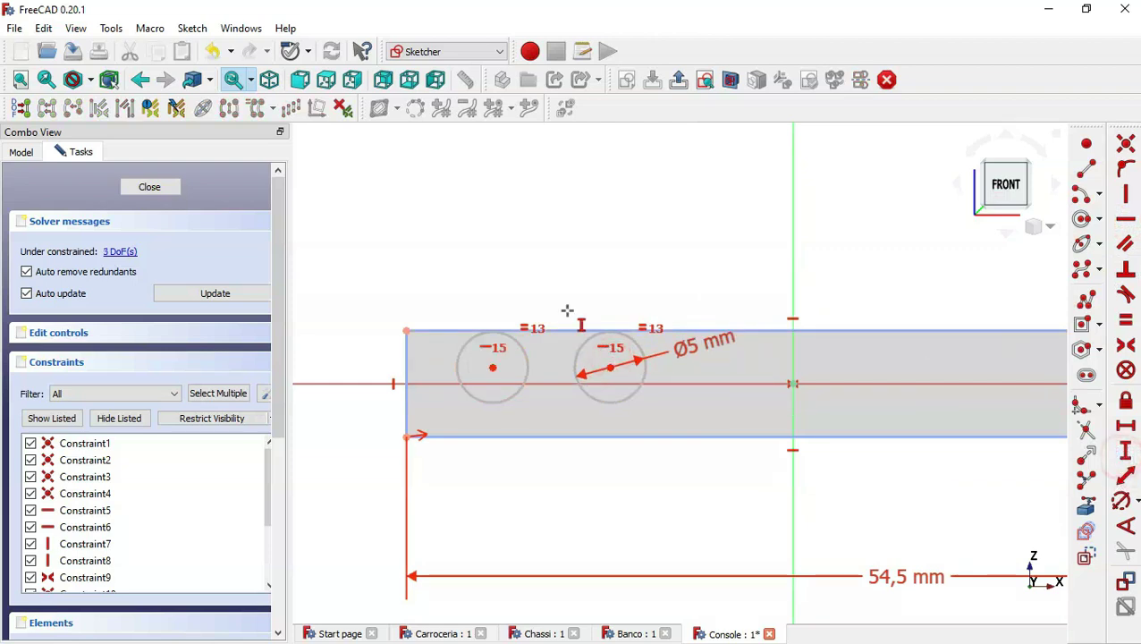
click(406, 331)
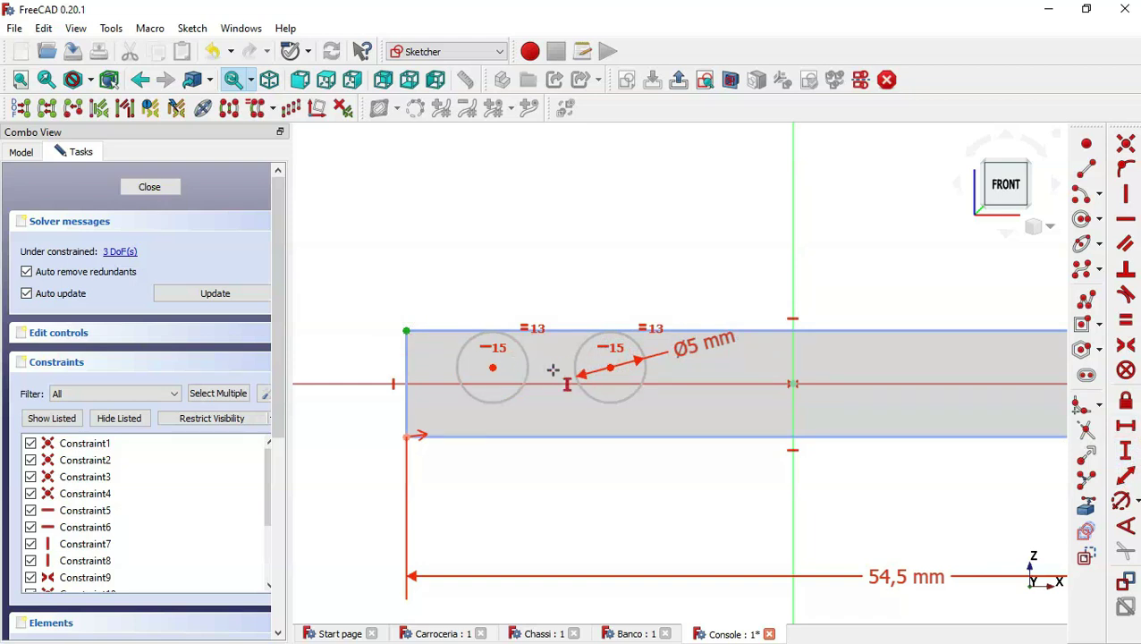
click(493, 367)
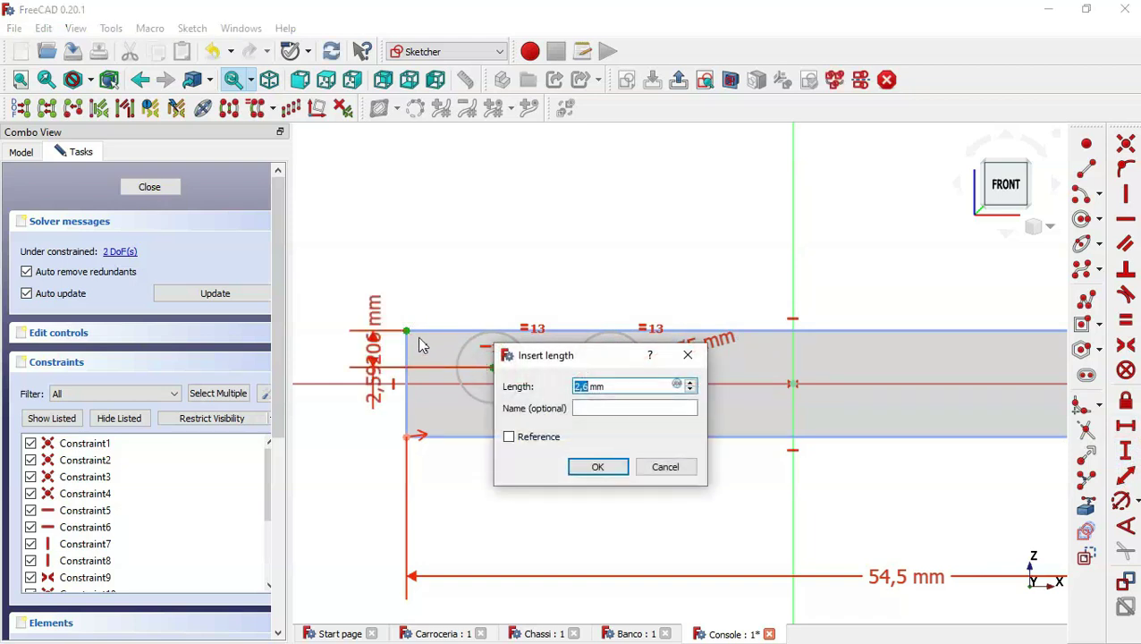
text(3.25)
key(Return)
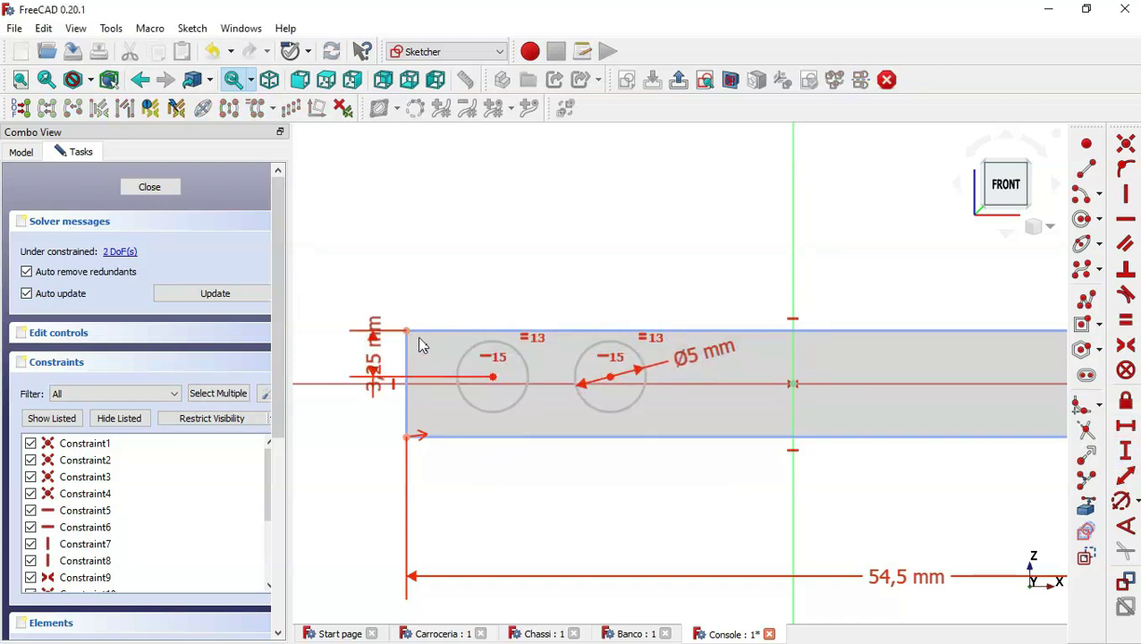
Step: Set the left centre 7,5 mm from the left edge and the centres 15 mm apart, then close
click(1125, 425)
click(491, 376)
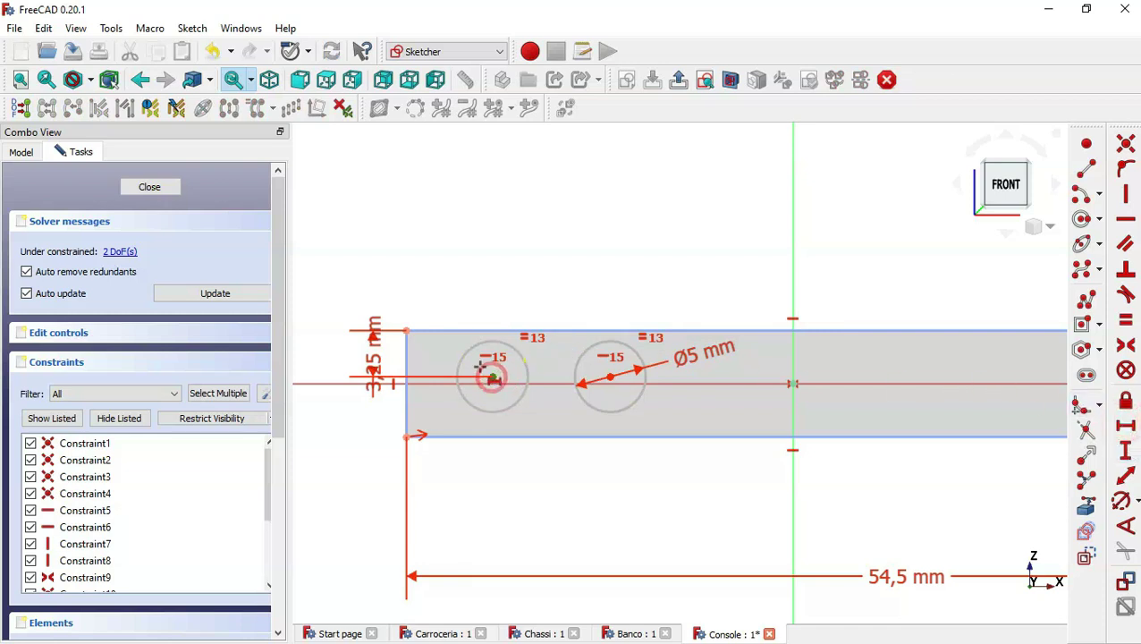
click(406, 330)
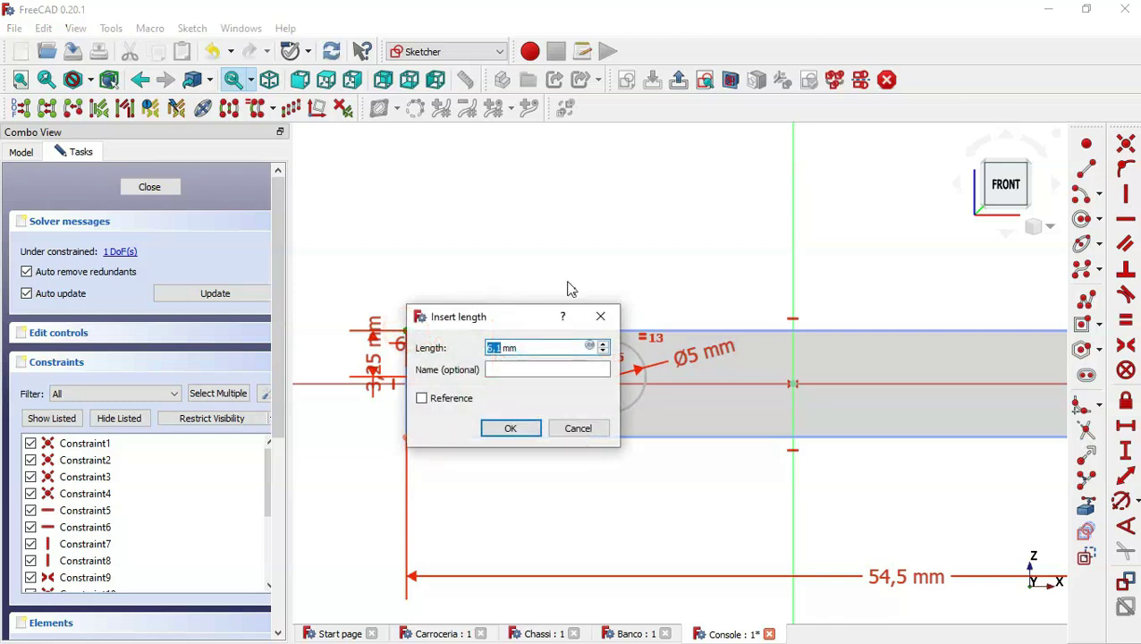
key(Return)
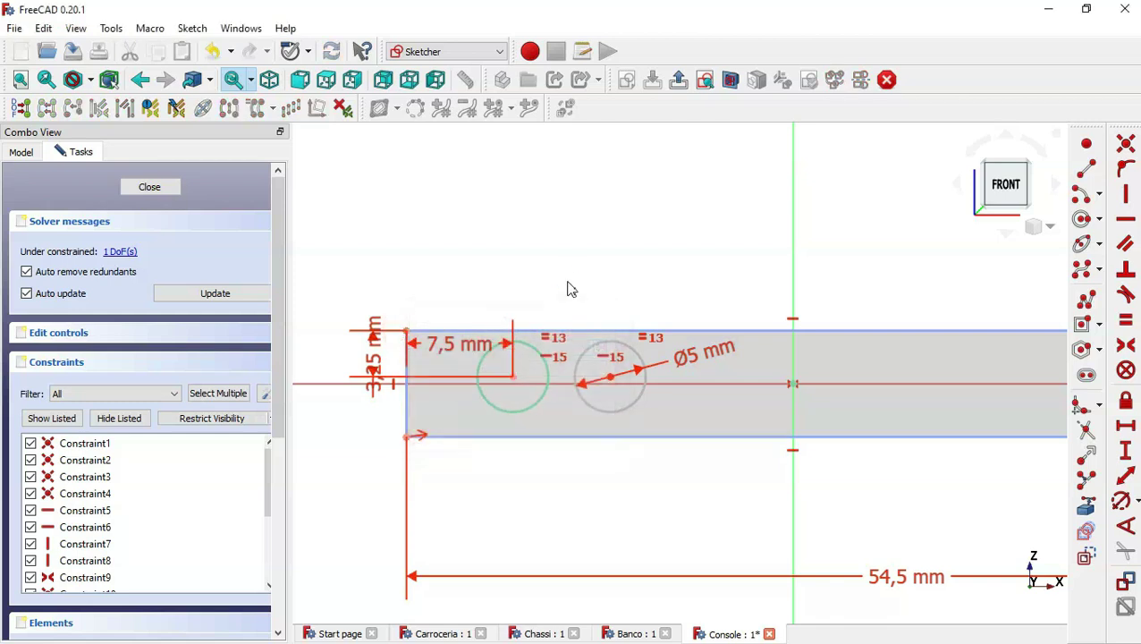
click(513, 376)
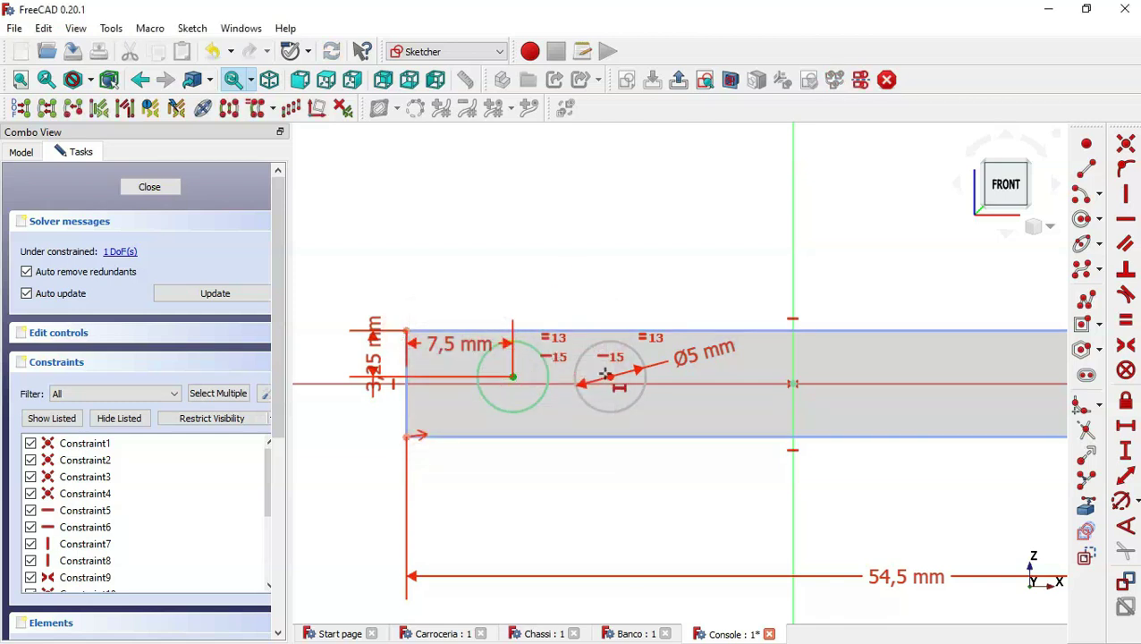
click(613, 377)
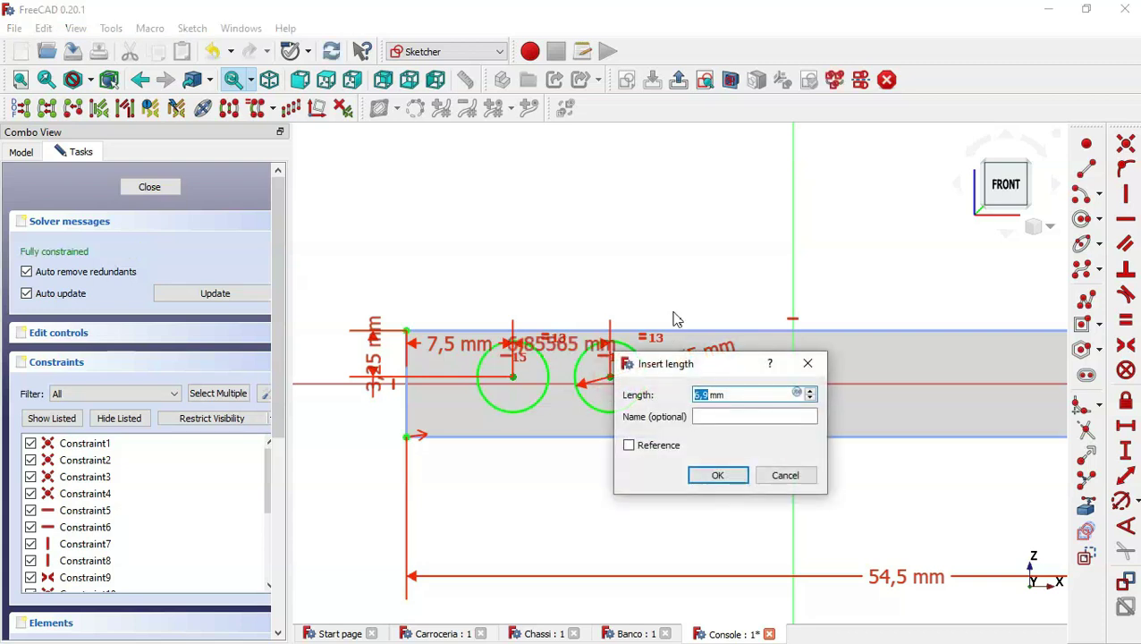
key(Return)
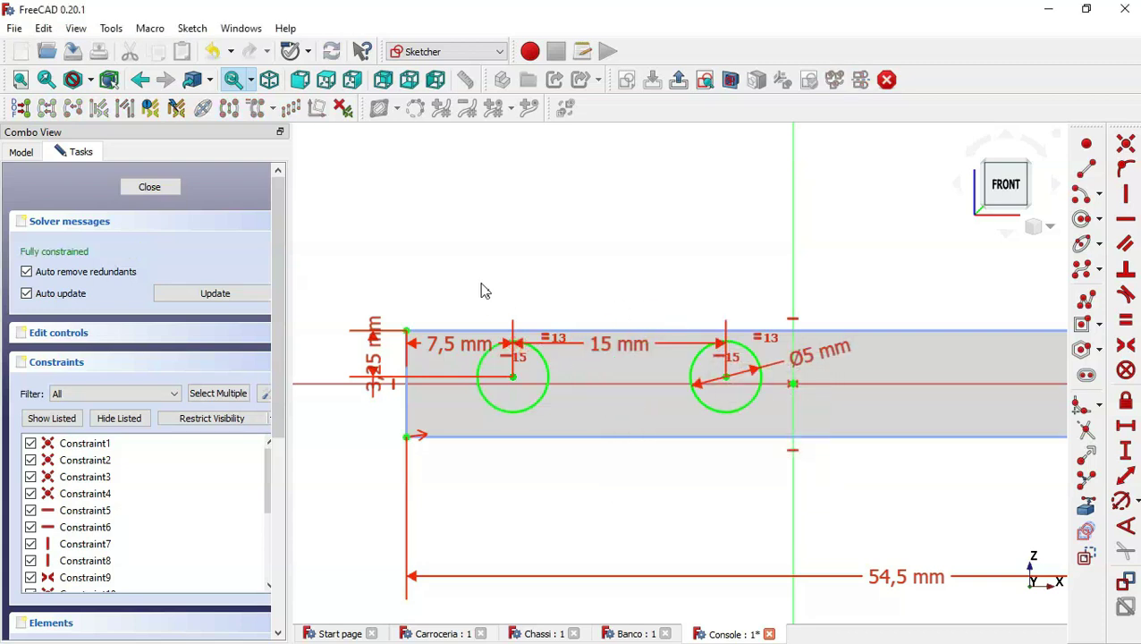
scroll(483, 290, down, 2)
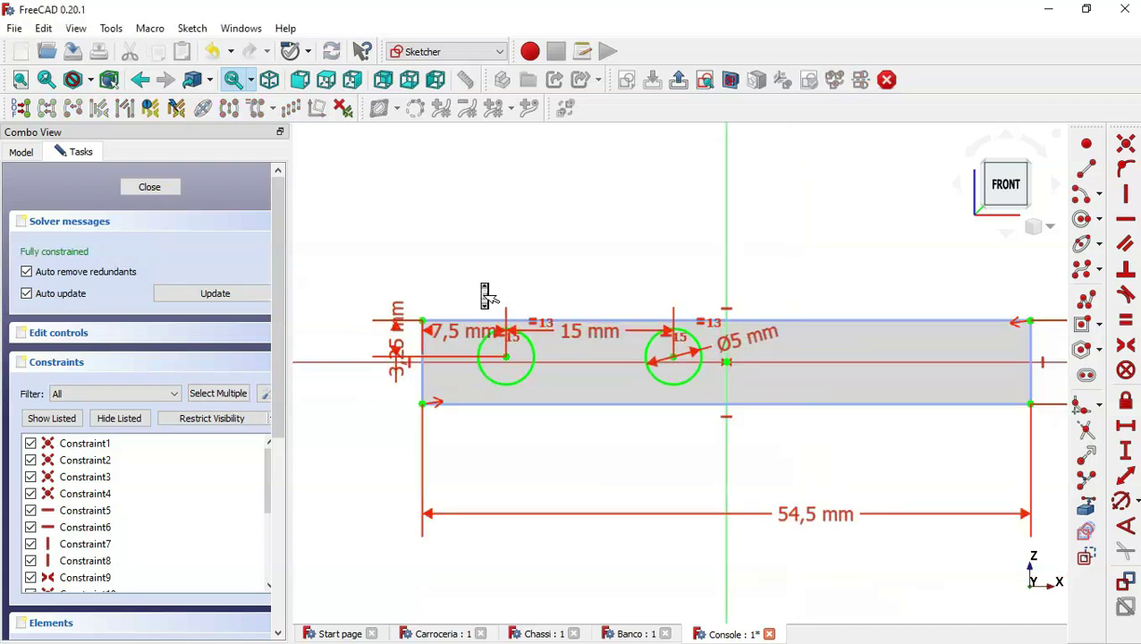
click(175, 187)
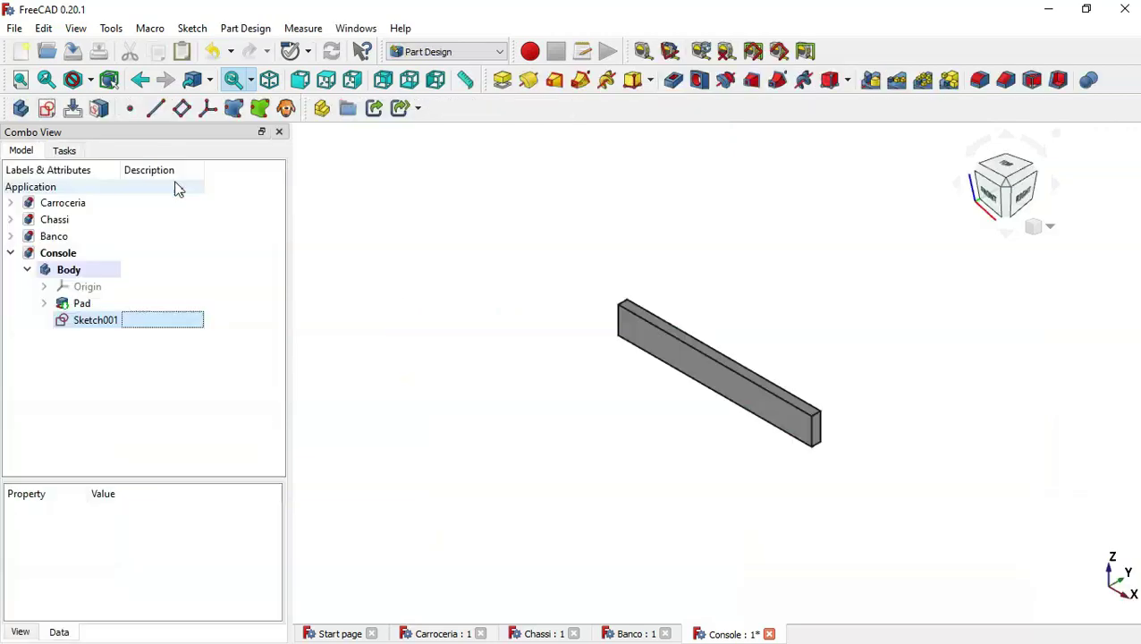
Step: Change Sketch001's attachment z offset to -2.5 mm so its circles sit on the bar's front face
right_click(159, 320)
click(260, 31)
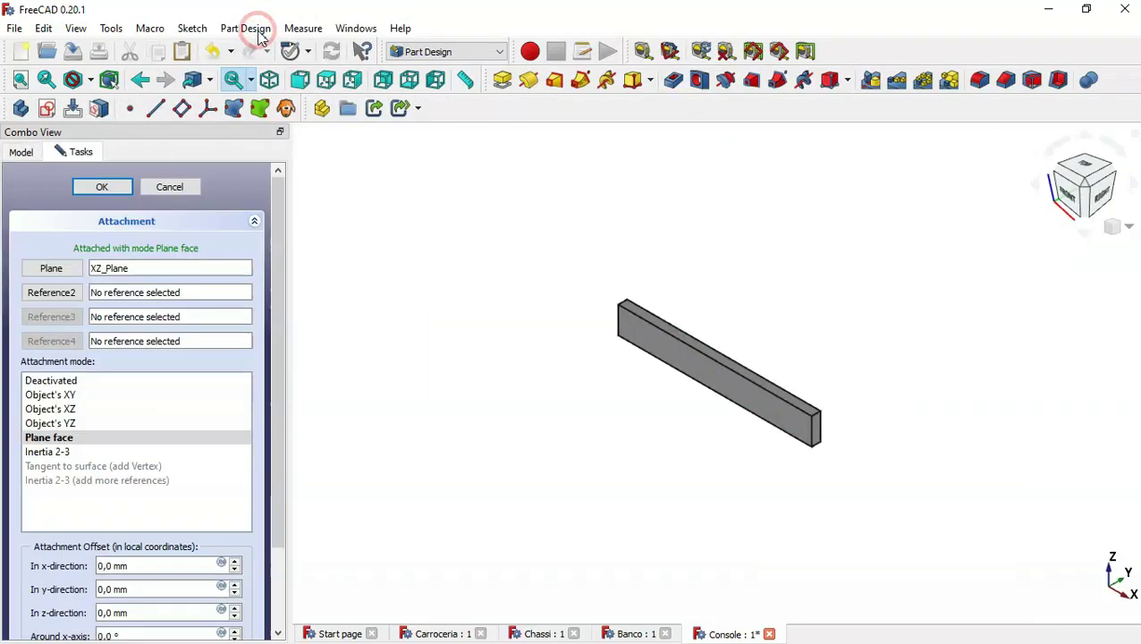
scroll(278, 315, down, 3)
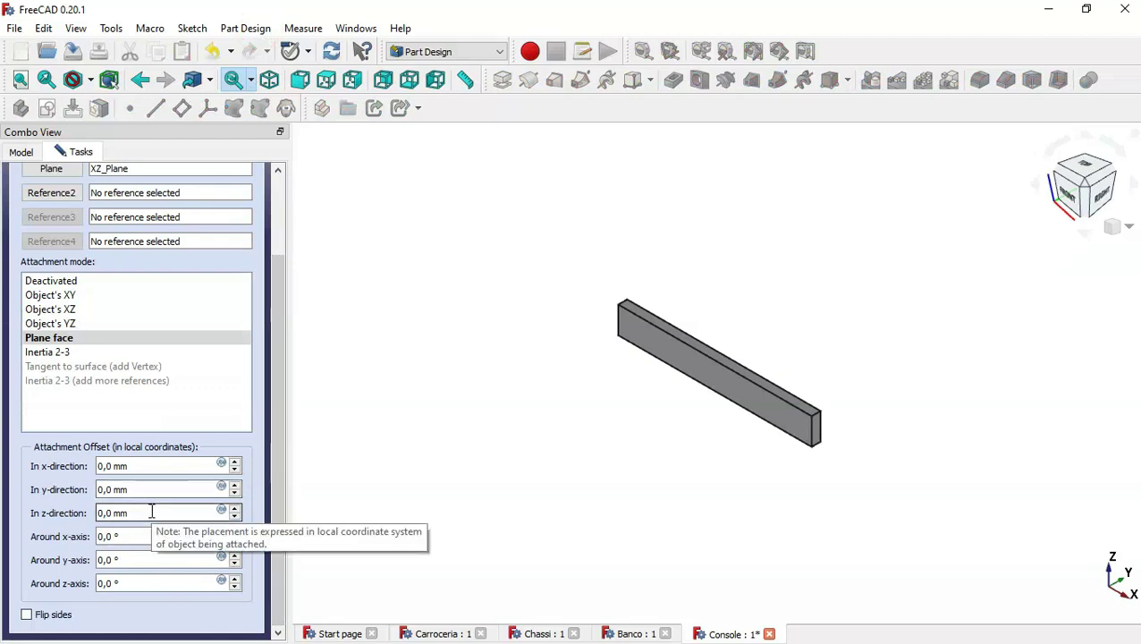
drag(147, 510, 97, 512)
text(-3)
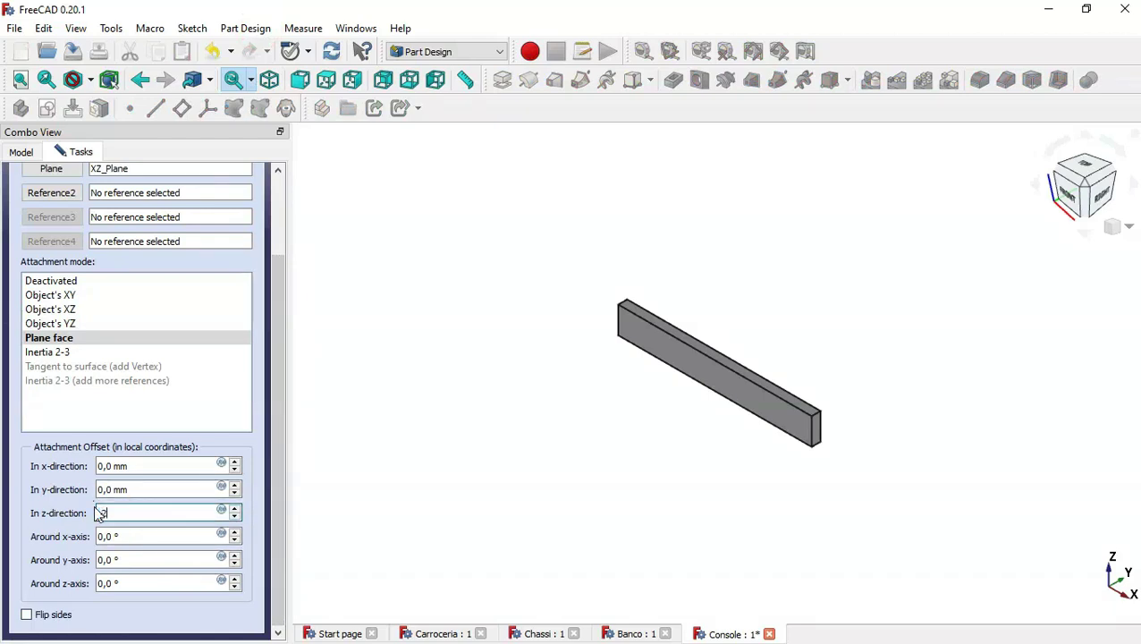
click(461, 484)
text(mm)
click(182, 516)
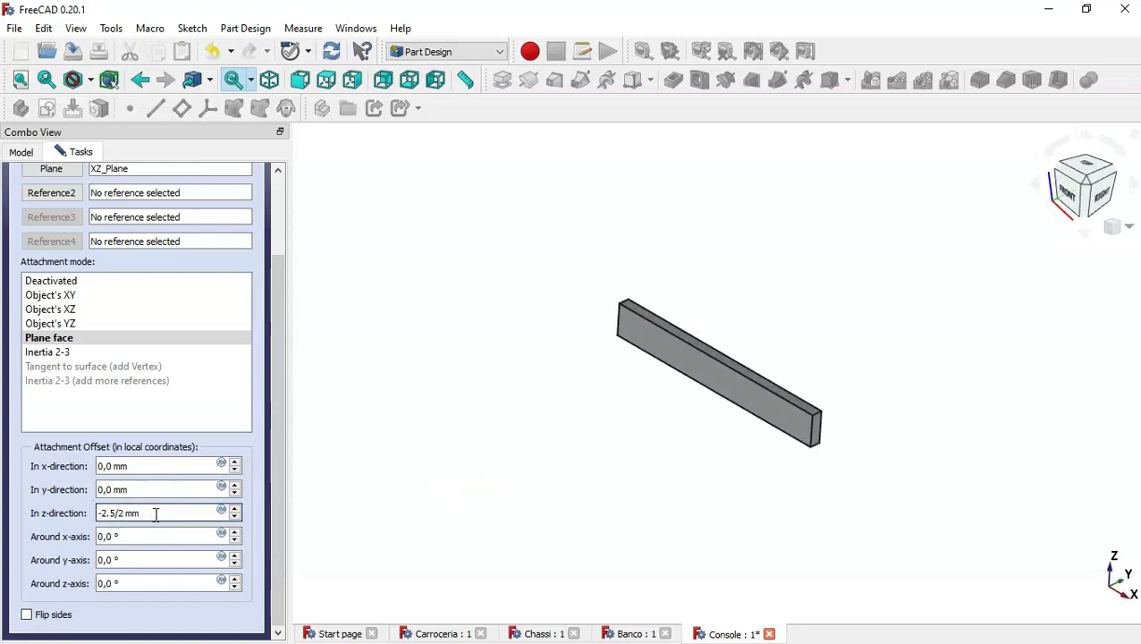
drag(156, 515, 96, 515)
text(-2.5)
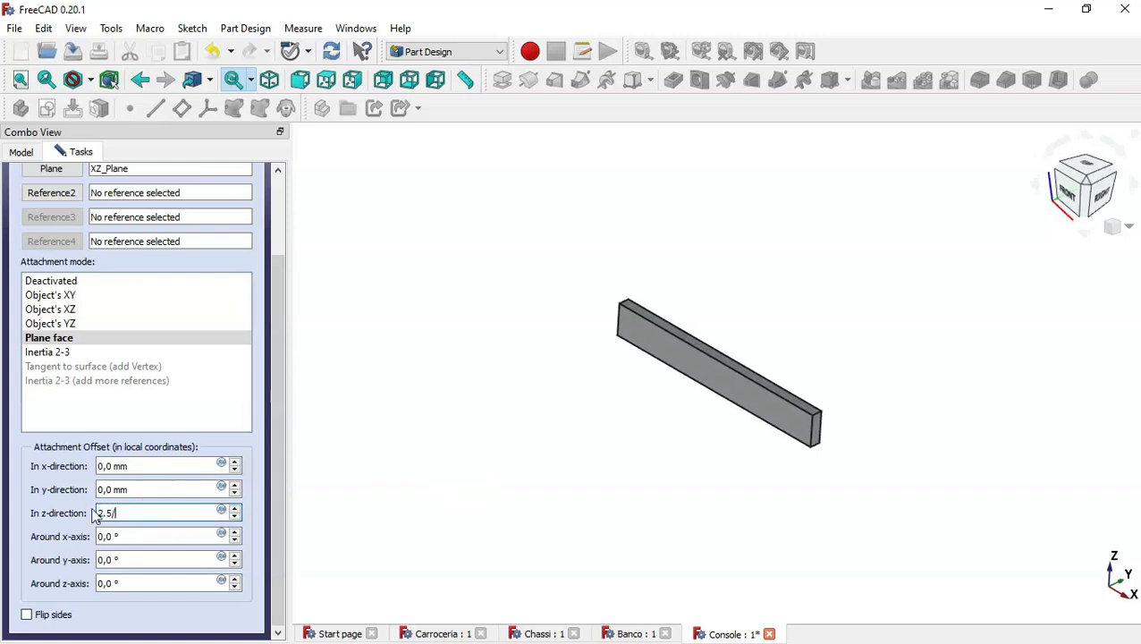
text(2 mm)
click(381, 506)
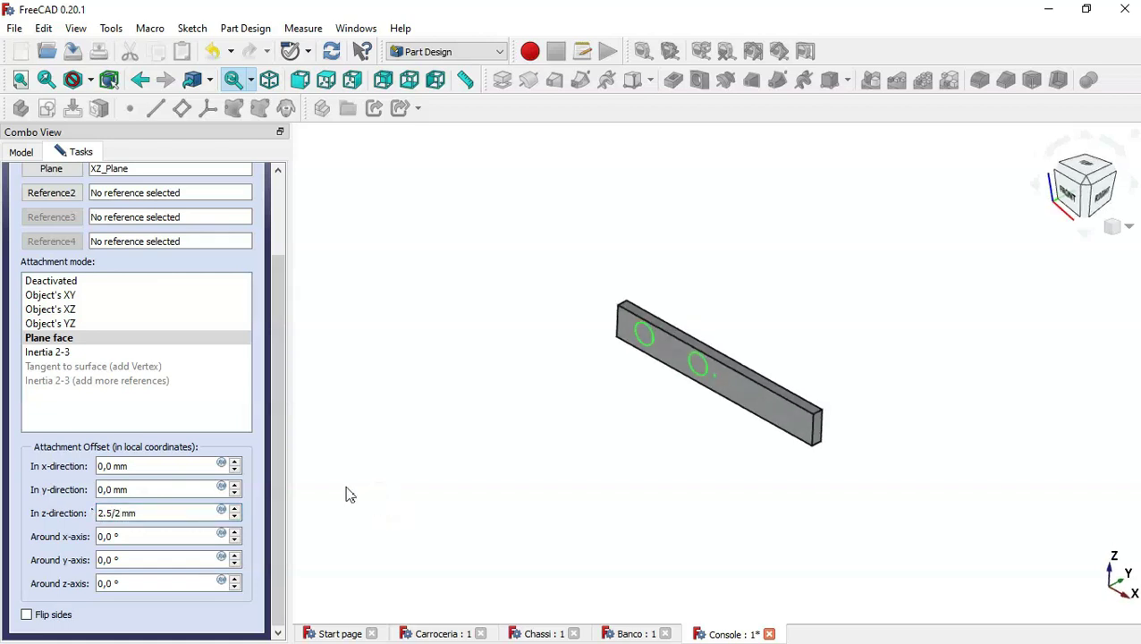
drag(275, 450, 283, 252)
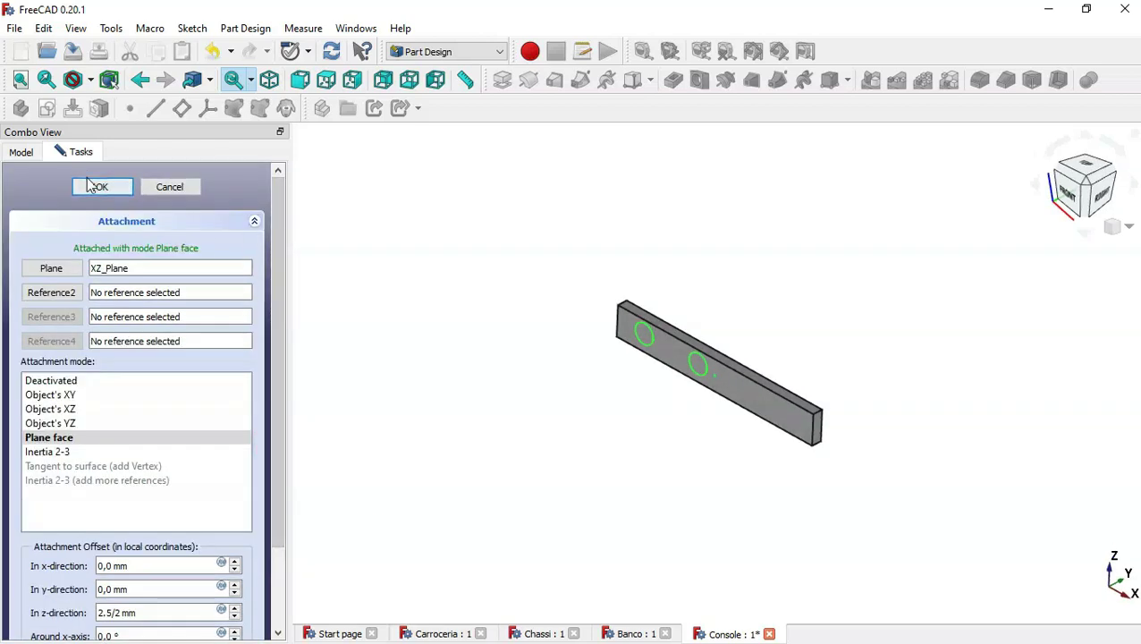
click(90, 183)
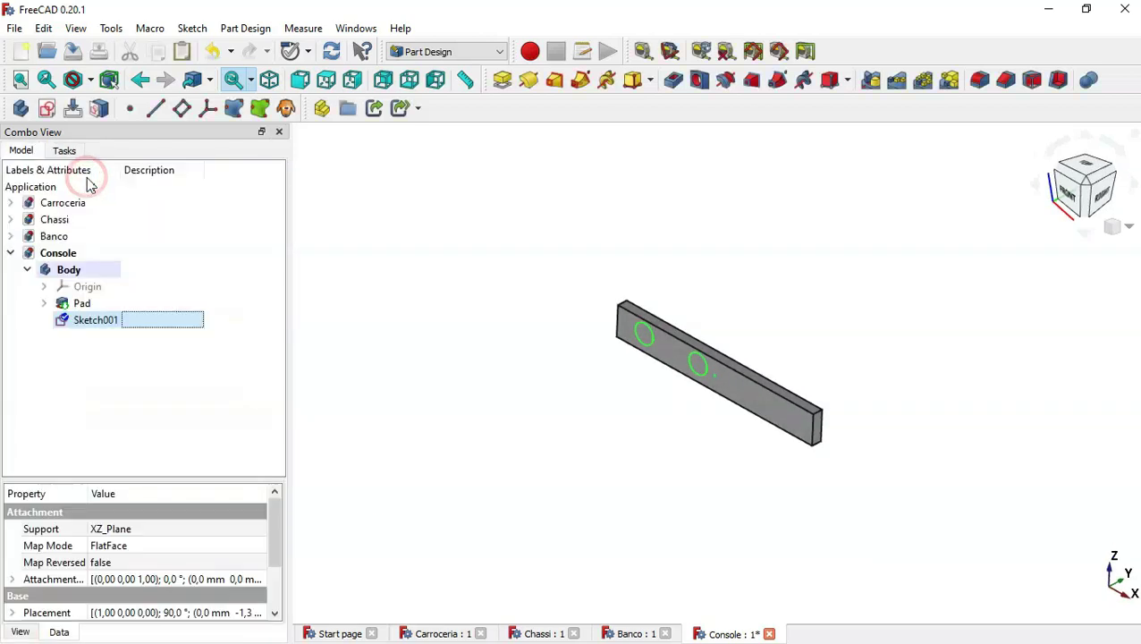
Step: Pocket Sketch001's two circles 1 mm into the bar's front face, then view isometrically
click(673, 81)
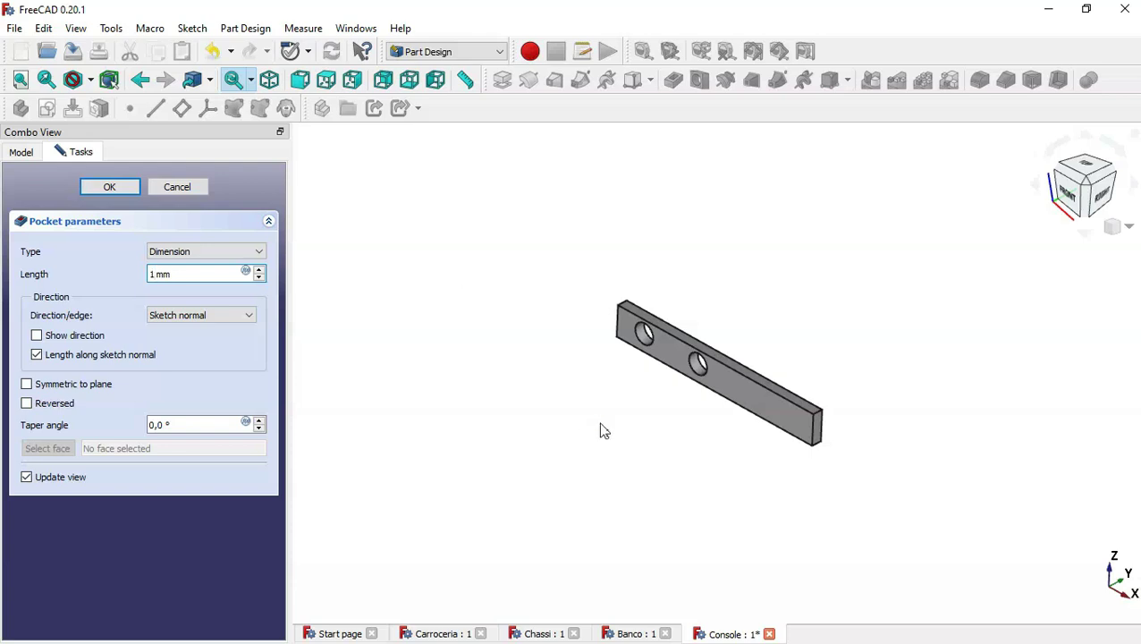
middle_drag(600, 425, 599, 383)
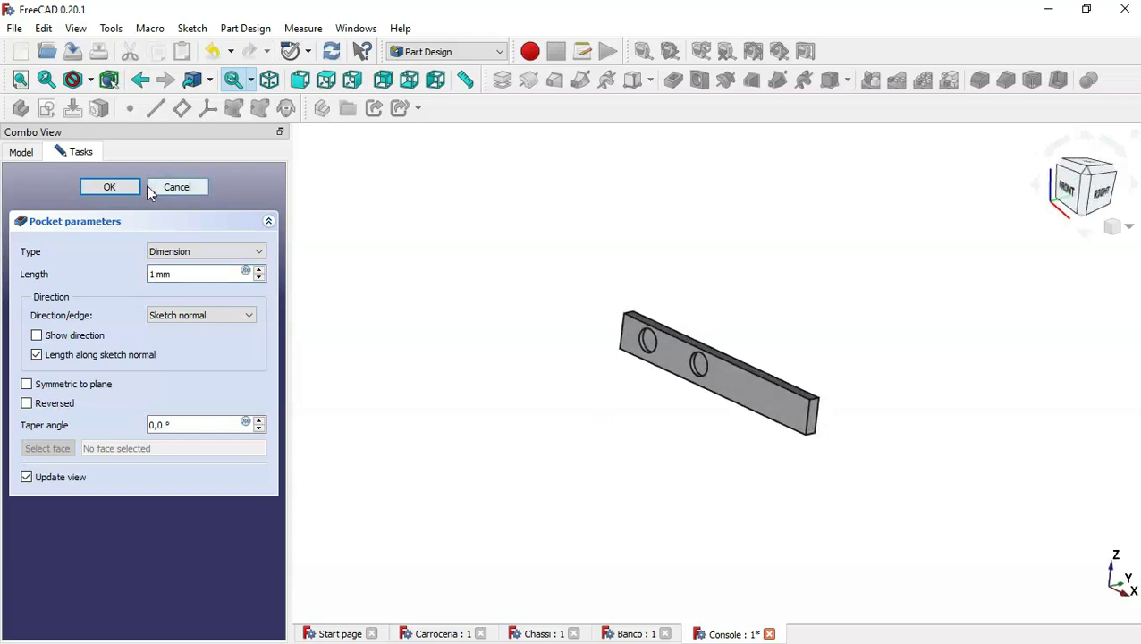
click(139, 185)
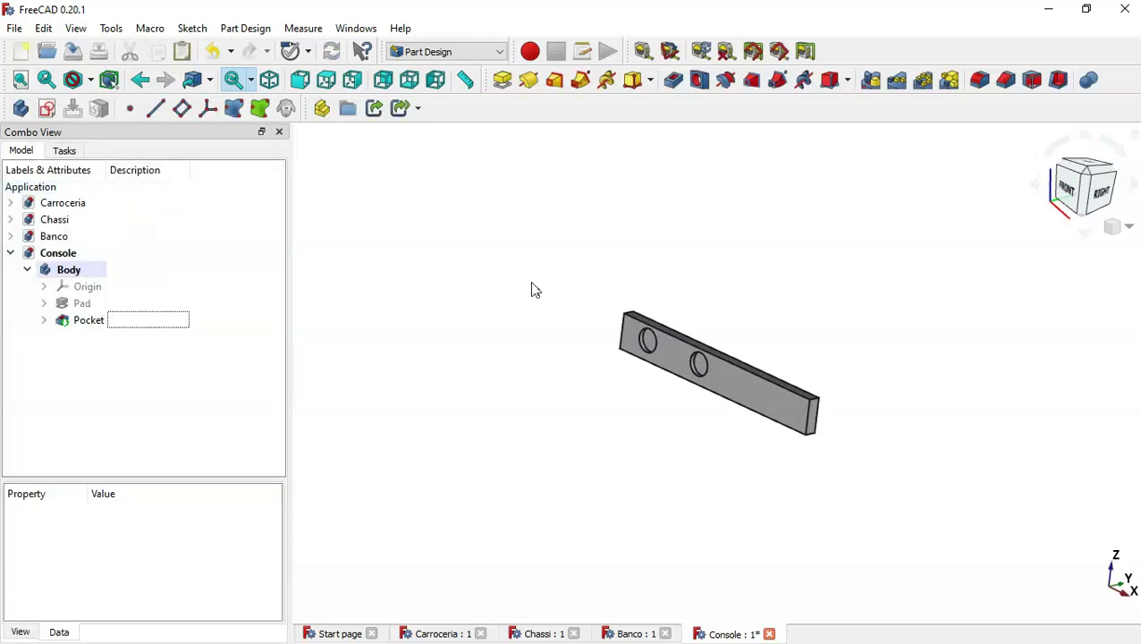
scroll(531, 288, up, 3)
key(0)
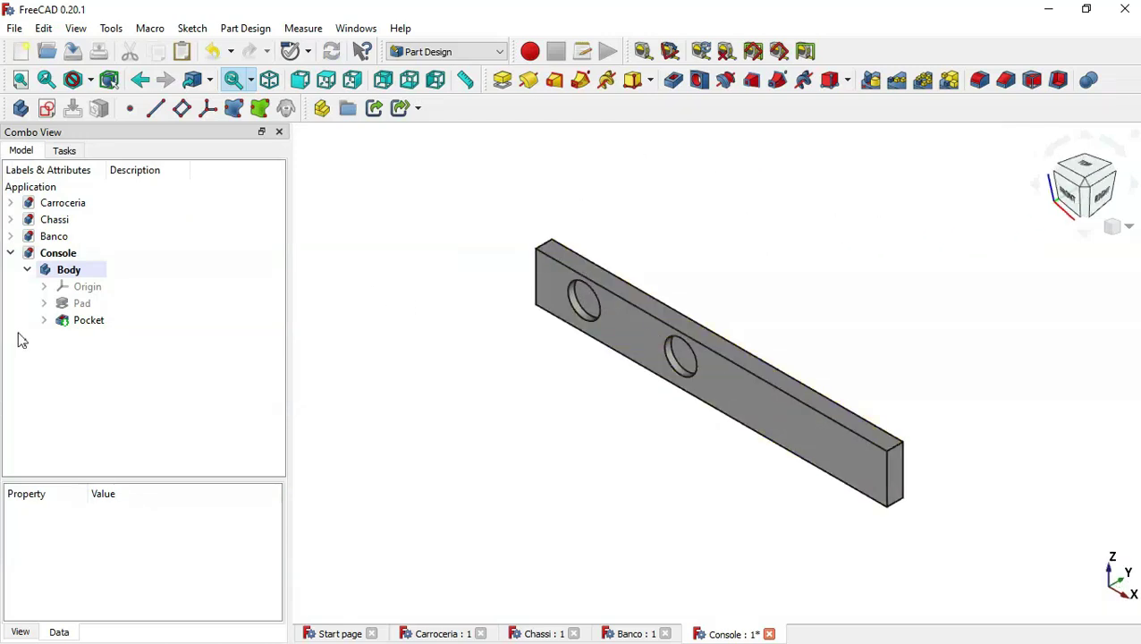
Step: Copy Sketch001 with its plane and paste it into the document as Sketch002
click(43, 322)
click(97, 341)
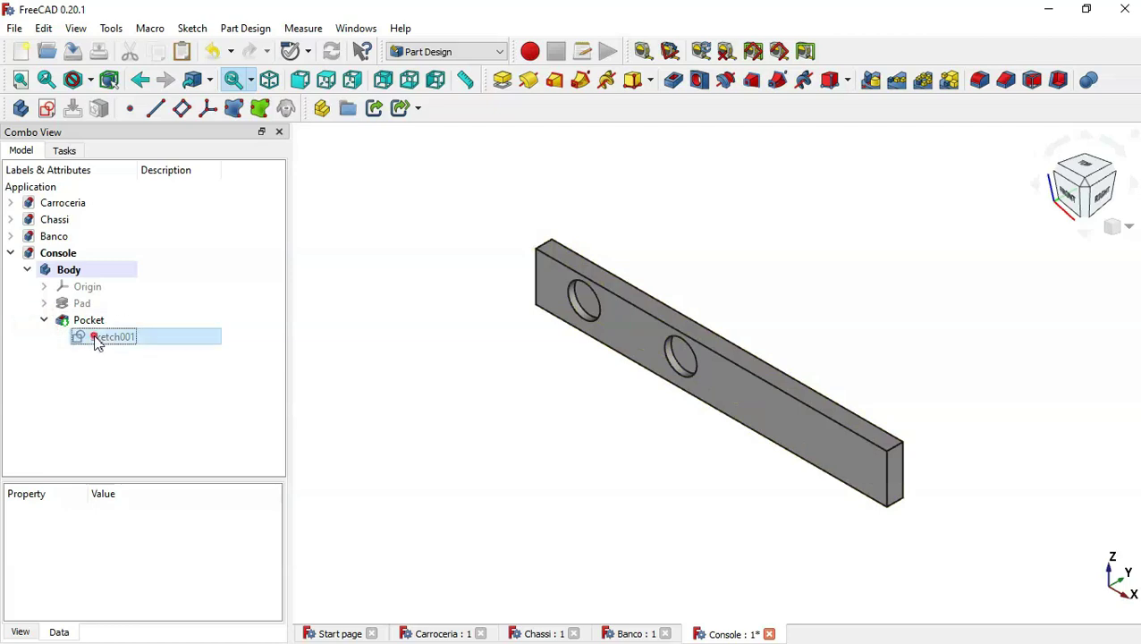
right_click(97, 340)
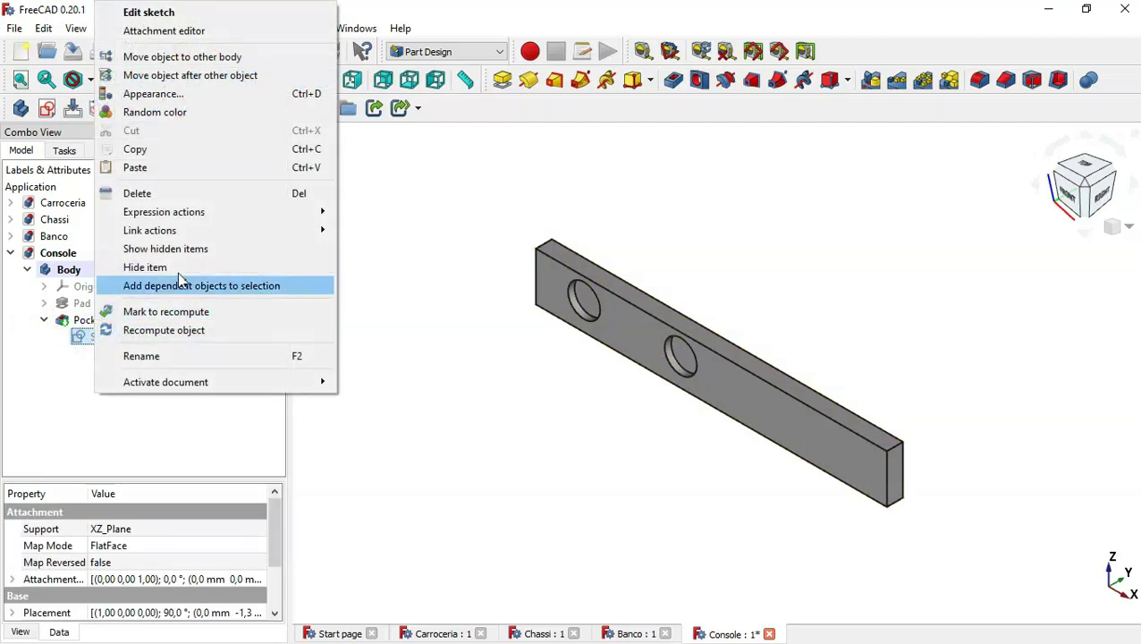
click(230, 150)
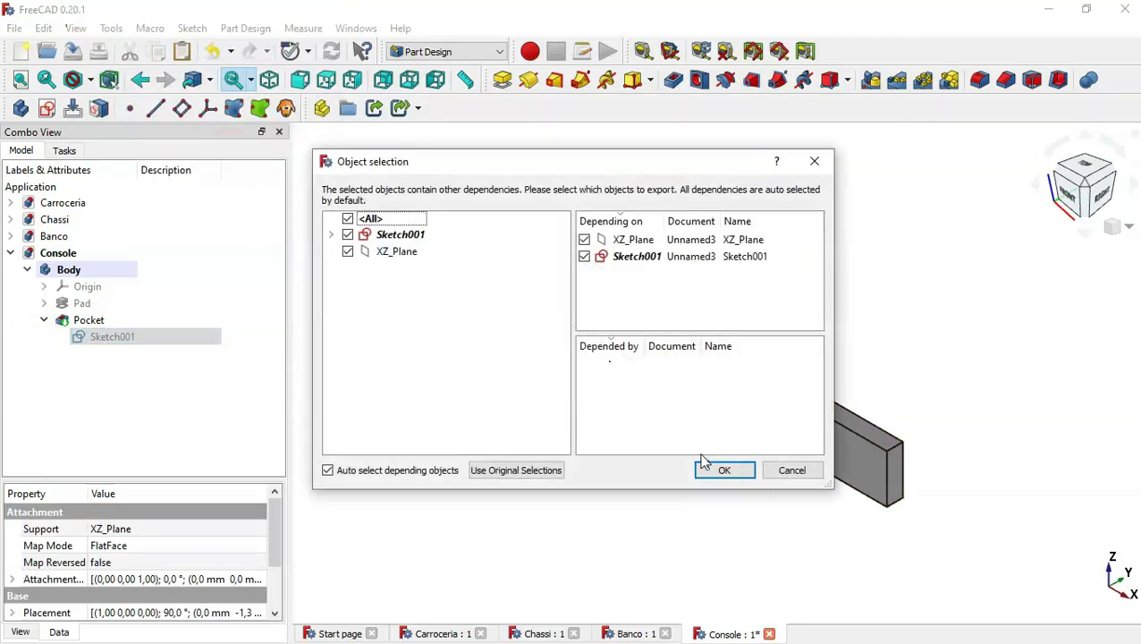
click(715, 467)
click(25, 382)
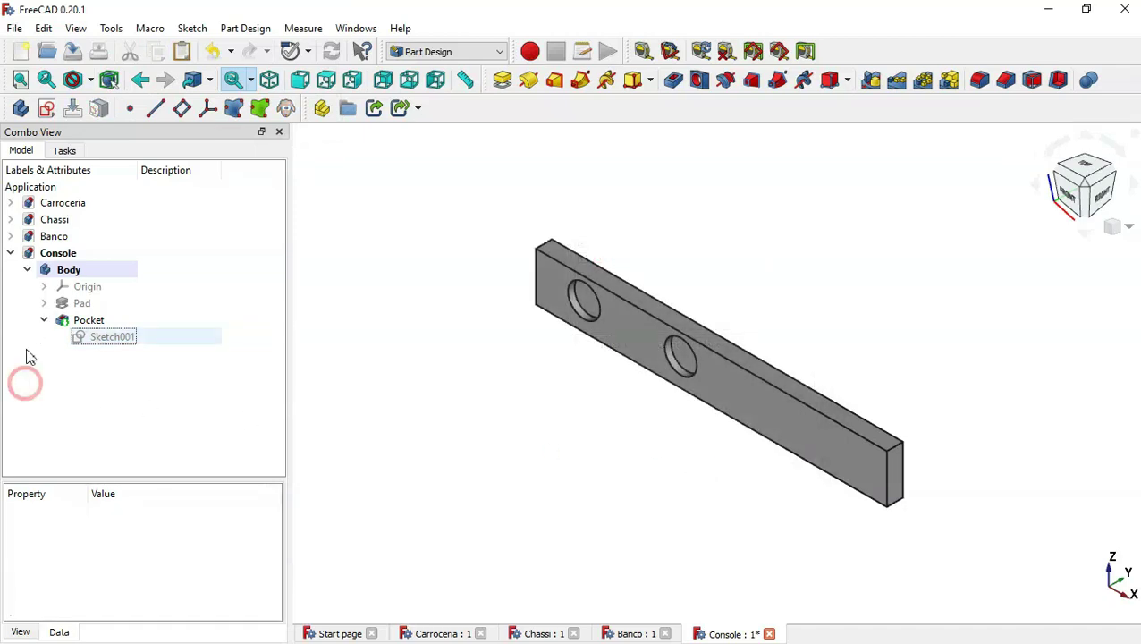
click(44, 322)
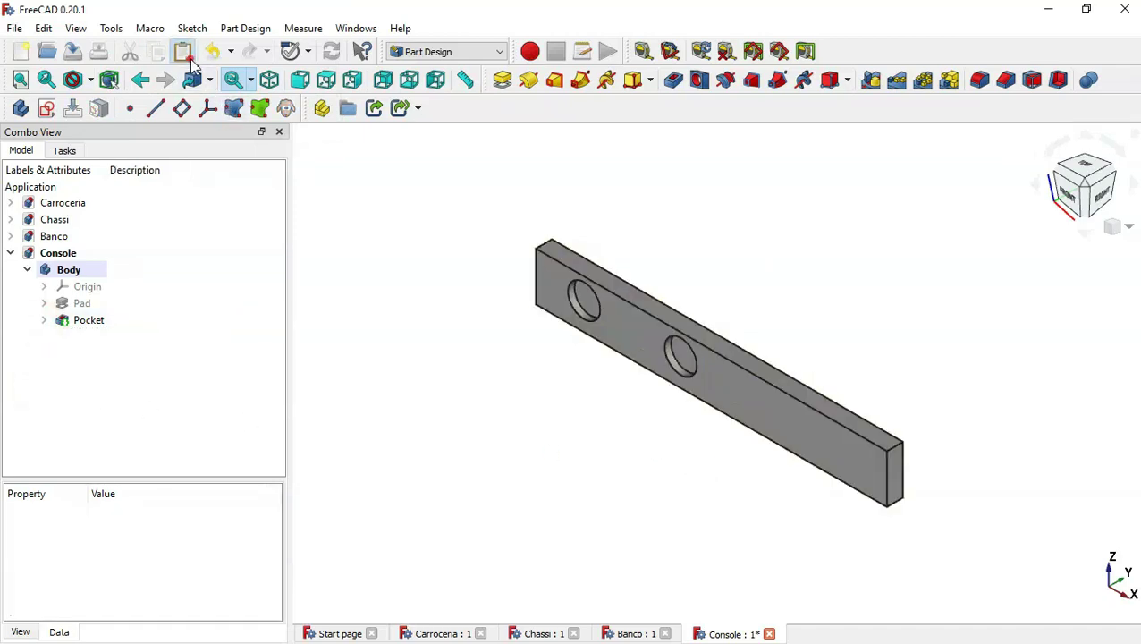
click(189, 59)
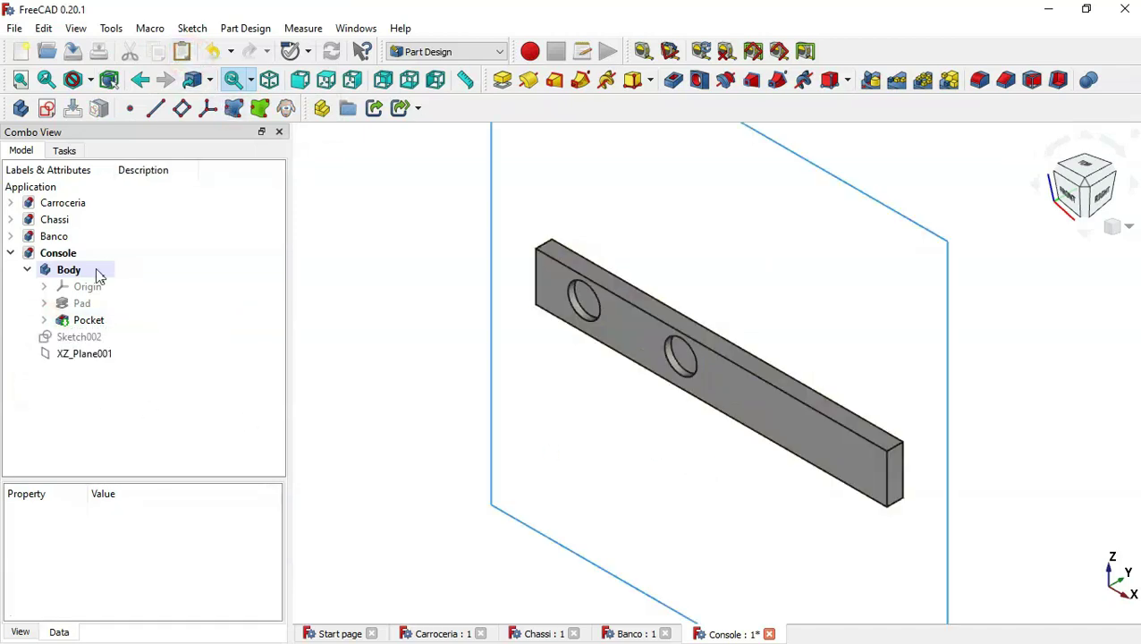
Step: In Sketch002, make the two circles construction geometry and draw a new circle between them
double_click(89, 337)
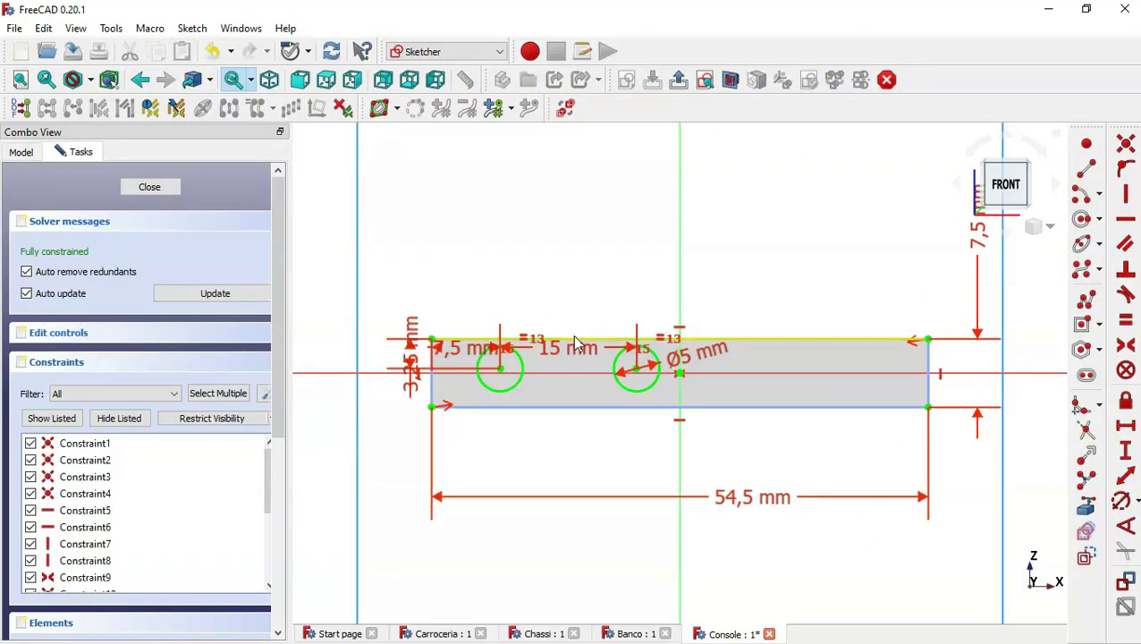
drag(454, 291, 736, 426)
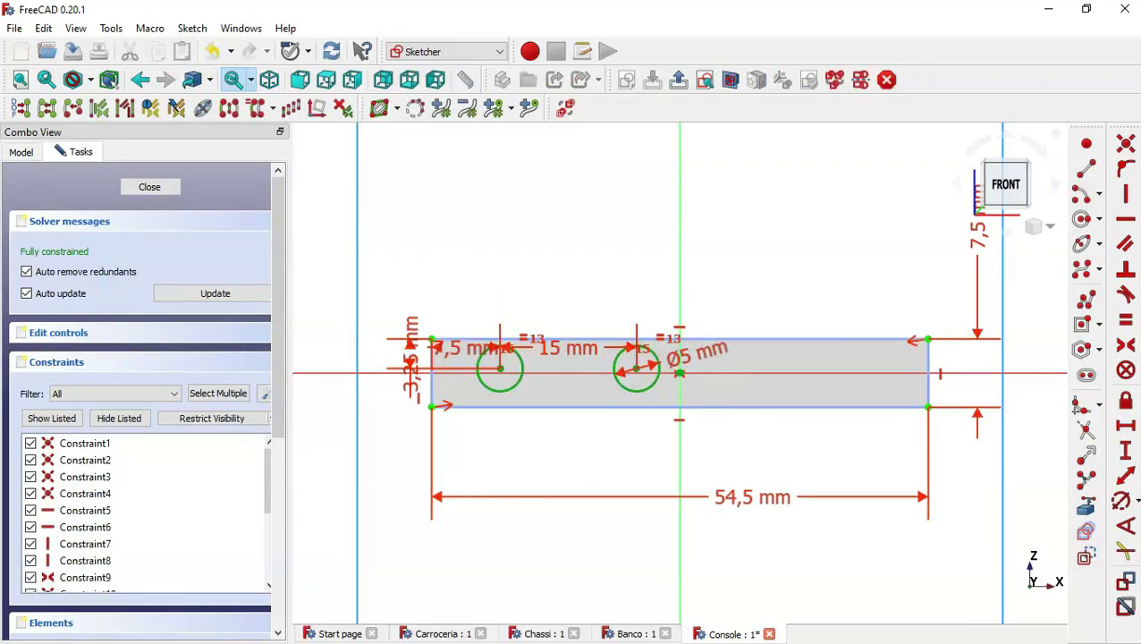
click(1086, 555)
click(893, 465)
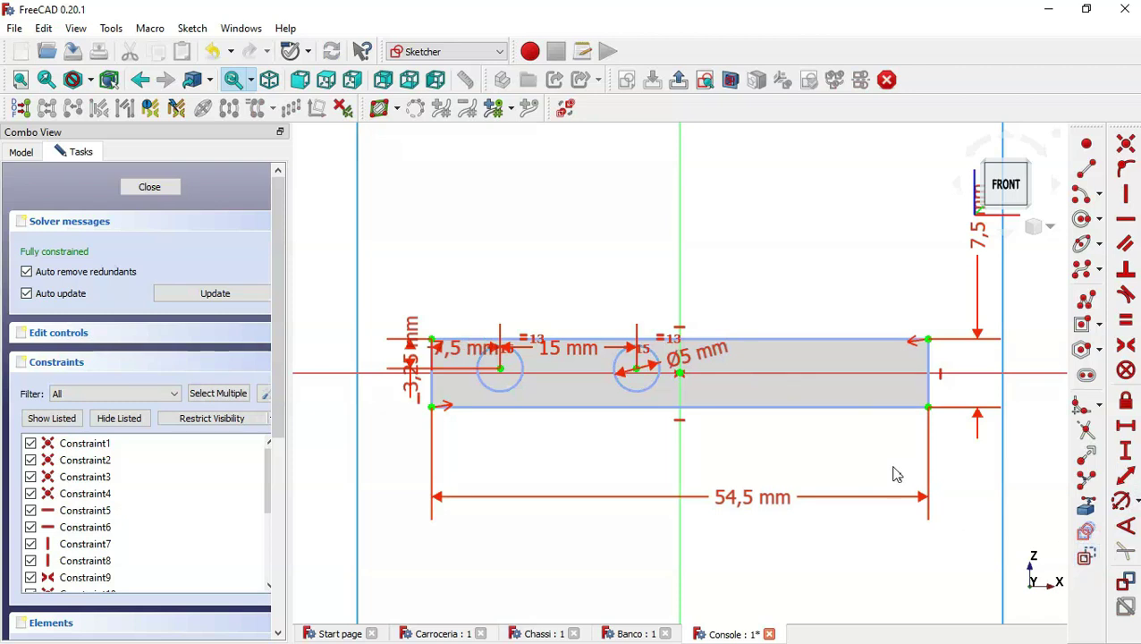
click(1084, 220)
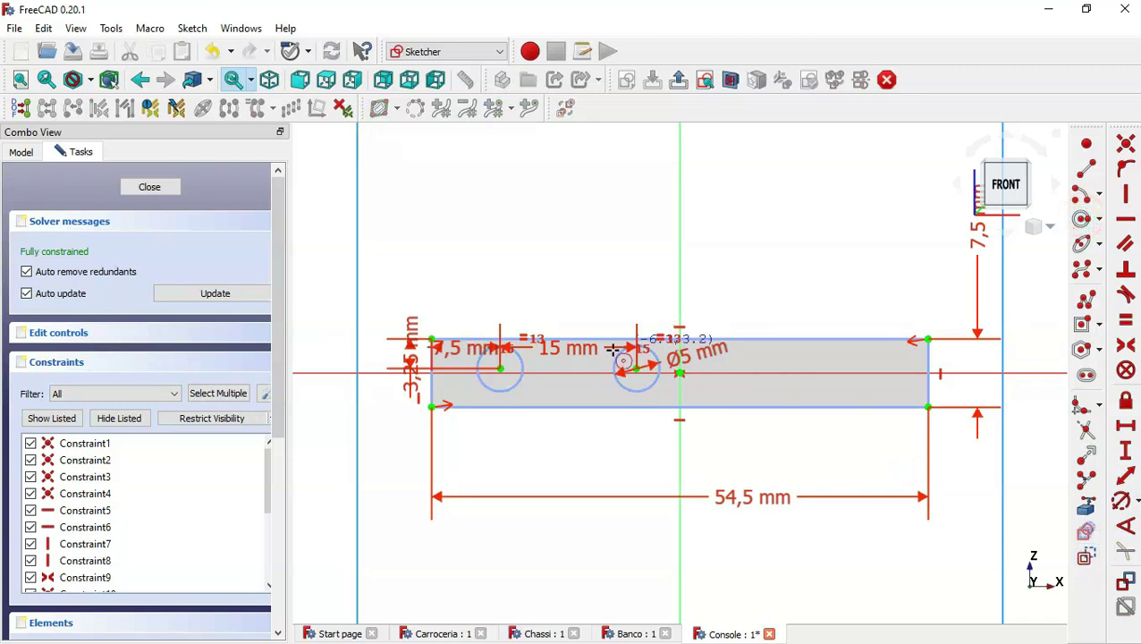
click(566, 365)
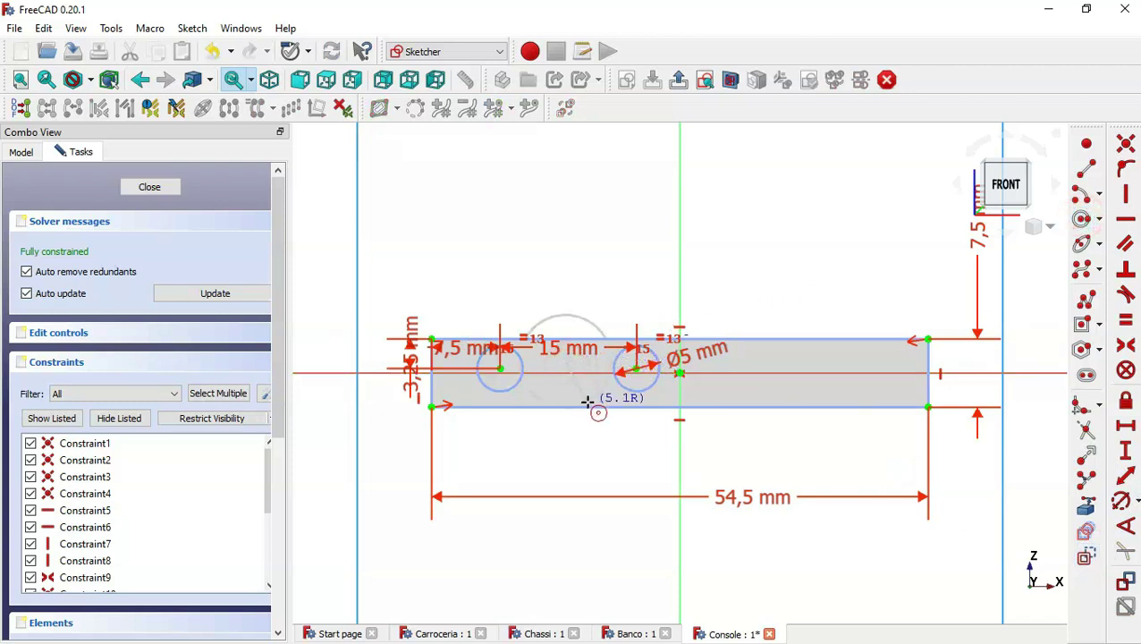
click(586, 402)
scroll(578, 371, up, 1)
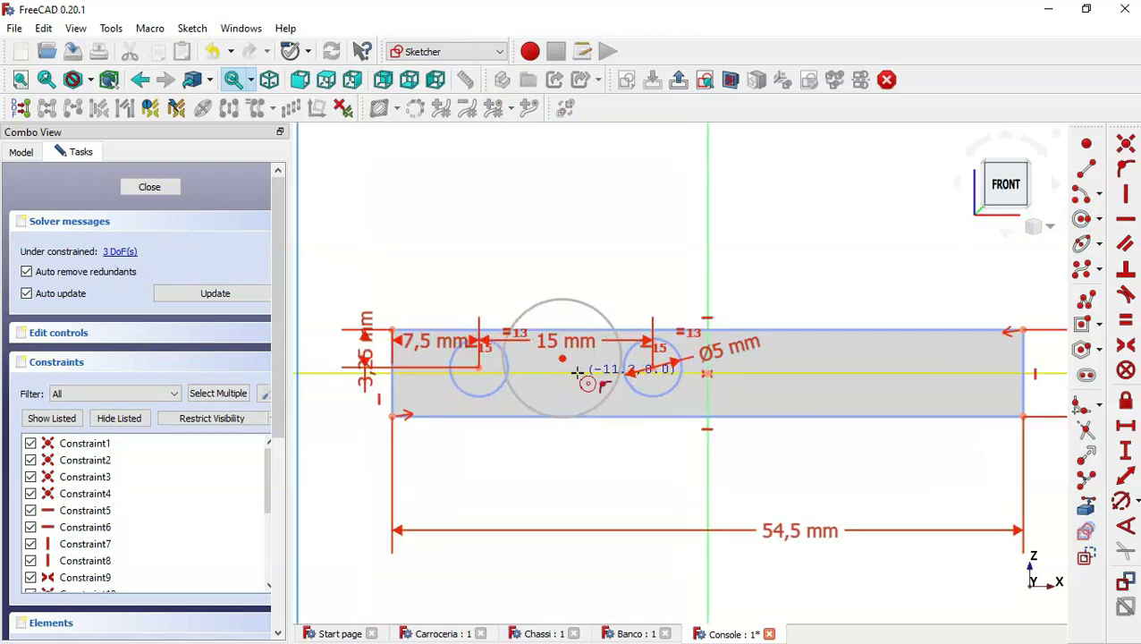
Step: Give the new circle a 3,75 mm diameter constraint
click(1122, 504)
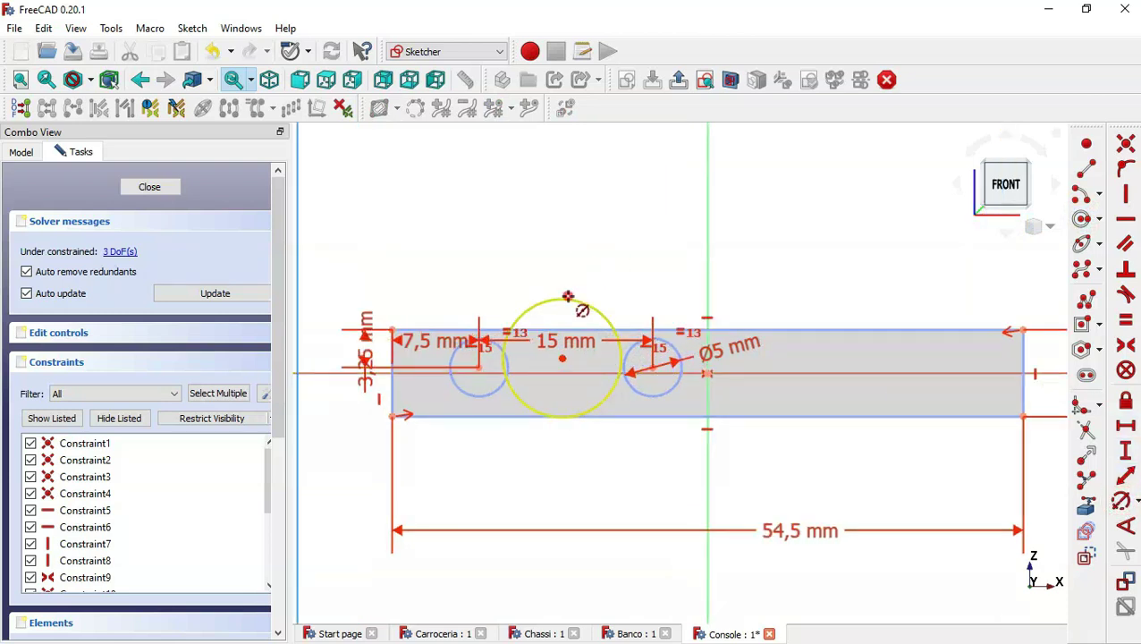
click(567, 296)
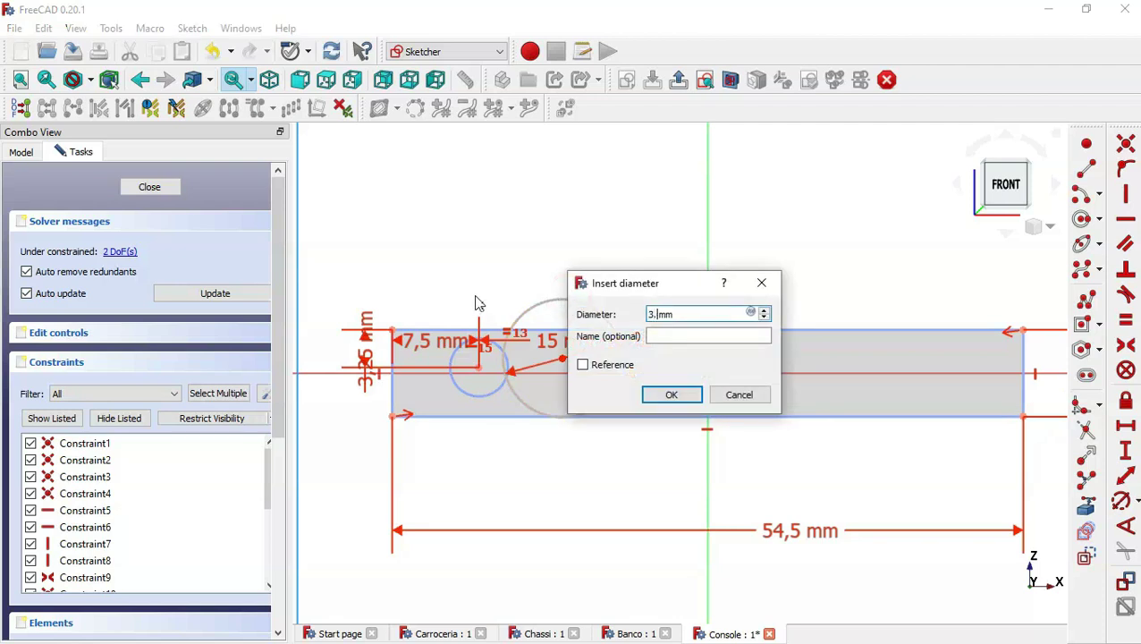
key(Return)
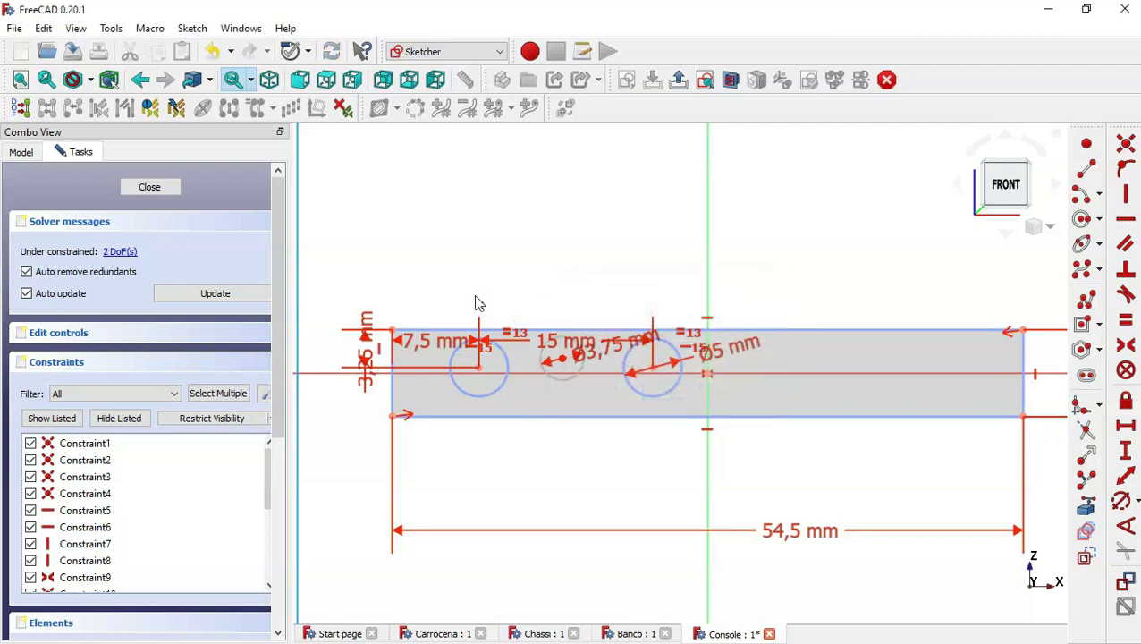
scroll(508, 336, up, 1)
scroll(508, 337, up, 1)
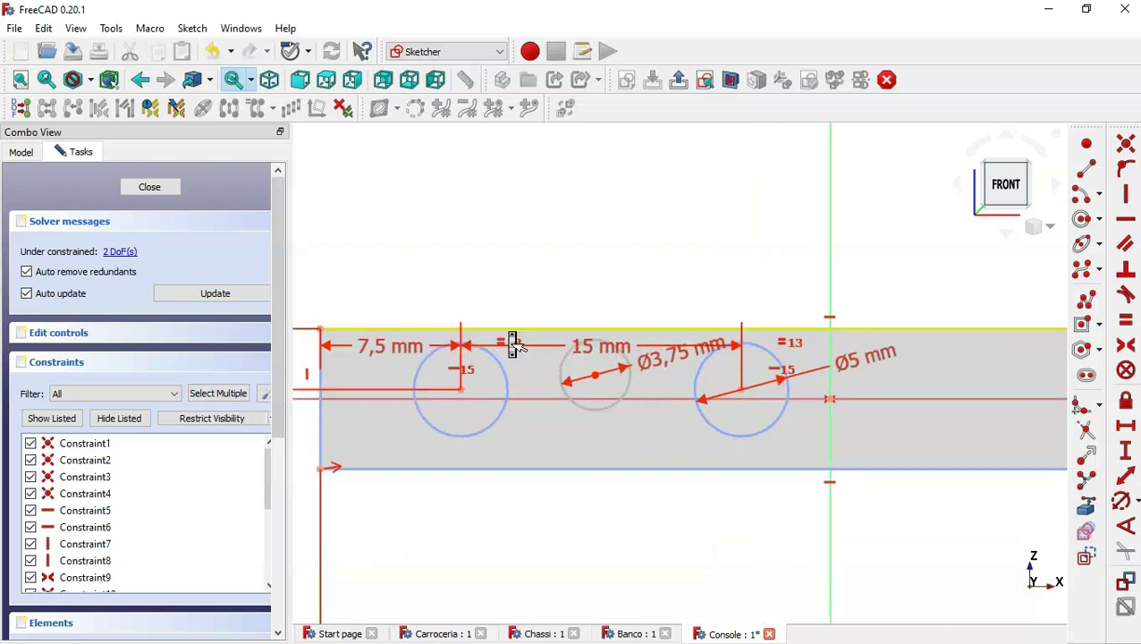
Step: Place the new circle 7,5 mm from the right centre, align it horizontally, and close
click(1129, 427)
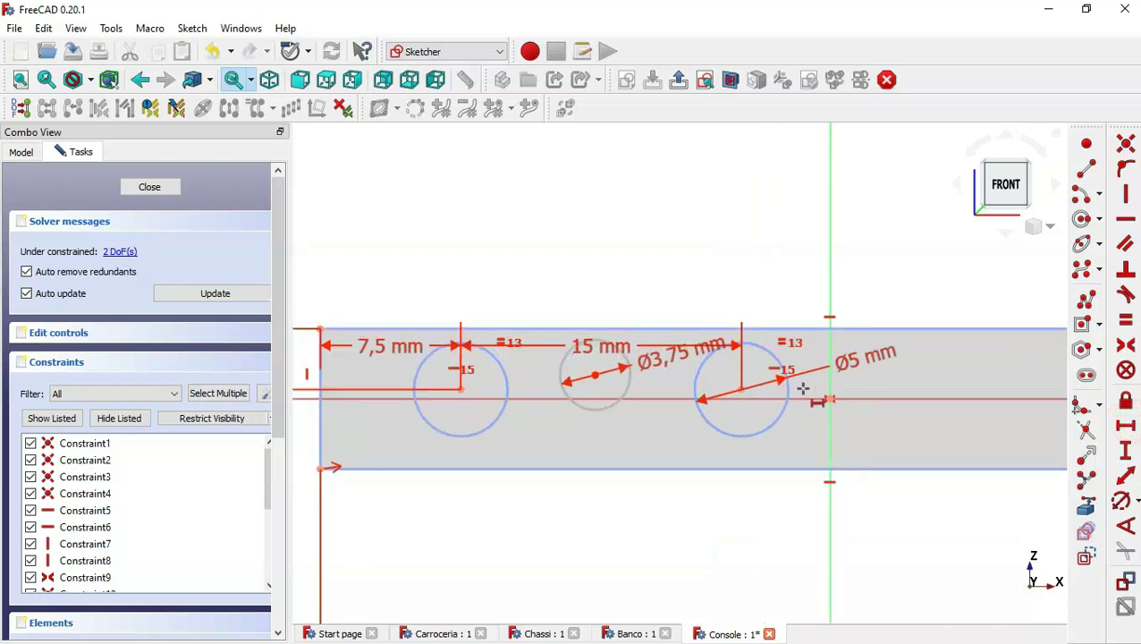
click(740, 390)
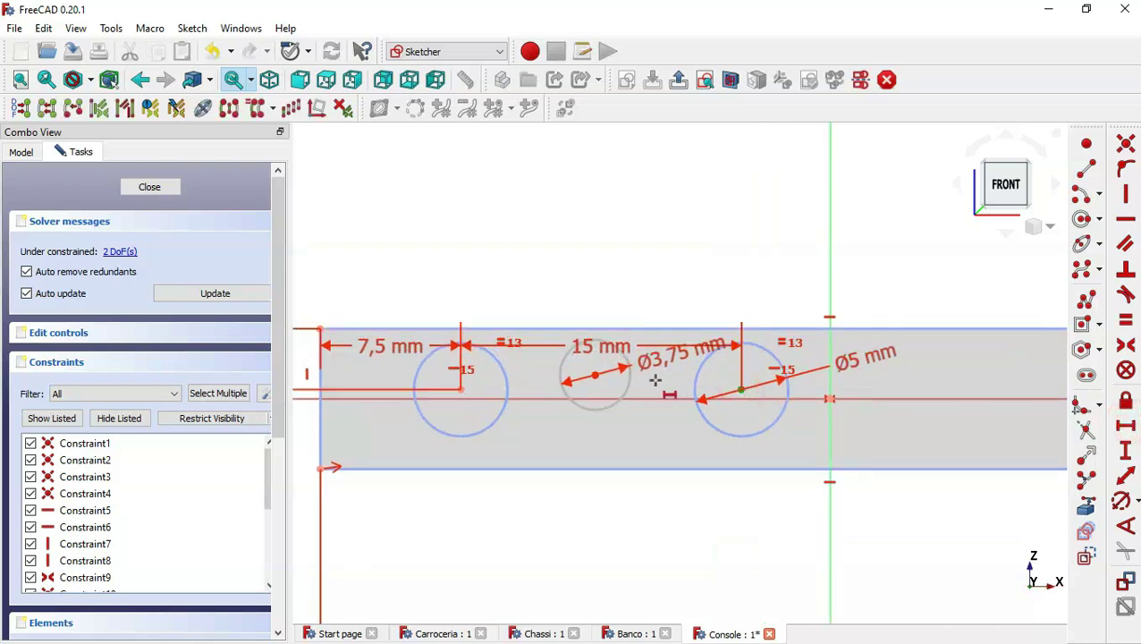
click(596, 374)
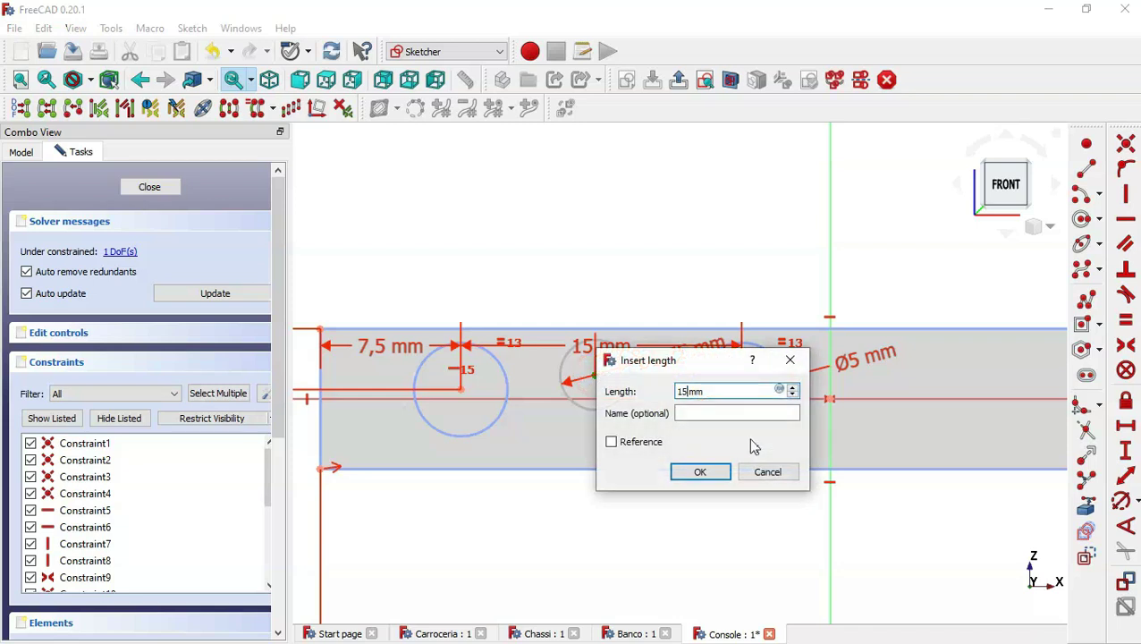
key(Return)
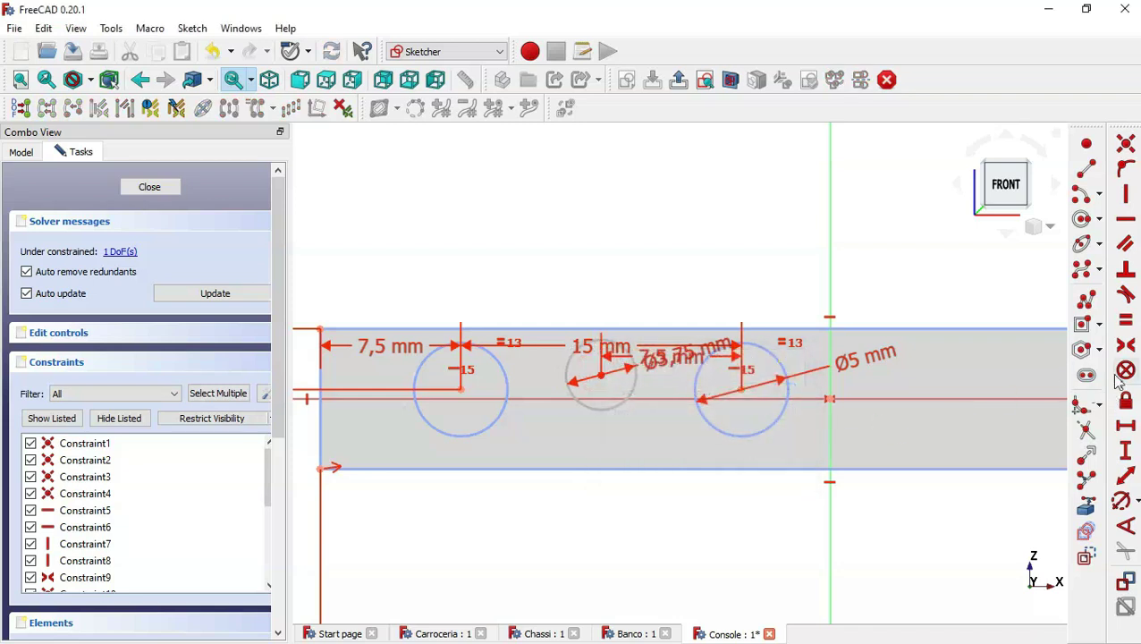
click(1126, 218)
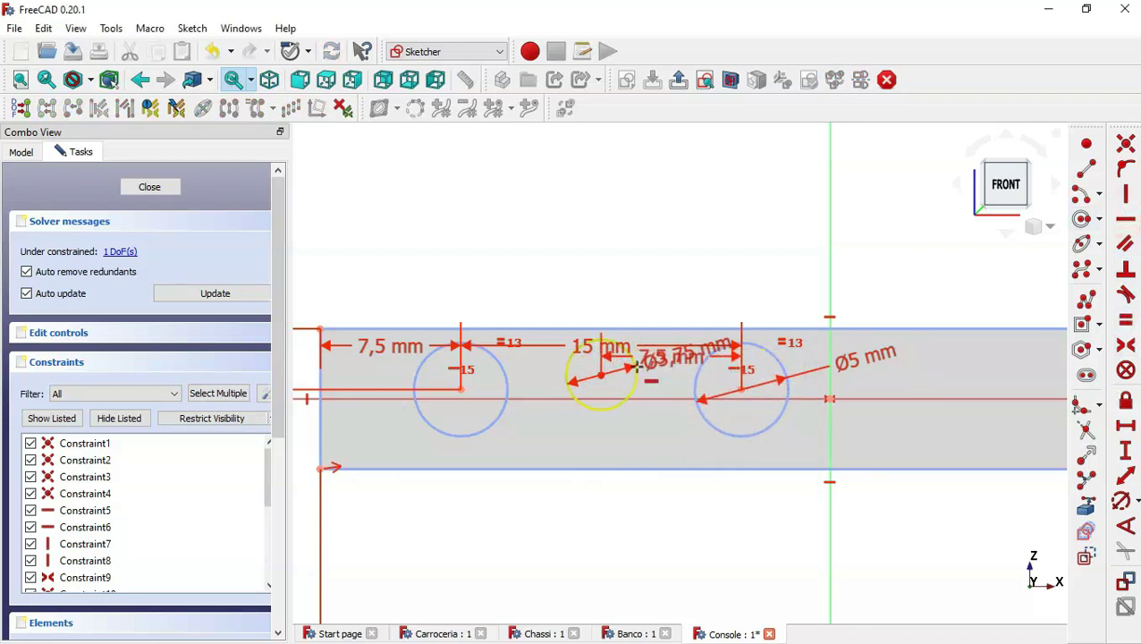
click(602, 375)
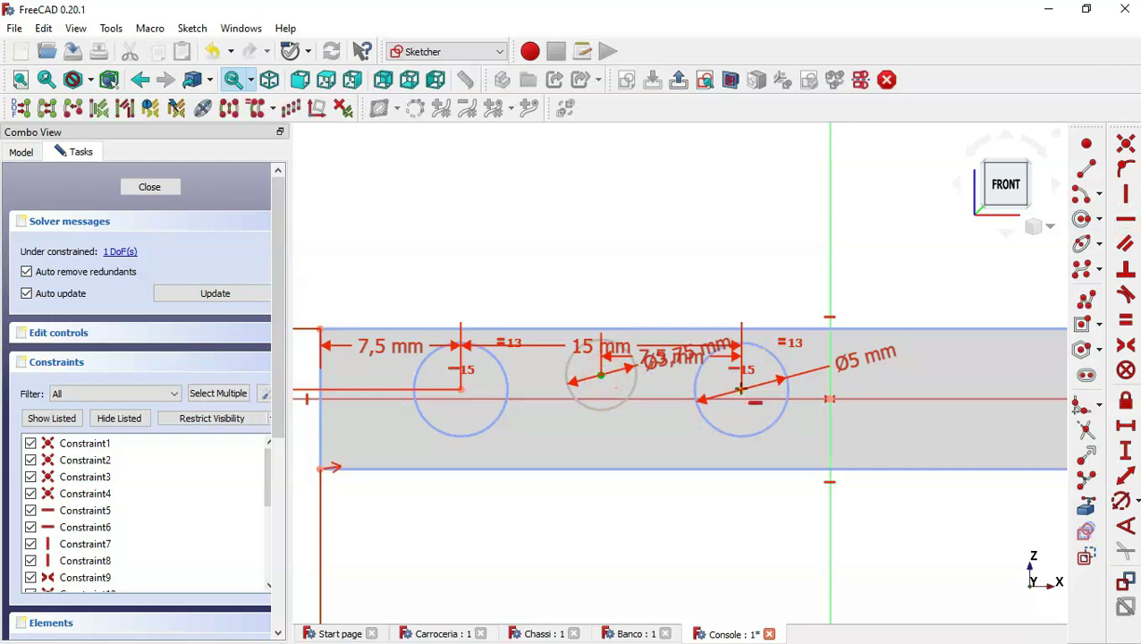
click(742, 390)
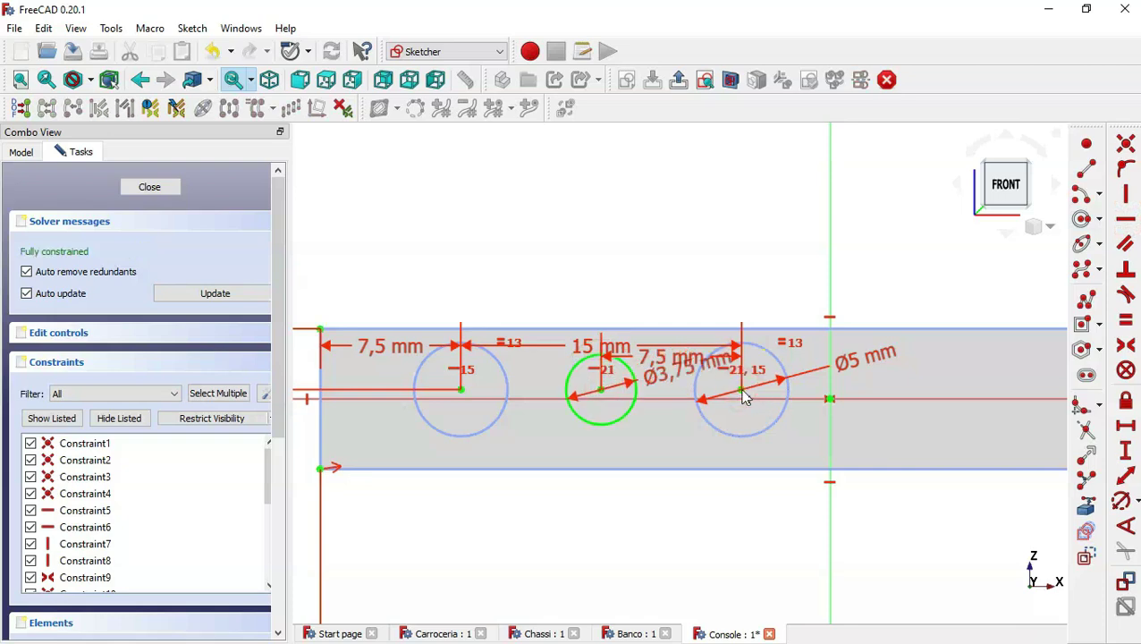
click(149, 187)
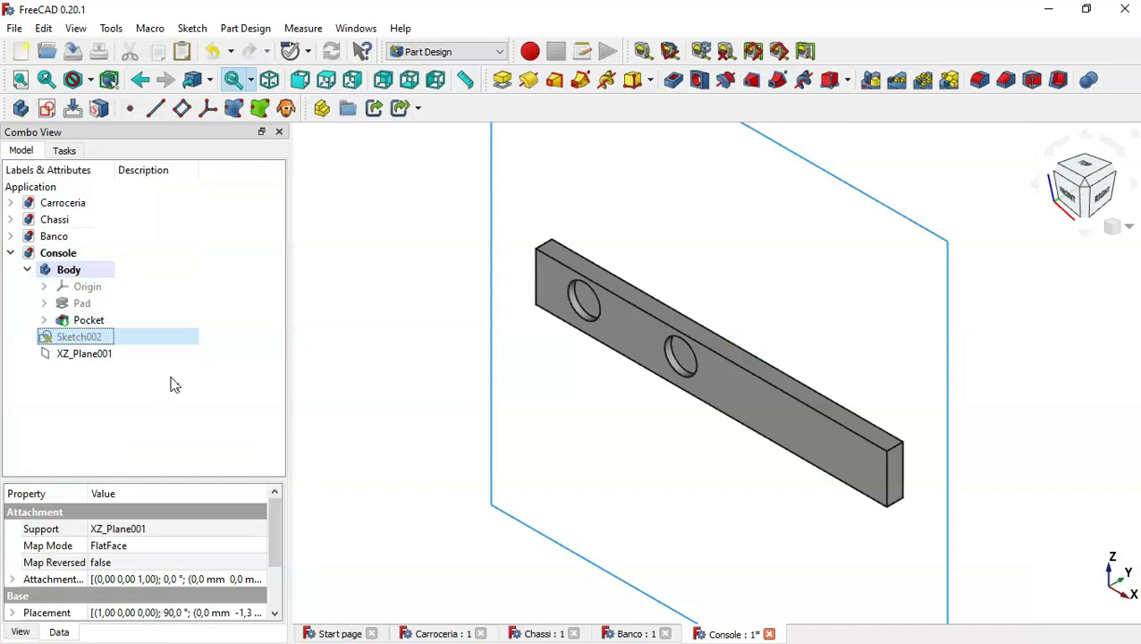
Step: Try deleting XZ_Plane001 and dismiss the dependency warning, keeping the plane
click(132, 359)
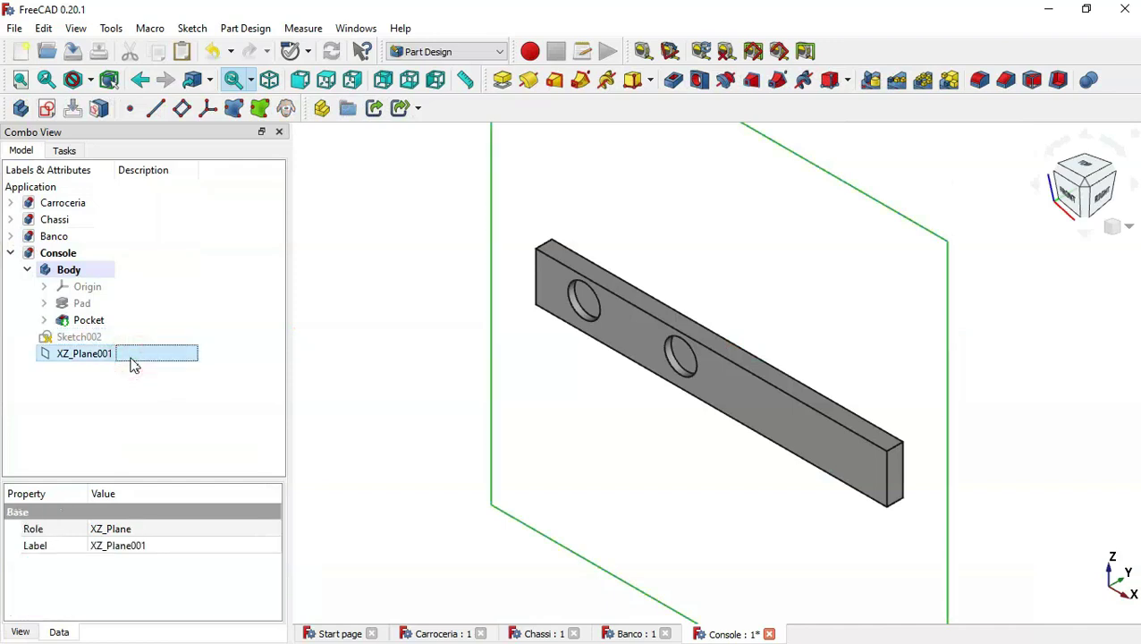
key(Delete)
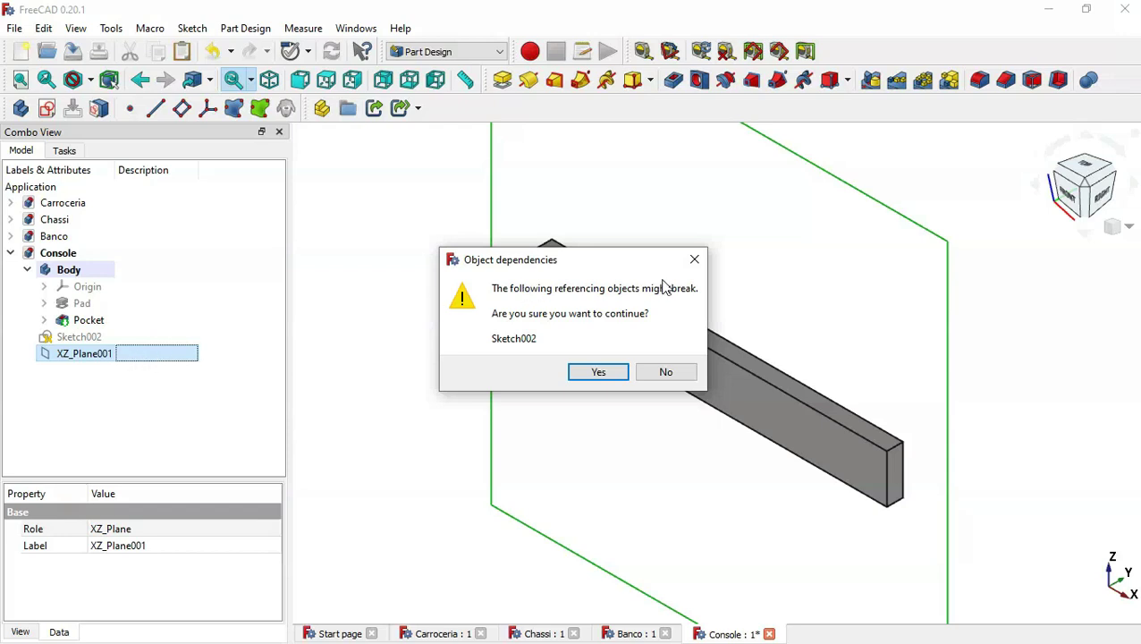
click(694, 259)
click(96, 375)
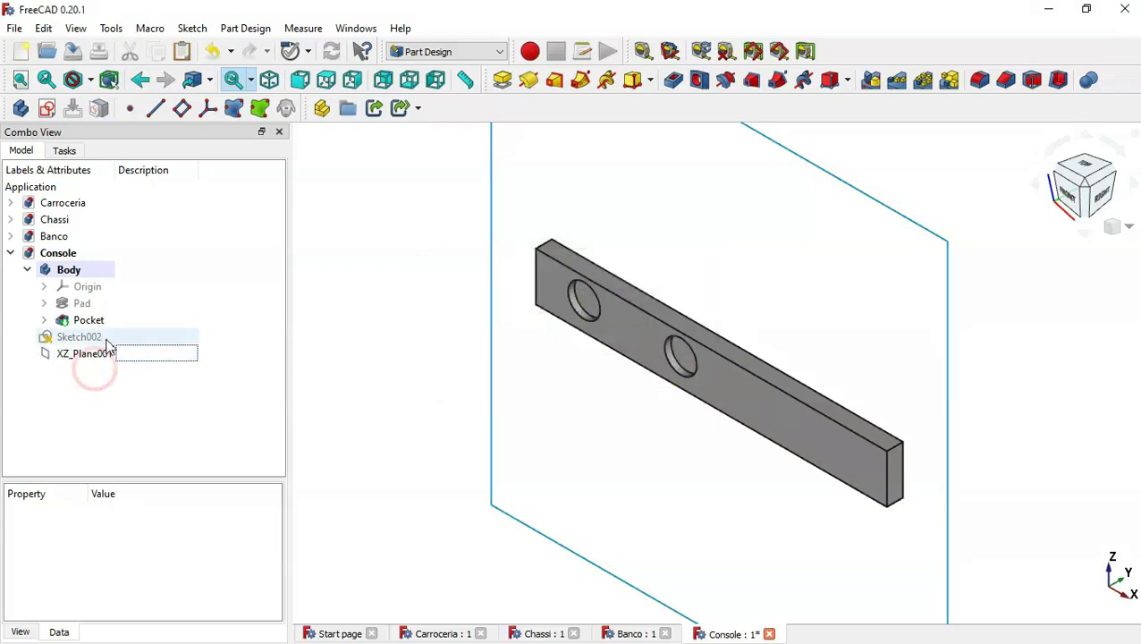
Step: Move Sketch002 into the Console Body, then delete XZ_Plane001
click(105, 338)
drag(105, 338, 124, 270)
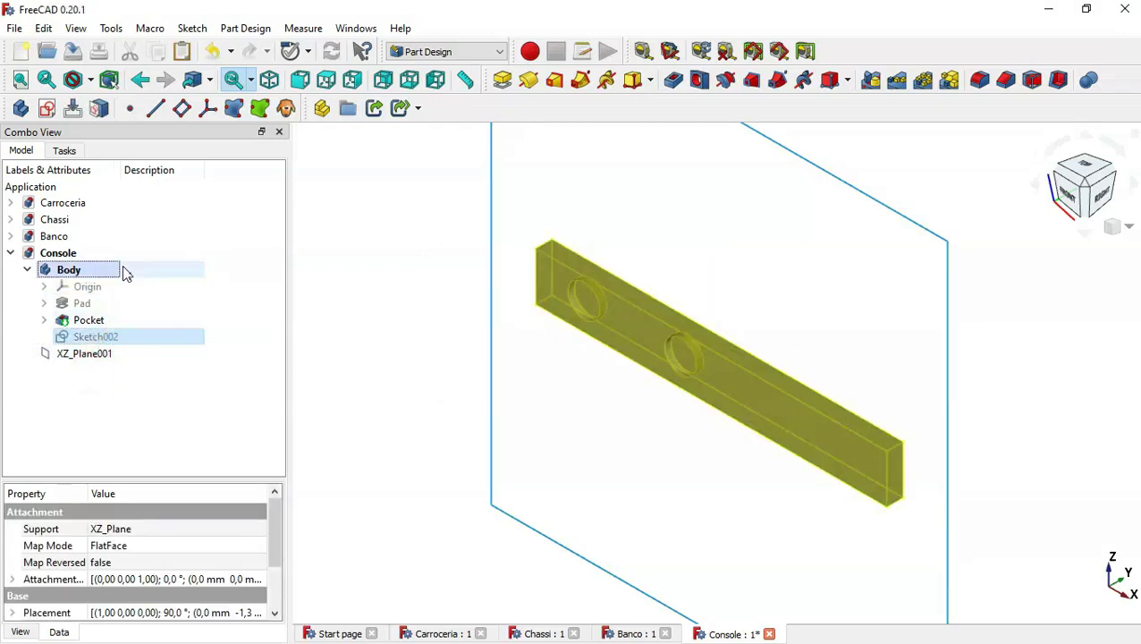
click(126, 355)
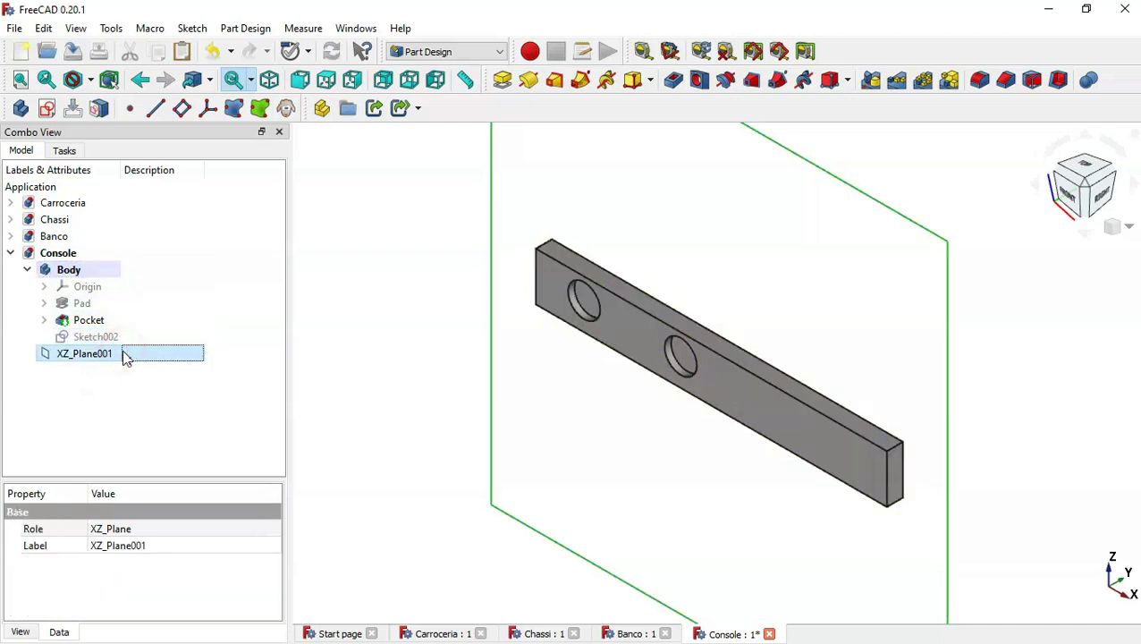
key(Delete)
click(150, 340)
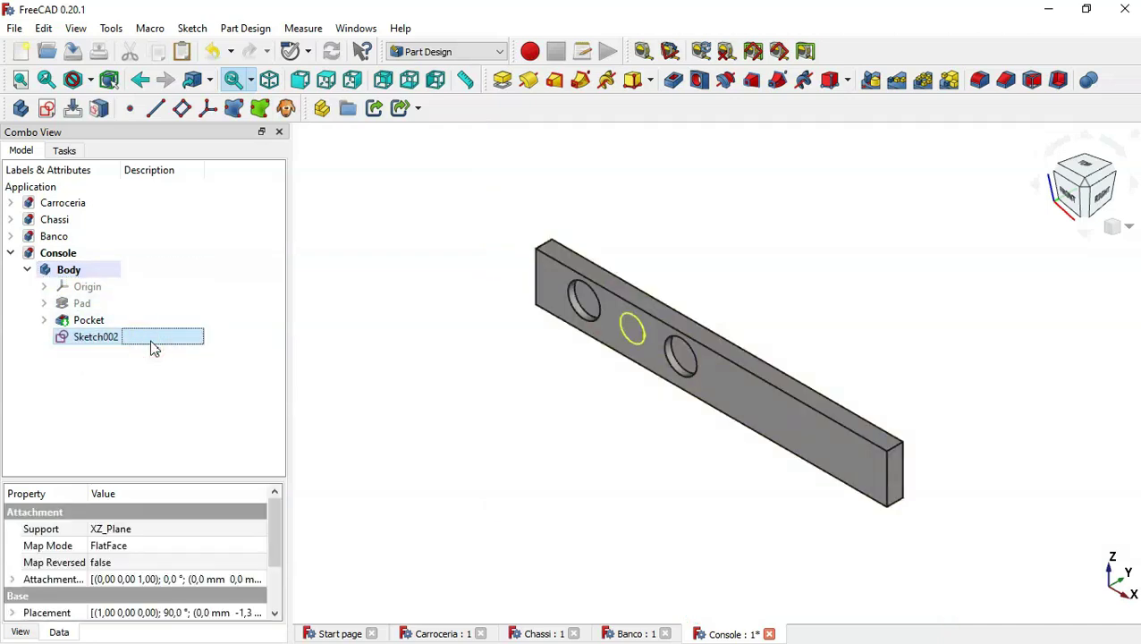
click(169, 374)
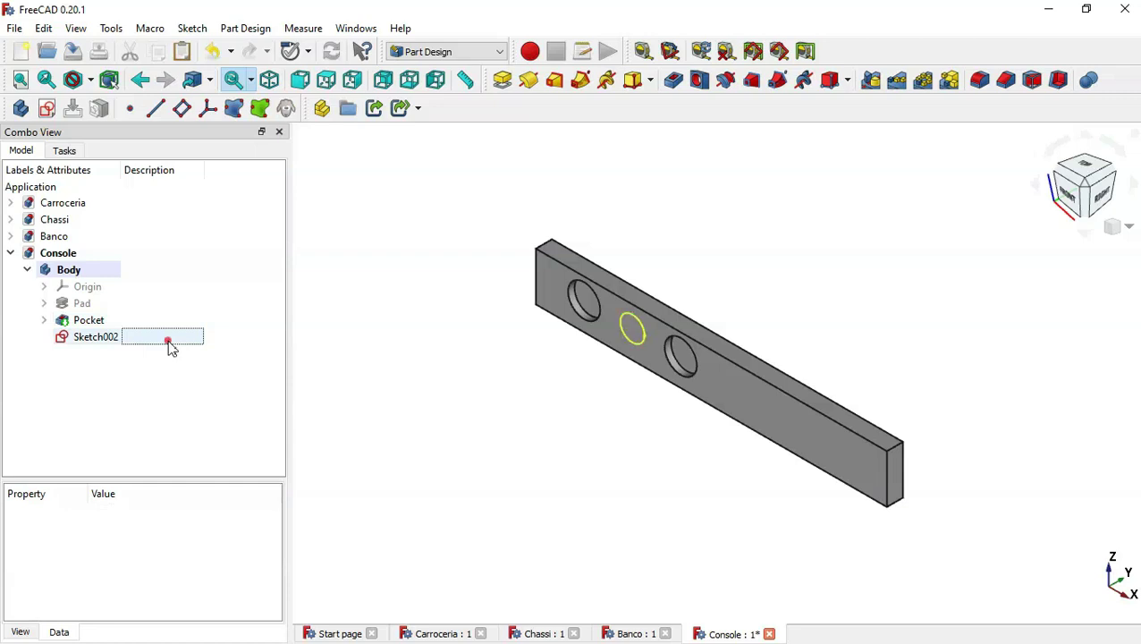
Step: Raise Sketch002's attachment z offset to 3.3 mm
right_click(169, 343)
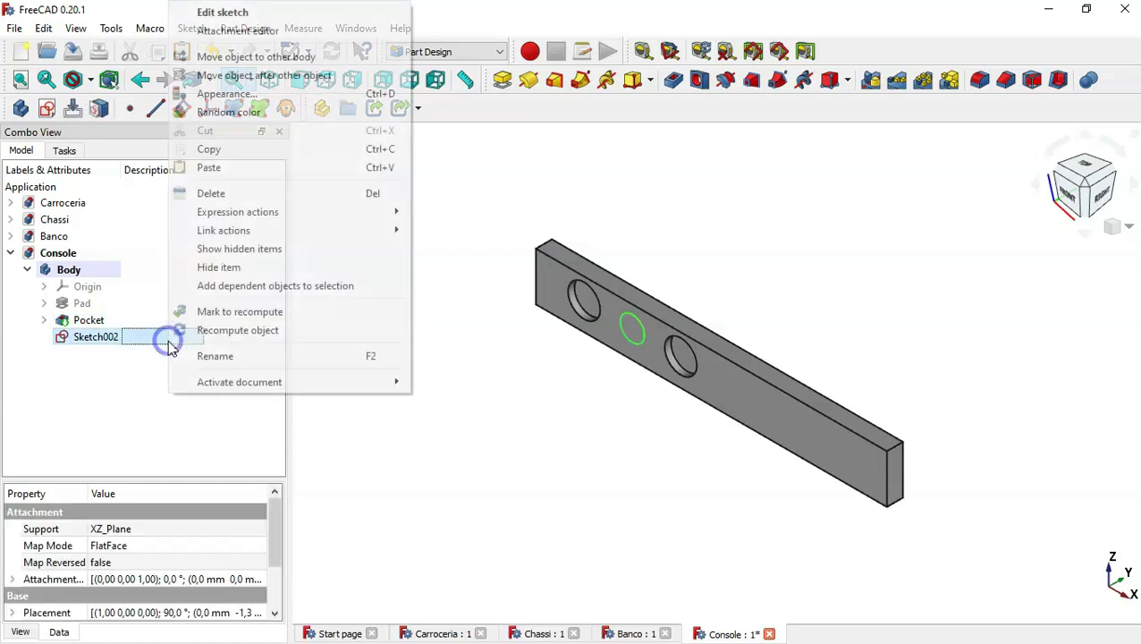
click(293, 34)
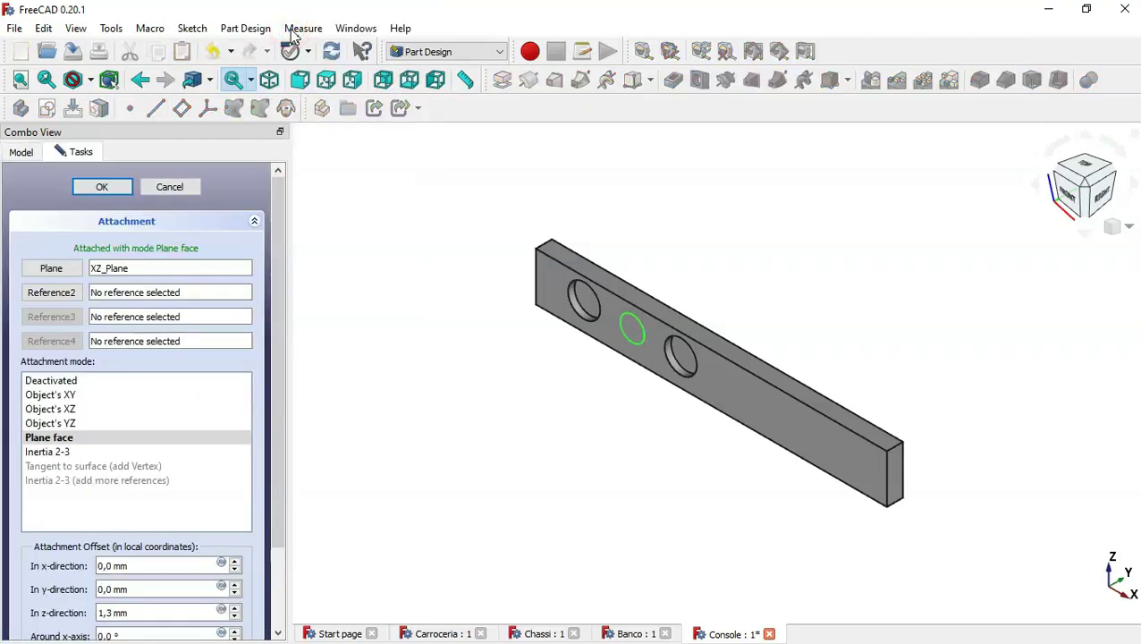
click(355, 81)
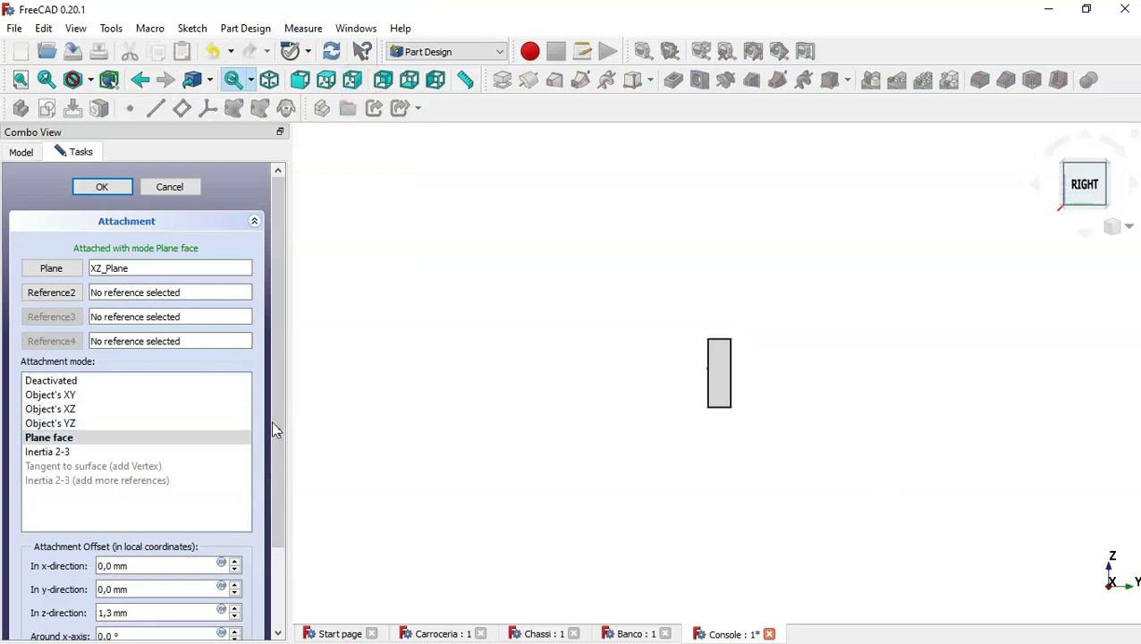
drag(275, 430, 276, 532)
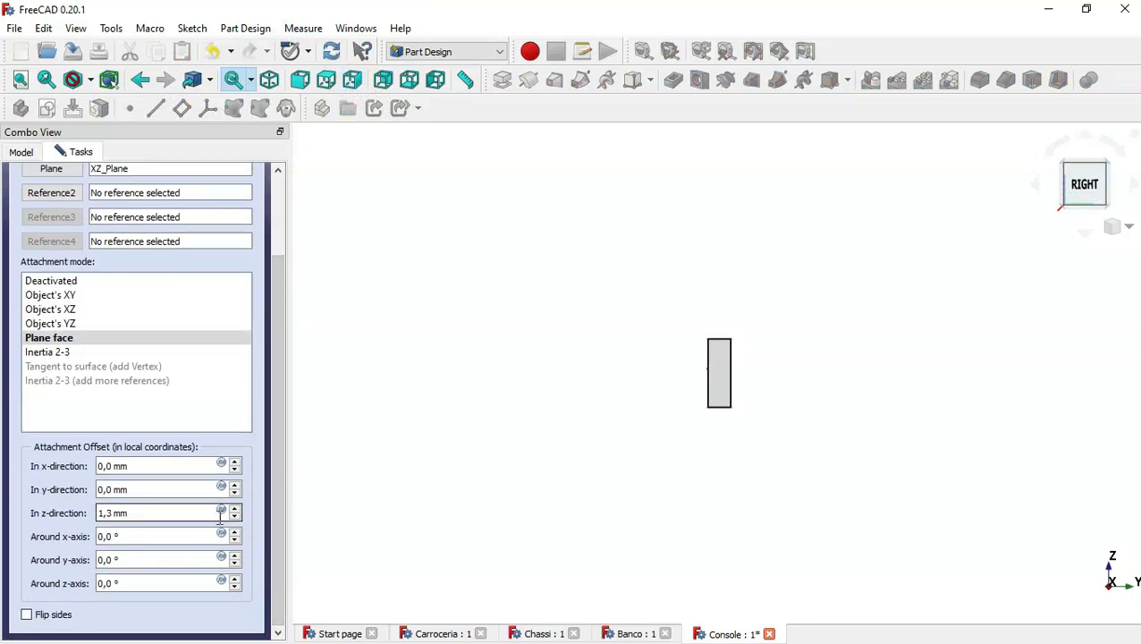
click(235, 509)
click(235, 510)
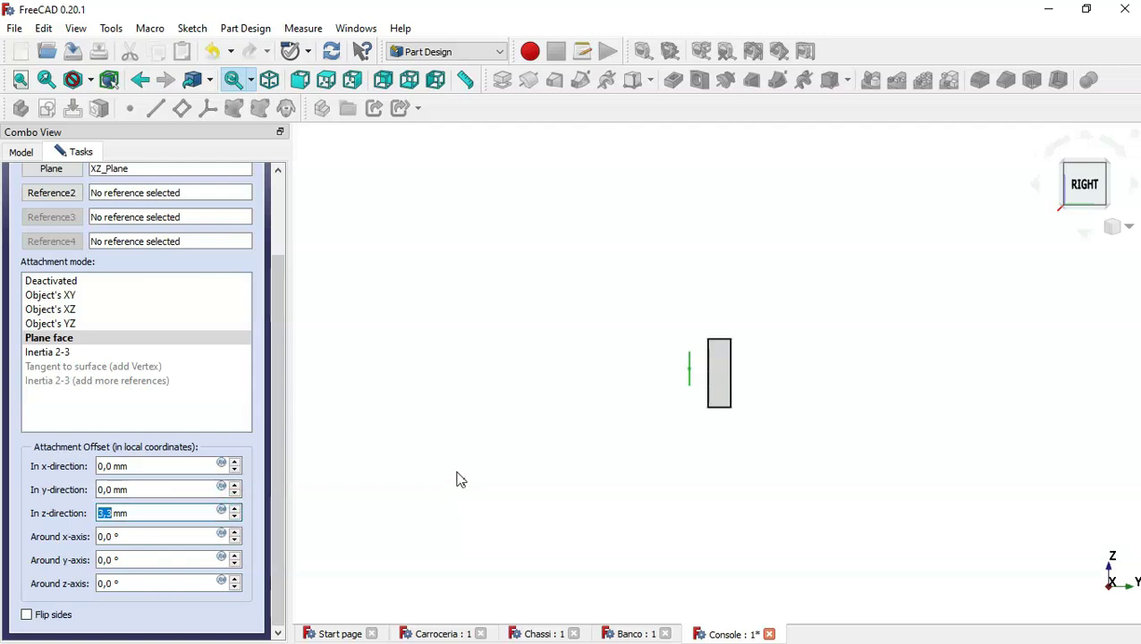
scroll(461, 480, up, 1)
scroll(943, 371, up, 3)
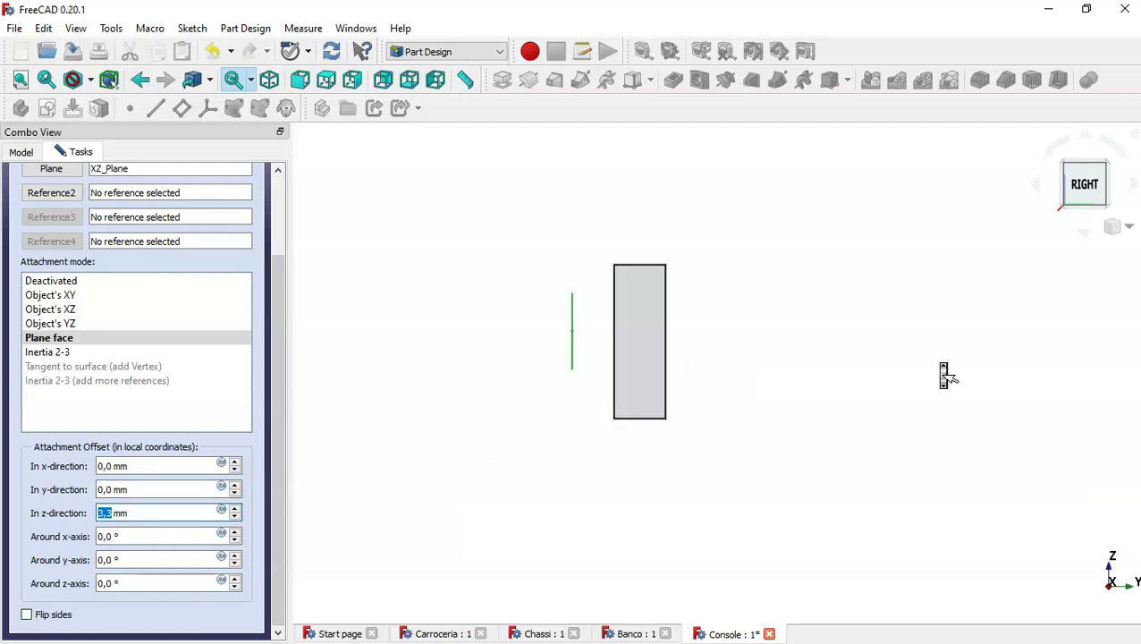
Step: Tilt Sketch002 -13° about the x-axis, set its y offset to 1 mm, and accept
click(235, 541)
click(234, 541)
click(234, 541)
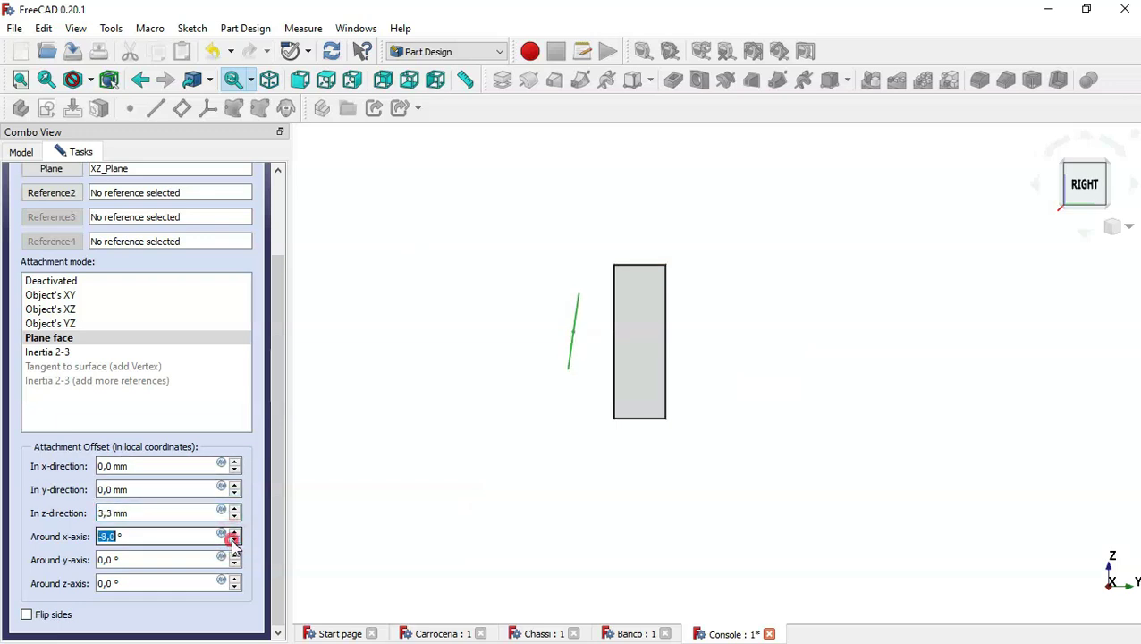
click(234, 541)
click(234, 541)
click(234, 541)
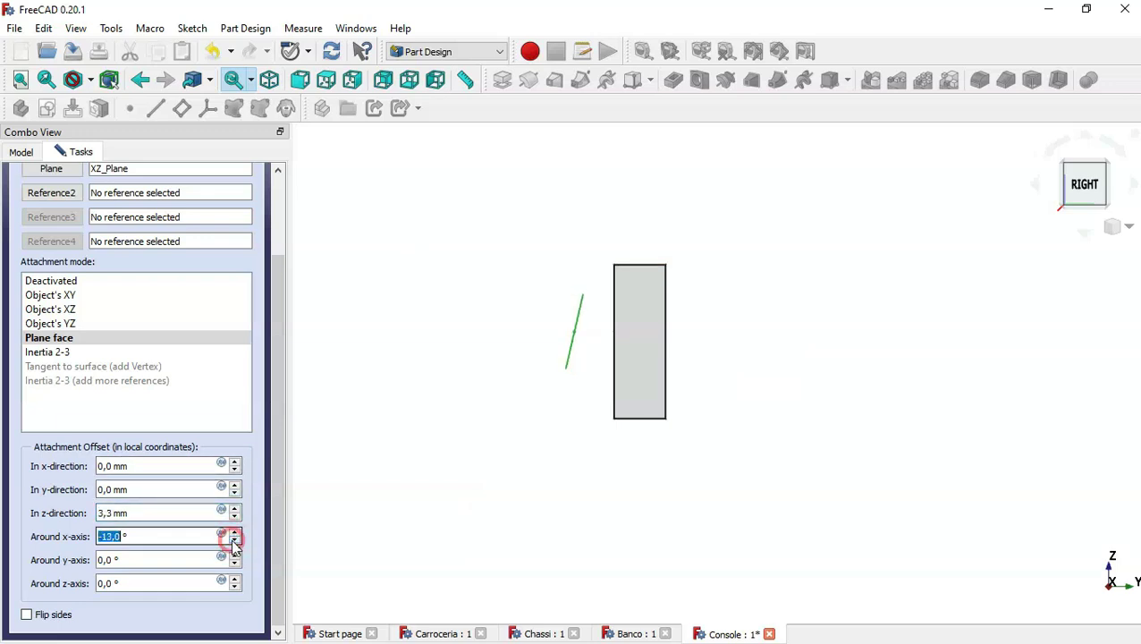
click(236, 486)
click(235, 486)
click(235, 485)
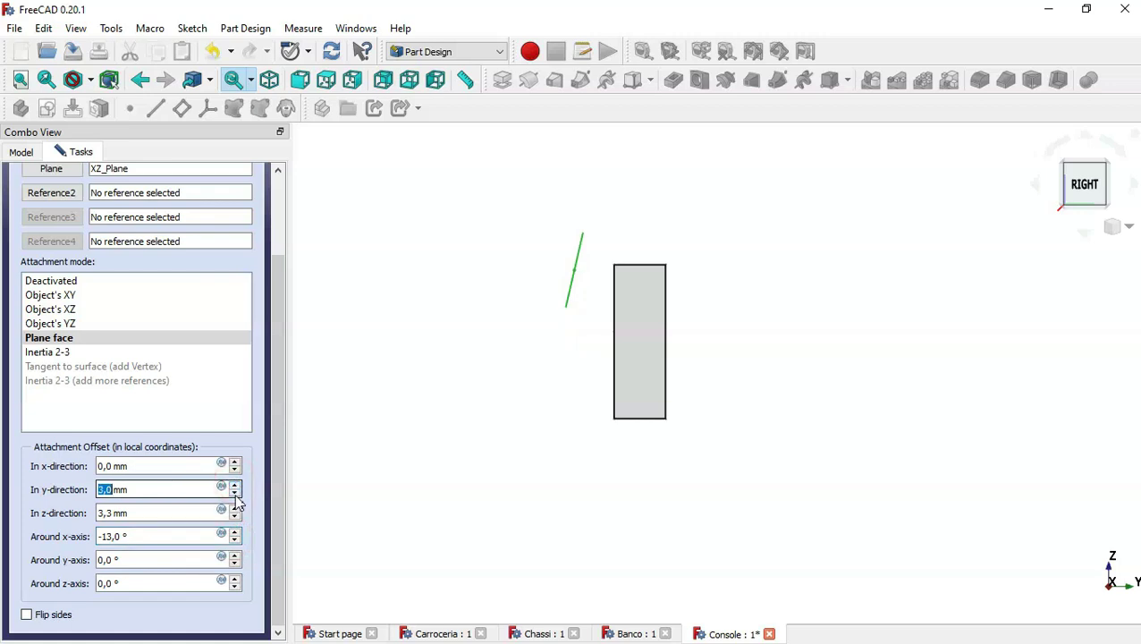
click(234, 494)
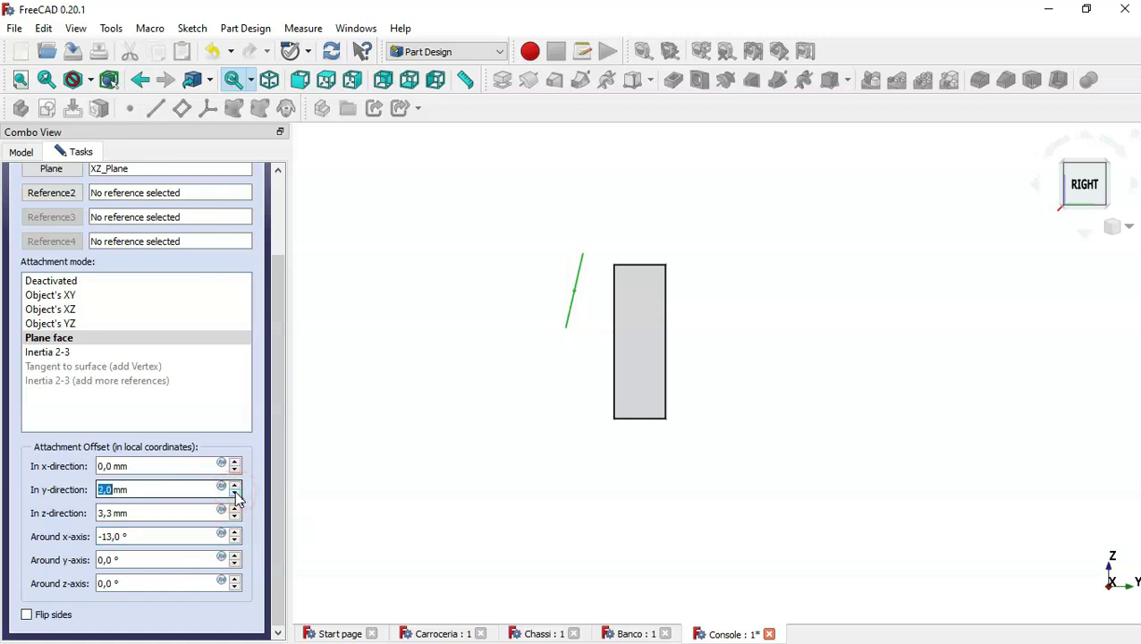
click(234, 495)
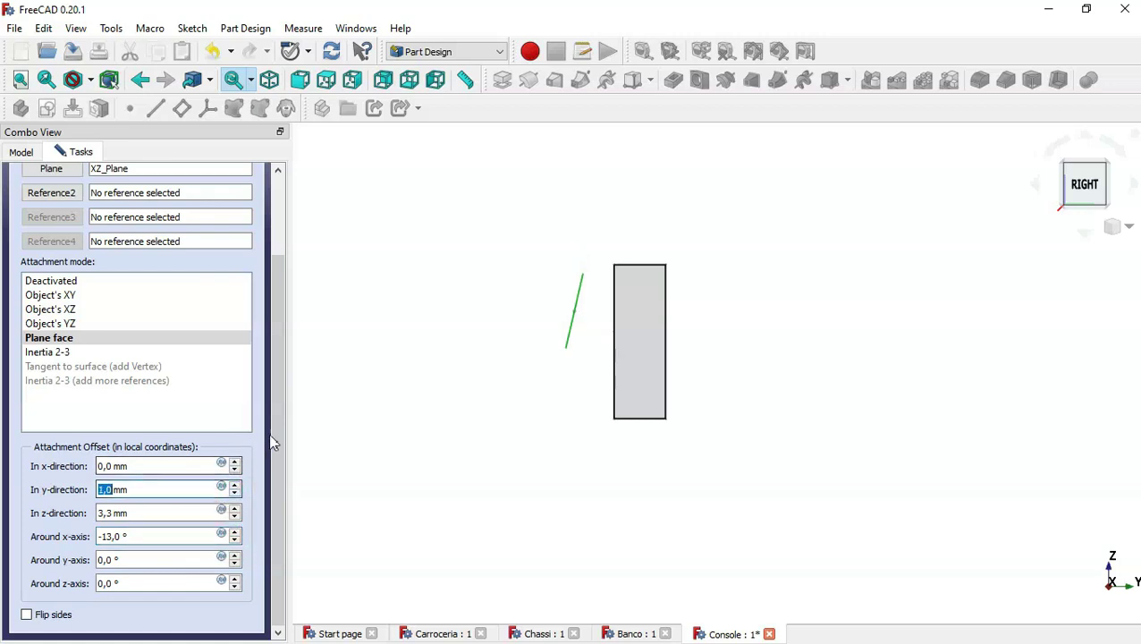
drag(276, 444, 285, 304)
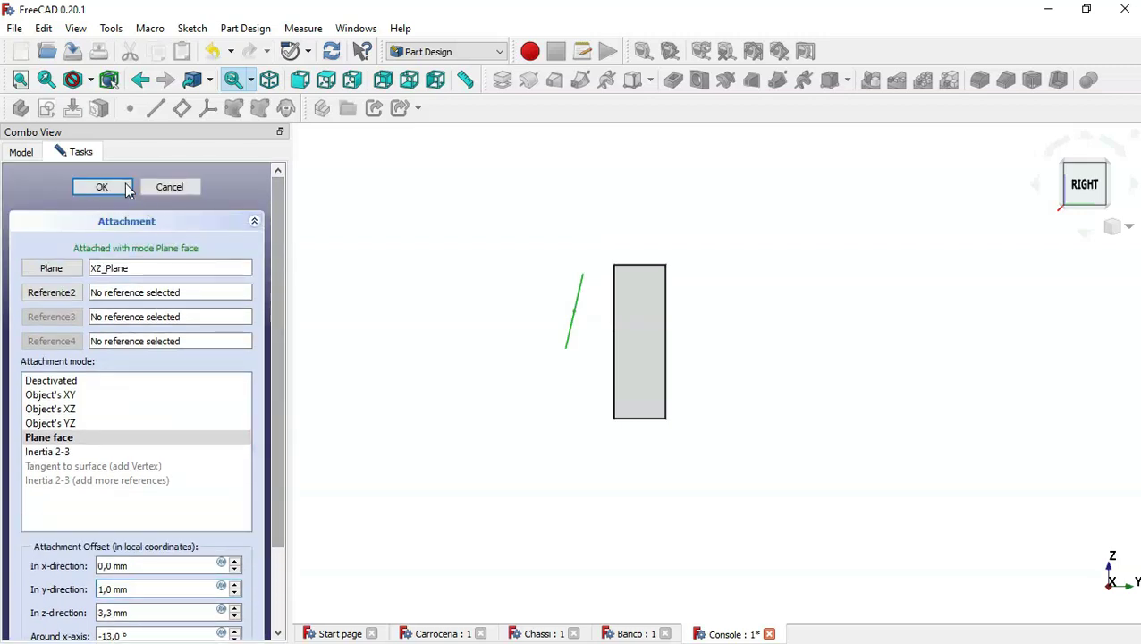
click(117, 187)
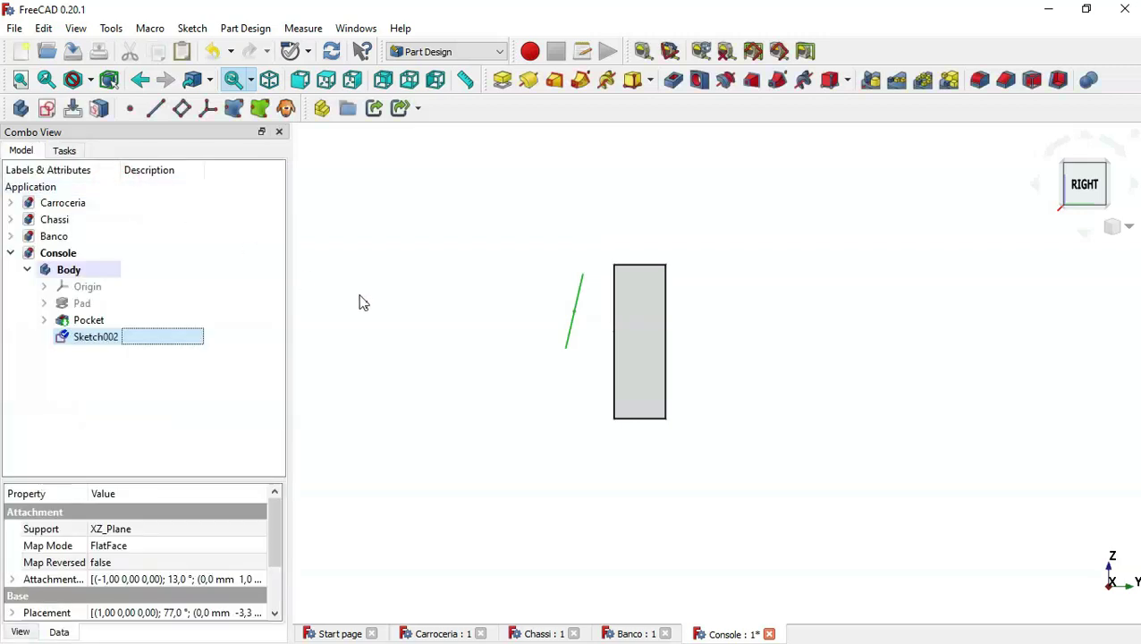
click(362, 301)
Step: Pad Sketch002 in the reversed direction, out of the bar
key(0)
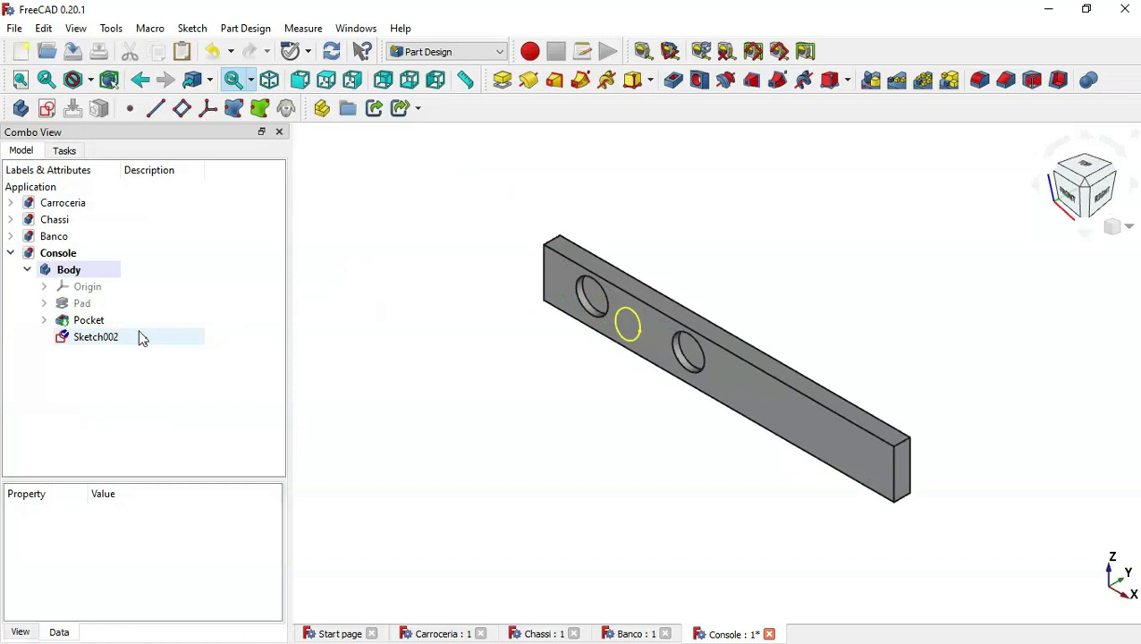
click(140, 337)
click(506, 84)
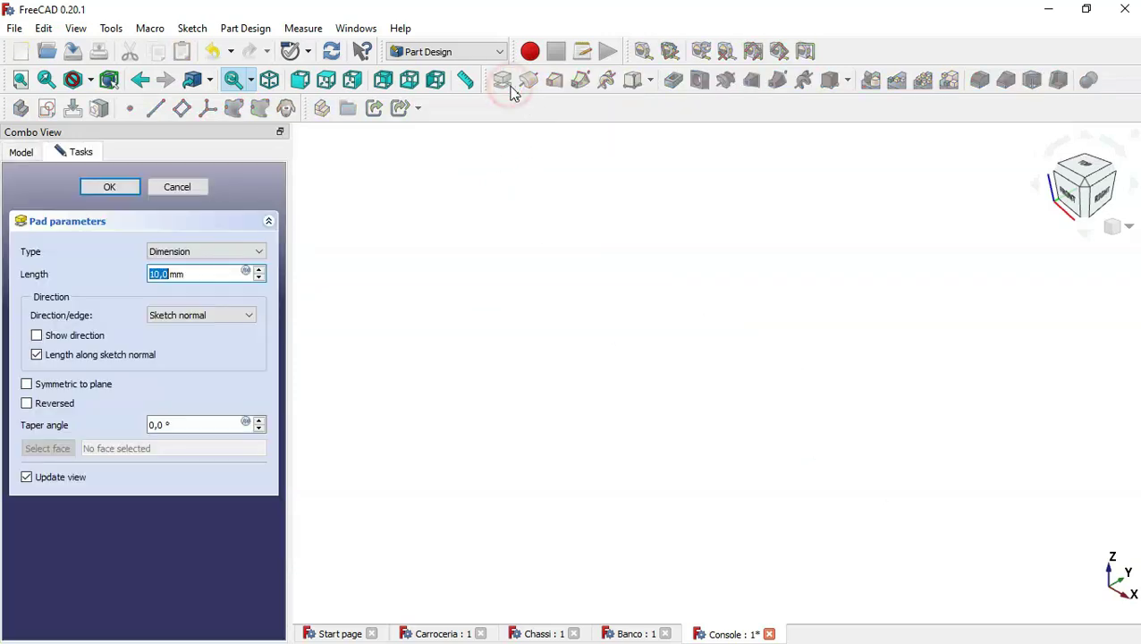
click(70, 406)
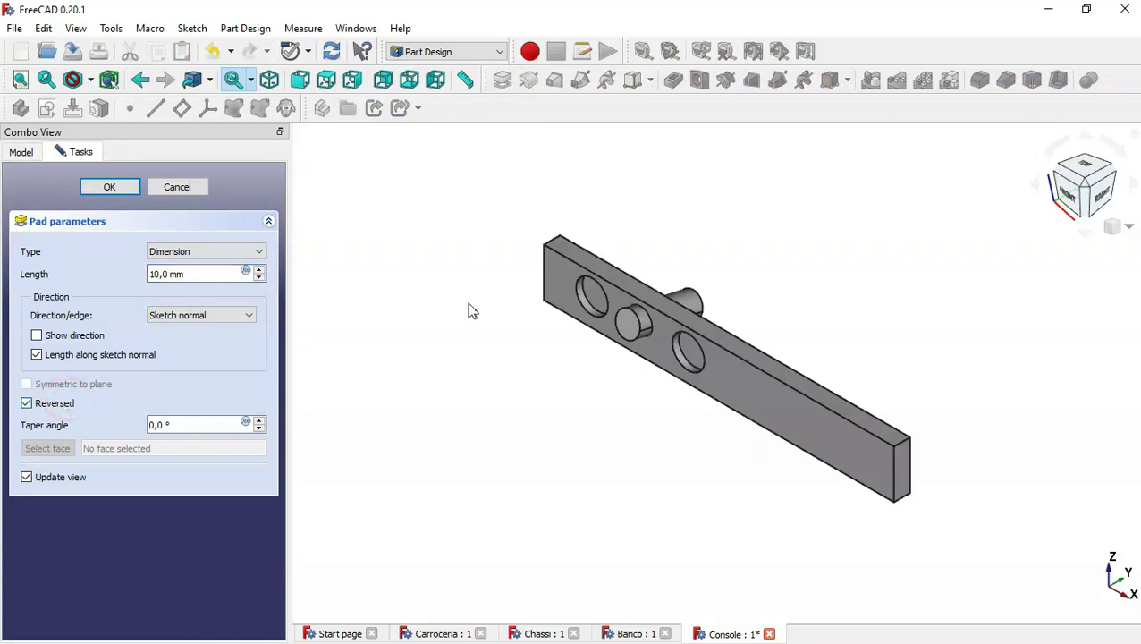
click(358, 86)
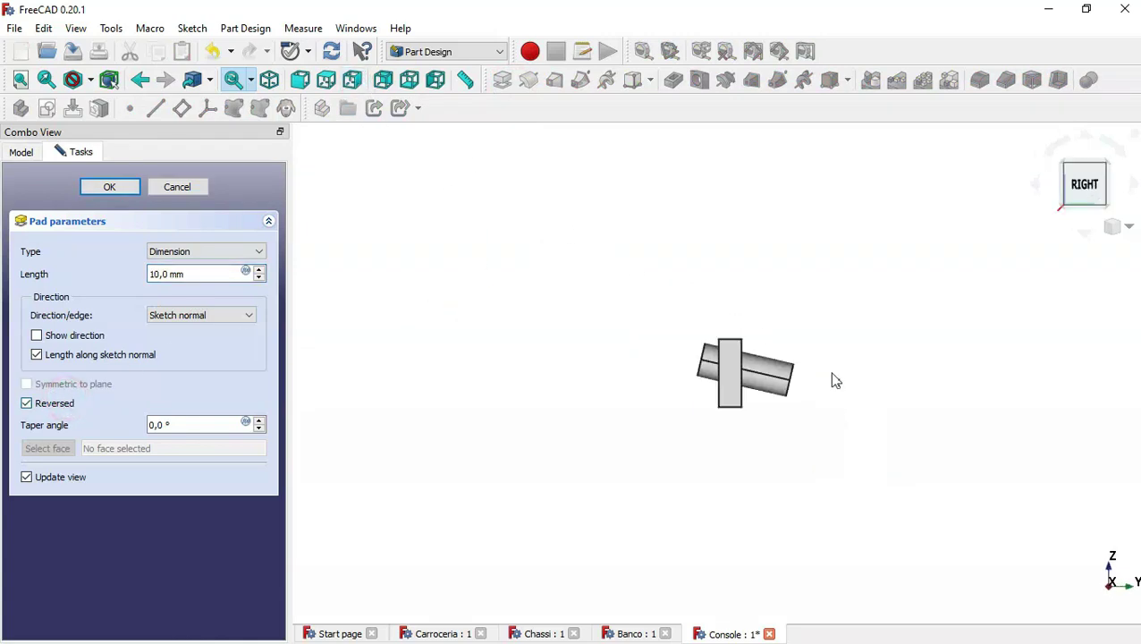
scroll(831, 381, up, 3)
scroll(836, 384, up, 2)
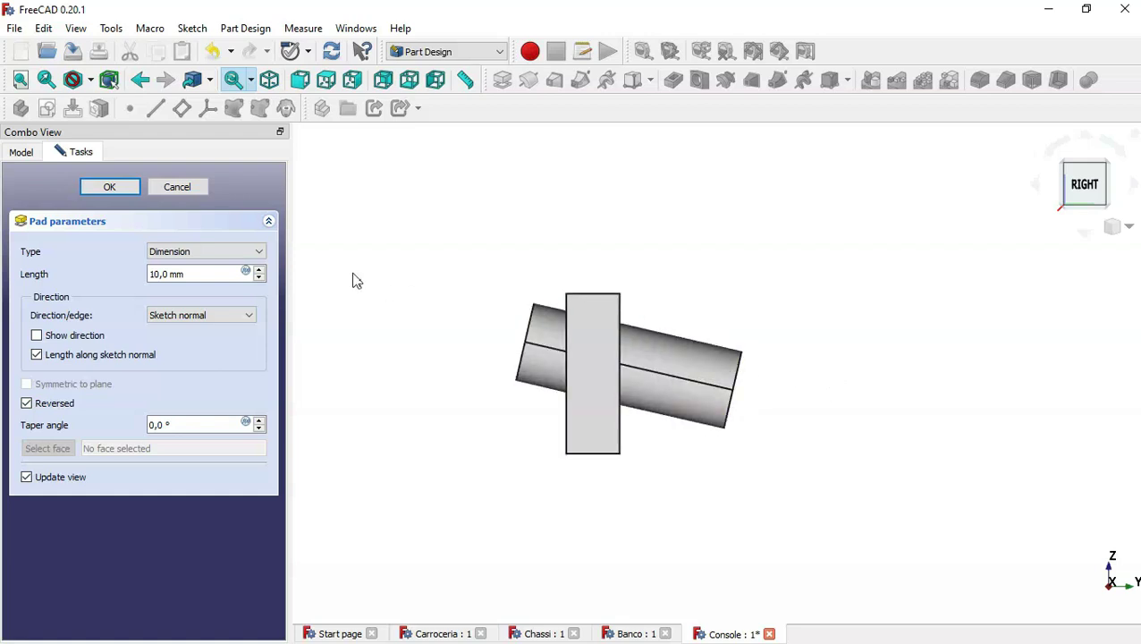
Step: Set the pad length to 3 mm, accept it, and start a sketch on the boss face
click(258, 278)
click(259, 278)
click(259, 278)
click(258, 278)
click(258, 278)
click(258, 278)
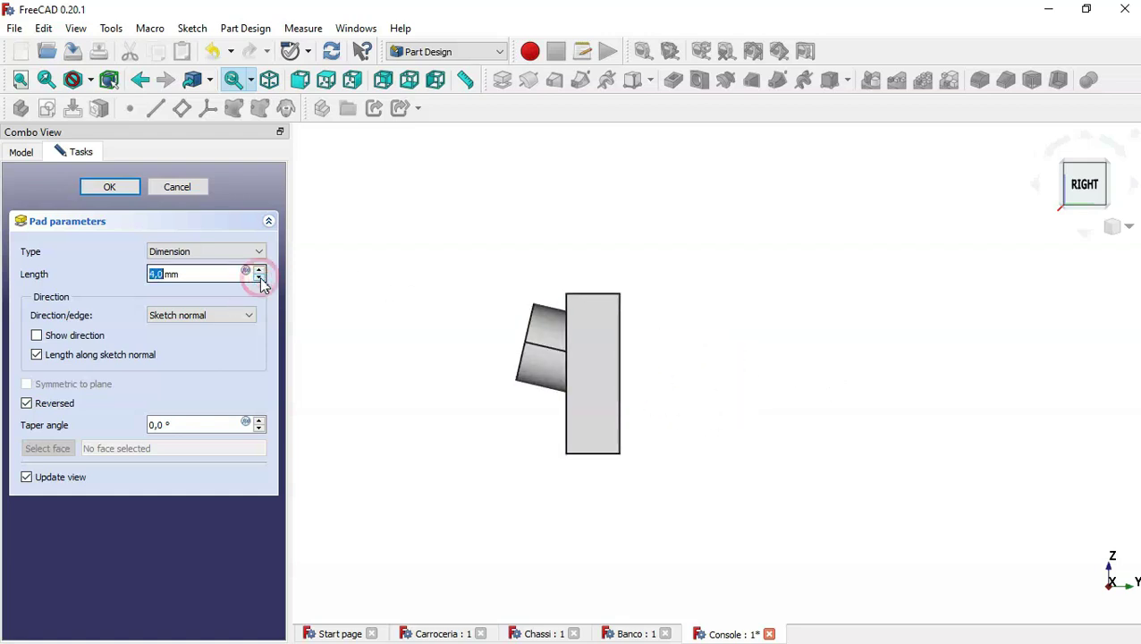
mouse_move(424, 433)
middle_down()
mouse_move(530, 460)
mouse_move(429, 433)
middle_up()
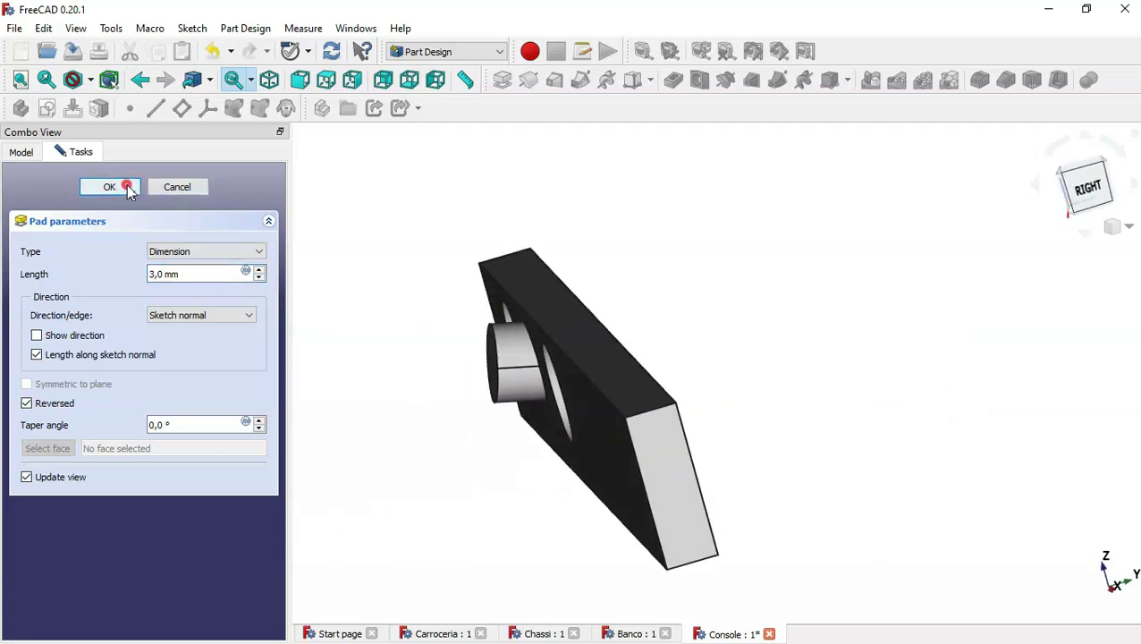
click(126, 186)
key(0)
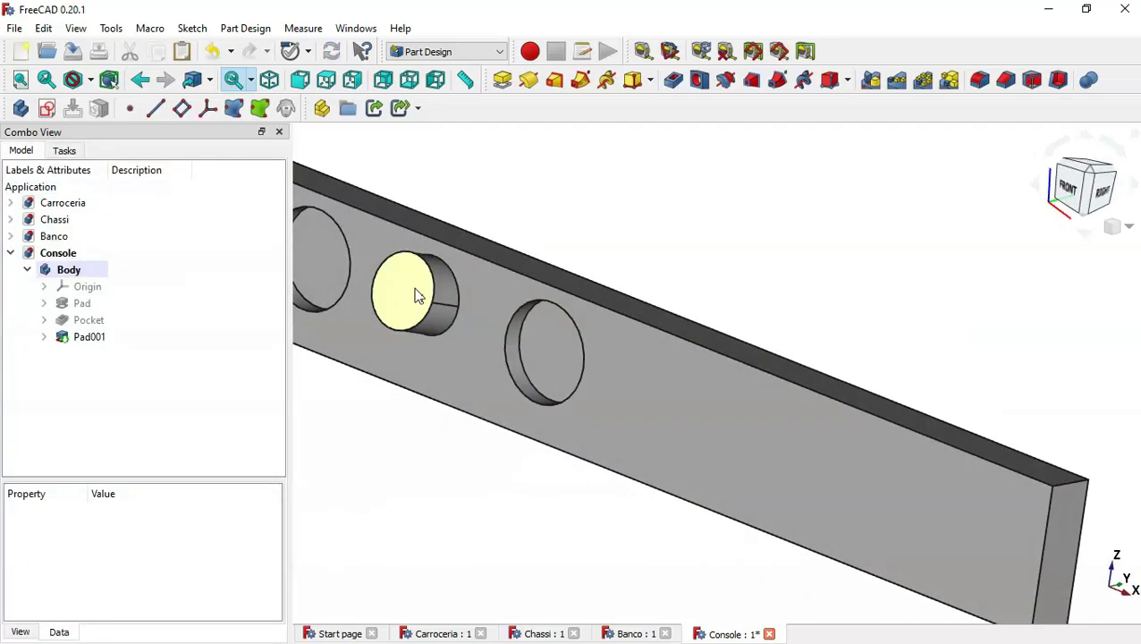
click(415, 293)
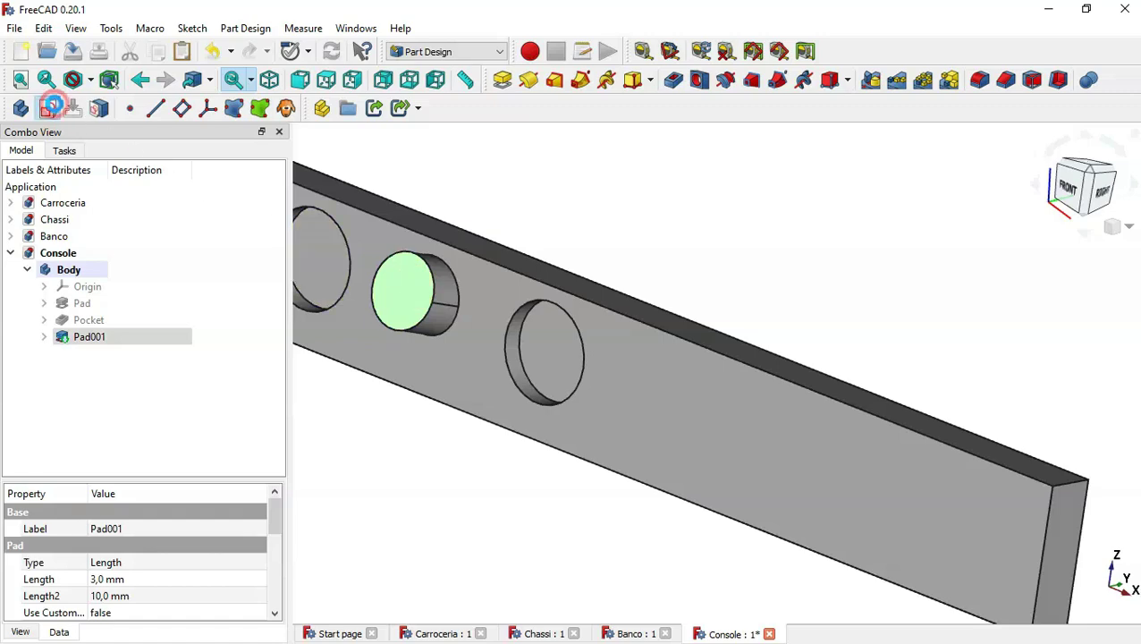
click(49, 108)
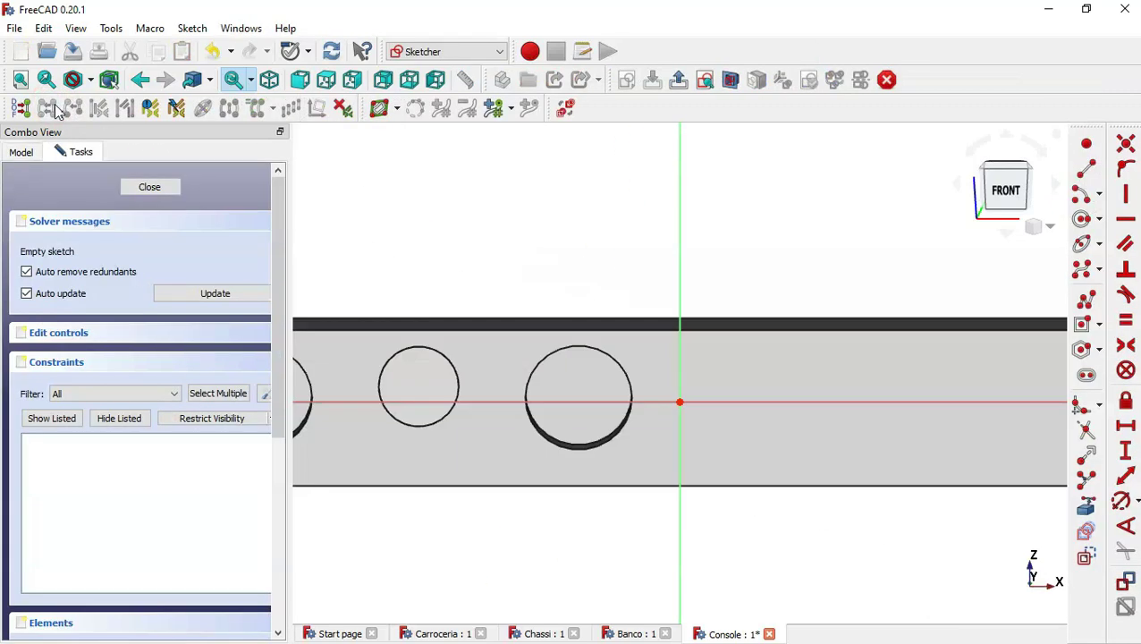
Step: Reference the boss's circular edge, draw a concentric Ø2,5 mm circle on it, and close
click(1086, 506)
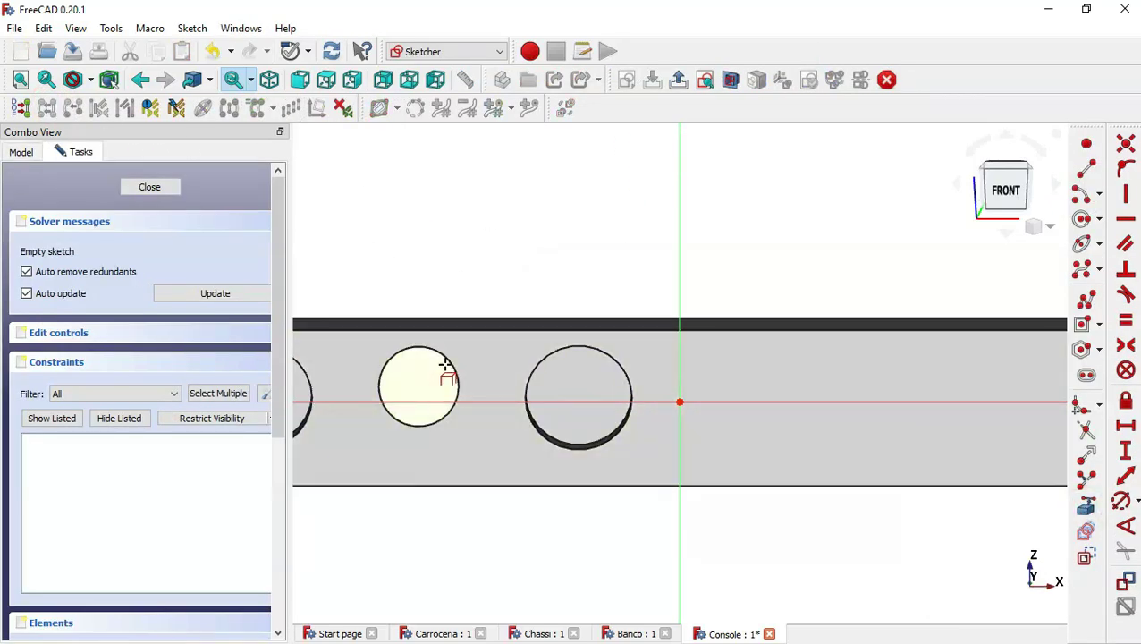
click(445, 359)
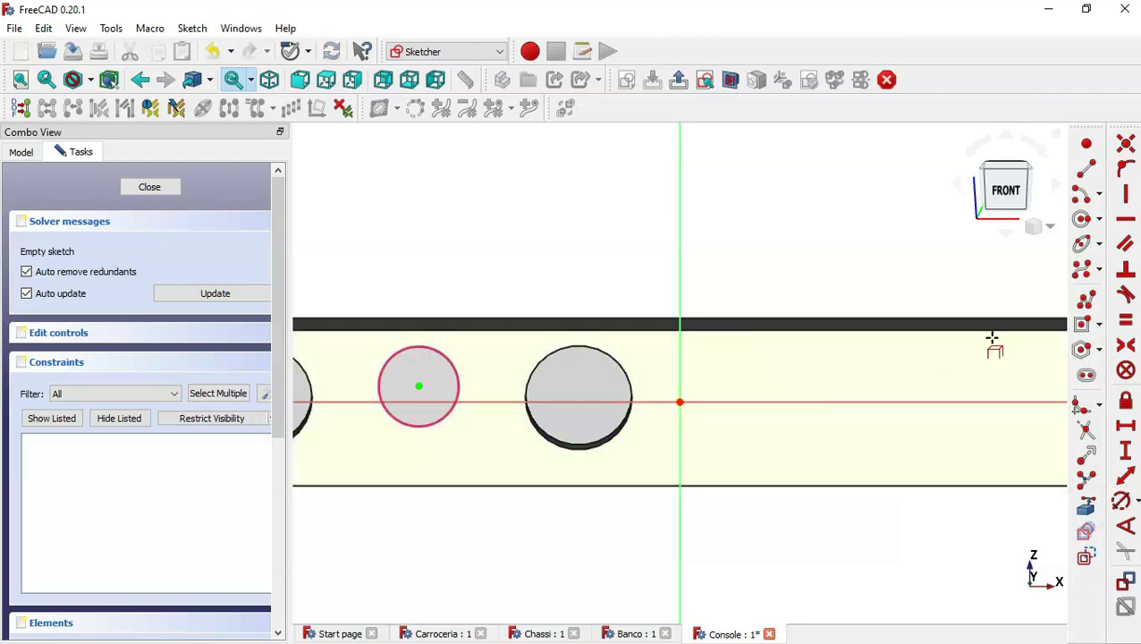
click(1081, 222)
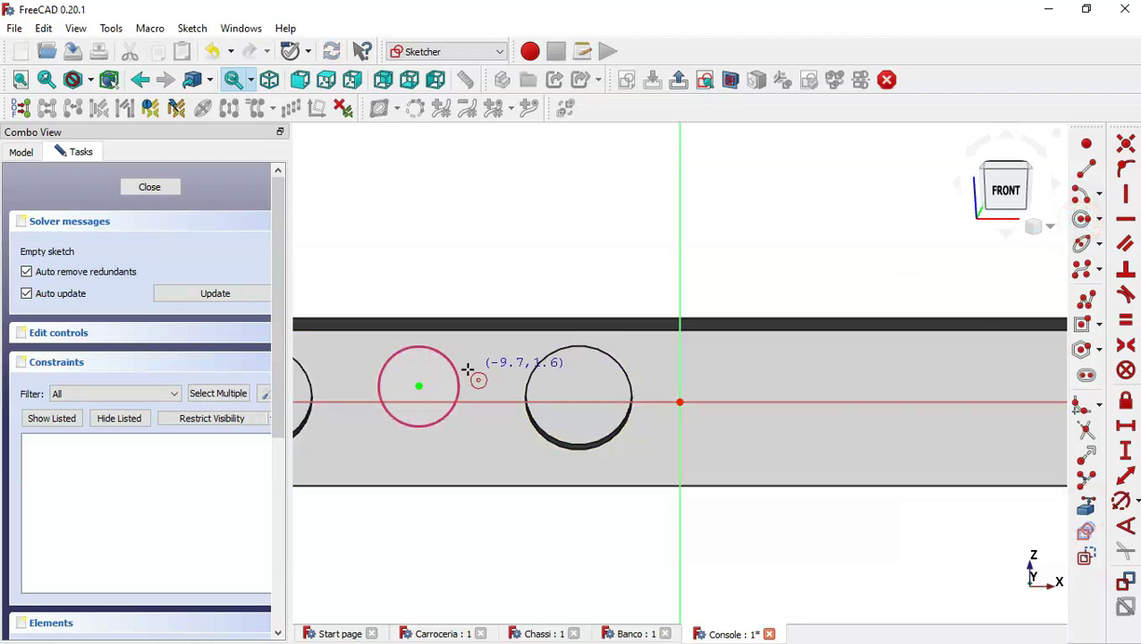
click(418, 386)
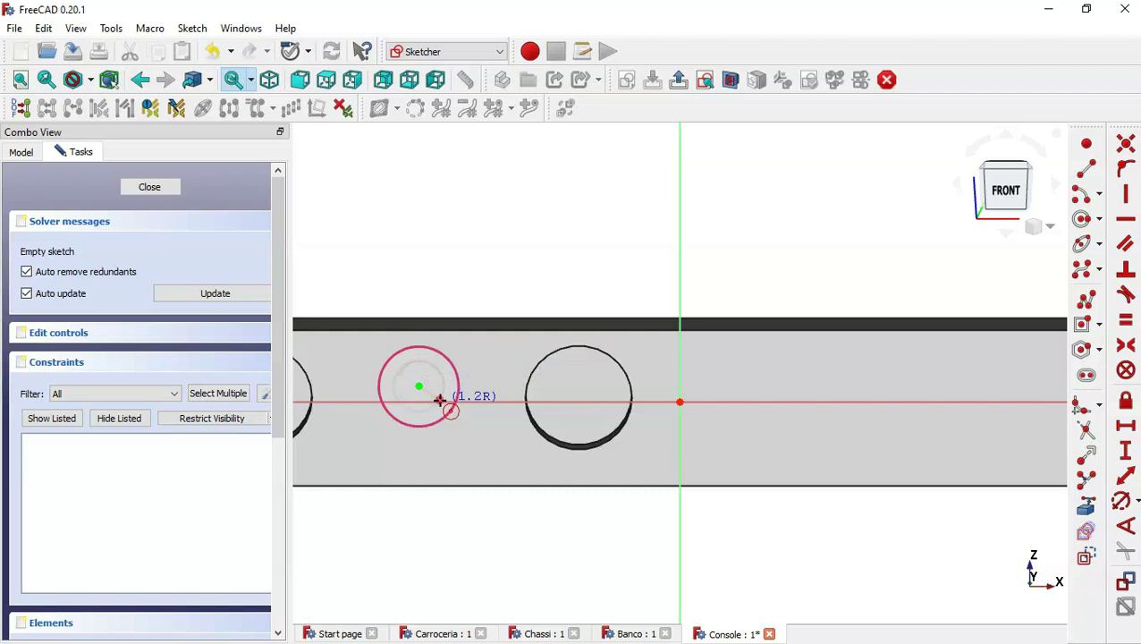
click(438, 400)
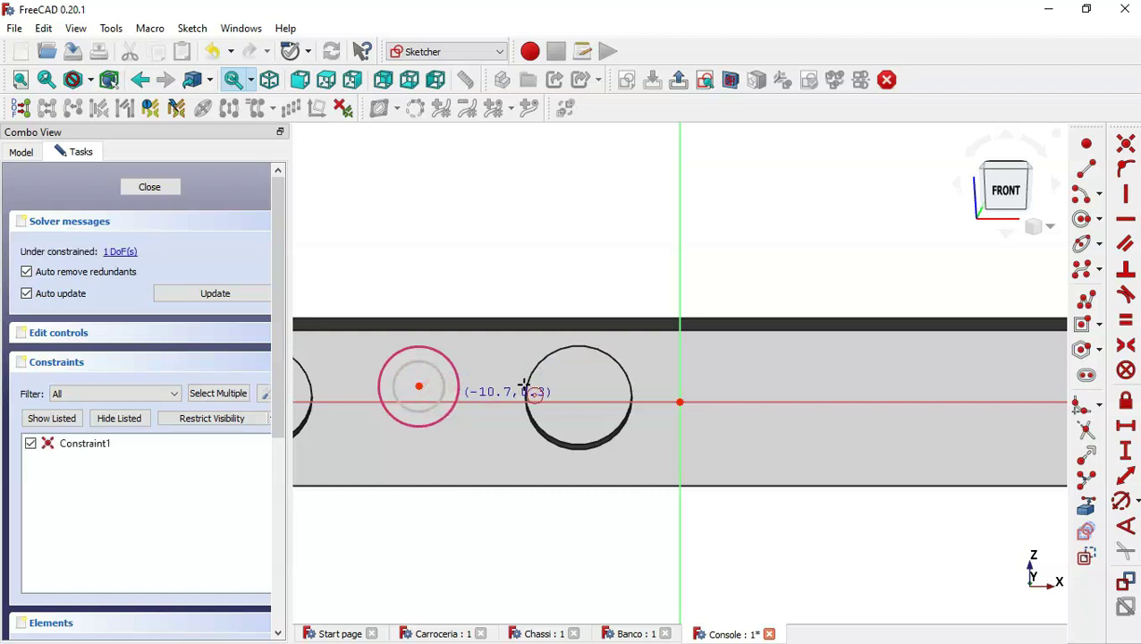
click(1120, 504)
click(444, 376)
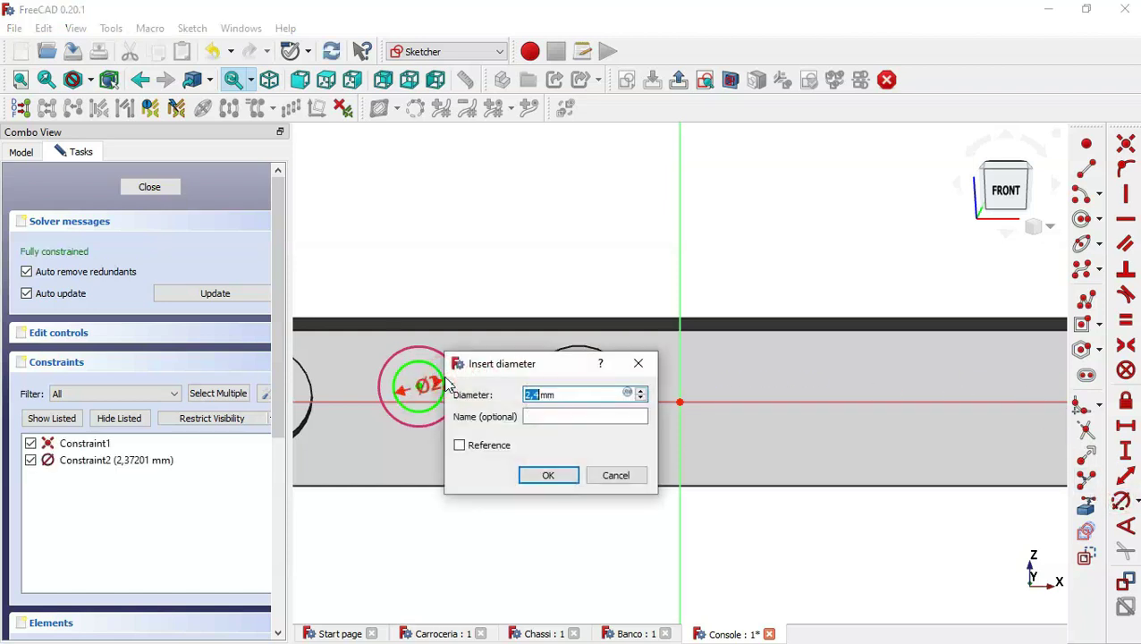
text(5)
key(Return)
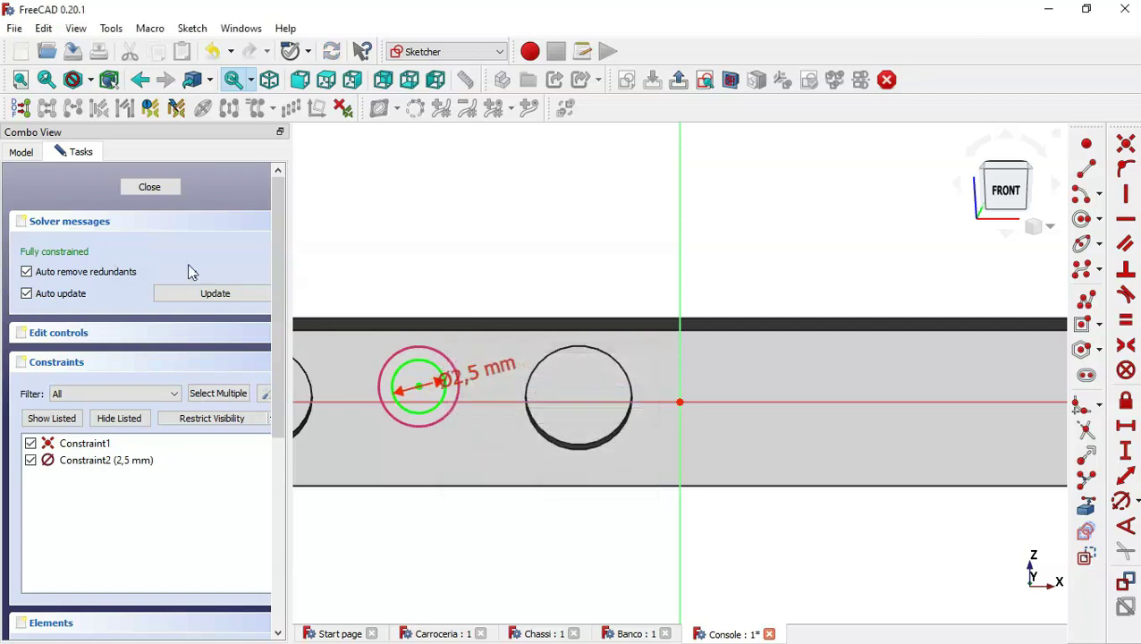
click(146, 189)
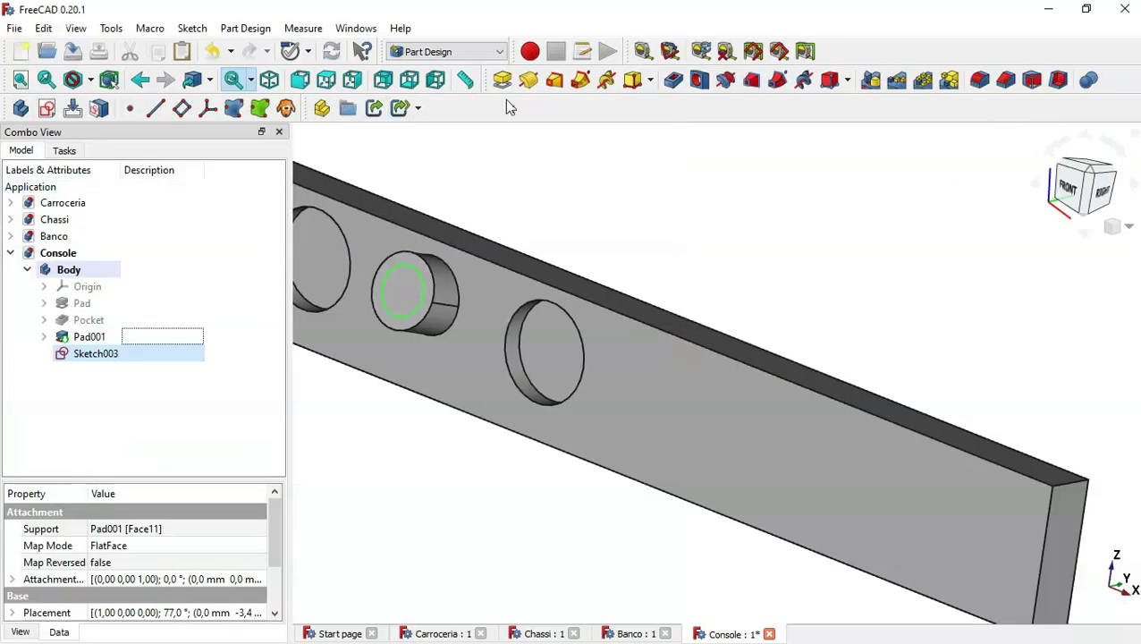
Step: Cut Sketch003's circle into the boss as a Through all pocket
click(671, 83)
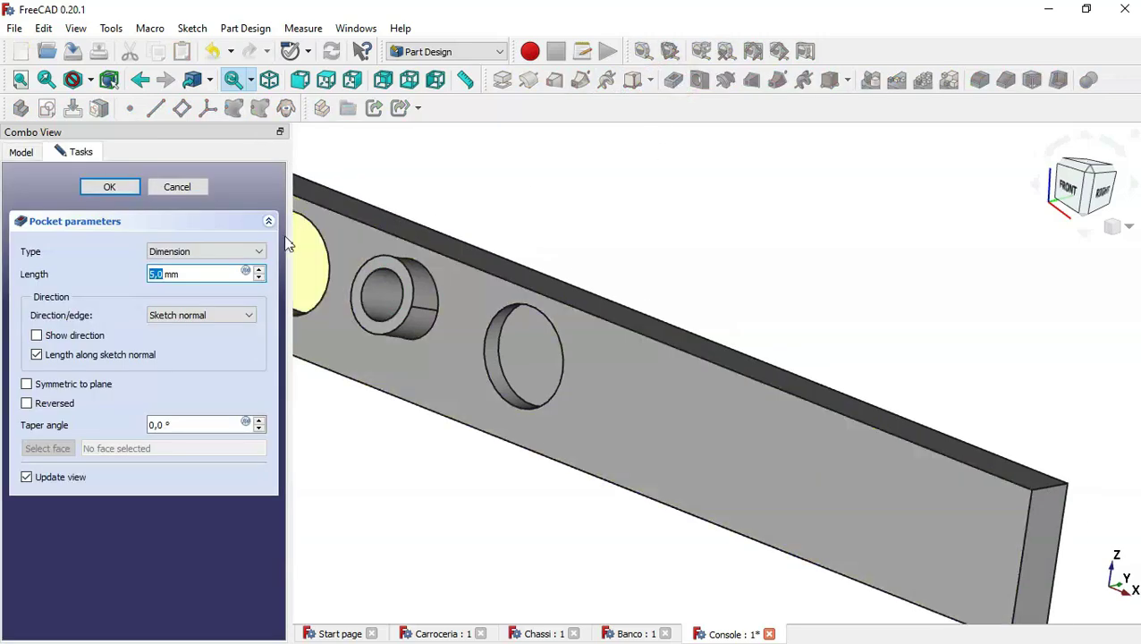
click(258, 252)
click(256, 278)
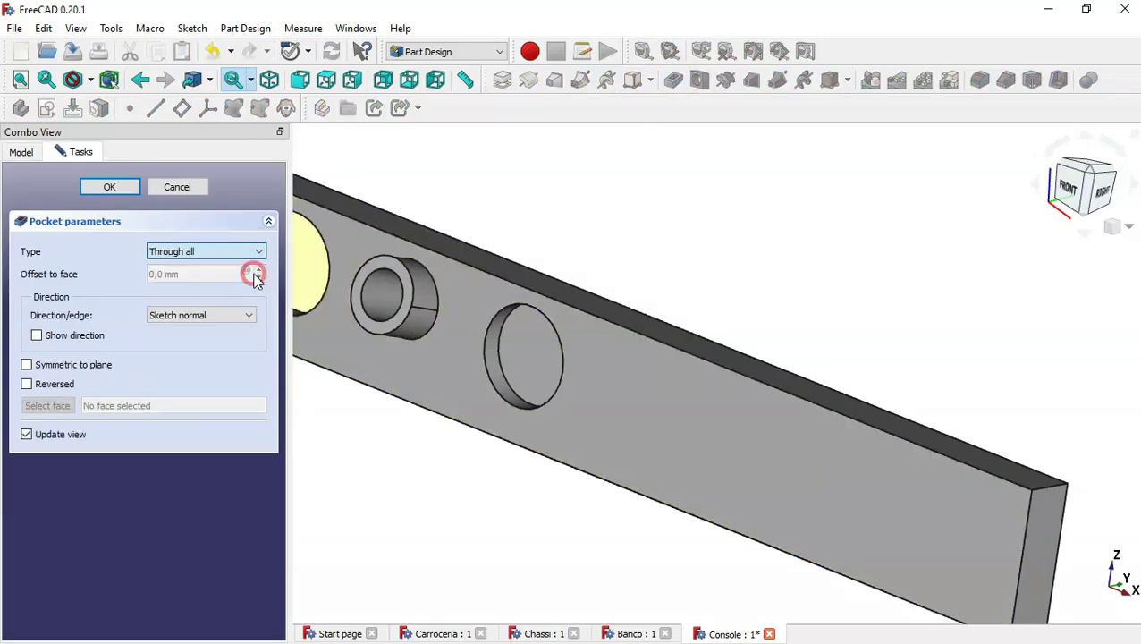
scroll(503, 476, down, 4)
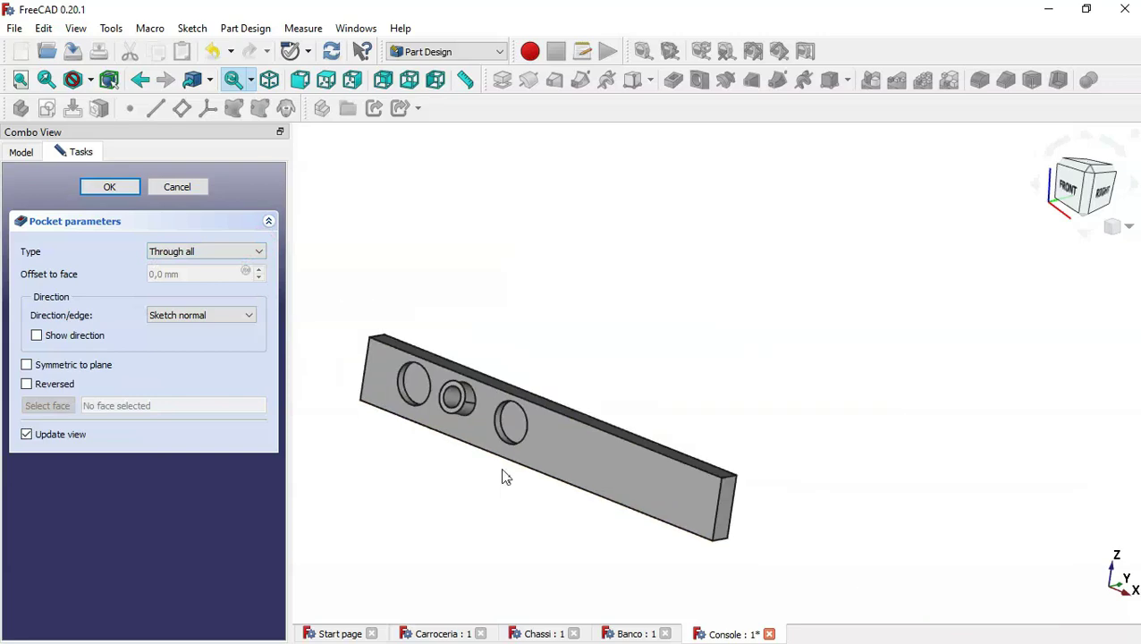
mouse_move(766, 450)
middle_down()
mouse_move(410, 469)
mouse_move(405, 434)
middle_up()
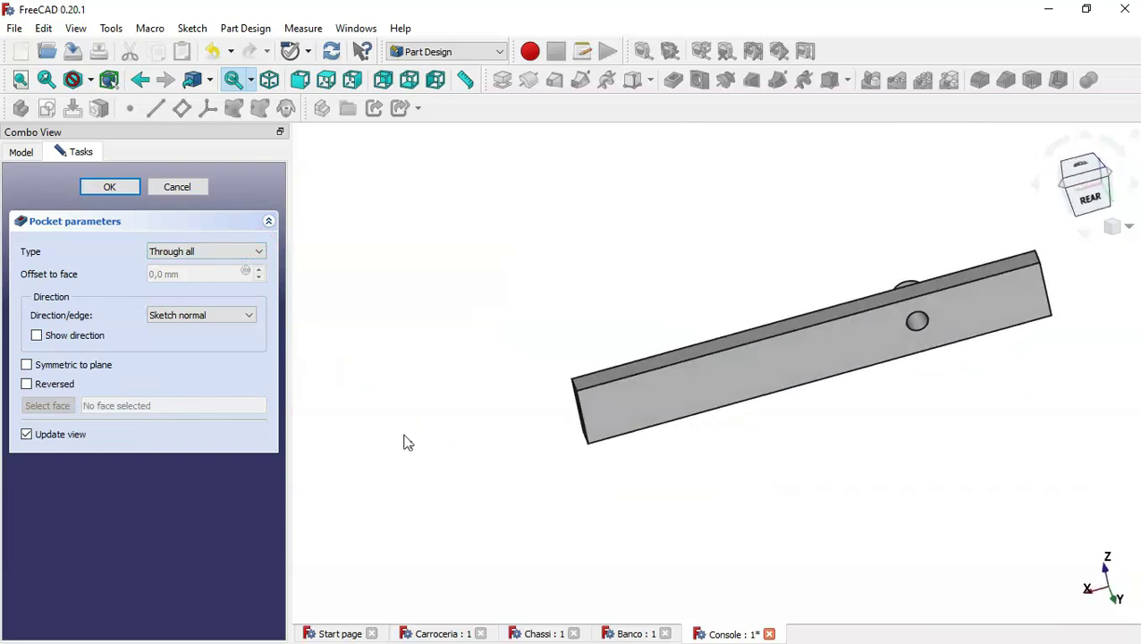
key(0)
click(110, 190)
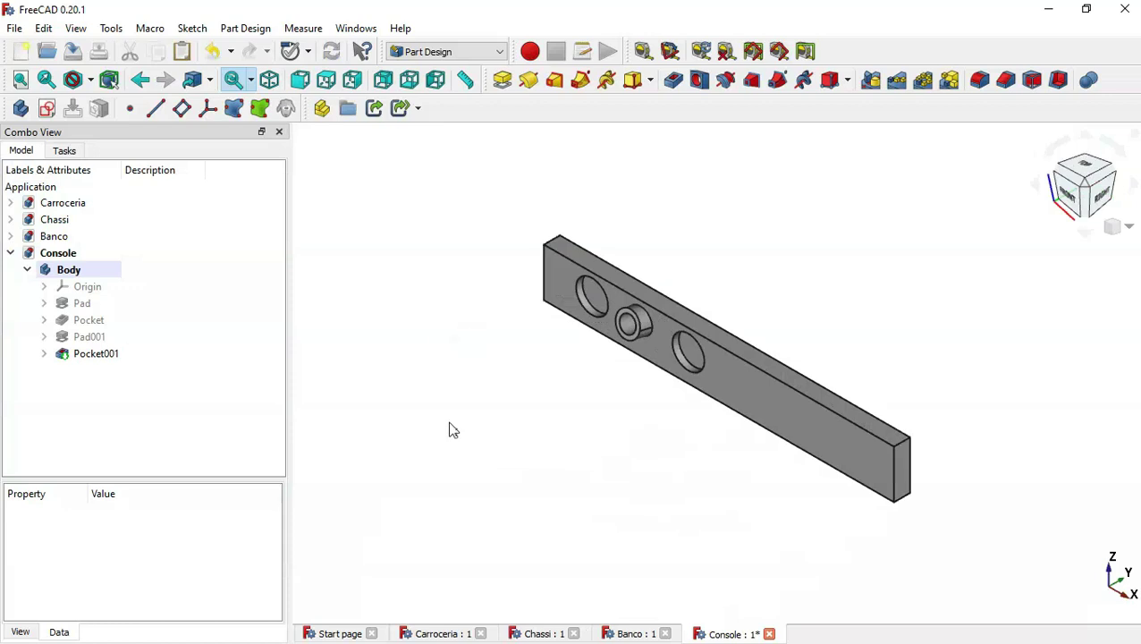
Step: Start a sketch on the YZ plane, import the bar's edge as external geometry, and enable section view
click(53, 113)
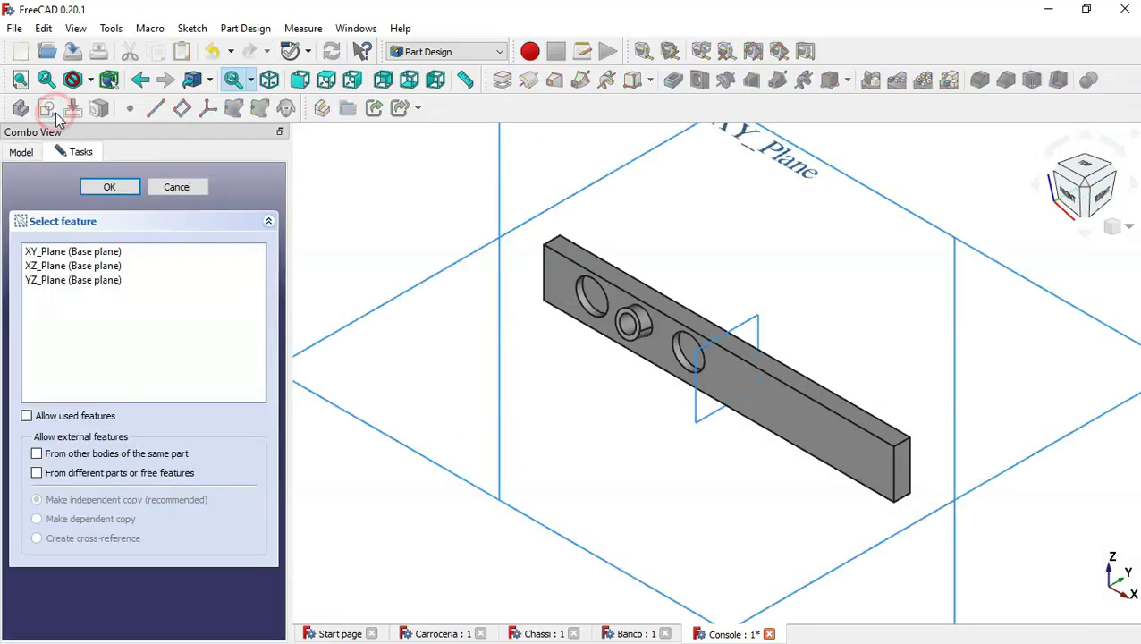
click(741, 334)
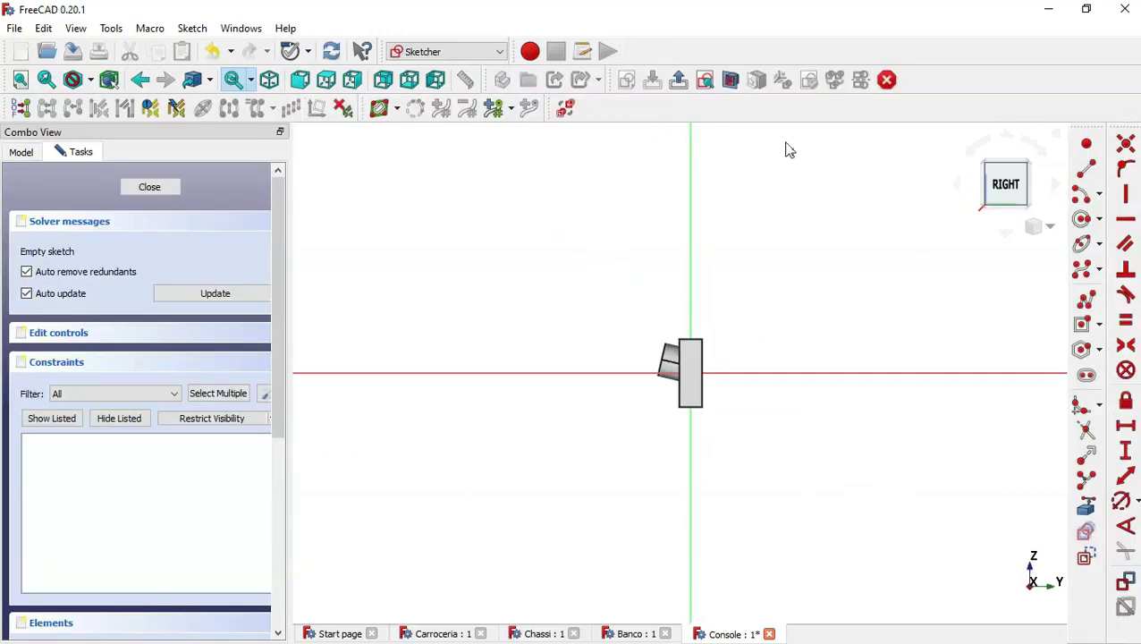
click(1086, 507)
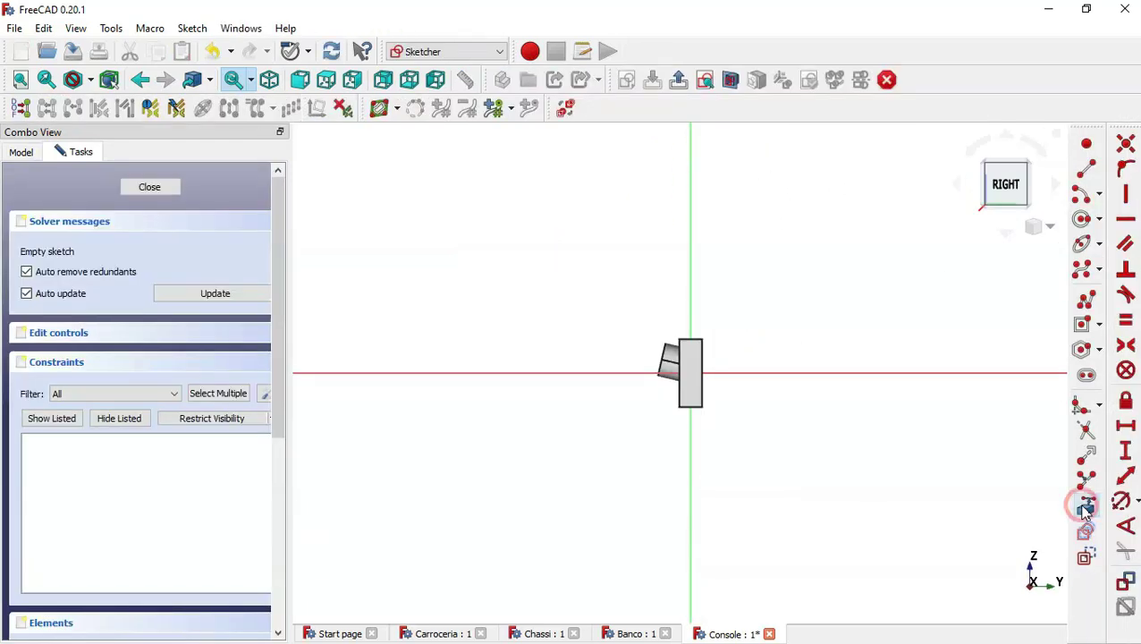
click(685, 339)
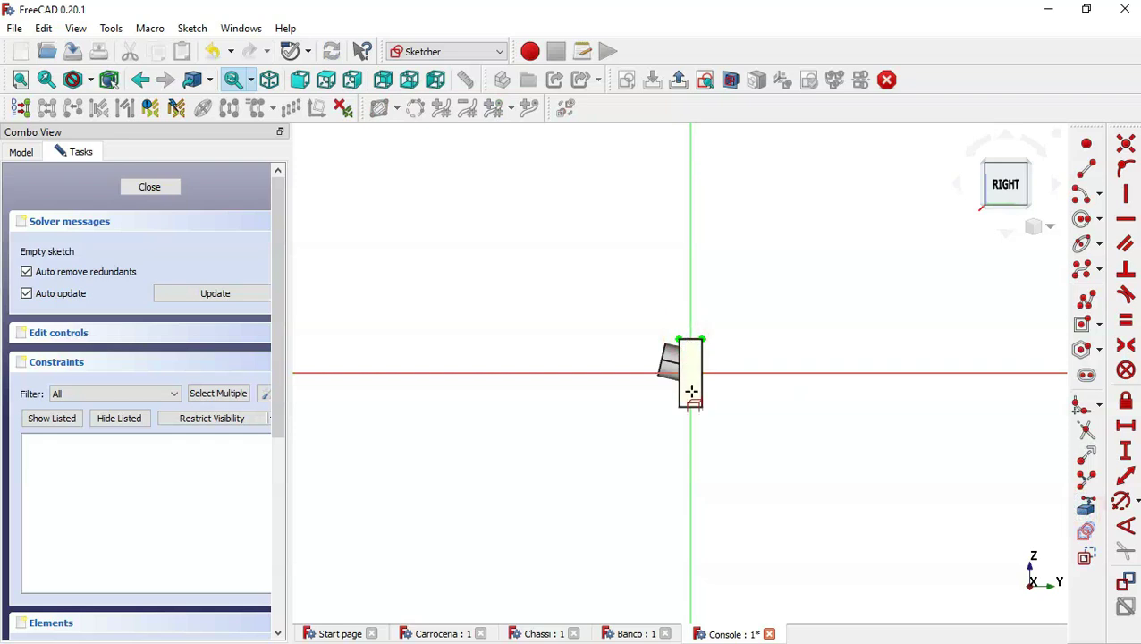
click(729, 80)
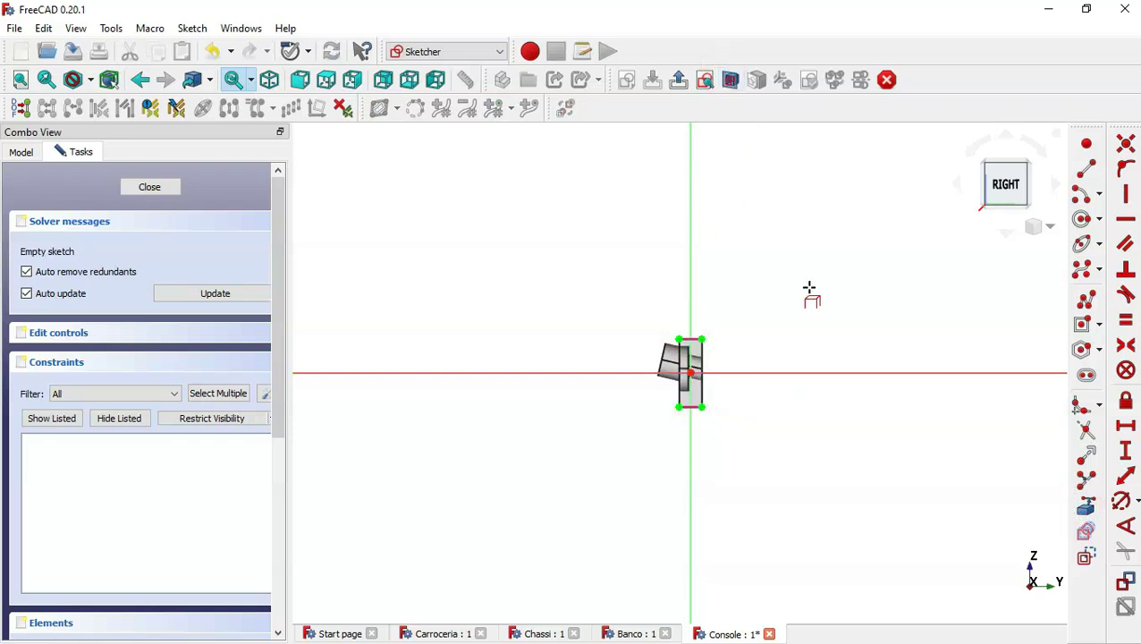
Step: Draw a closed bent-leg polyline from the bar's lower corner and make its top line horizontal
click(1079, 310)
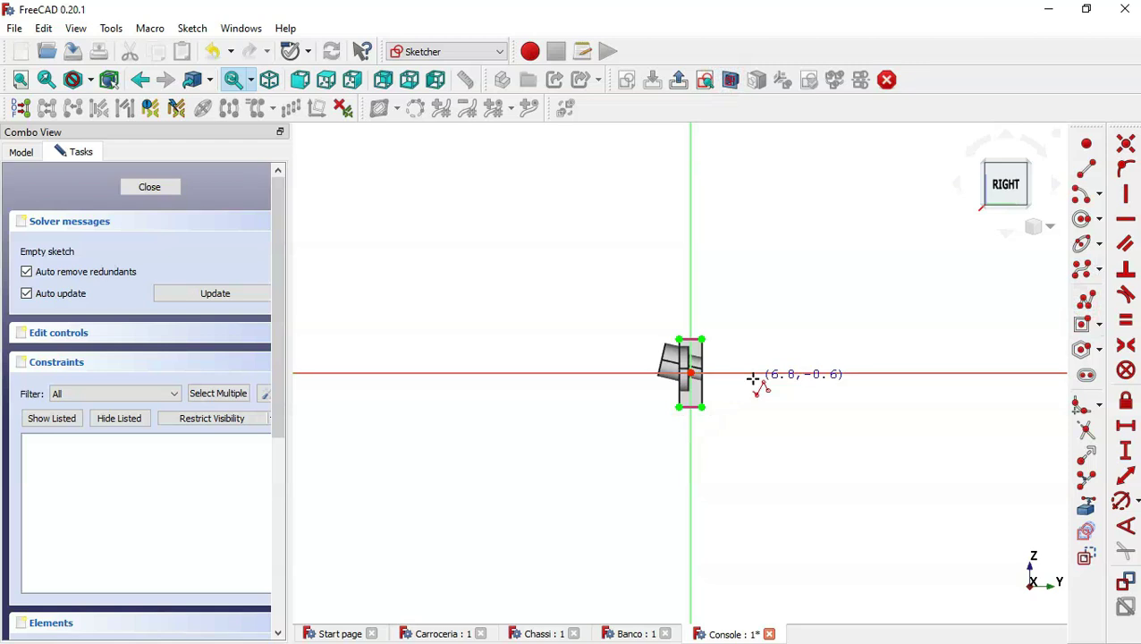
click(701, 406)
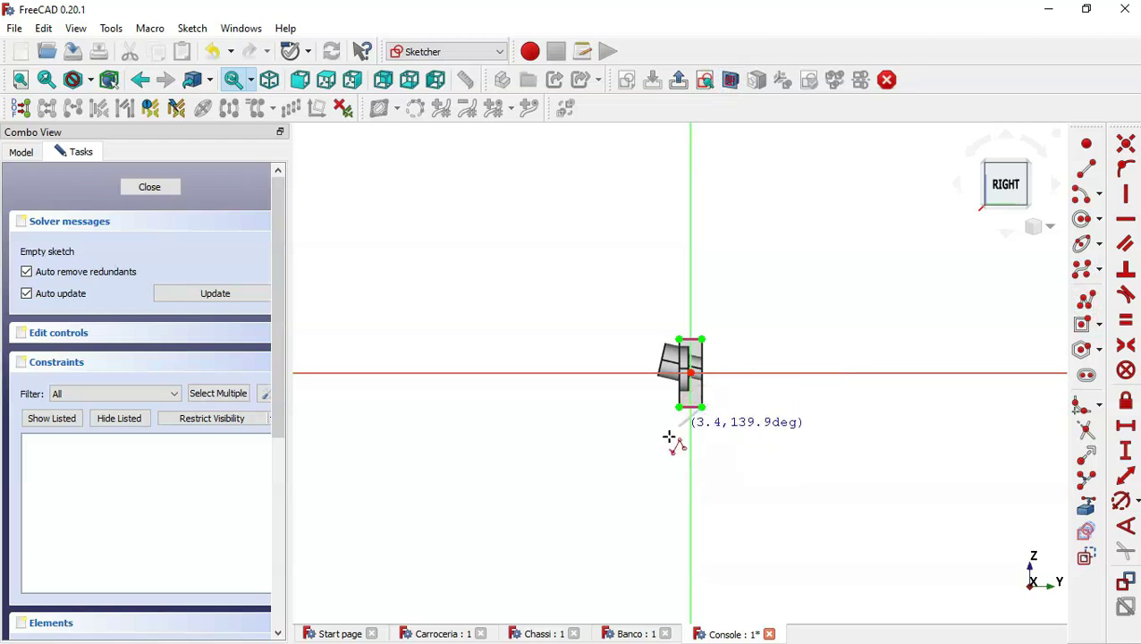
click(583, 533)
click(444, 534)
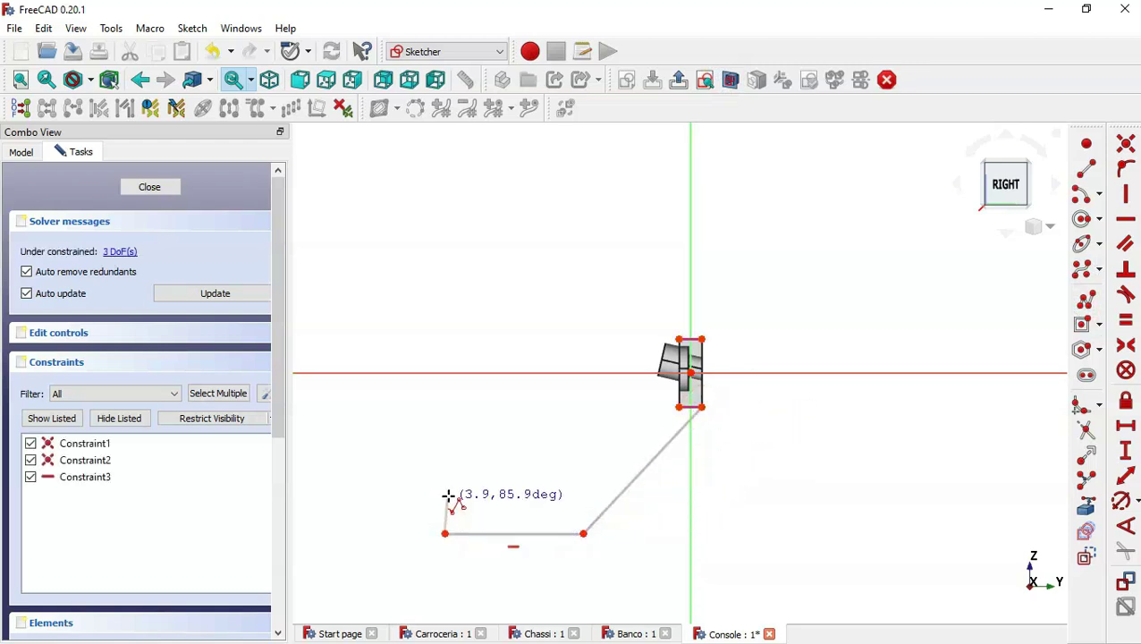
click(445, 493)
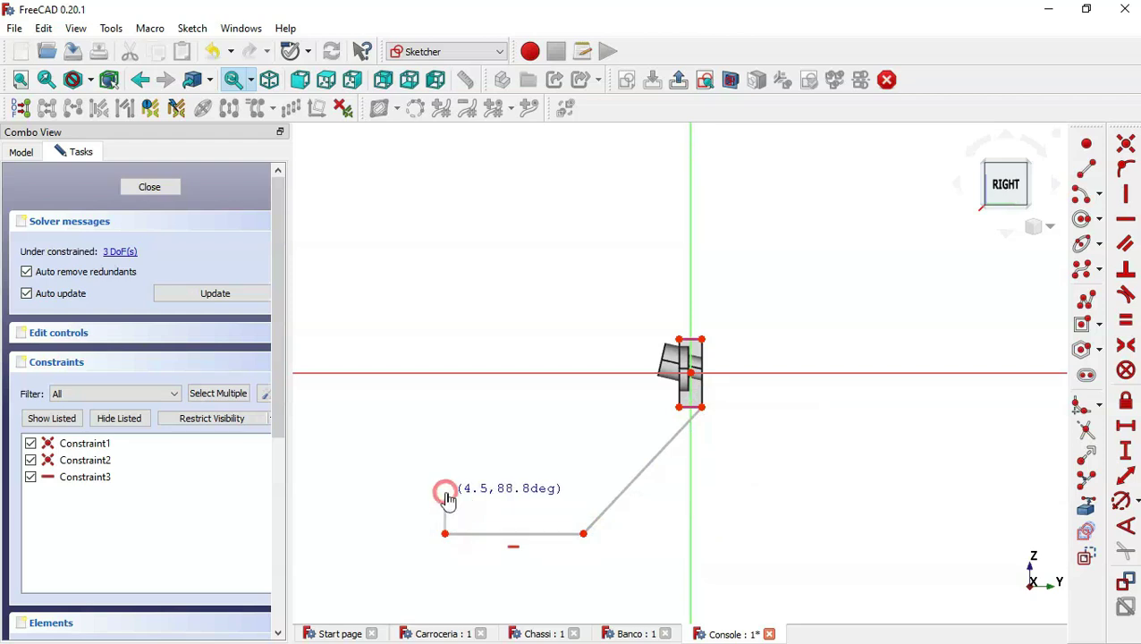
click(573, 503)
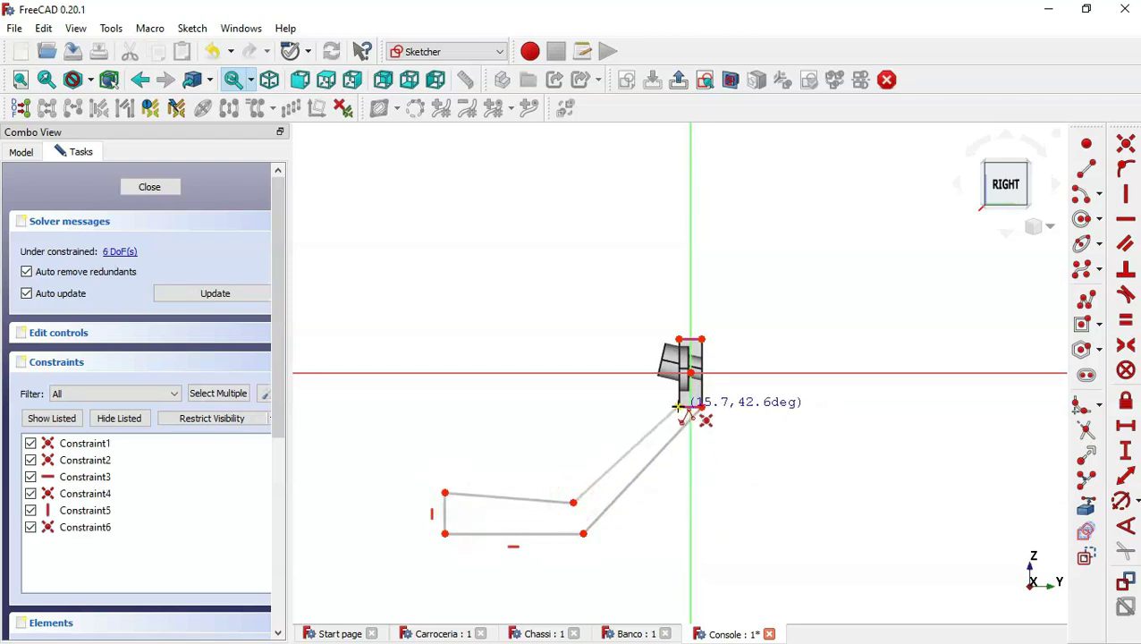
click(679, 407)
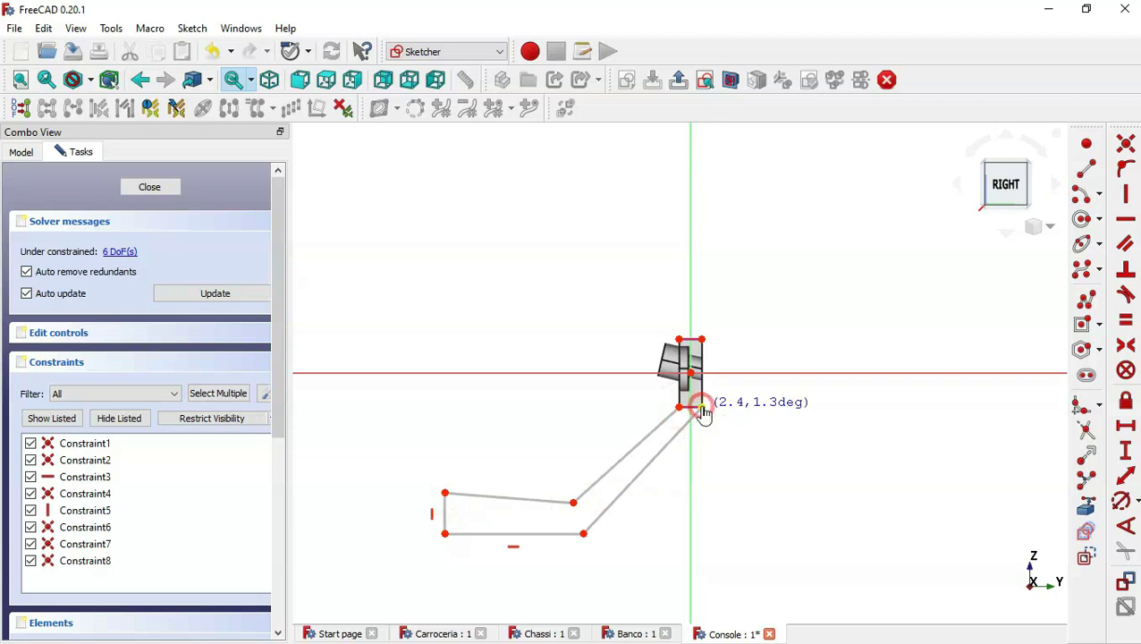
click(700, 408)
click(1127, 225)
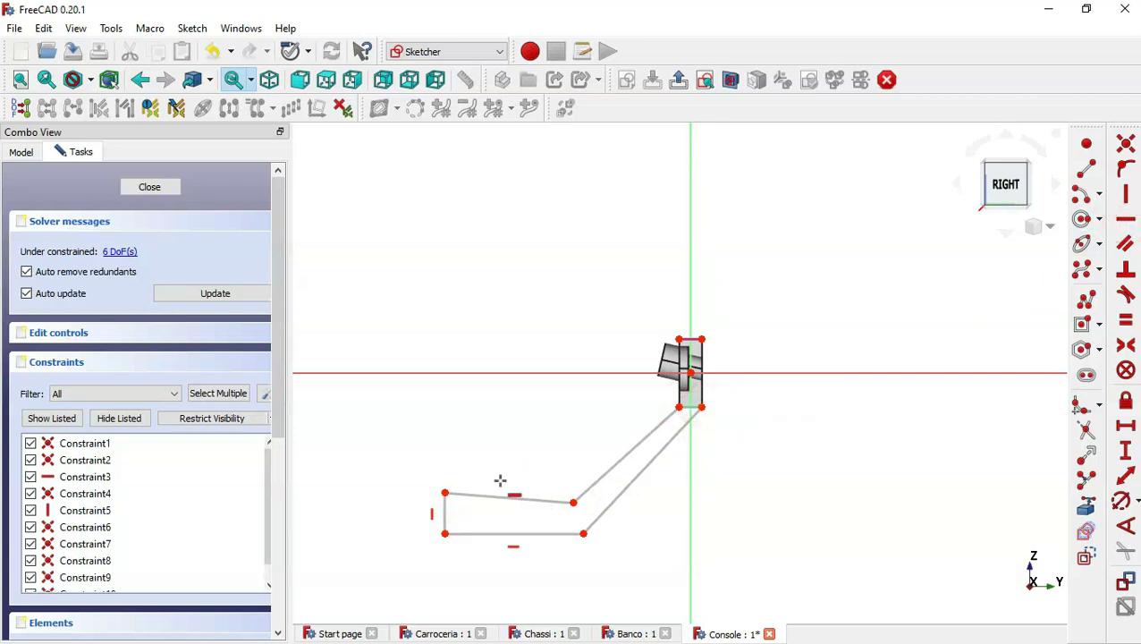
click(493, 499)
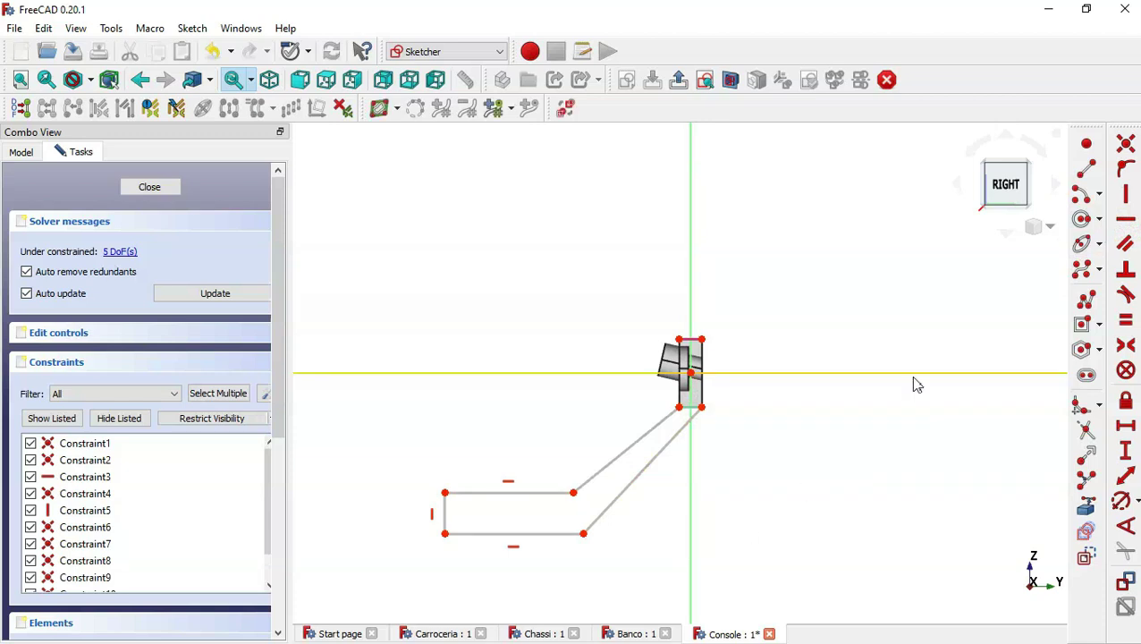
Step: Make the leg's diagonals parallel, set a 120° bend angle, and match the end line to the bar edge
click(1126, 243)
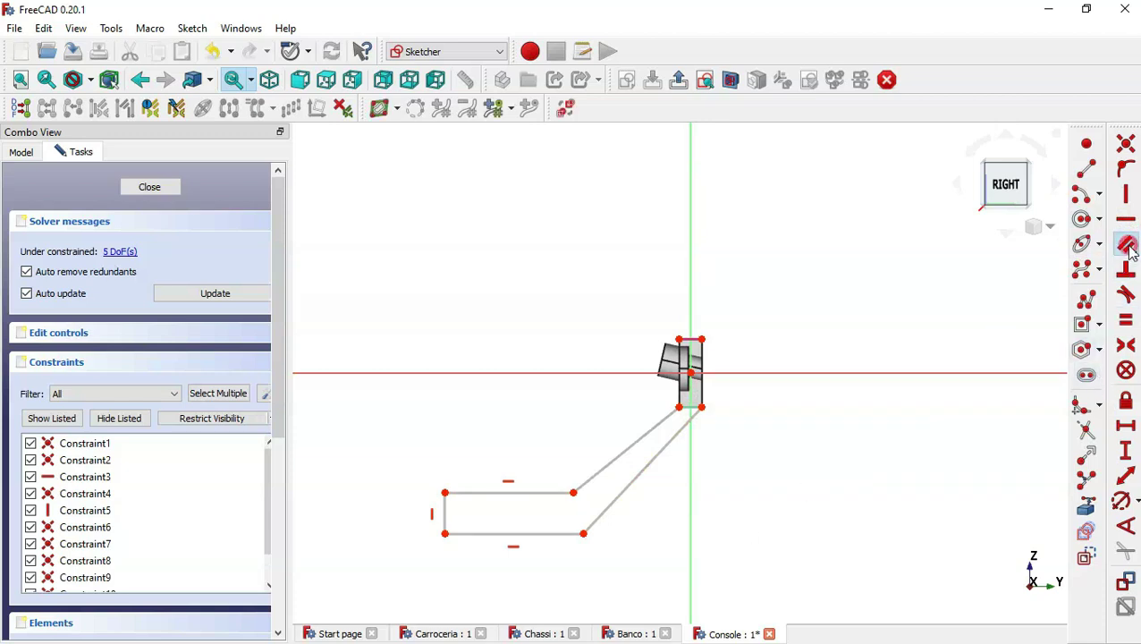
click(652, 429)
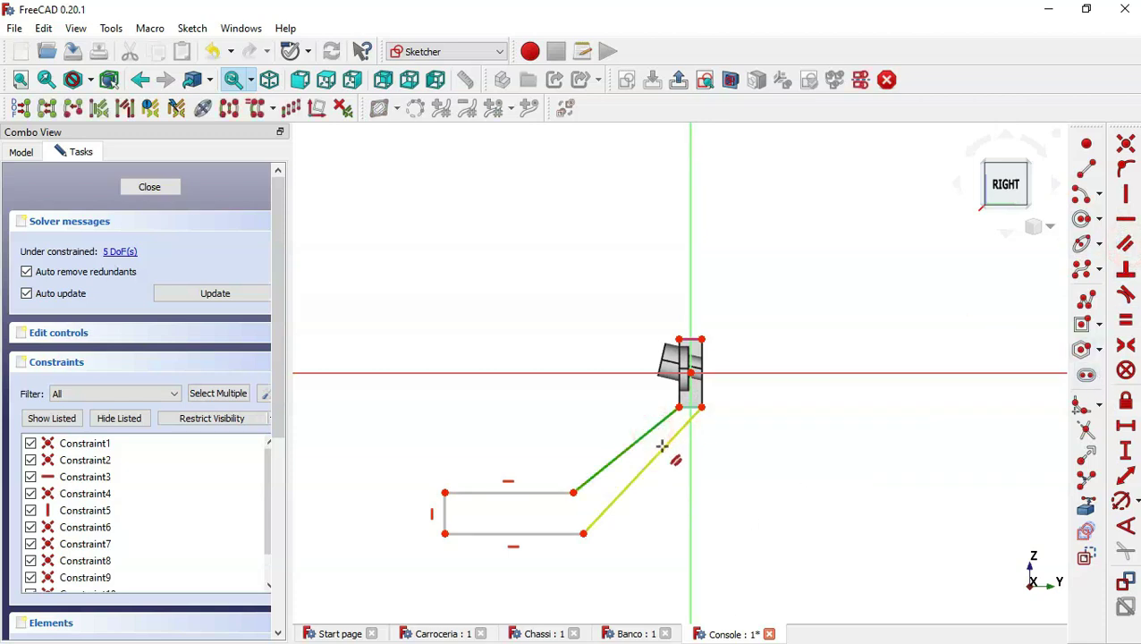
click(661, 449)
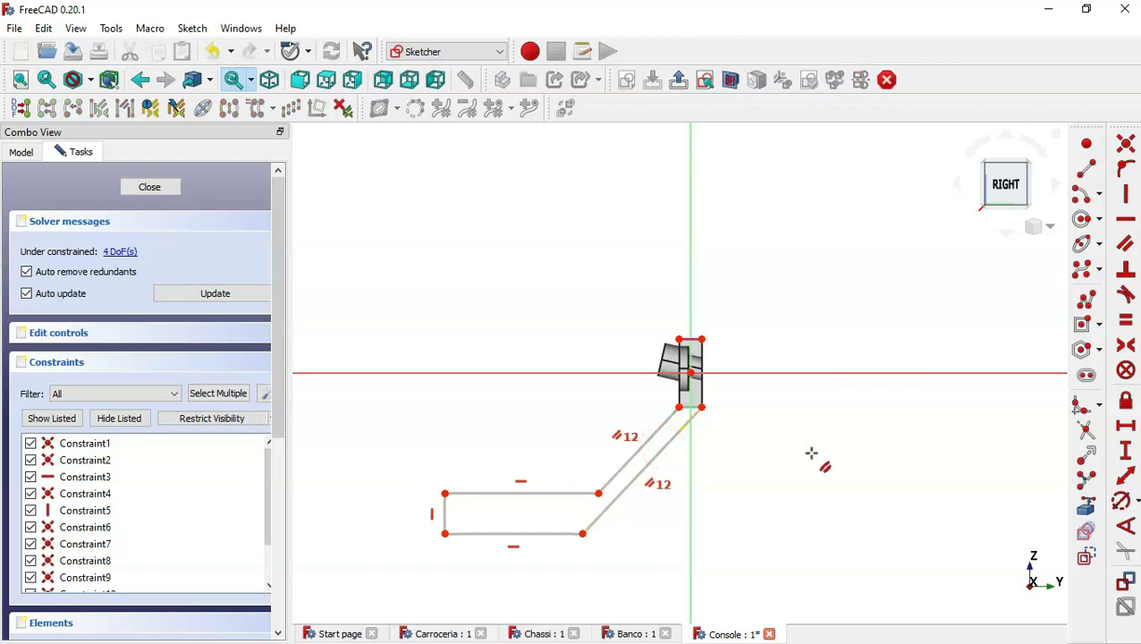
click(1125, 526)
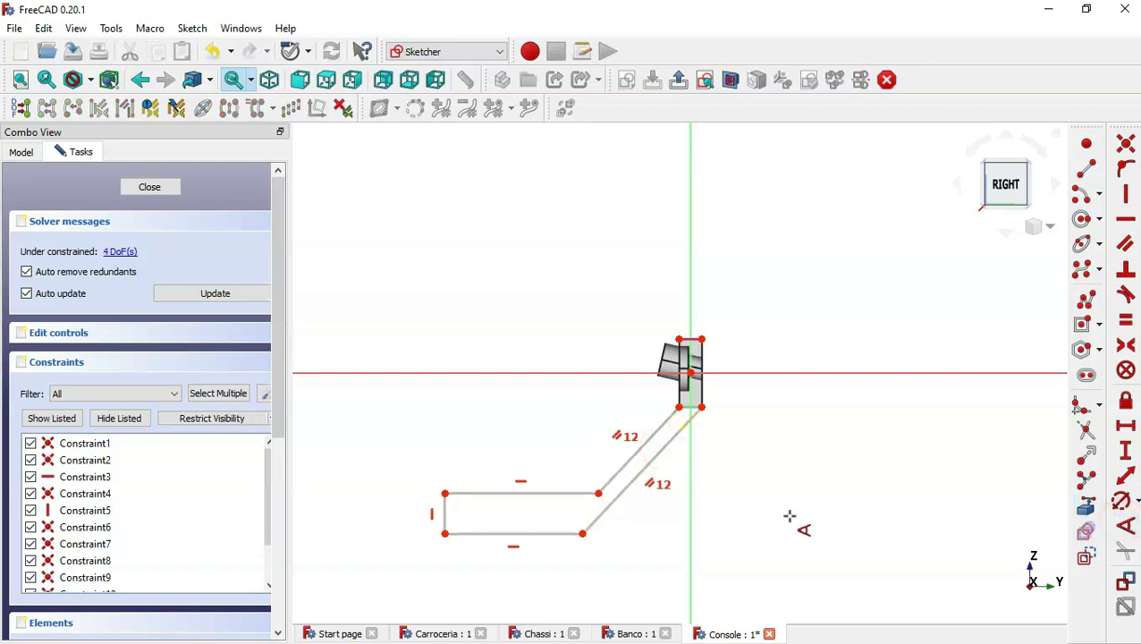
click(586, 492)
click(620, 472)
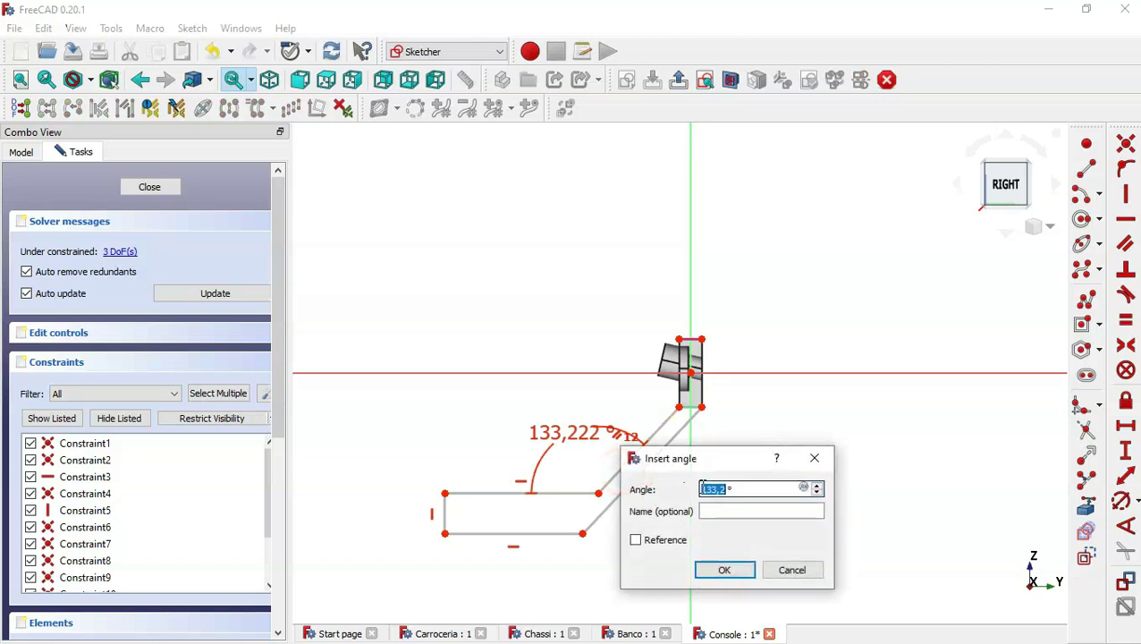
text(120)
key(Return)
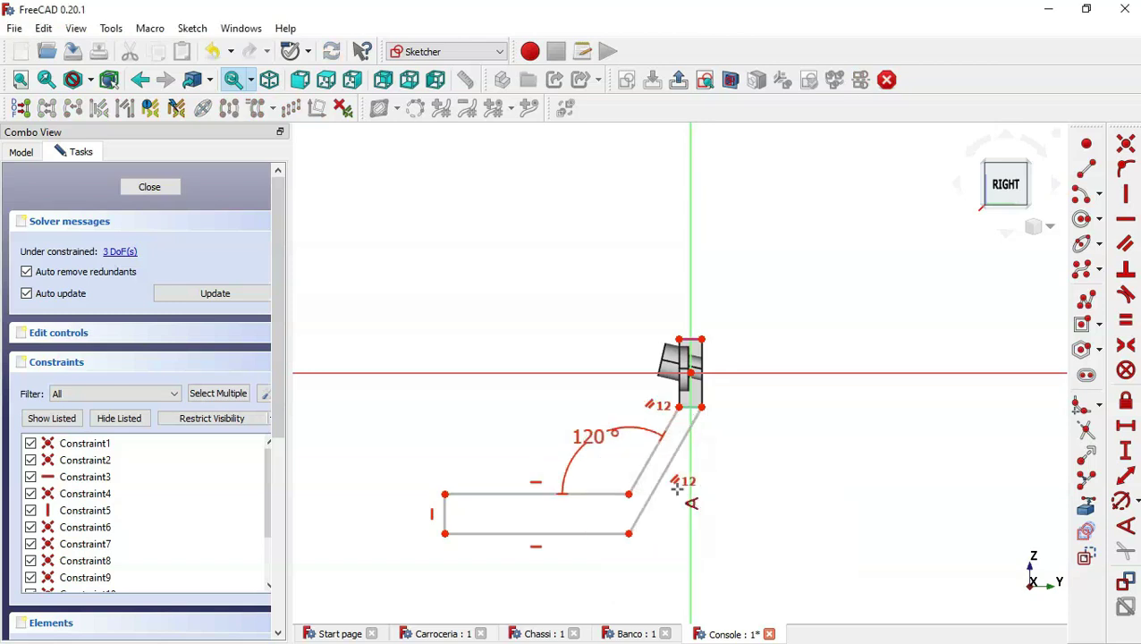
scroll(603, 511, up, 2)
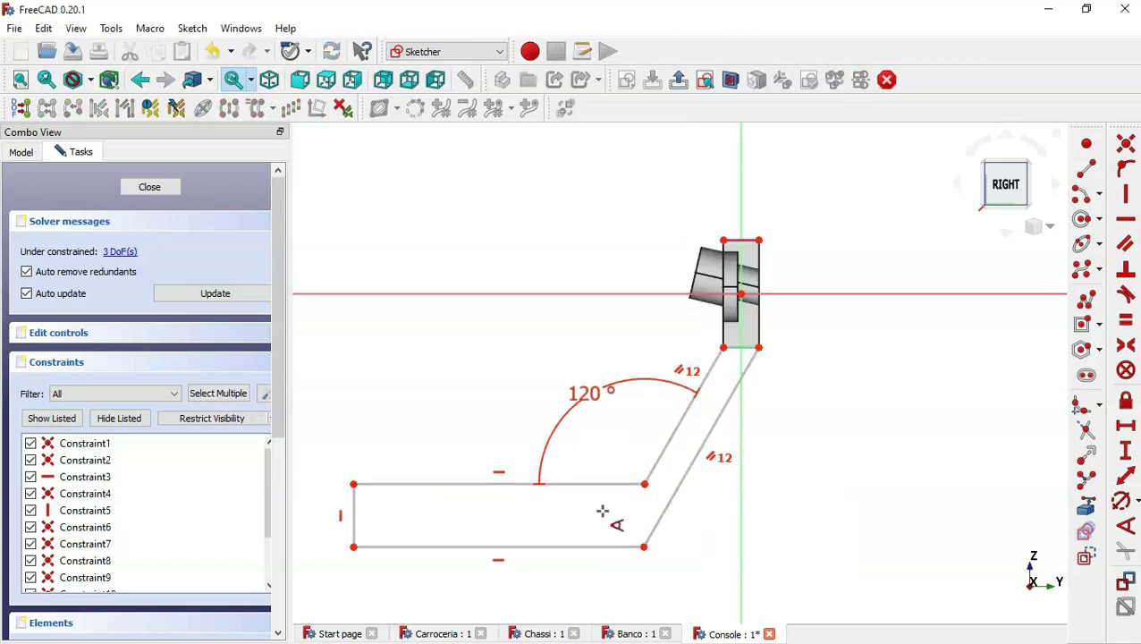
click(1125, 320)
click(738, 348)
click(354, 521)
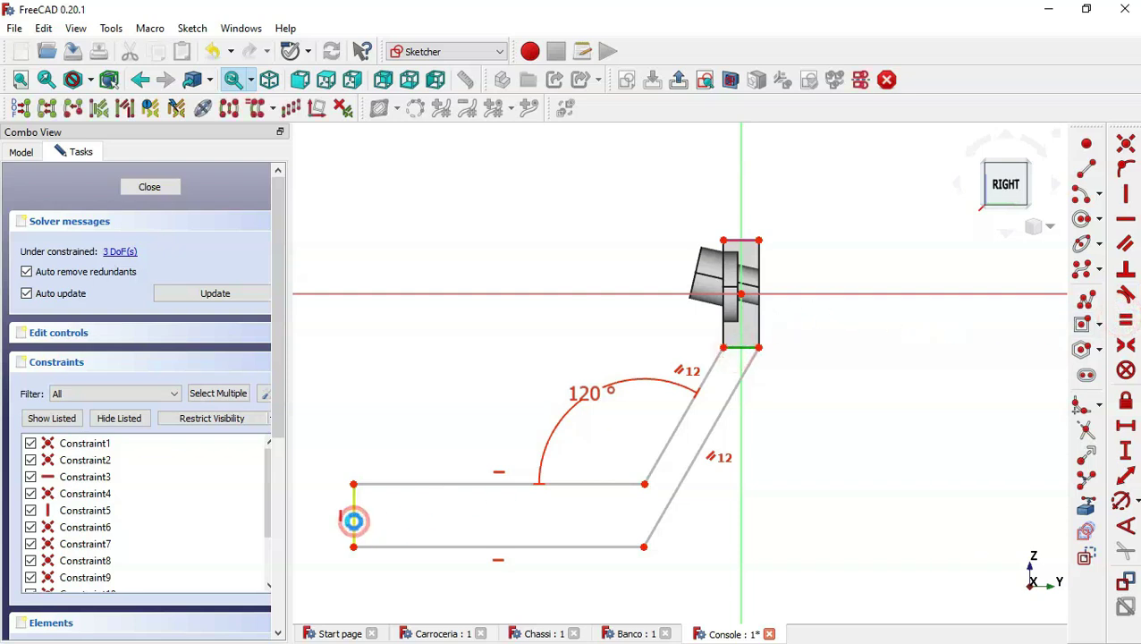
Step: Add the 22,5 mm height and 15,5 mm foot dimensions, reposition them, and close the sketch
click(1123, 450)
click(759, 240)
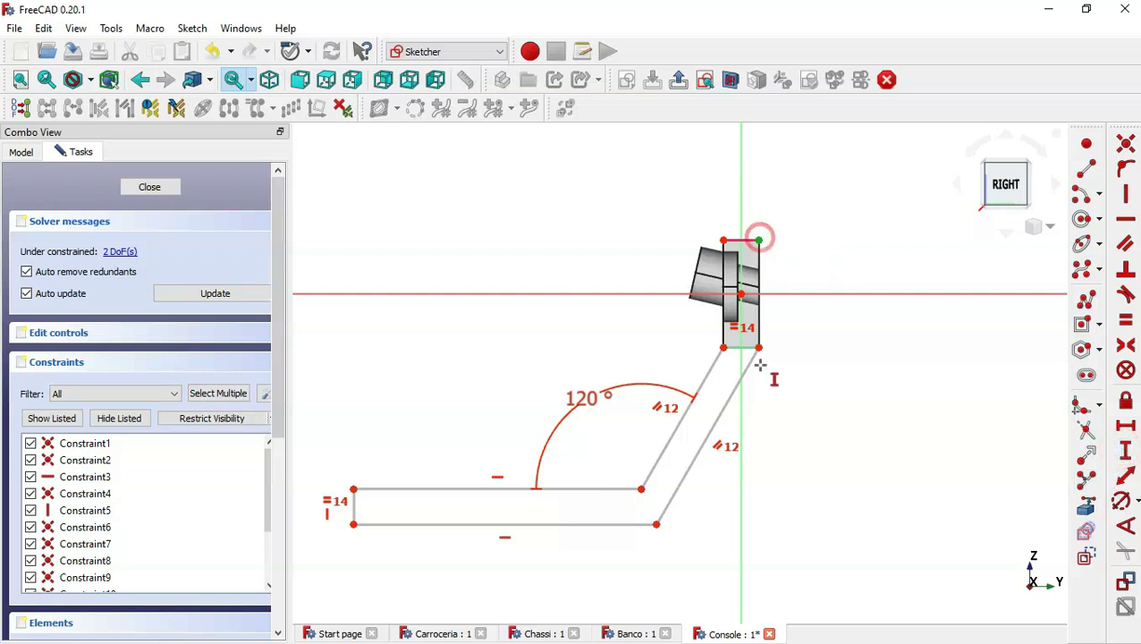
click(657, 525)
text(22.5)
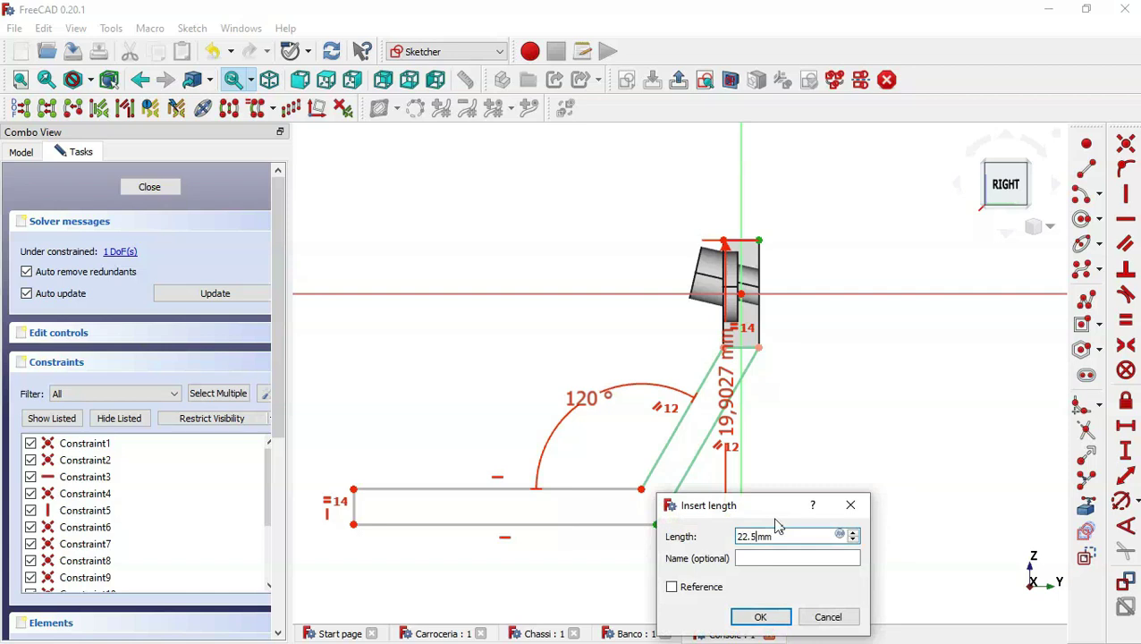
key(Return)
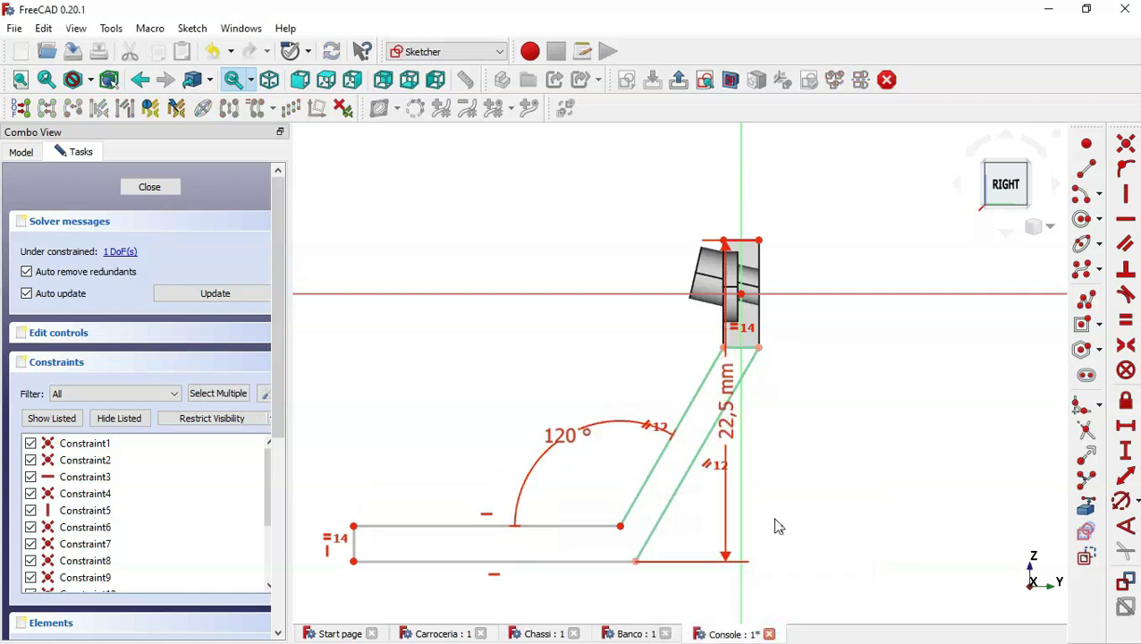
click(1126, 426)
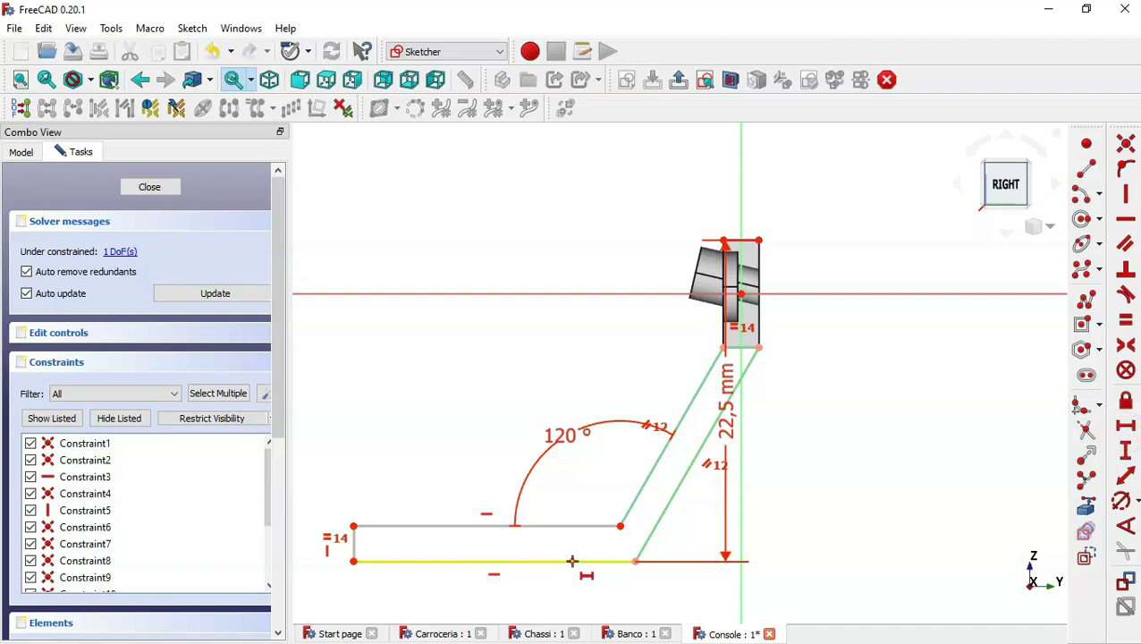
click(573, 560)
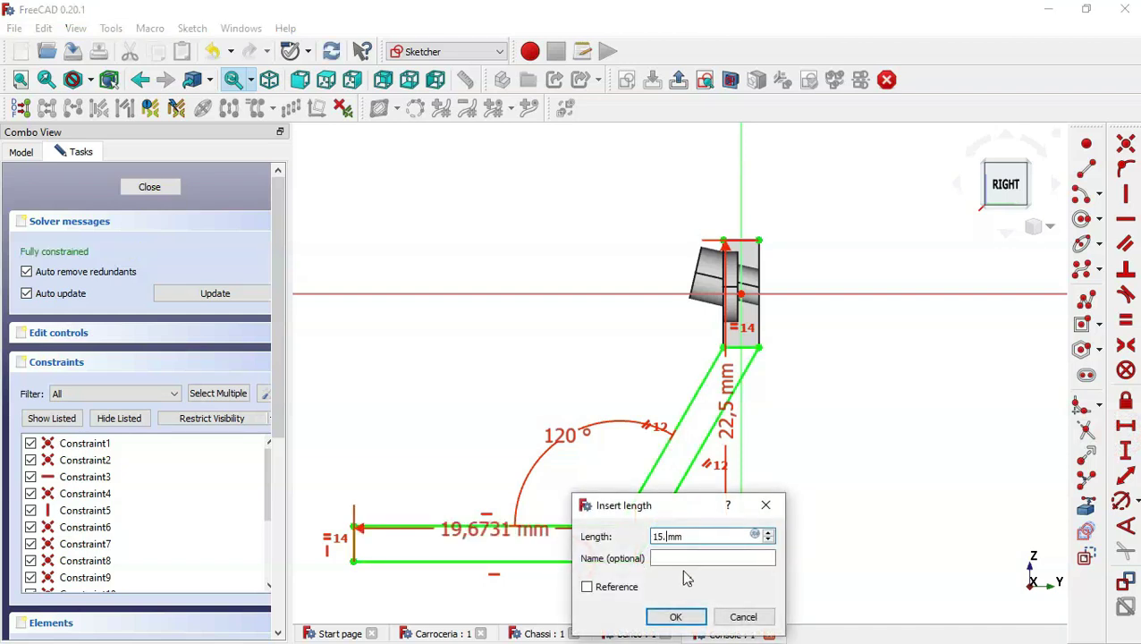
key(Return)
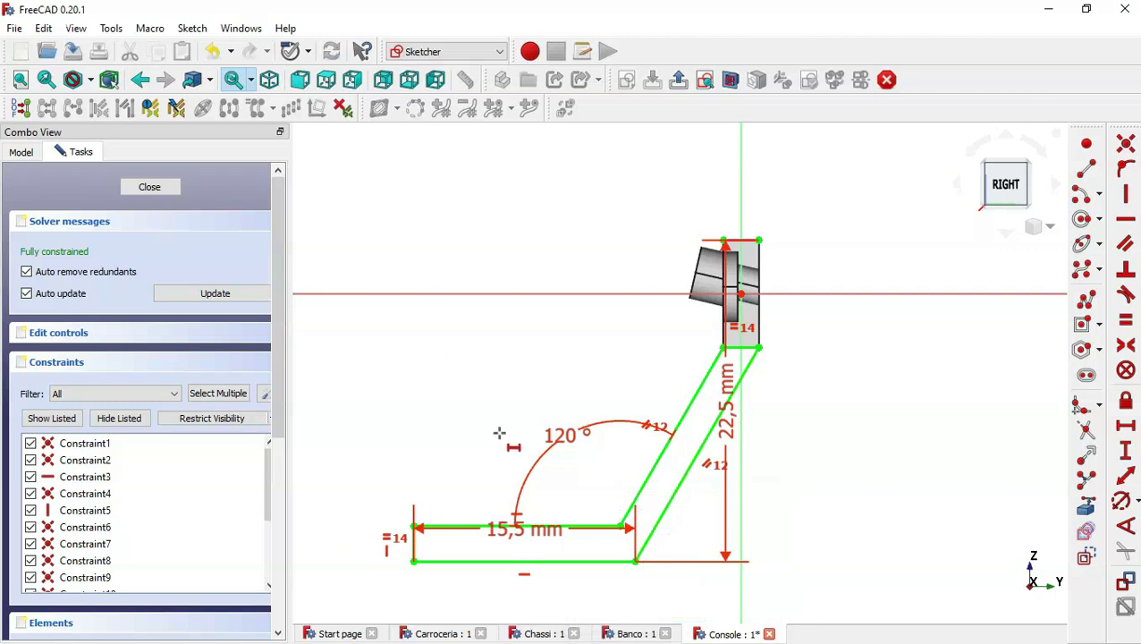
key(Escape)
drag(549, 534, 478, 360)
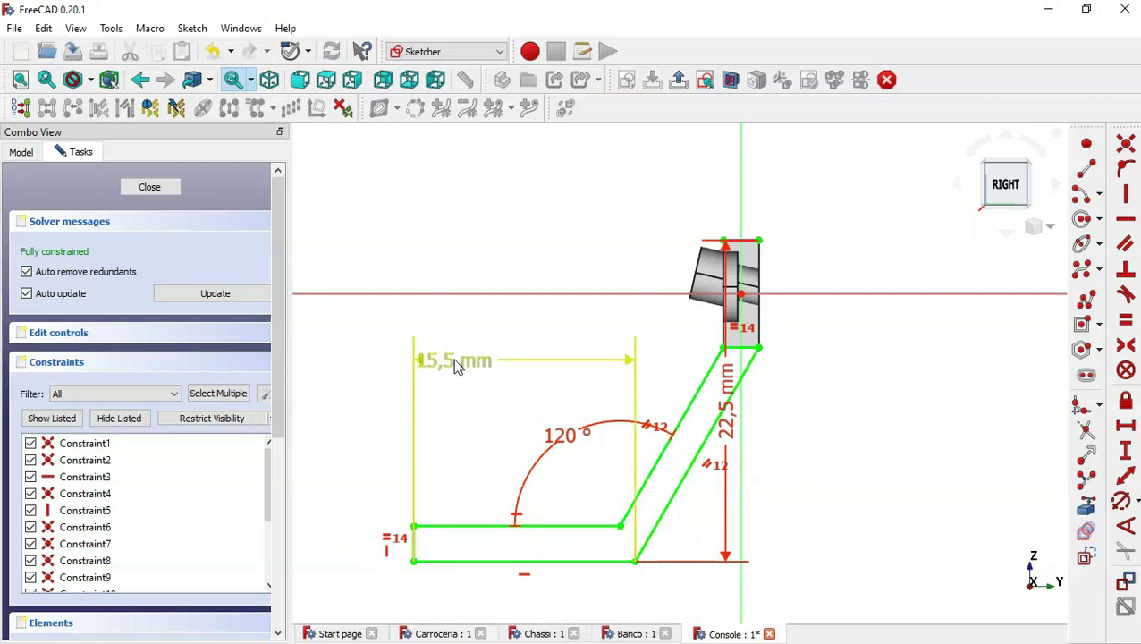
drag(731, 389, 879, 389)
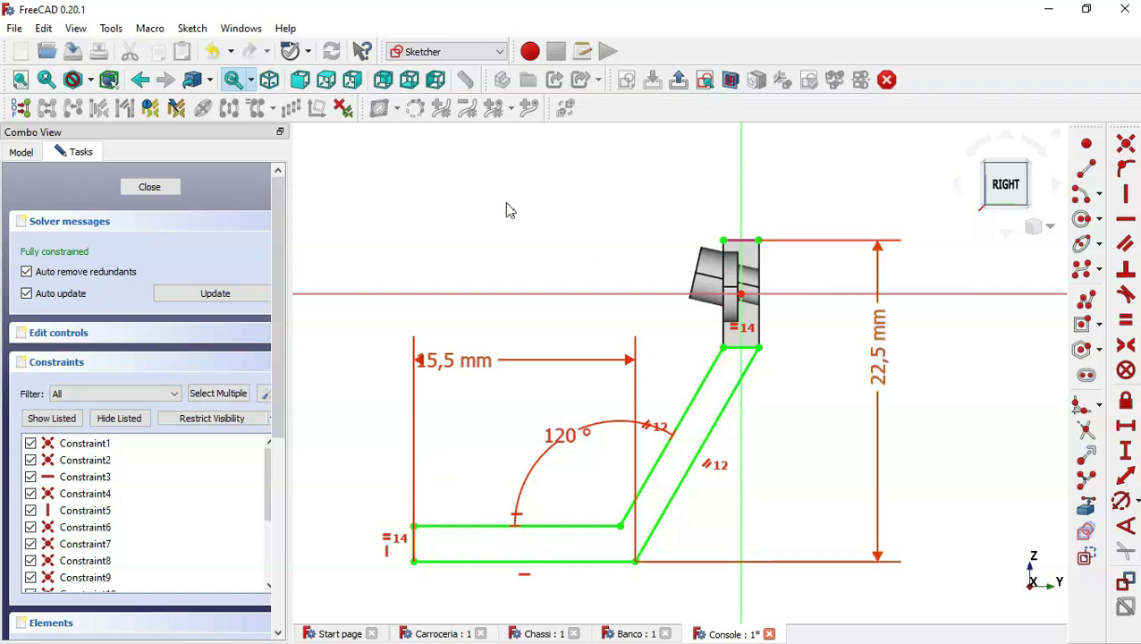
click(161, 186)
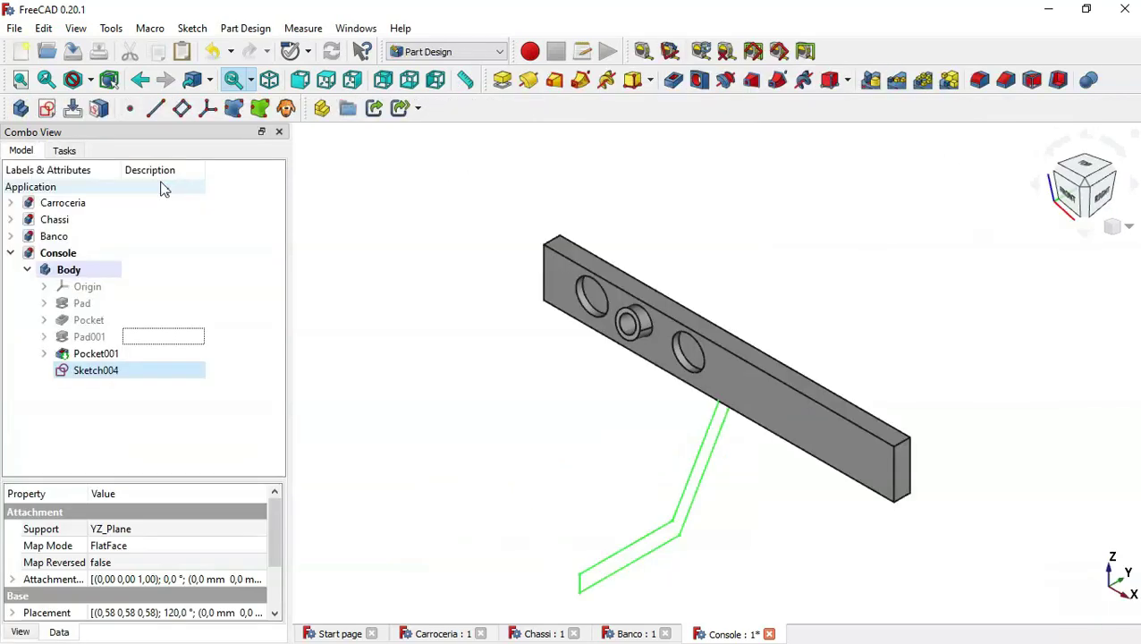
Step: Pad Sketch004 10 mm symmetric to its plane as Pad002 and fit the whole model in view
click(502, 80)
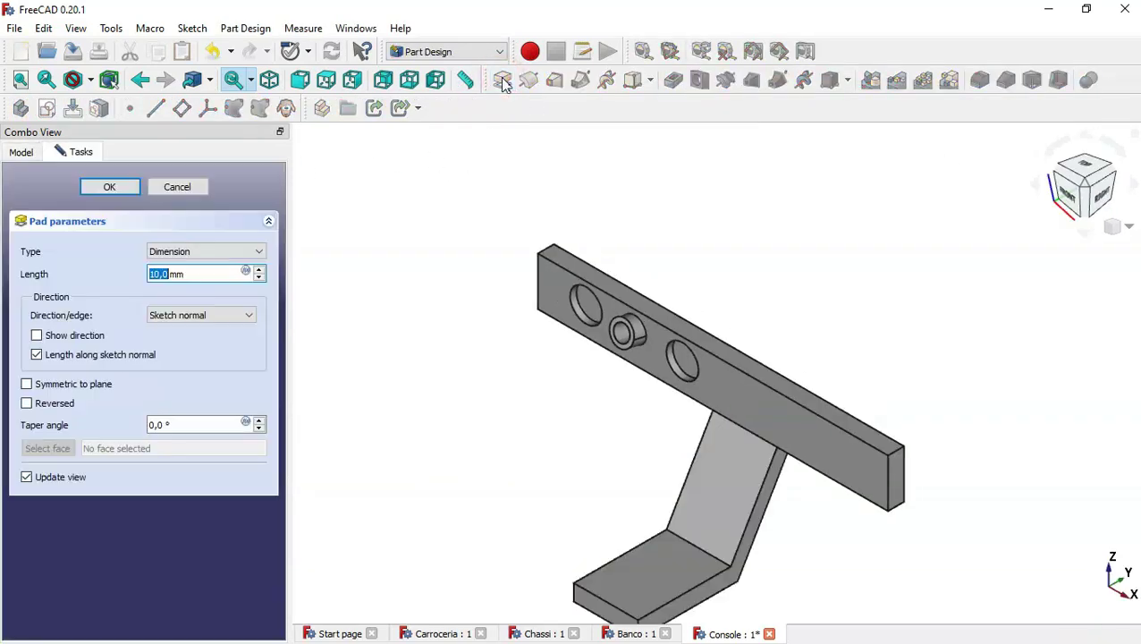
click(70, 384)
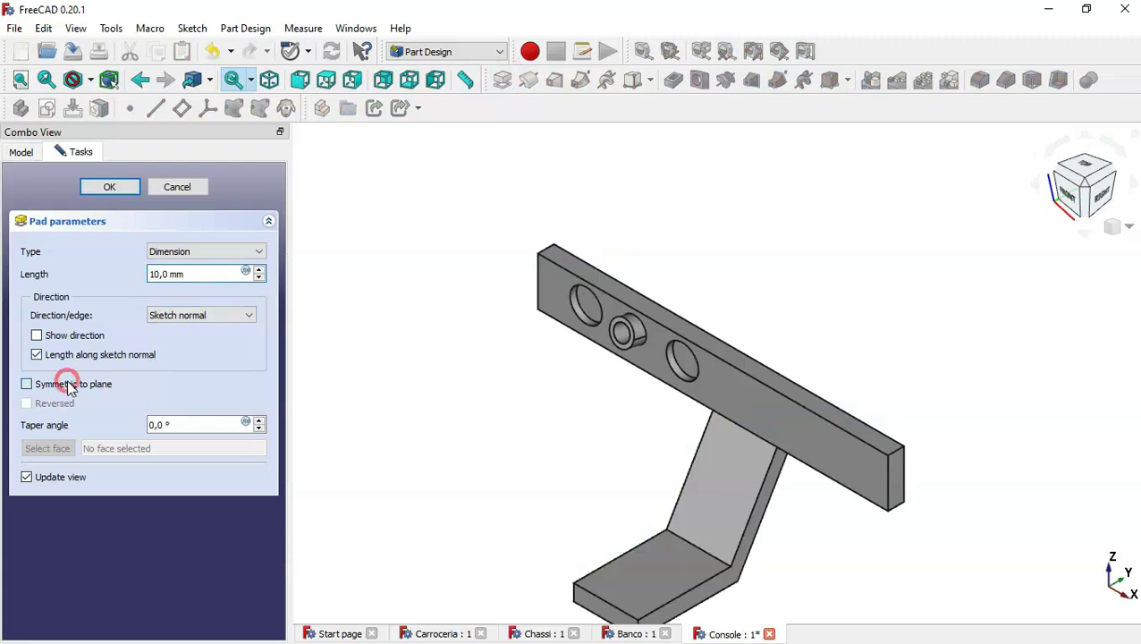
click(128, 187)
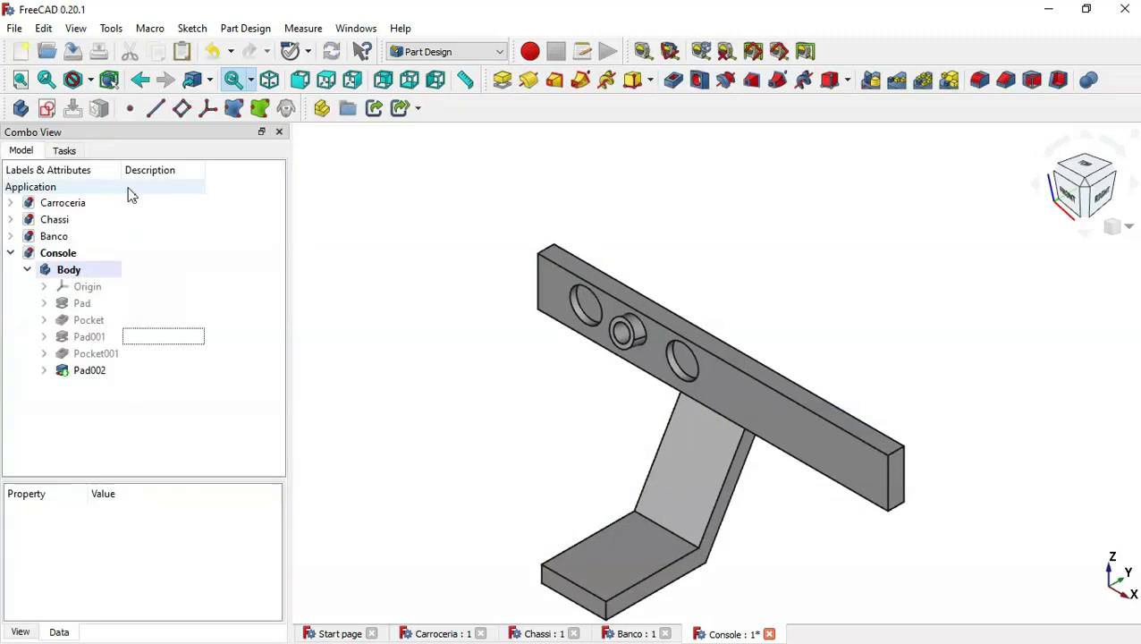
key(v)
key(f)
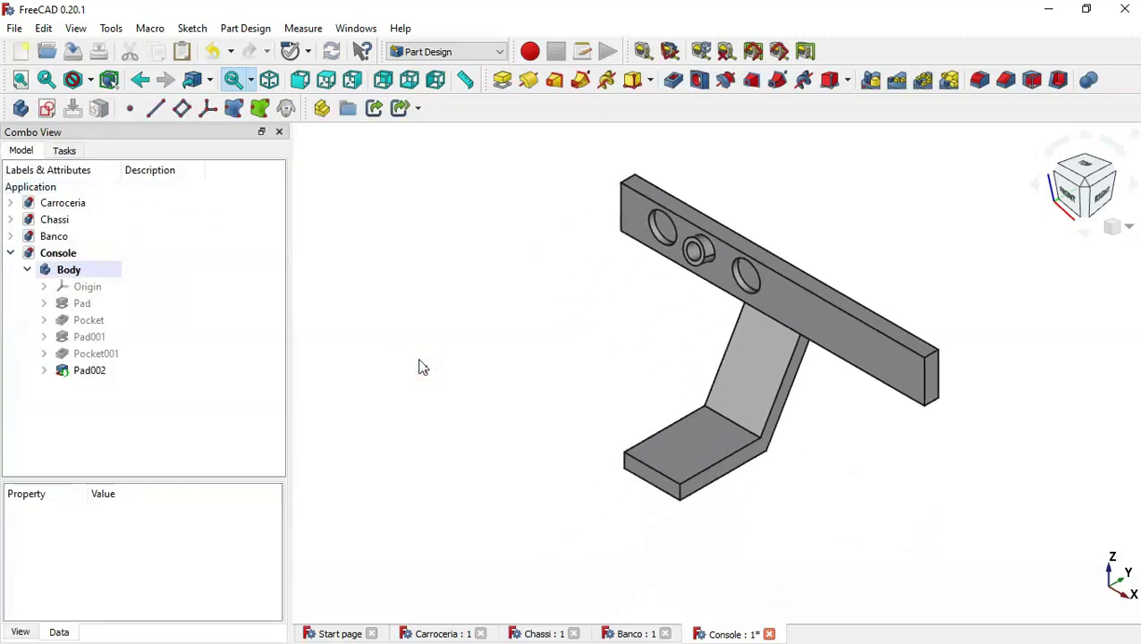
Step: Start a sketch on the leg's slanted face, project the stem's top edge, and draw a rectangle there
click(746, 377)
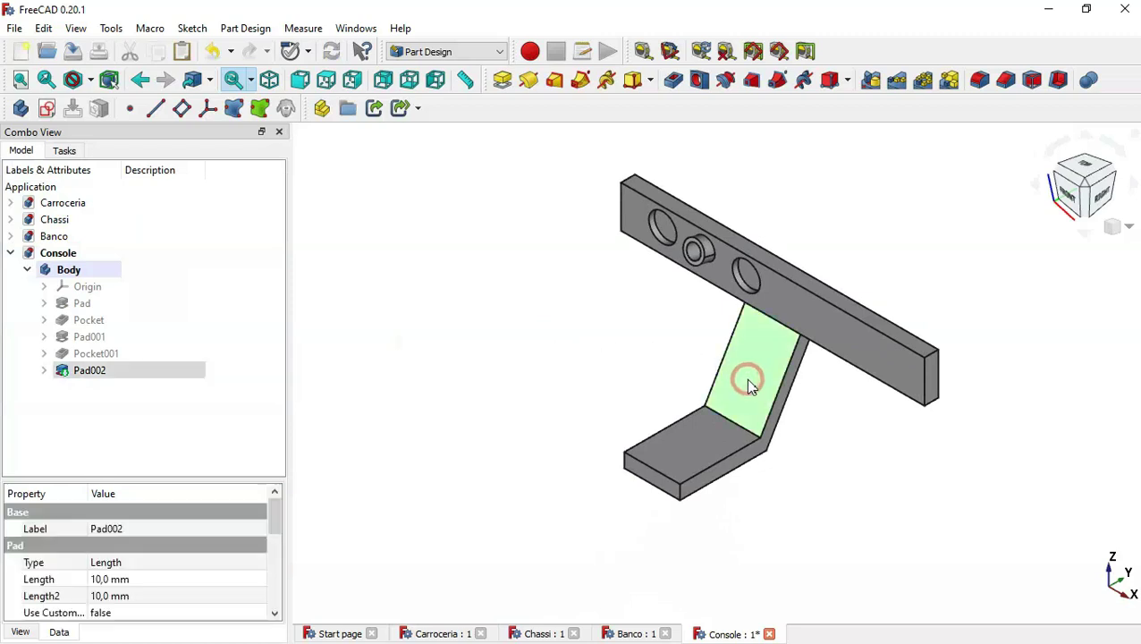
click(47, 109)
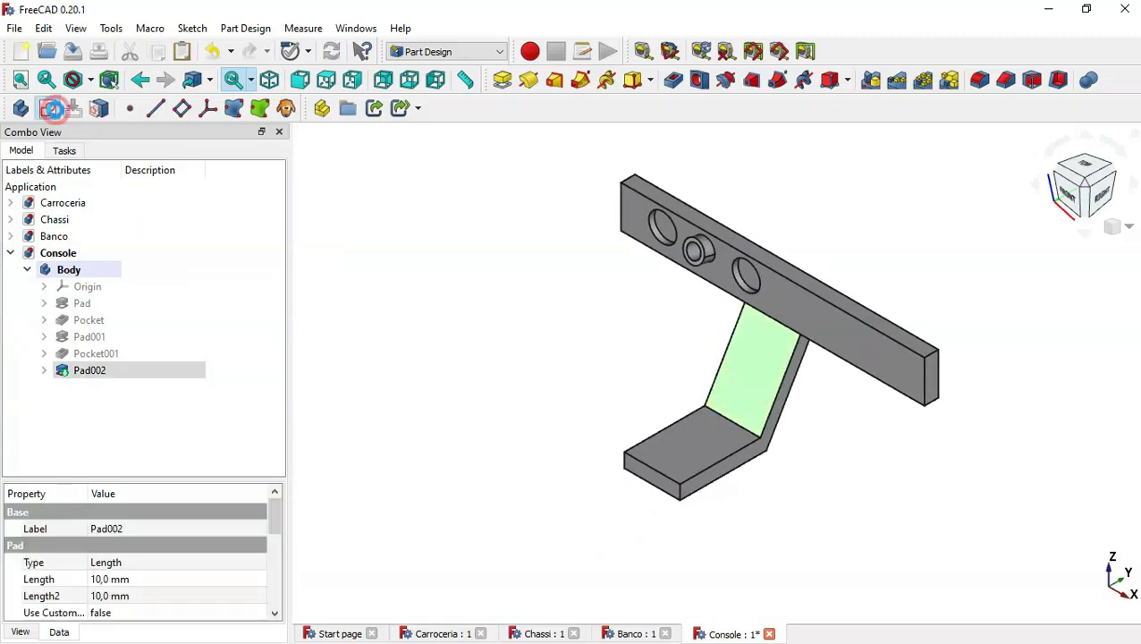
scroll(696, 238, up, 1)
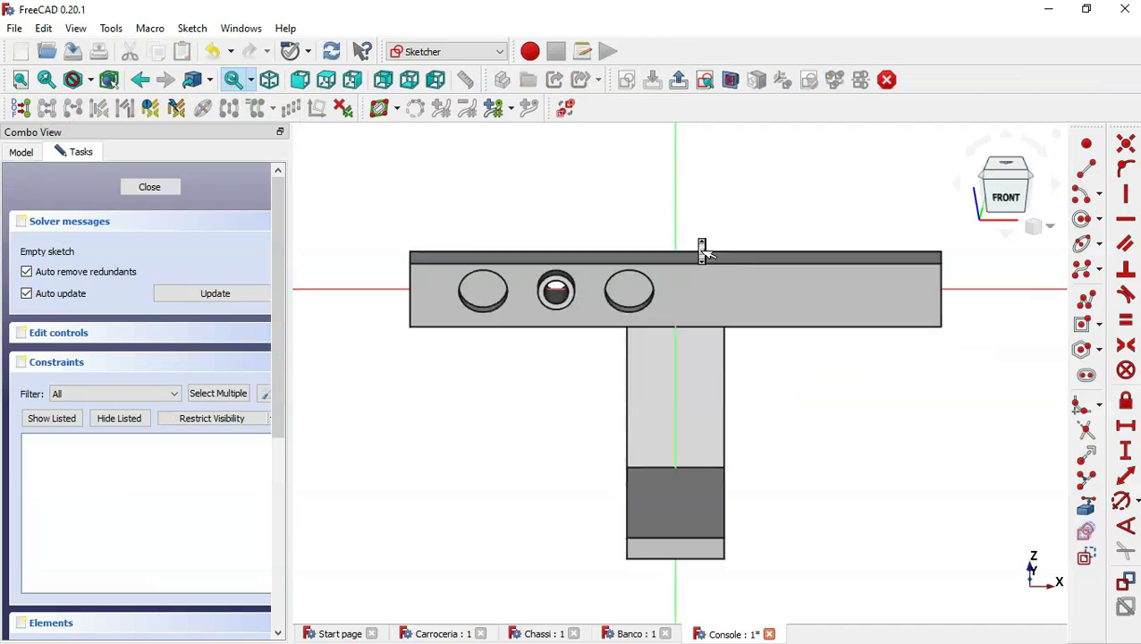
click(1085, 506)
click(716, 327)
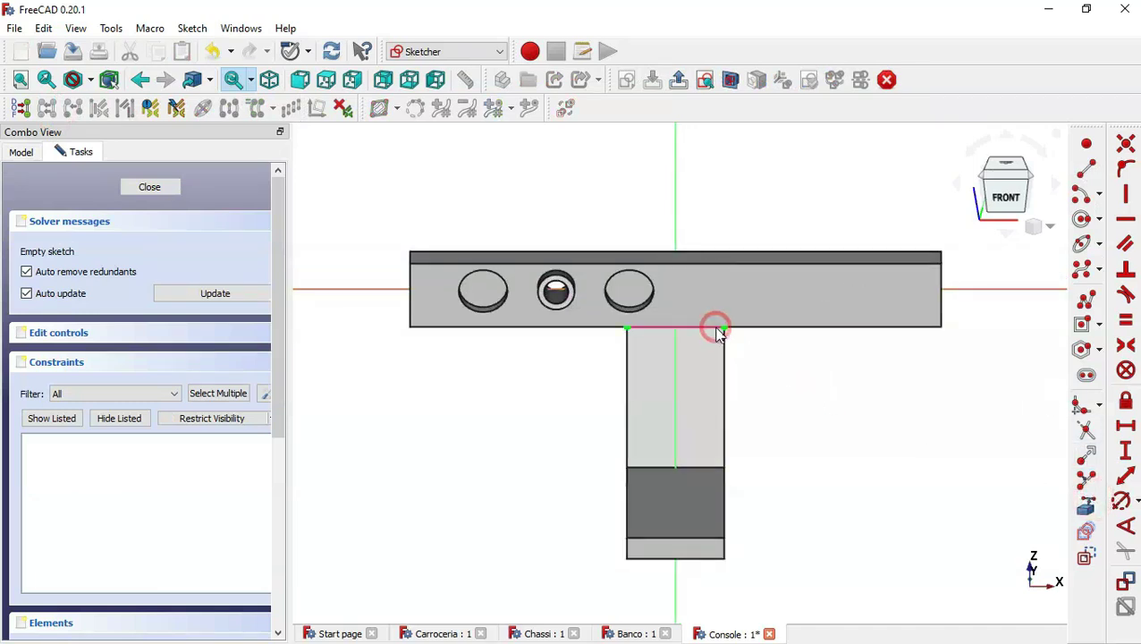
click(1084, 333)
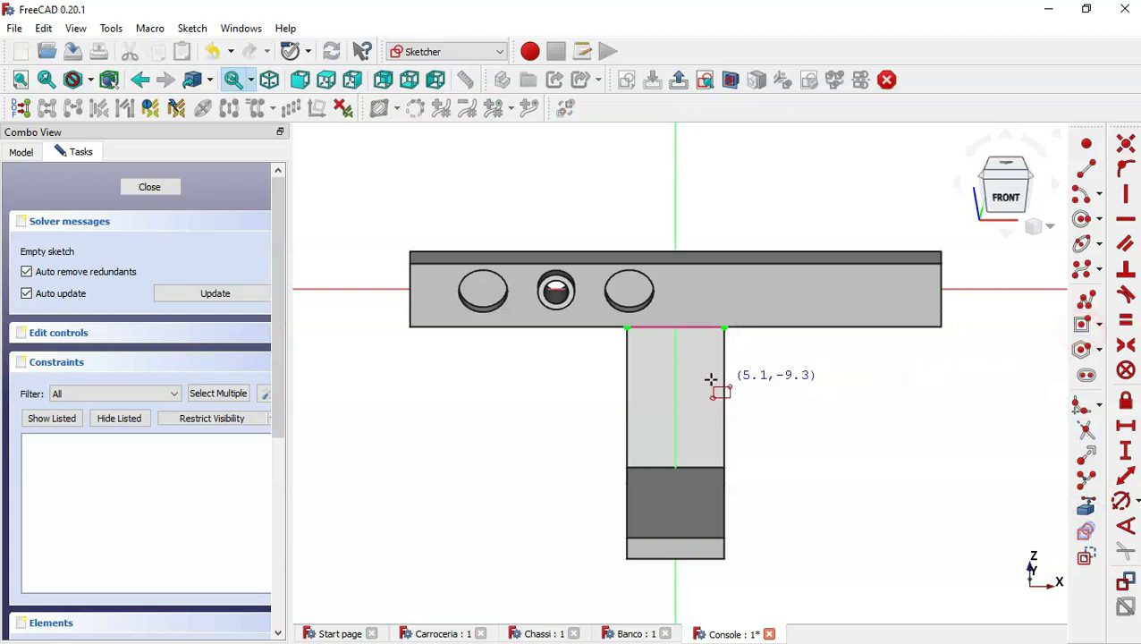
click(655, 349)
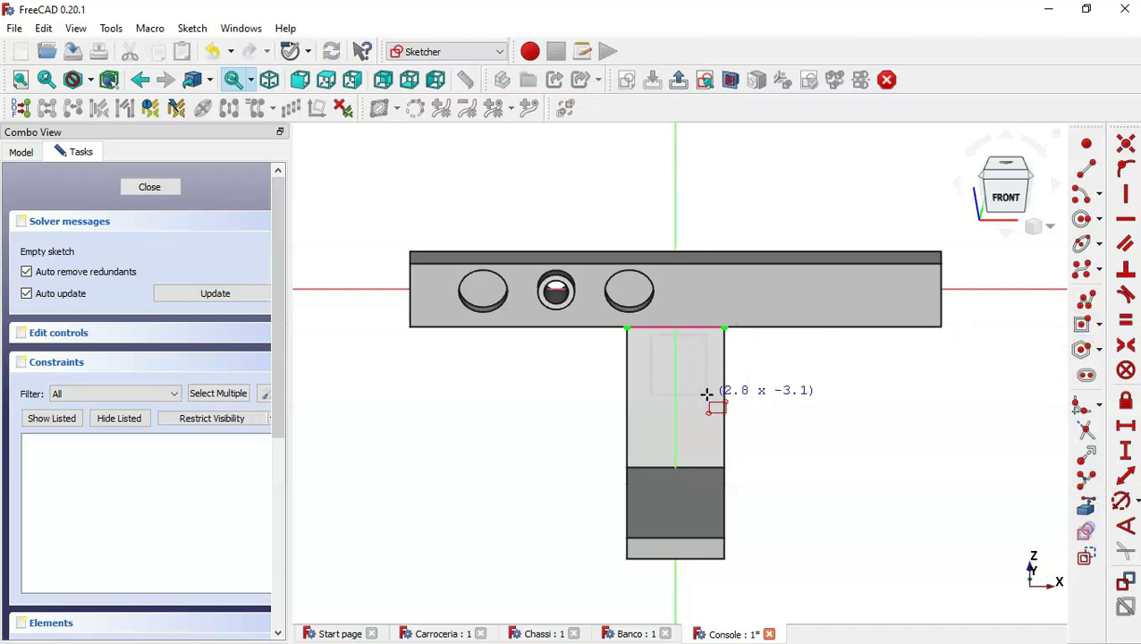
click(701, 393)
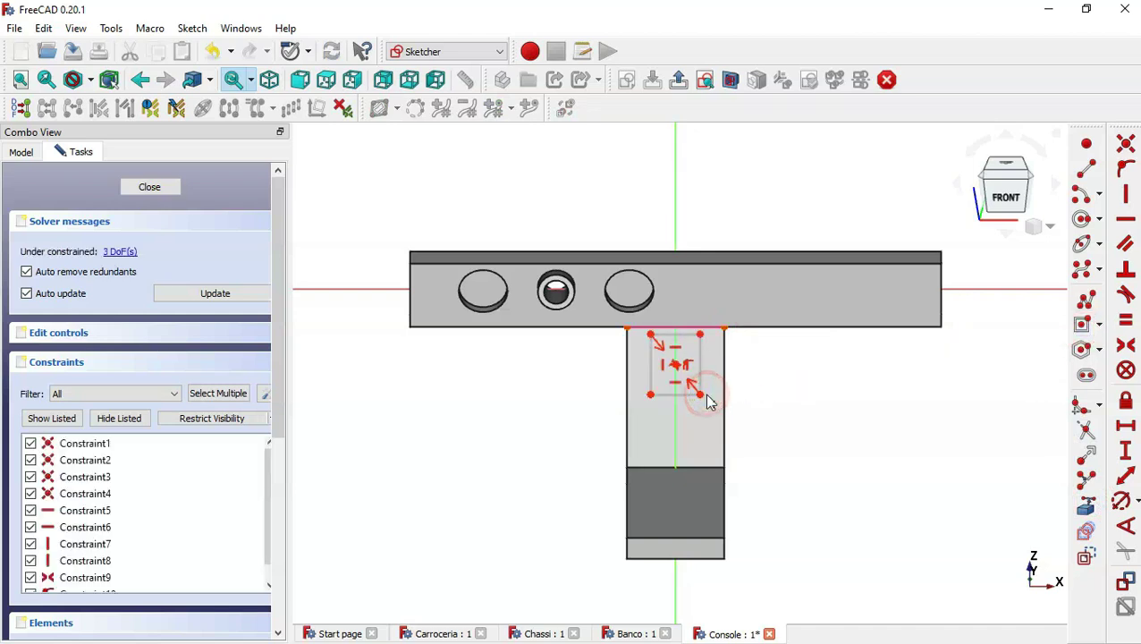
Step: Constrain the rectangle 1,5 mm in from the stem corner both ways with a 6 mm side, then close
click(1126, 427)
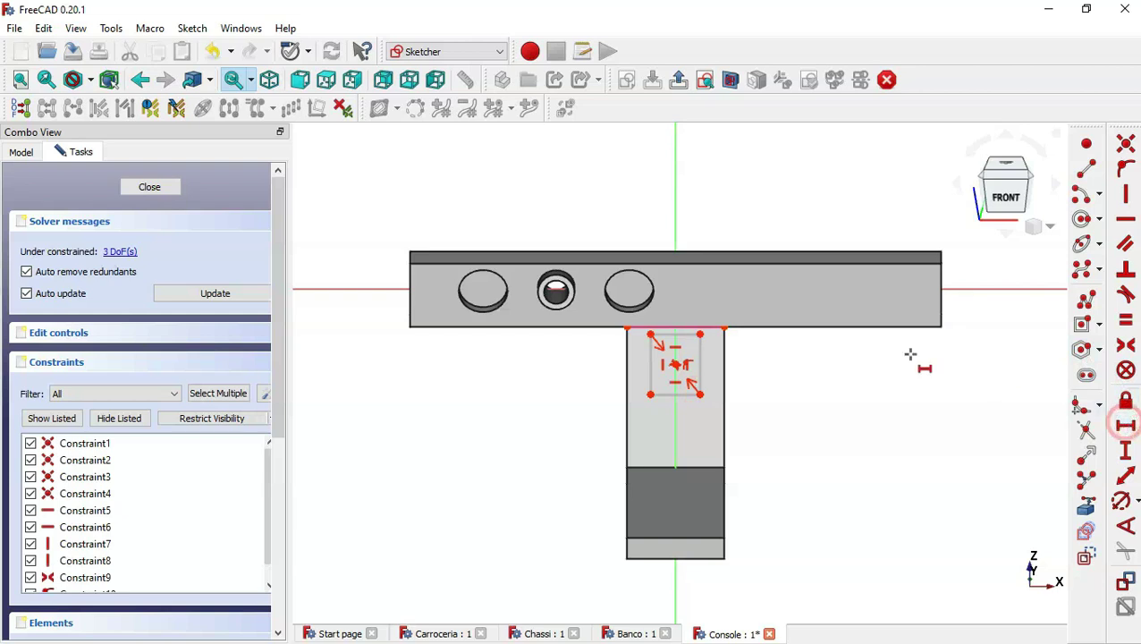
click(725, 329)
click(700, 334)
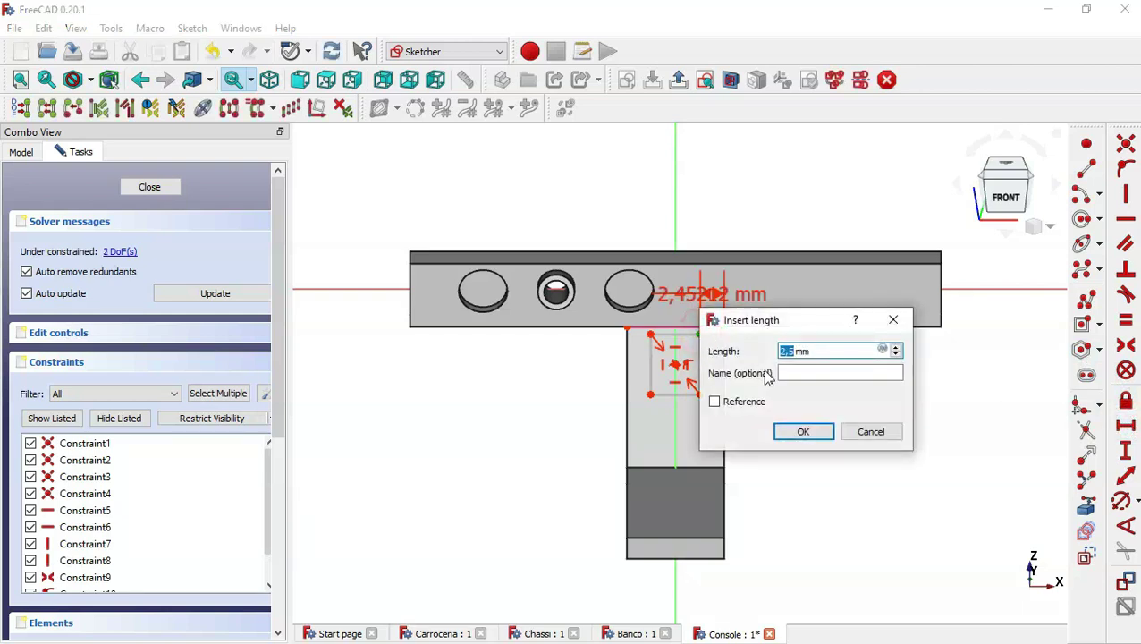
text(5)
key(Return)
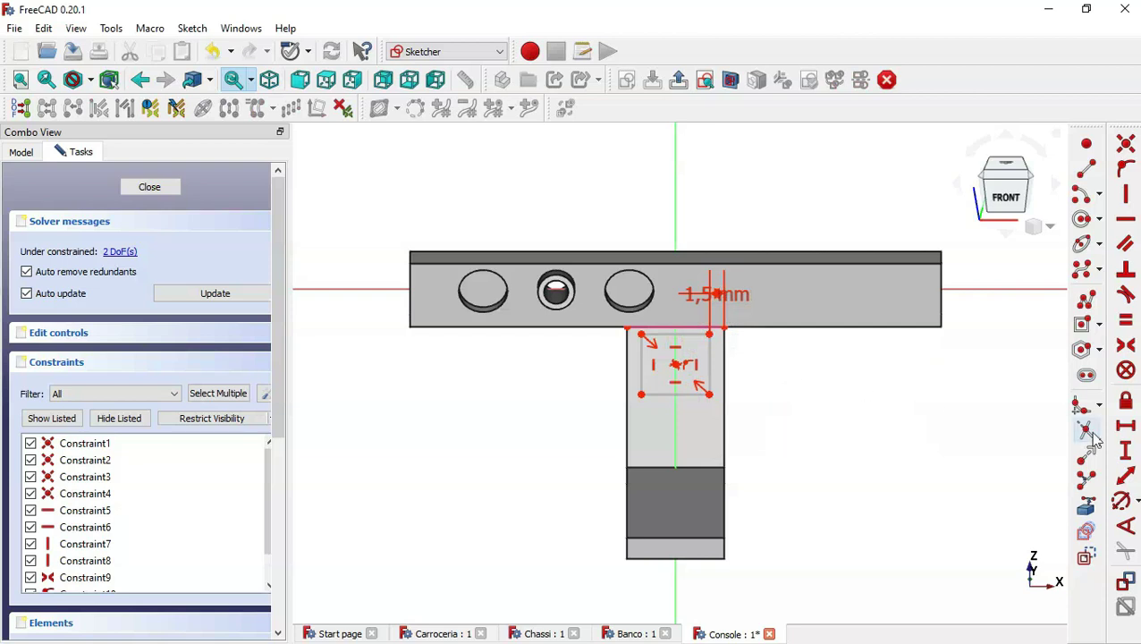
click(1125, 453)
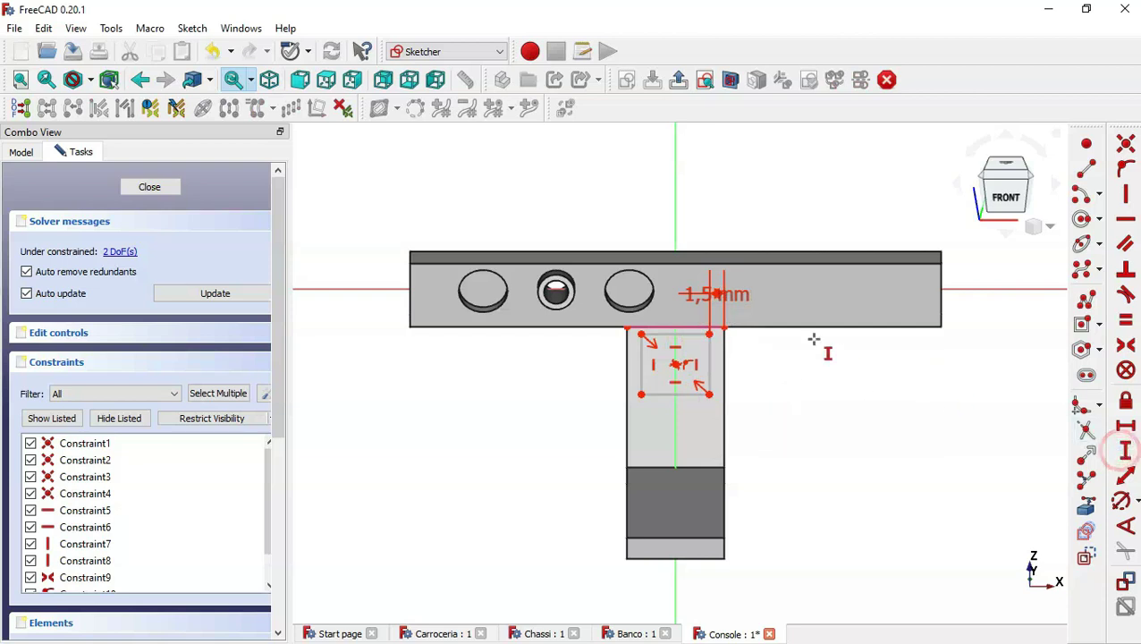
click(710, 333)
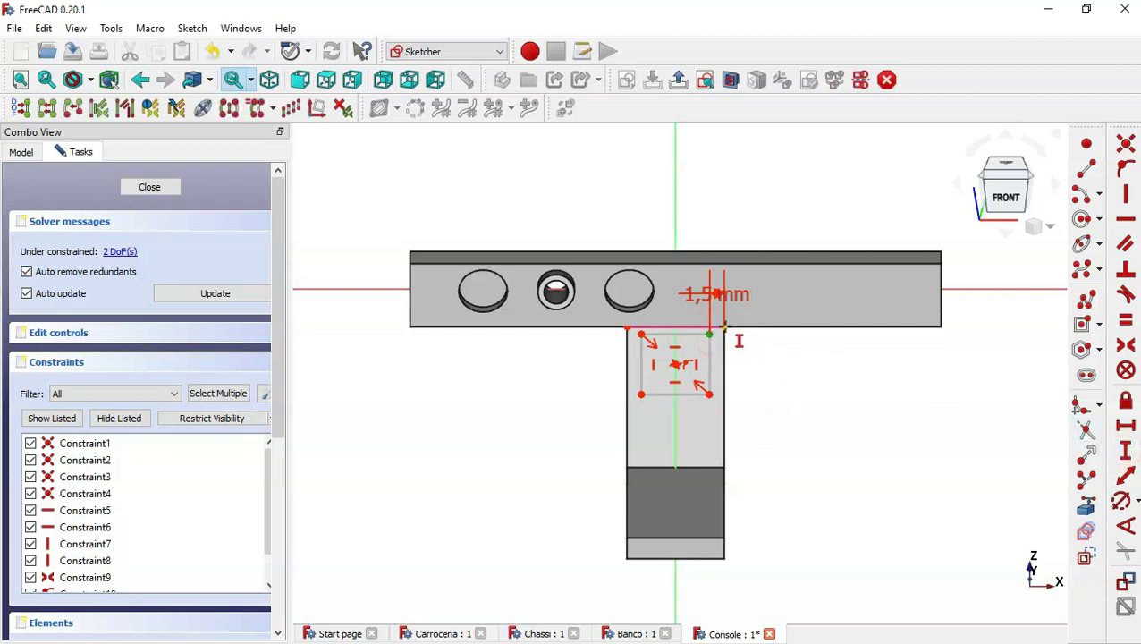
click(724, 328)
text(1.5)
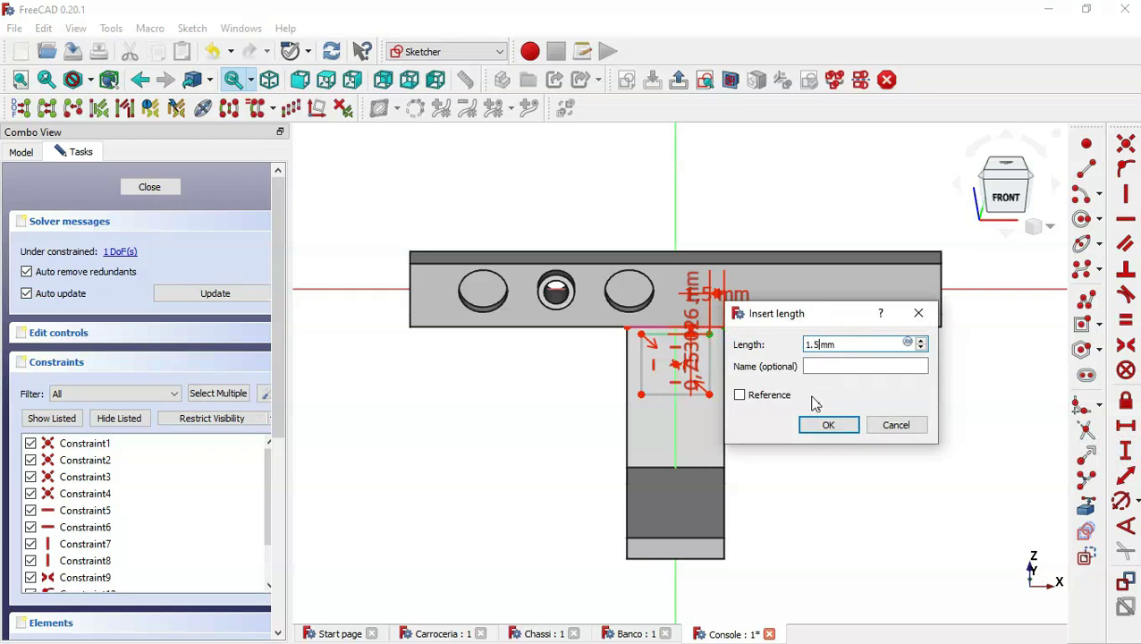
key(Return)
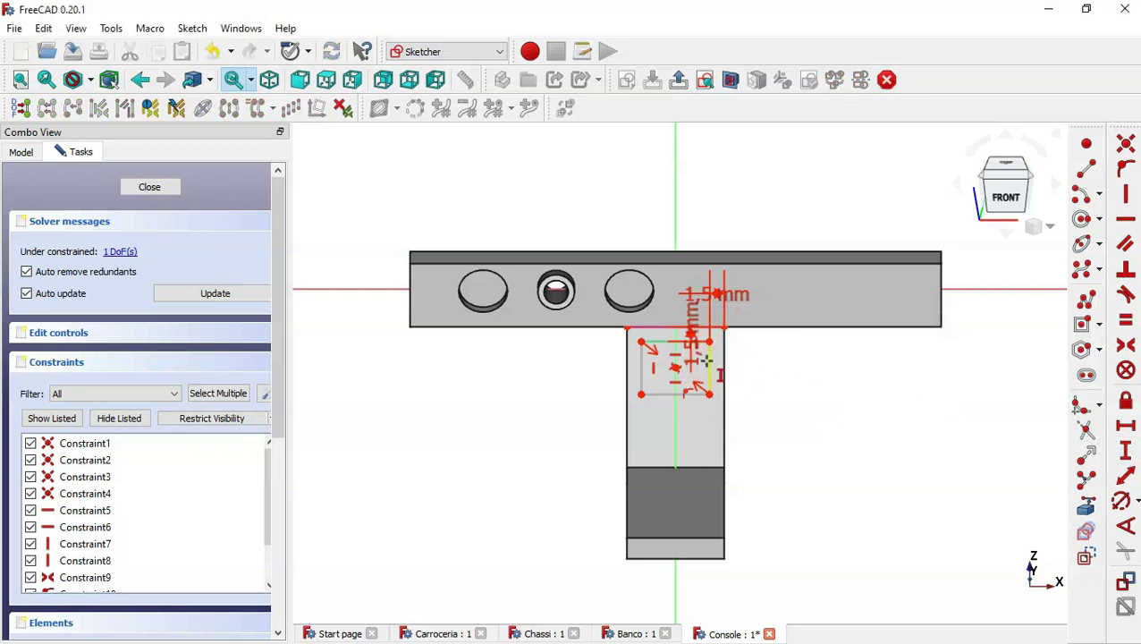
click(708, 363)
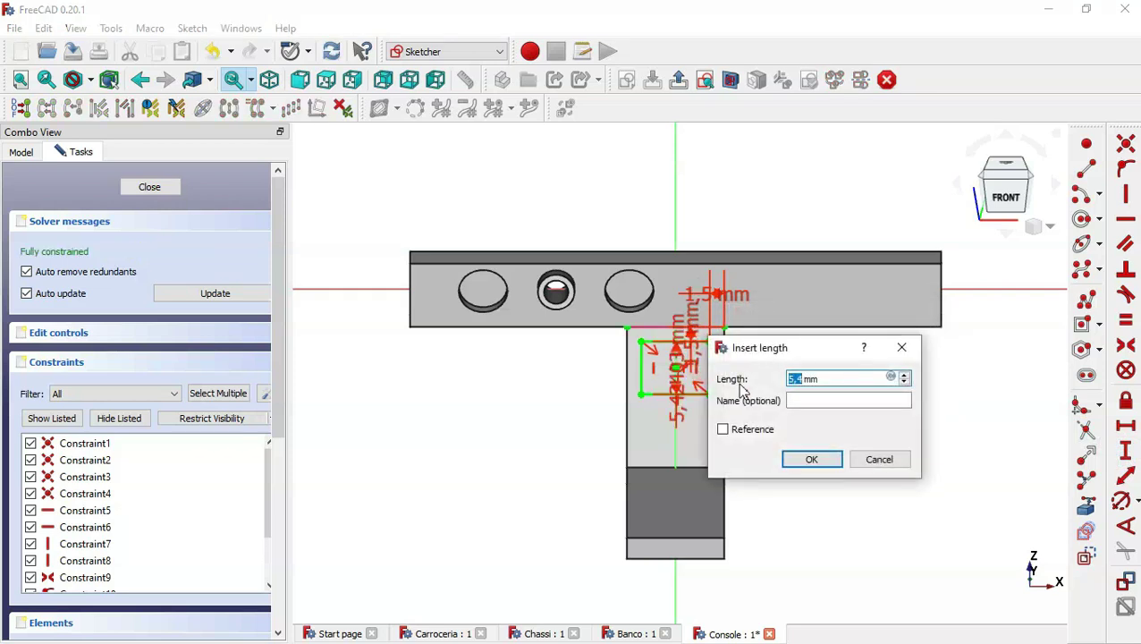
text(6)
key(Return)
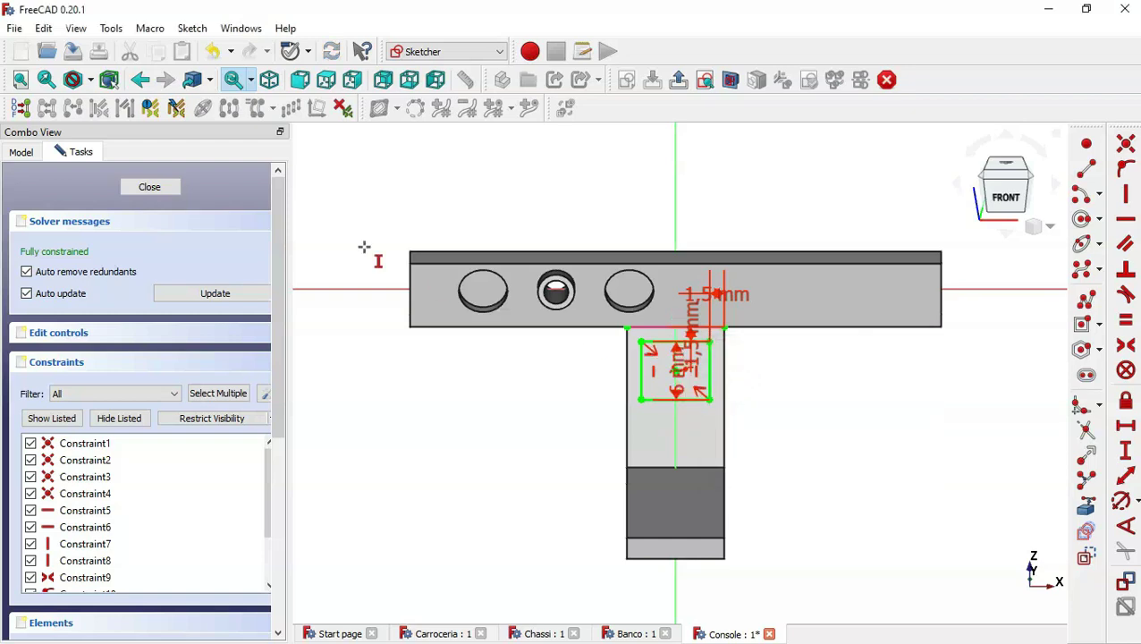
click(149, 187)
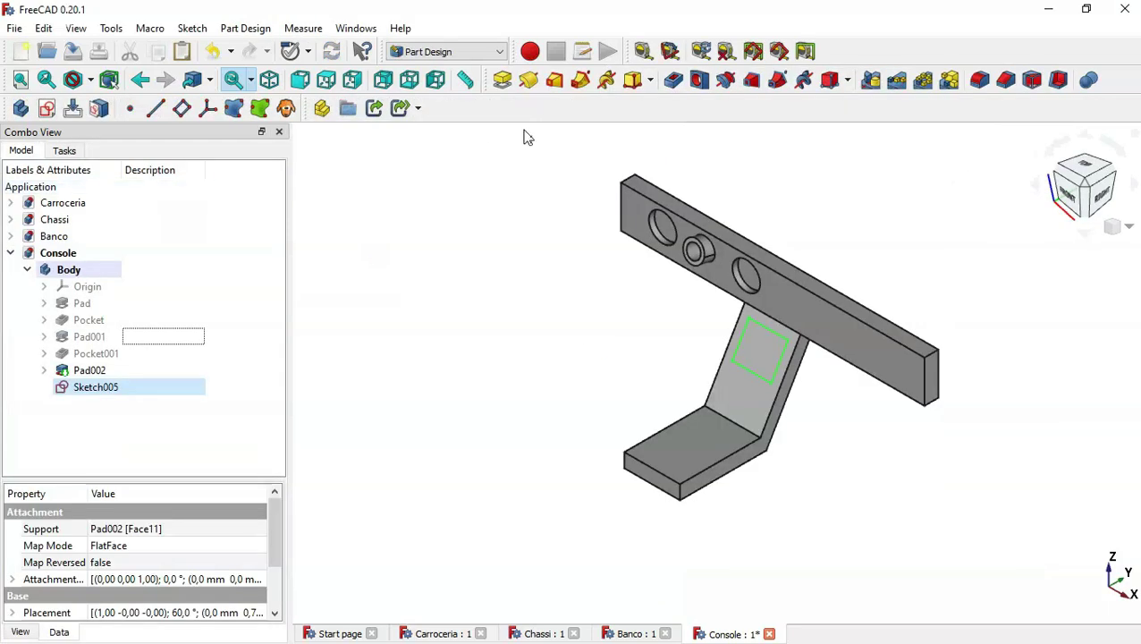
Step: Pad the square sketch as Pad003 and start a new sketch on the leg's sloped face
click(502, 80)
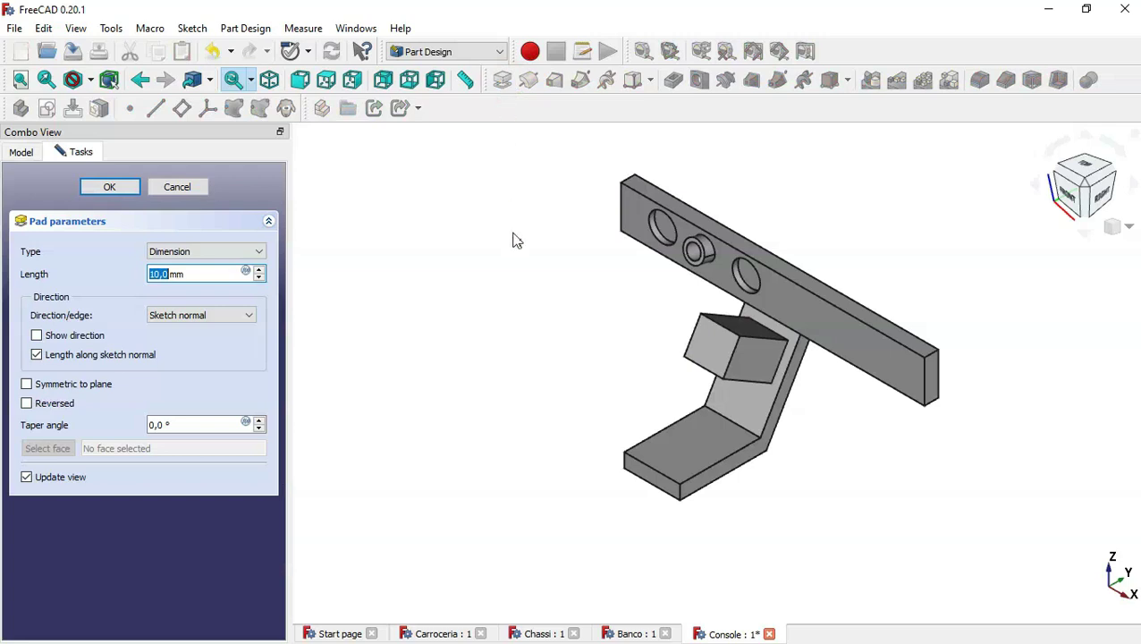
key(Return)
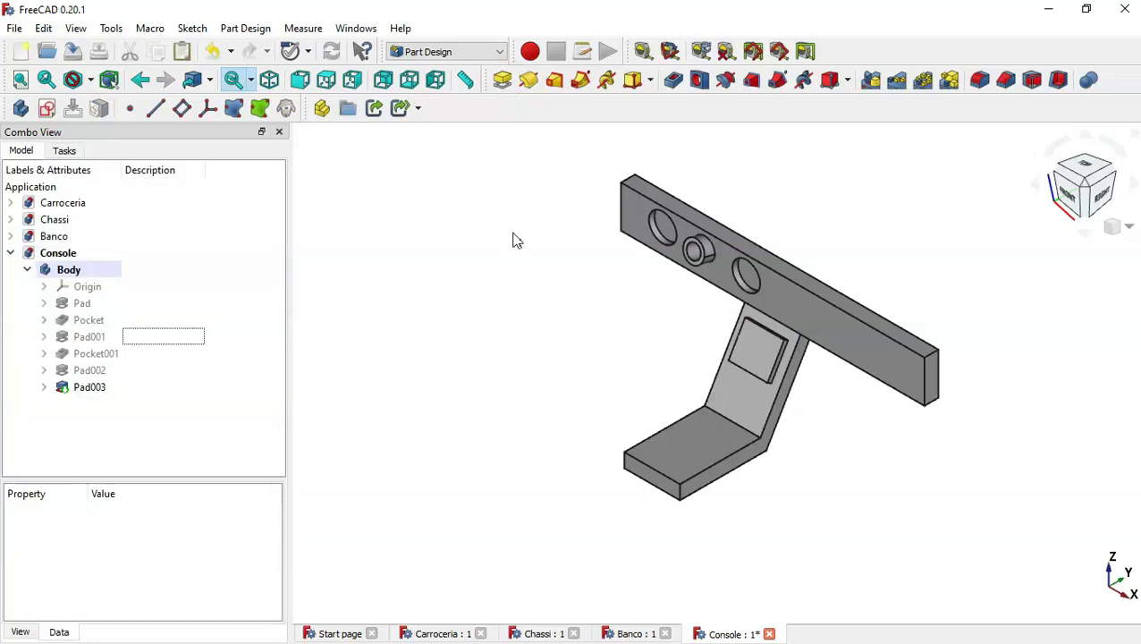
click(713, 406)
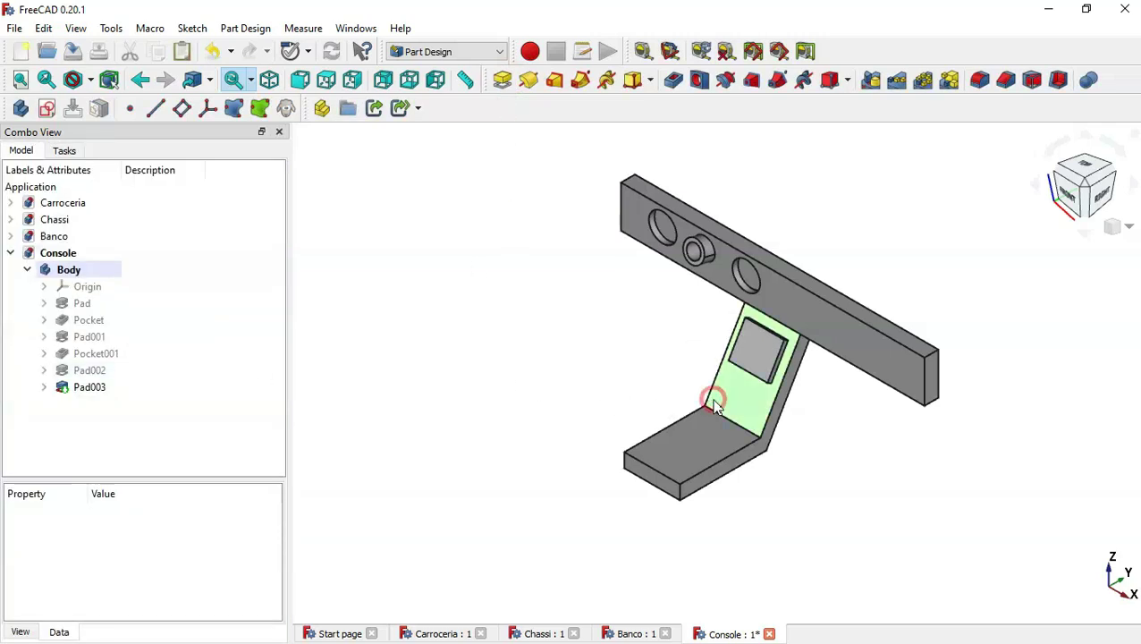
click(49, 111)
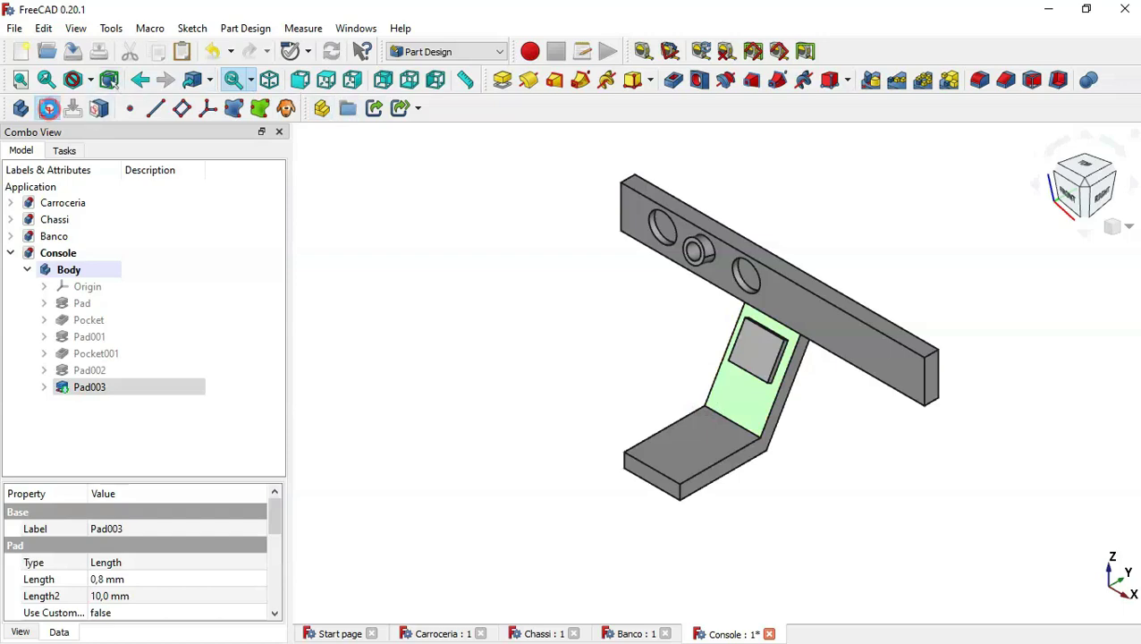
scroll(816, 348, up, 1)
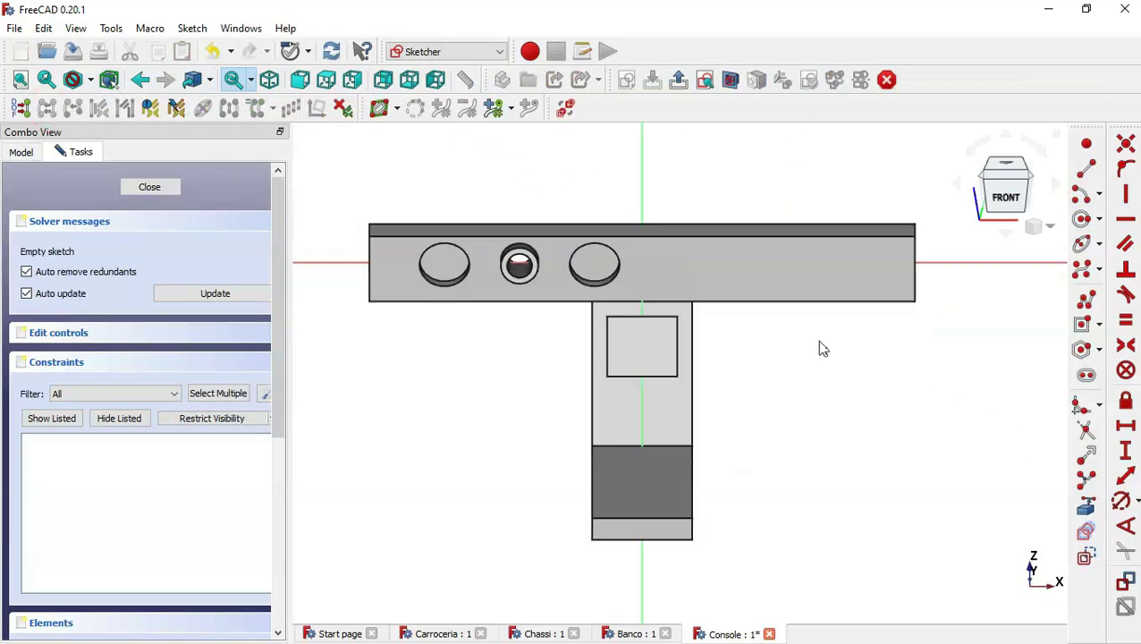
Step: Reference the square pad's bottom edge and draw a centred rectangle below the pad
click(1084, 506)
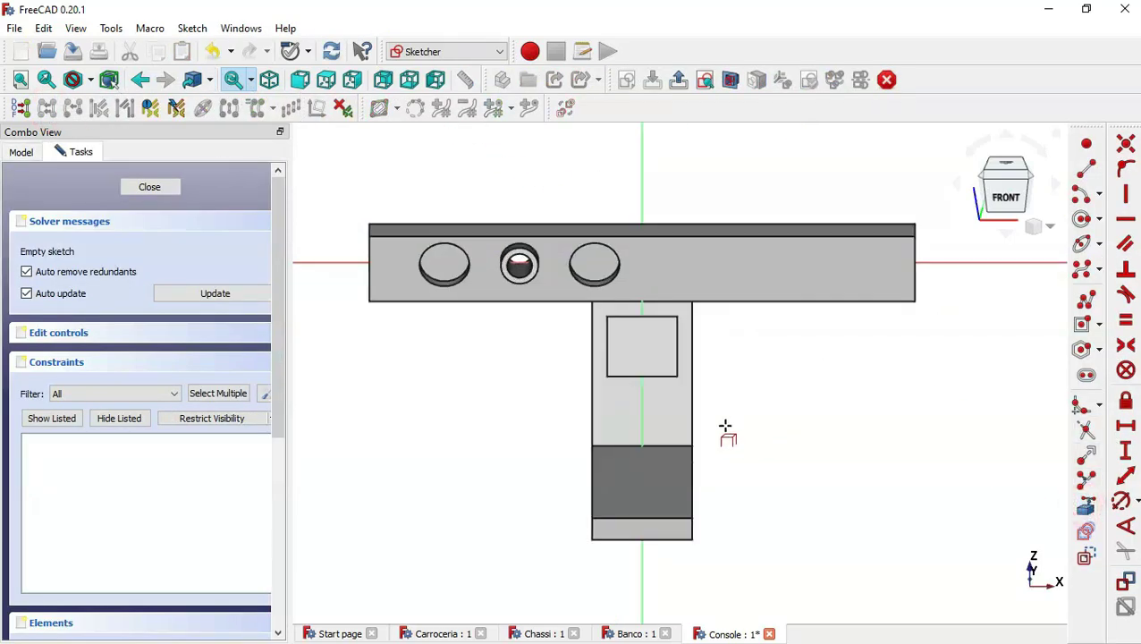
click(663, 377)
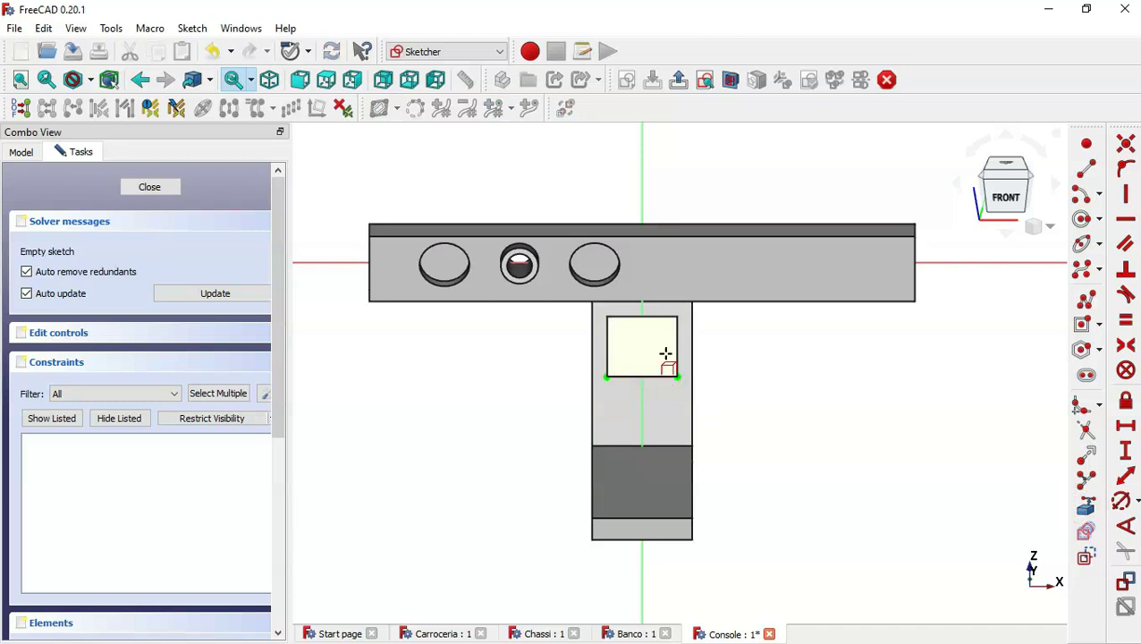
scroll(666, 354, up, 1)
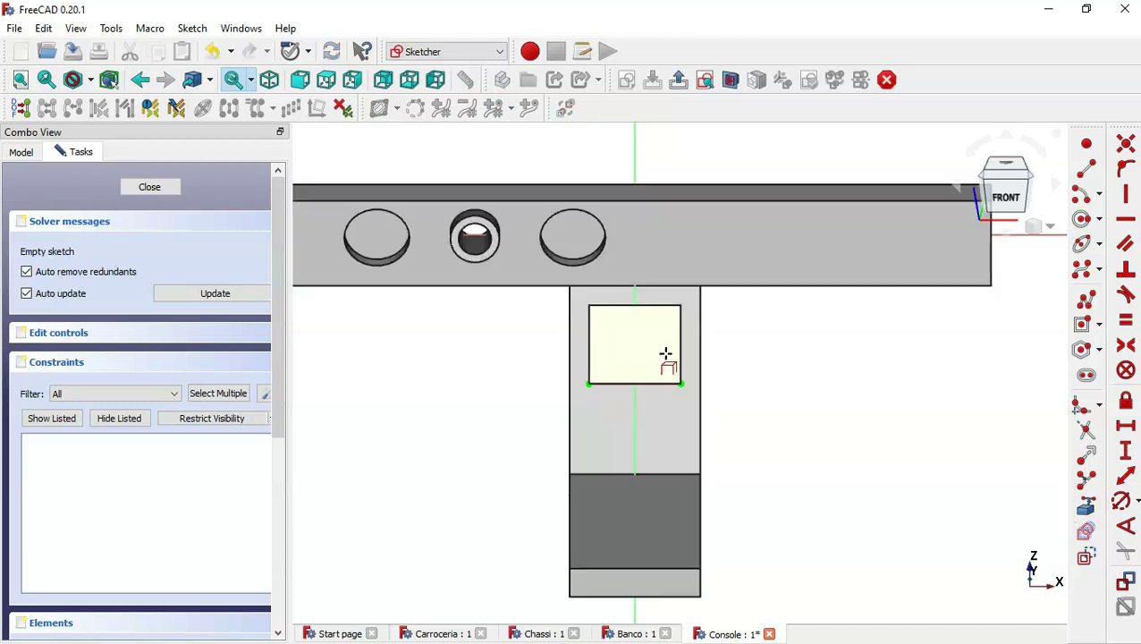
click(1082, 323)
click(636, 427)
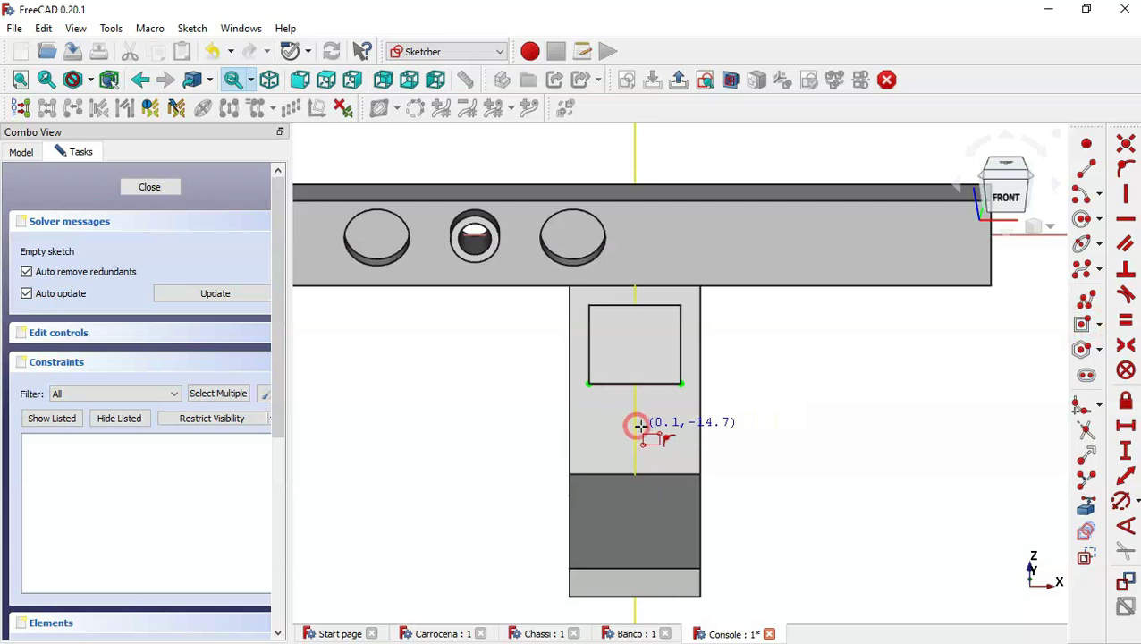
click(688, 448)
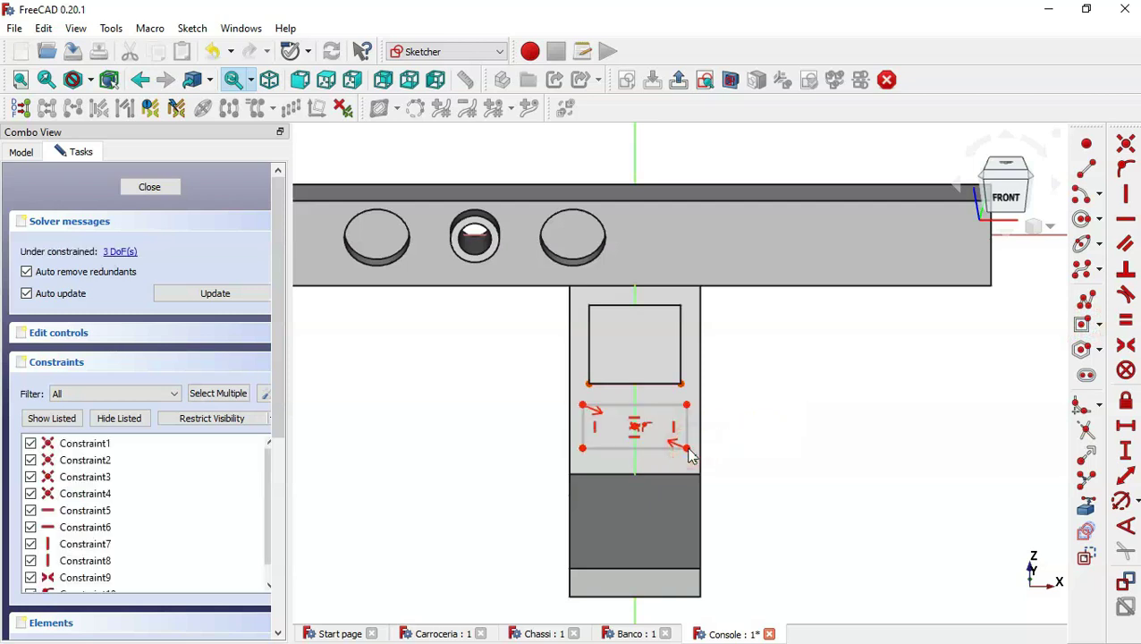
Step: Align the rectangle under the pad's corner, 2 mm below it with a 4 mm side, then close
click(684, 383)
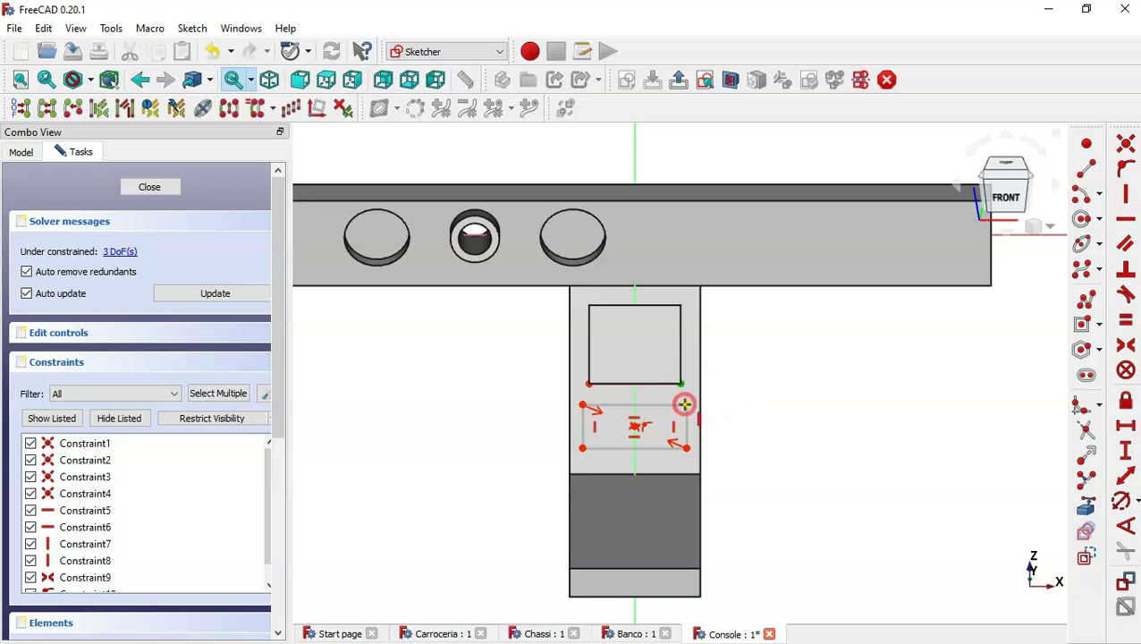
click(685, 404)
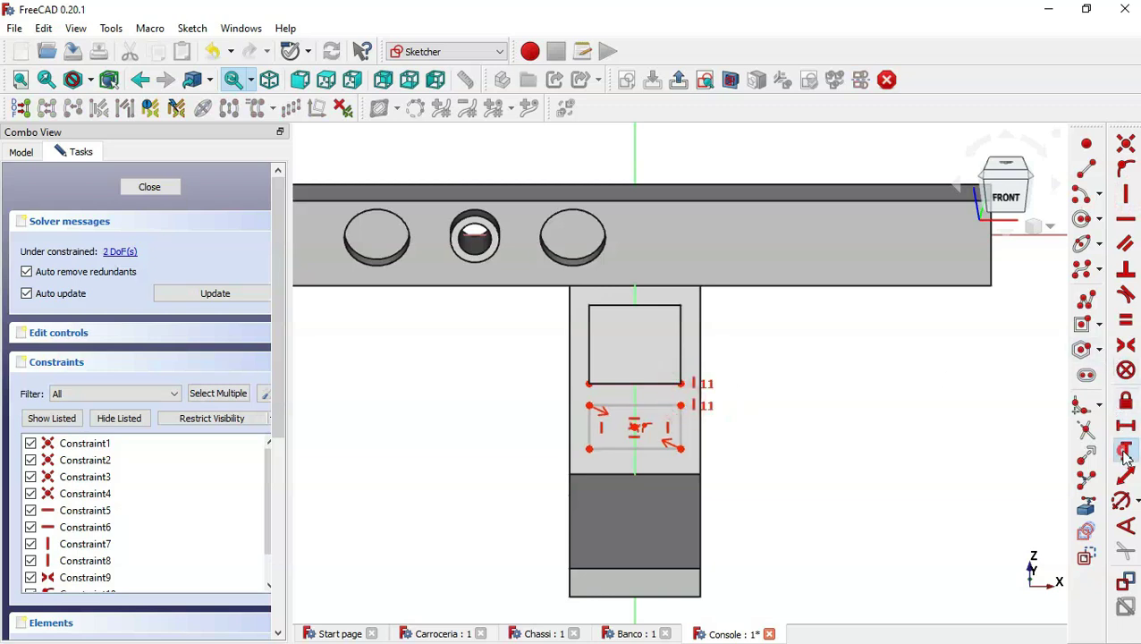
click(680, 405)
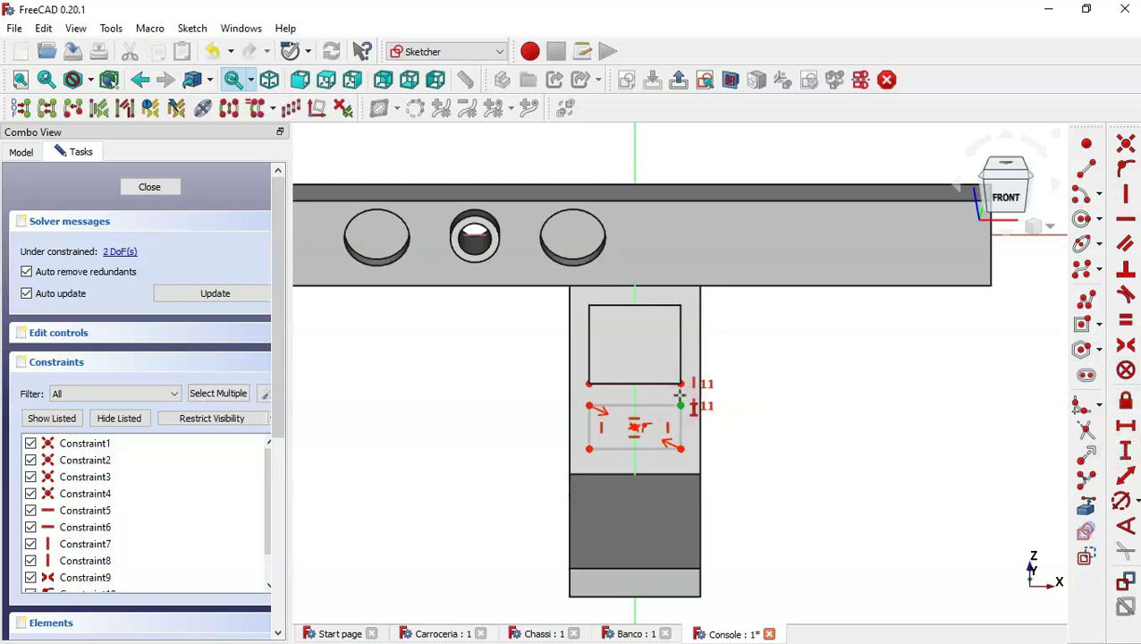
click(681, 384)
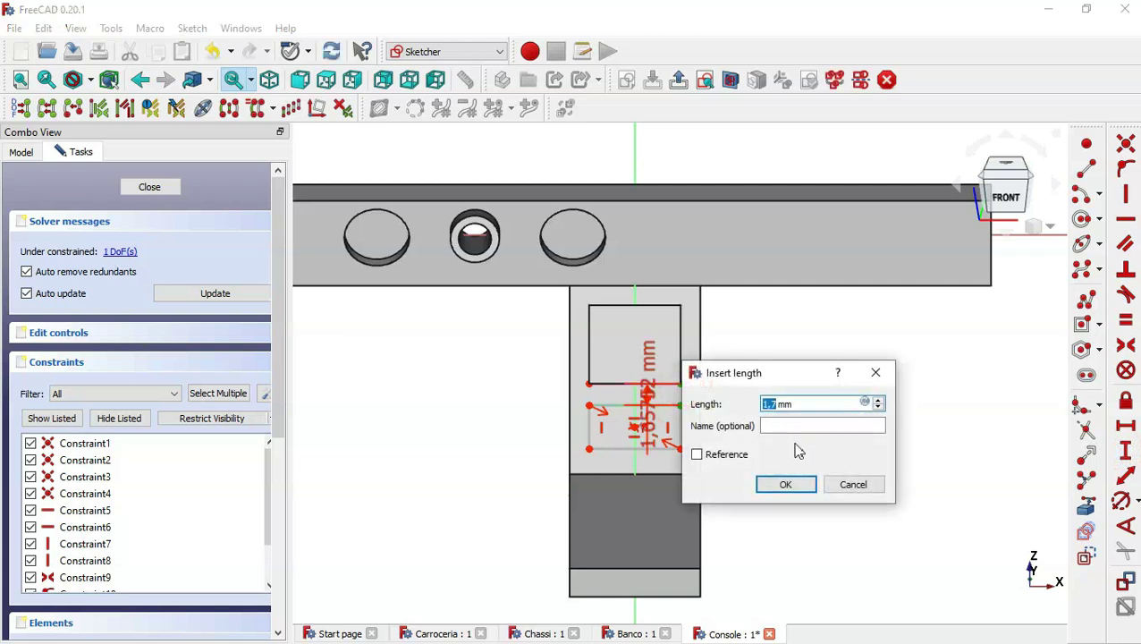
text(2)
key(Return)
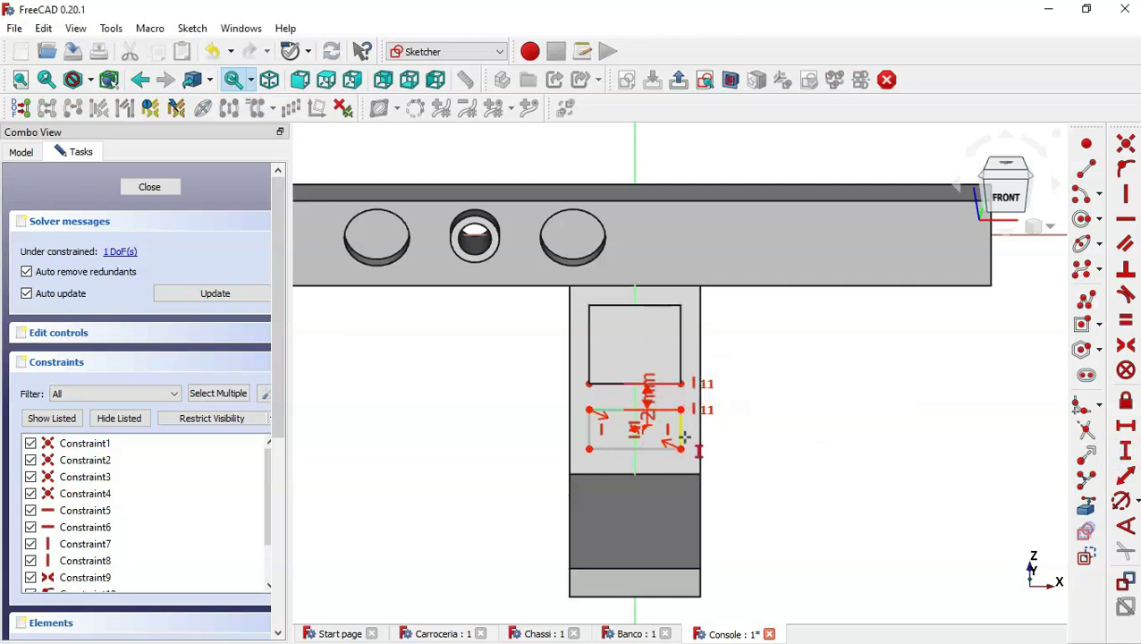
click(682, 436)
text(4)
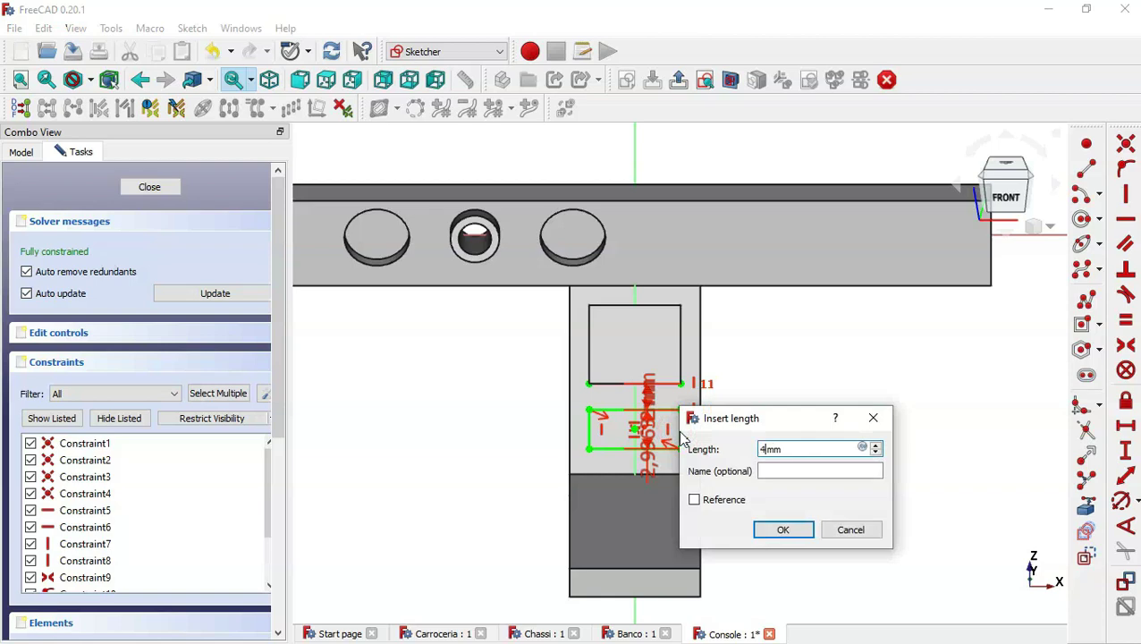
key(Return)
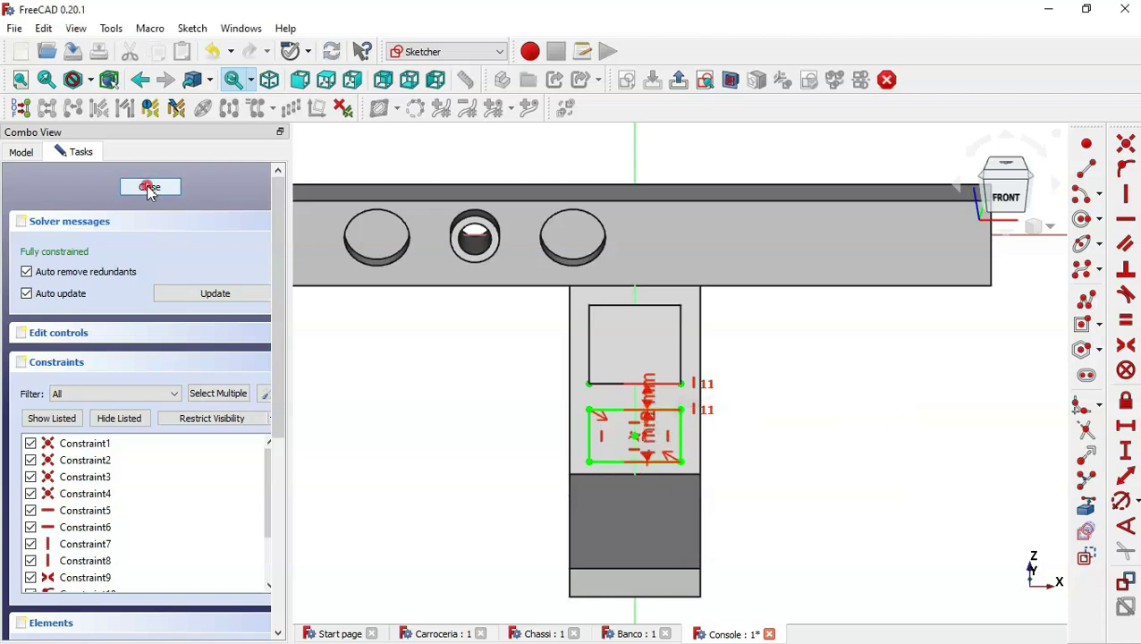
click(151, 190)
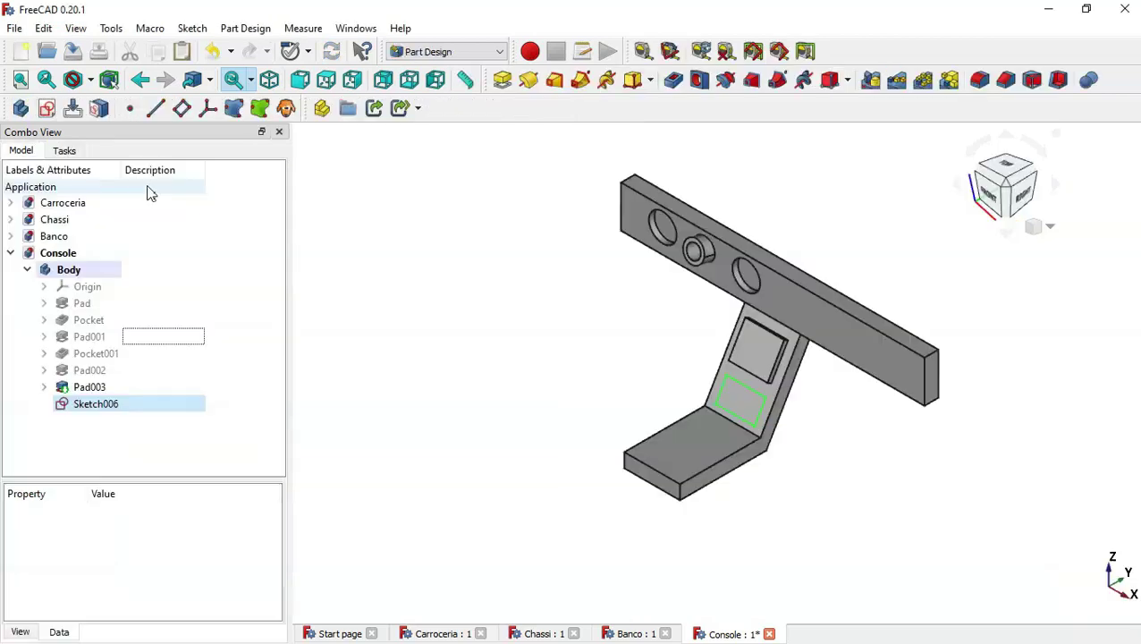
Step: Pocket the rectangle 0,8 mm as Pocket002, then start a sketch on the foot's underside
click(673, 80)
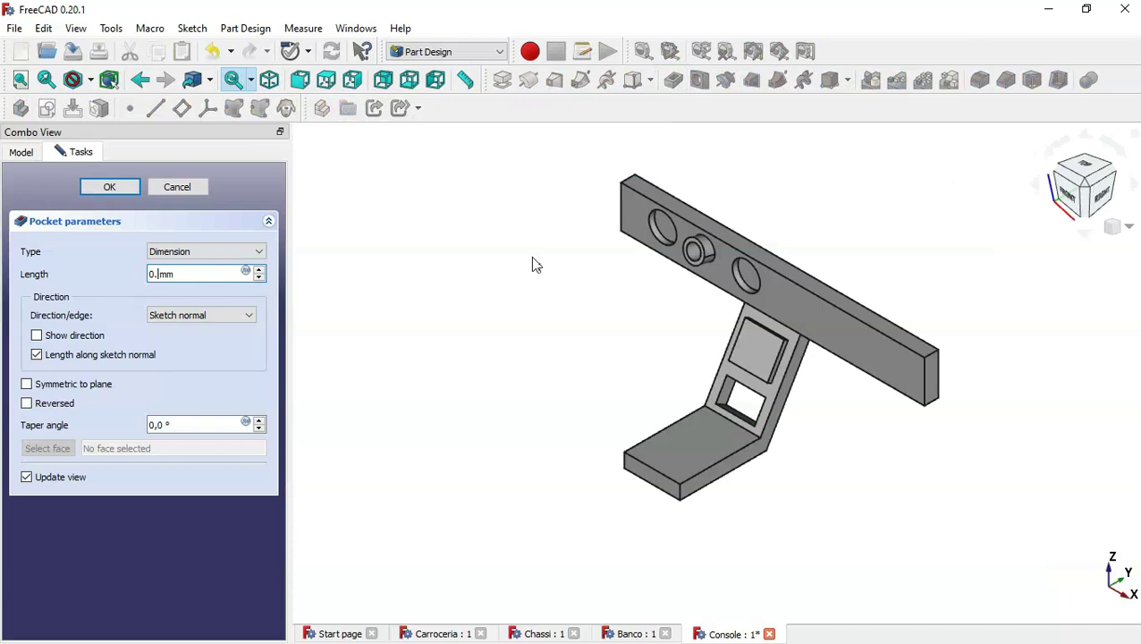
key(Return)
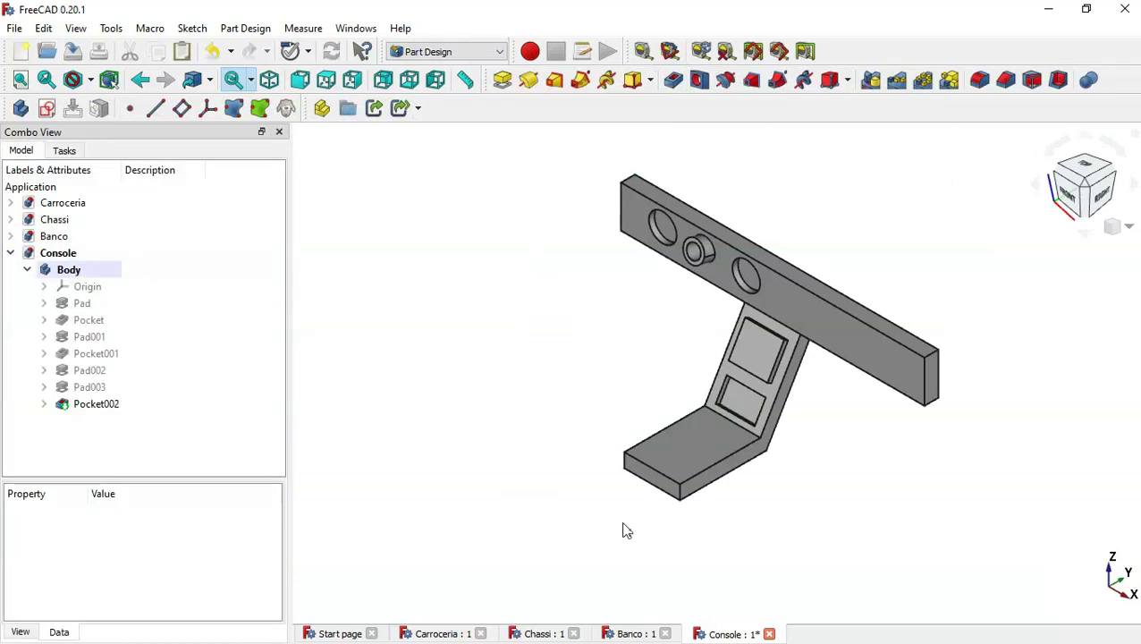
middle_drag(780, 570, 708, 408)
click(677, 414)
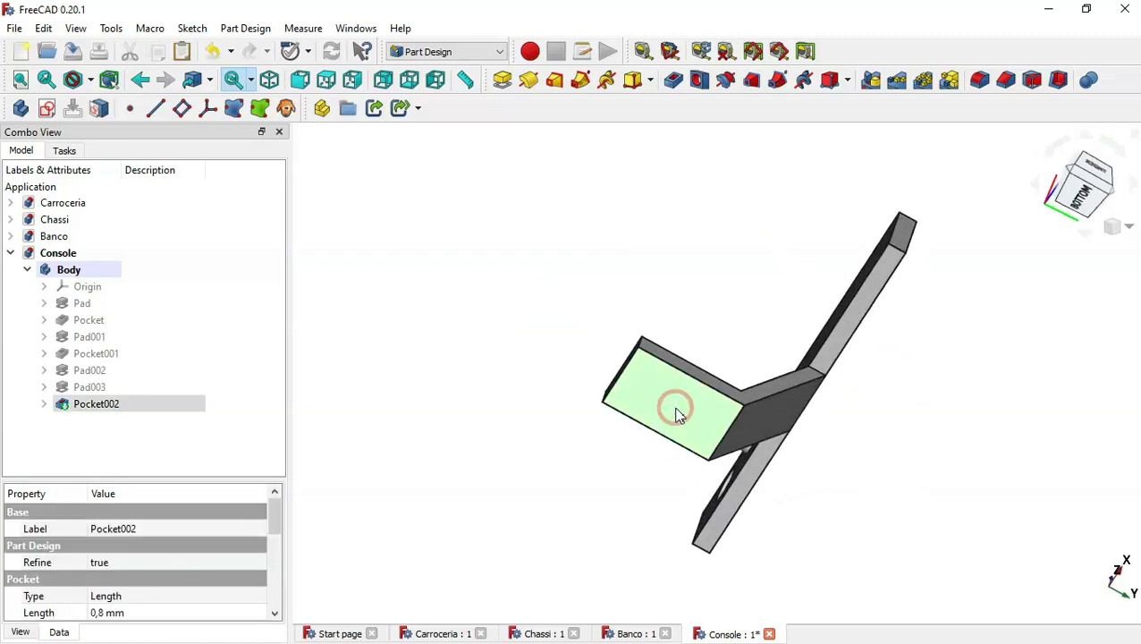
click(46, 108)
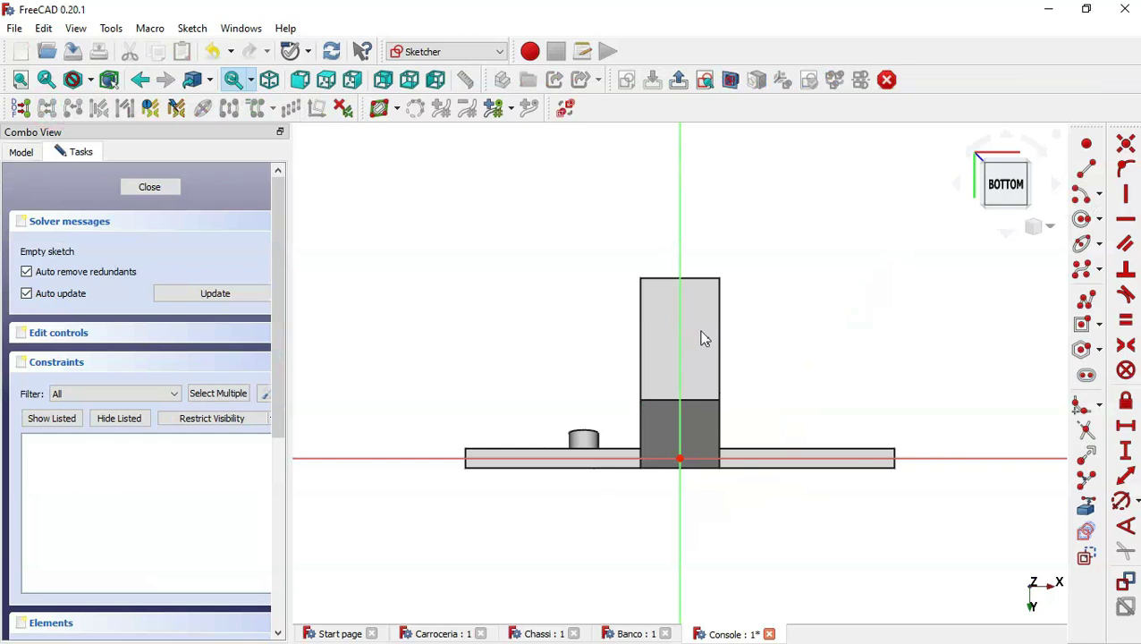
Step: Draw a horizontal slot on the foot's underside
scroll(702, 338, up, 3)
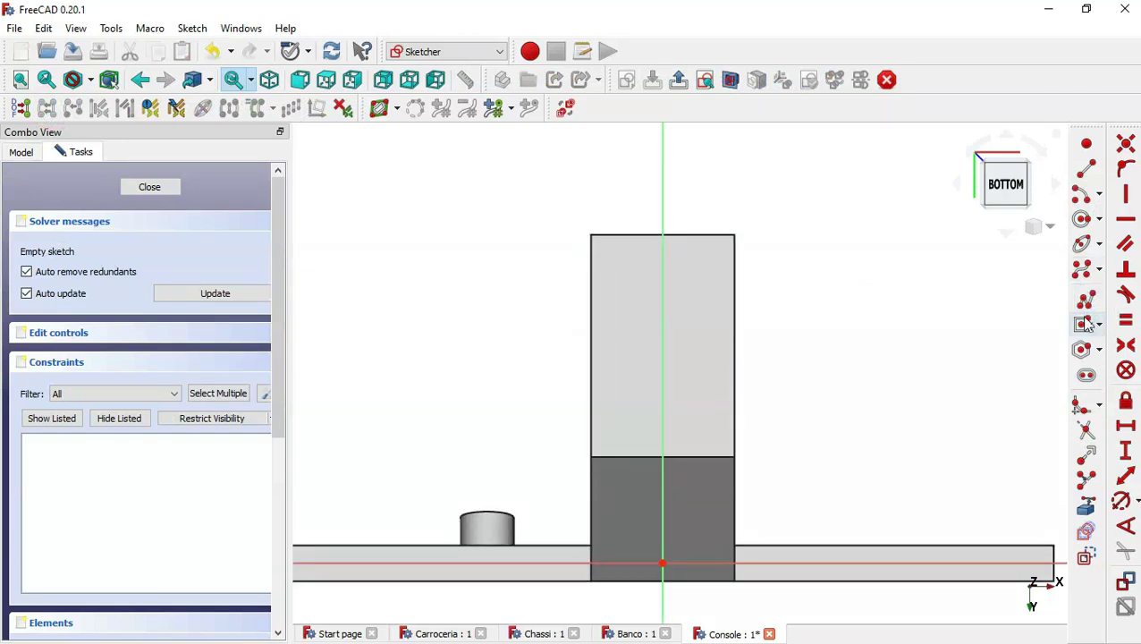
click(1085, 374)
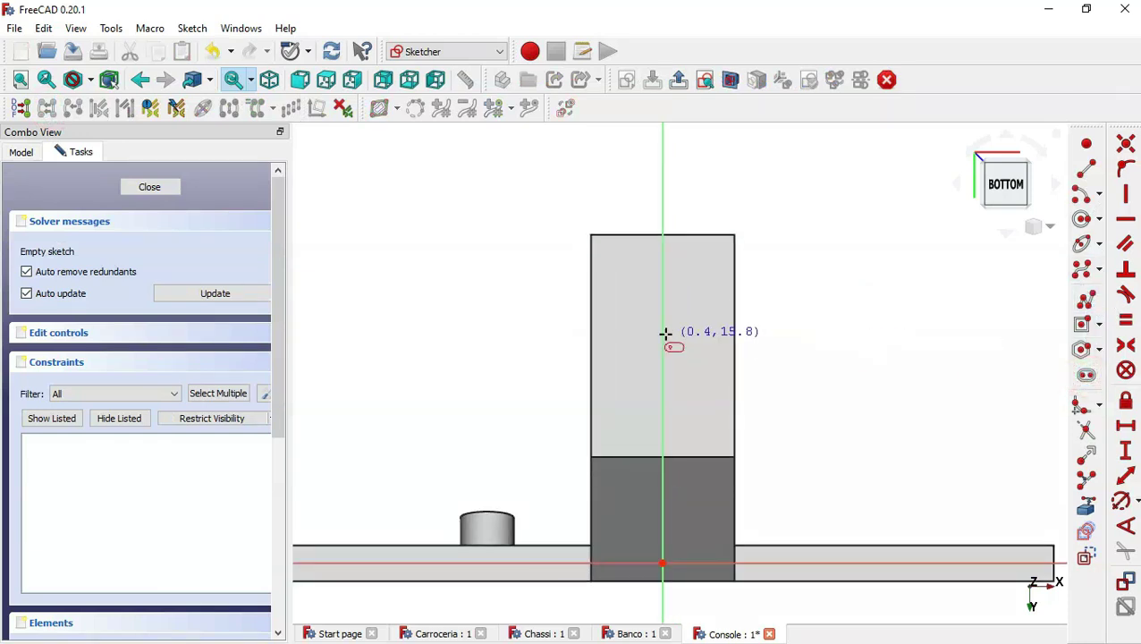
click(639, 319)
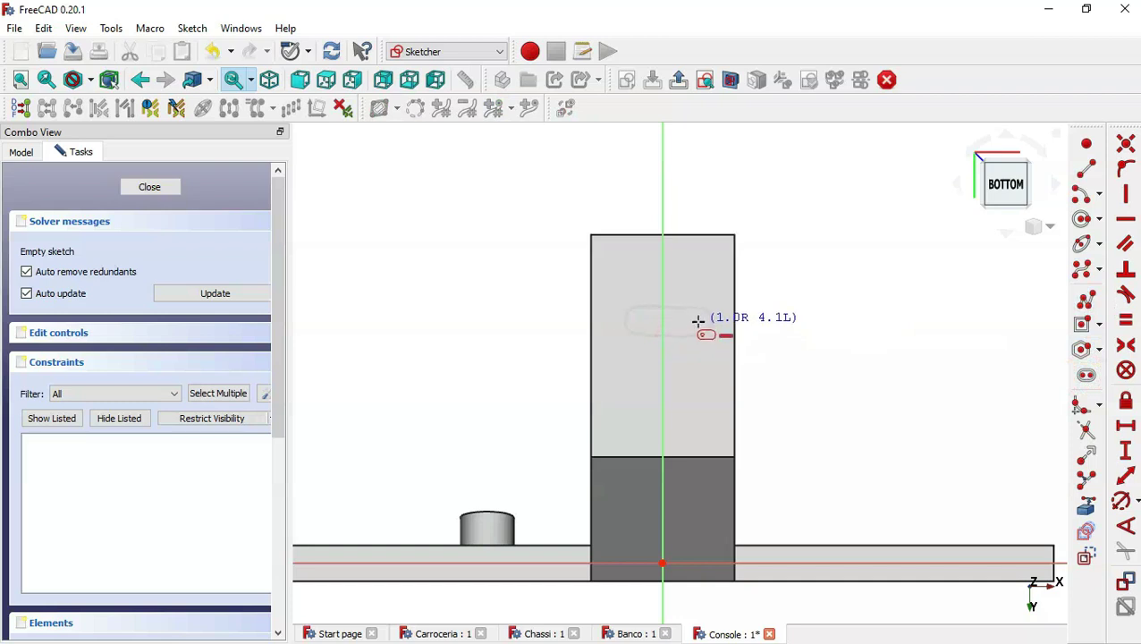
click(698, 319)
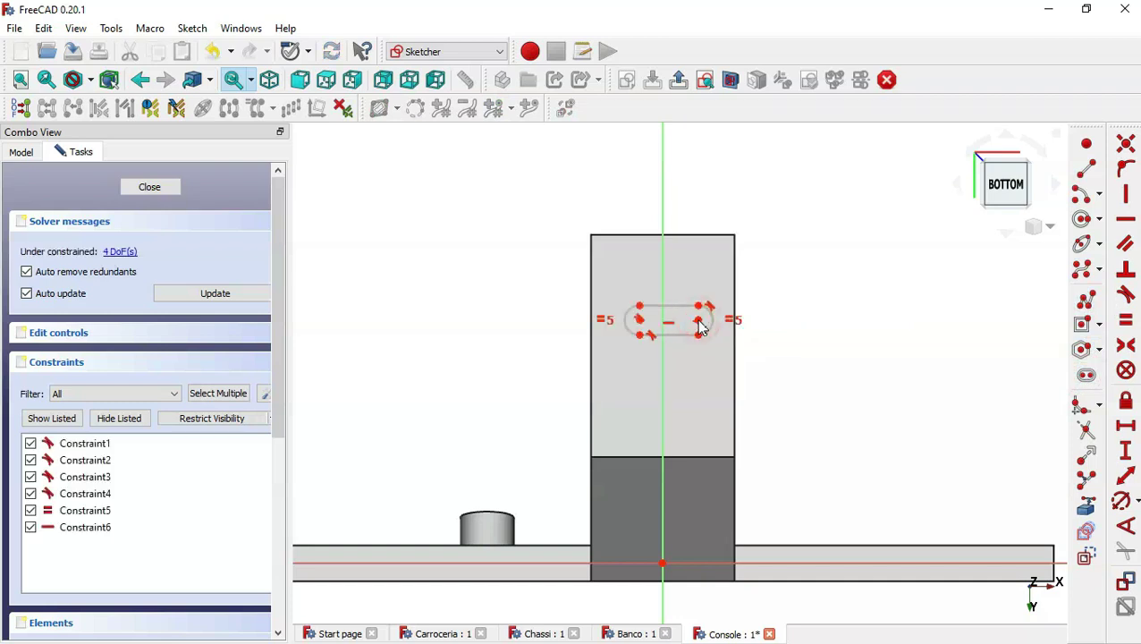
Step: Dimension the slot's right arc centre 3 mm from the origin and its arc centres 6 mm apart
click(1125, 426)
click(662, 563)
click(698, 318)
click(698, 319)
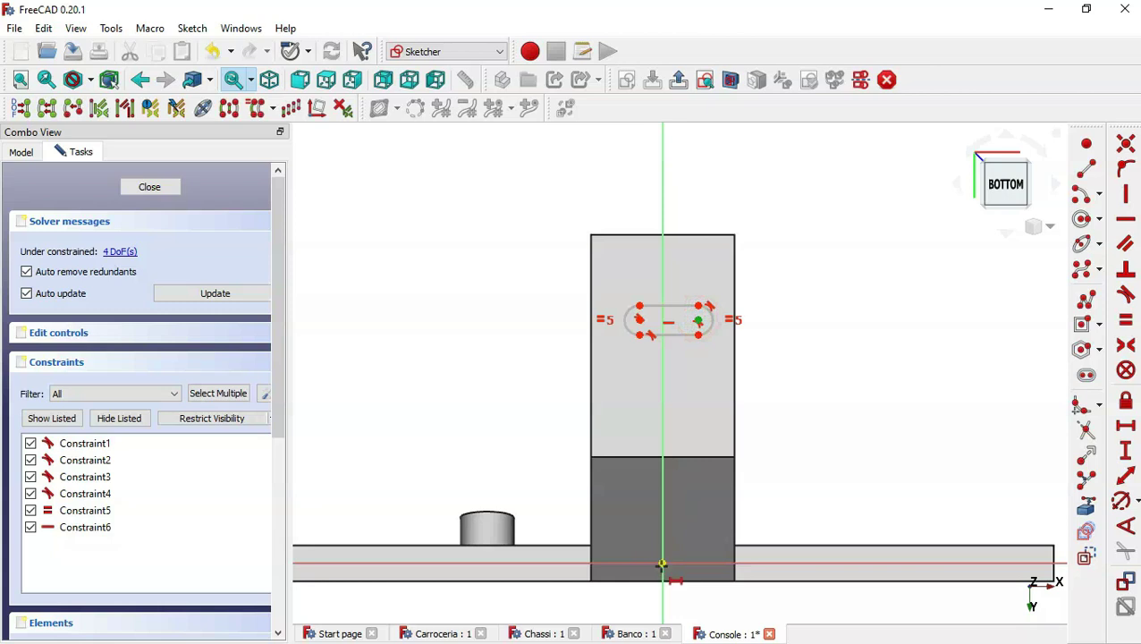
click(662, 563)
text(3)
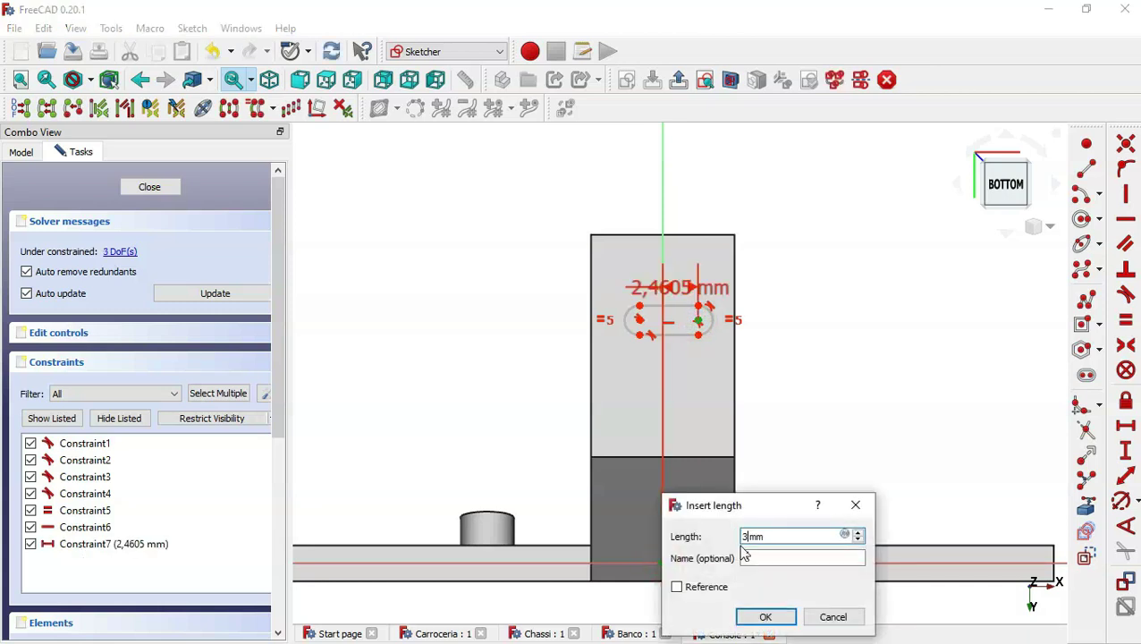
key(Return)
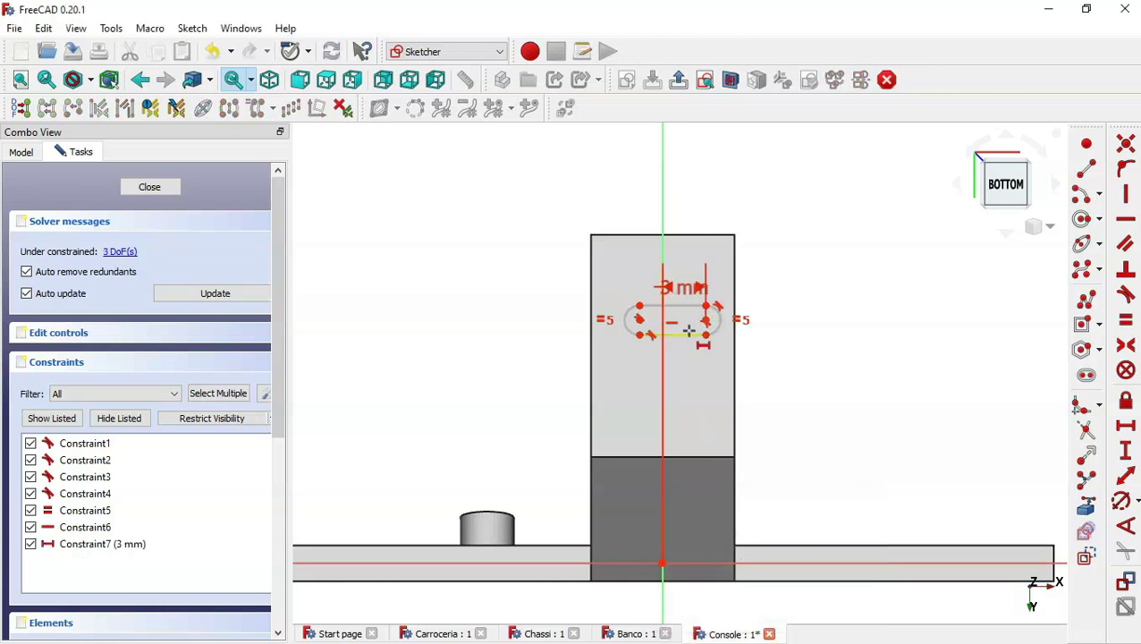
click(690, 338)
text(6)
key(Return)
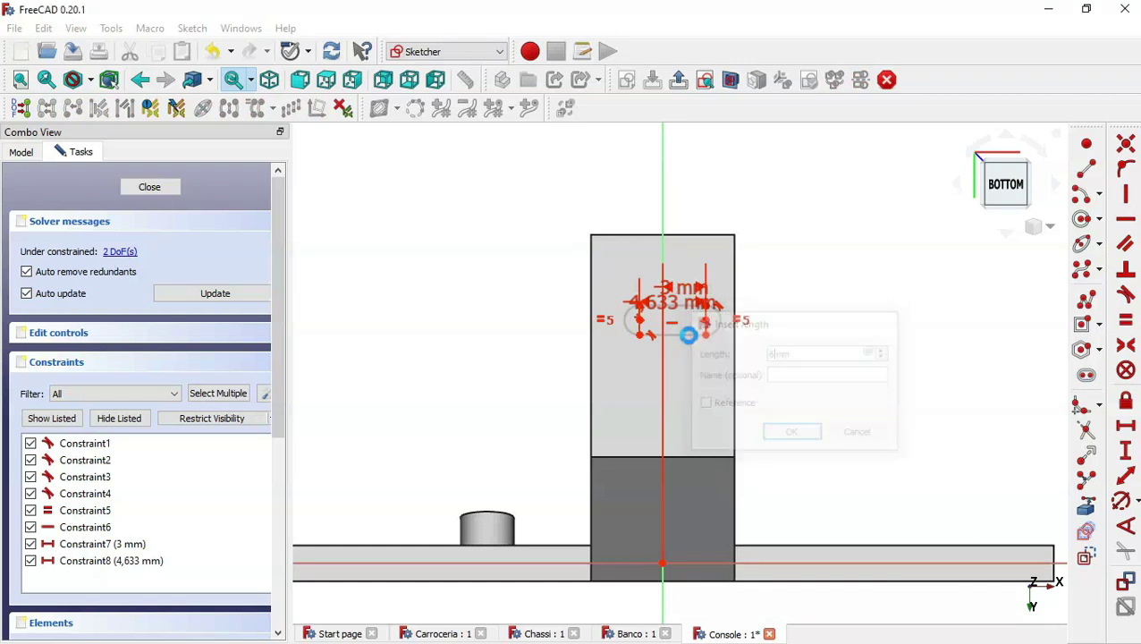
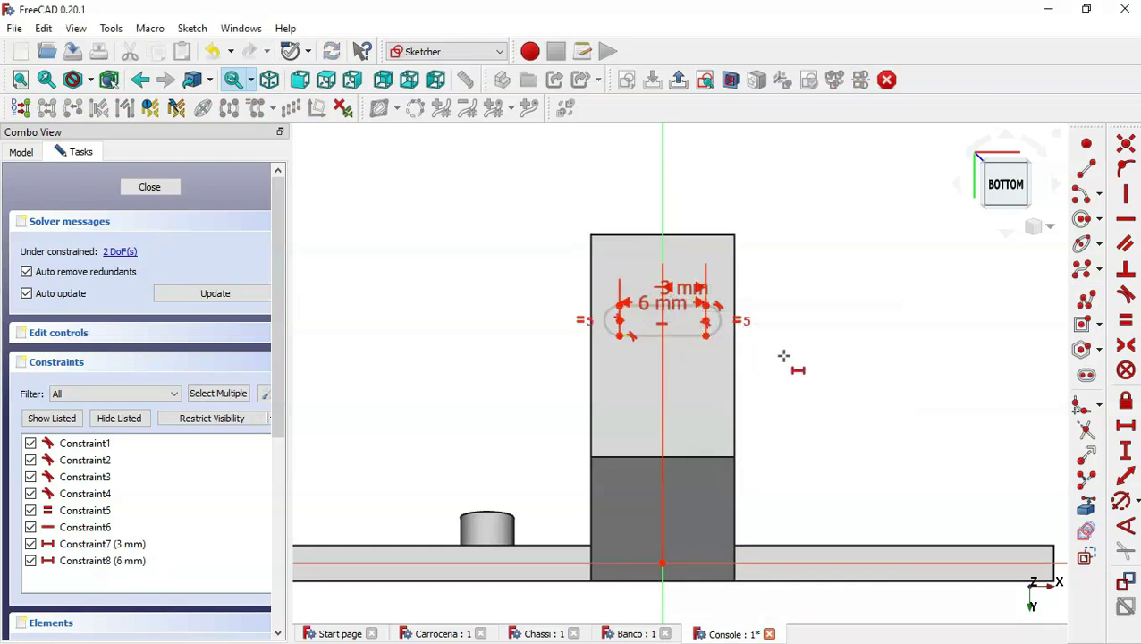
Step: Reference the block's dividing edge, then give the slot 1 mm end radii and 7.75 mm height
click(1085, 506)
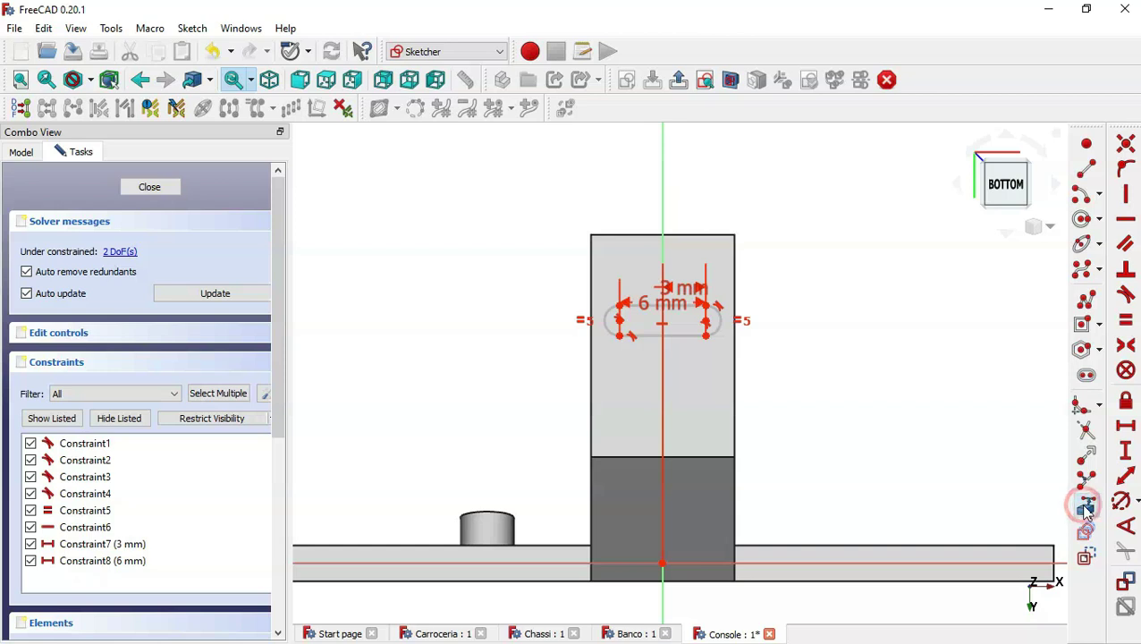
click(717, 456)
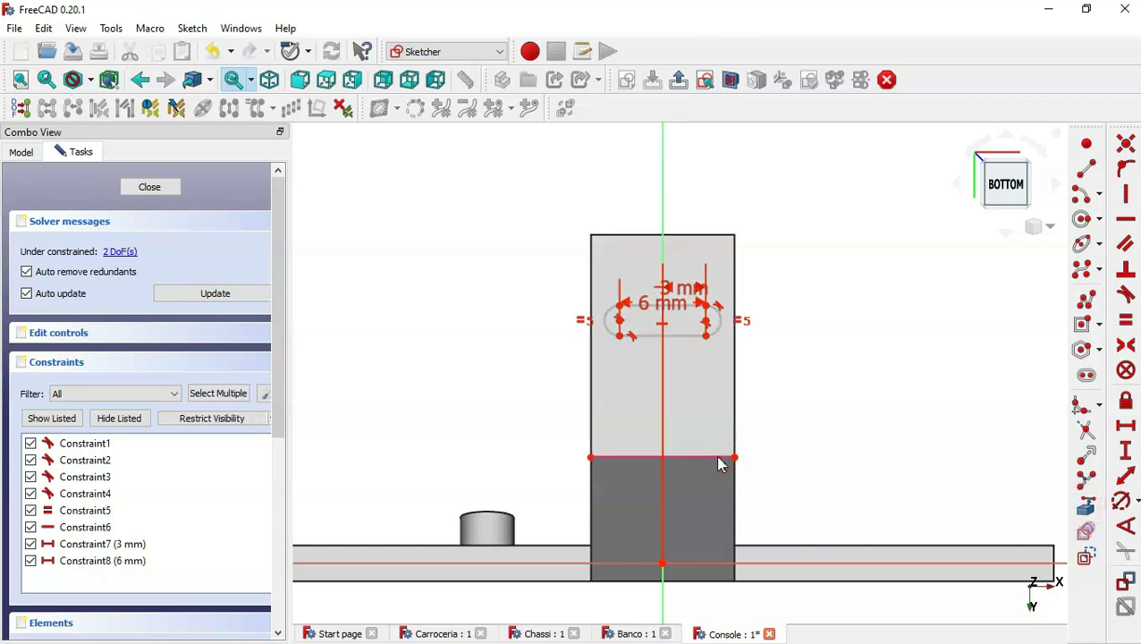
click(1121, 502)
click(720, 324)
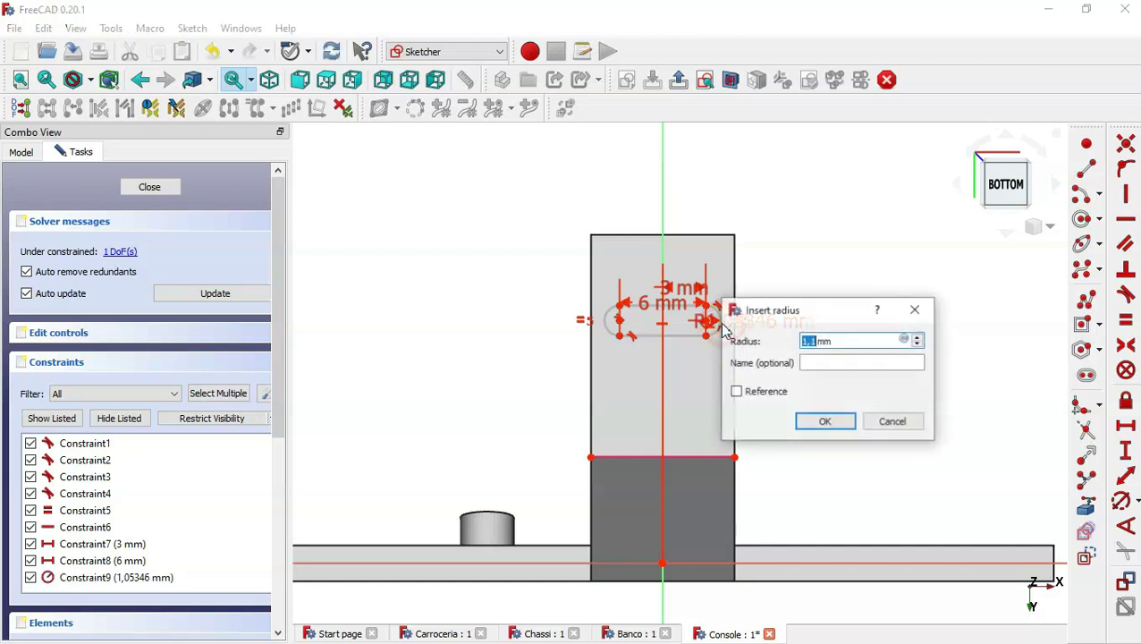
key(Return)
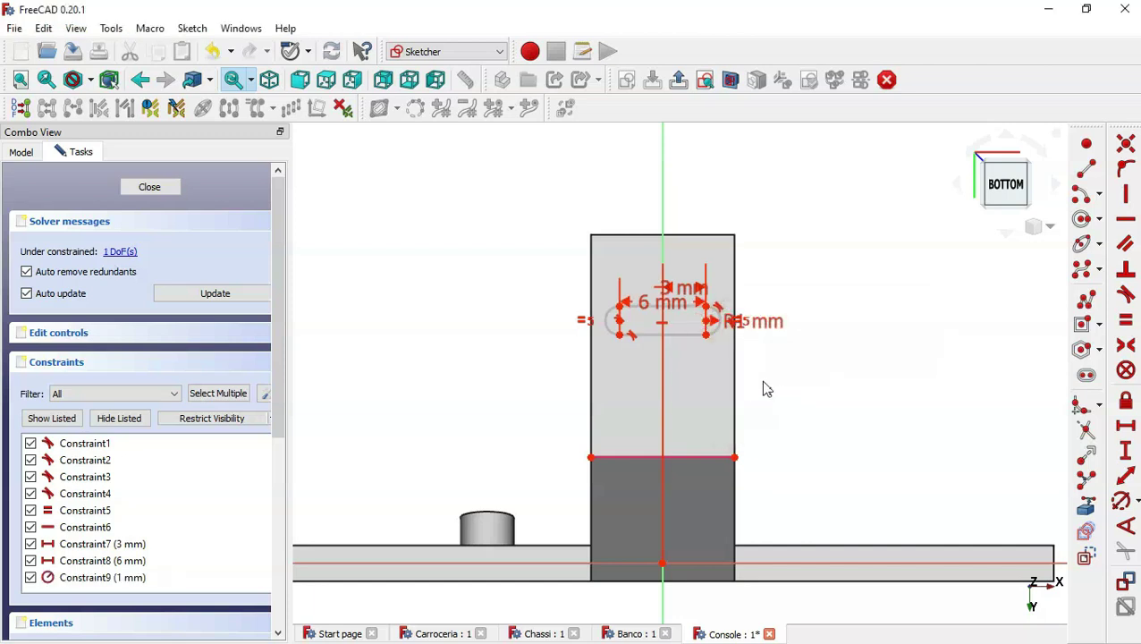
scroll(765, 391, up, 2)
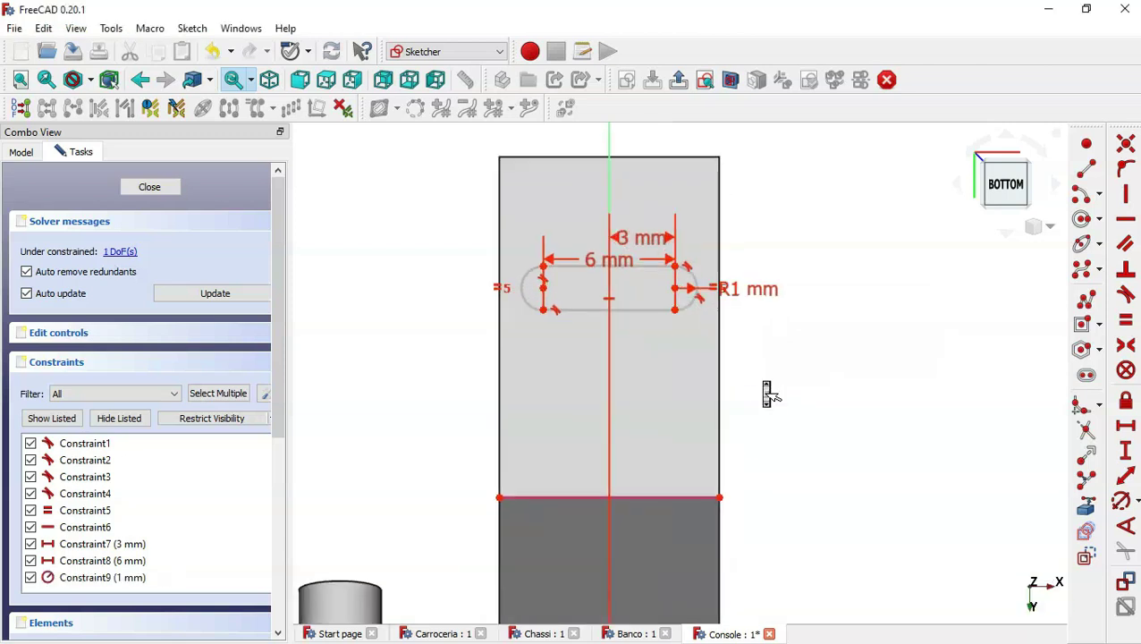
click(1127, 458)
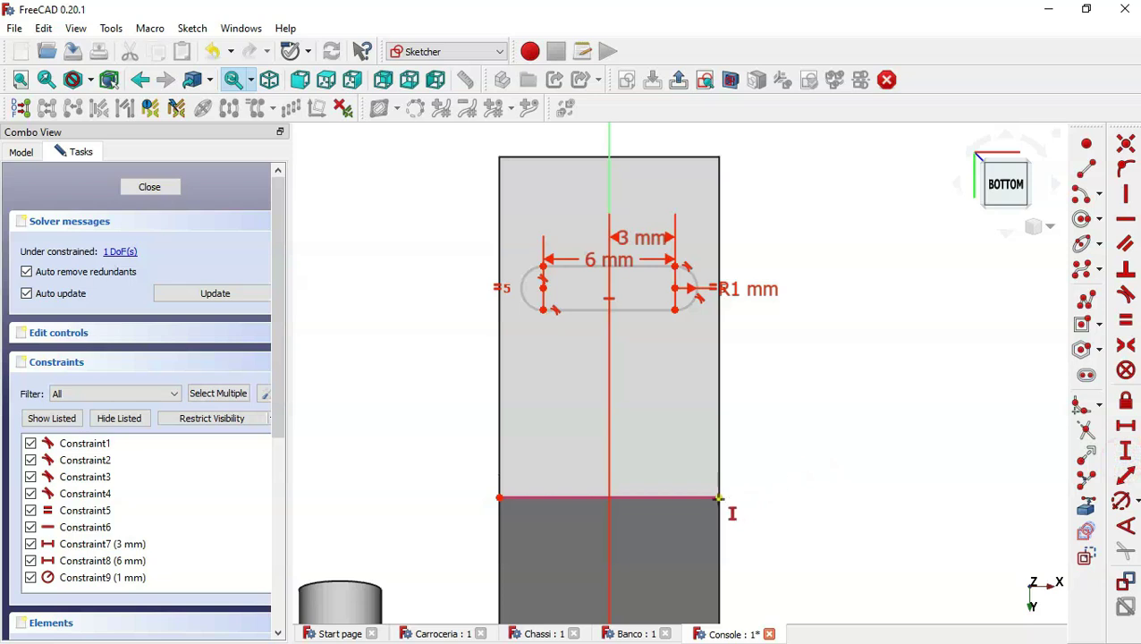
click(676, 288)
text(15.5/2 mm)
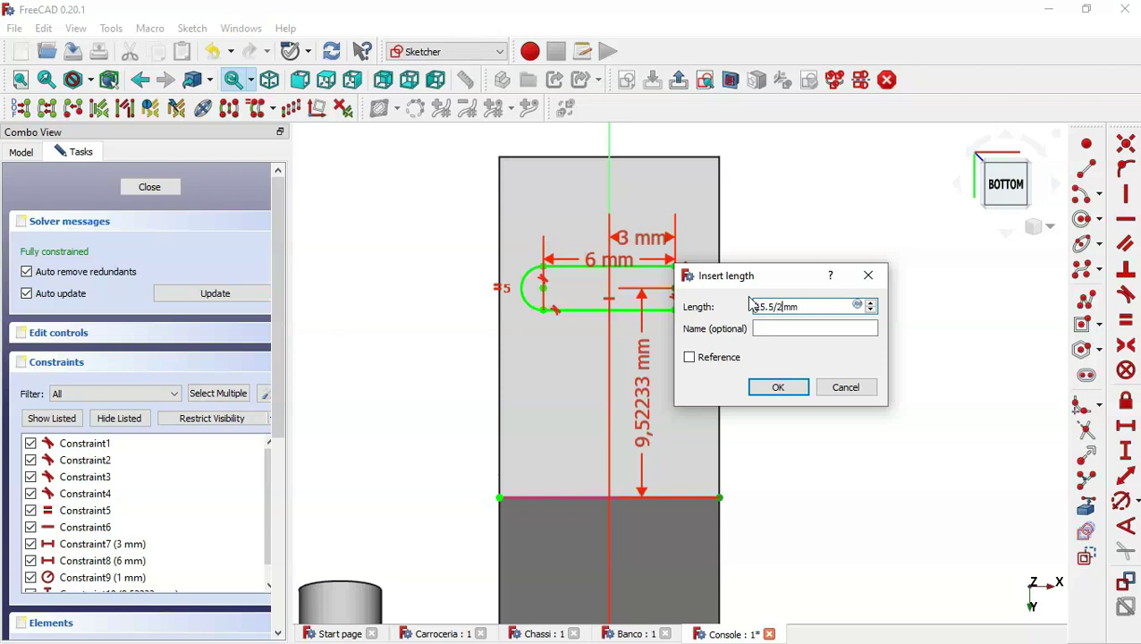
key(Return)
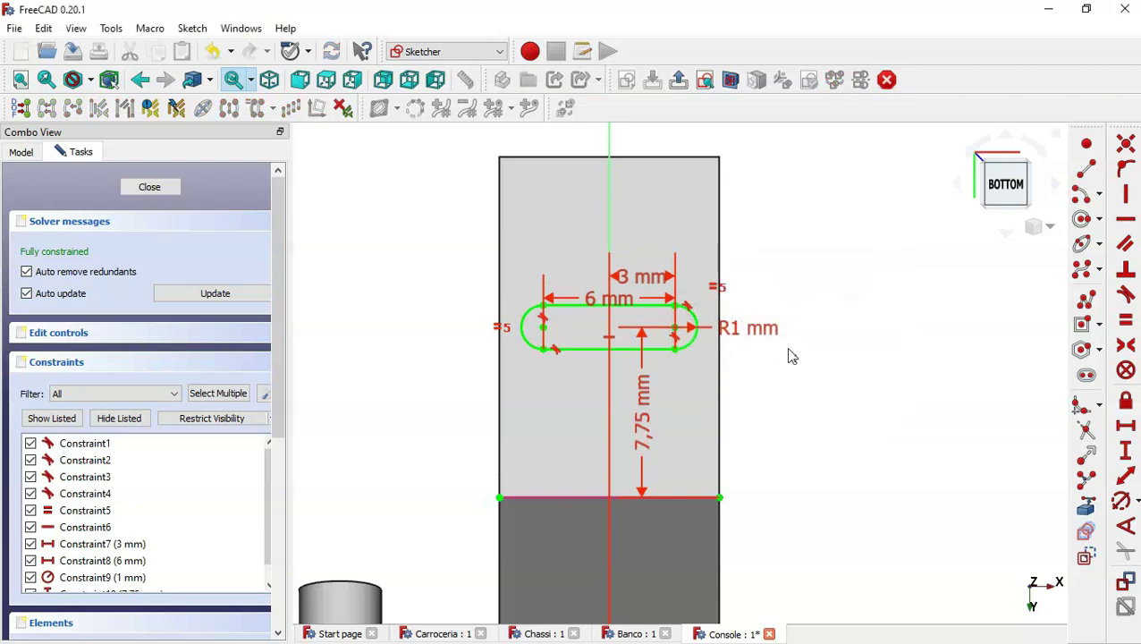
Step: Close the slot sketch and pad it 2.5 mm as Pad004
click(152, 187)
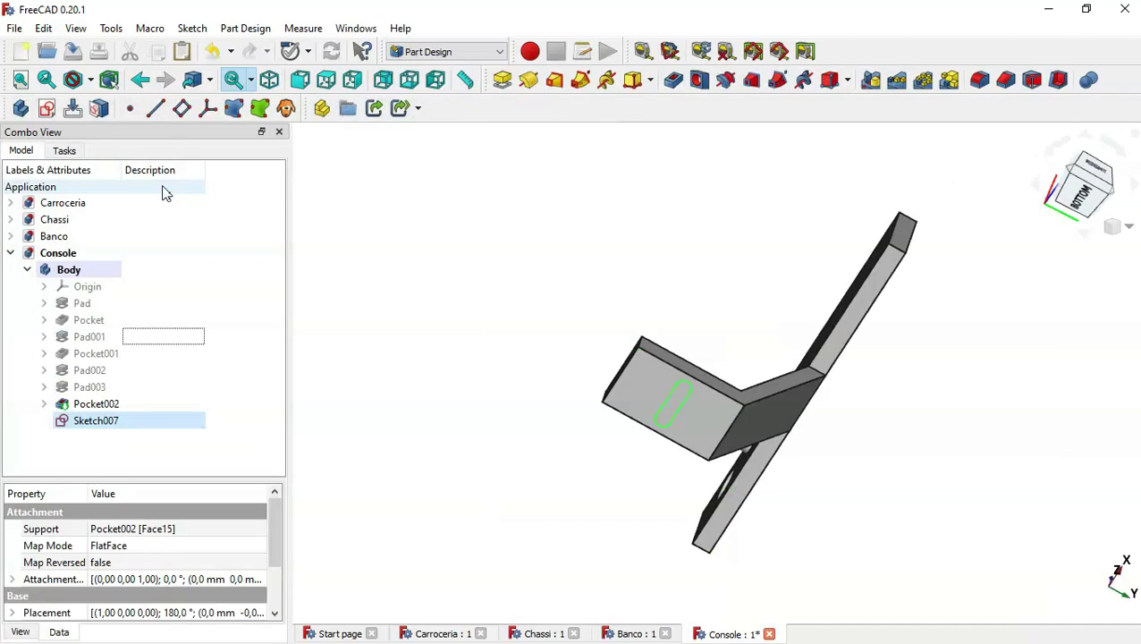
click(502, 79)
text(2.5)
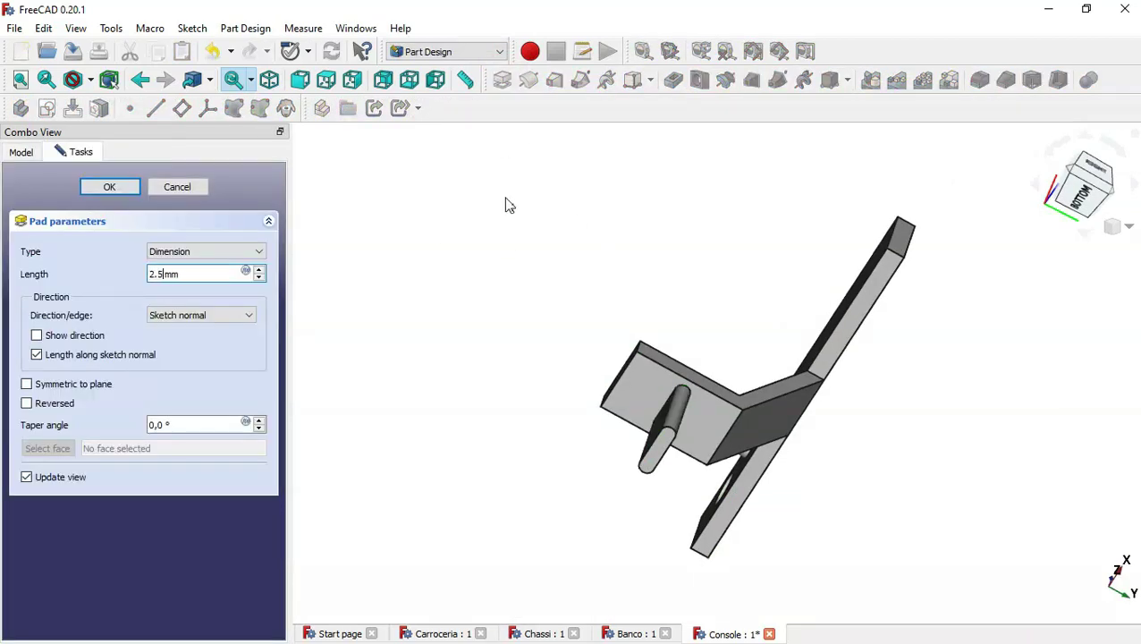
key(Return)
Step: Start a new sketch on the lower plate's flat top face
middle_drag(509, 275, 513, 283)
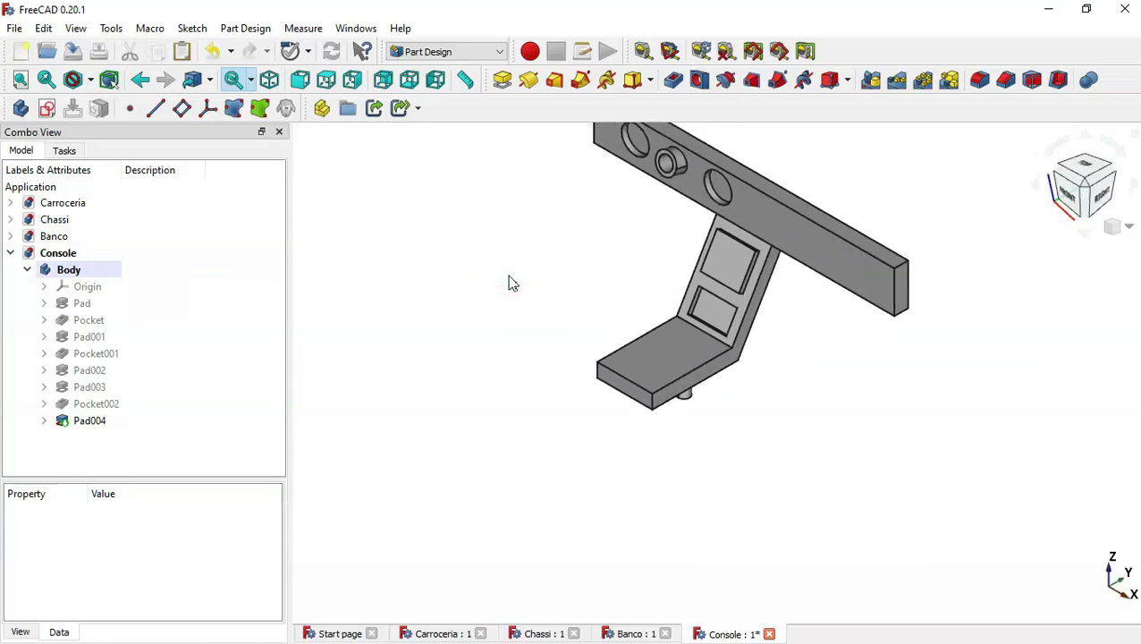
click(677, 426)
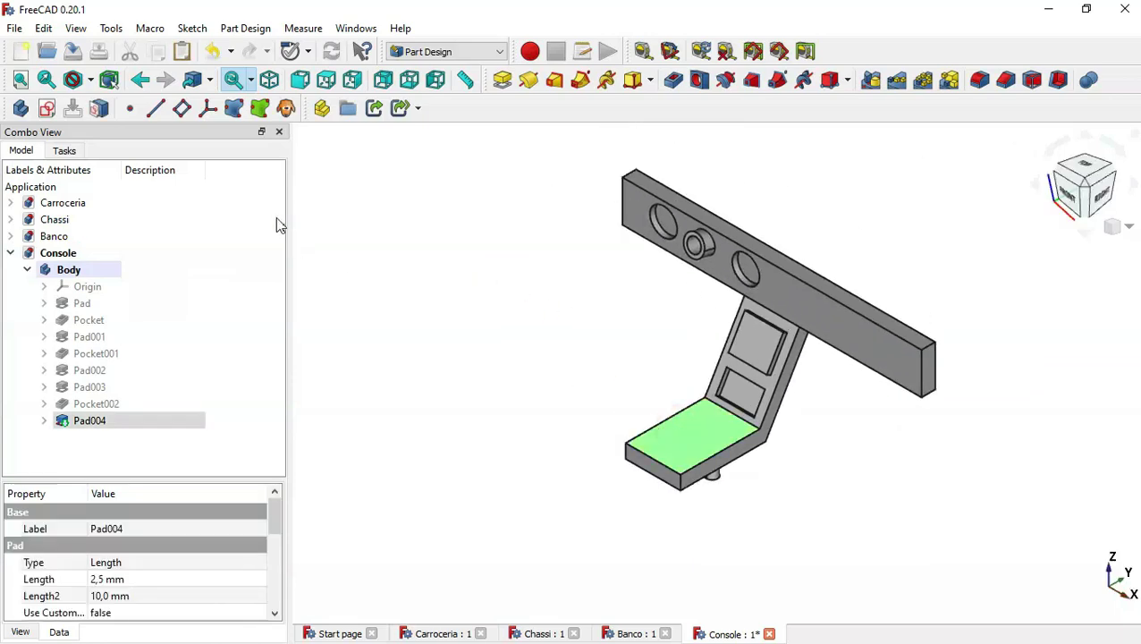
click(47, 108)
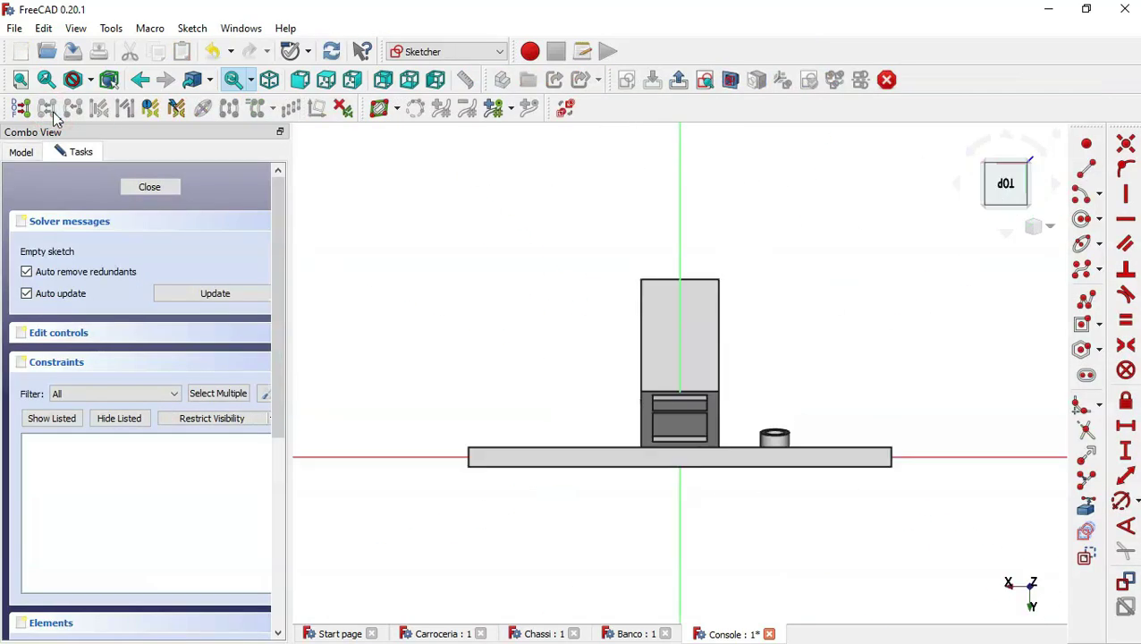
Step: Draw a circle centred on the vertical axis and give it a 5 mm diameter
scroll(698, 295, up, 2)
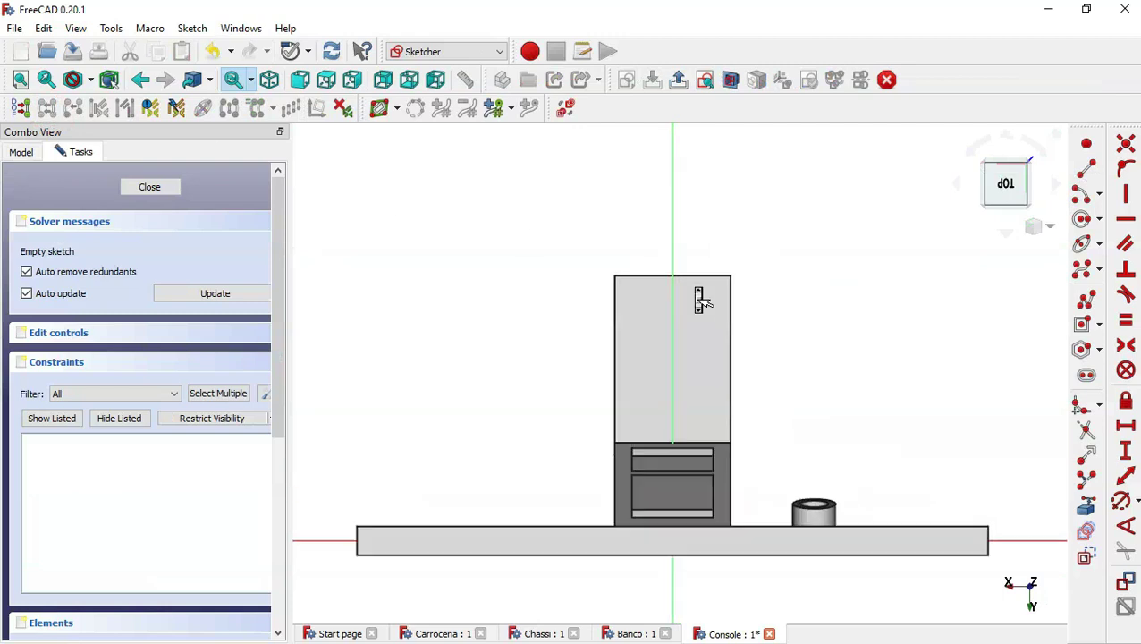
scroll(856, 305, up, 1)
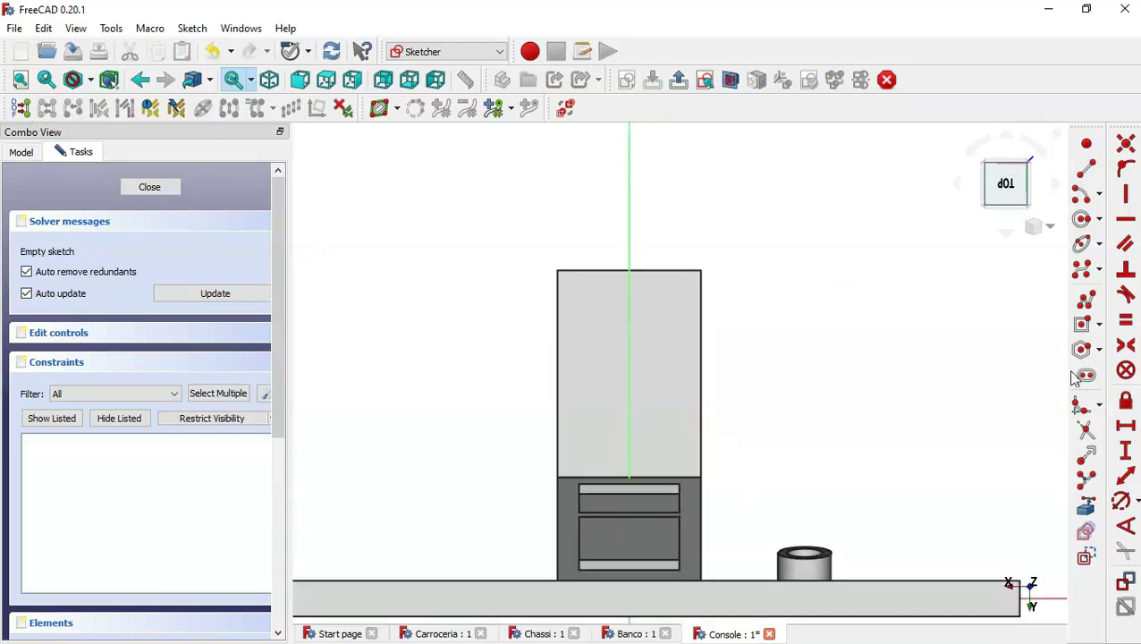
click(1082, 220)
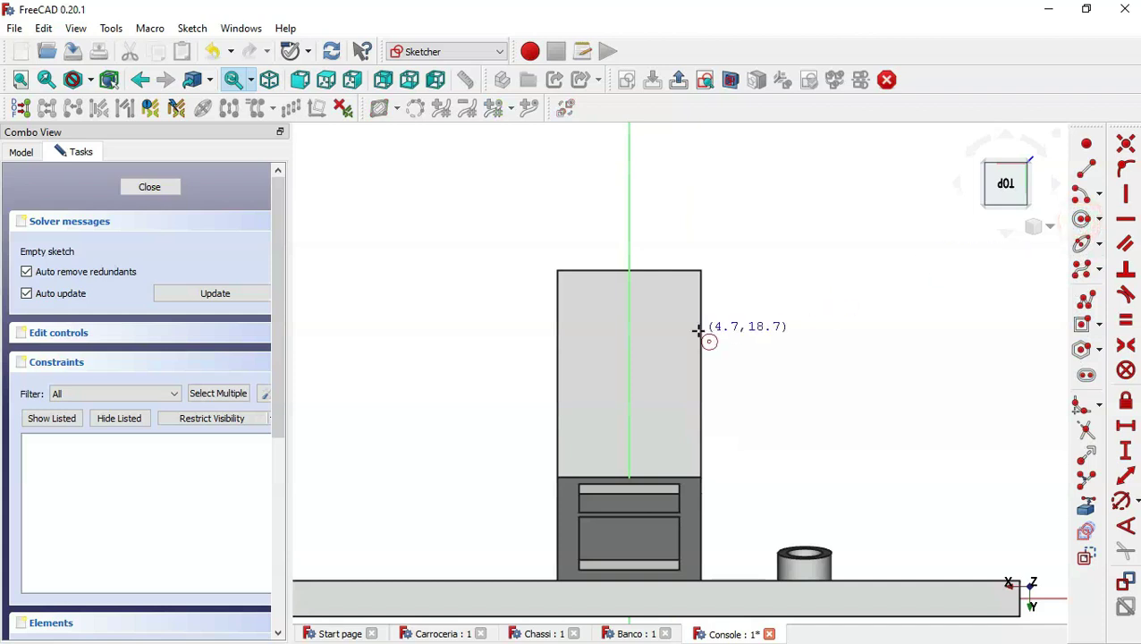
click(629, 354)
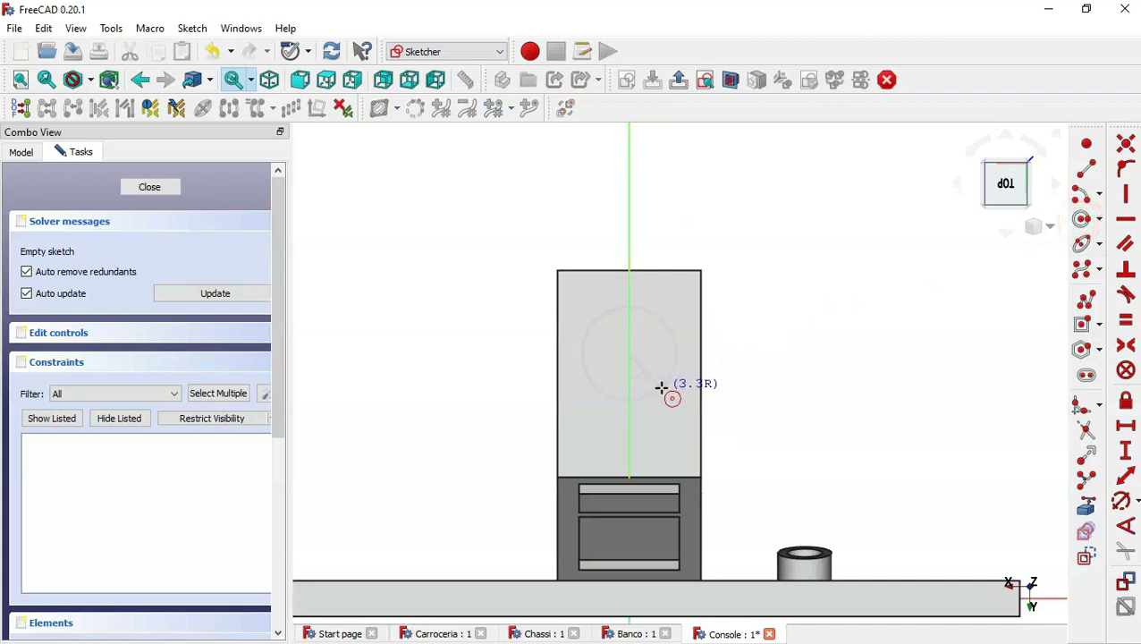
click(658, 385)
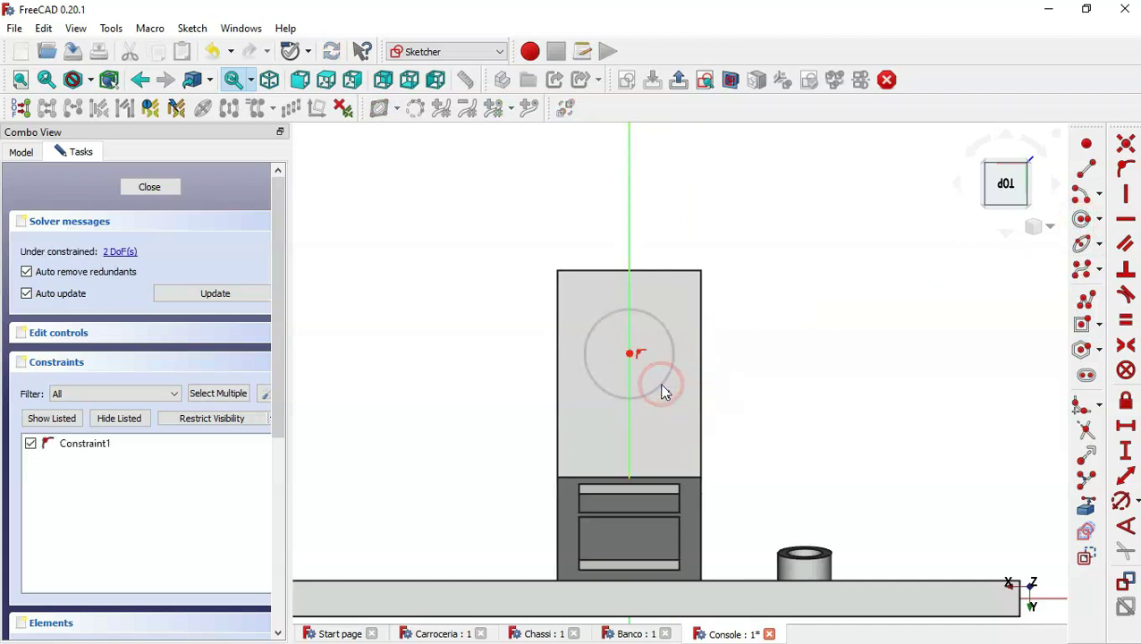
click(1121, 501)
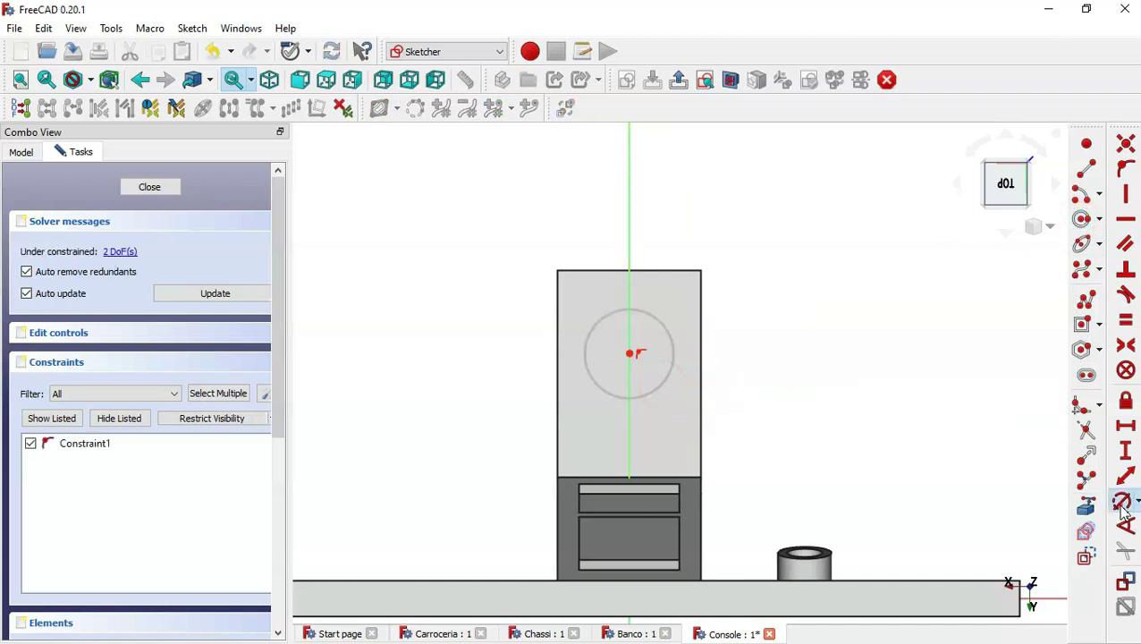
click(677, 365)
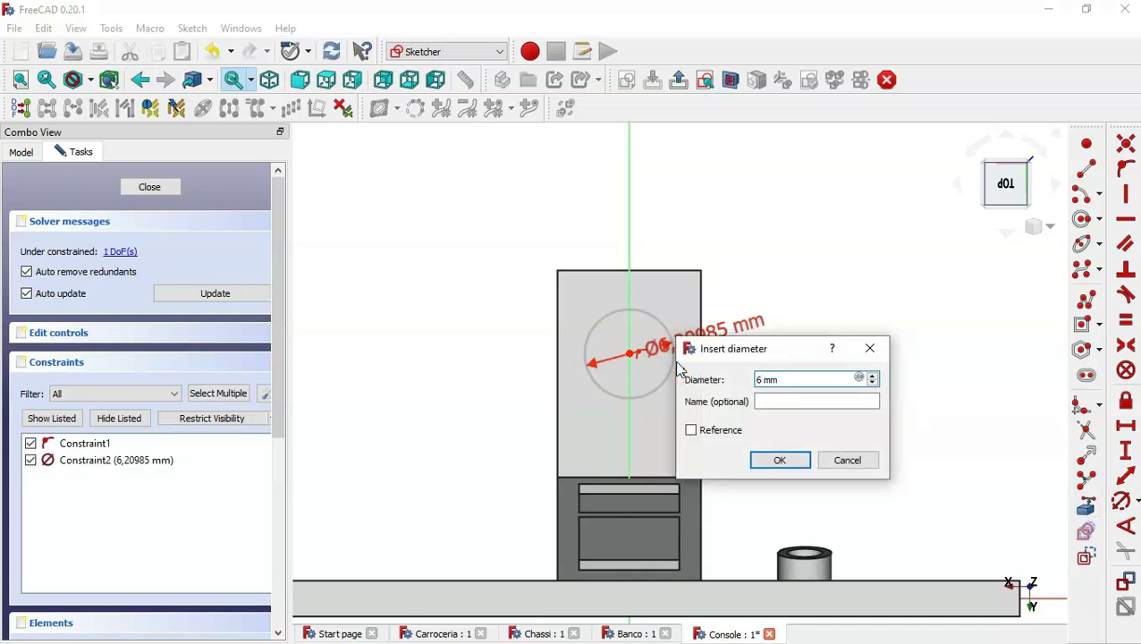
key(Return)
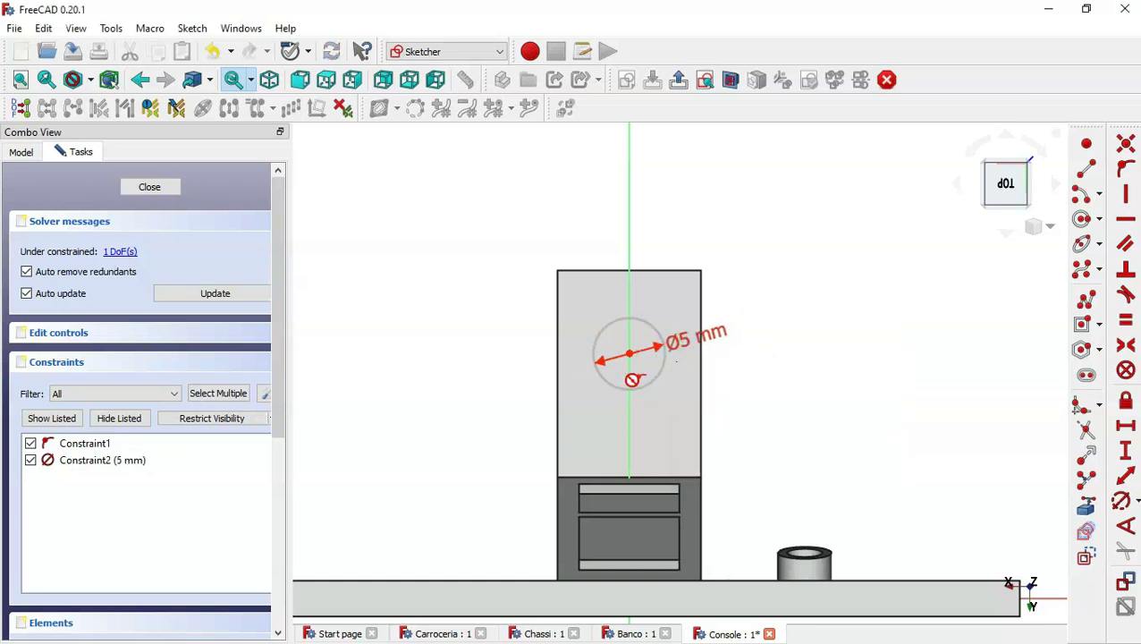
Step: Place the circle centre 16 mm above the origin and close the sketch
click(1126, 452)
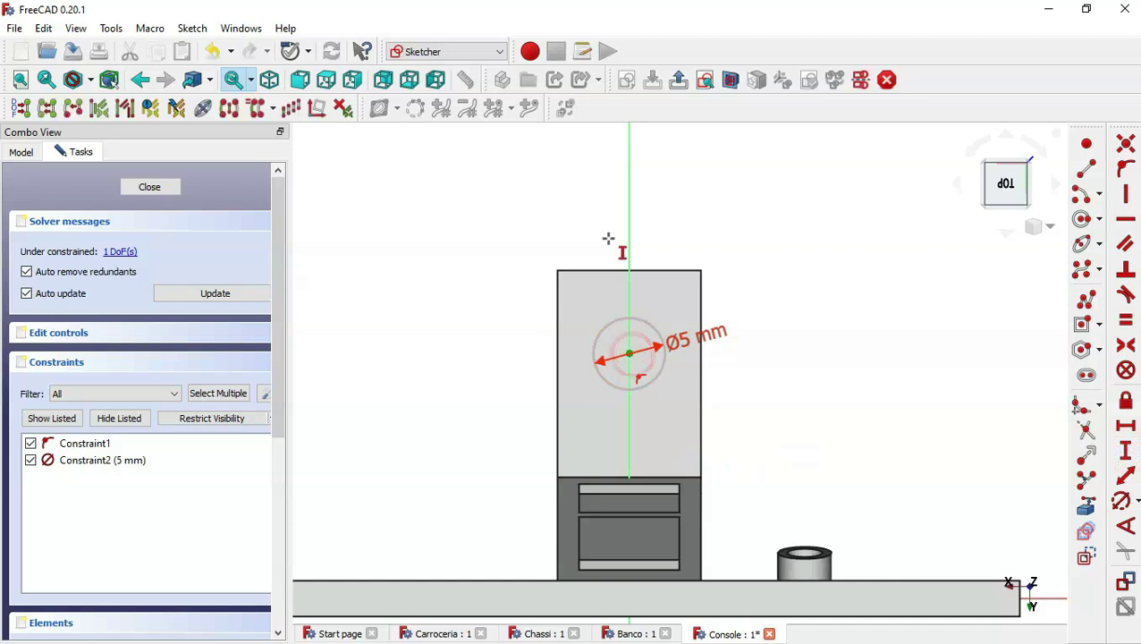
scroll(611, 241, down, 2)
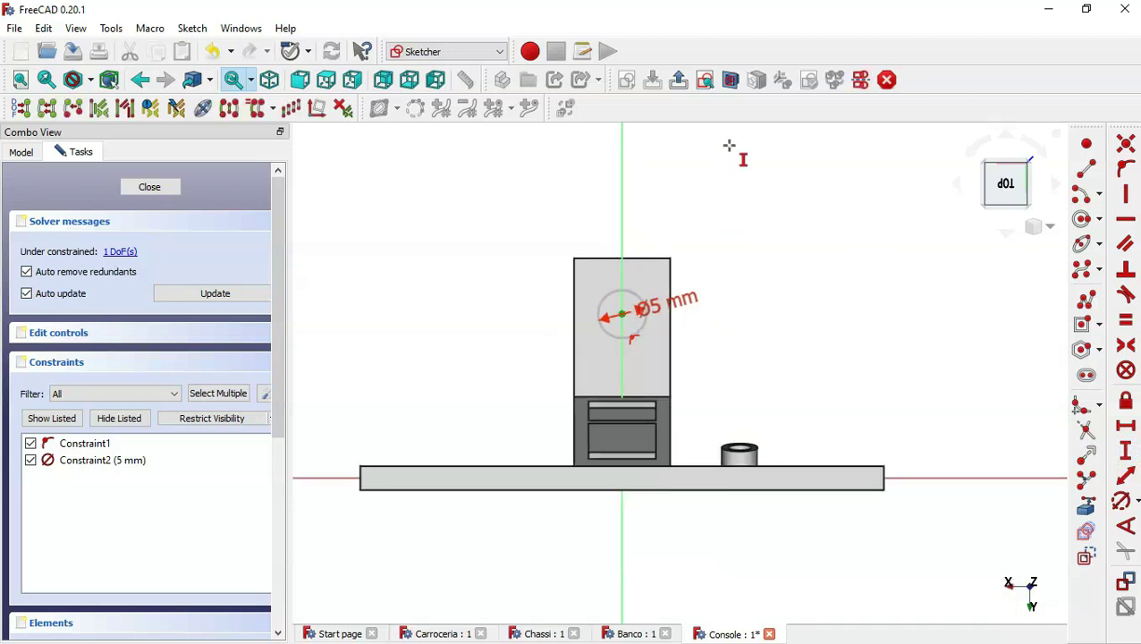
click(730, 82)
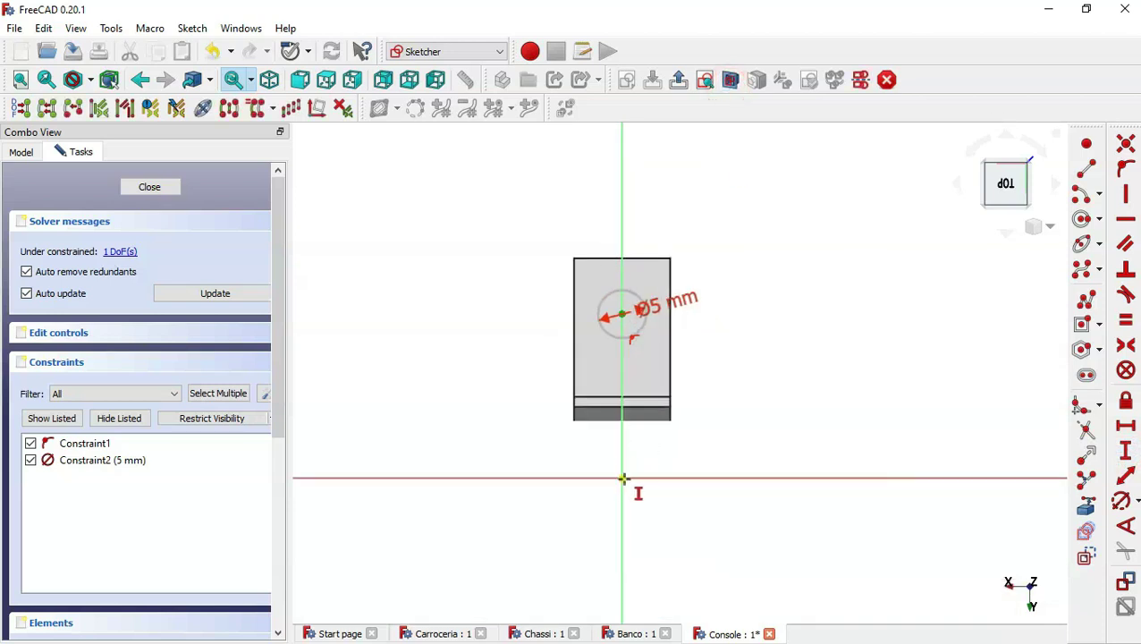
click(621, 479)
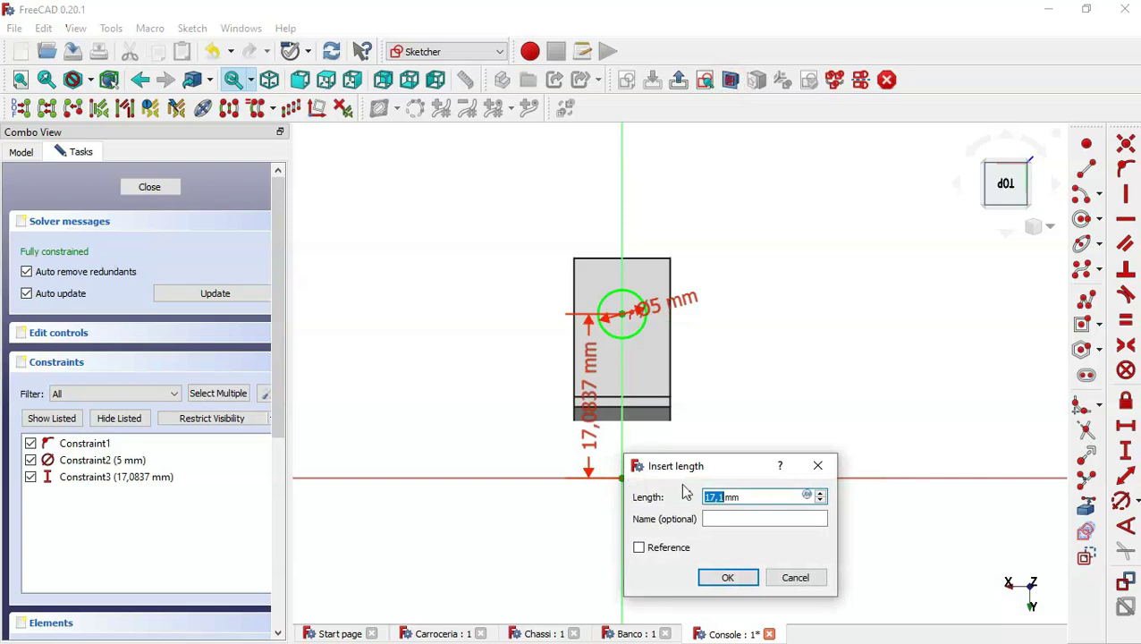
text(16)
key(Return)
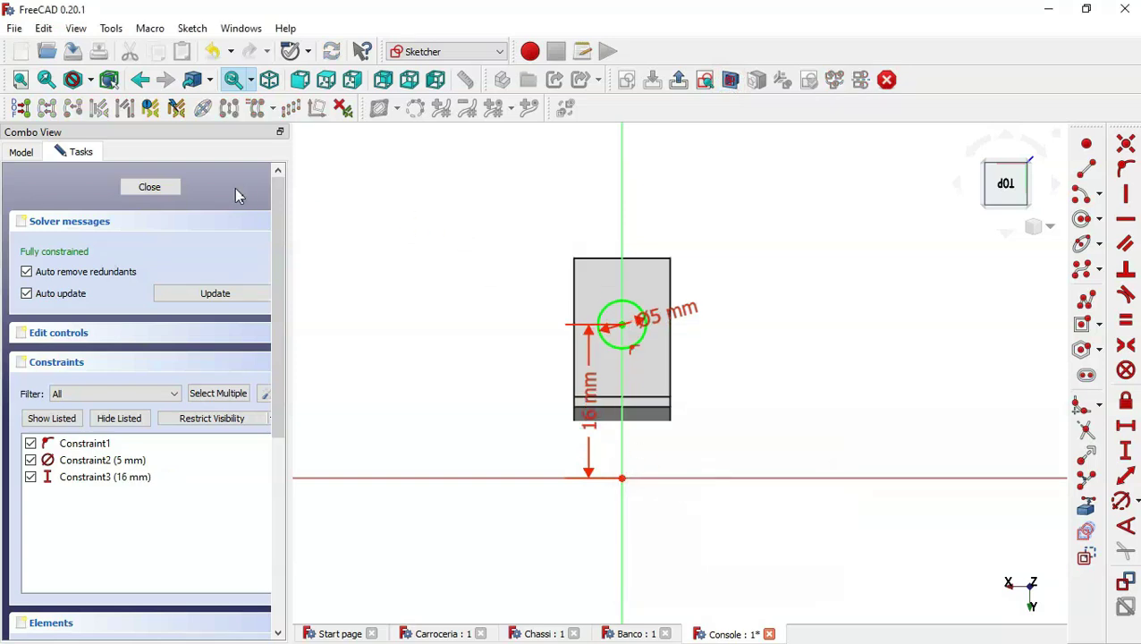
click(156, 184)
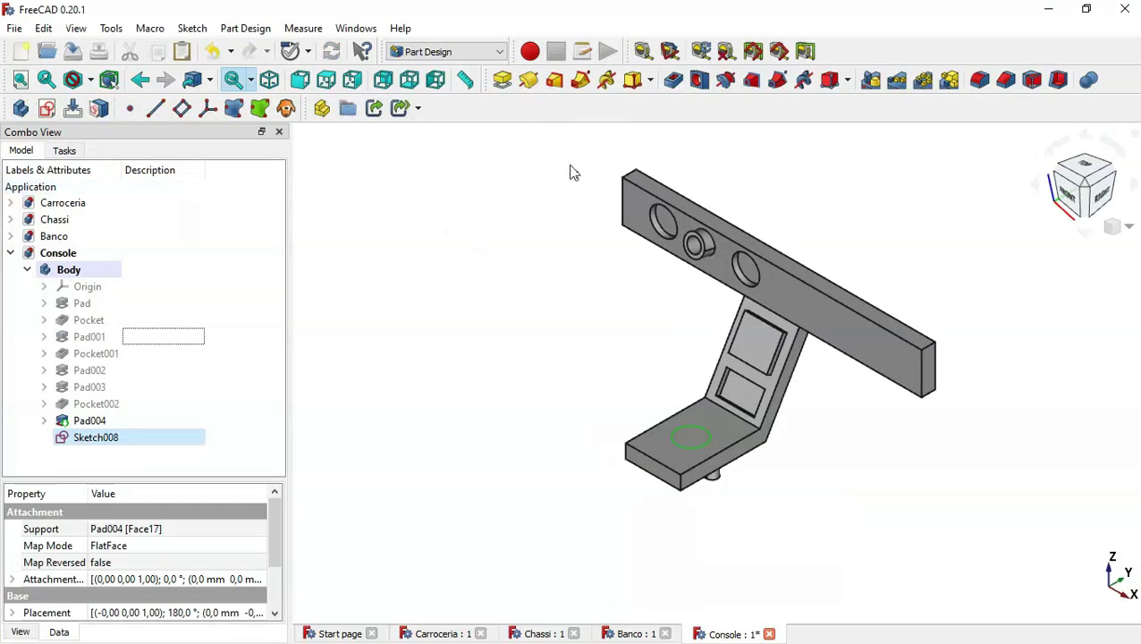
Step: Pad the circle sketch 1 mm as Pad005, a short cylinder
click(501, 80)
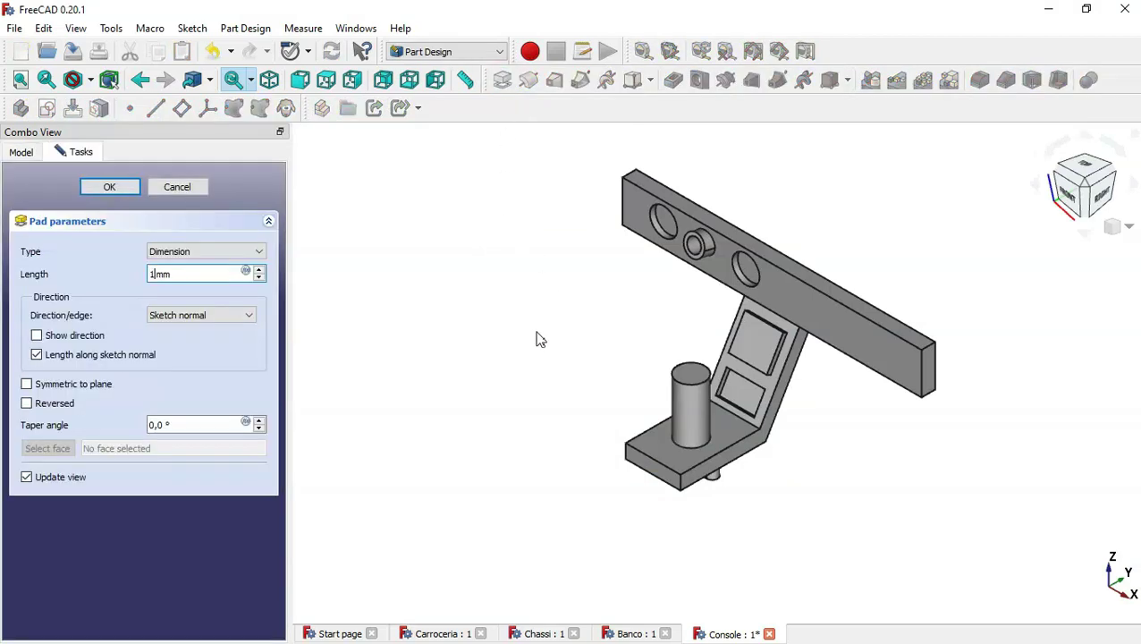
middle_drag(527, 337, 516, 333)
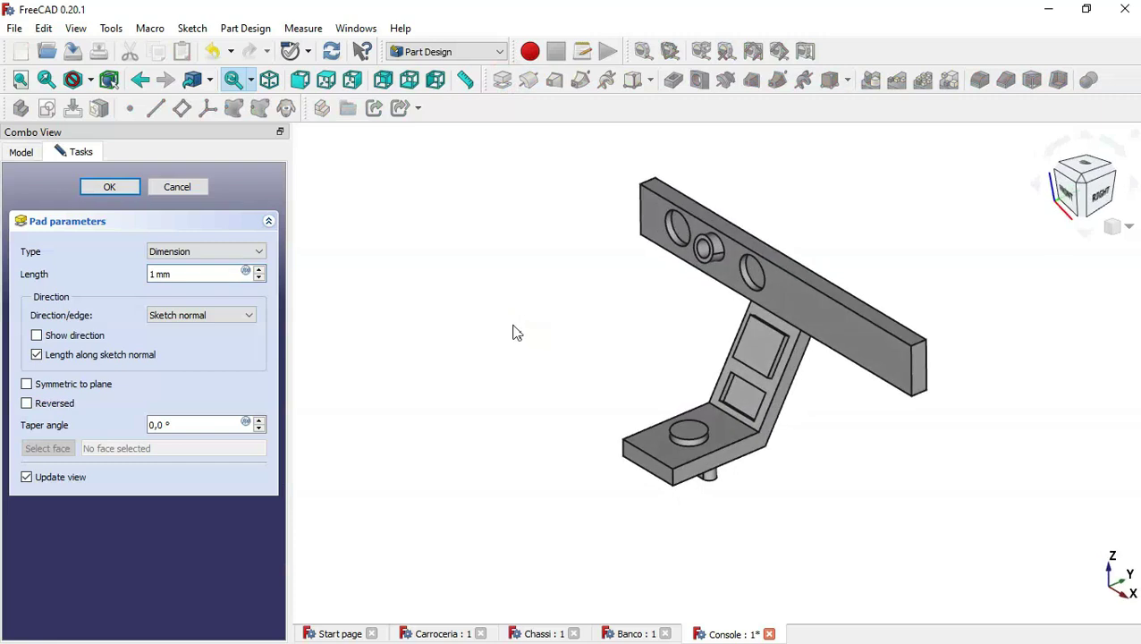
click(98, 198)
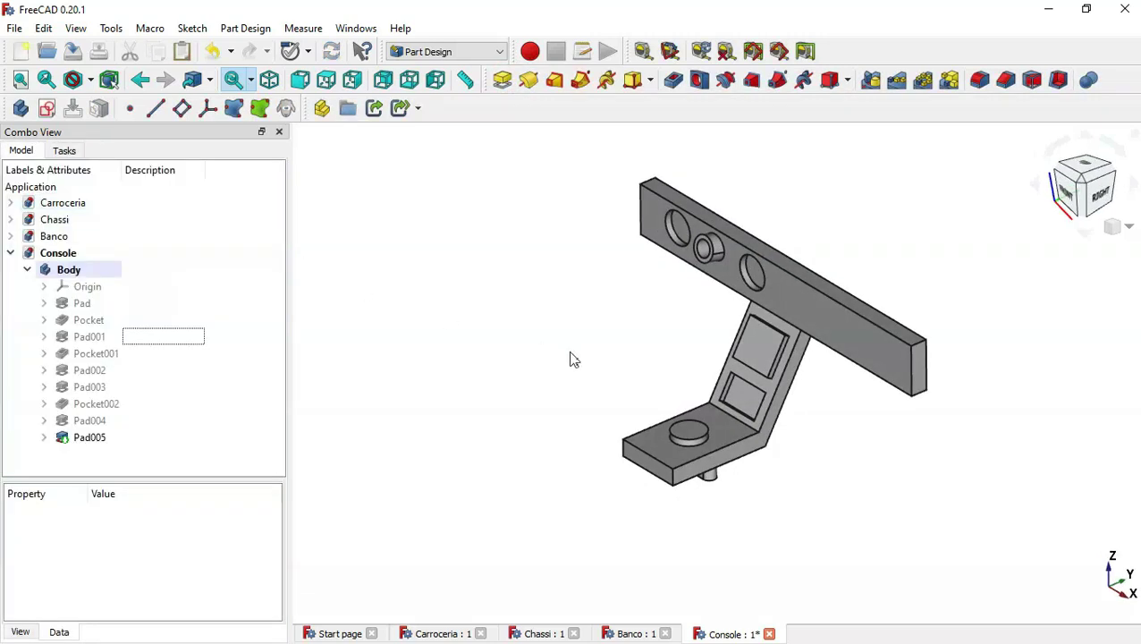
click(689, 431)
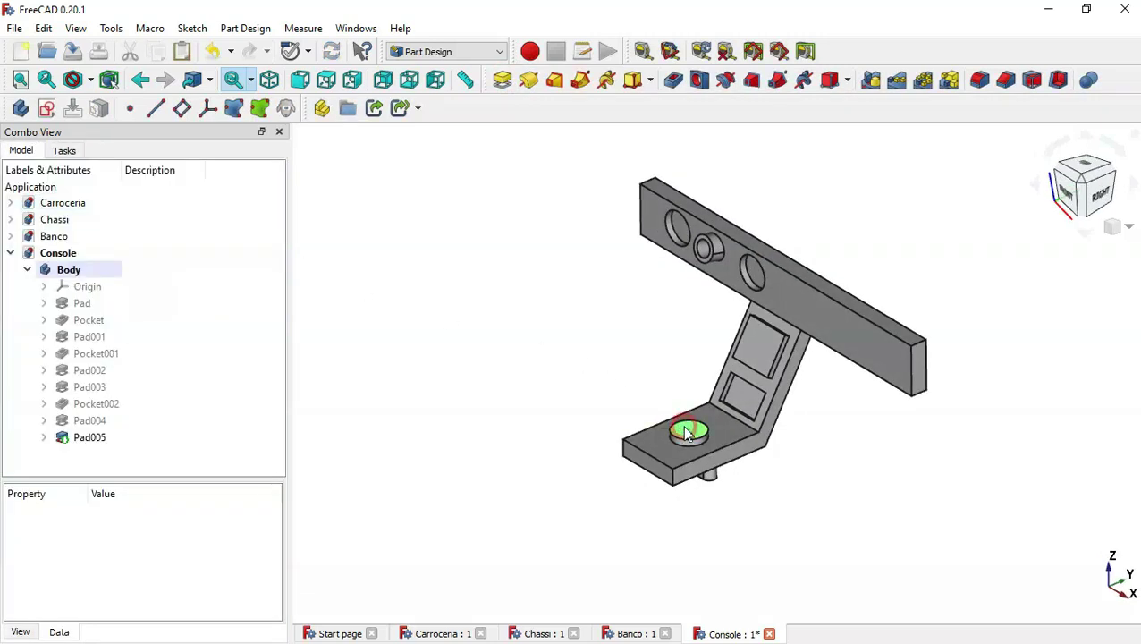
Step: Round the cylinder's top face edges with a 0.3 mm fillet
click(979, 79)
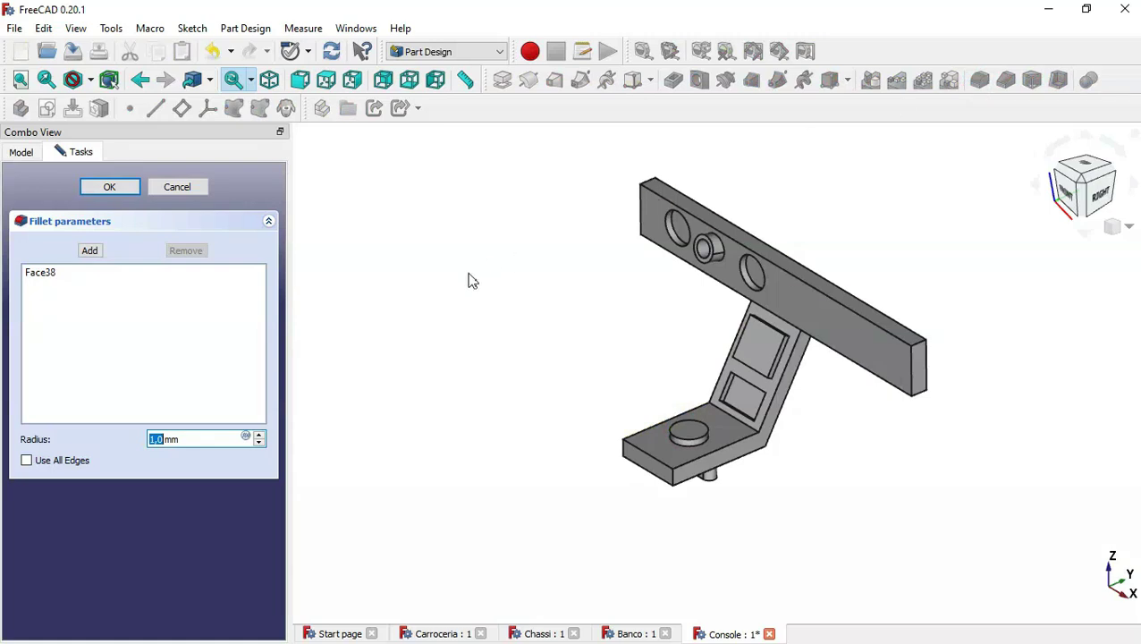
right_click(537, 409)
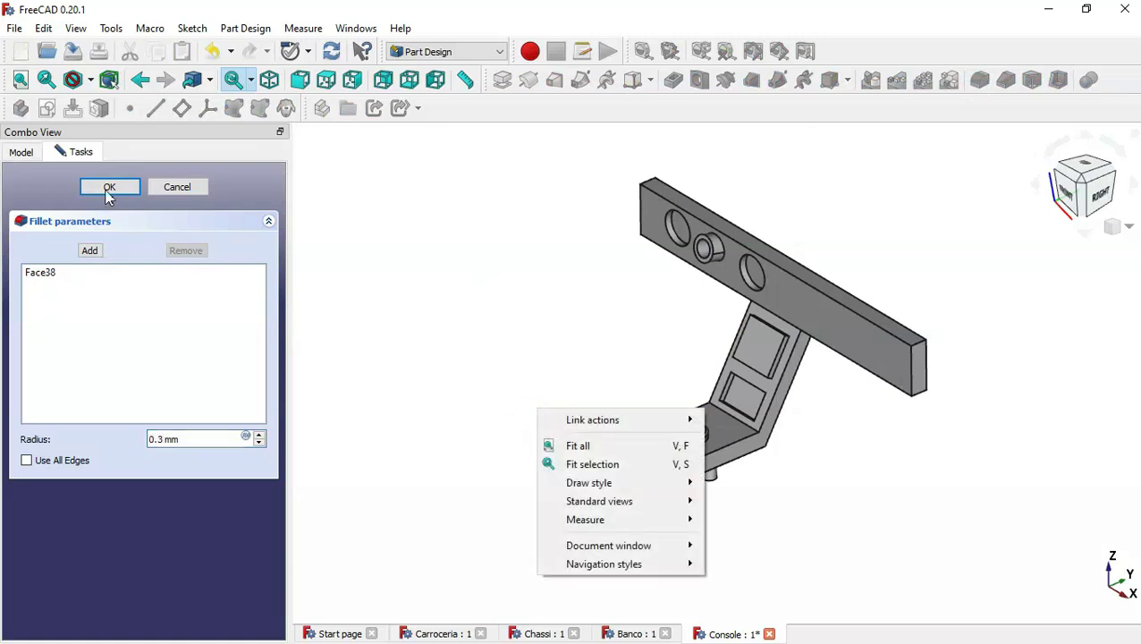
click(107, 195)
click(108, 195)
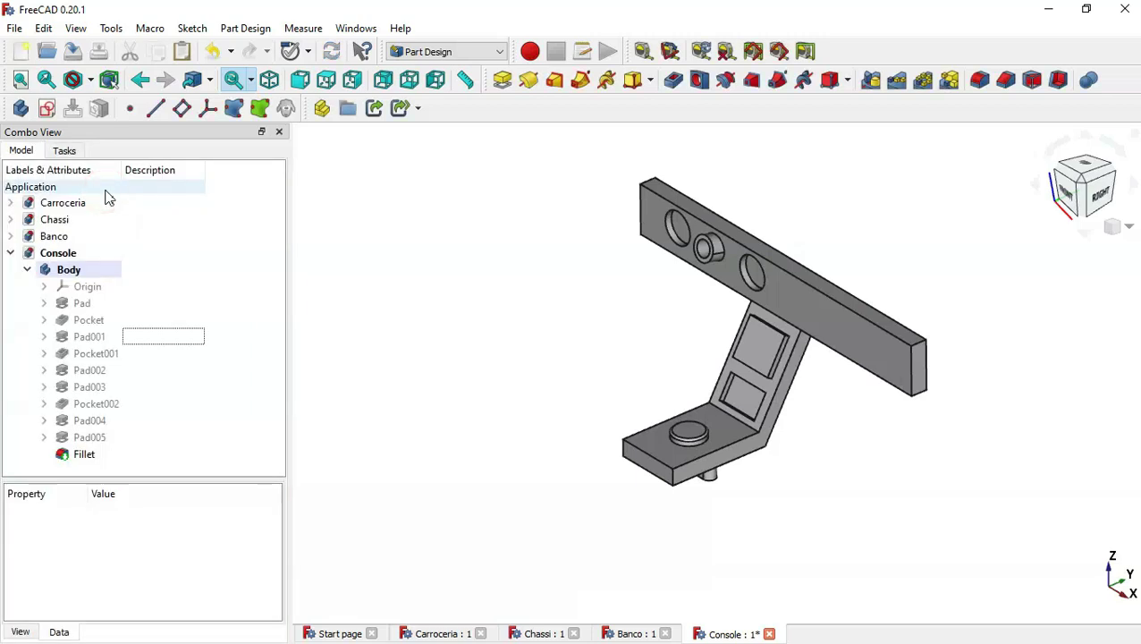
click(685, 436)
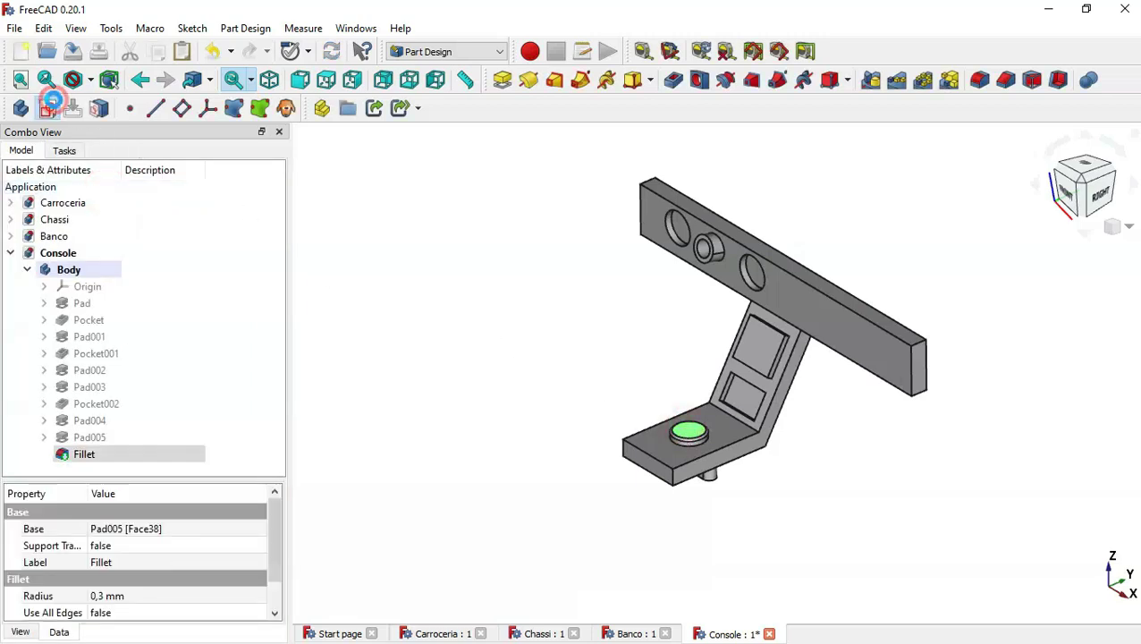
Step: Start Sketch009 on the filleted face and reference the hole's circle as external geometry
click(49, 105)
scroll(581, 231, up, 2)
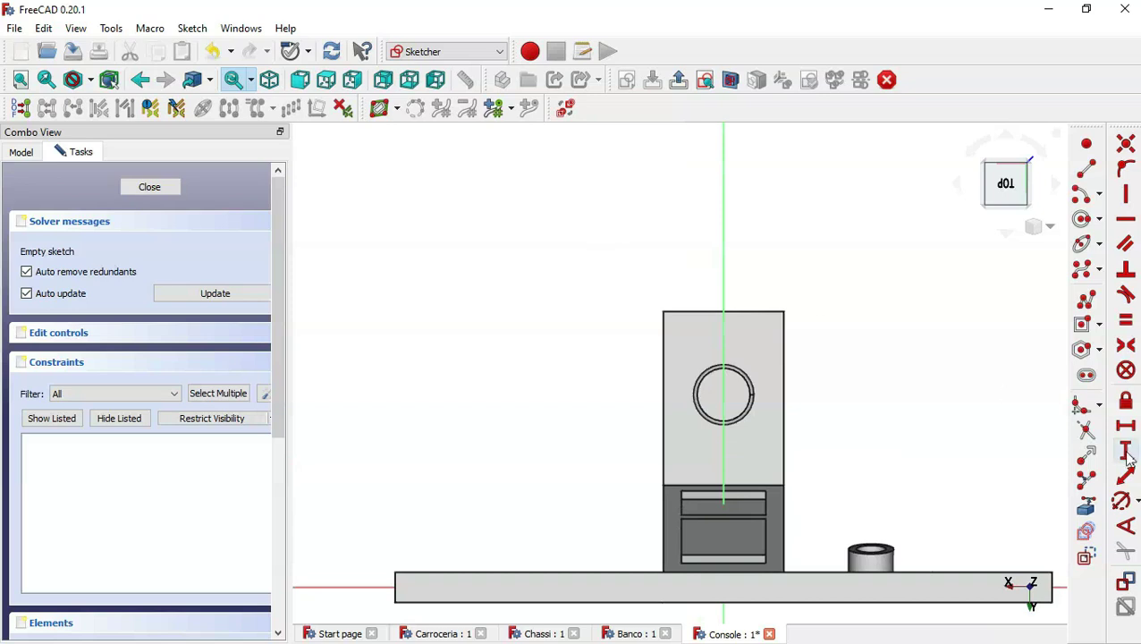
click(1086, 506)
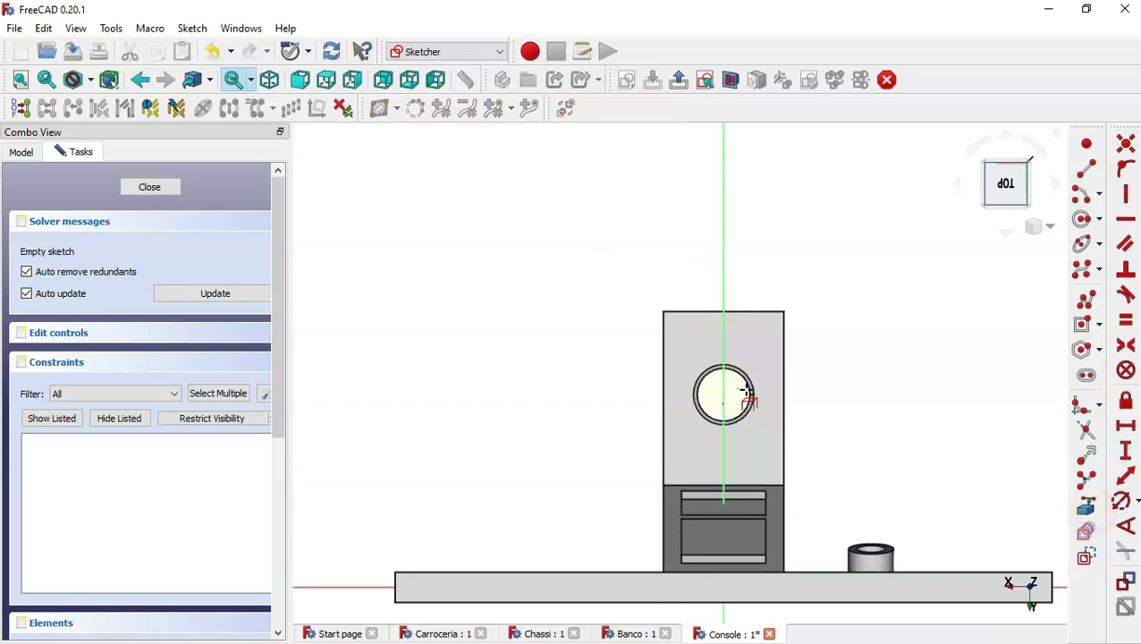
click(747, 388)
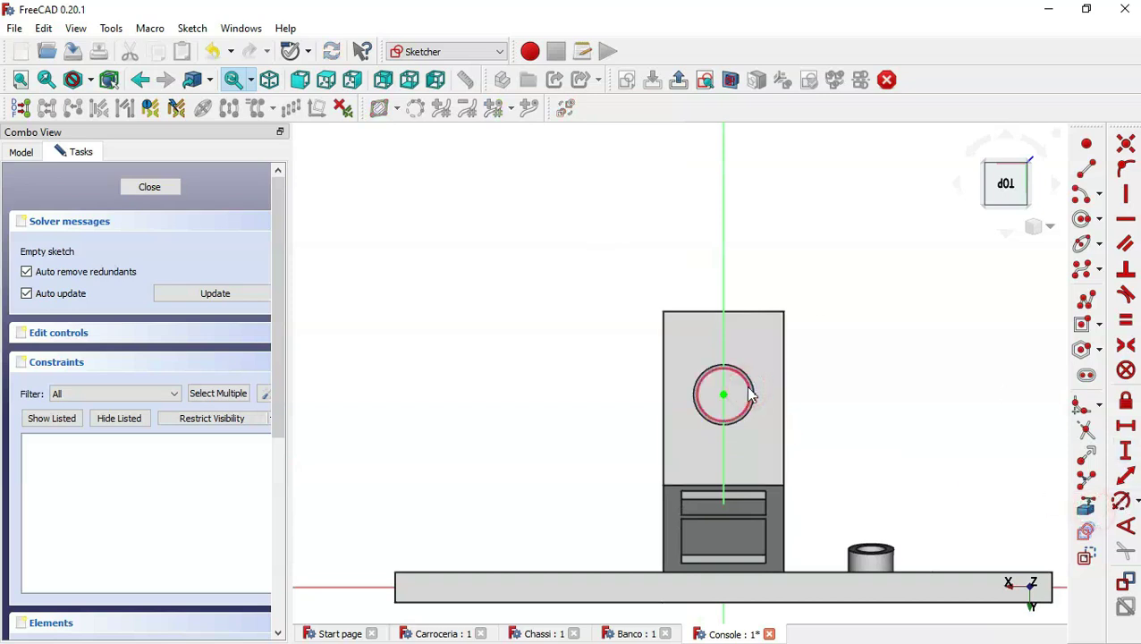
Step: Draw a 2.5 mm circle concentric with the hole, close the sketch and start a pad
click(1083, 220)
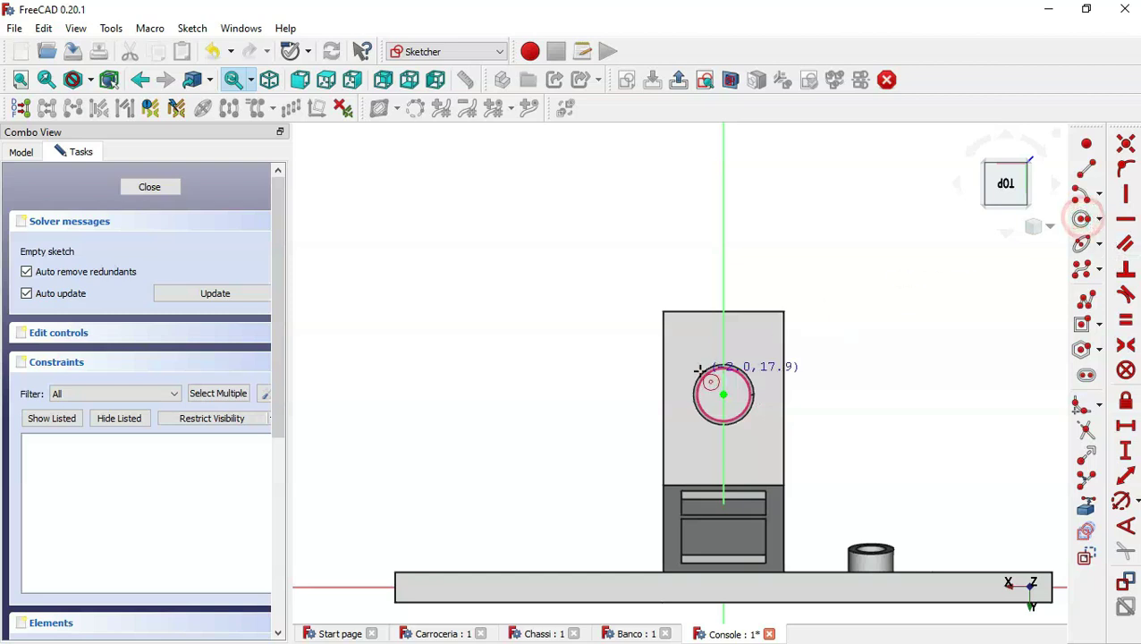
click(724, 395)
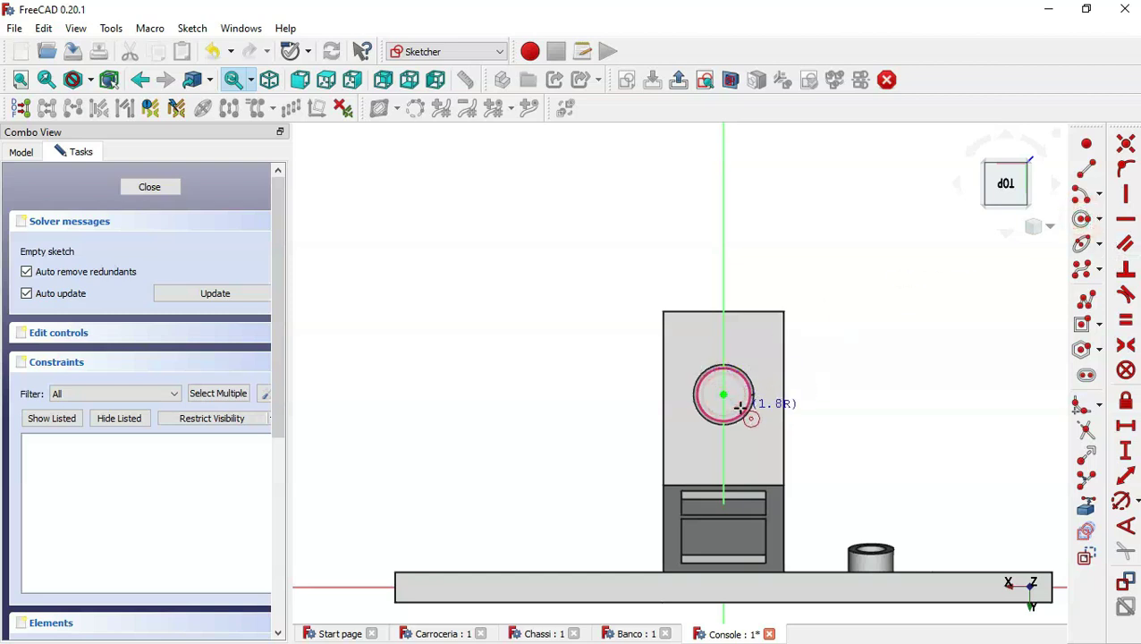
click(736, 403)
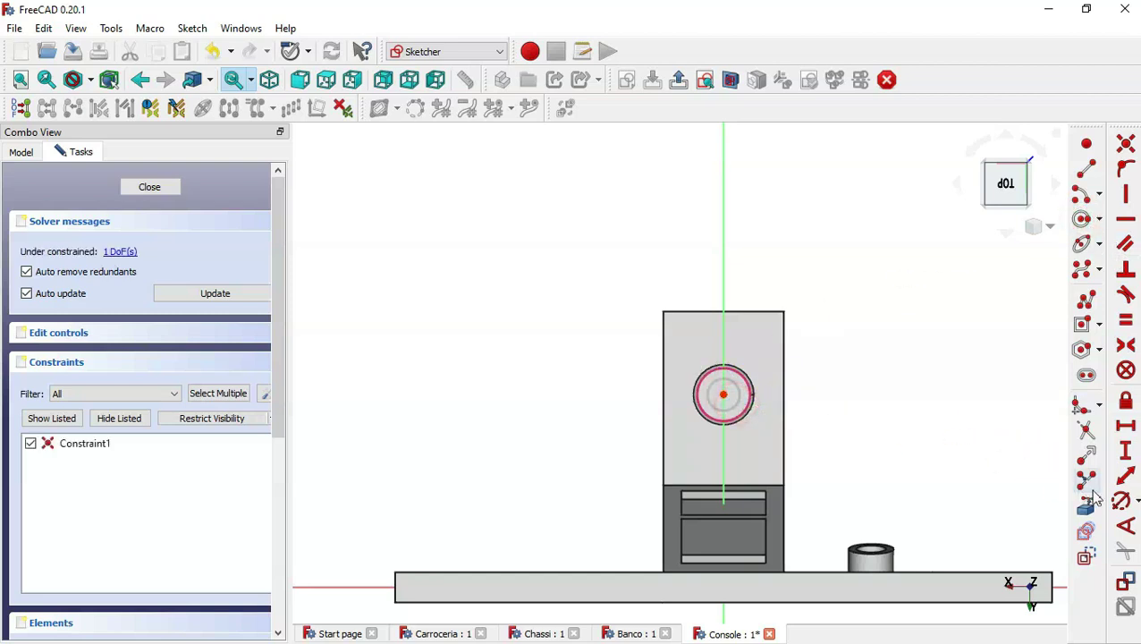
click(1120, 499)
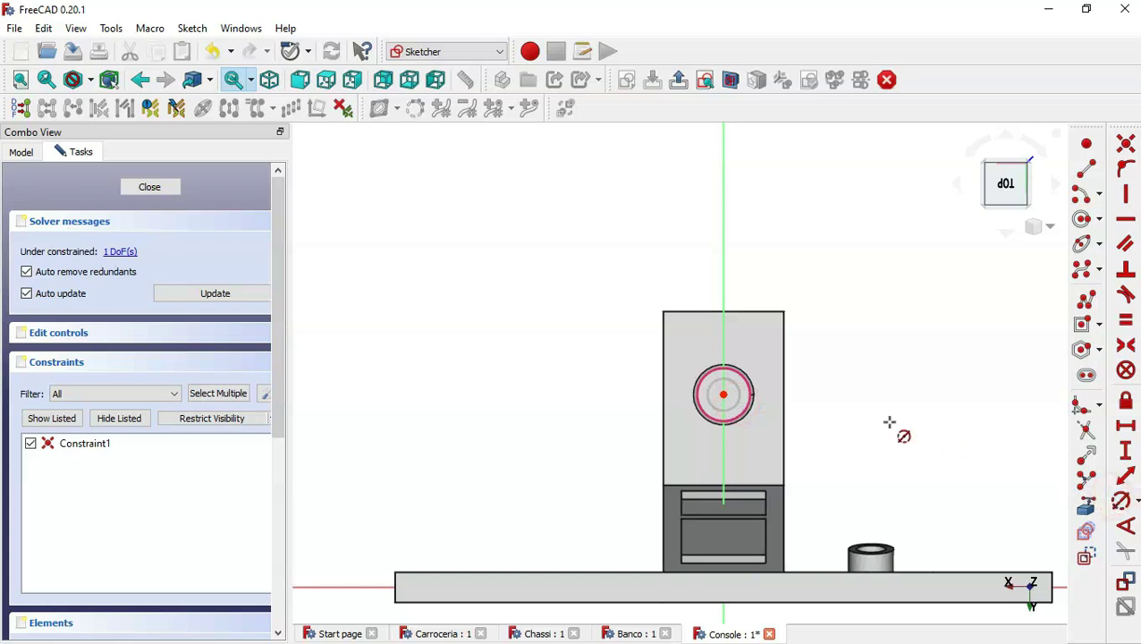
click(744, 396)
text(2.)
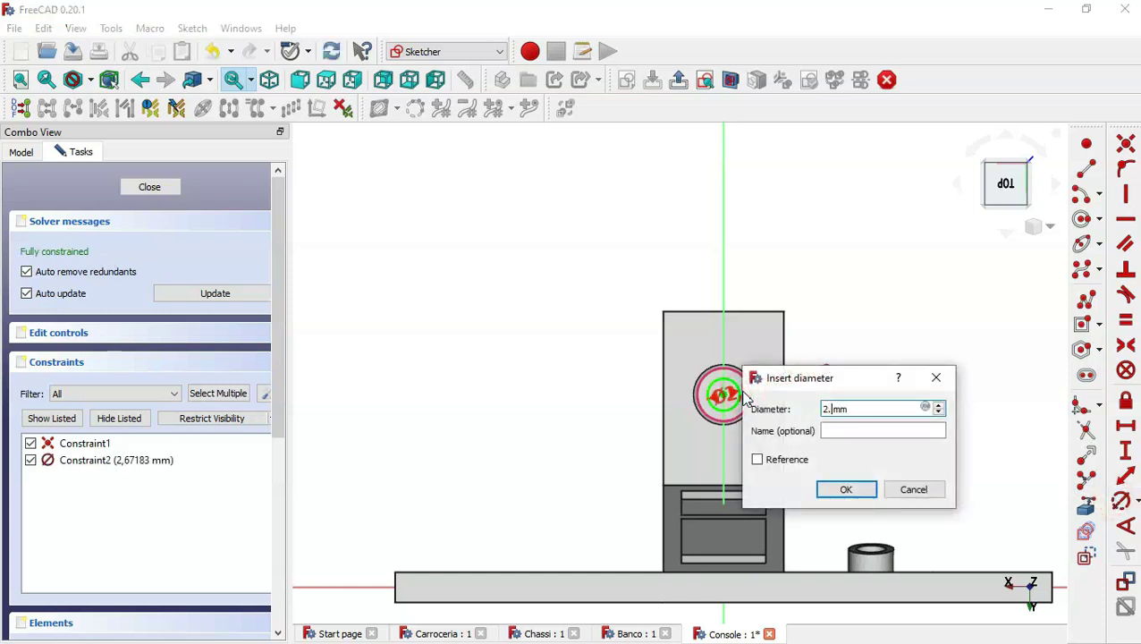
text(5)
key(Return)
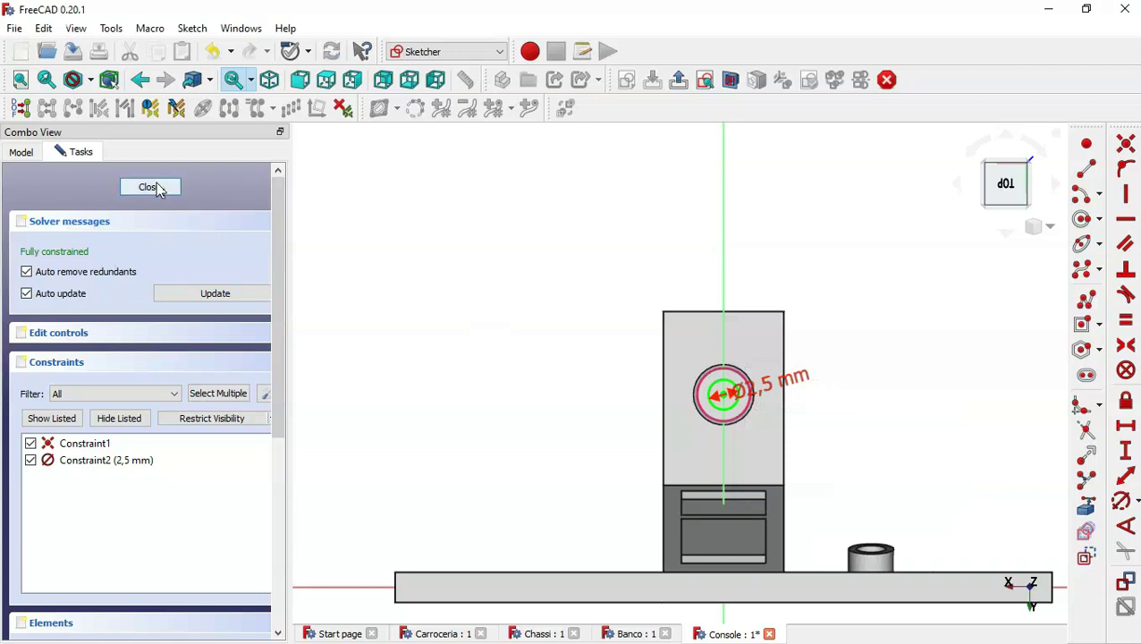
click(152, 187)
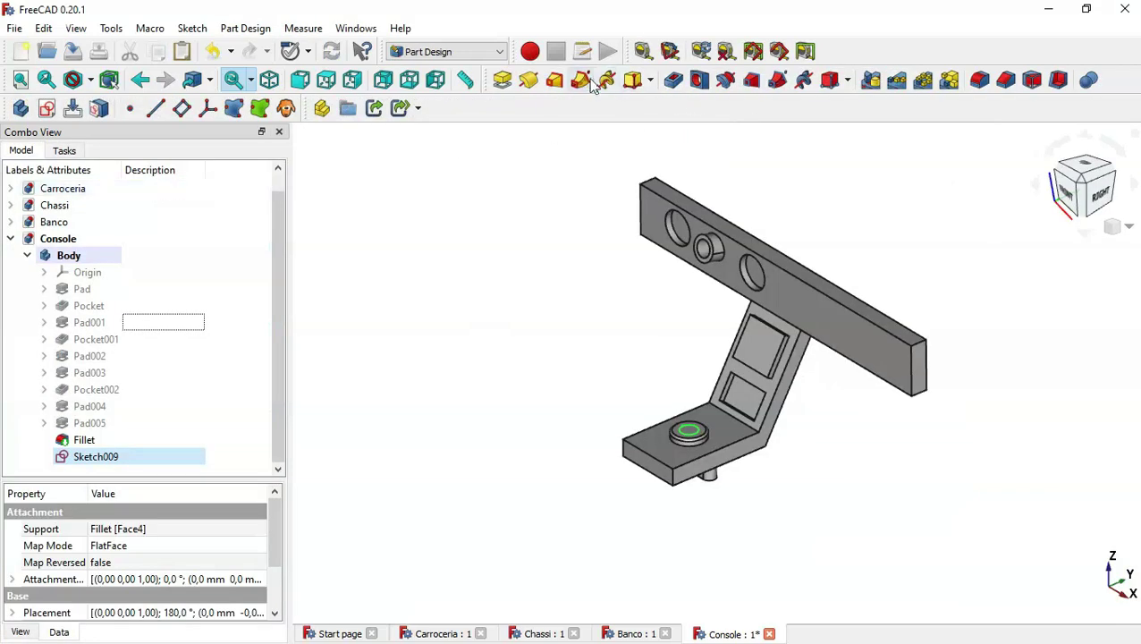
click(502, 80)
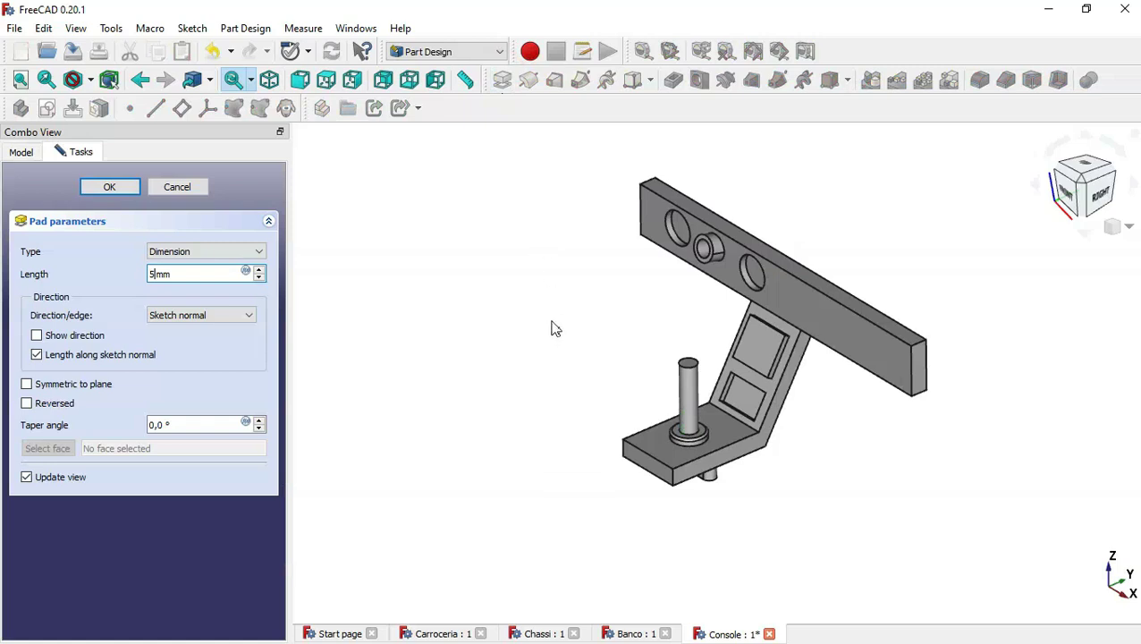
Step: Pad the 2.5 mm circle 5 mm into the stem Pad006 and return to isometric view
middle_drag(552, 335, 549, 320)
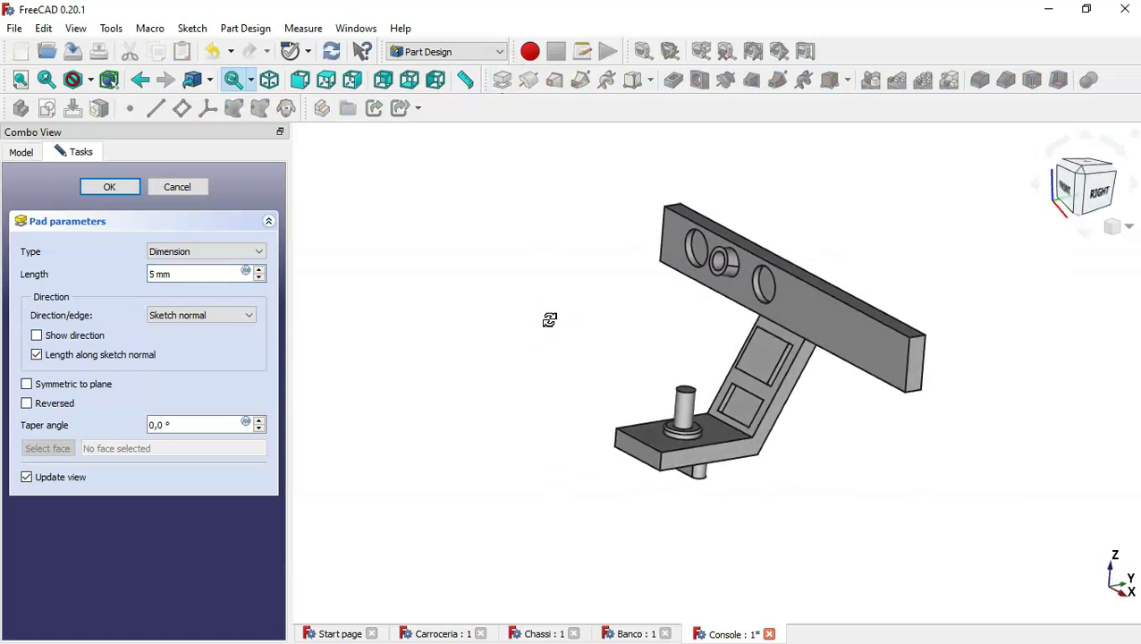
click(122, 189)
key(0)
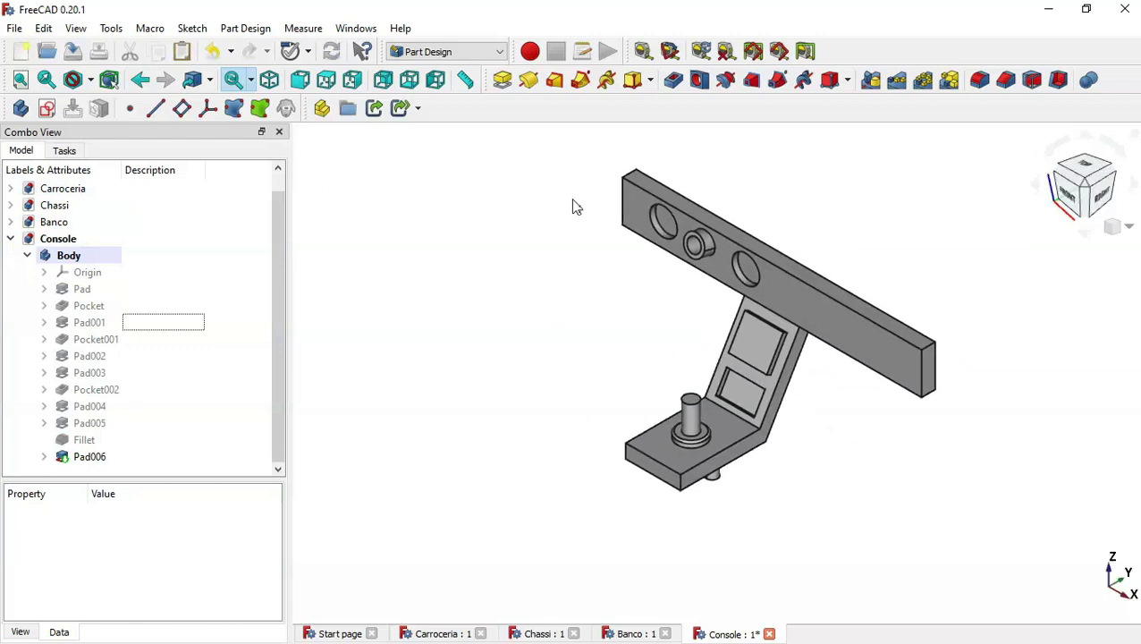
click(652, 82)
Step: Add an additive sphere attached to the stem's top face with a 2.5 mm radius
click(662, 141)
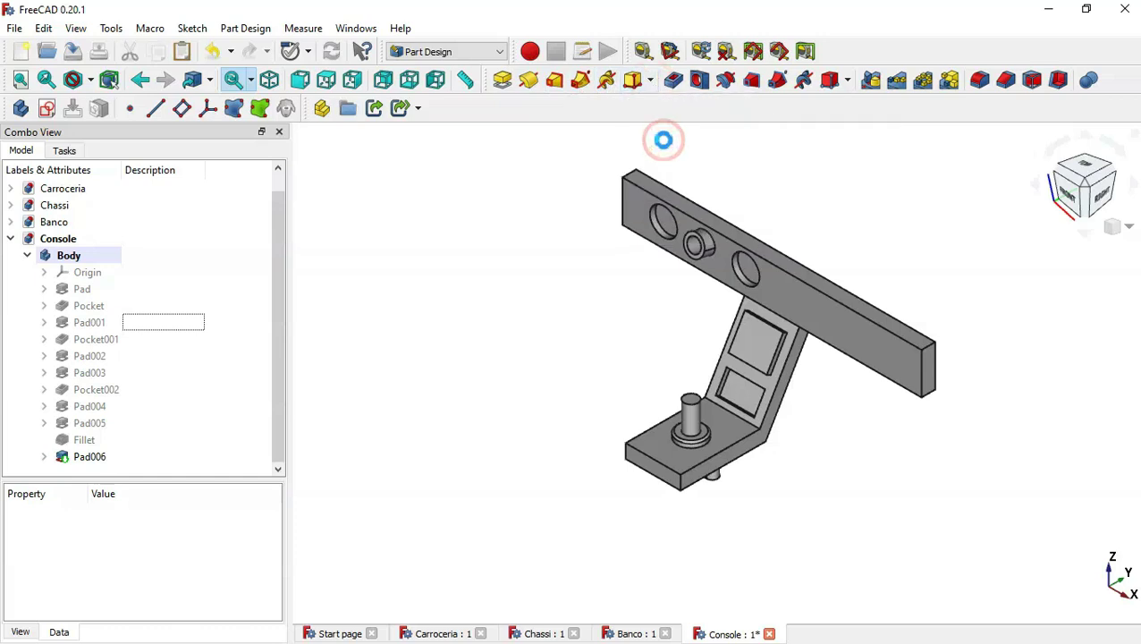
click(690, 405)
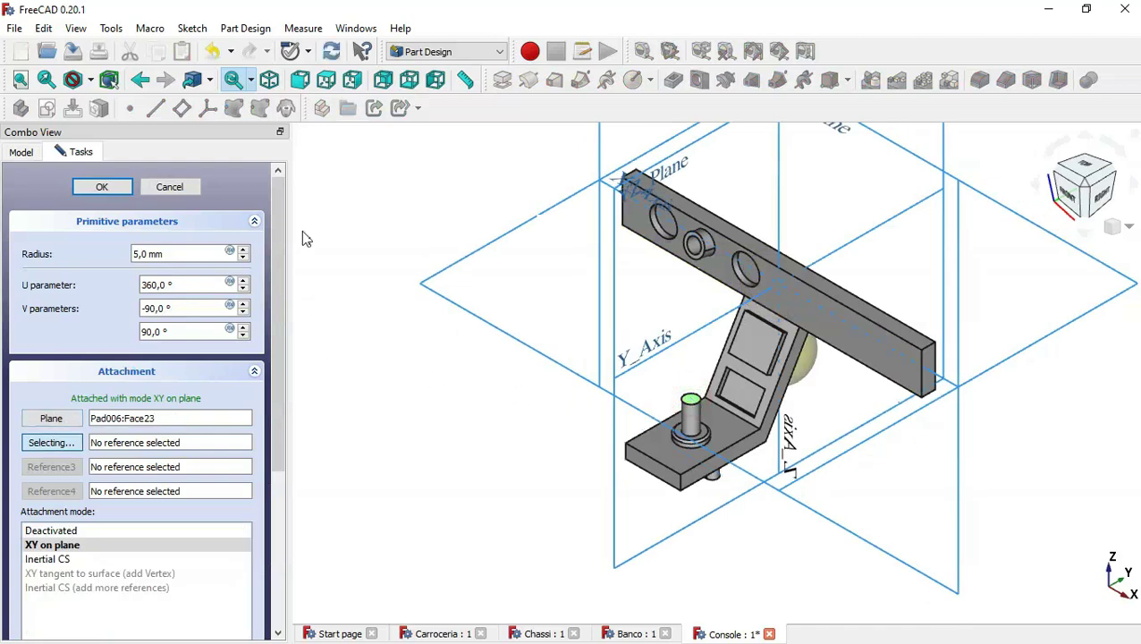
click(353, 80)
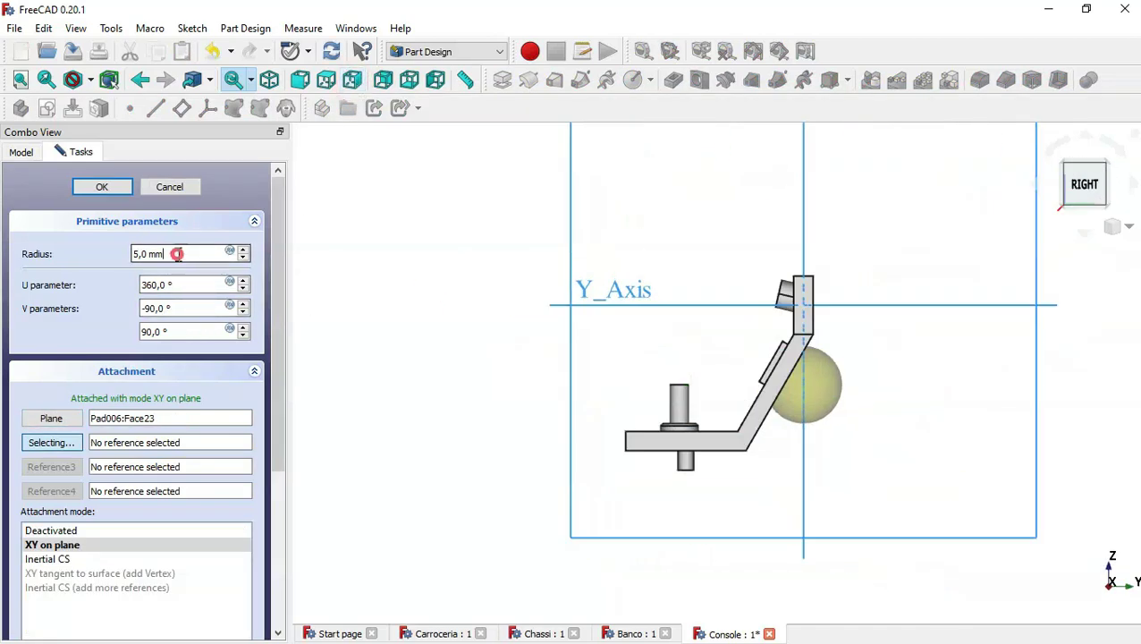
drag(177, 254, 128, 256)
text(2.5)
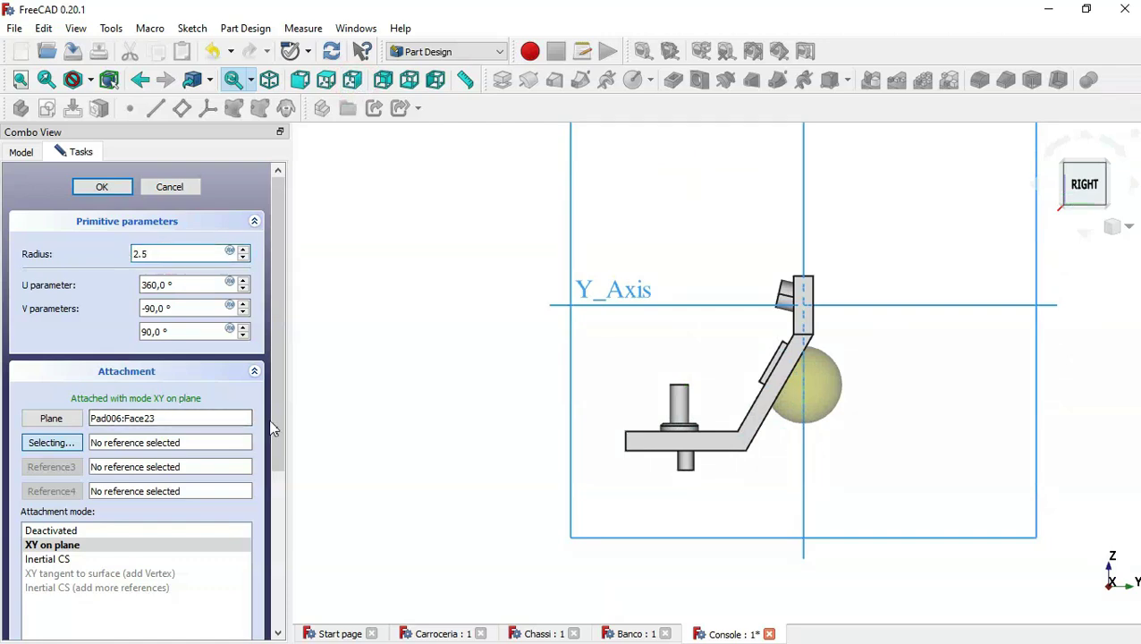
Step: Offset the sphere 16 mm along y onto the stem top and confirm it
drag(276, 421, 268, 564)
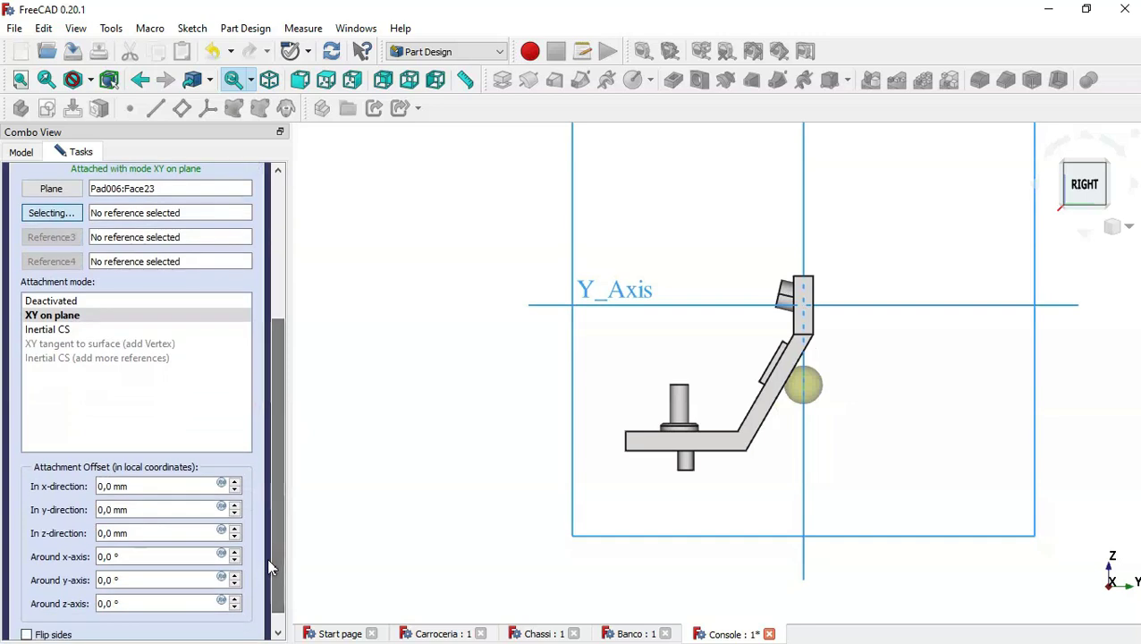
click(236, 505)
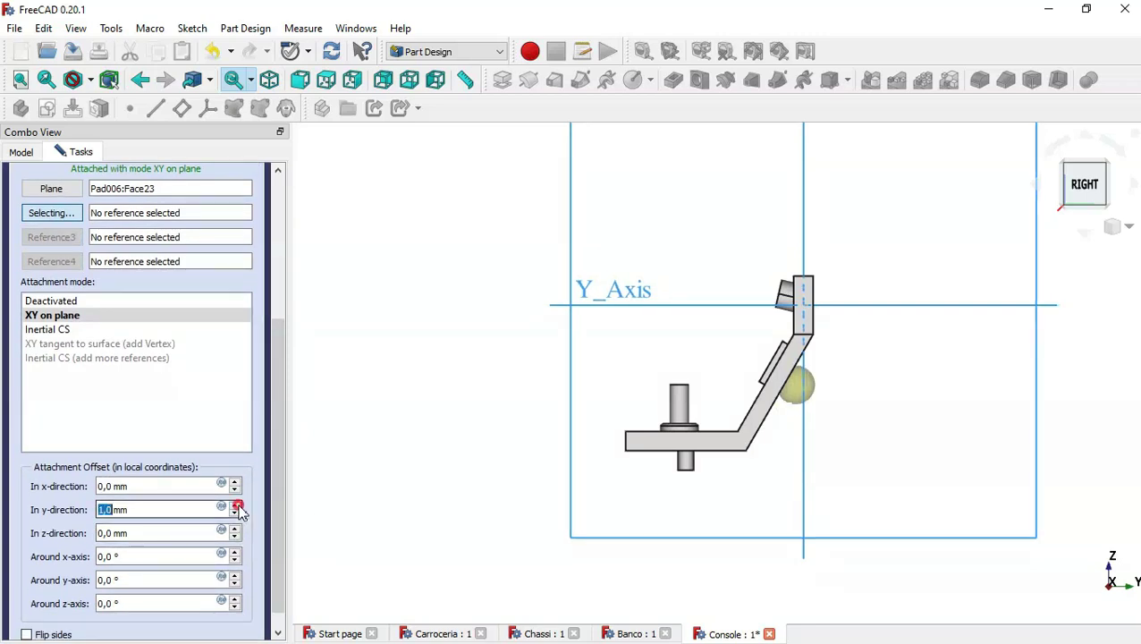
click(237, 505)
click(237, 506)
click(237, 505)
click(237, 505)
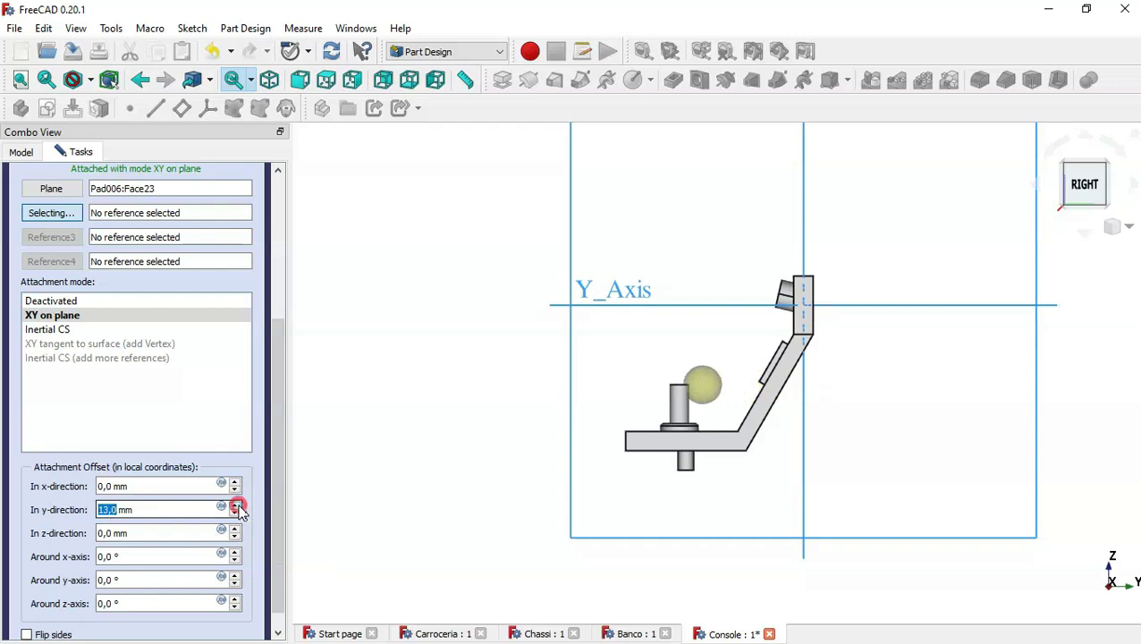
click(237, 505)
click(237, 505)
click(237, 505)
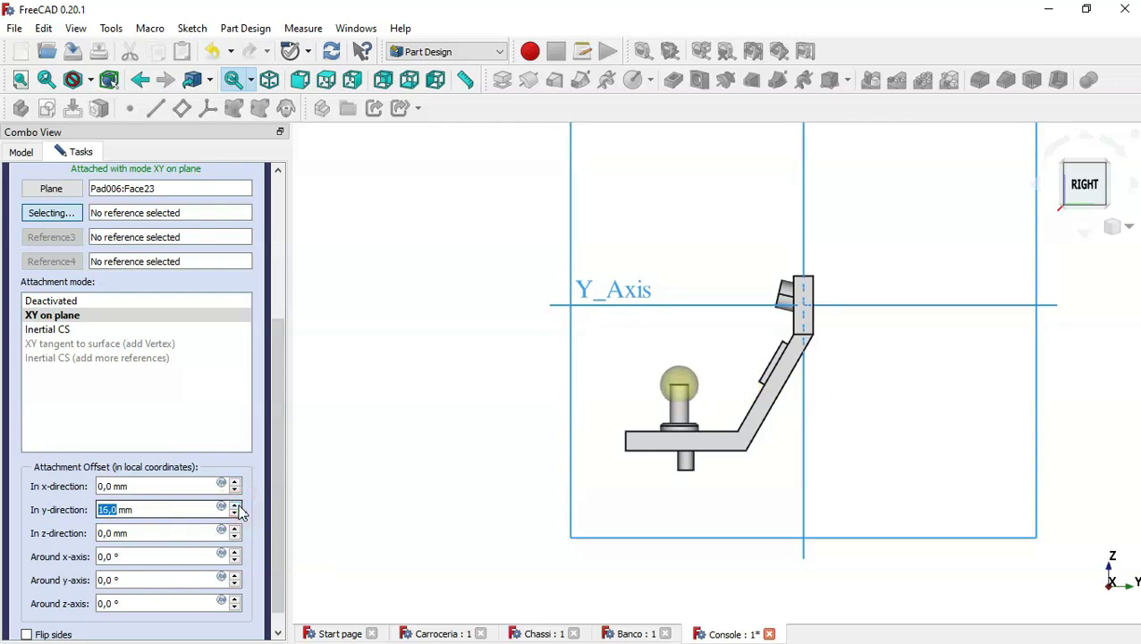
drag(282, 474, 276, 279)
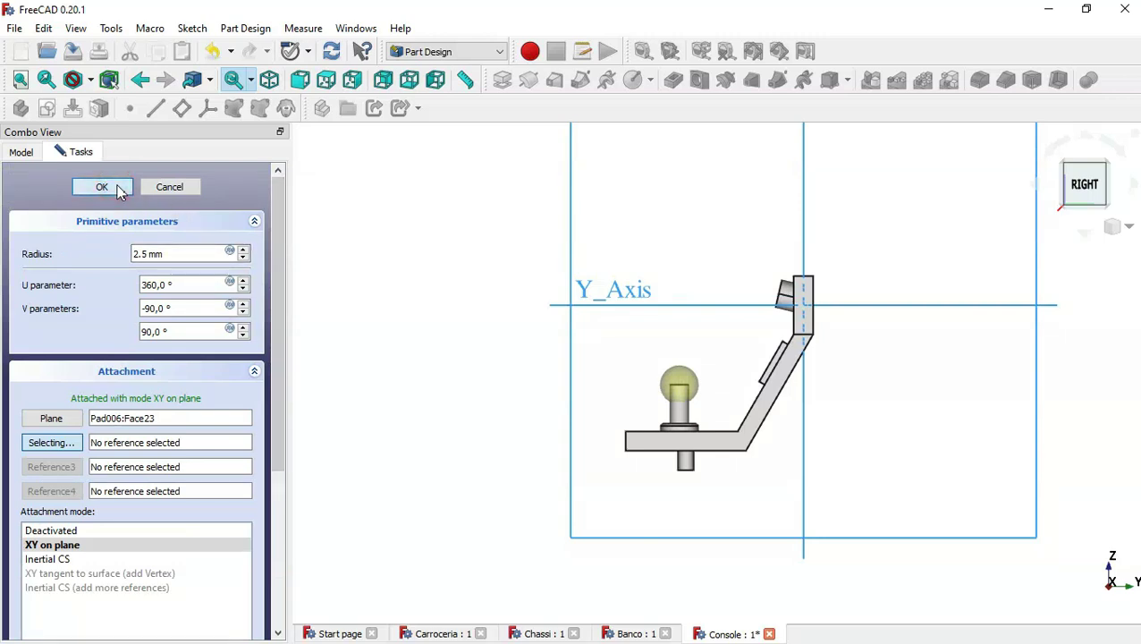
click(119, 192)
click(430, 303)
Step: Start Sketch010 on the bar's top face, referencing the bar's right edge
key(0)
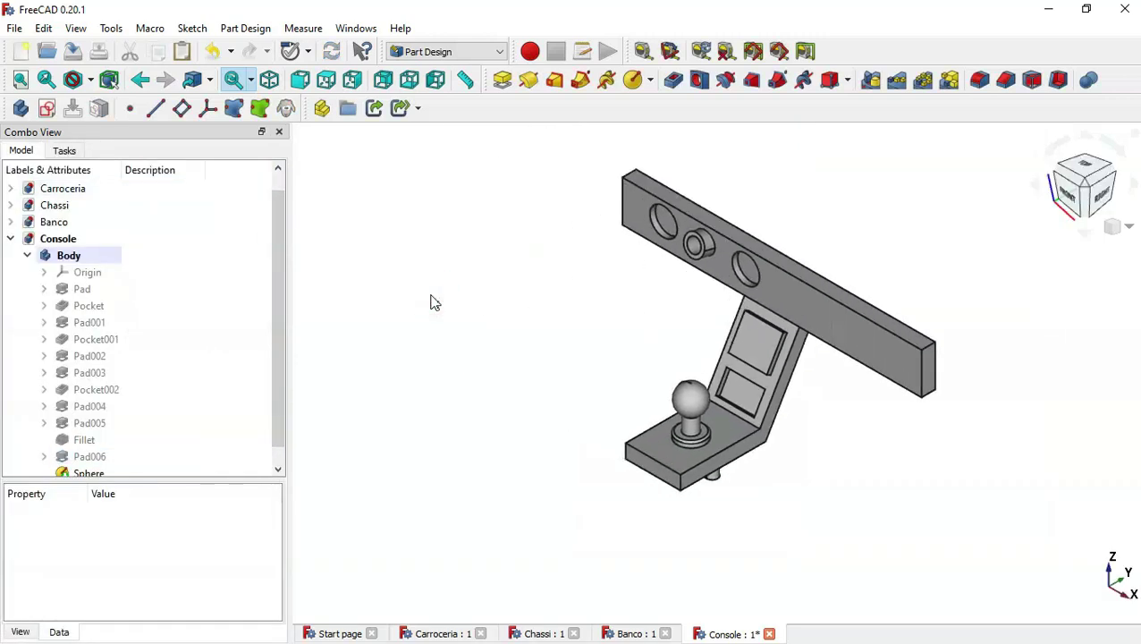
click(755, 249)
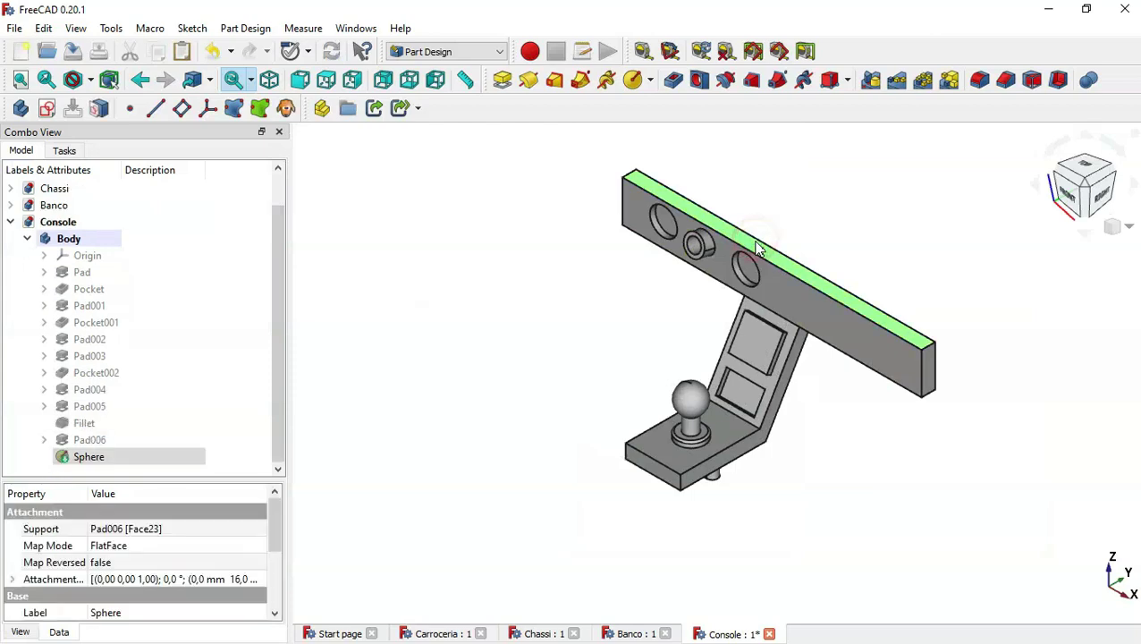
click(46, 107)
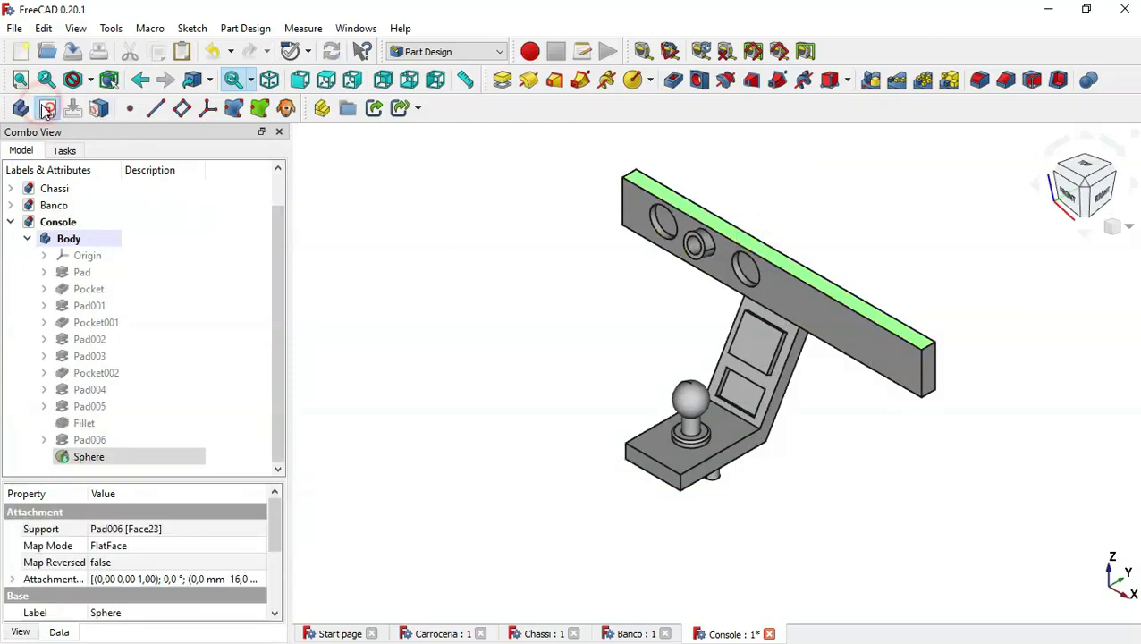
scroll(1023, 476, up, 1)
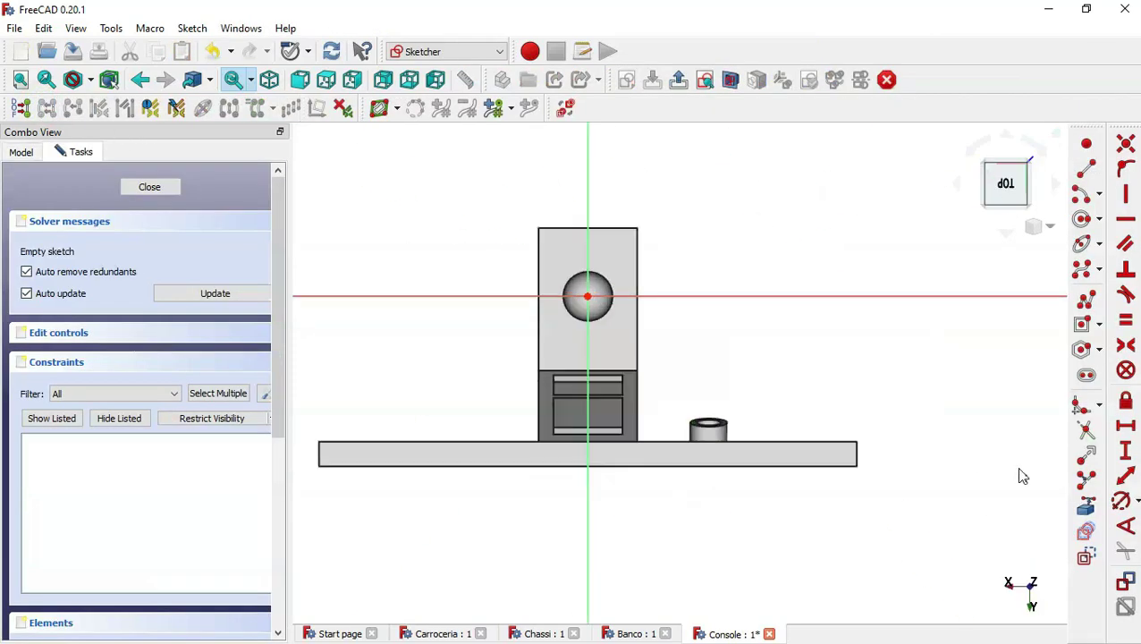
click(1083, 505)
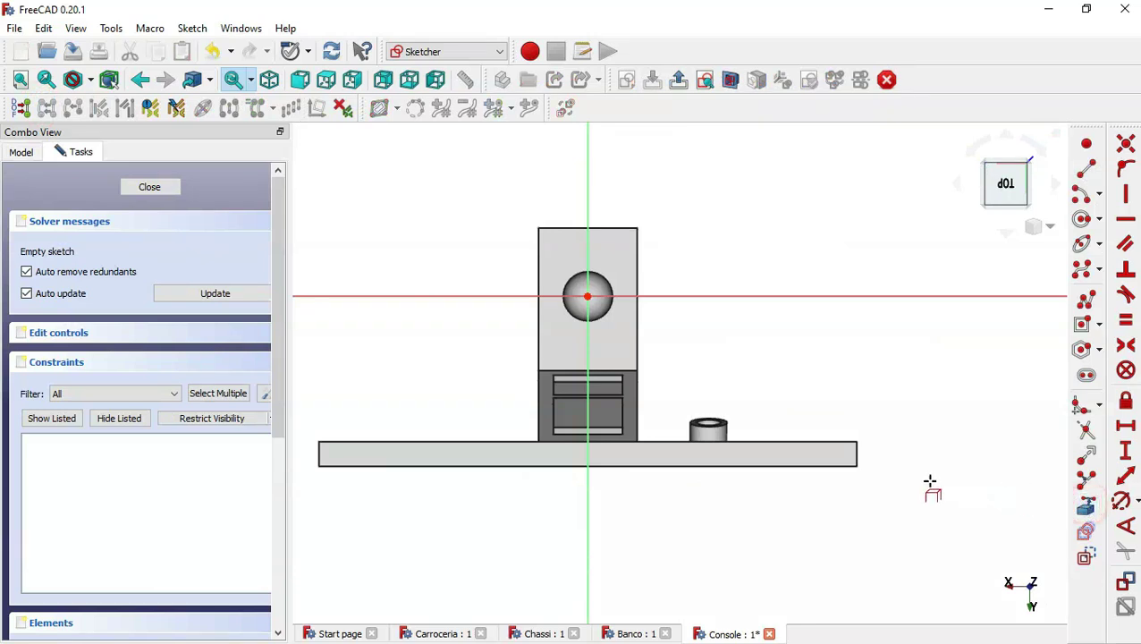
click(860, 457)
scroll(966, 483, up, 3)
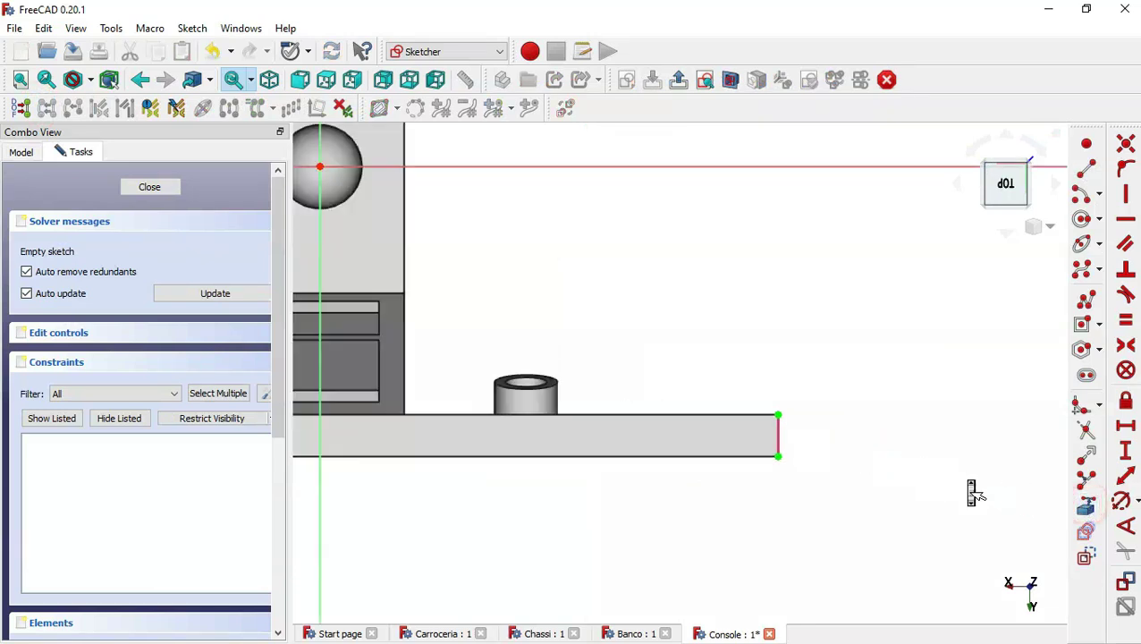
Step: Draw a closed triangle at the bar's top-right corner with a polyline
click(1087, 303)
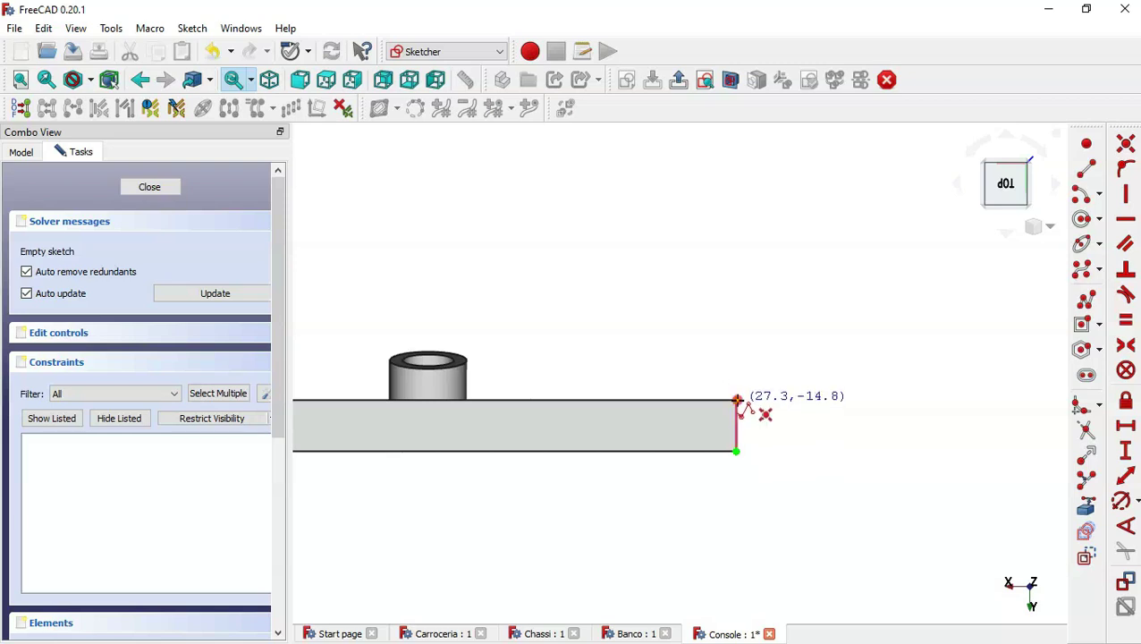
click(736, 402)
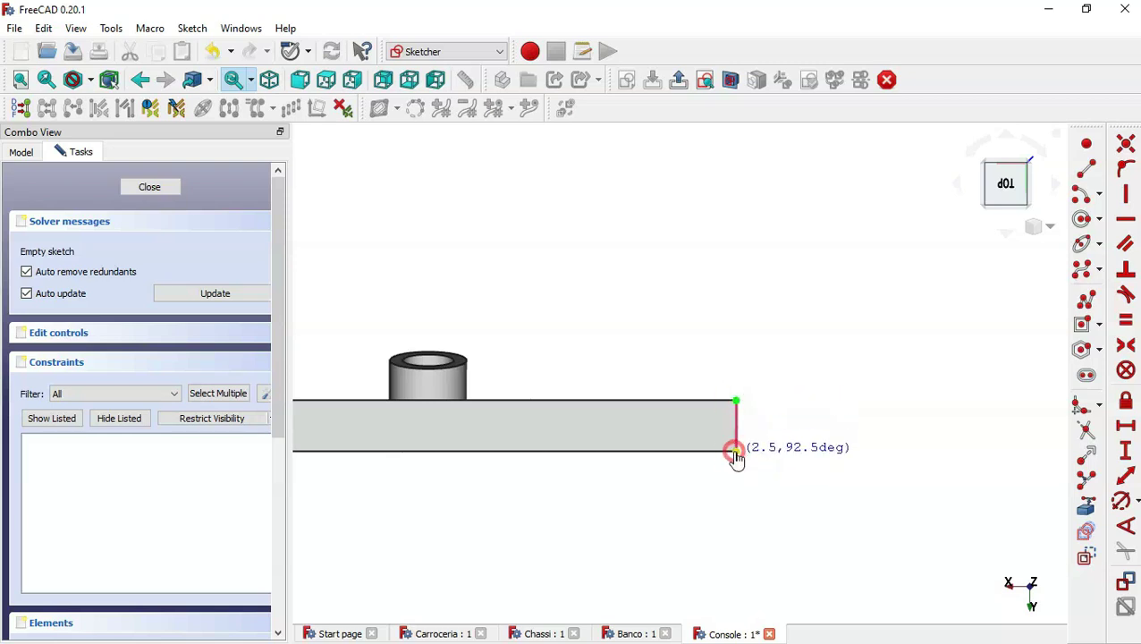
click(736, 451)
click(677, 451)
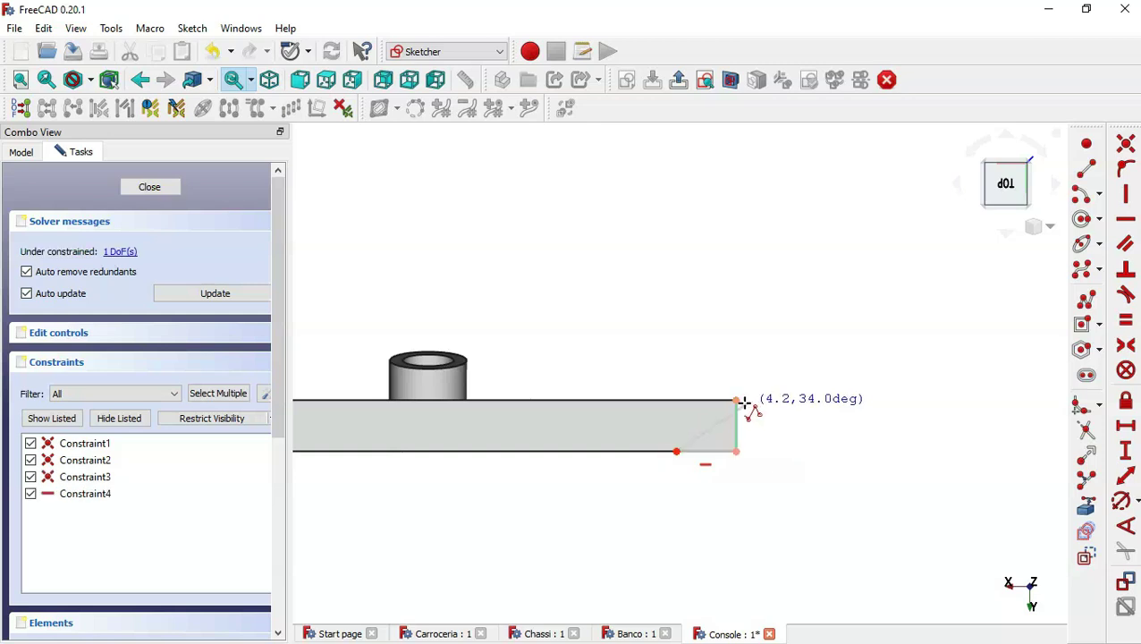
click(738, 399)
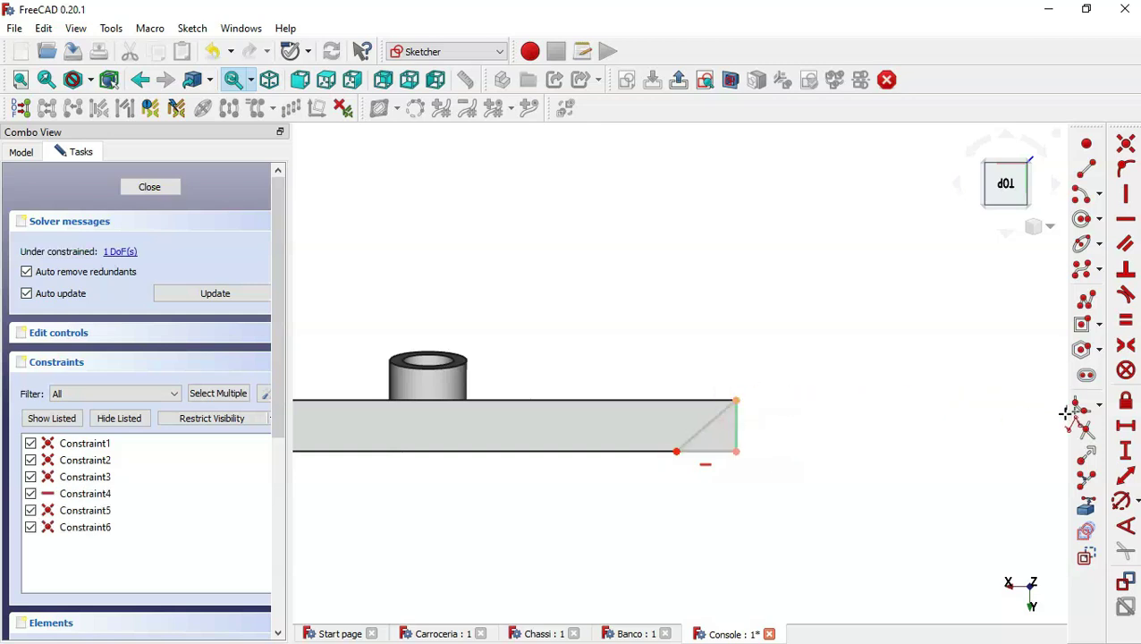
Step: Constrain the triangle's bottom side to 0,87 mm and close the sketch
click(1126, 426)
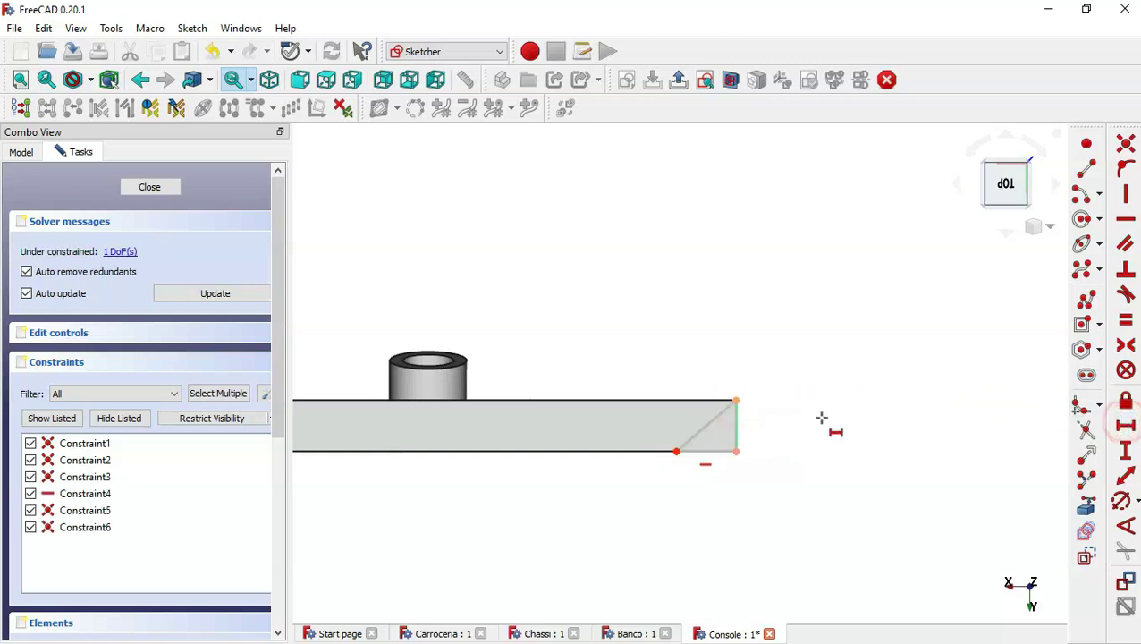
click(716, 451)
text(0)
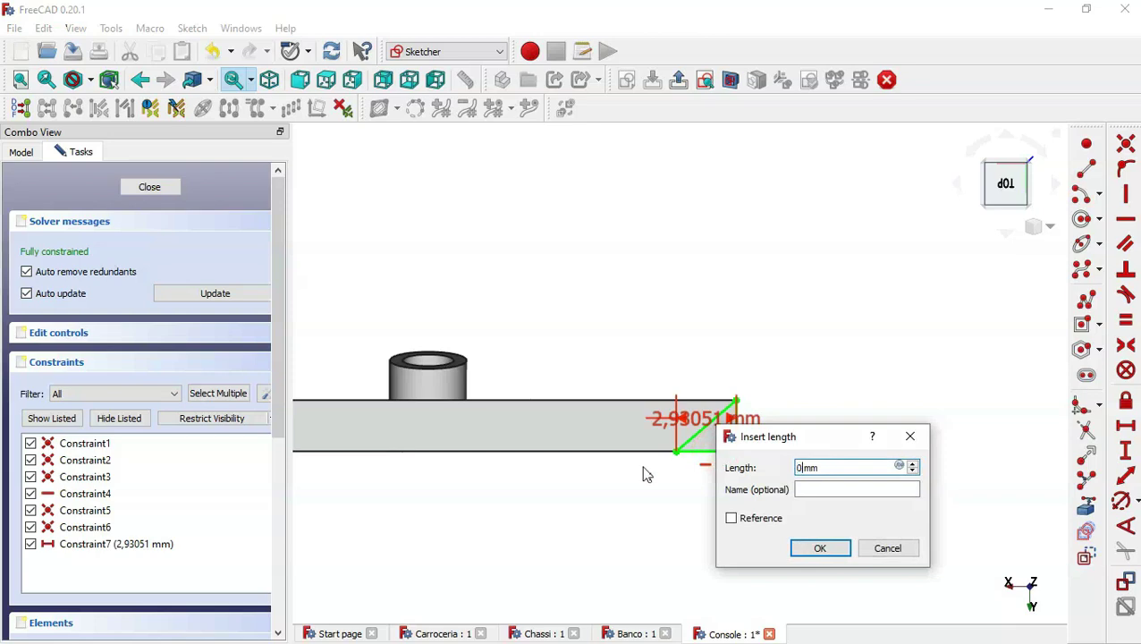
text(,87)
key(Return)
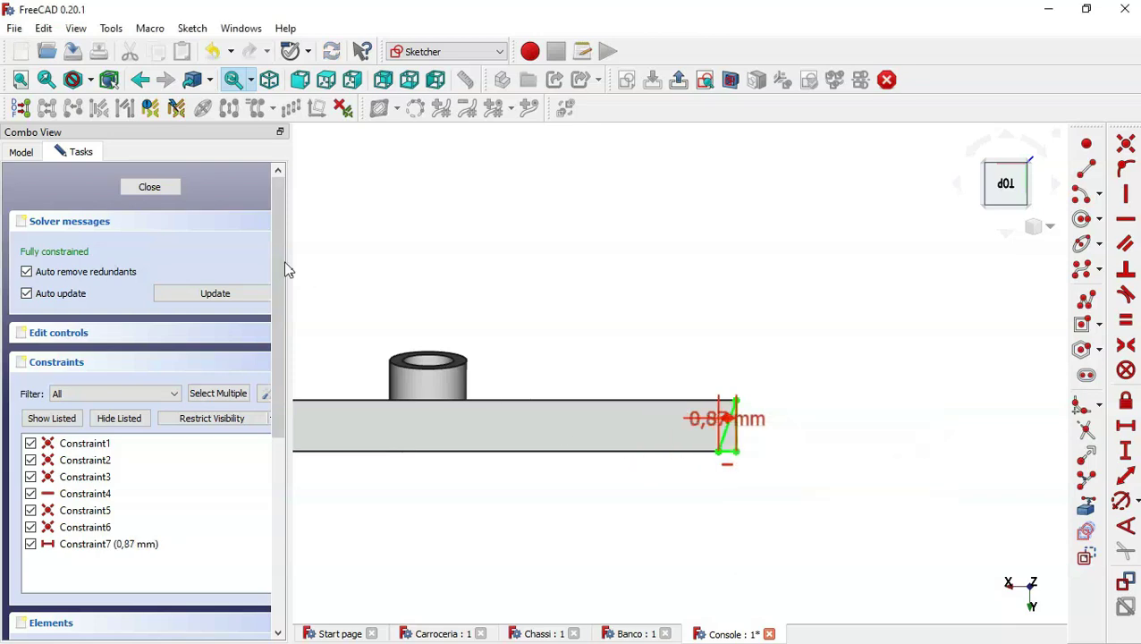
click(152, 188)
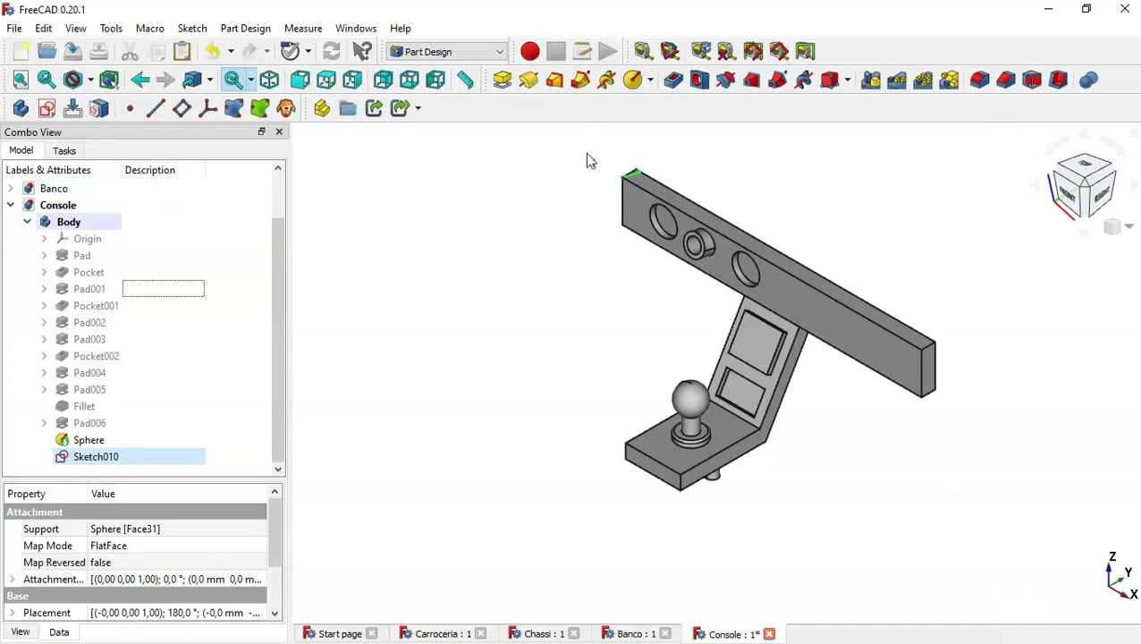
Step: Pocket the triangle through all as Pocket003
click(673, 79)
click(172, 250)
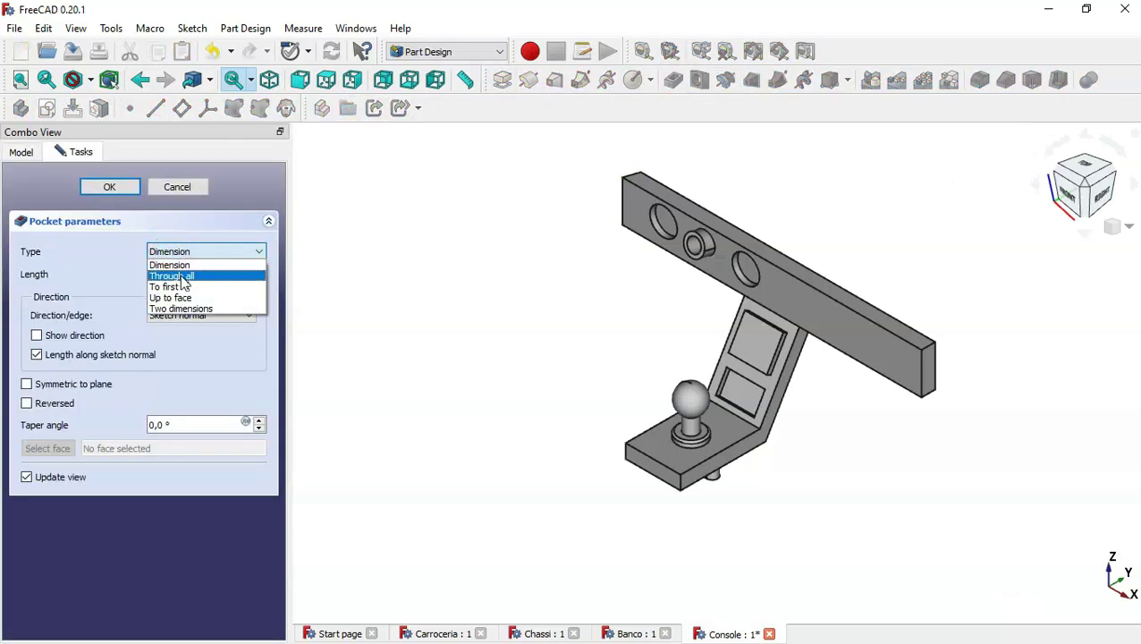
click(183, 277)
click(106, 190)
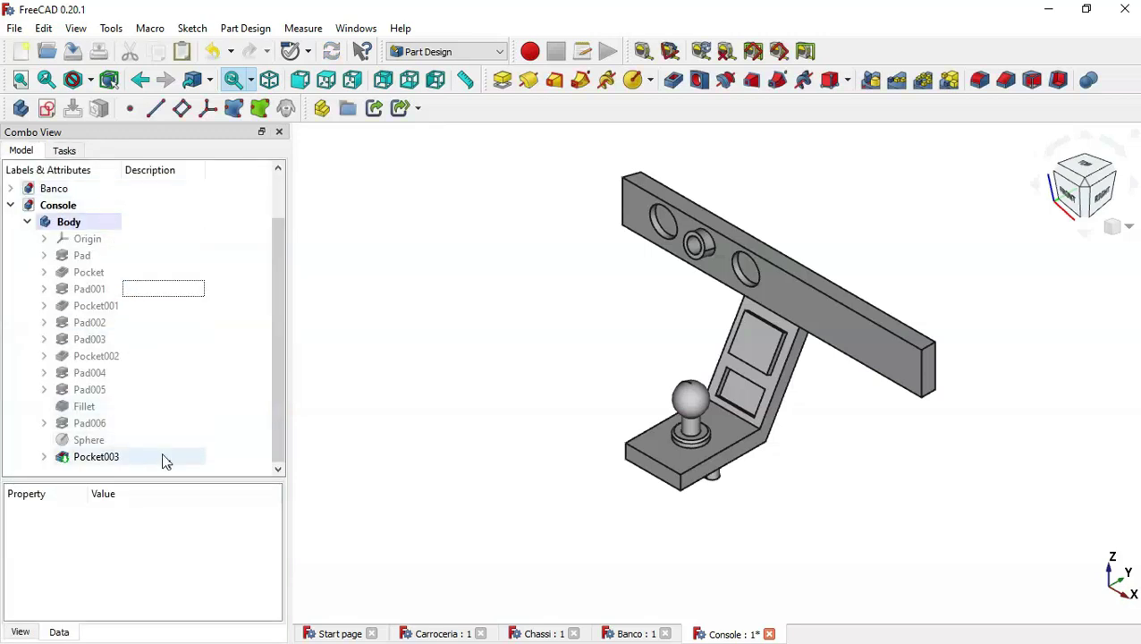
Step: Mirror Pocket003 across the sketch's vertical axis to the bar's other end
click(163, 458)
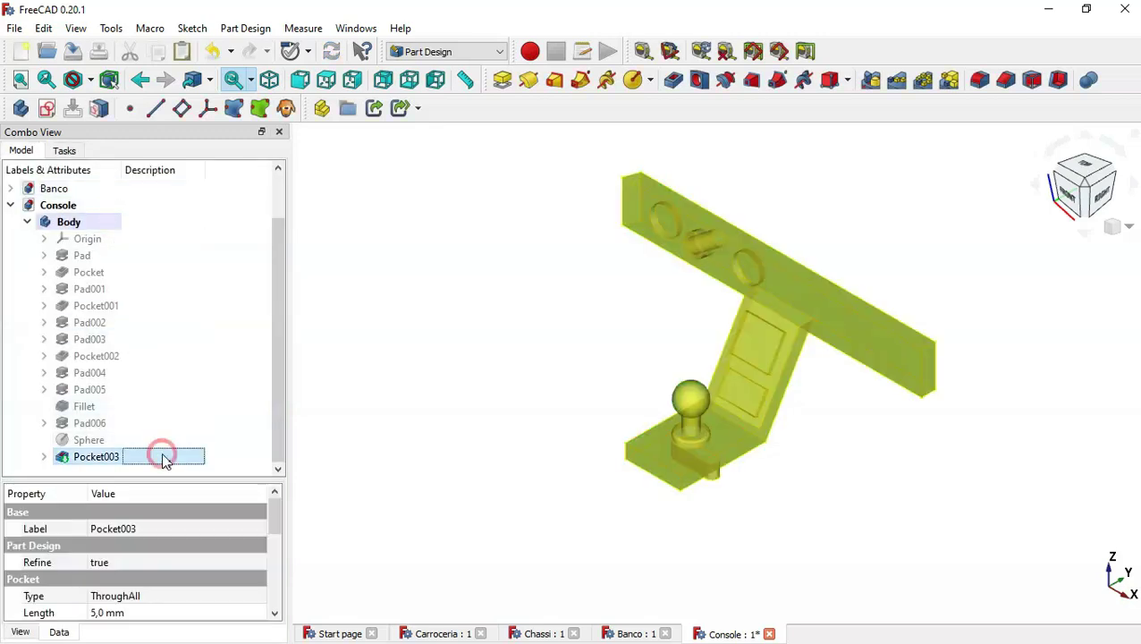
click(881, 87)
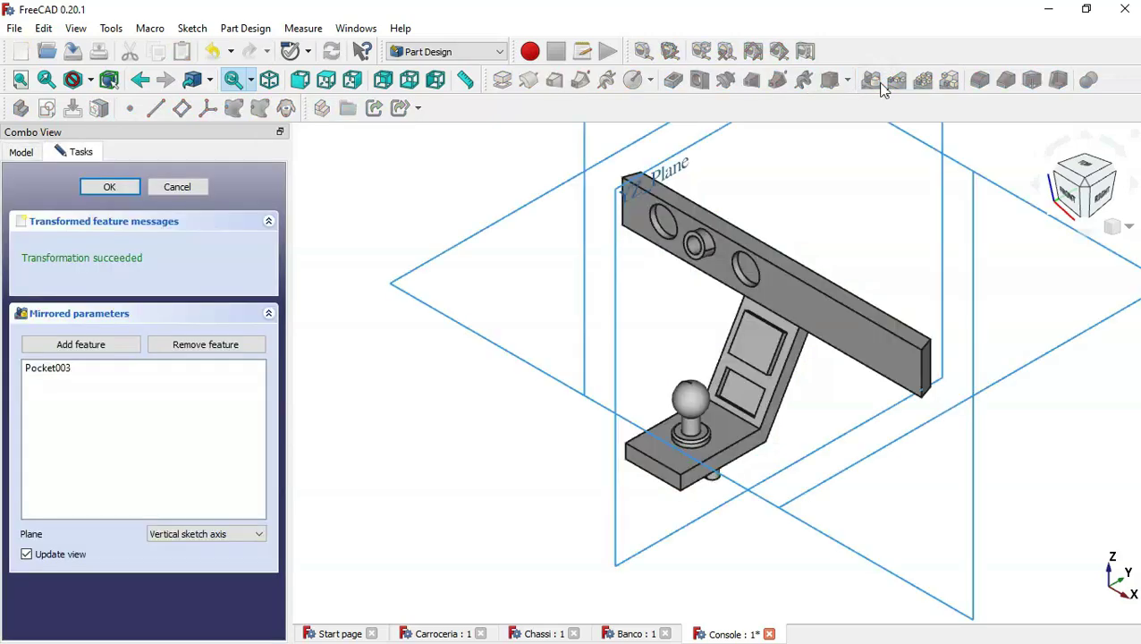
click(122, 186)
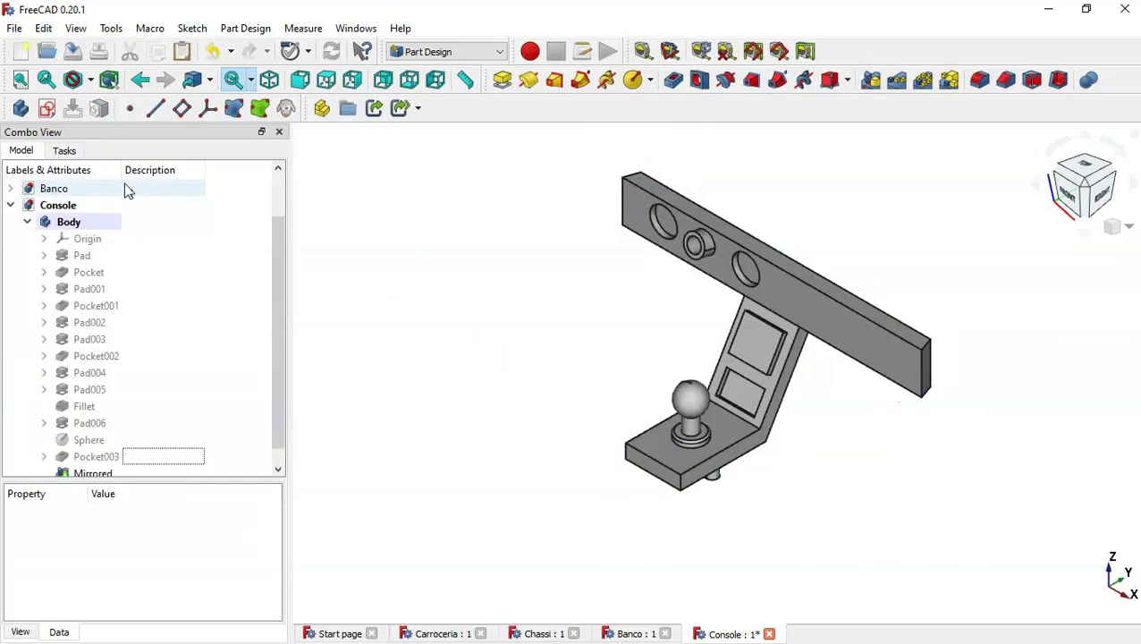
click(434, 283)
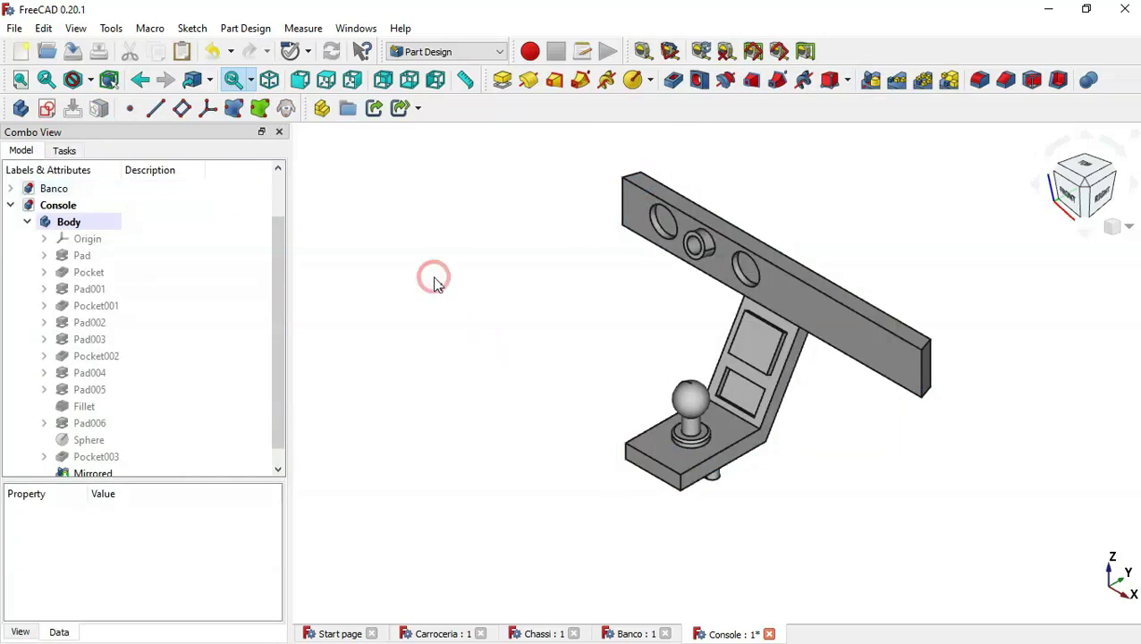
click(928, 348)
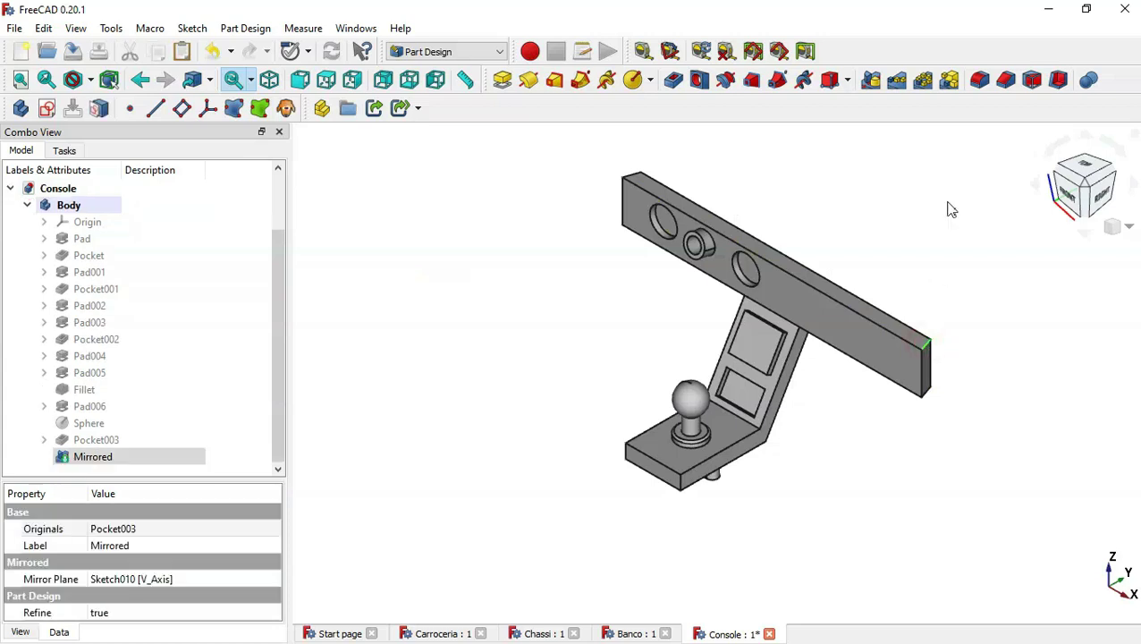
Step: Start a fillet and add the four bar-end edges, including Edge81, Edge44 and Edge40
click(980, 81)
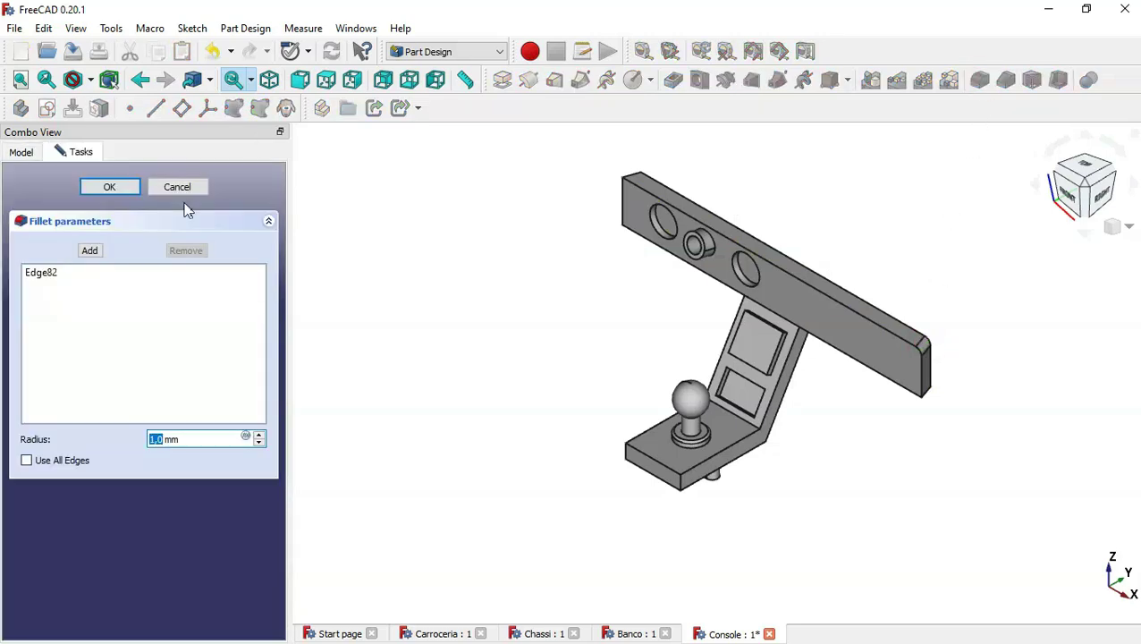
click(88, 250)
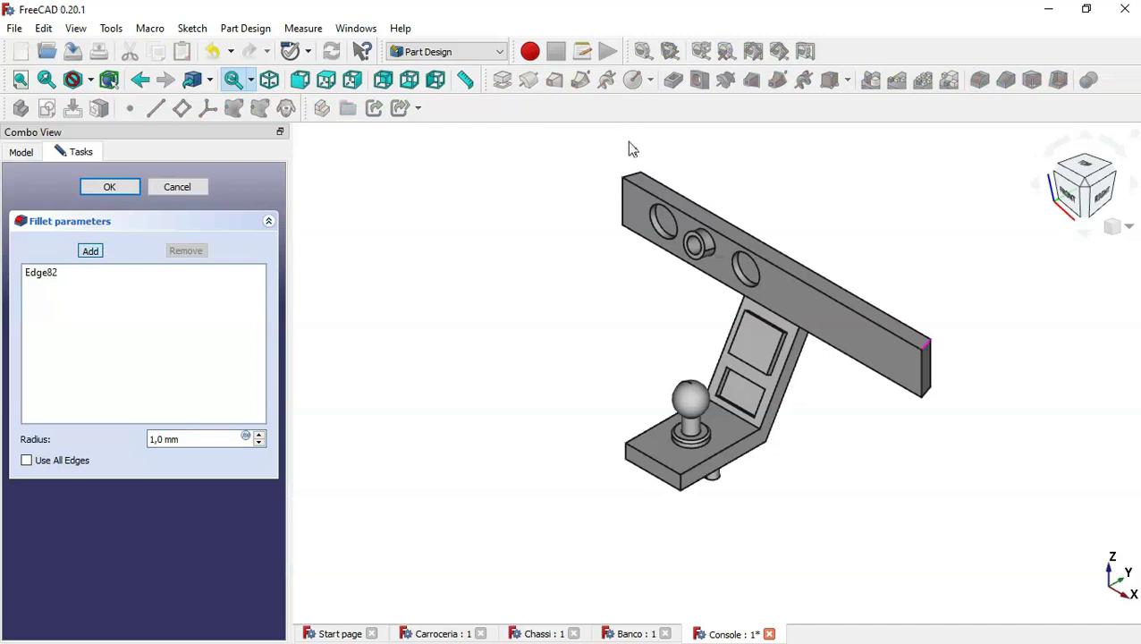
click(632, 176)
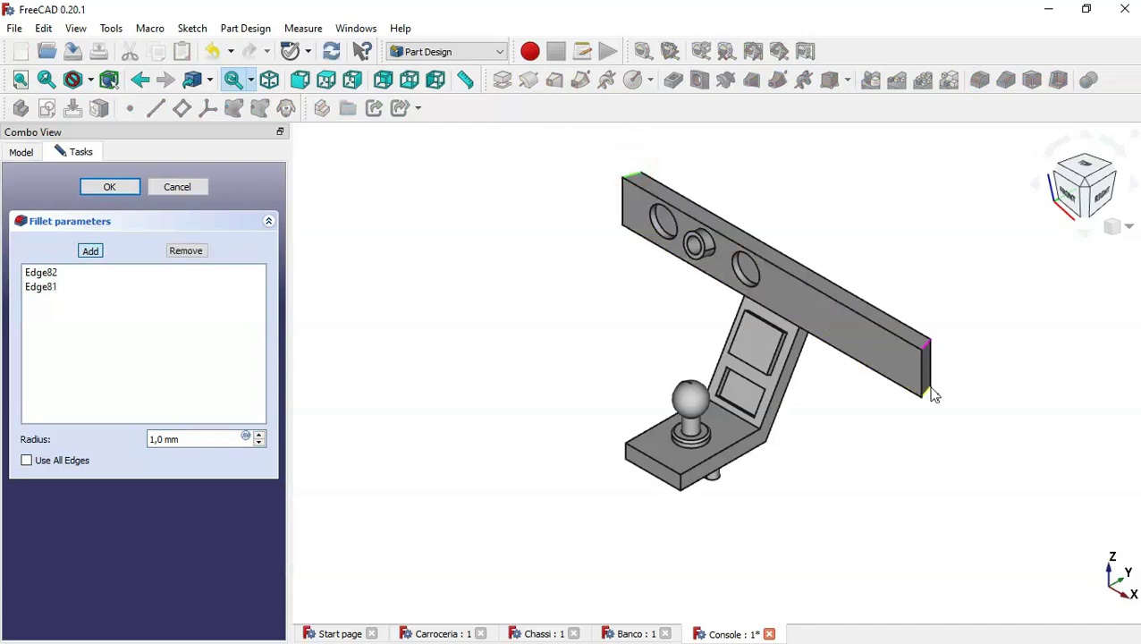
click(930, 395)
mouse_move(656, 349)
middle_down()
mouse_move(964, 377)
mouse_move(948, 371)
middle_up()
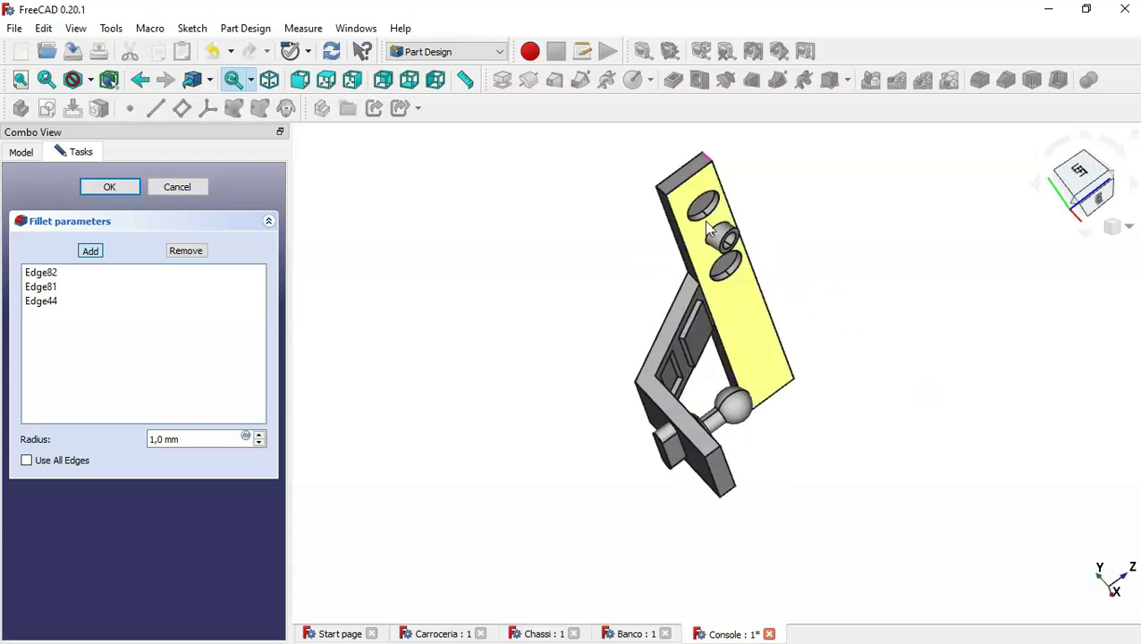
click(660, 194)
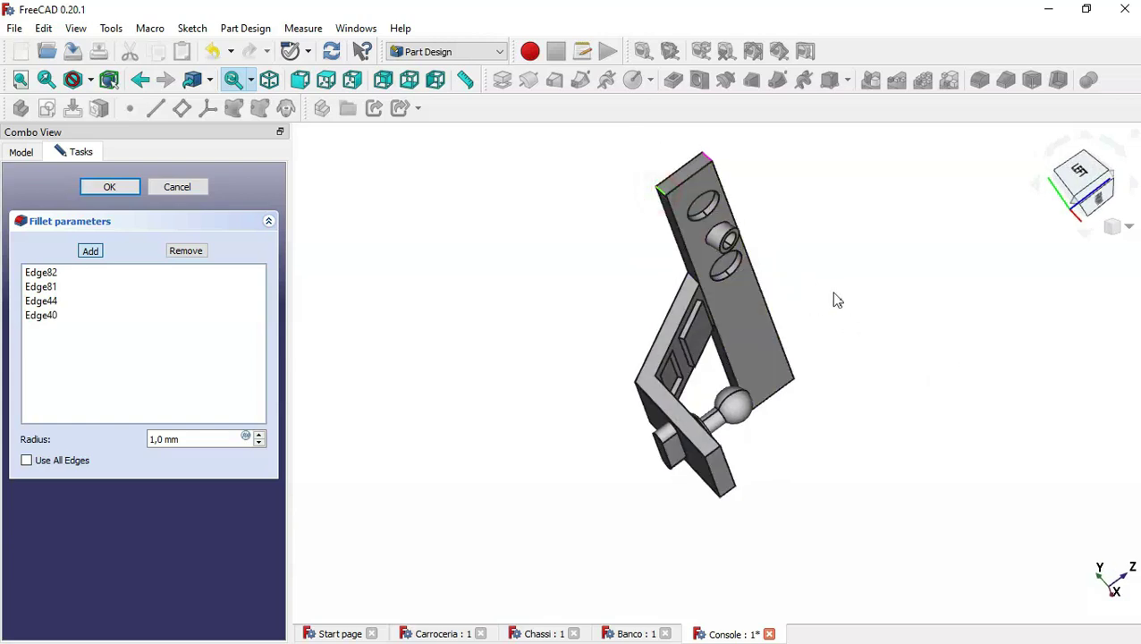
middle_drag(835, 300, 706, 292)
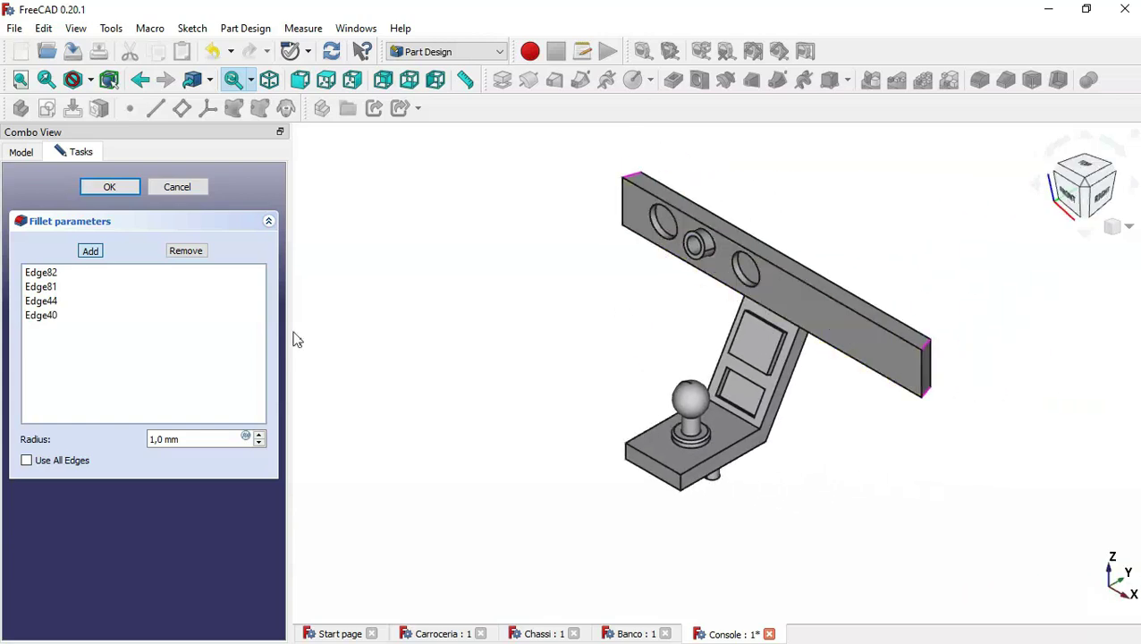
click(94, 254)
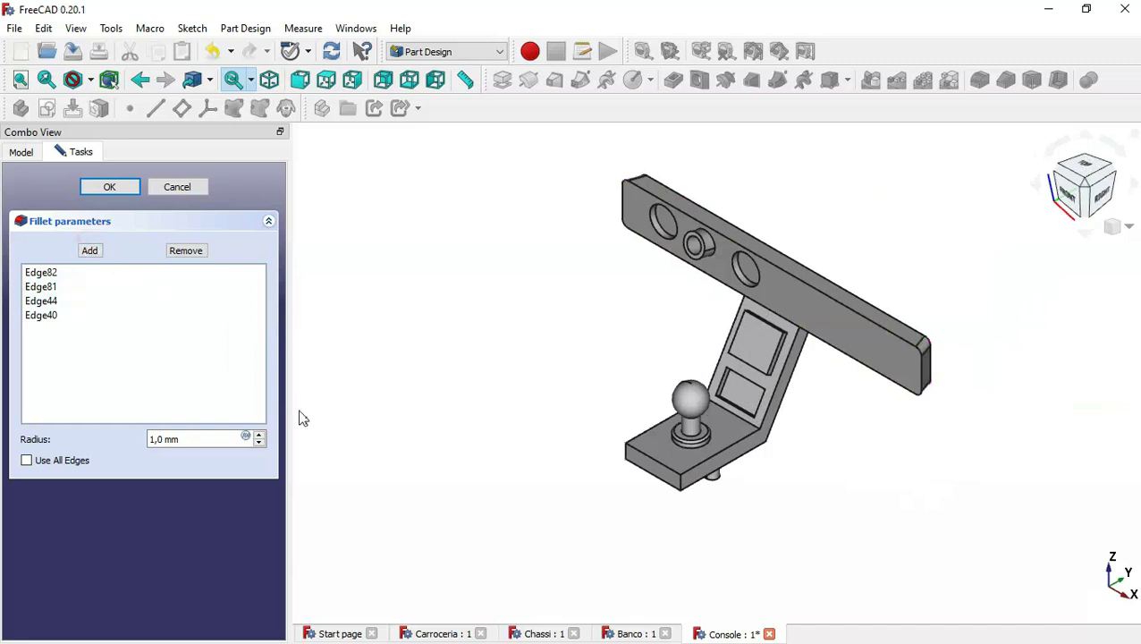
Step: Set the fillet radius to 3 mm and confirm Fillet001
click(260, 435)
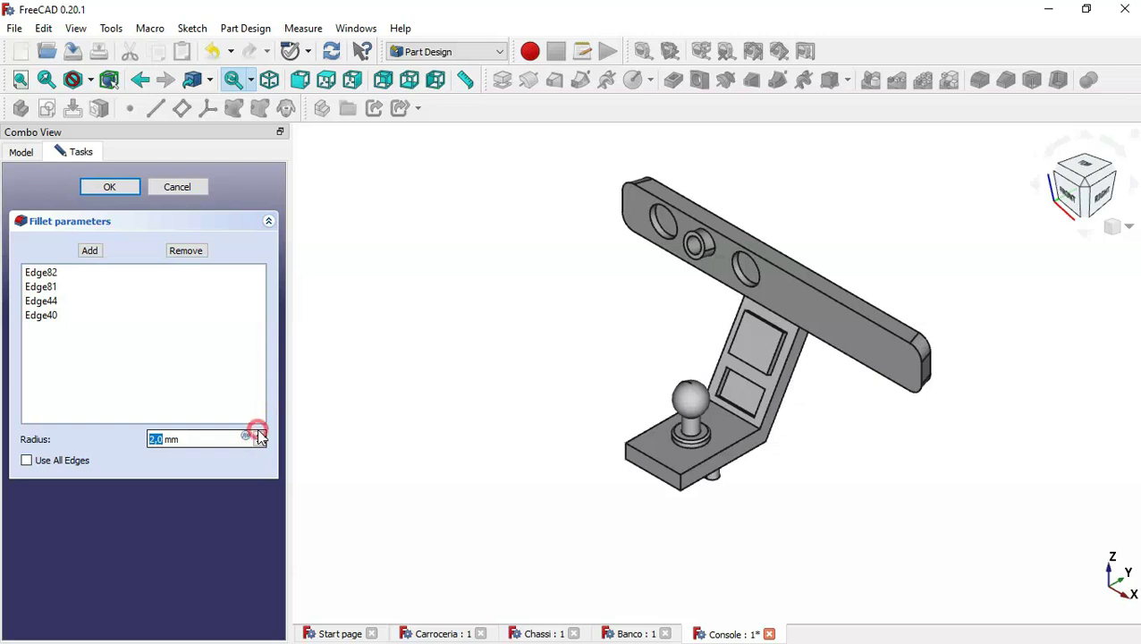
click(259, 436)
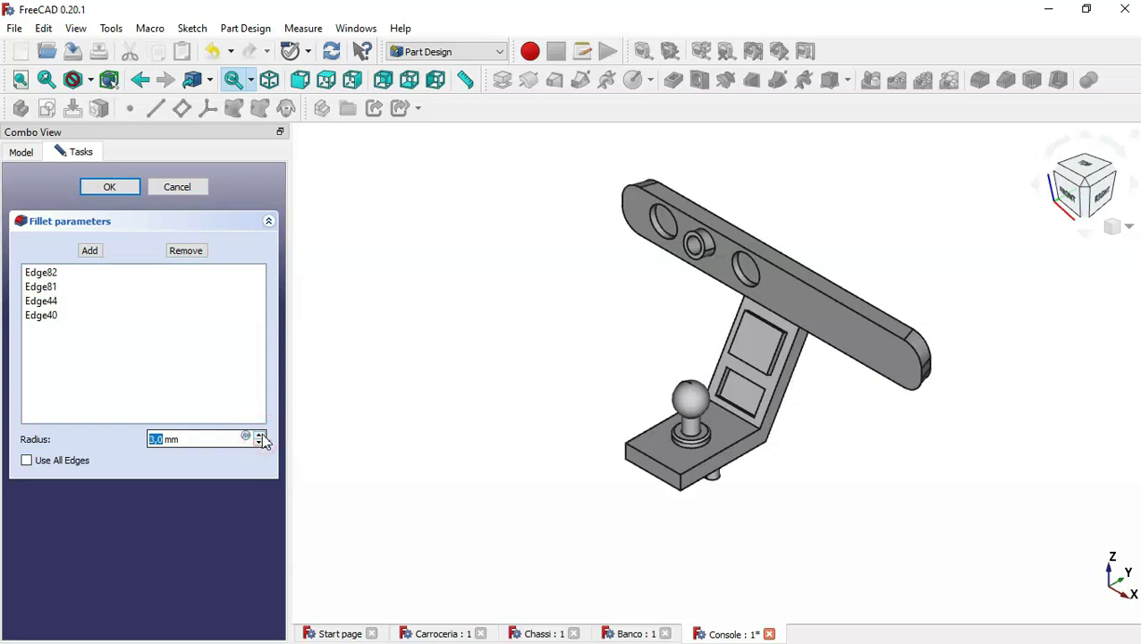
click(259, 436)
triple_click(187, 439)
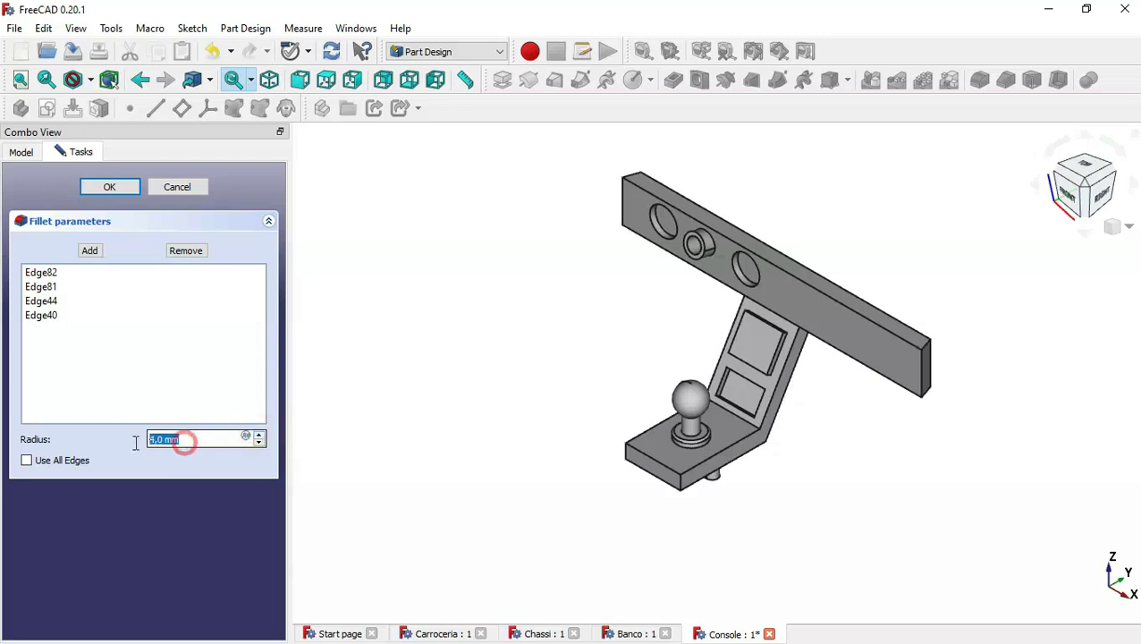
text(3)
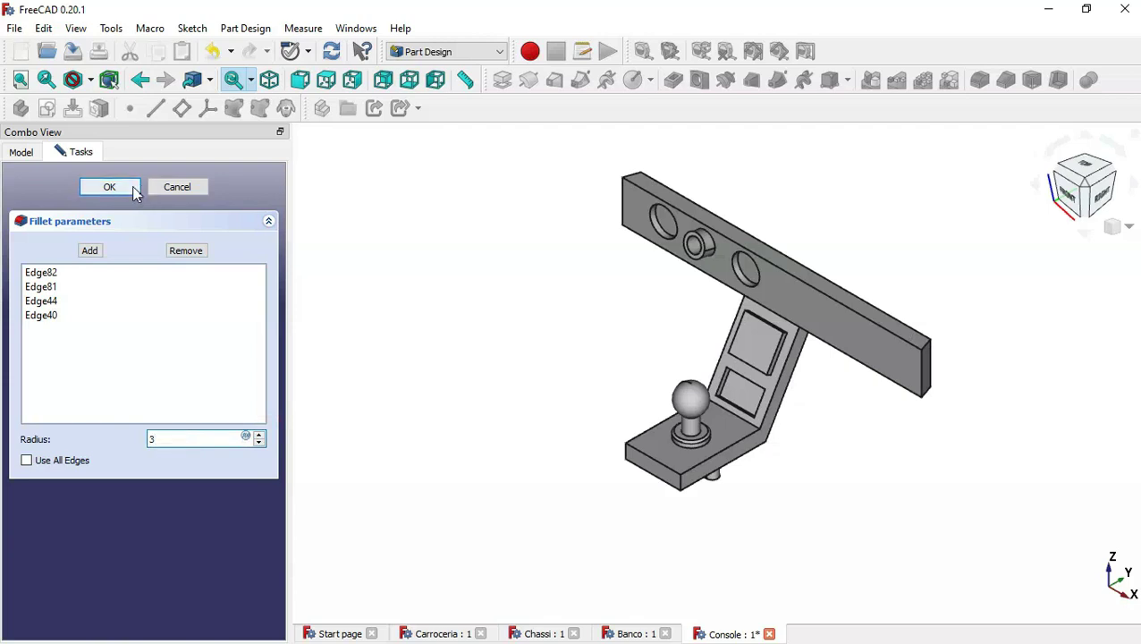
click(130, 188)
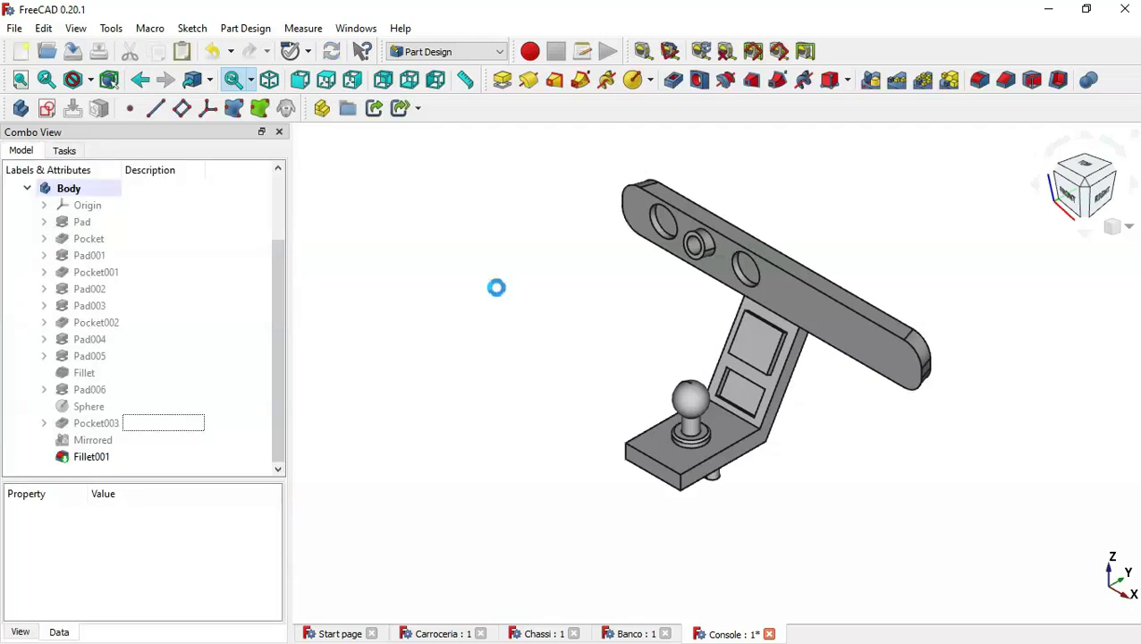
mouse_move(917, 523)
middle_down()
mouse_move(643, 436)
mouse_move(984, 438)
middle_up()
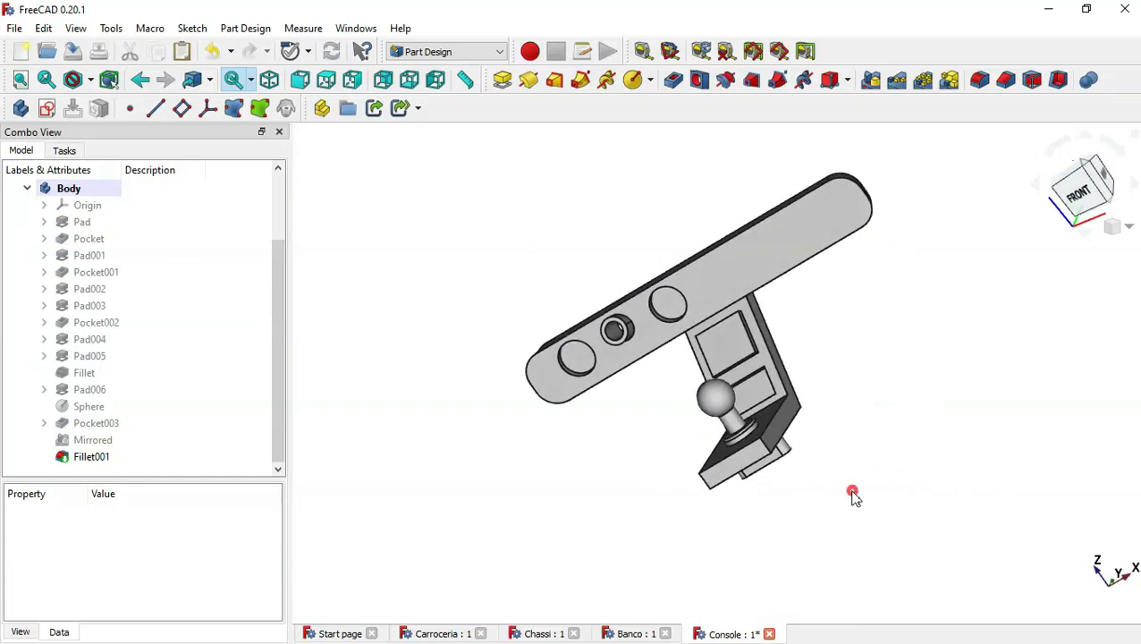
middle_drag(852, 496, 856, 519)
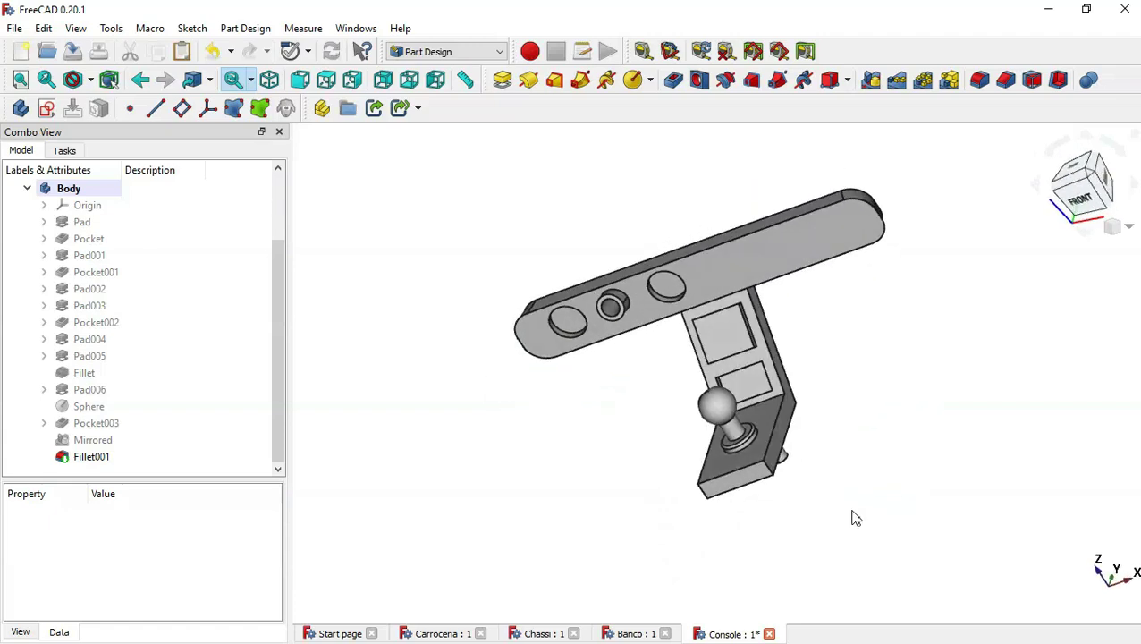